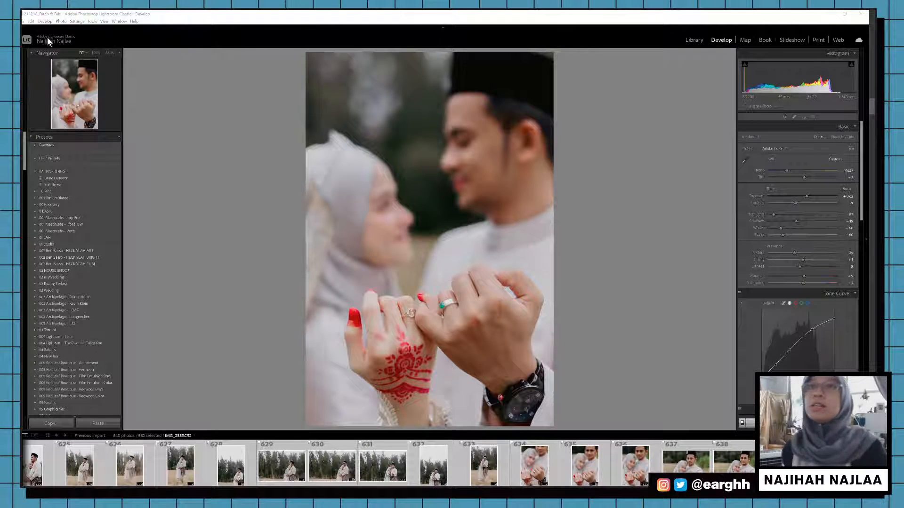
{"action": "left_click", "coordinate": [22, 22]}
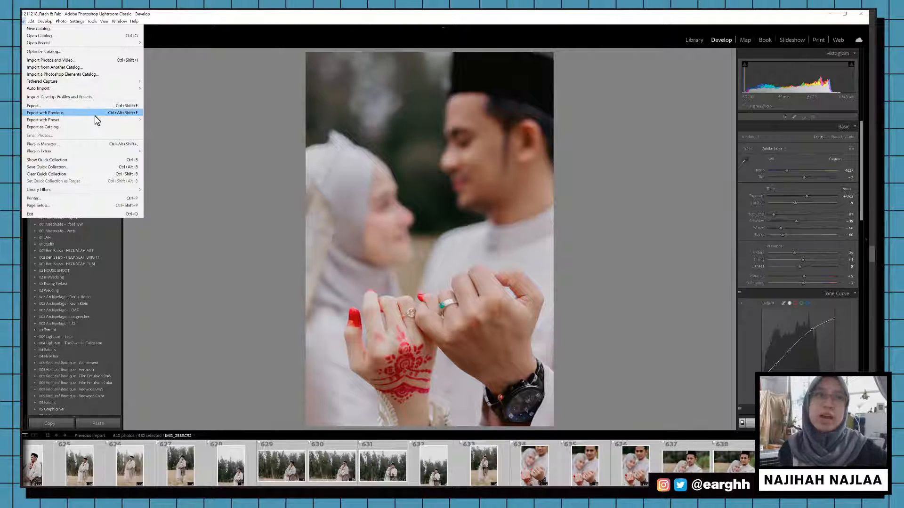
{"action": "mouse_move", "coordinate": [120, 120]}
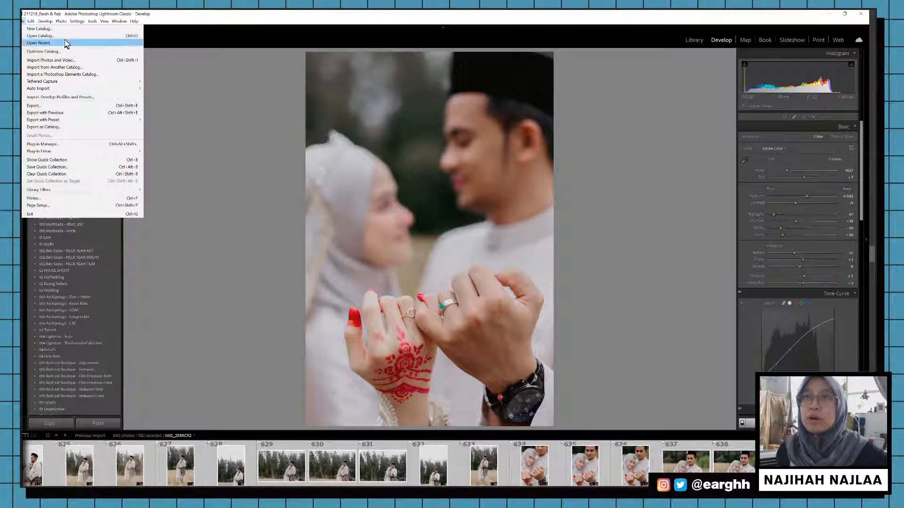
{"action": "left_click", "coordinate": [72, 30]}
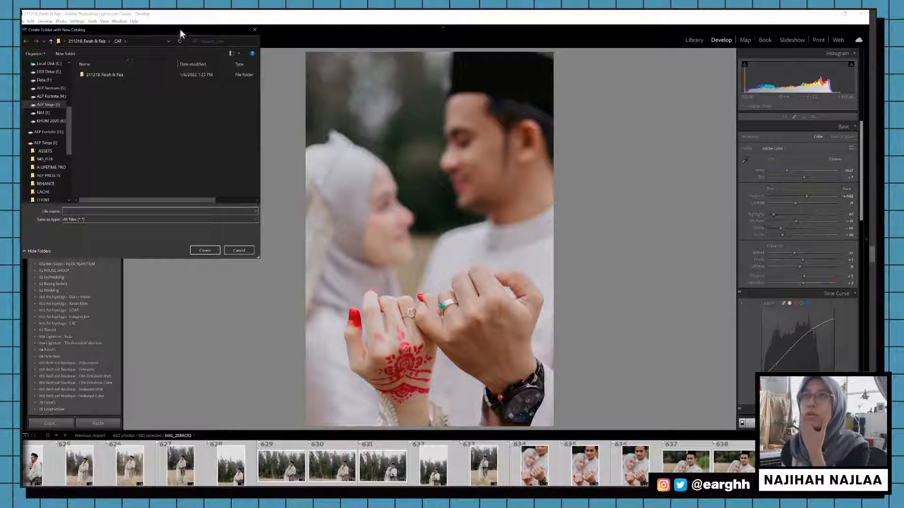
{"action": "left_click_drag", "start_coordinate": [179, 30], "coordinate": [323, 109]}
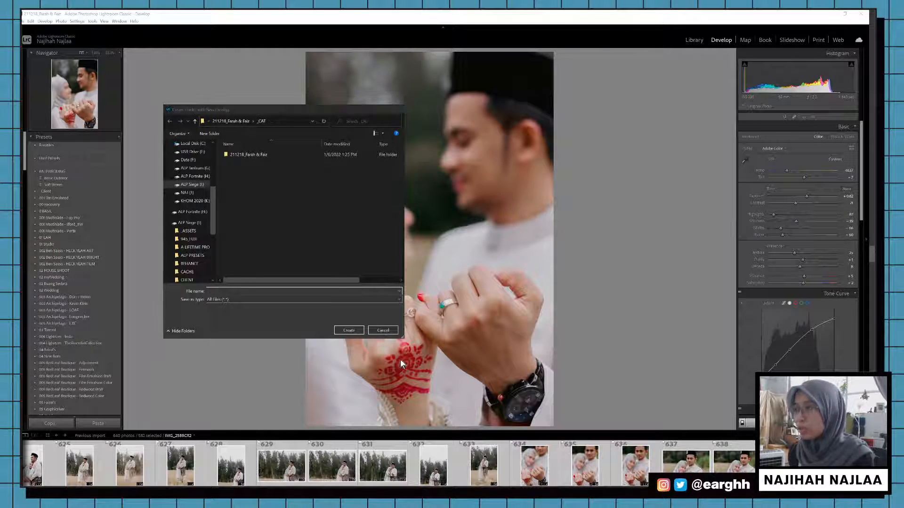
{"action": "left_click", "coordinate": [393, 330]}
Step: View several of the outdoor couple photos one after another at full size
{"action": "left_click", "coordinate": [387, 481]}
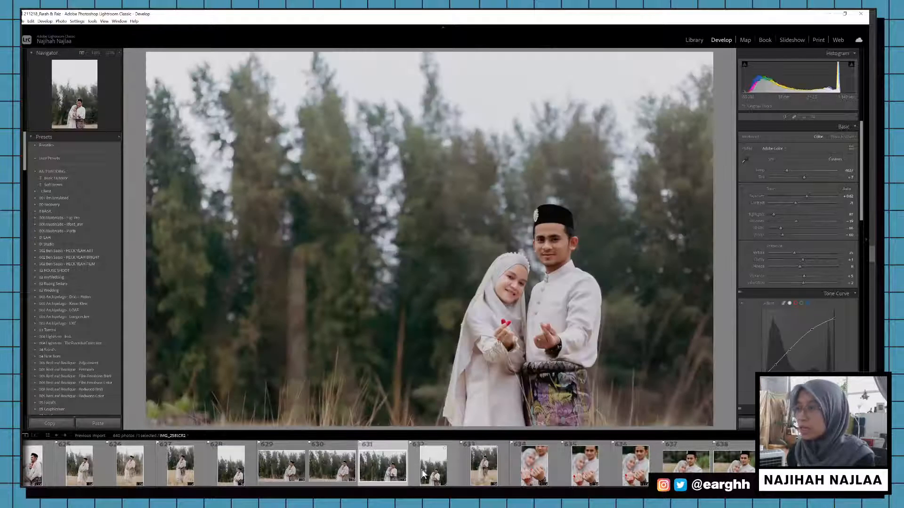
{"action": "left_click", "coordinate": [467, 468]}
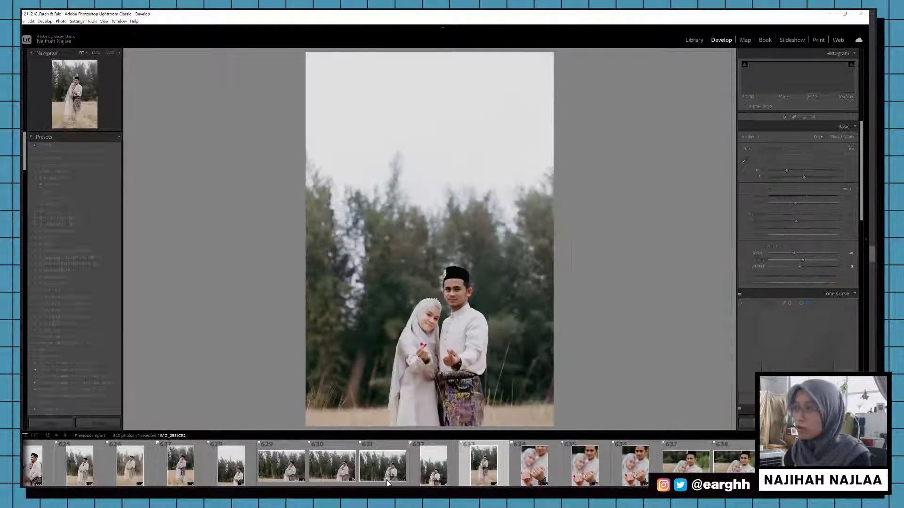
{"action": "left_click", "coordinate": [284, 474]}
{"action": "left_click", "coordinate": [180, 468]}
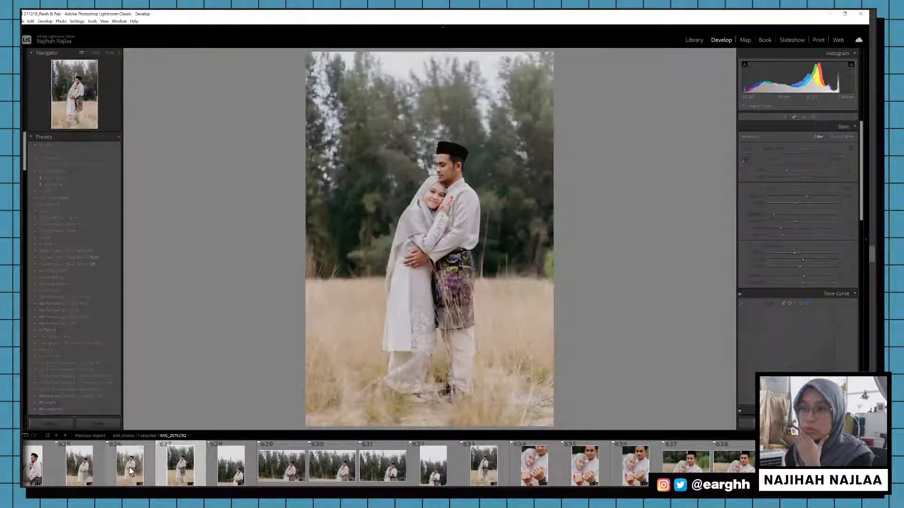
{"action": "left_click", "coordinate": [131, 477]}
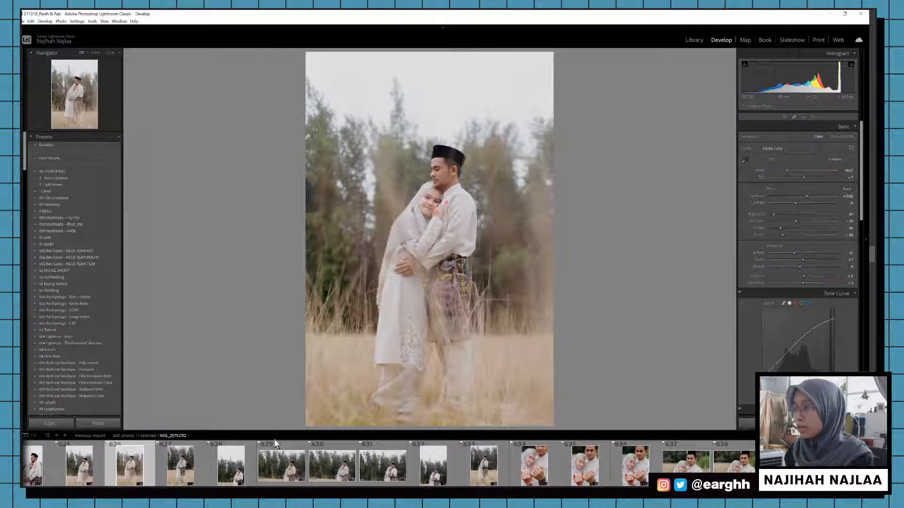
{"action": "left_click", "coordinate": [93, 468]}
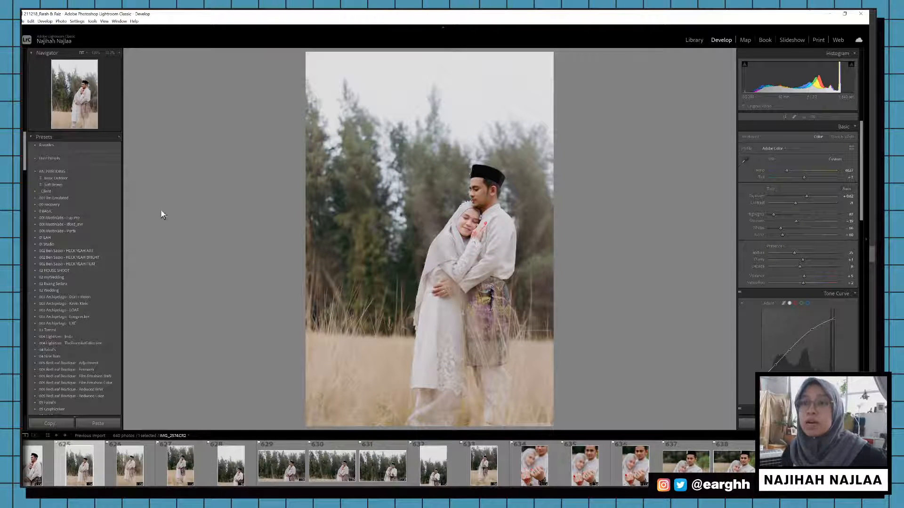
Step: Create a new catalog in the 211130 project's _CAT folder, named with that date and the couple's names
{"action": "left_click", "coordinate": [24, 22]}
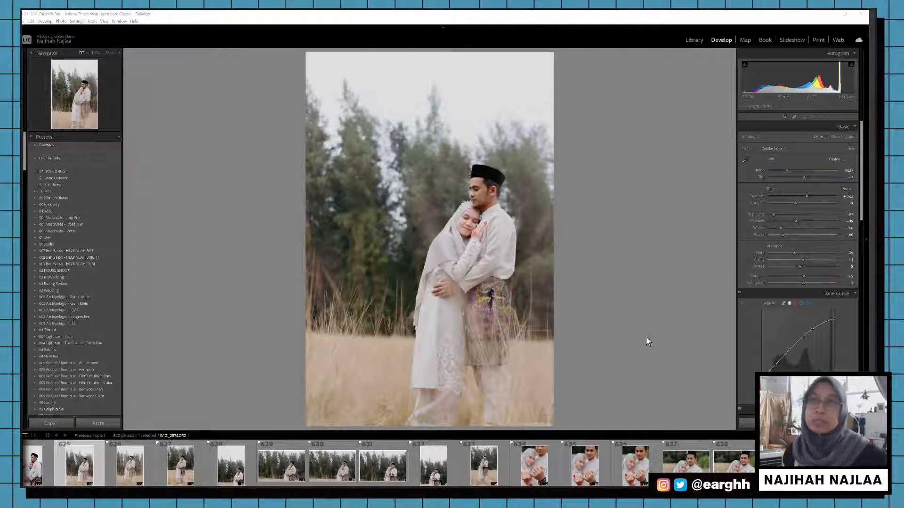
{"action": "left_click", "coordinate": [22, 21]}
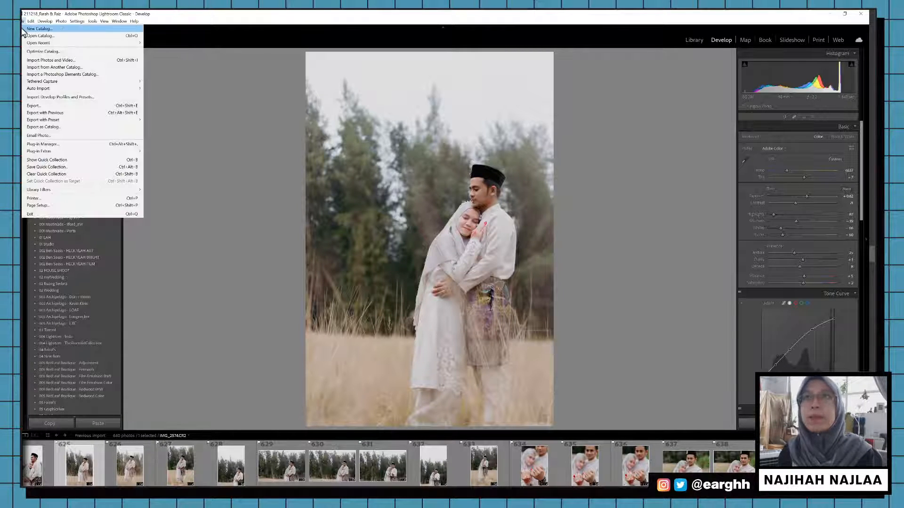
{"action": "left_click", "coordinate": [24, 29]}
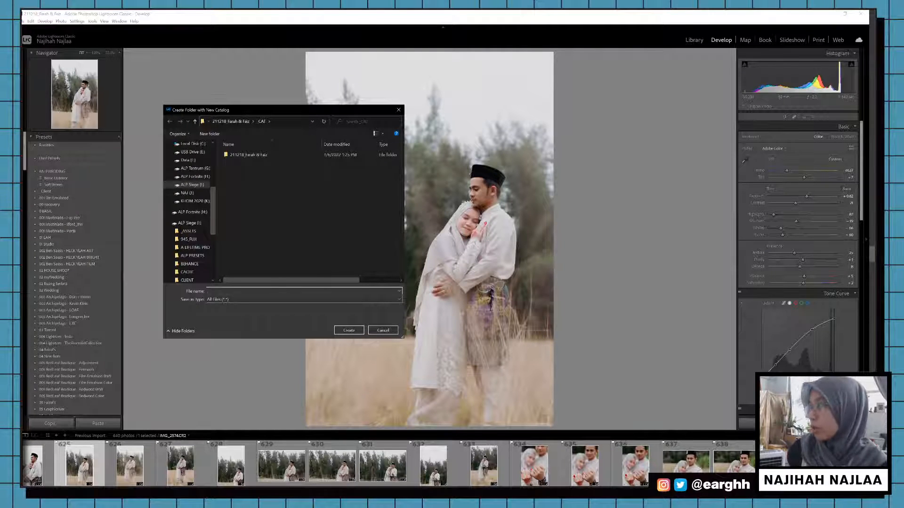
{"action": "key", "text": "alt+Tab"}
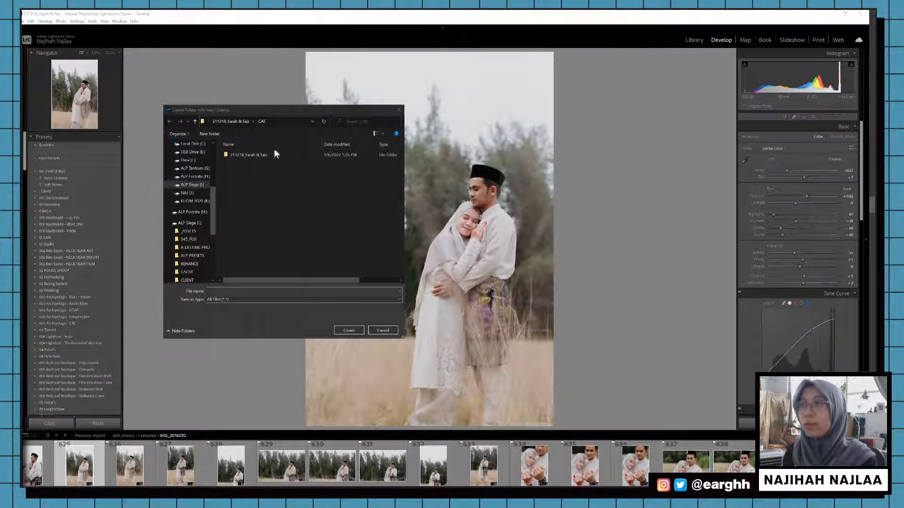
{"action": "left_click_drag", "start_coordinate": [289, 111], "coordinate": [292, 109]}
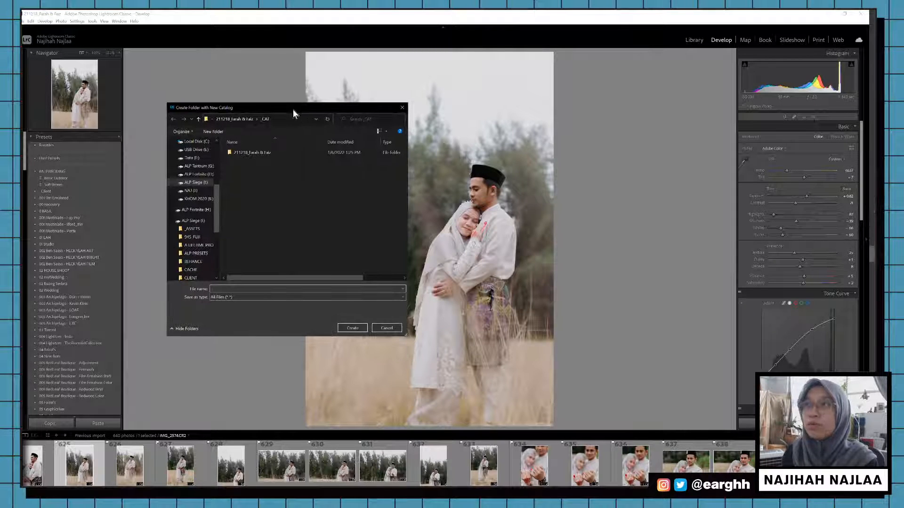
{"action": "left_click", "coordinate": [241, 120]}
{"action": "left_click_drag", "start_coordinate": [273, 108], "coordinate": [903, 156]}
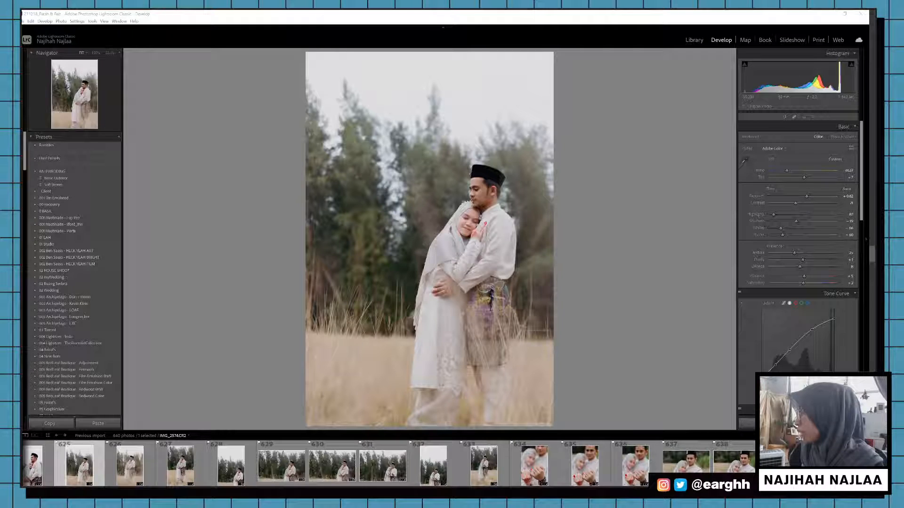
{"action": "left_click_drag", "start_coordinate": [903, 37], "coordinate": [903, 149]}
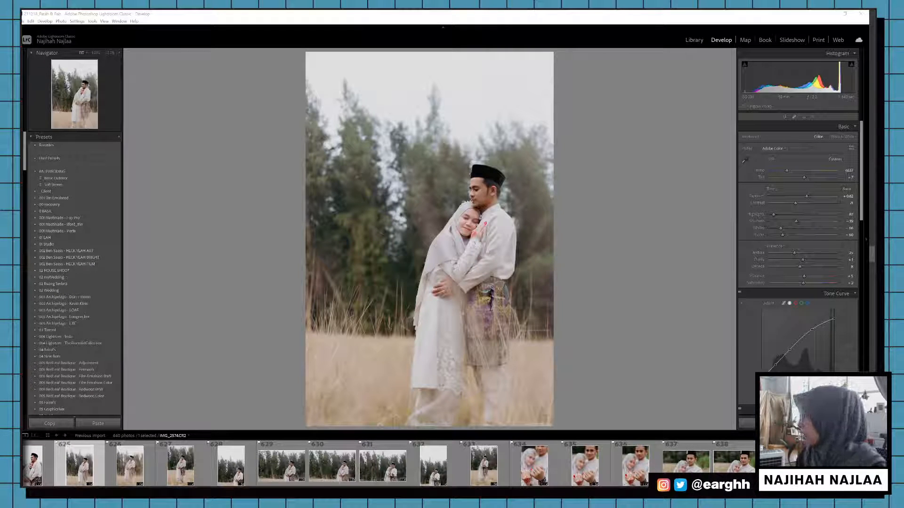
{"action": "left_click_drag", "start_coordinate": [659, 85], "coordinate": [382, 147]}
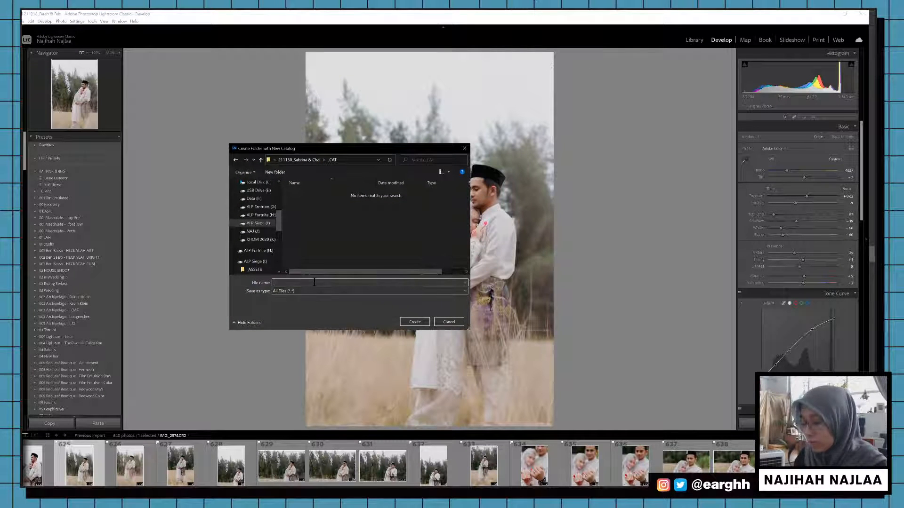
{"action": "left_click_drag", "start_coordinate": [369, 148], "coordinate": [903, 238]}
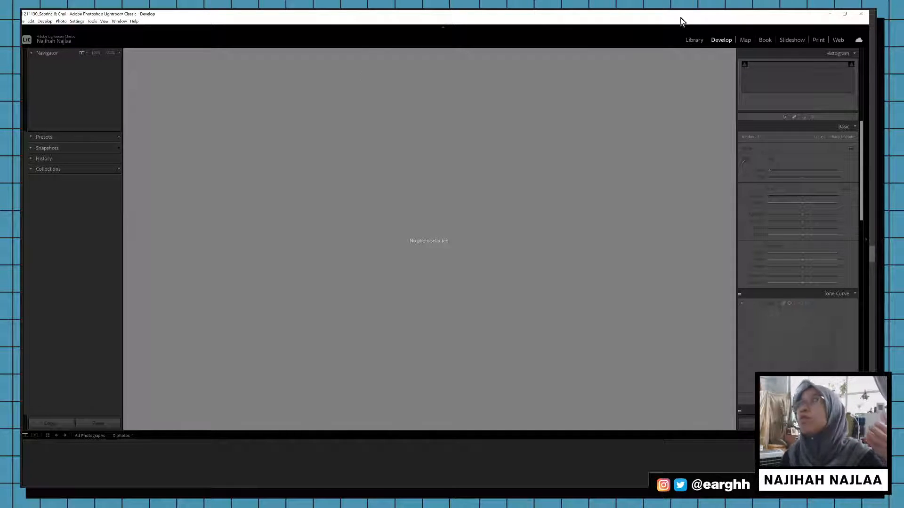
Step: Import all photos from the project's RAW folder on ALP Siege (I:), adding them to the catalog without moving them
{"action": "left_click", "coordinate": [693, 40]}
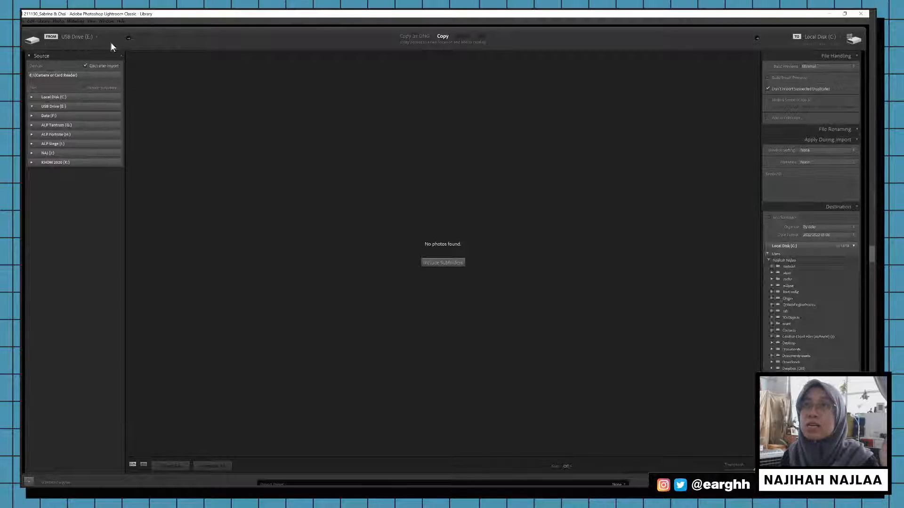
{"action": "left_click", "coordinate": [90, 38]}
{"action": "left_click", "coordinate": [62, 98]}
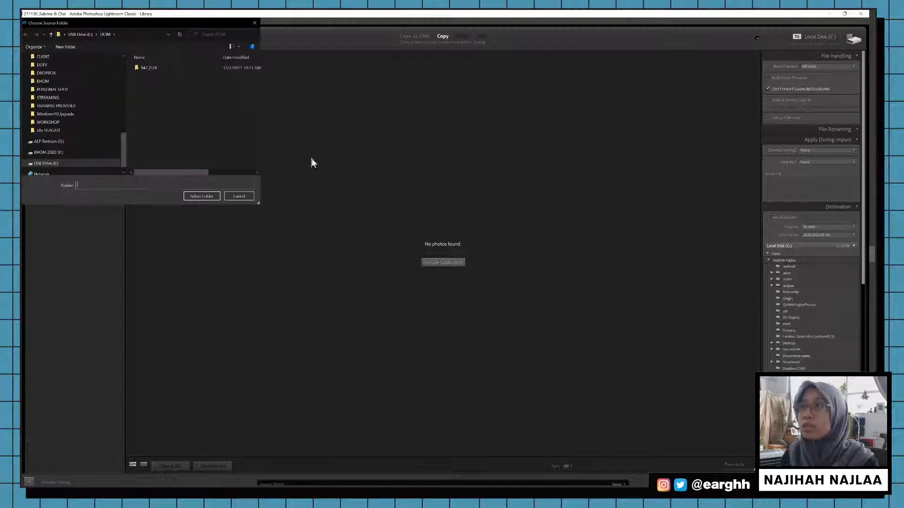
{"action": "left_click_drag", "start_coordinate": [162, 32], "coordinate": [0, 194]}
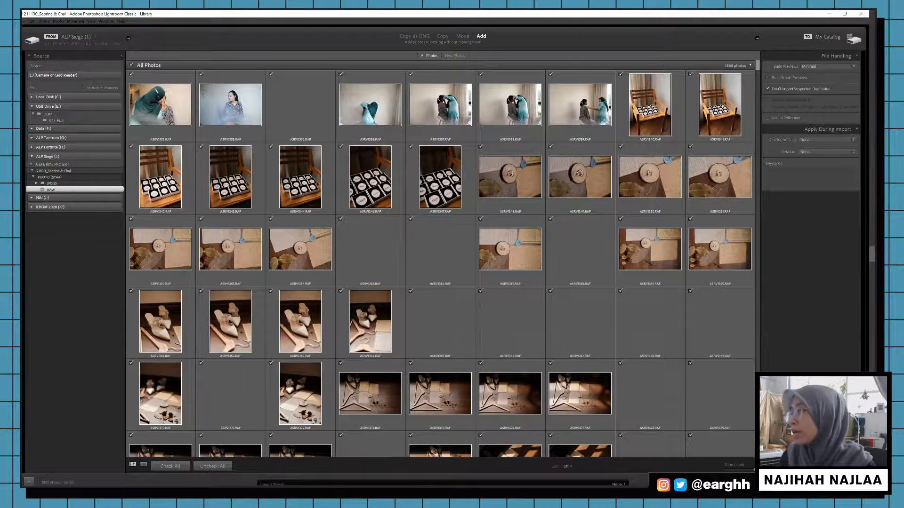
{"action": "left_click", "coordinate": [808, 482]}
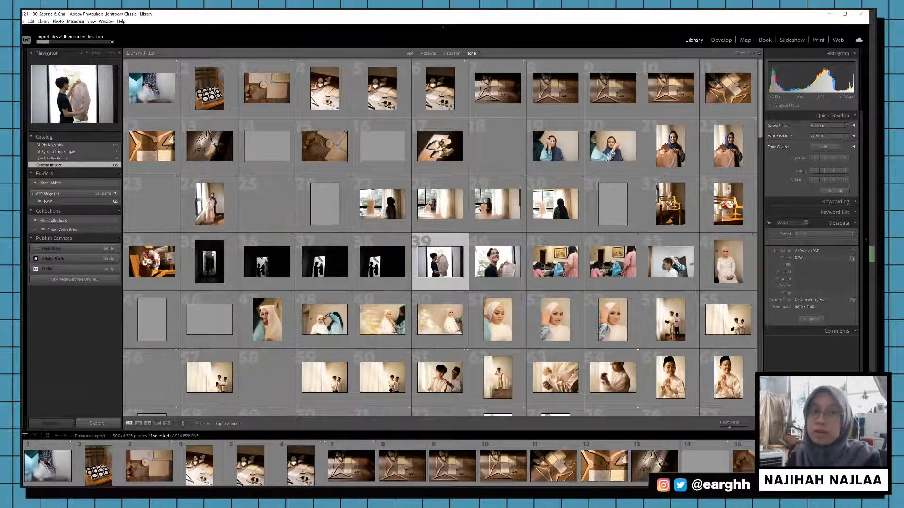
Step: Look through the thumbnails of the wedding photos in the current import
{"action": "left_click_drag", "start_coordinate": [117, 489], "coordinate": [50, 488]}
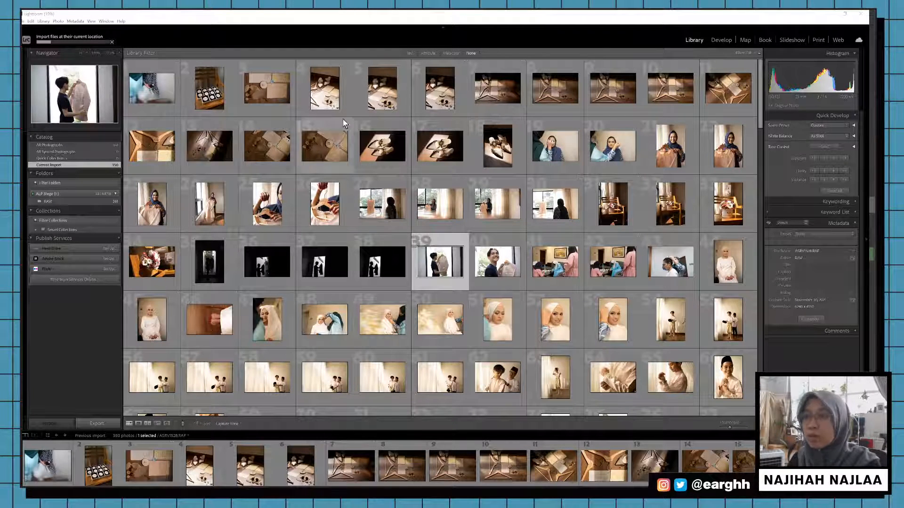
{"action": "scroll", "coordinate": [501, 199], "scroll_direction": "down", "scroll_amount": 2}
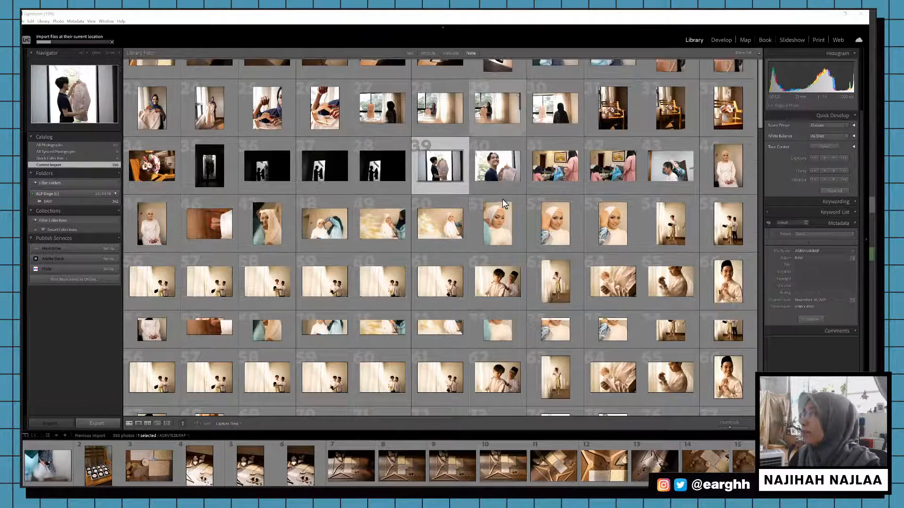
{"action": "scroll", "coordinate": [471, 193], "scroll_direction": "down", "scroll_amount": 4}
{"action": "scroll", "coordinate": [471, 193], "scroll_direction": "down", "scroll_amount": 5}
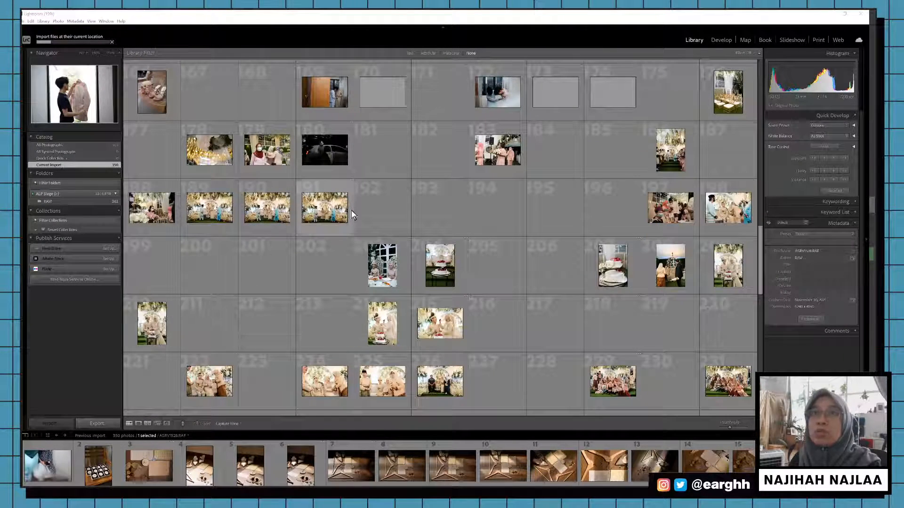
{"action": "scroll", "coordinate": [351, 211], "scroll_direction": "down", "scroll_amount": 3}
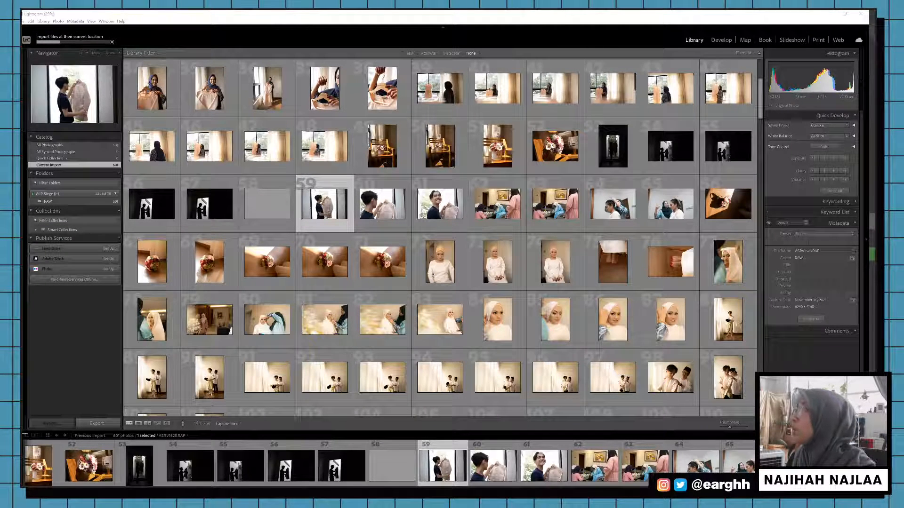
Step: Launch Adobe Premiere Pro 2022 and open the recent Magiclean_Ad_01 project
{"action": "left_click", "coordinate": [872, 32]}
{"action": "type", "text": "premi"}
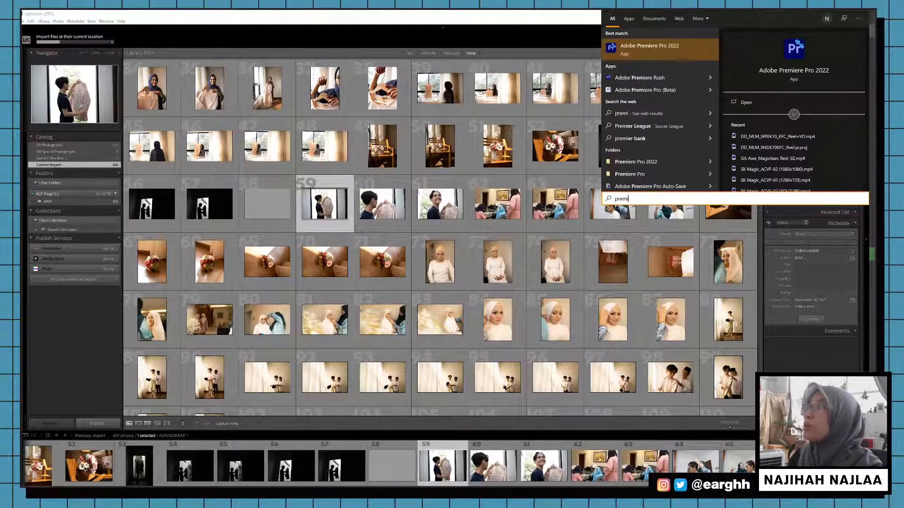
{"action": "key", "text": "Return"}
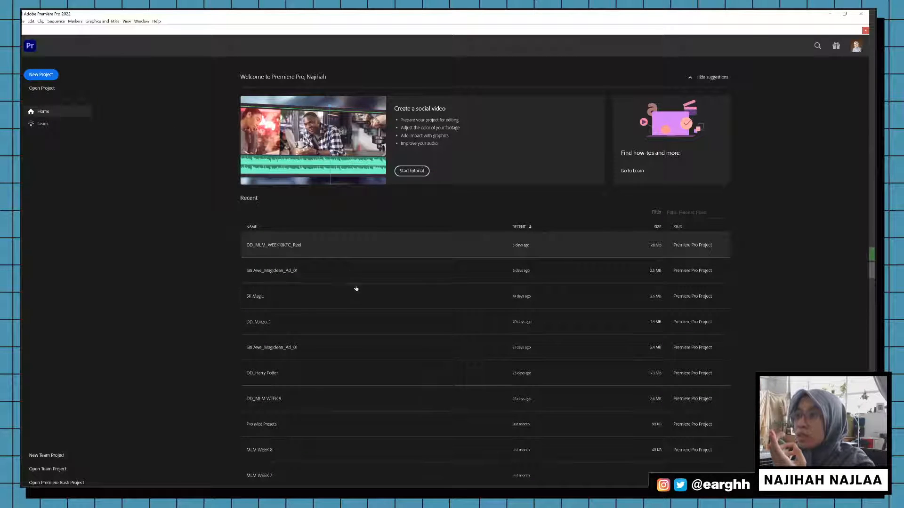
{"action": "left_click", "coordinate": [279, 281]}
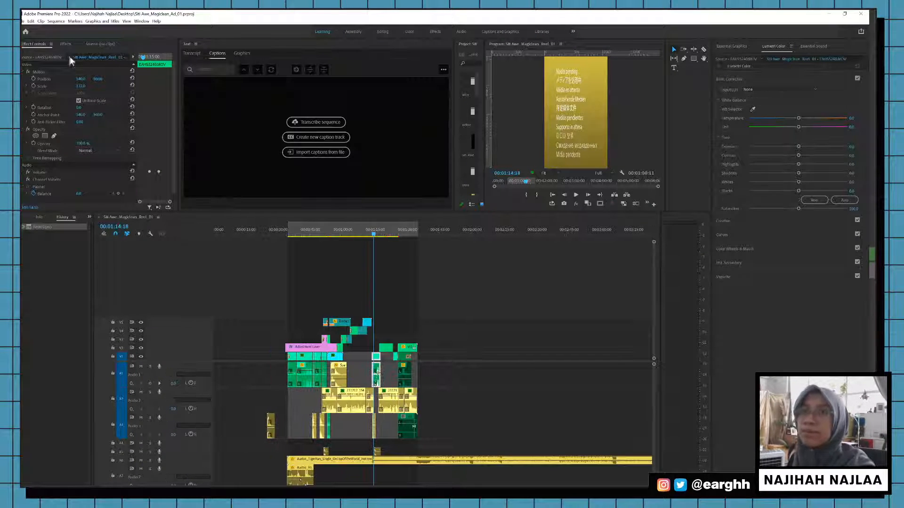
Step: Review the settings for a new sequence, including the working color space options, and leave without creating one
{"action": "left_click", "coordinate": [25, 22]}
{"action": "mouse_move", "coordinate": [32, 28]}
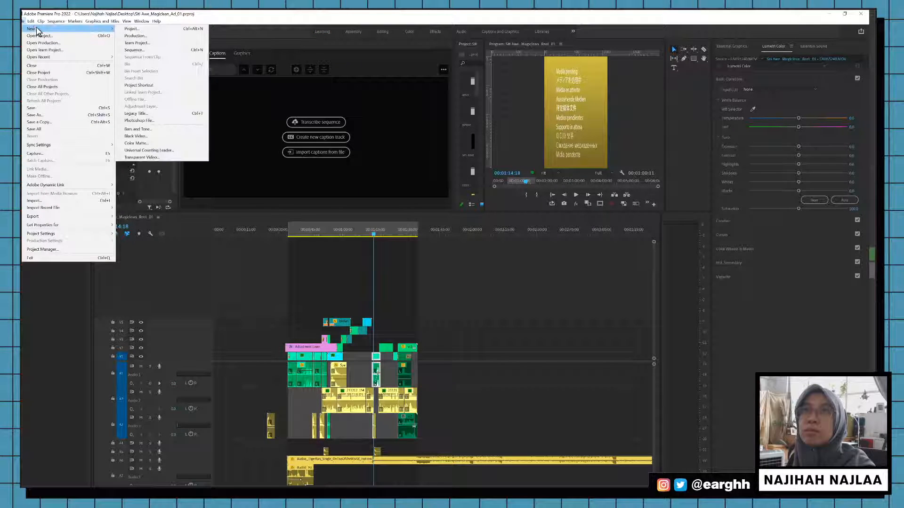
{"action": "left_click", "coordinate": [137, 50]}
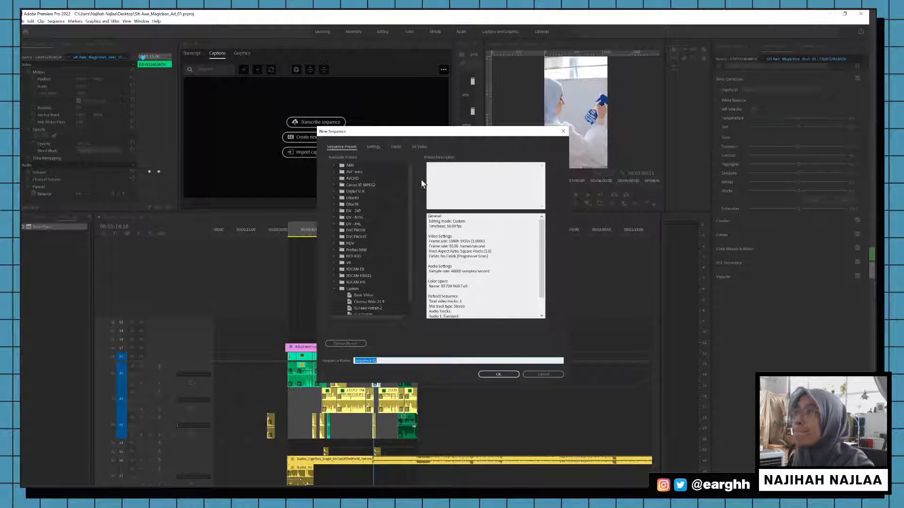
{"action": "left_click", "coordinate": [529, 361]}
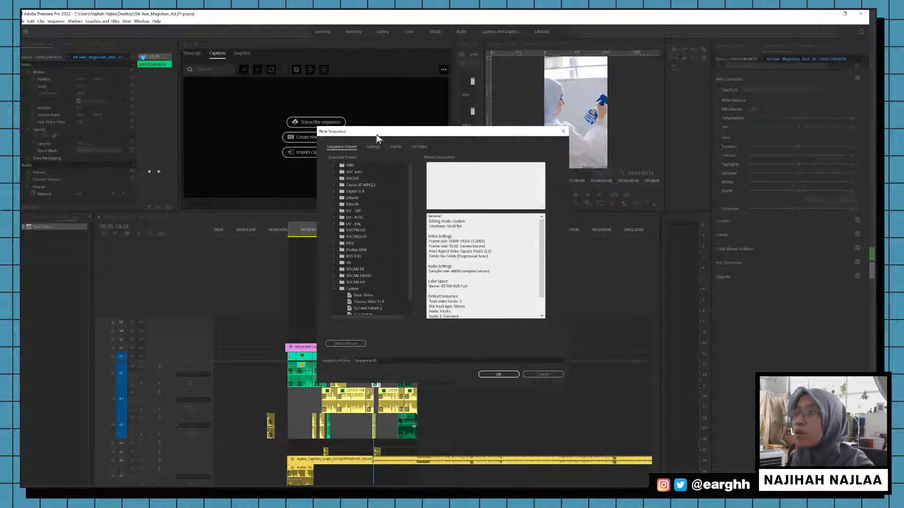
{"action": "left_click", "coordinate": [372, 147]}
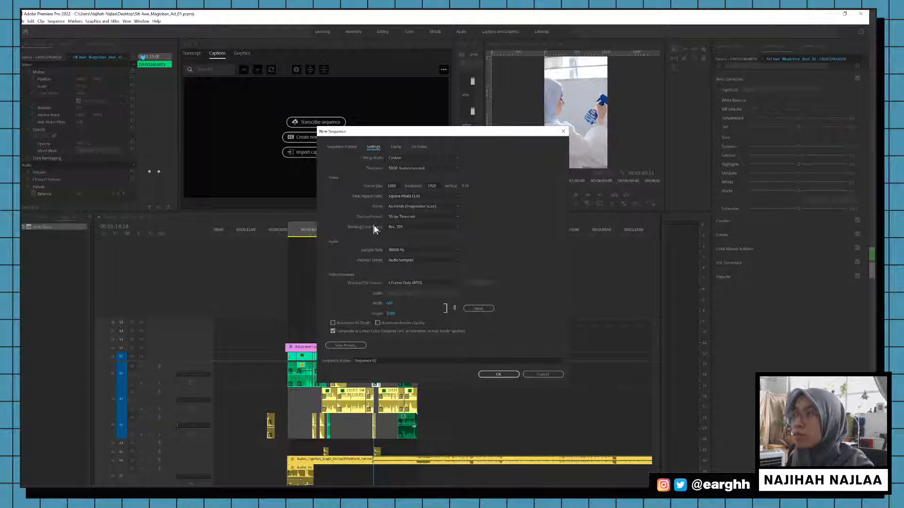
{"action": "left_click", "coordinate": [436, 230]}
{"action": "left_click", "coordinate": [399, 234]}
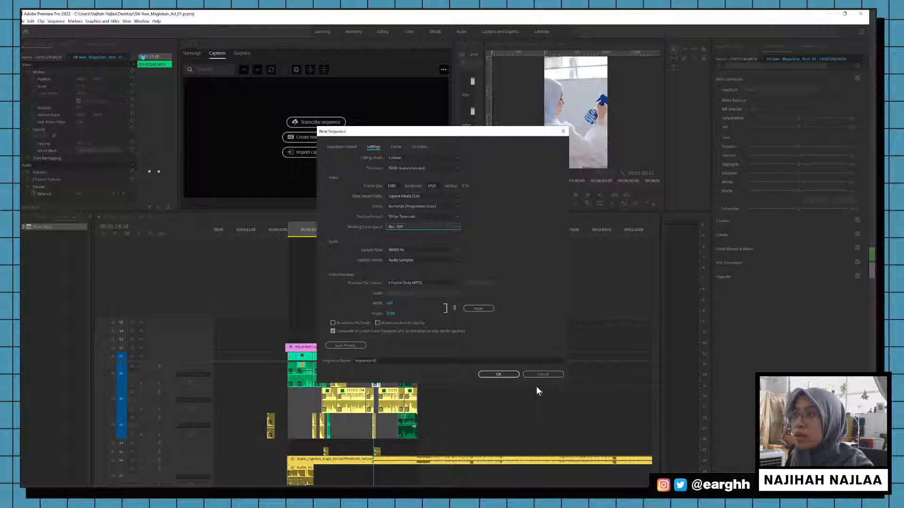
{"action": "left_click", "coordinate": [544, 377]}
Step: Start a new Premiere Pro project and review its color management options for HDR graphics white and 3D LUT interpolation
{"action": "left_click", "coordinate": [24, 21]}
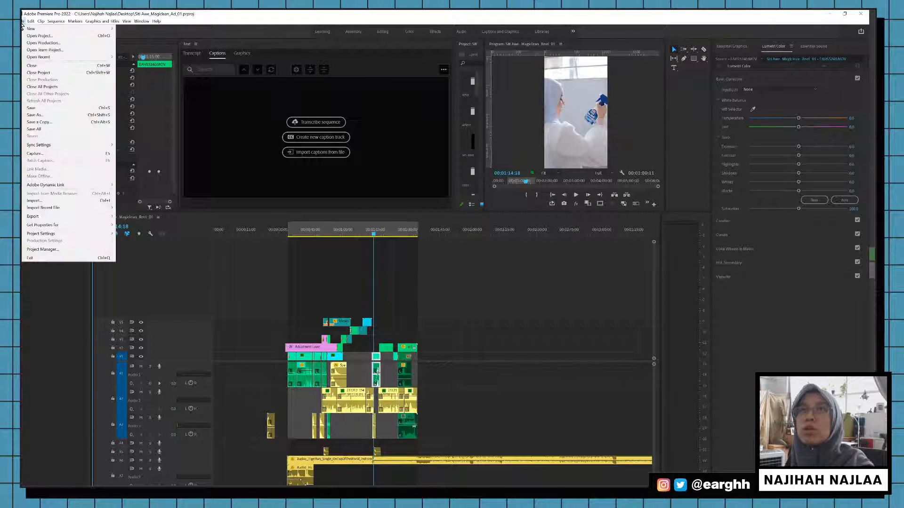
{"action": "mouse_move", "coordinate": [33, 30]}
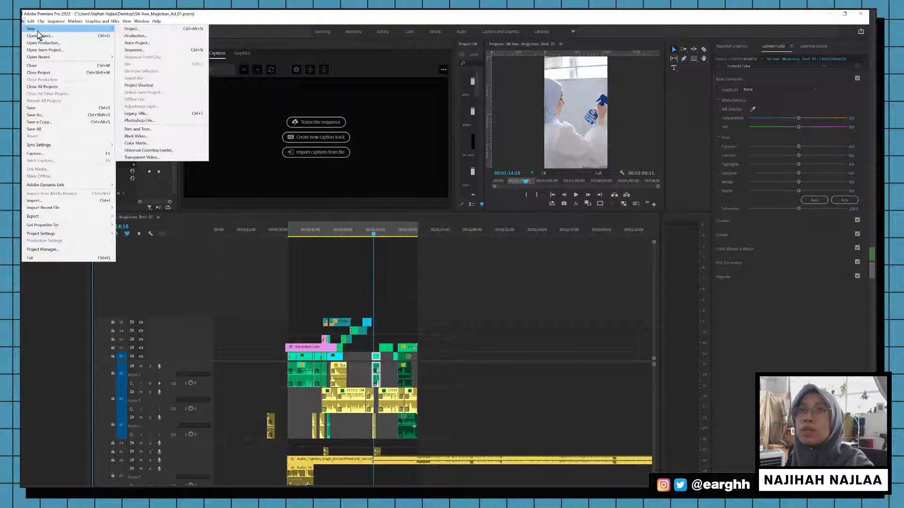
{"action": "left_click", "coordinate": [164, 30]}
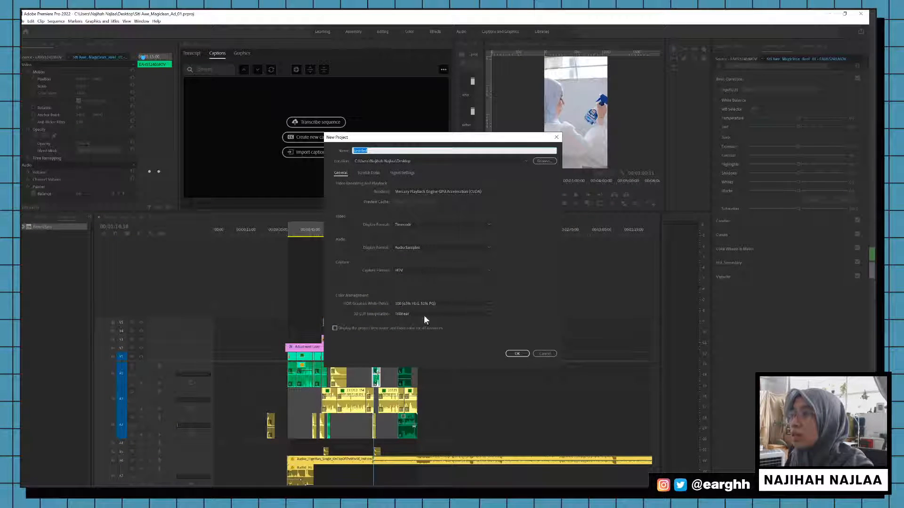
{"action": "left_click", "coordinate": [433, 305]}
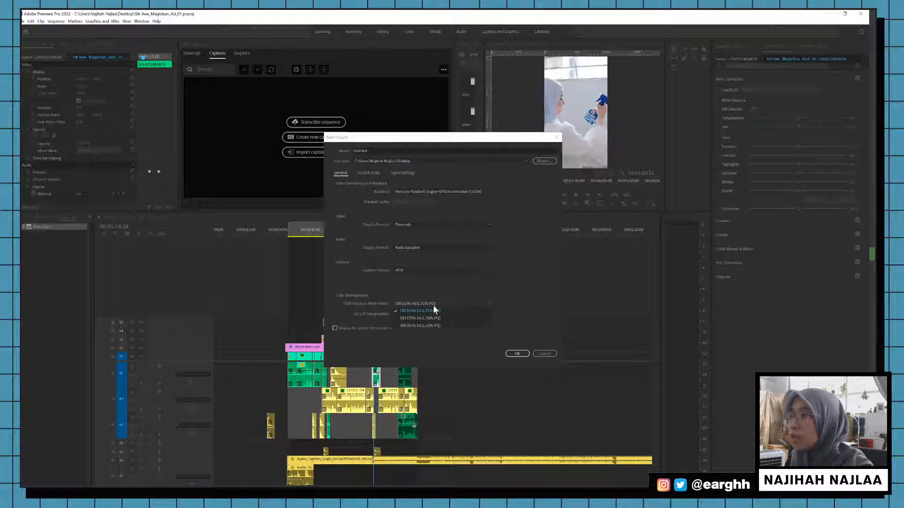
{"action": "left_click", "coordinate": [519, 305]}
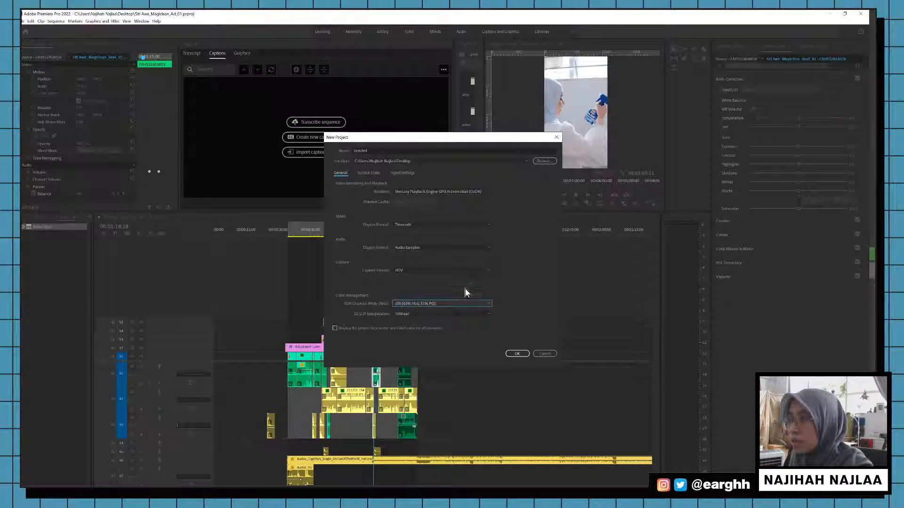
{"action": "left_click", "coordinate": [449, 314]}
{"action": "left_click", "coordinate": [534, 291]}
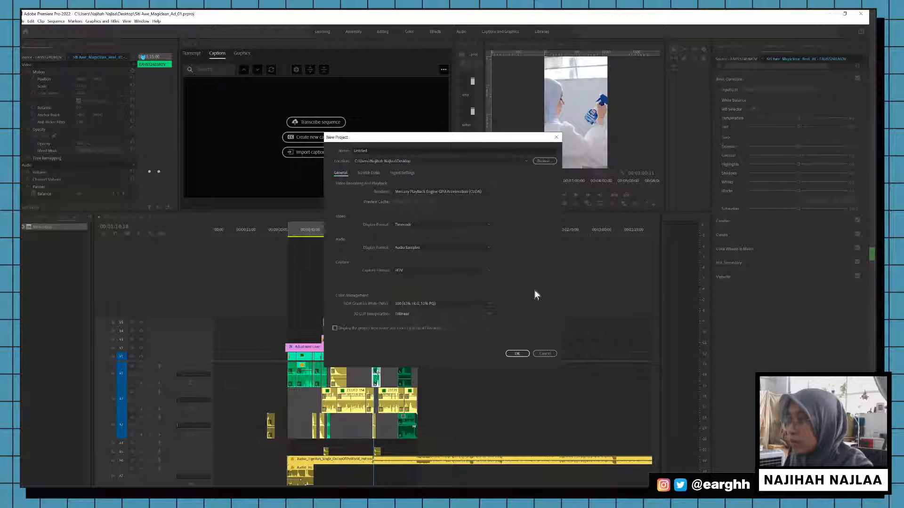
{"action": "left_click", "coordinate": [457, 307]}
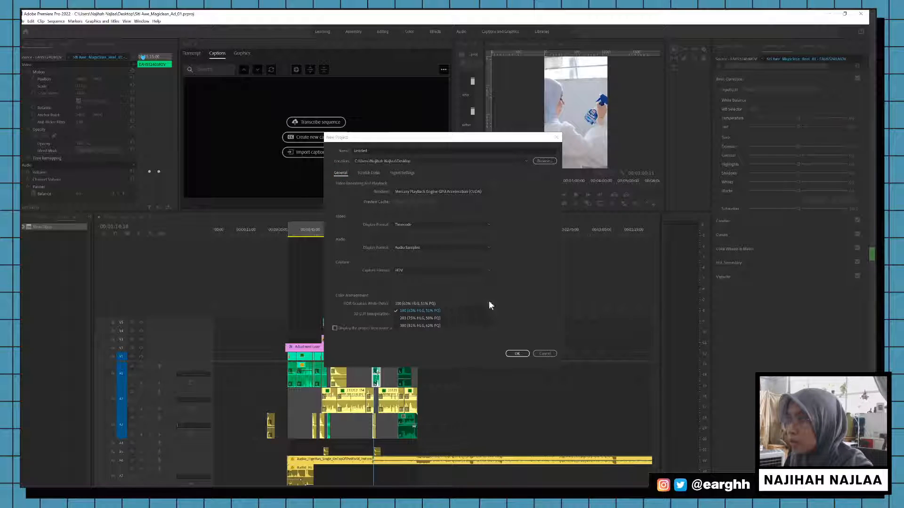
{"action": "left_click", "coordinate": [516, 283]}
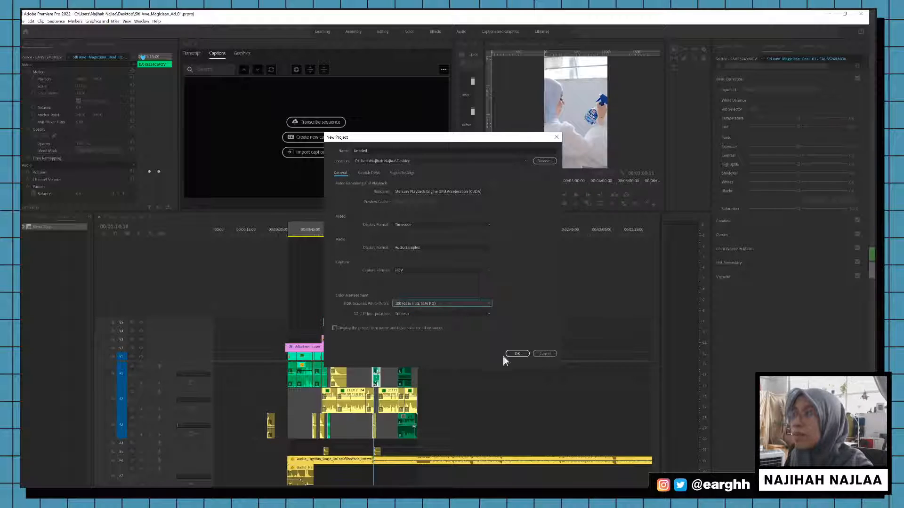
Step: Check the new project's scratch disk locations and general settings, then leave without creating the project
{"action": "left_click", "coordinate": [372, 174]}
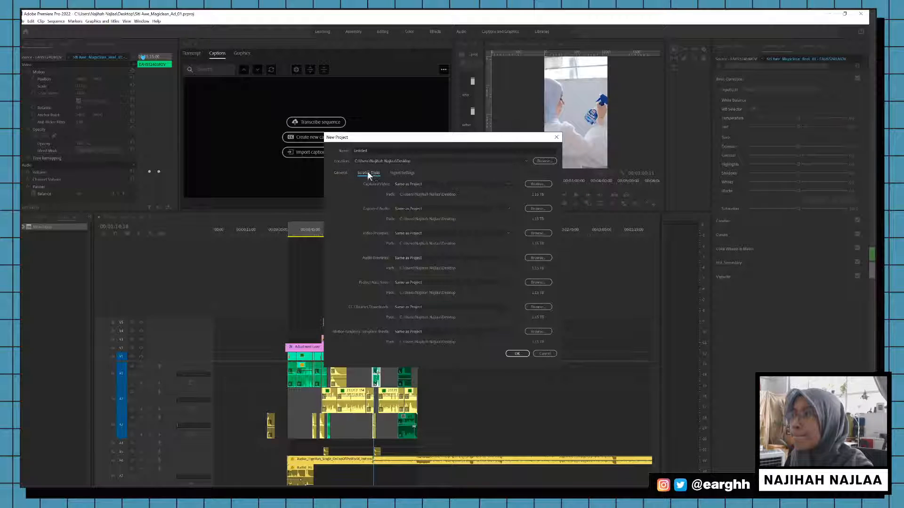
{"action": "left_click", "coordinate": [339, 173]}
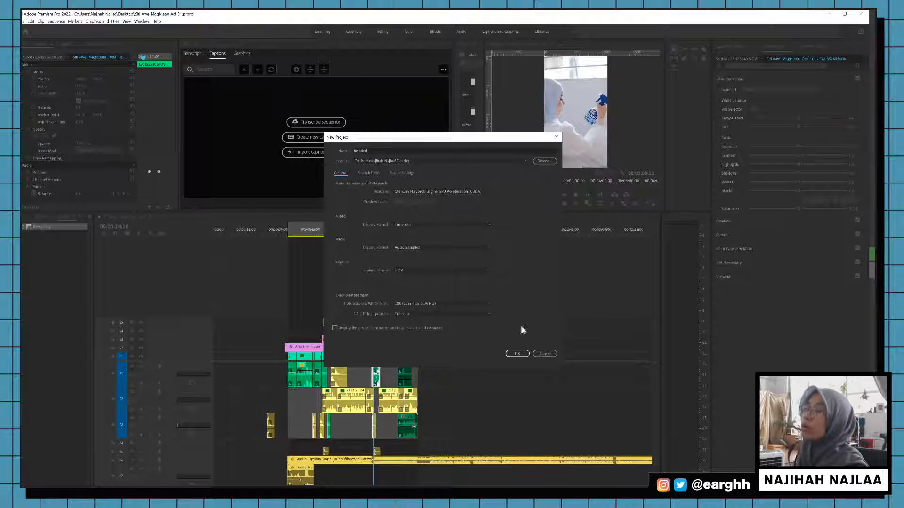
{"action": "left_click", "coordinate": [544, 354]}
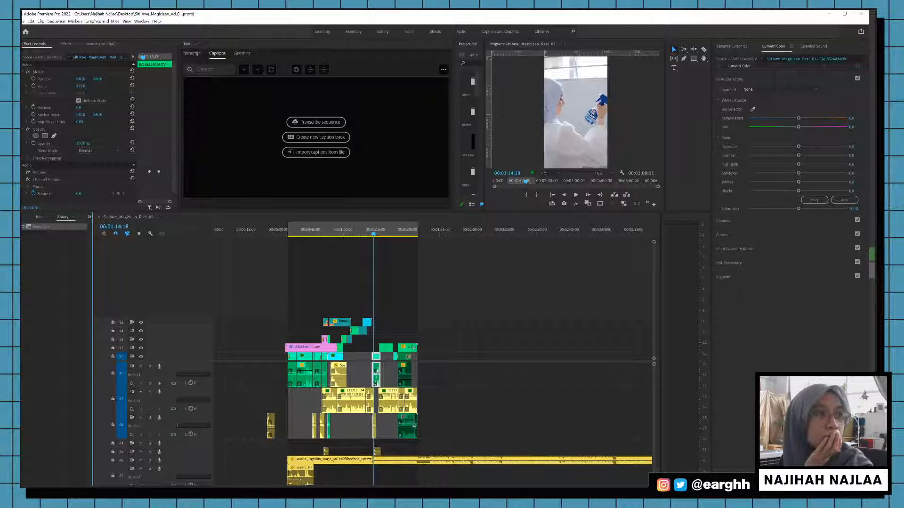
Step: Switch to Discord, decline the audio device change, and move the Discord window off this screen
{"action": "key", "text": "alt+Tab"}
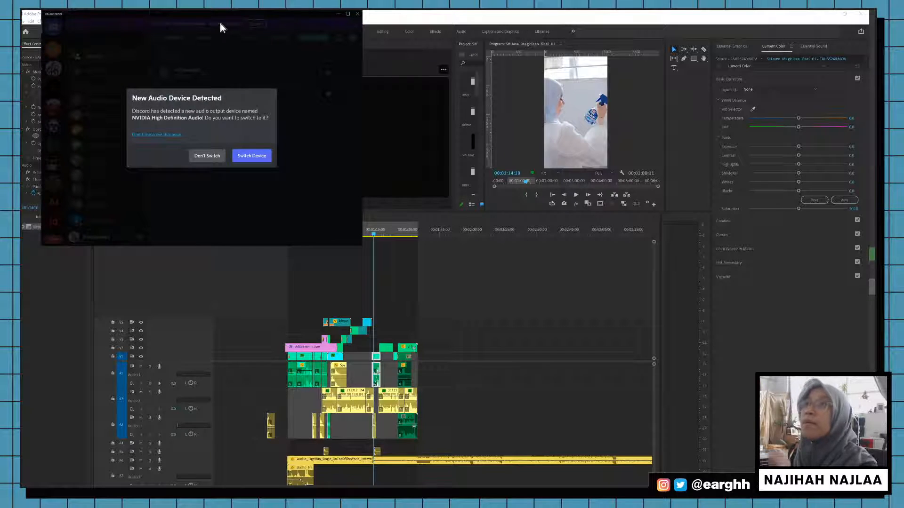
{"action": "left_click", "coordinate": [207, 155]}
{"action": "left_click_drag", "start_coordinate": [215, 19], "coordinate": [216, 84]}
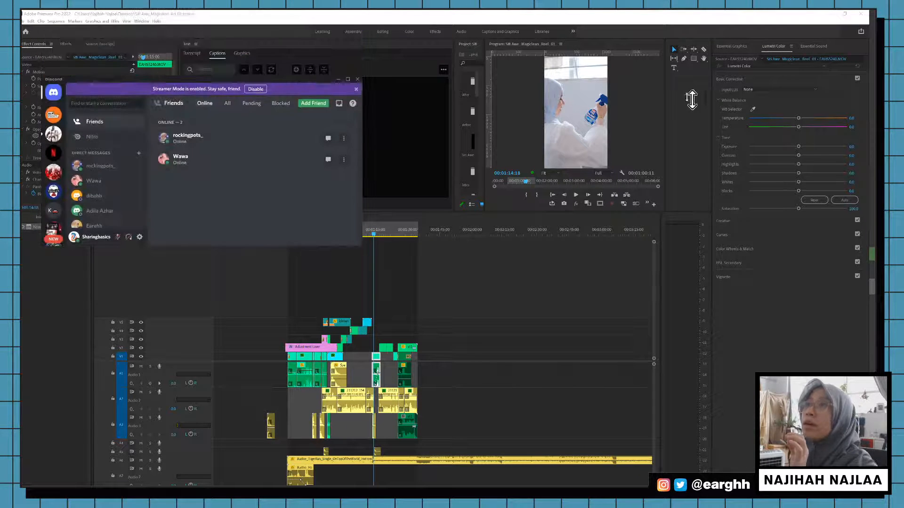
{"action": "left_click_drag", "start_coordinate": [692, 100], "coordinate": [875, 101]}
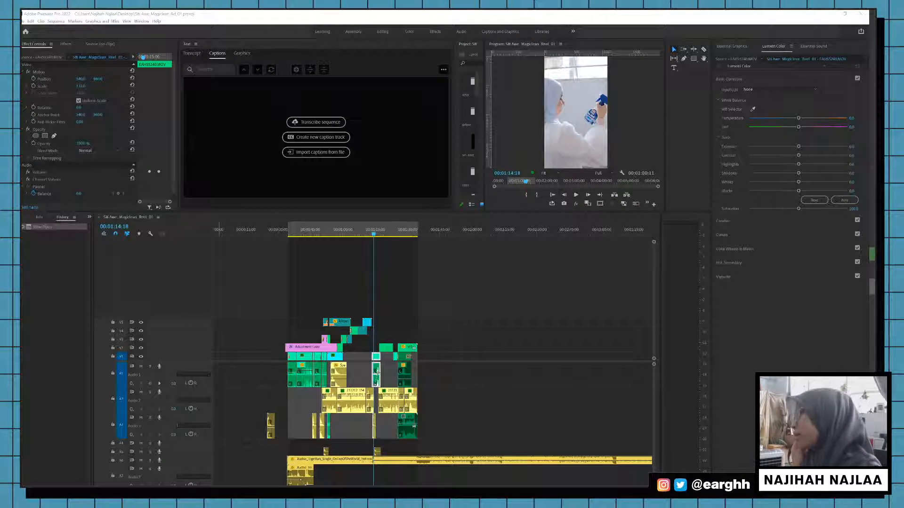
Step: Minimize Premiere Pro, maximize Discord's ask-questions channel on this screen, and show the linked Sony footage video in full screen
{"action": "left_click", "coordinate": [829, 14]}
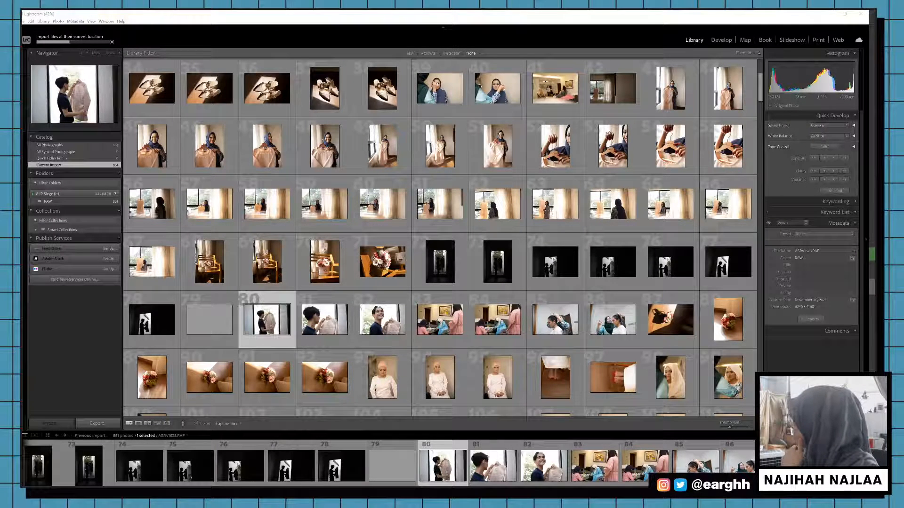
{"action": "left_click_drag", "start_coordinate": [574, 61], "coordinate": [461, 119]}
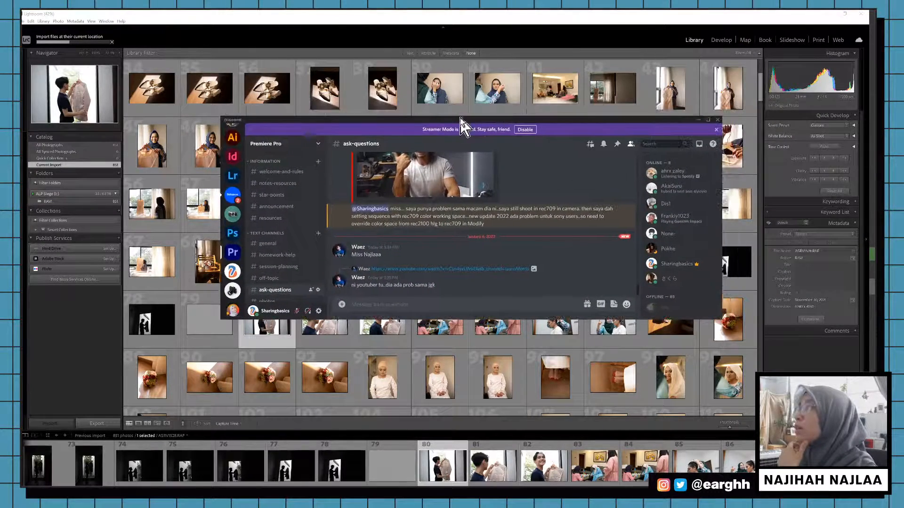
{"action": "left_click", "coordinate": [708, 119]}
{"action": "left_click", "coordinate": [281, 388]}
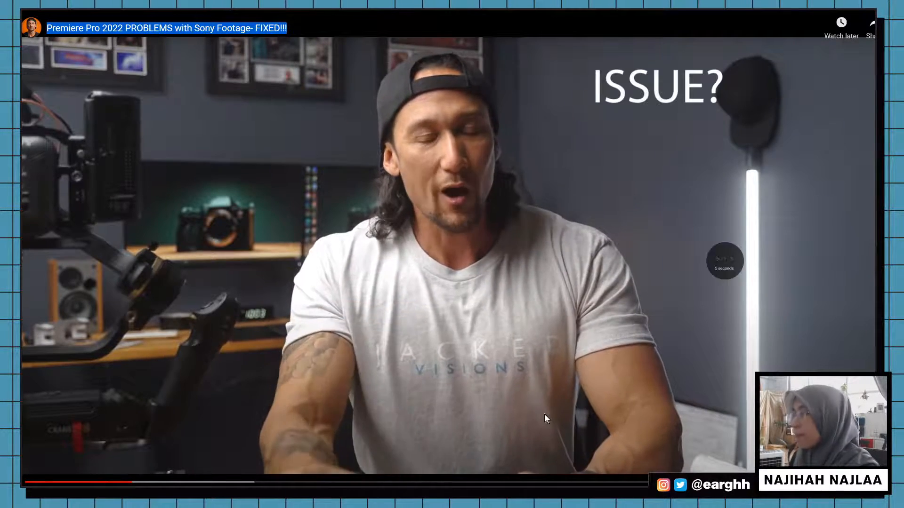
Step: Skip forward through the Sony footage video to the part about the Color Space Override setting
{"action": "key", "text": "Right"}
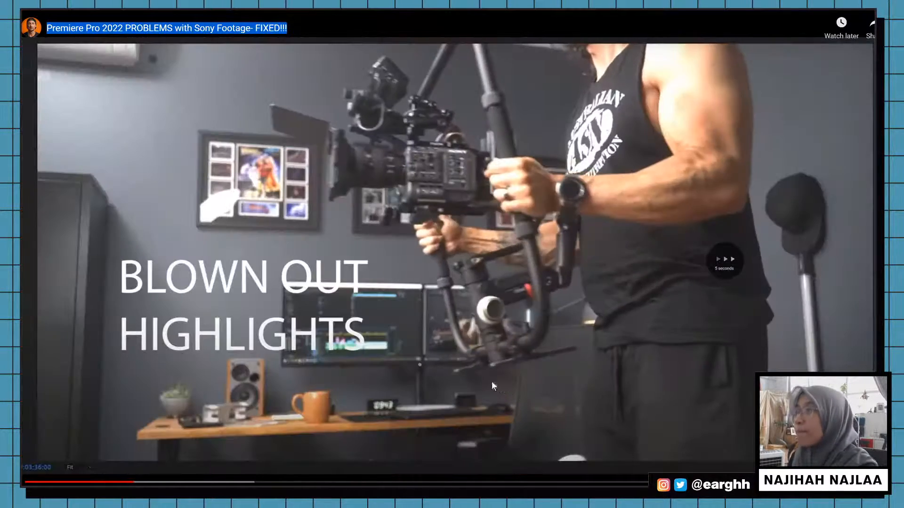
{"action": "key", "text": "Right"}
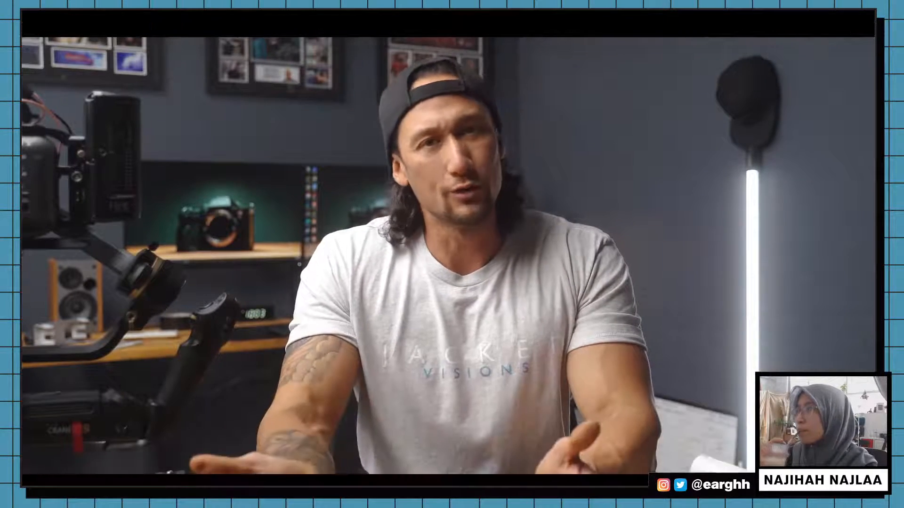
{"action": "key", "text": "Right"}
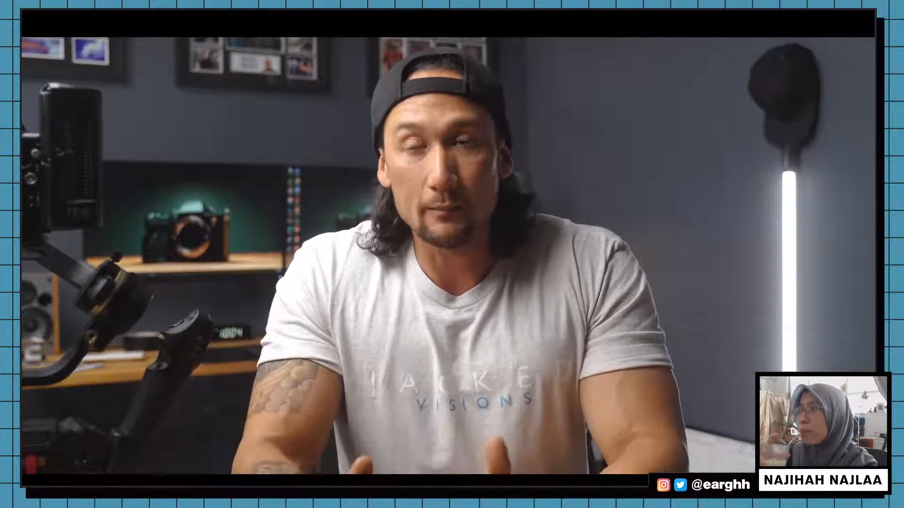
{"action": "key", "text": "Right"}
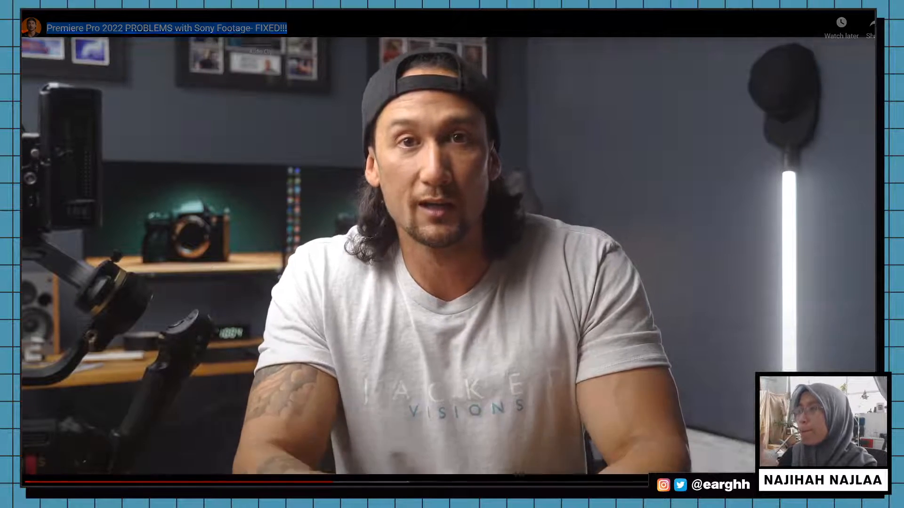
{"action": "key", "text": "Right"}
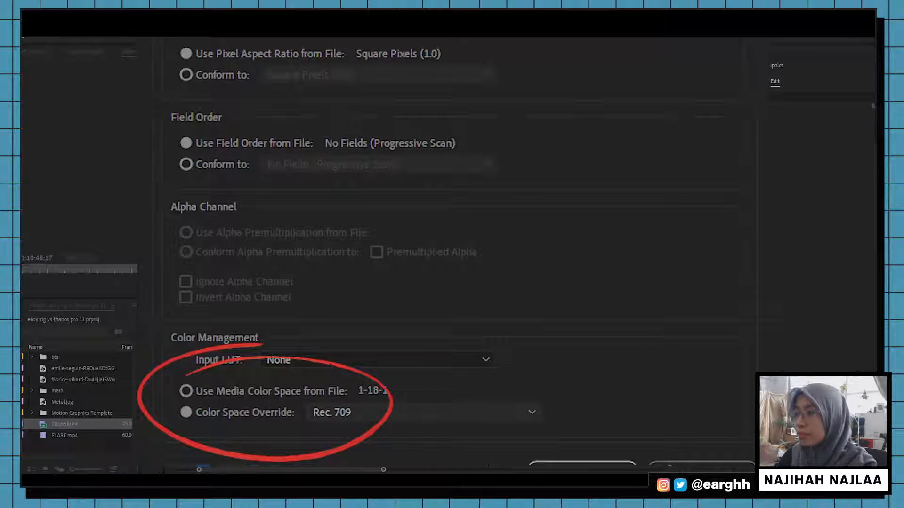
Step: Rewind the Sony footage video to the presenter's introduction near its beginning
{"action": "key", "text": "Left"}
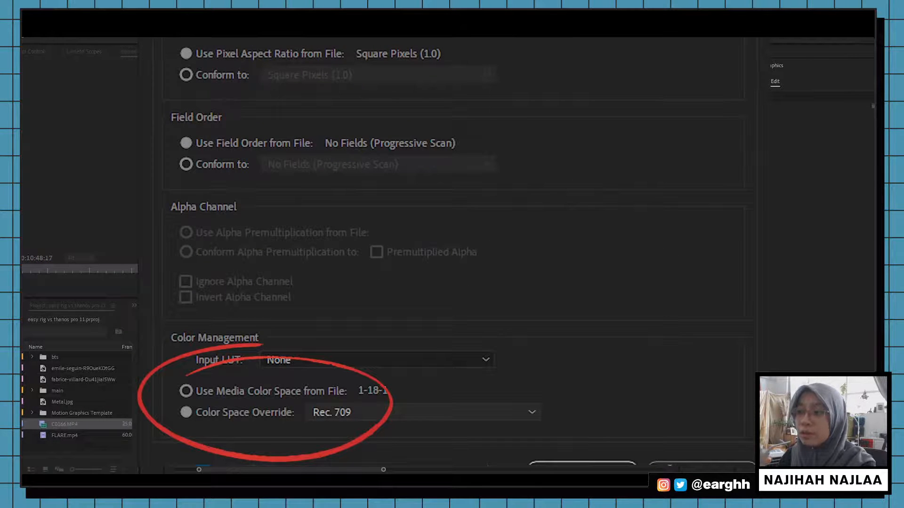
{"action": "key", "text": "Left"}
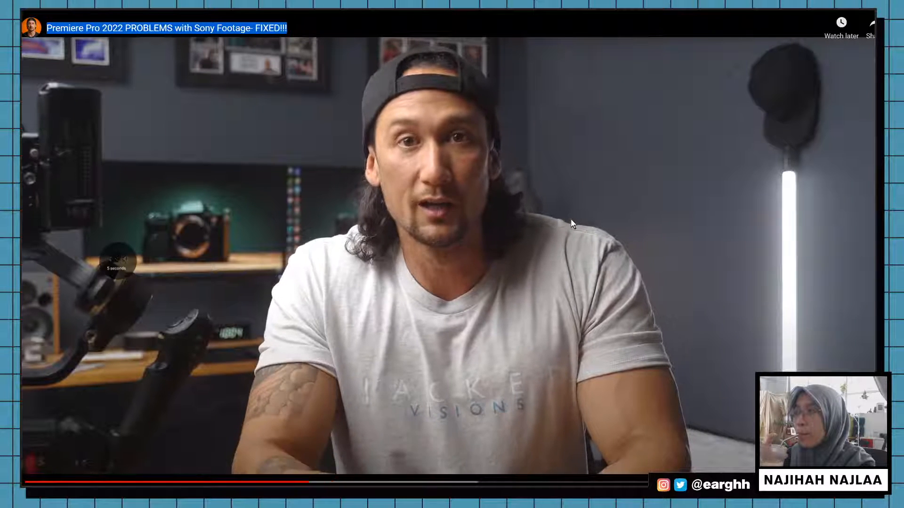
{"action": "key", "text": "Left"}
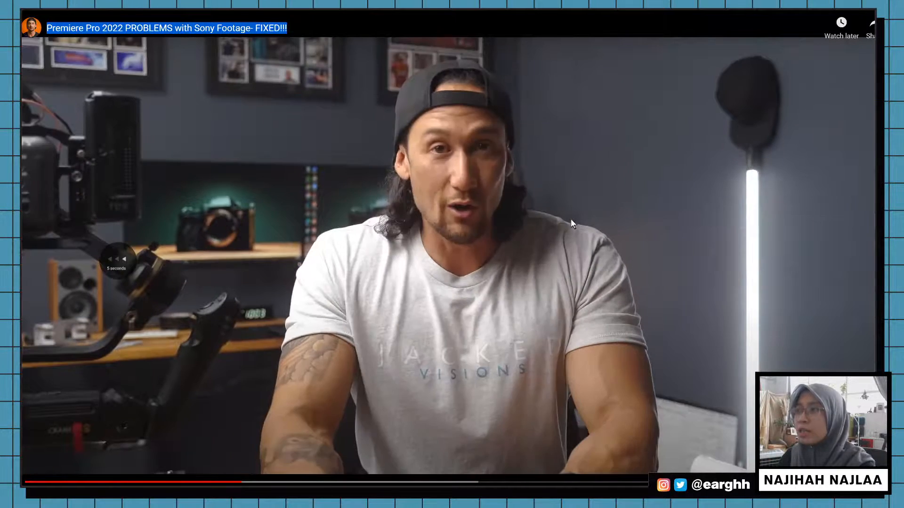
{"action": "key", "text": "Left"}
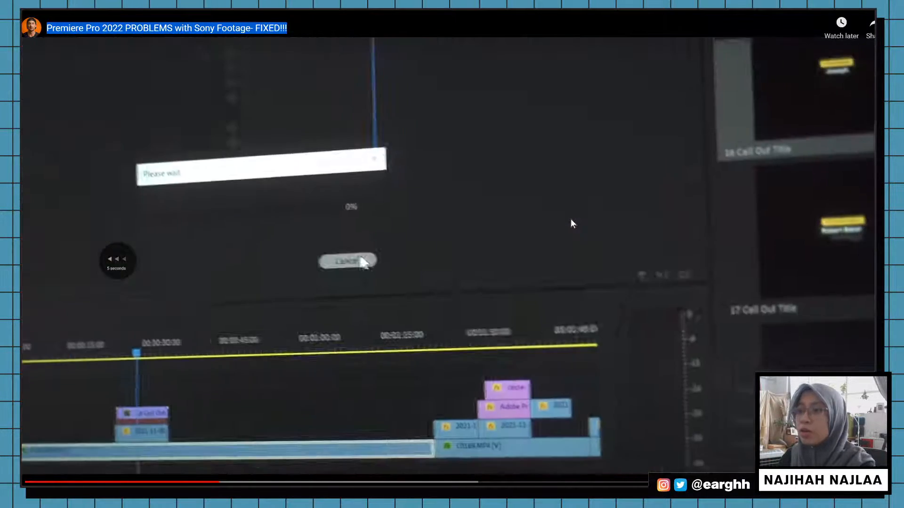
{"action": "key", "text": "Left"}
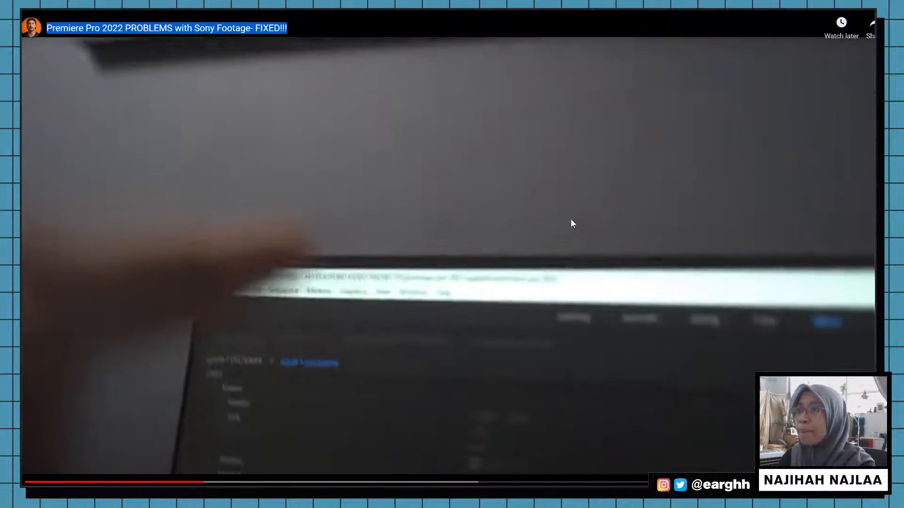
{"action": "key", "text": "Left"}
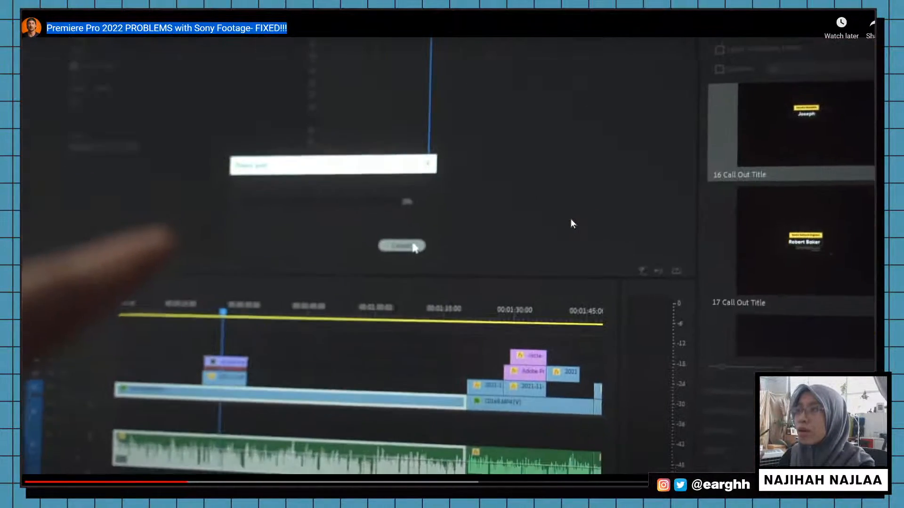
{"action": "key", "text": "Left"}
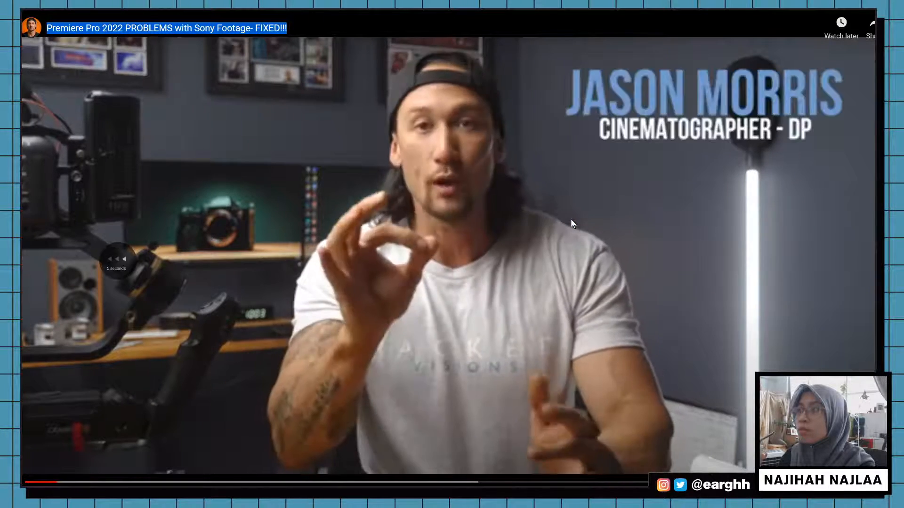
Step: Watch the rest of the Sony footage video, briefly returning to the Discord channel and skipping forward in full screen to the closing part
{"action": "key", "text": "Right"}
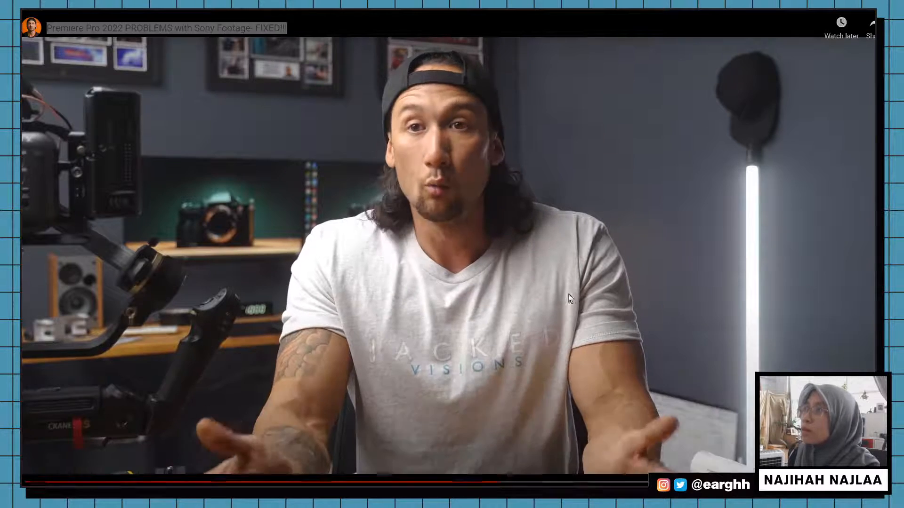
{"action": "double_click", "coordinate": [567, 334]}
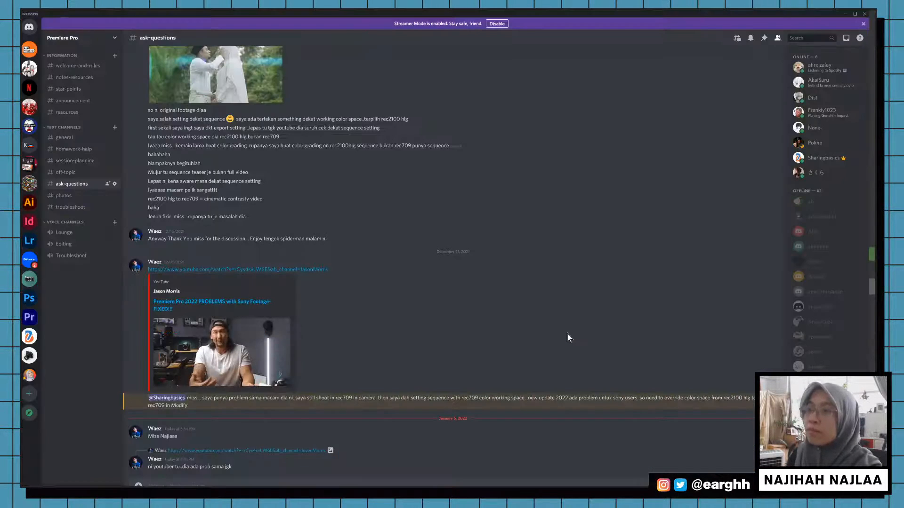
{"action": "double_click", "coordinate": [282, 378]}
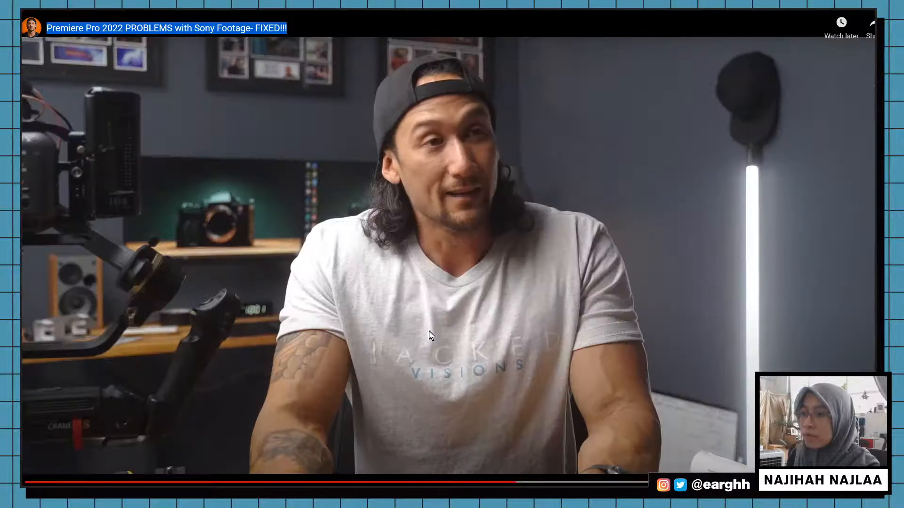
{"action": "key", "text": "Right"}
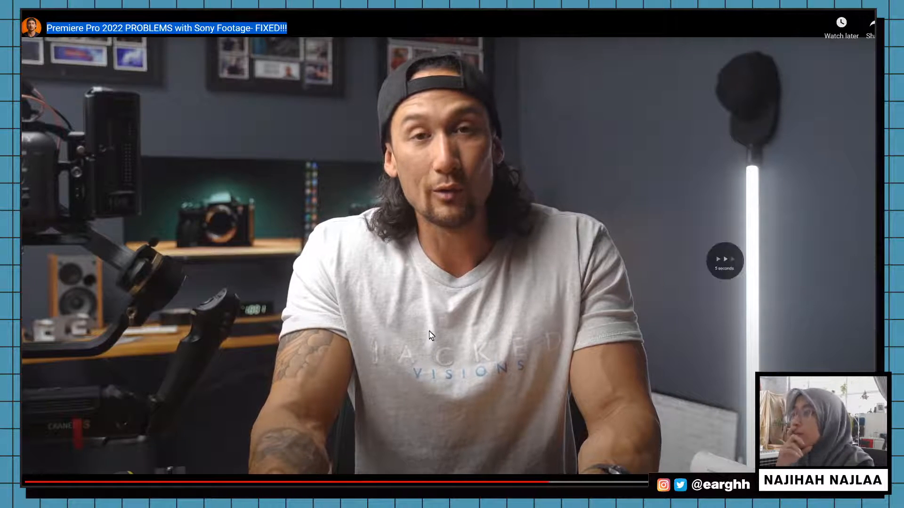
{"action": "key", "text": "Right"}
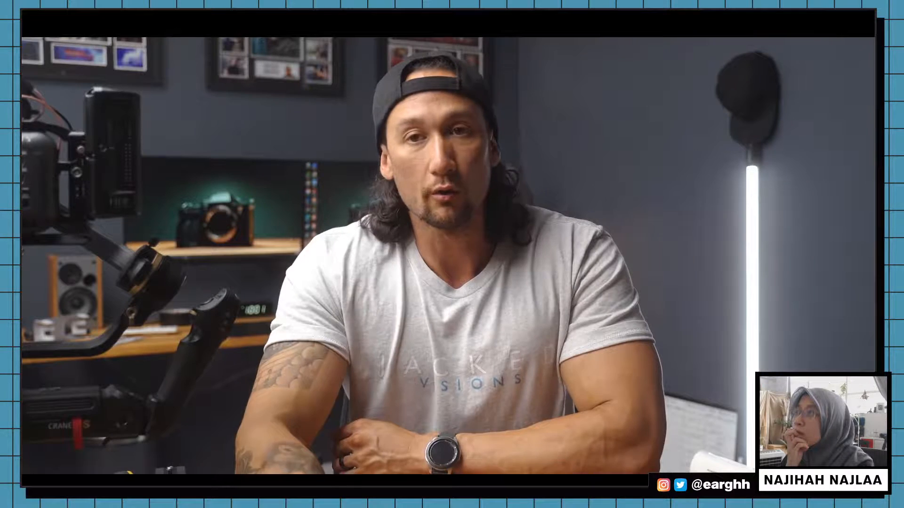
{"action": "key", "text": "Right"}
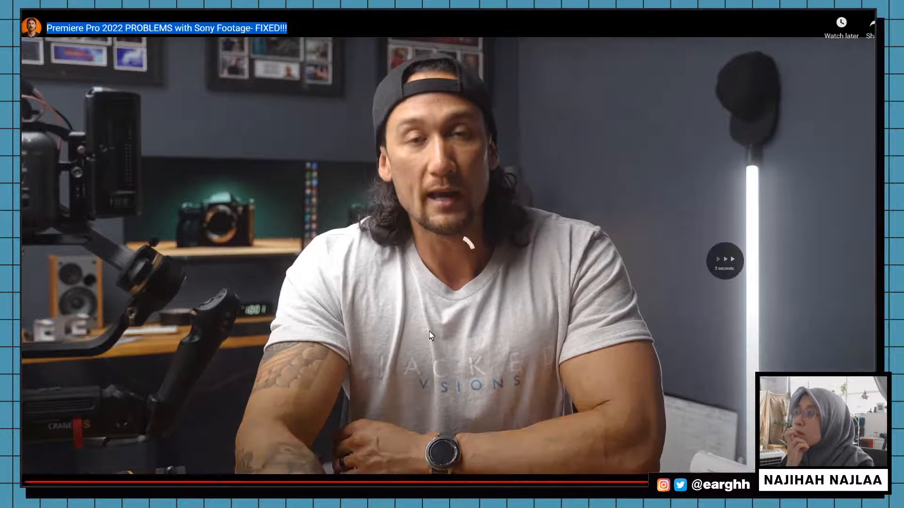
Step: Skip ahead through the closing part of the Sony footage video, leaving full screen briefly and returning to it
{"action": "key", "text": "Right"}
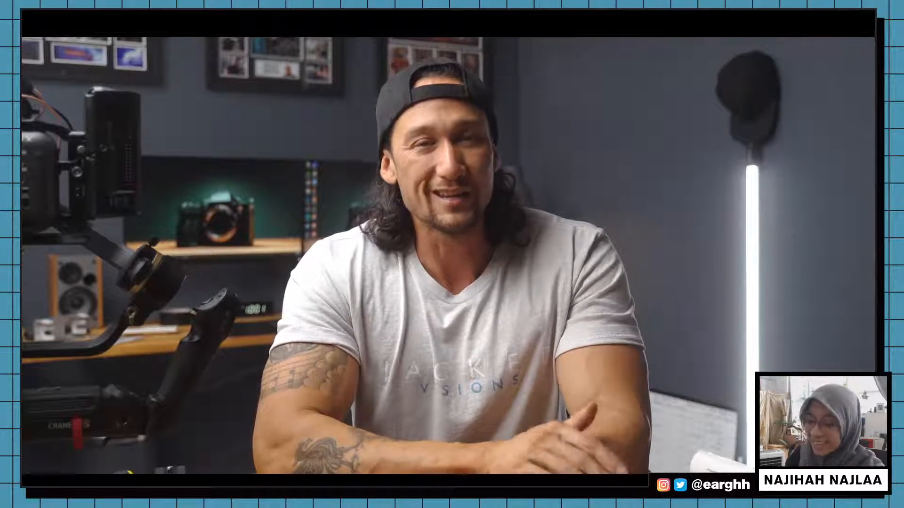
{"action": "key", "text": "Escape"}
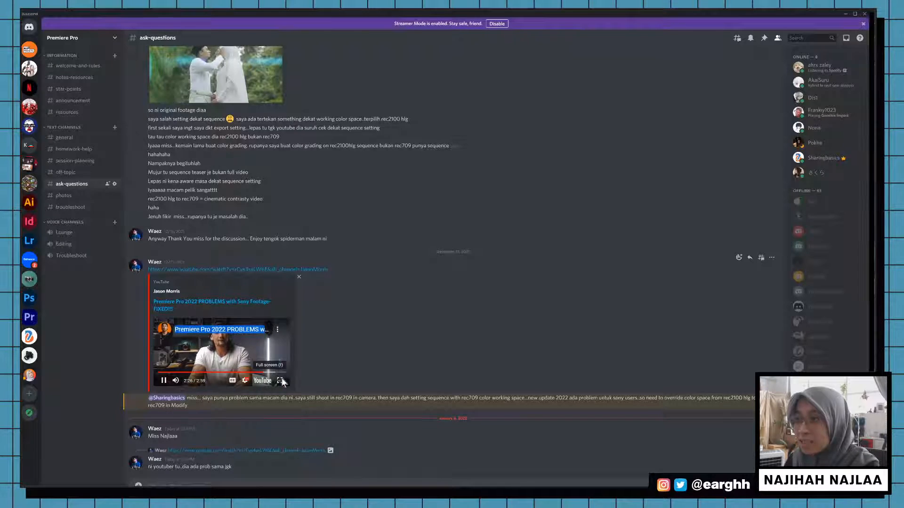
{"action": "key", "text": "f"}
{"action": "key", "text": "Down"}
{"action": "key", "text": "Down"}
{"action": "key", "text": "Right"}
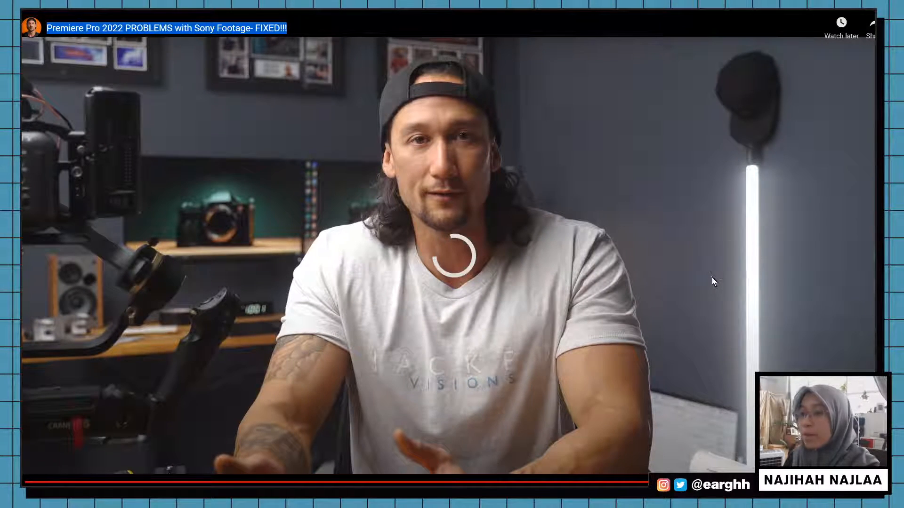
Step: Leave full screen, pause the Sony footage video, restore Discord to a smaller window and move it off this screen
{"action": "key", "text": "f"}
{"action": "left_click", "coordinate": [164, 381]}
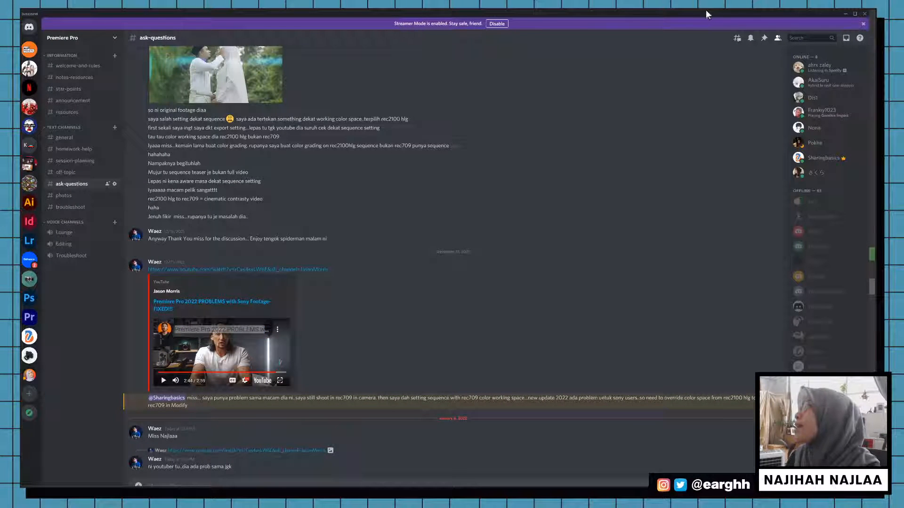
{"action": "left_click", "coordinate": [855, 14]}
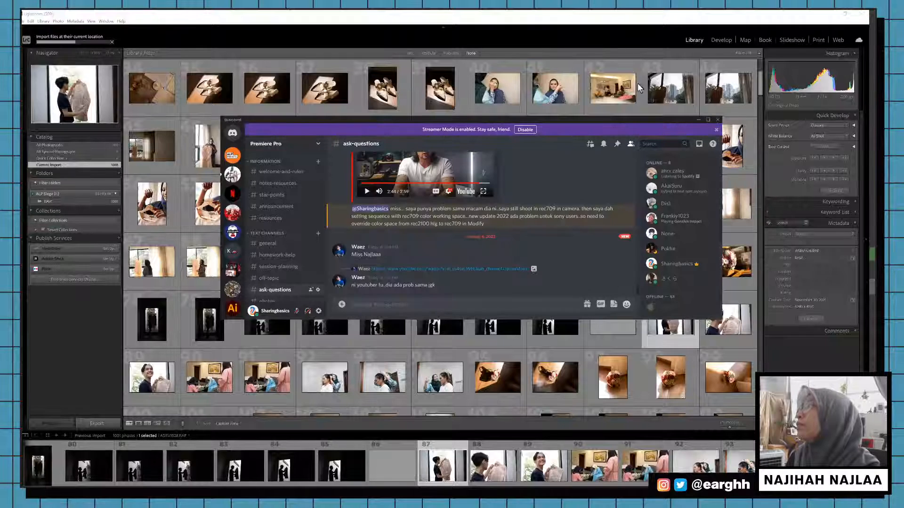
{"action": "left_click_drag", "start_coordinate": [595, 120], "coordinate": [903, 198]}
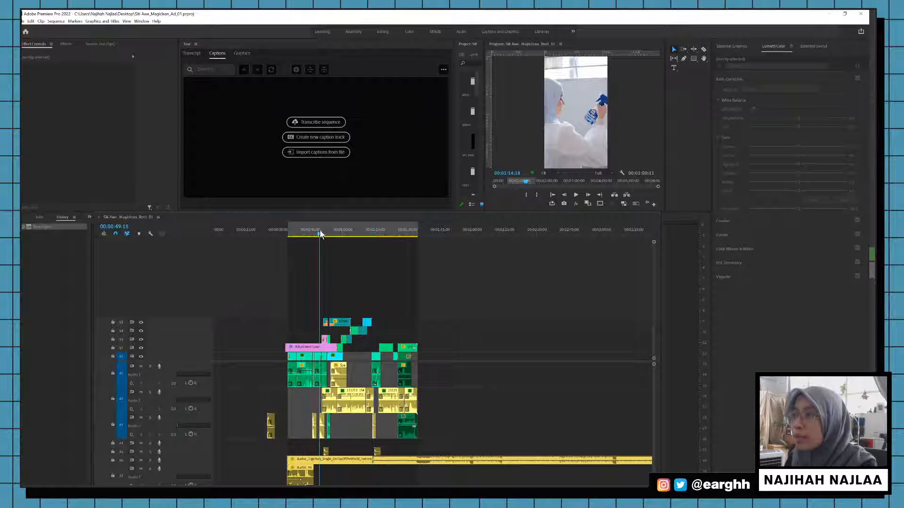
Step: Switch to Premiere Pro and look through its menus and a V1 clip's options for the footage modification command
{"action": "left_click", "coordinate": [29, 21]}
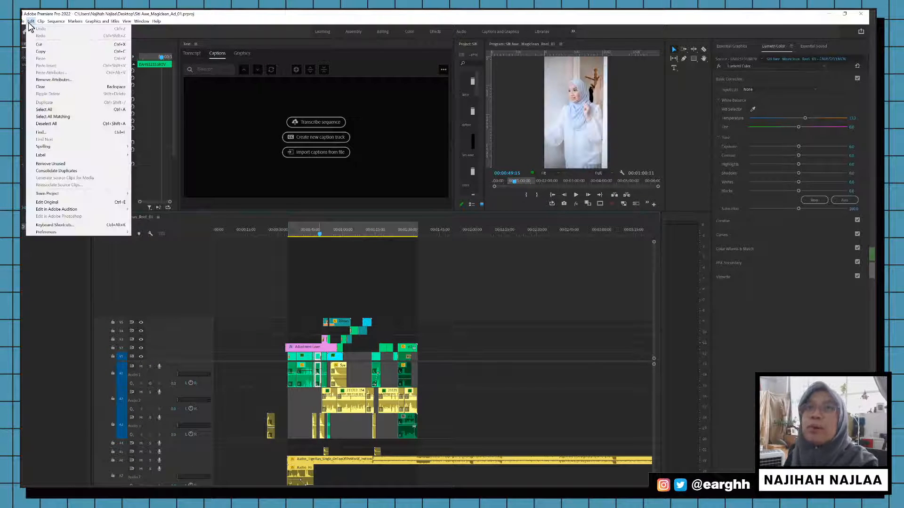
{"action": "left_click", "coordinate": [369, 339]}
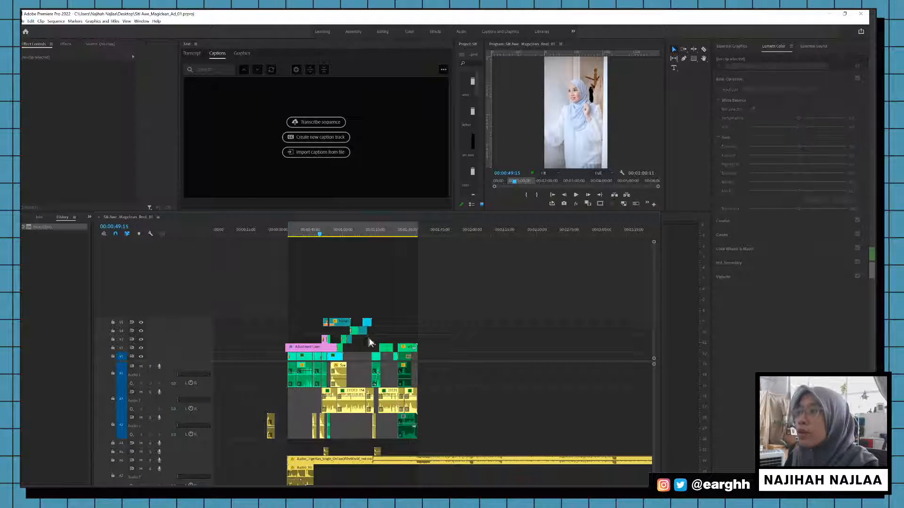
{"action": "left_click", "coordinate": [307, 354]}
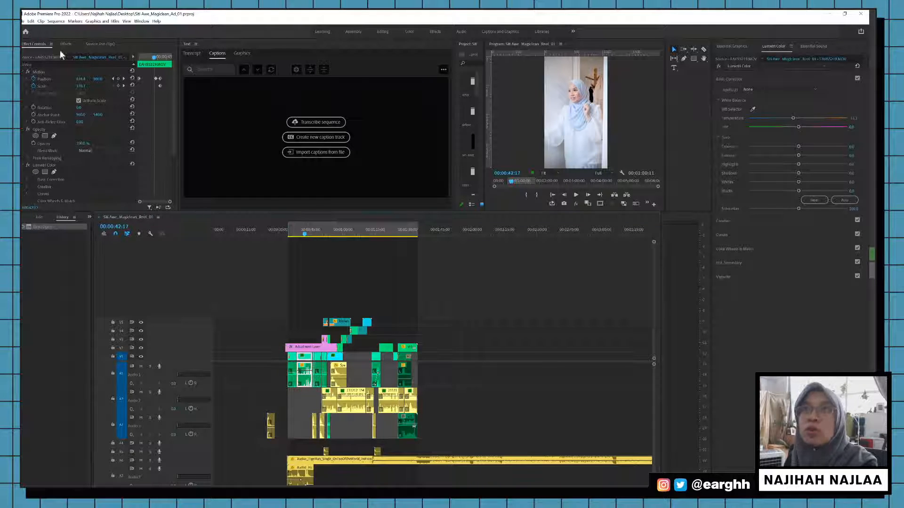
{"action": "left_click", "coordinate": [23, 22]}
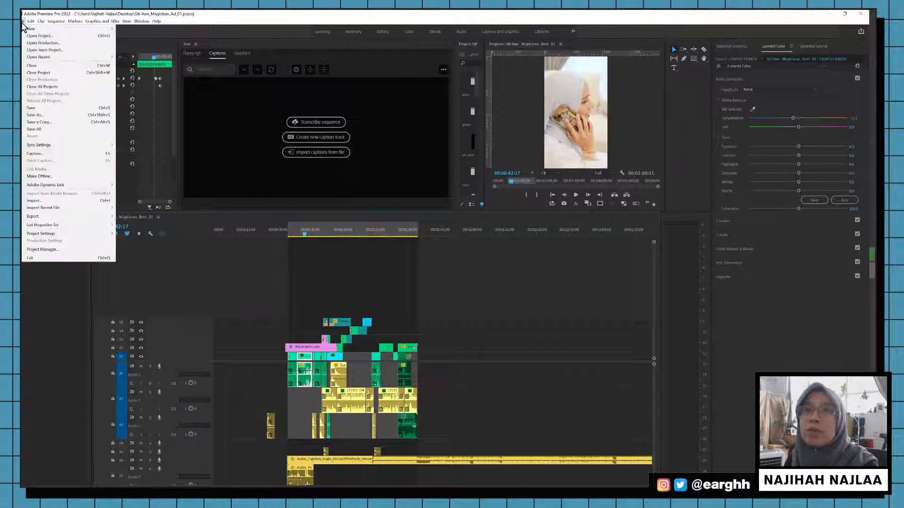
{"action": "mouse_move", "coordinate": [34, 23]}
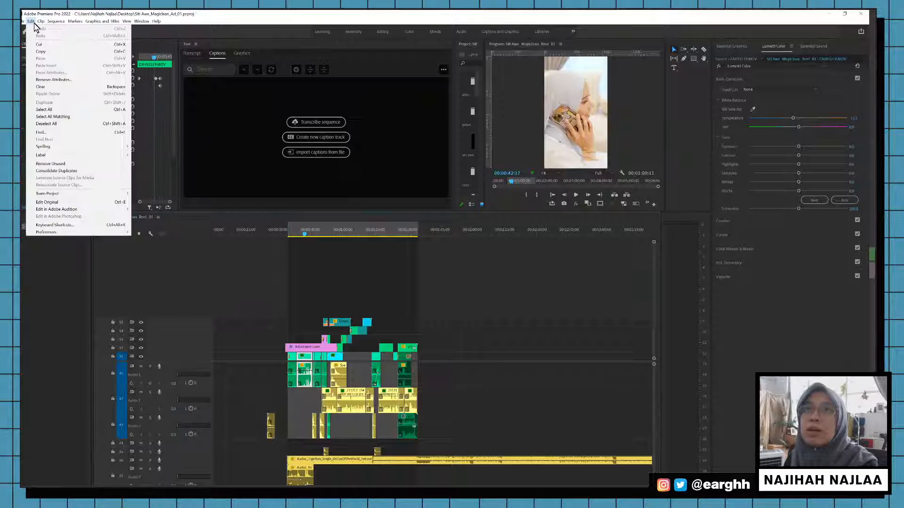
{"action": "left_click", "coordinate": [54, 22]}
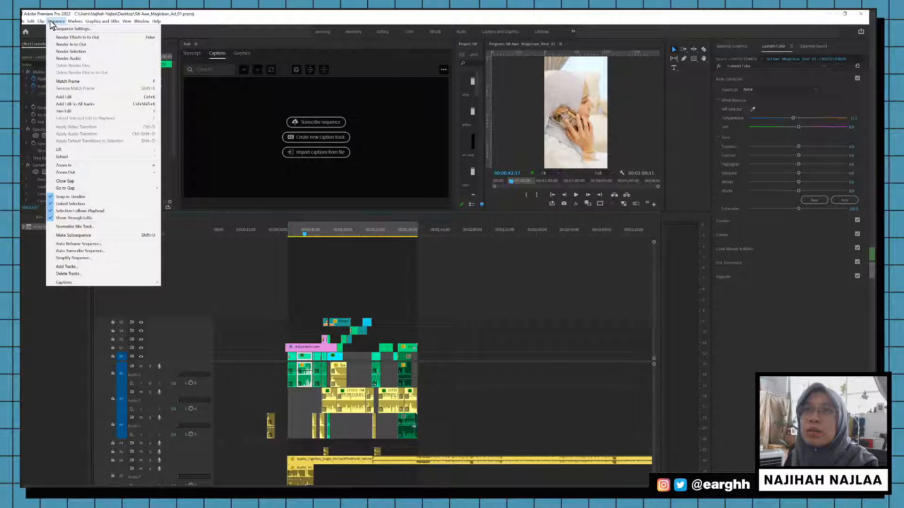
{"action": "left_click", "coordinate": [52, 22]}
{"action": "left_click", "coordinate": [23, 22]}
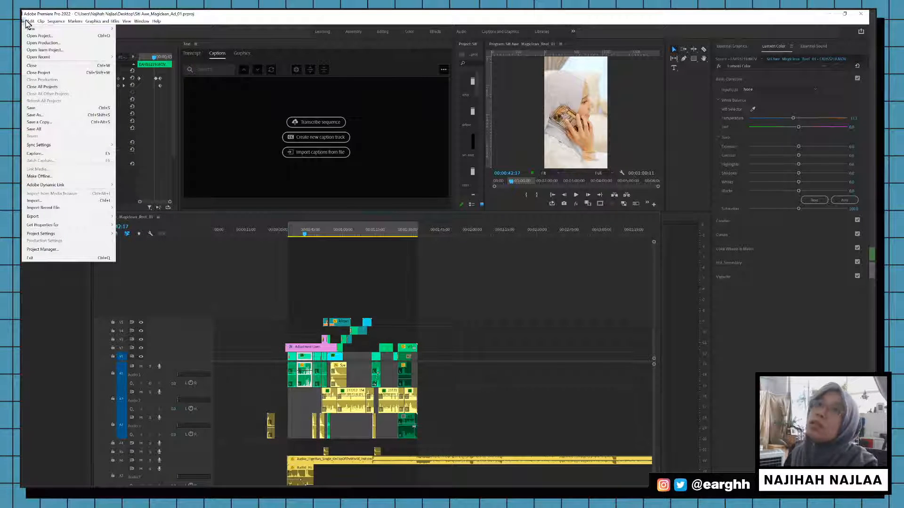
{"action": "mouse_move", "coordinate": [34, 22]}
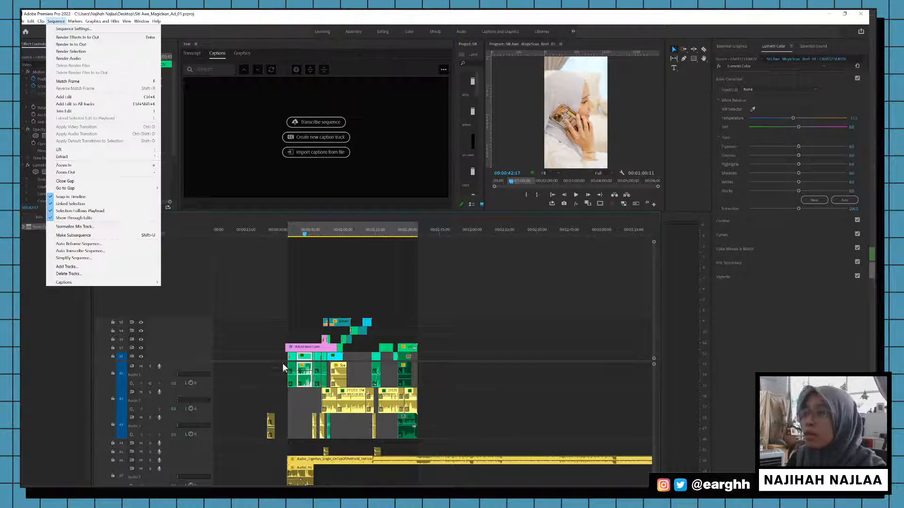
{"action": "left_click", "coordinate": [301, 359]}
{"action": "right_click", "coordinate": [300, 359]}
{"action": "left_click", "coordinate": [309, 357]}
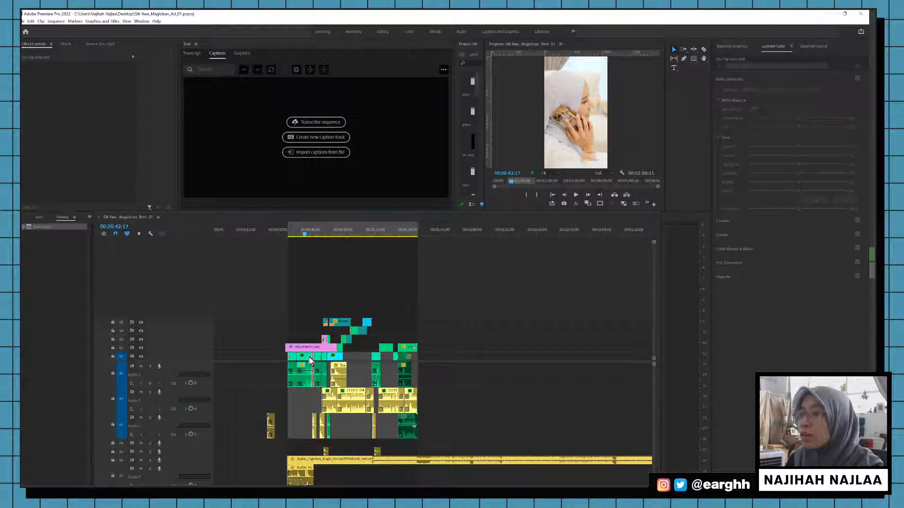
{"action": "left_click", "coordinate": [307, 357]}
{"action": "right_click", "coordinate": [307, 357]}
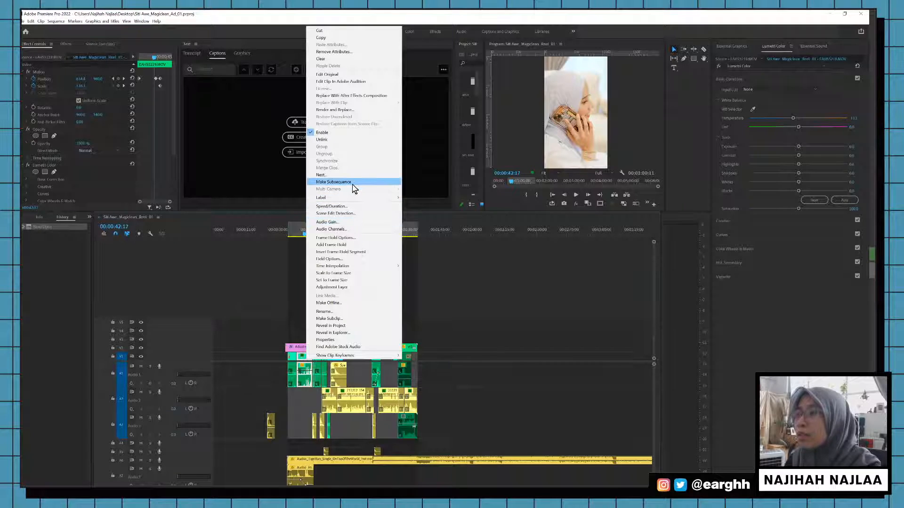
{"action": "left_click", "coordinate": [470, 305]}
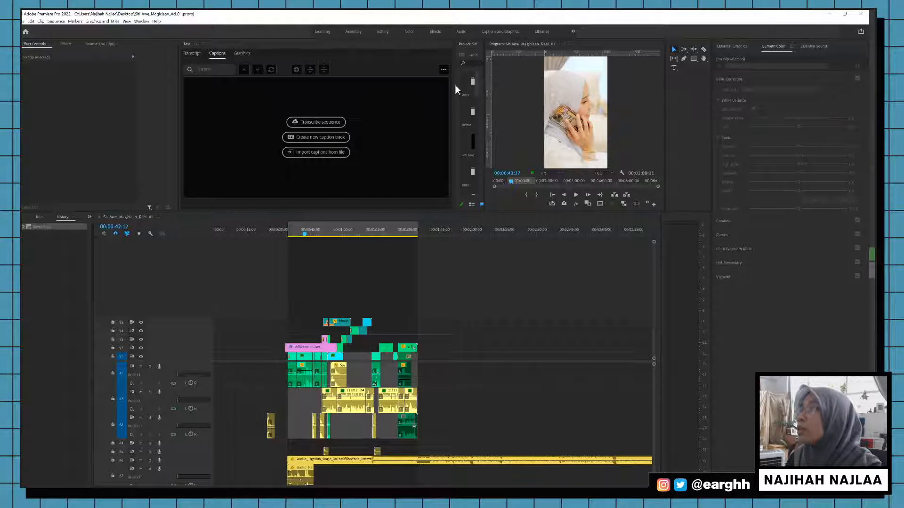
Step: Widen the project panel, reveal the selected V1 clip in its bin, and open its Interpret Footage settings
{"action": "left_click_drag", "start_coordinate": [455, 86], "coordinate": [264, 104]}
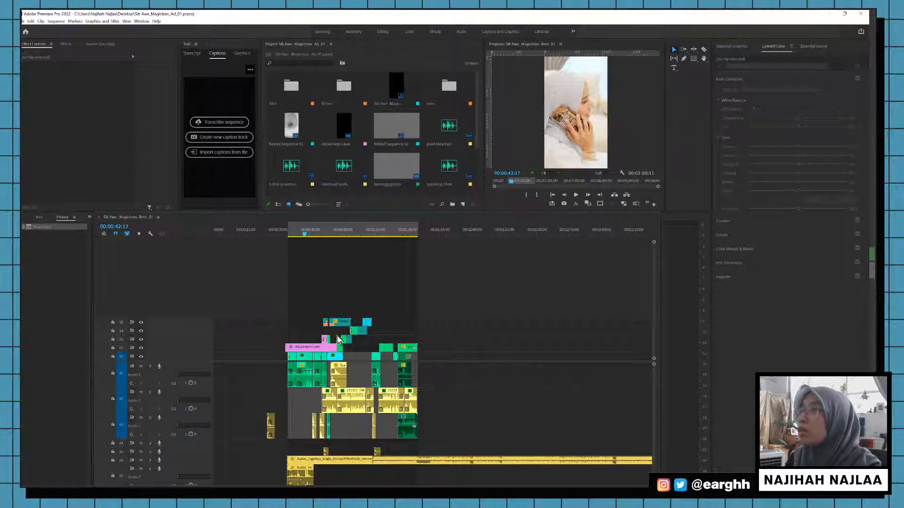
{"action": "left_click", "coordinate": [310, 355]}
{"action": "right_click", "coordinate": [311, 355]}
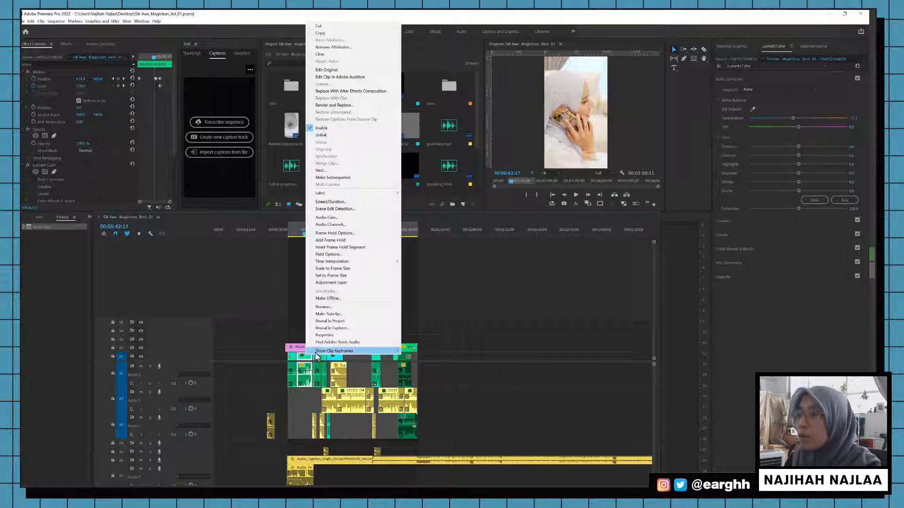
{"action": "left_click", "coordinate": [356, 321]}
{"action": "right_click", "coordinate": [392, 167]}
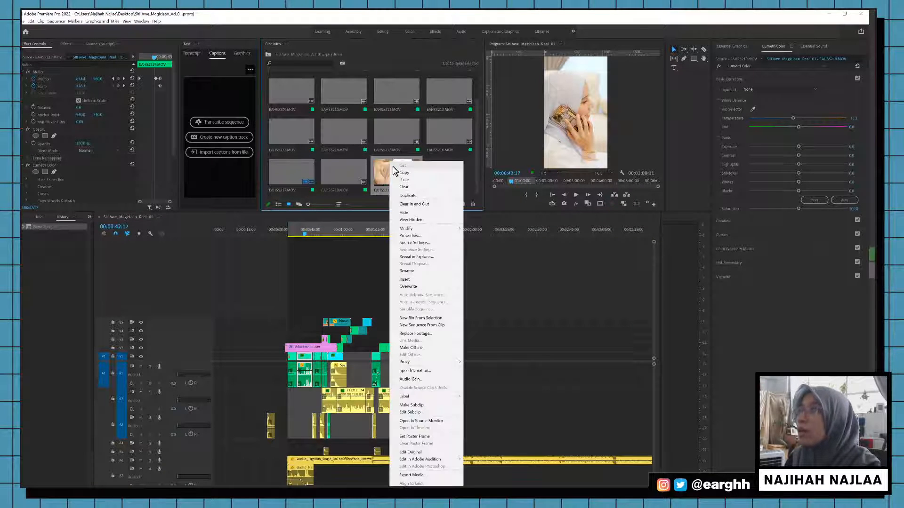
{"action": "mouse_move", "coordinate": [426, 230]}
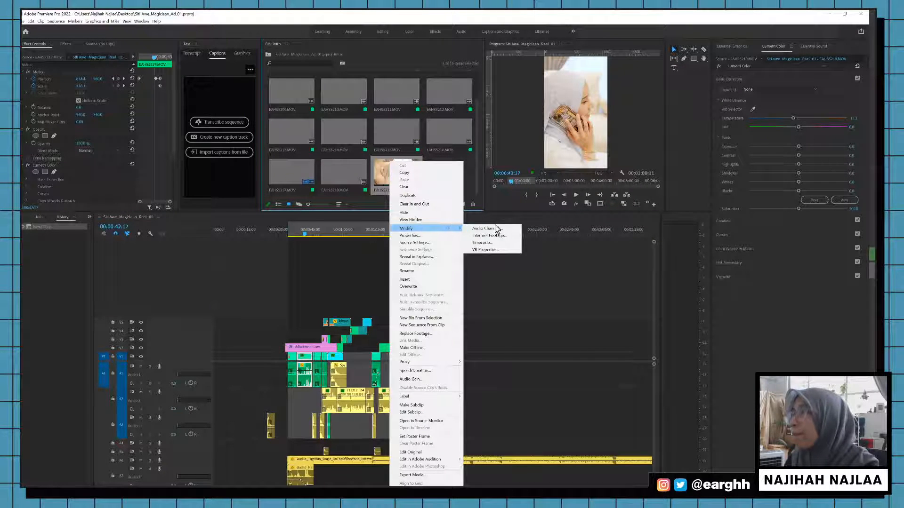
{"action": "left_click", "coordinate": [497, 241]}
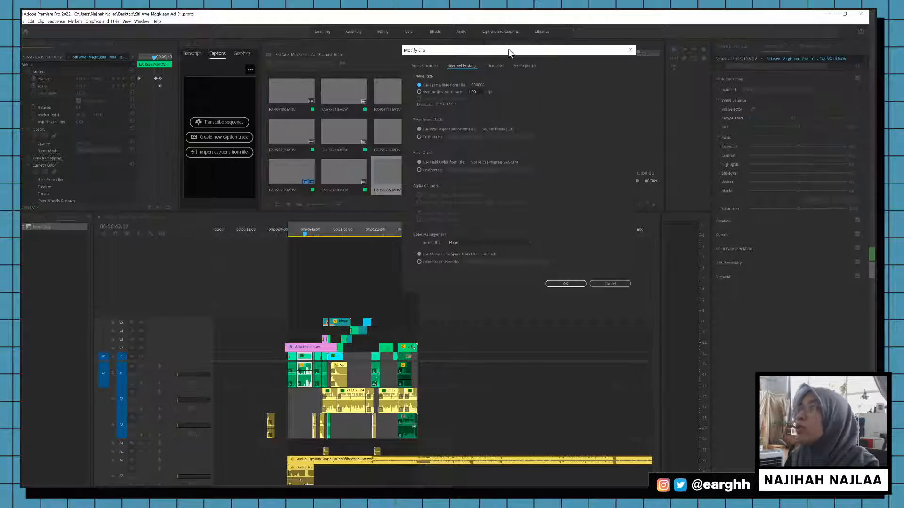
{"action": "left_click_drag", "start_coordinate": [509, 50], "coordinate": [346, 100]}
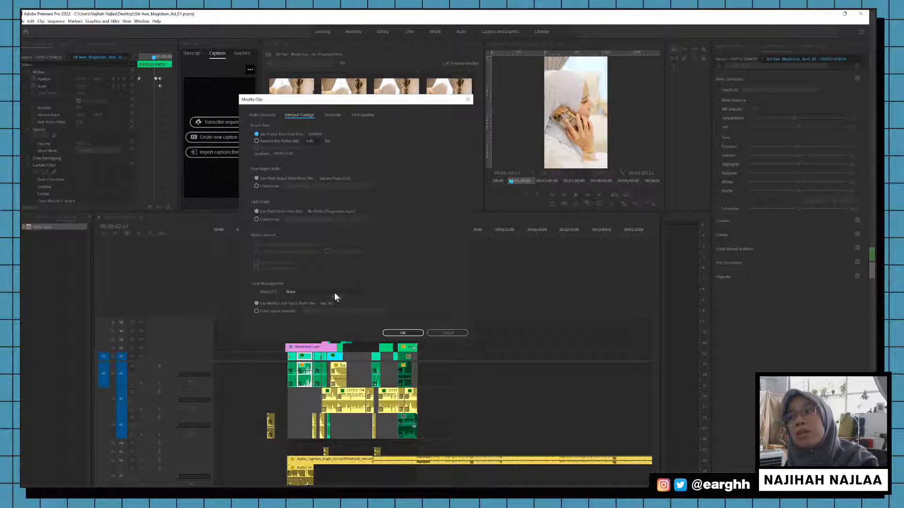
Step: Examine the Color Space Override choices, switch back to Use Media Color Space from File, and cancel the clip modification
{"action": "left_click", "coordinate": [267, 311]}
{"action": "left_click", "coordinate": [315, 313]}
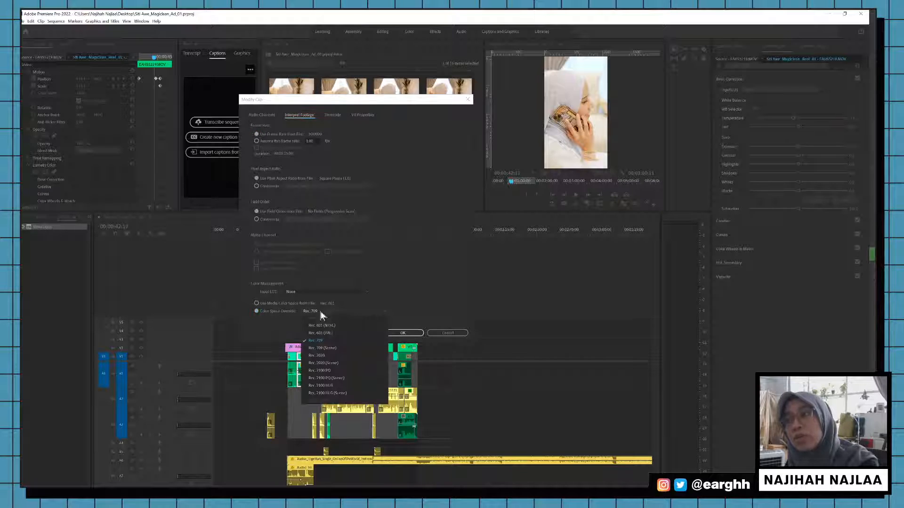
{"action": "left_click", "coordinate": [398, 310]}
{"action": "left_click", "coordinate": [261, 305]}
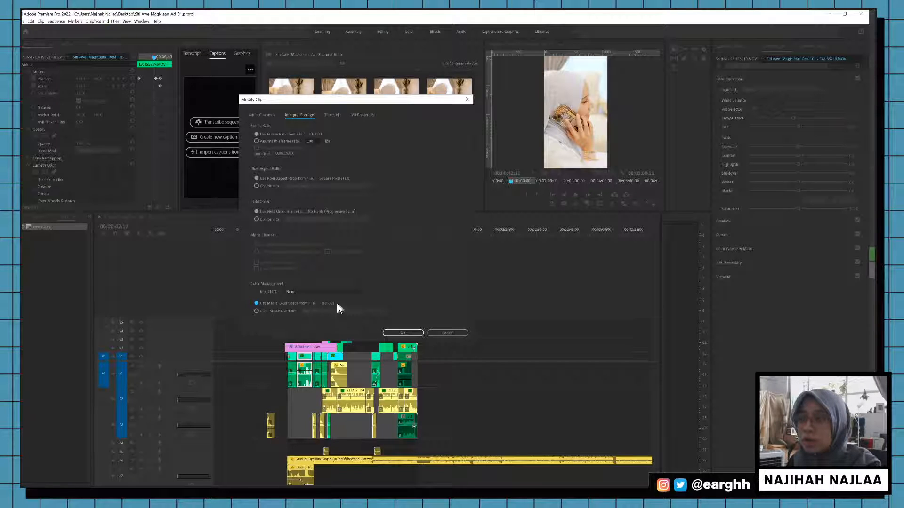
{"action": "left_click", "coordinate": [445, 334]}
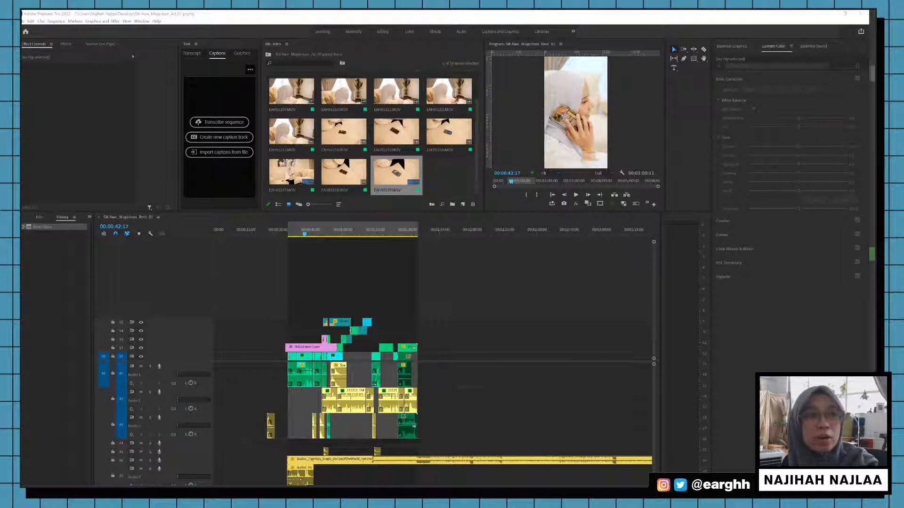
Step: Place the MP4 clip on V1 in the empty area after the edit, reveal it in the project, and select it there
{"action": "left_click_drag", "start_coordinate": [395, 174], "coordinate": [485, 362]}
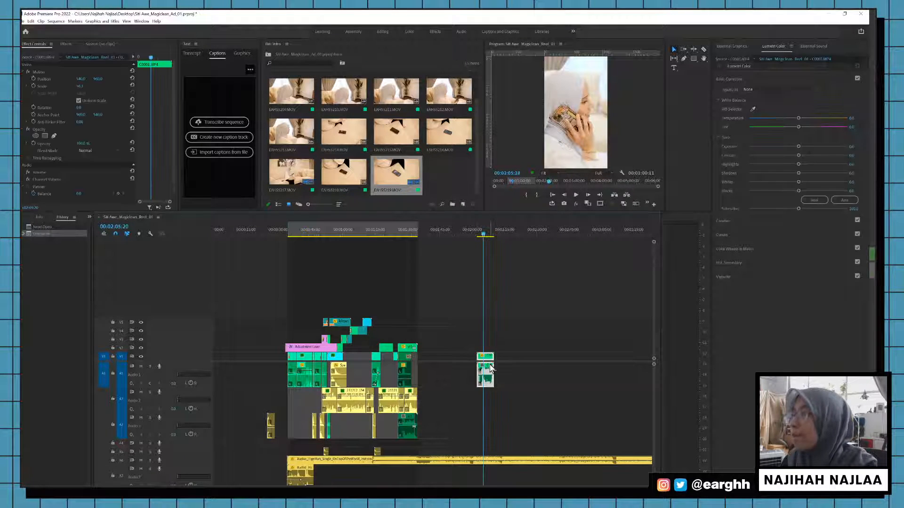
{"action": "right_click", "coordinate": [488, 367]}
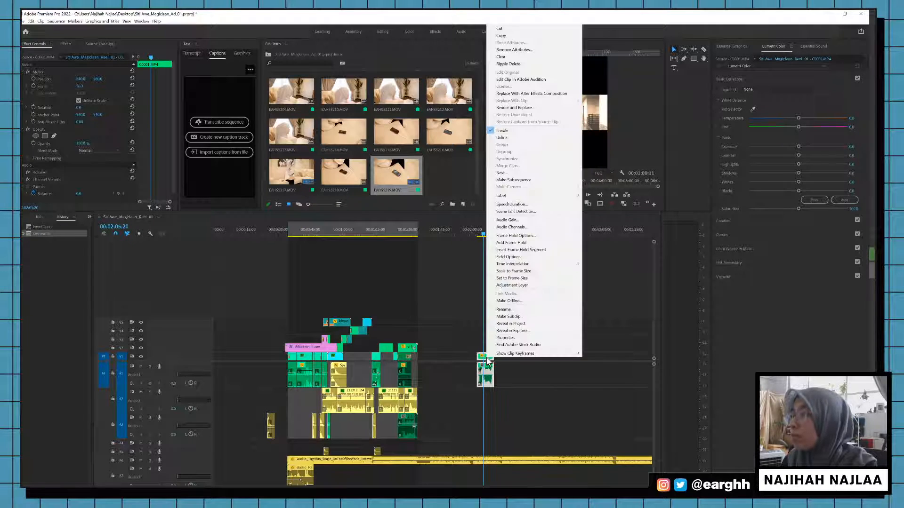
{"action": "left_click", "coordinate": [517, 325]}
{"action": "right_click", "coordinate": [294, 168]}
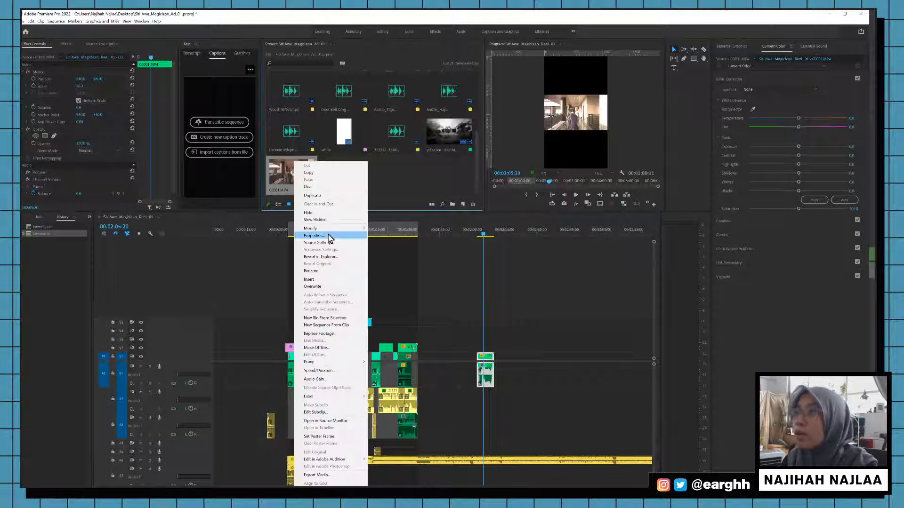
{"action": "mouse_move", "coordinate": [333, 230]}
{"action": "left_click", "coordinate": [370, 190]}
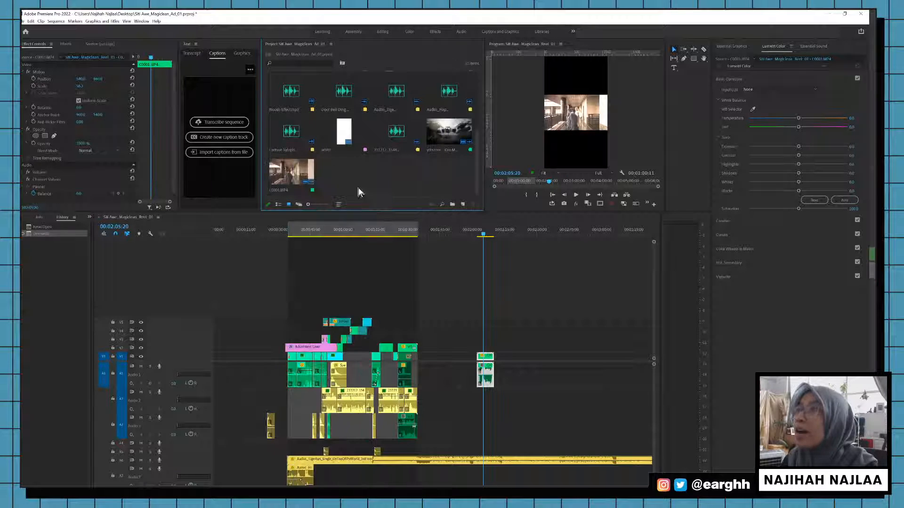
{"action": "left_click", "coordinate": [296, 169]}
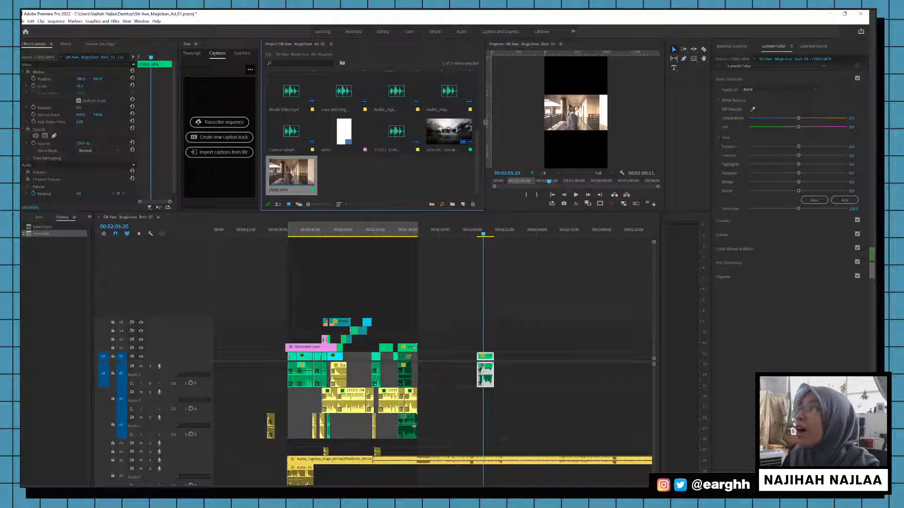
Step: Widen the program monitor, check the playback resolution choices, and scale up the added MP4 clip to fill the vertical frame
{"action": "left_click_drag", "start_coordinate": [485, 122], "coordinate": [374, 122]}
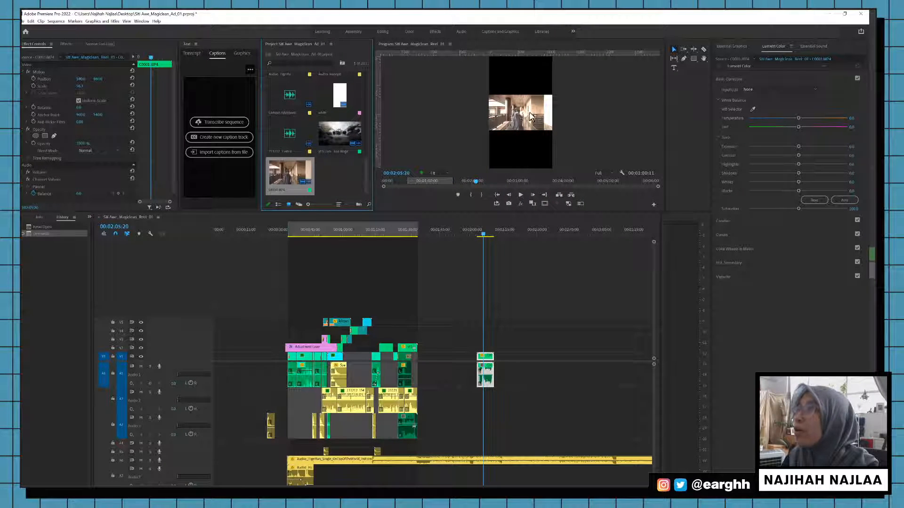
{"action": "left_click", "coordinate": [601, 174]}
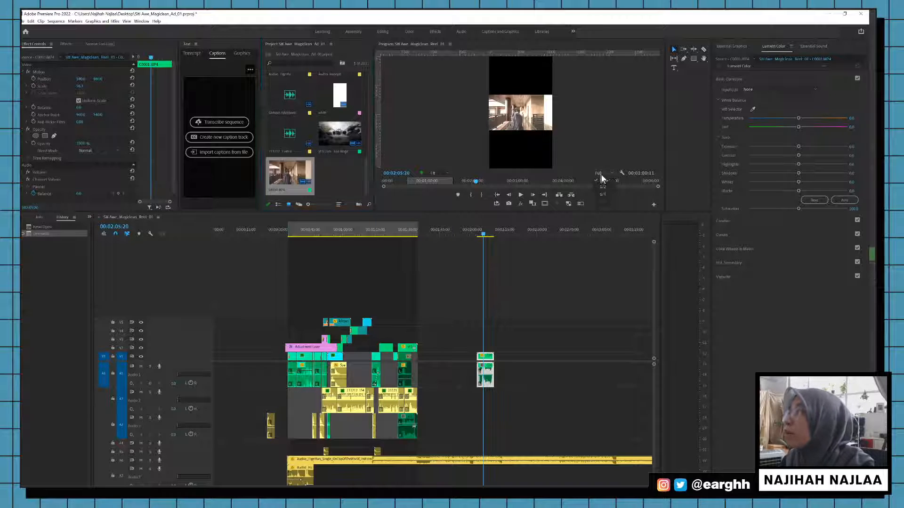
{"action": "left_click", "coordinate": [605, 168]}
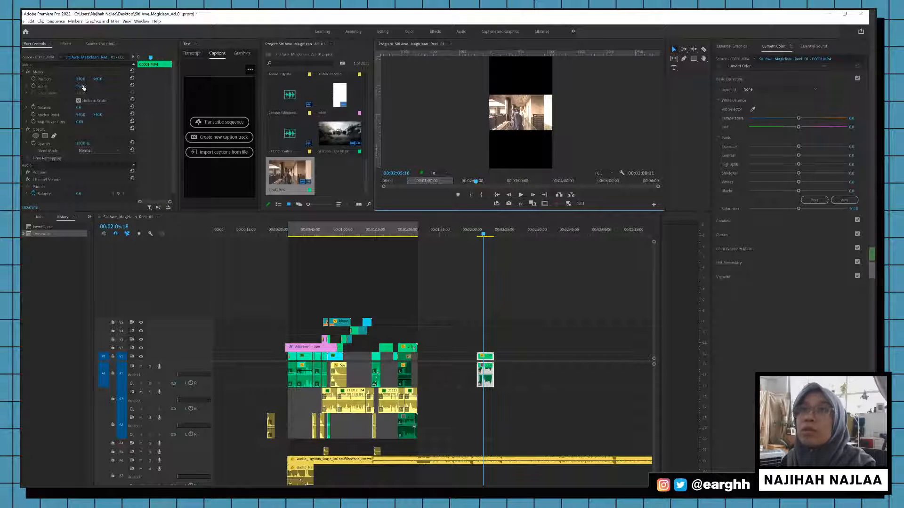
{"action": "left_click_drag", "start_coordinate": [81, 87], "coordinate": [146, 87]}
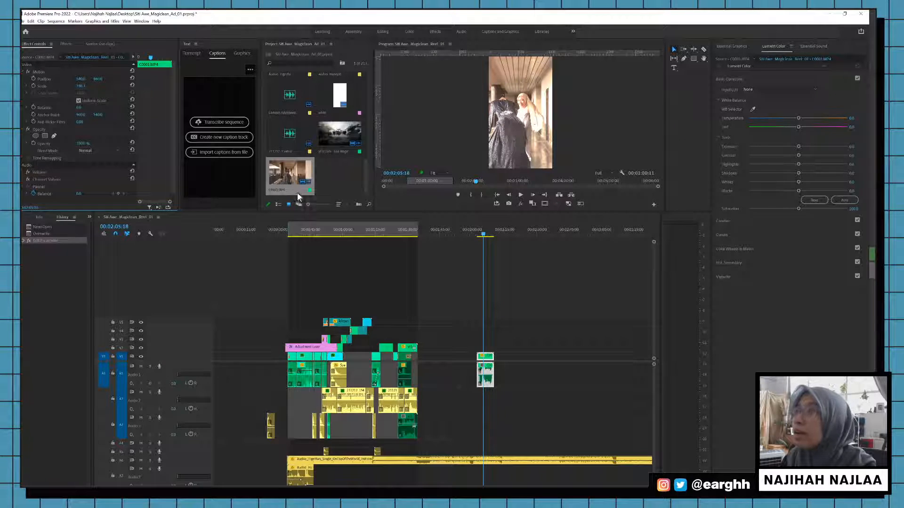
Step: Open the added MP4 clip in the source monitor and scrub both it and the sequence to compare their colours
{"action": "double_click", "coordinate": [289, 178]}
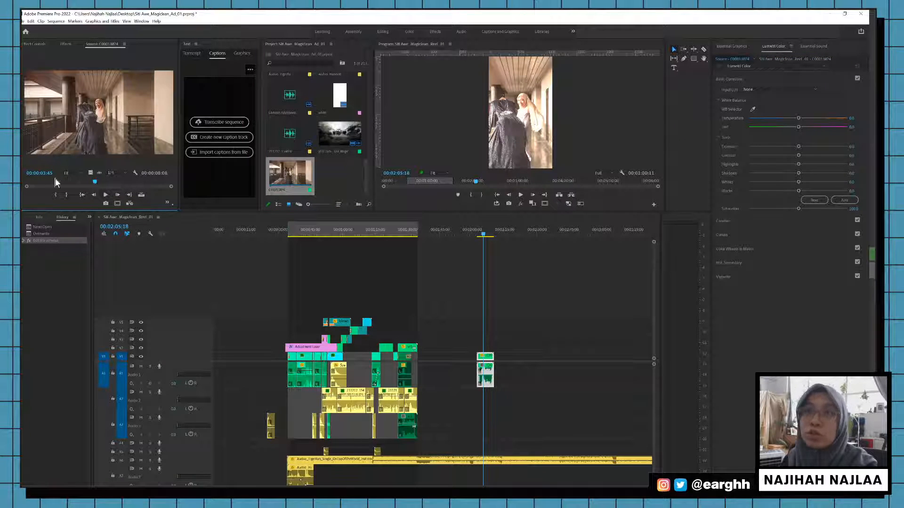
{"action": "left_click_drag", "start_coordinate": [61, 182], "coordinate": [117, 187]}
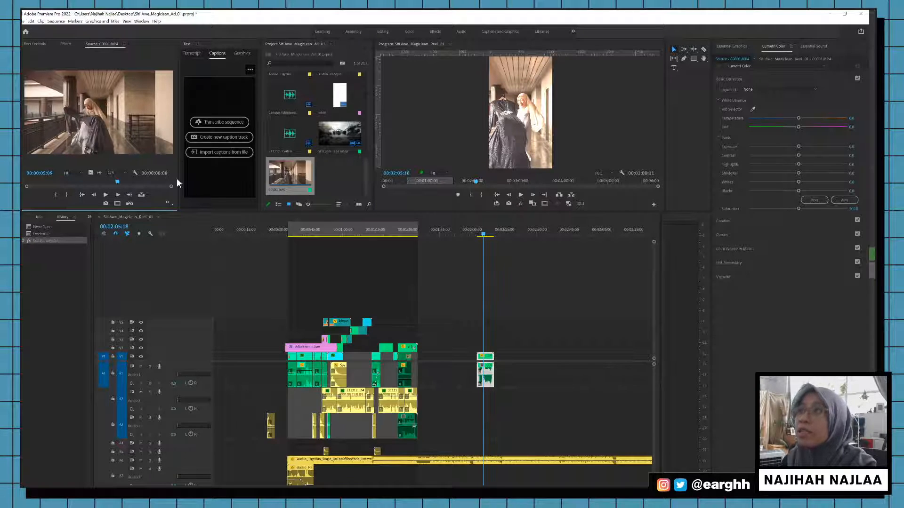
{"action": "left_click_drag", "start_coordinate": [481, 232], "coordinate": [480, 235]}
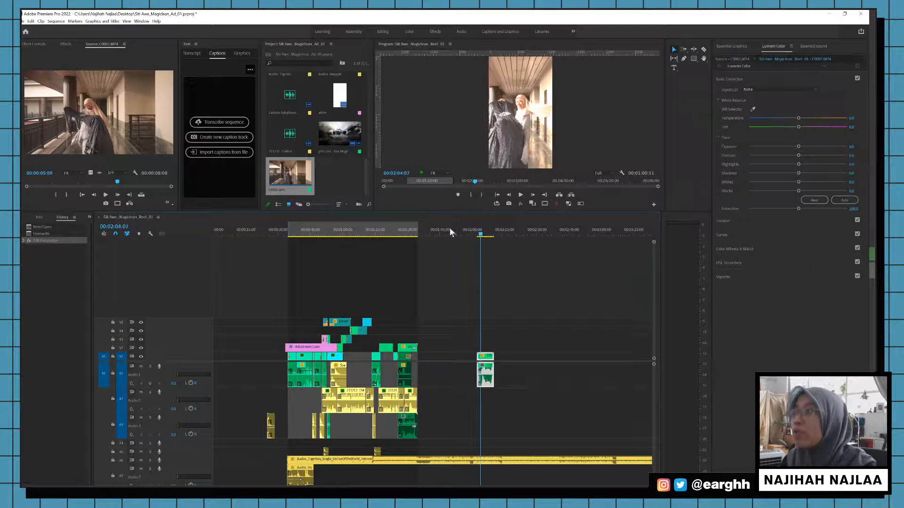
Step: Interpret the added MP4 clip's footage with a Color Space Override of Rec. 709 and apply the change
{"action": "right_click", "coordinate": [301, 181]}
{"action": "mouse_move", "coordinate": [329, 231]}
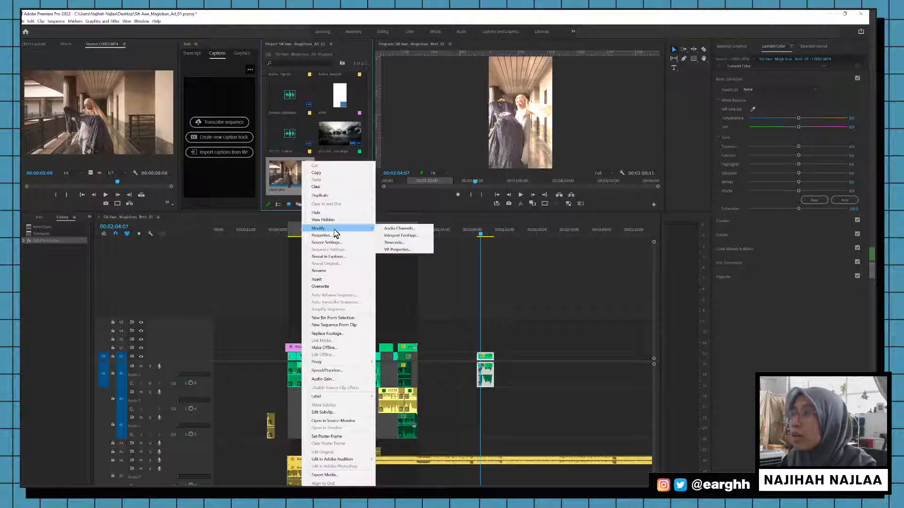
{"action": "left_click", "coordinate": [400, 233]}
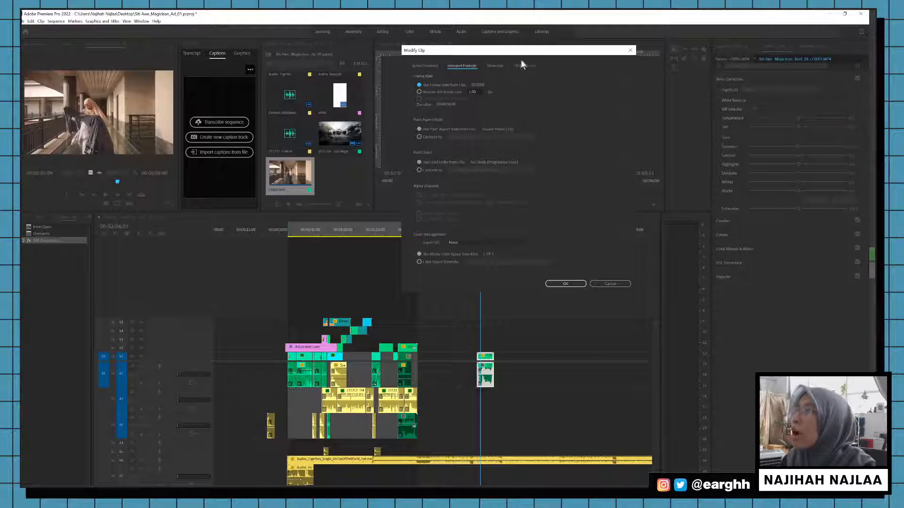
{"action": "left_click_drag", "start_coordinate": [525, 50], "coordinate": [431, 77]}
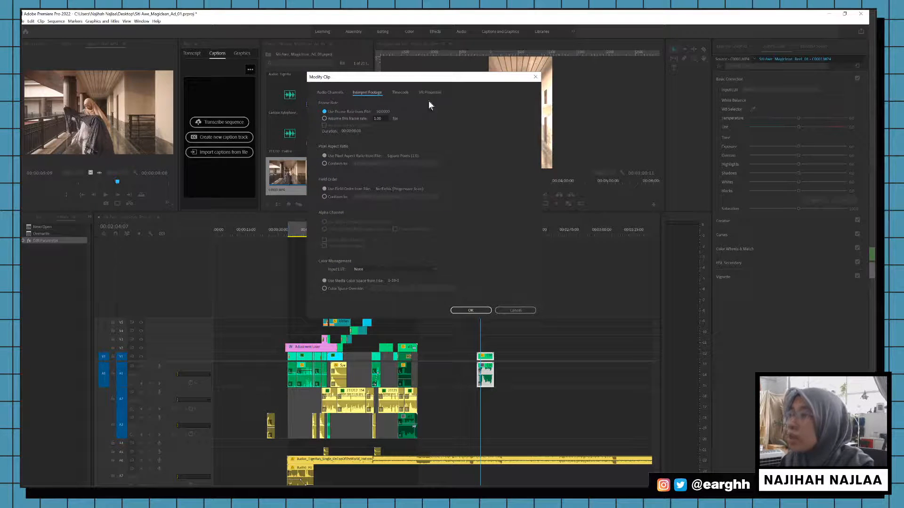
{"action": "left_click", "coordinate": [343, 290]}
{"action": "left_click", "coordinate": [386, 290]}
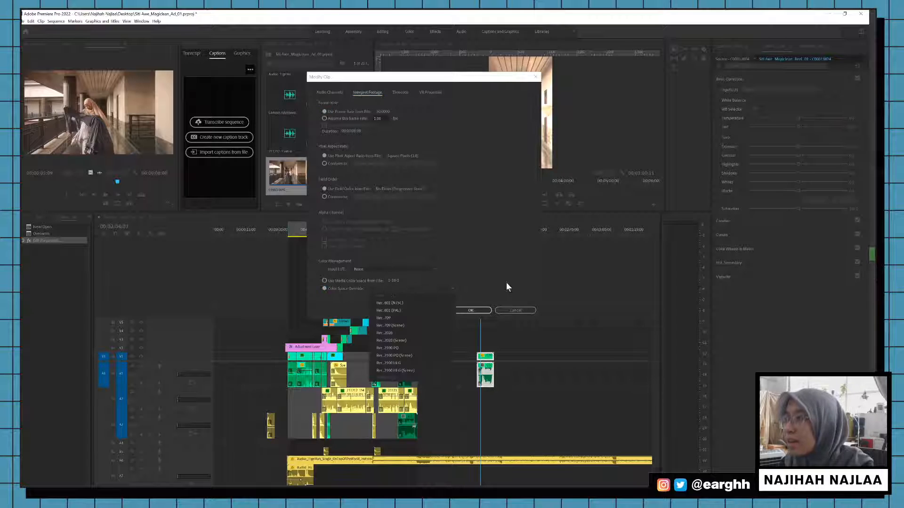
{"action": "left_click", "coordinate": [395, 319]}
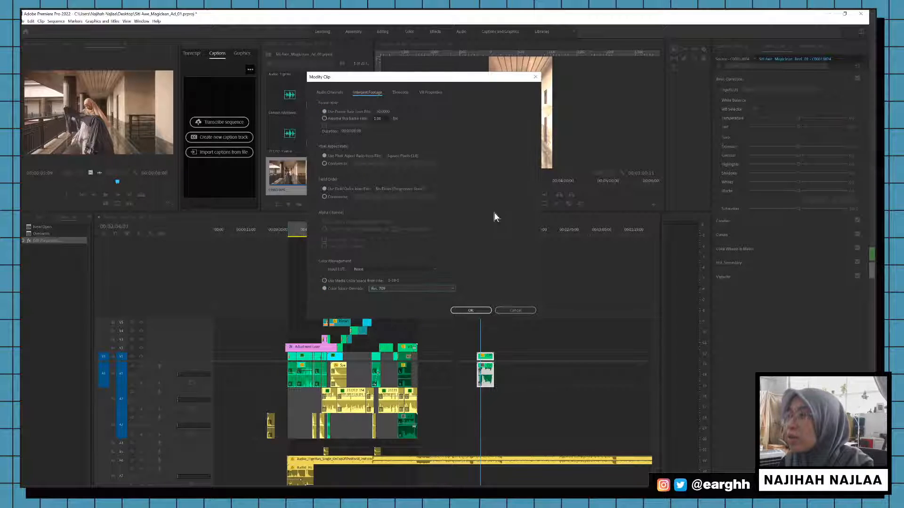
{"action": "left_click", "coordinate": [480, 312]}
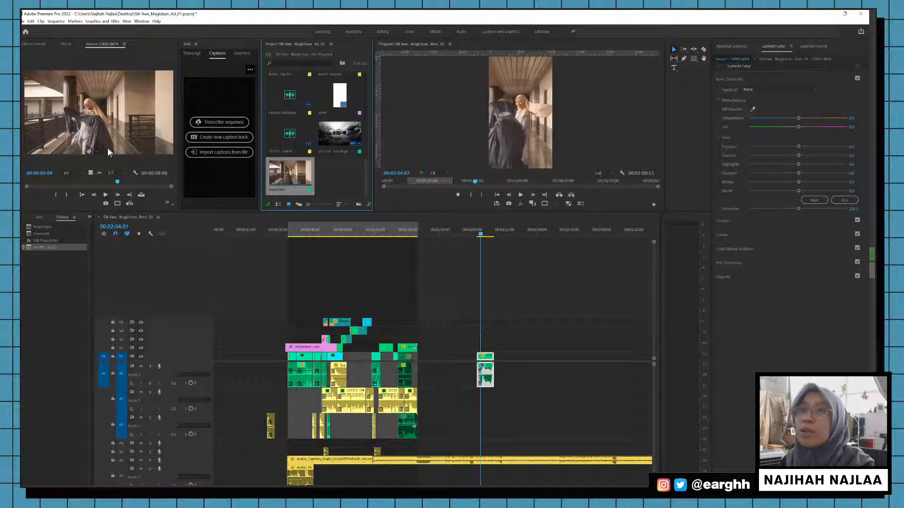
Step: Scrub the source clip and the sequence to compare their colours under the Rec. 709 override
{"action": "left_click", "coordinate": [67, 182]}
{"action": "left_click_drag", "start_coordinate": [69, 186], "coordinate": [94, 184]}
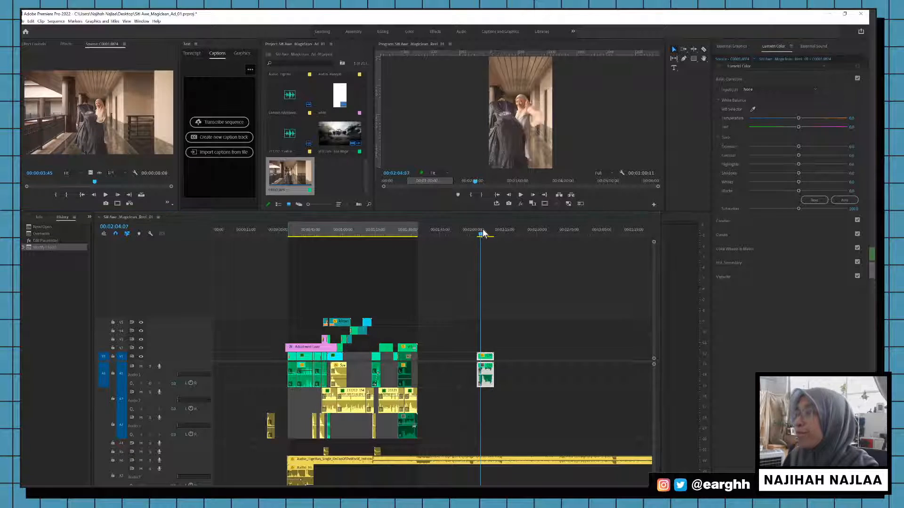
{"action": "mouse_move", "coordinate": [484, 234]}
{"action": "left_mouse_down"}
{"action": "mouse_move", "coordinate": [476, 235]}
{"action": "mouse_move", "coordinate": [494, 236]}
{"action": "mouse_move", "coordinate": [481, 235]}
{"action": "left_mouse_up"}
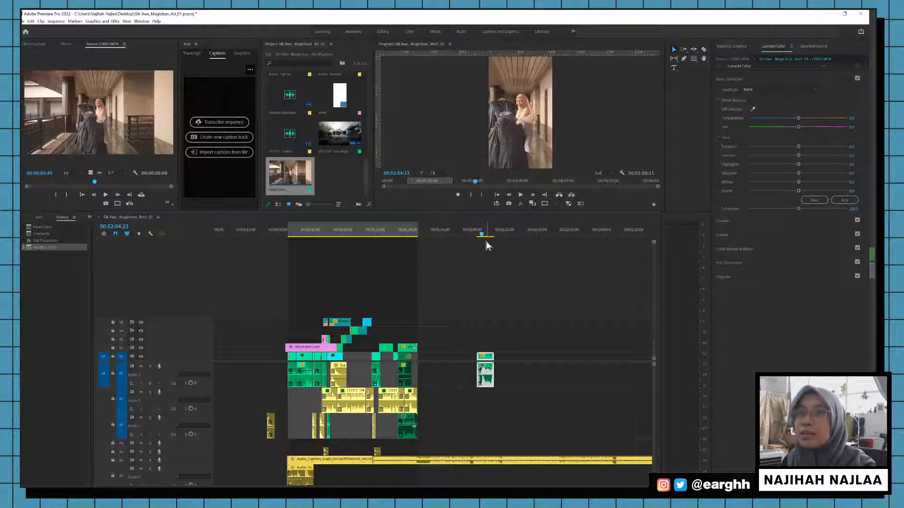
{"action": "left_click_drag", "start_coordinate": [479, 234], "coordinate": [481, 238]}
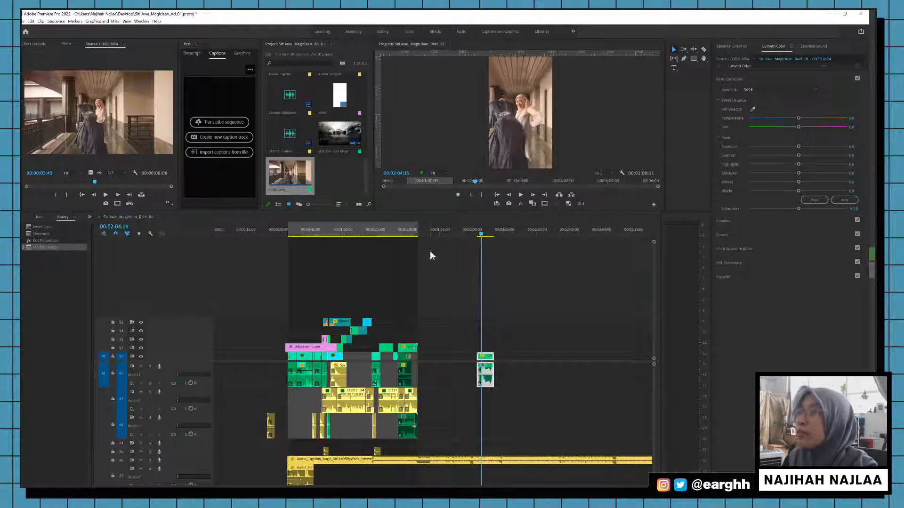
Step: Examine the added MP4 clip closely in the timeline, scrubbing through its opening seconds to inspect the colours
{"action": "key", "text": "equal"}
{"action": "key", "text": "equal"}
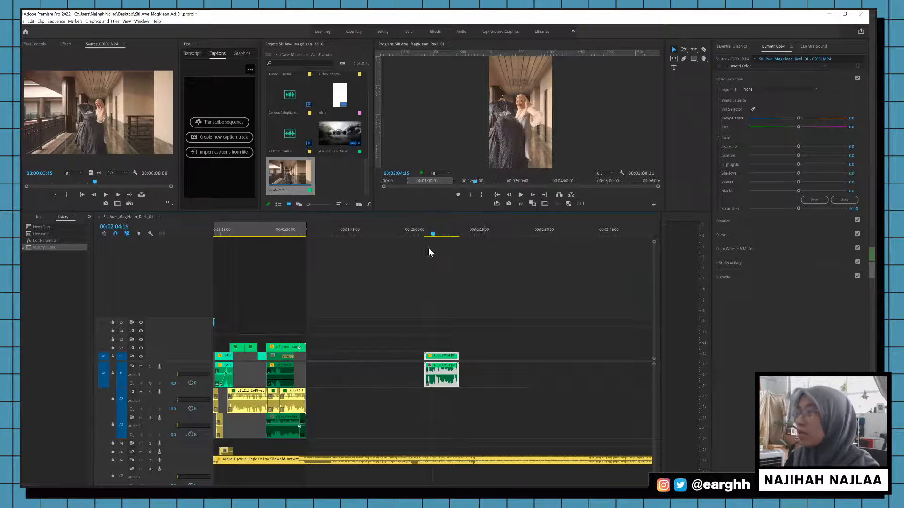
{"action": "key", "text": "equal"}
{"action": "left_click_drag", "start_coordinate": [417, 235], "coordinate": [460, 232]}
{"action": "key", "text": "minus"}
{"action": "key", "text": "equal"}
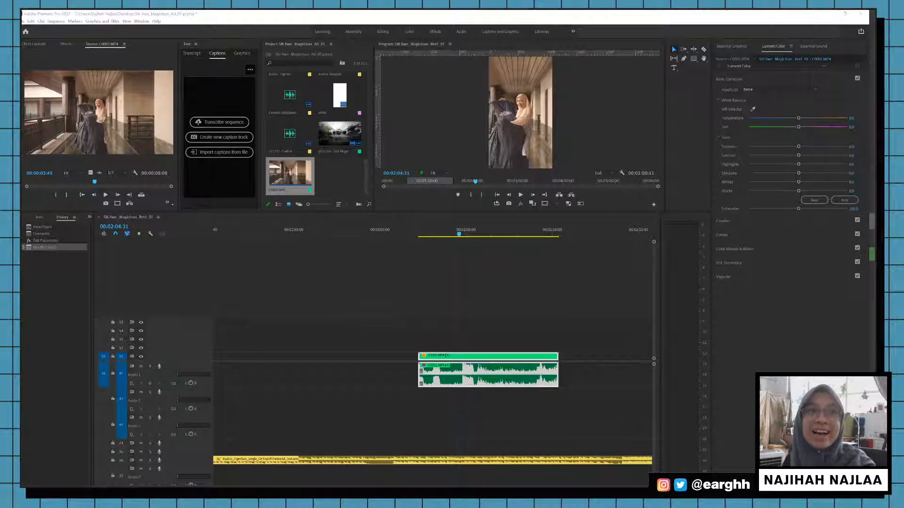
{"action": "left_click", "coordinate": [434, 233]}
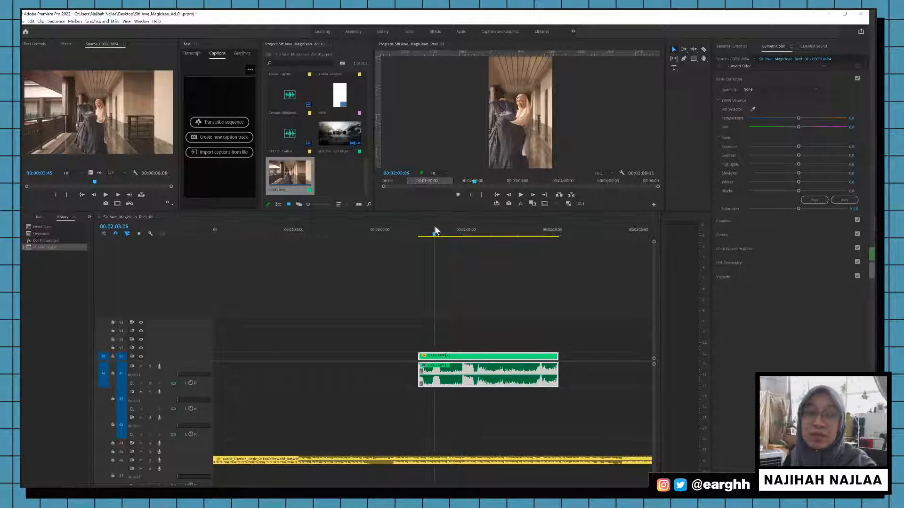
{"action": "left_click_drag", "start_coordinate": [428, 232], "coordinate": [449, 232]}
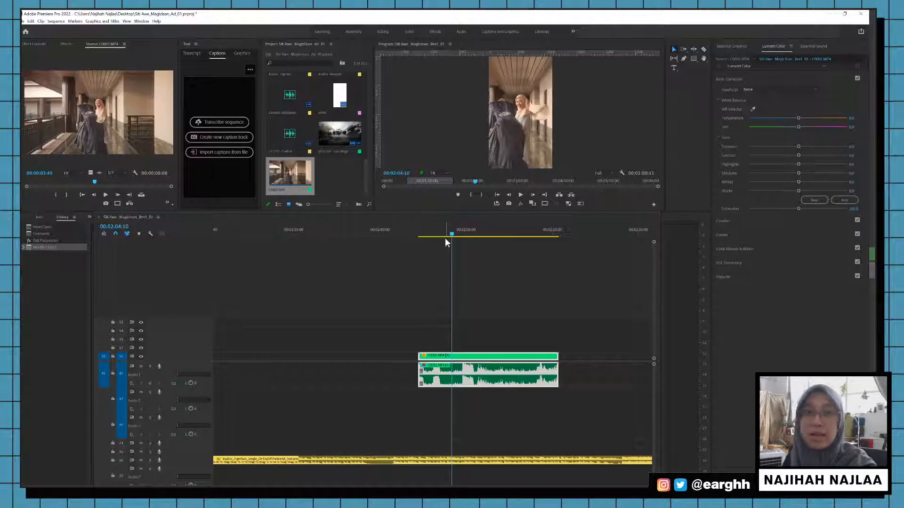
{"action": "mouse_move", "coordinate": [436, 229]}
{"action": "left_mouse_down"}
{"action": "mouse_move", "coordinate": [425, 229]}
{"action": "mouse_move", "coordinate": [433, 230]}
{"action": "left_mouse_up"}
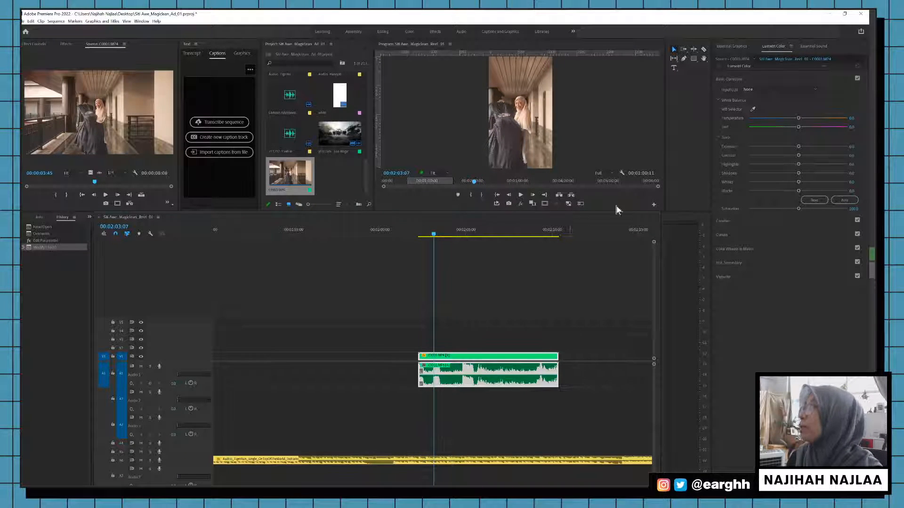
{"action": "mouse_move", "coordinate": [430, 229]}
{"action": "left_mouse_down"}
{"action": "mouse_move", "coordinate": [465, 233]}
{"action": "mouse_move", "coordinate": [432, 247]}
{"action": "mouse_move", "coordinate": [448, 235]}
{"action": "mouse_move", "coordinate": [437, 237]}
{"action": "left_mouse_up"}
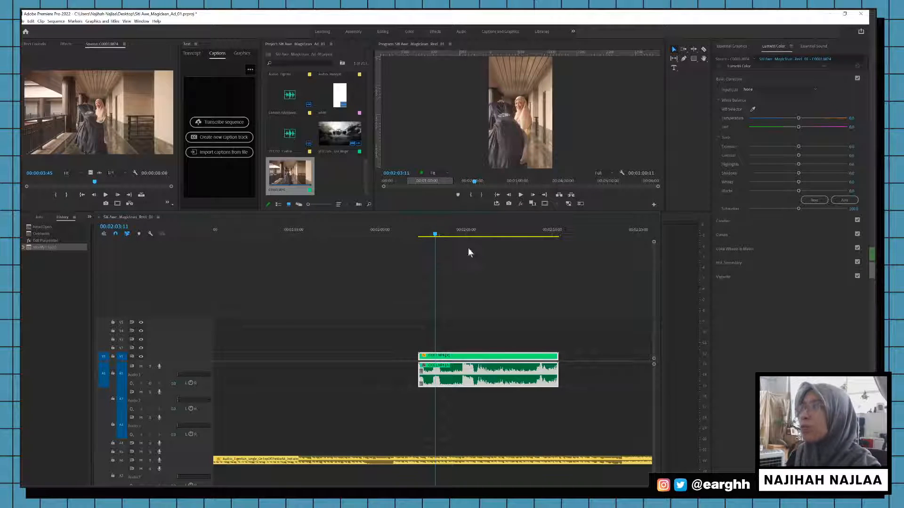
Step: Deselect the added clip, save the project, and close Premiere Pro
{"action": "left_click", "coordinate": [493, 286]}
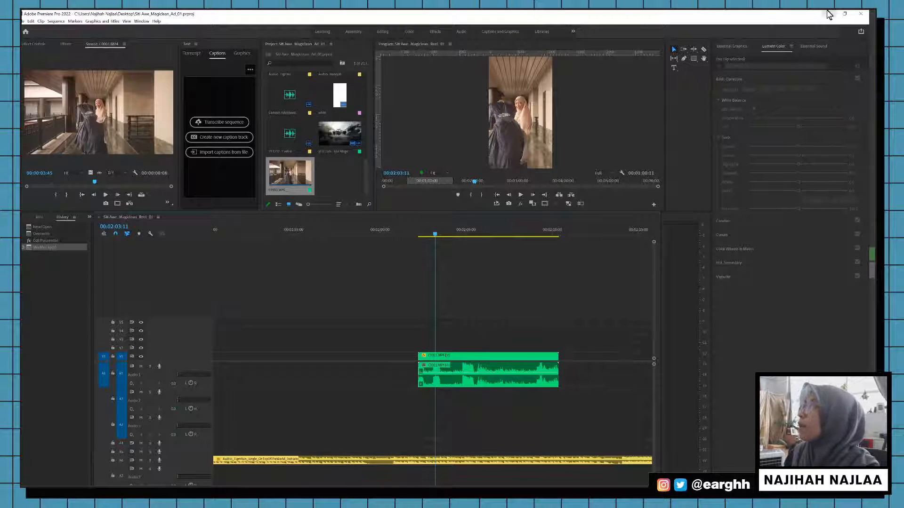
{"action": "left_click", "coordinate": [864, 15]}
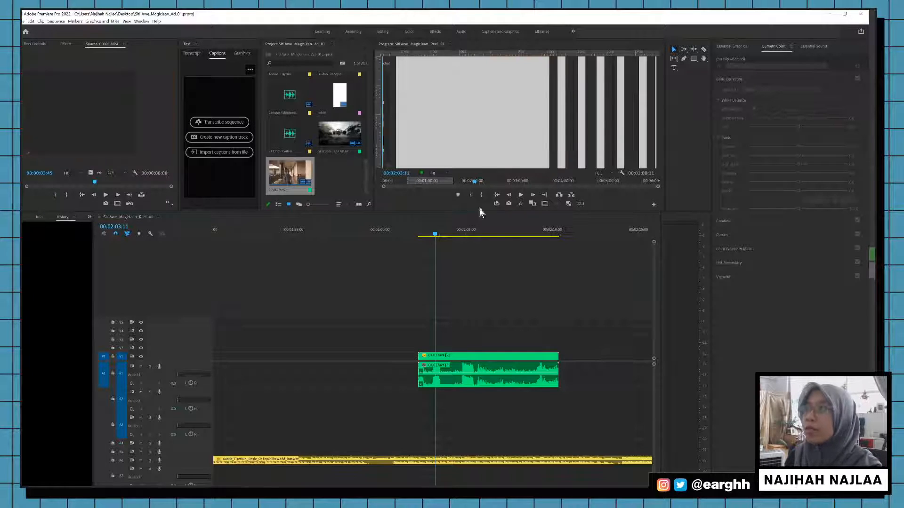
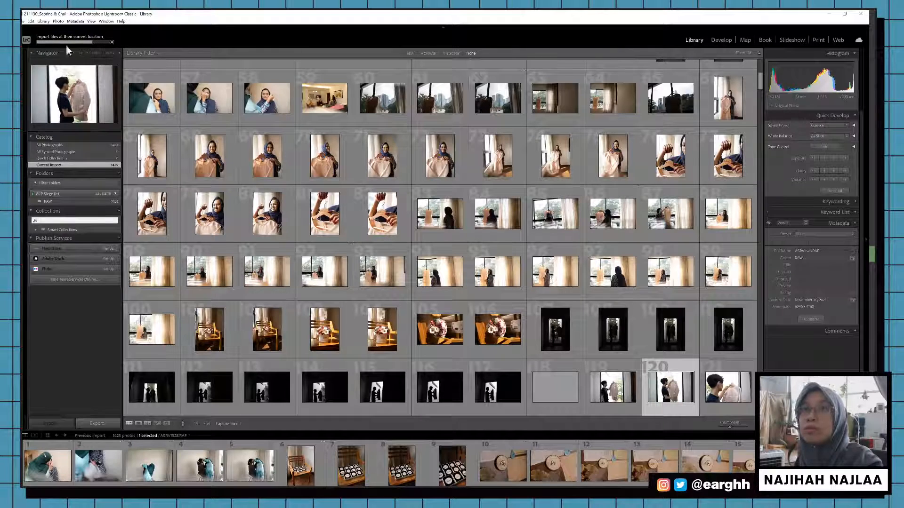
Step: Select the first imported photo in Lightroom Classic, enter the Develop module, and switch to the sixth photo showing the chair
{"action": "left_click", "coordinate": [73, 479]}
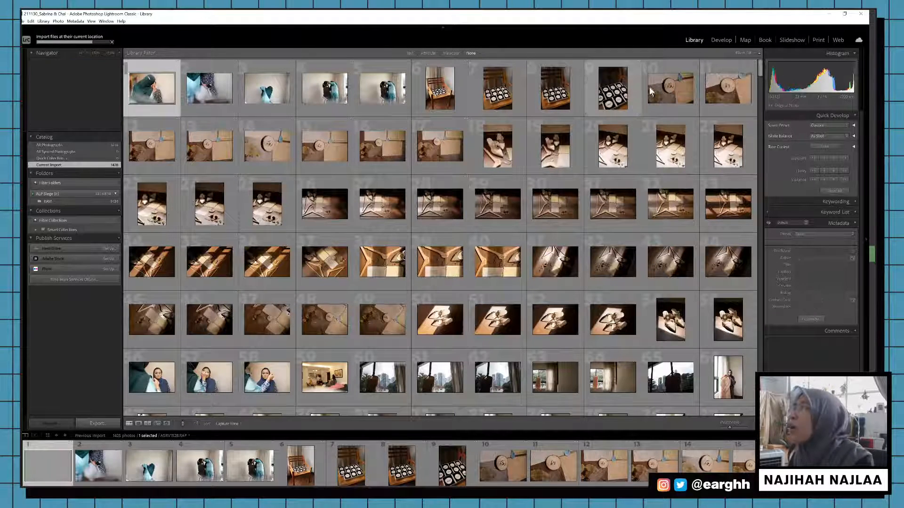
{"action": "left_click", "coordinate": [721, 40]}
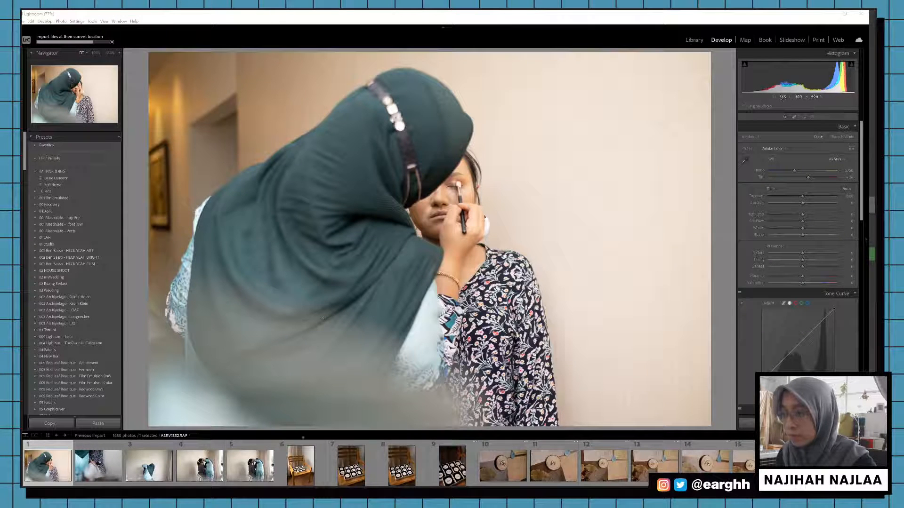
{"action": "left_click", "coordinate": [311, 473]}
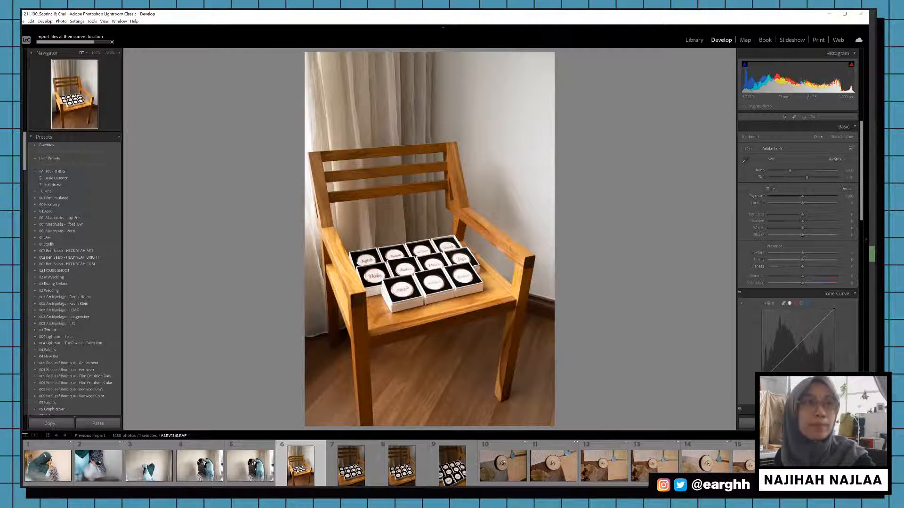
Step: Switch to the Behance livestream page to check the chat, and move its window out of the way
{"action": "key", "text": "alt+Tab"}
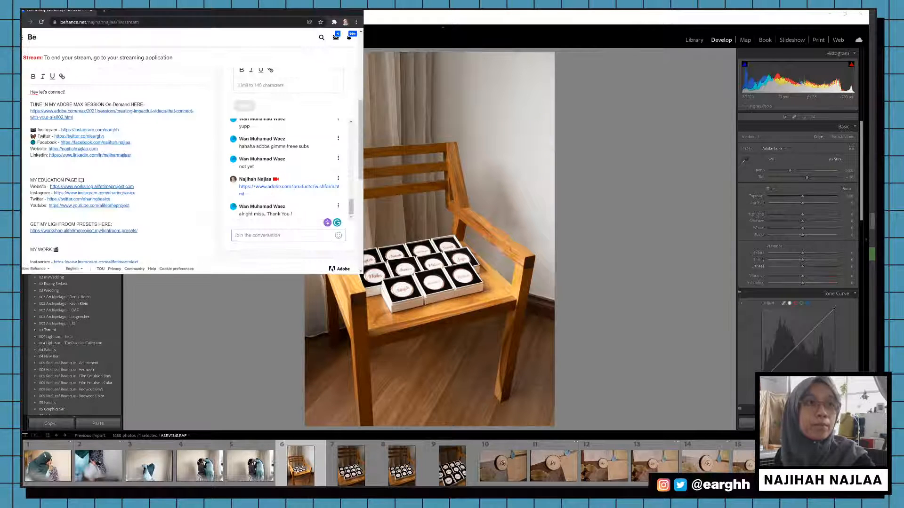
{"action": "left_click_drag", "start_coordinate": [274, 13], "coordinate": [21, 122]}
{"action": "left_click_drag", "start_coordinate": [21, 60], "coordinate": [22, 24]}
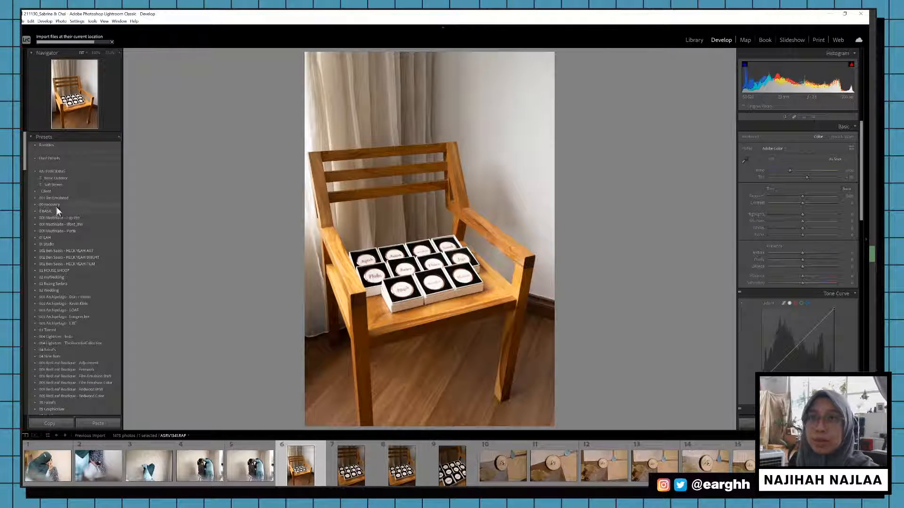
Step: Apply the Soft Brown preset to the sixth photo, compare it before and after, and flag it as a pick
{"action": "left_click", "coordinate": [57, 178]}
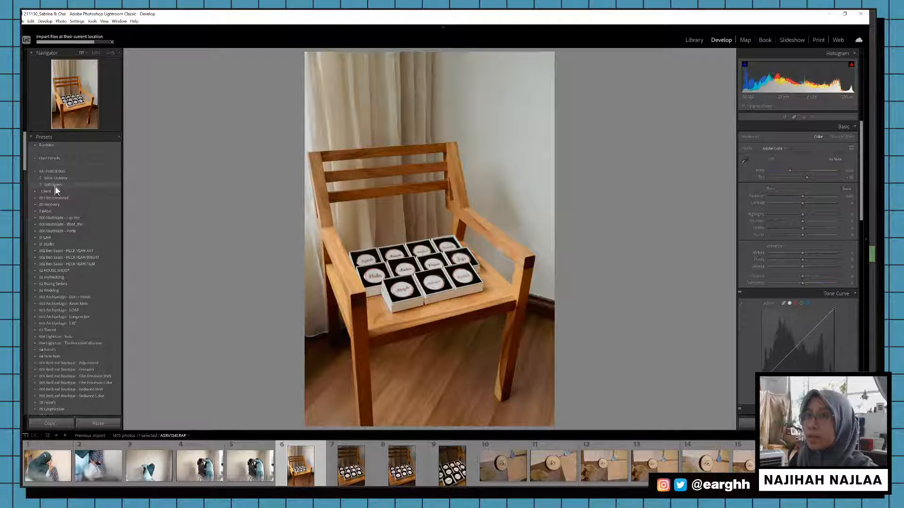
{"action": "left_click", "coordinate": [58, 184]}
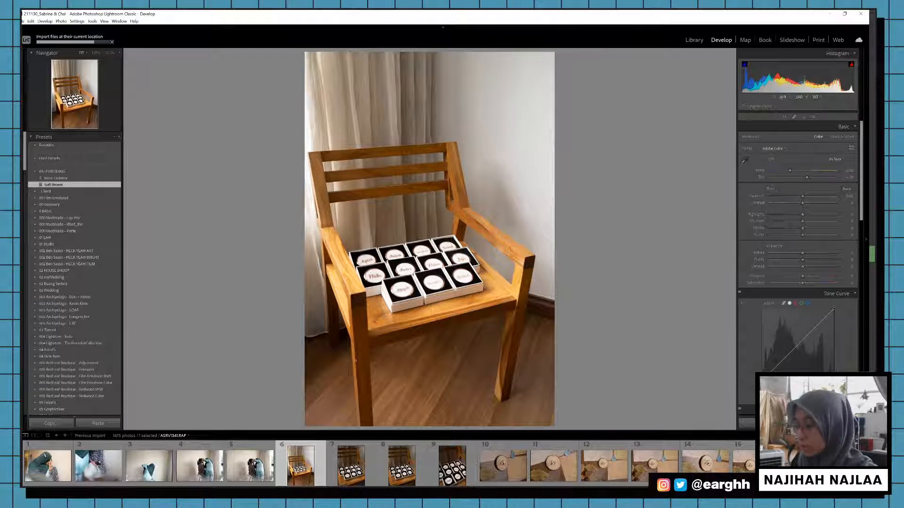
{"action": "key", "text": "y"}
{"action": "key", "text": "y"}
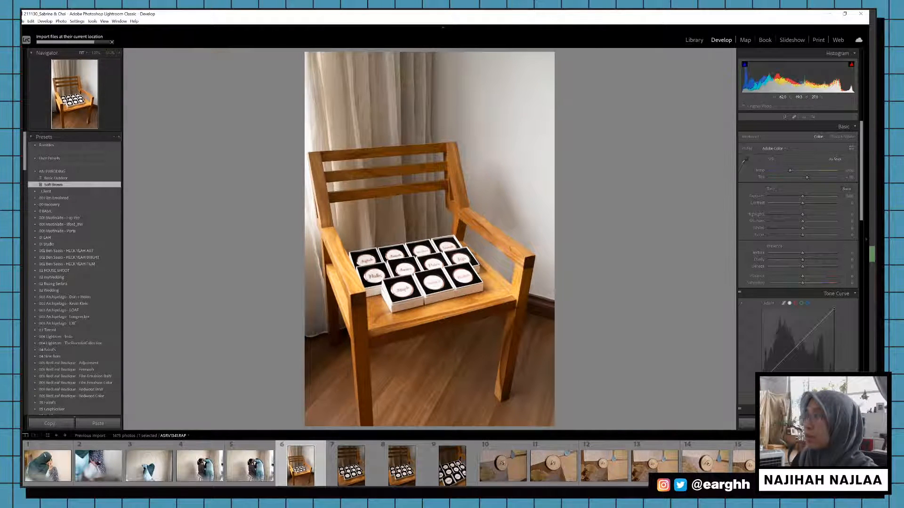
{"action": "key", "text": "y"}
{"action": "key", "text": "y"}
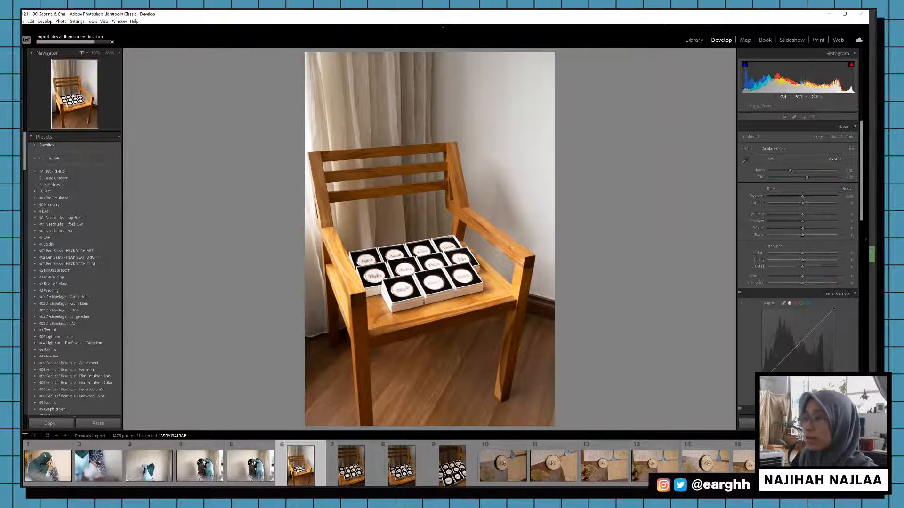
{"action": "key", "text": "p"}
Step: Select the ninth photo, the close-up of the gift boxes, apply the Soft Brown preset, and flag it as a pick
{"action": "left_click", "coordinate": [350, 459]}
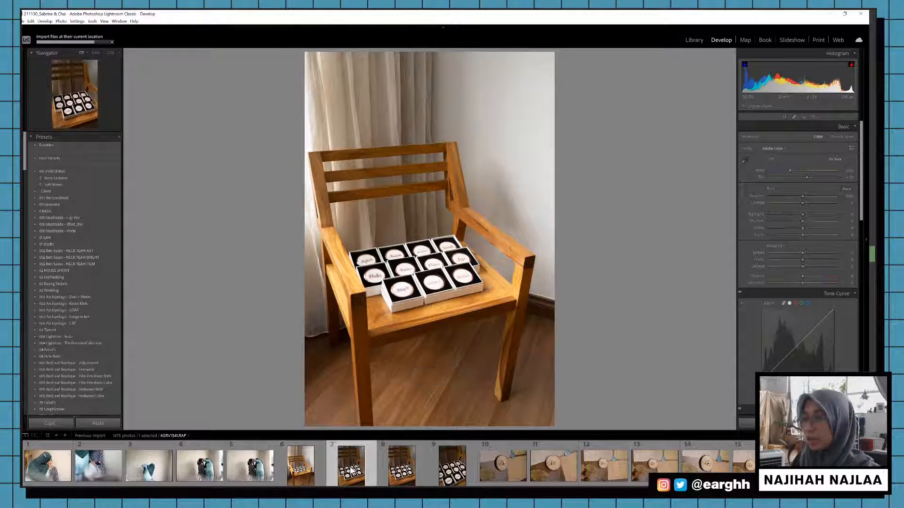
{"action": "left_click", "coordinate": [410, 472]}
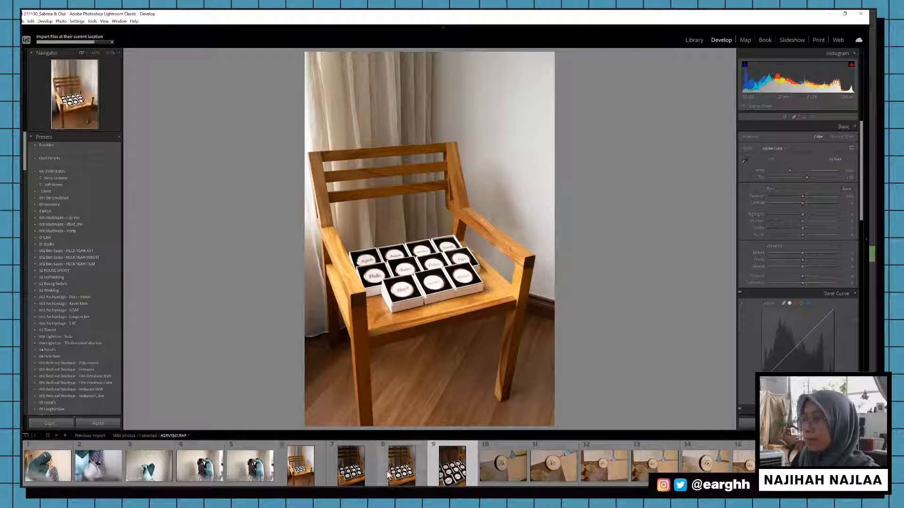
{"action": "left_click", "coordinate": [442, 470]}
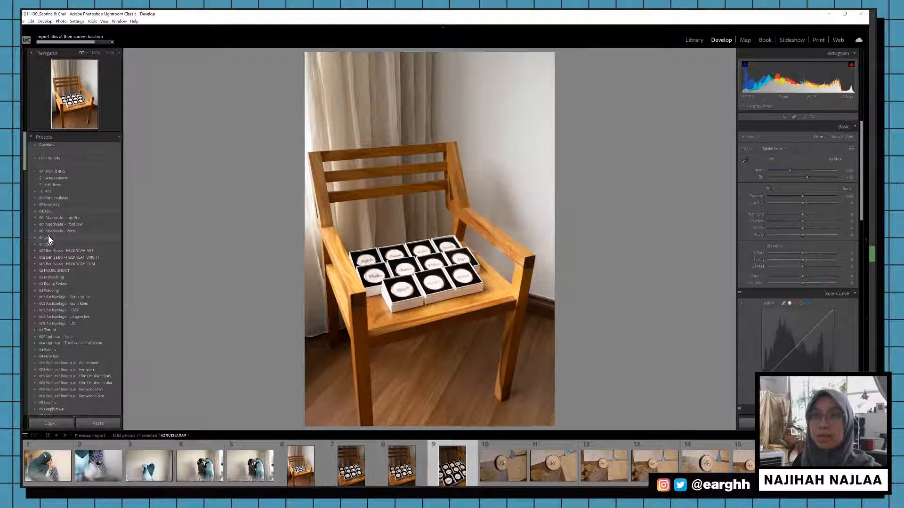
{"action": "left_click", "coordinate": [59, 184]}
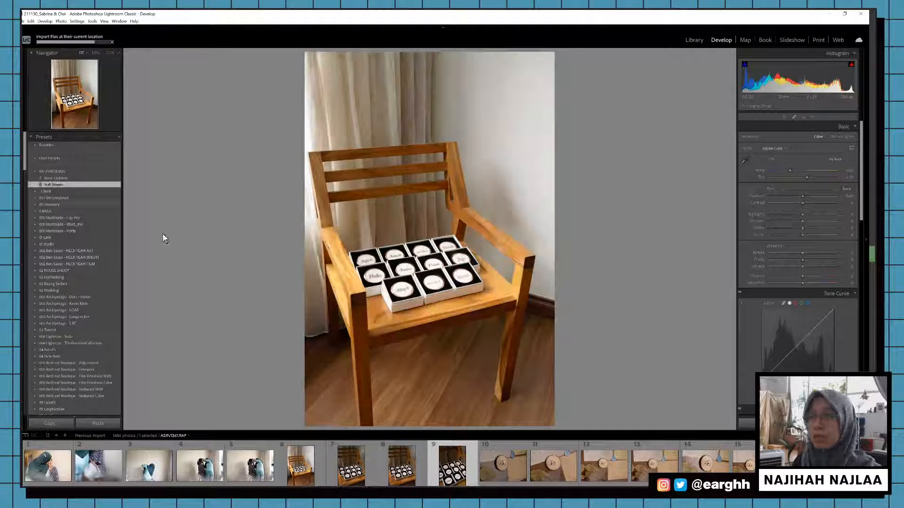
{"action": "key", "text": "p"}
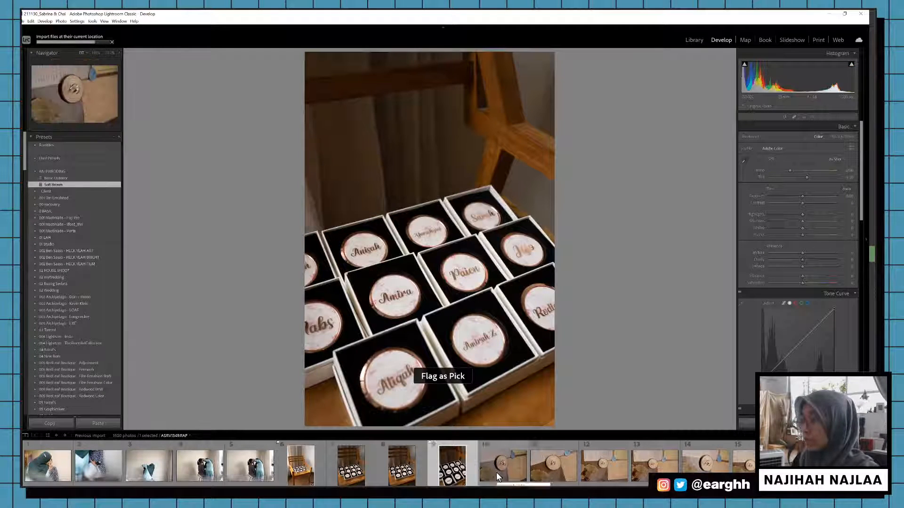
Step: Rotate the tenth photo, the rings on the wood slice, counterclockwise to portrait, then apply the Soft Brown preset with a higher exposure
{"action": "left_click", "coordinate": [496, 472]}
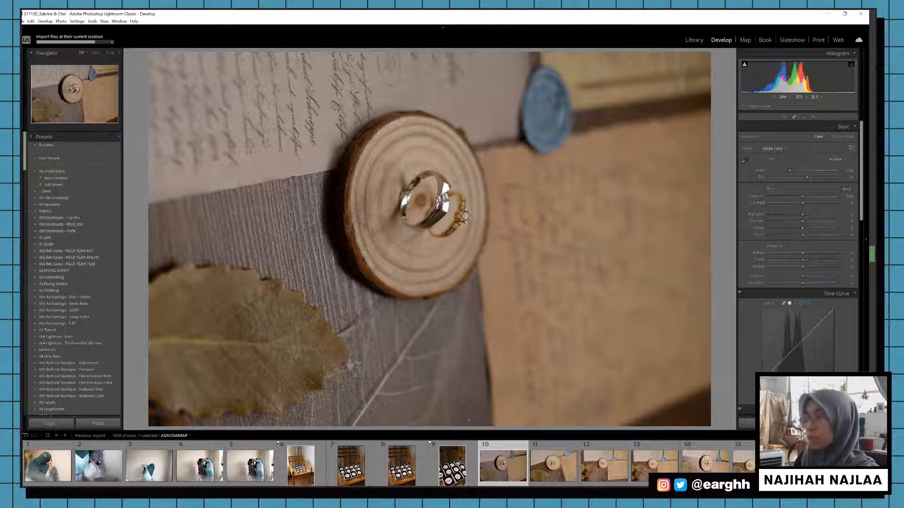
{"action": "key", "text": "ctrl+bracketleft"}
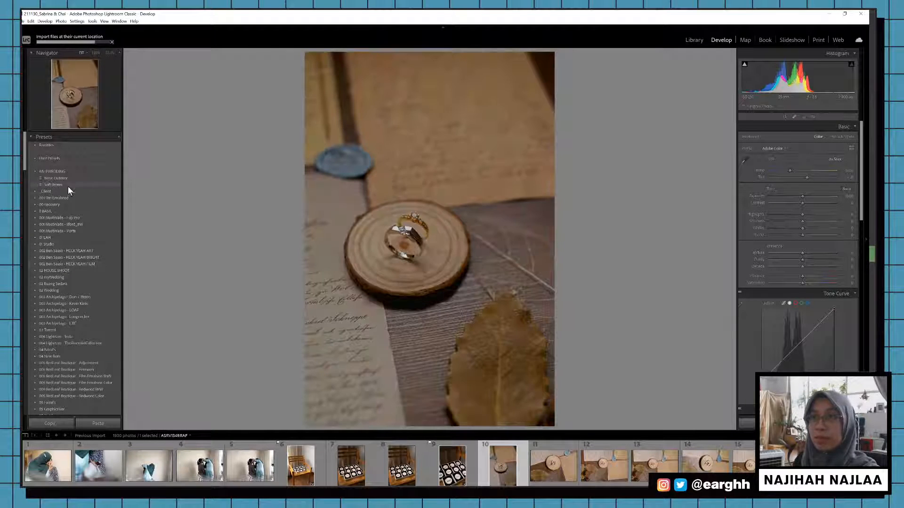
{"action": "left_click", "coordinate": [67, 185]}
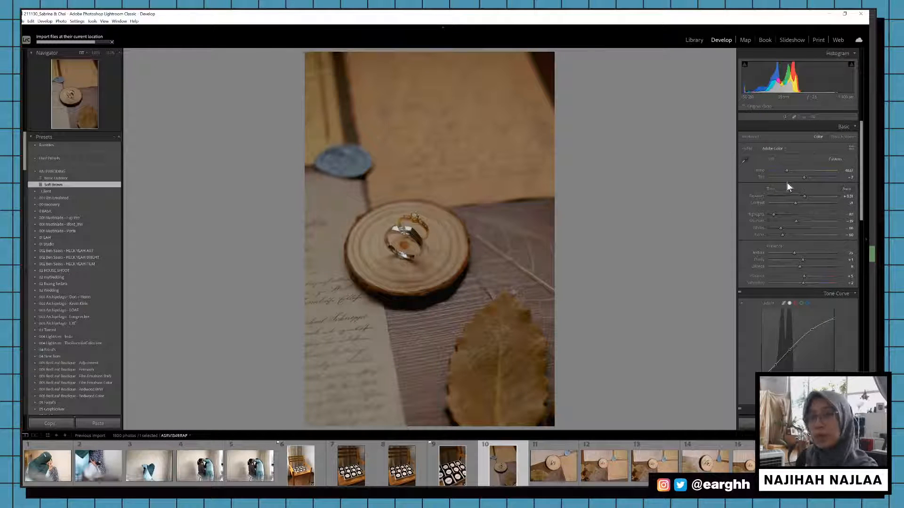
{"action": "left_click_drag", "start_coordinate": [804, 197], "coordinate": [809, 196]}
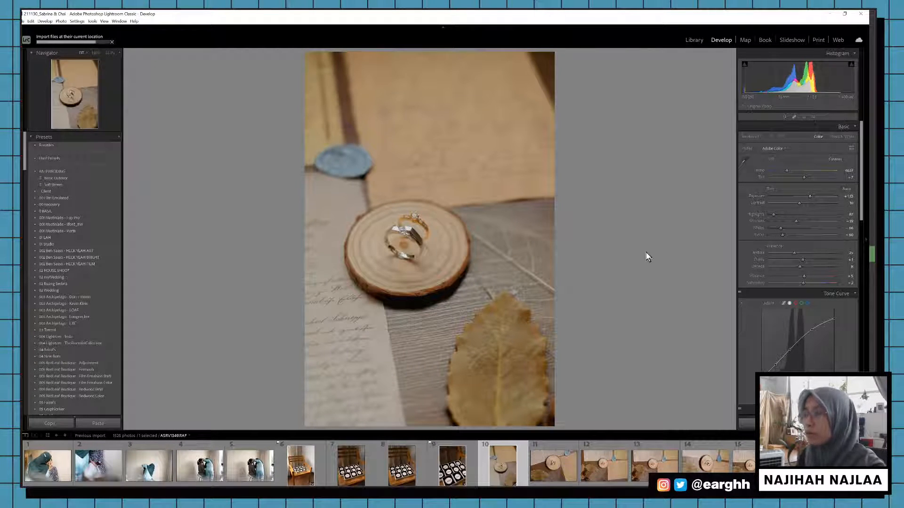
Step: Compare the edited tenth photo side by side before and after, and return to the single view
{"action": "key", "text": "t"}
{"action": "key", "text": "t"}
{"action": "key", "text": "y"}
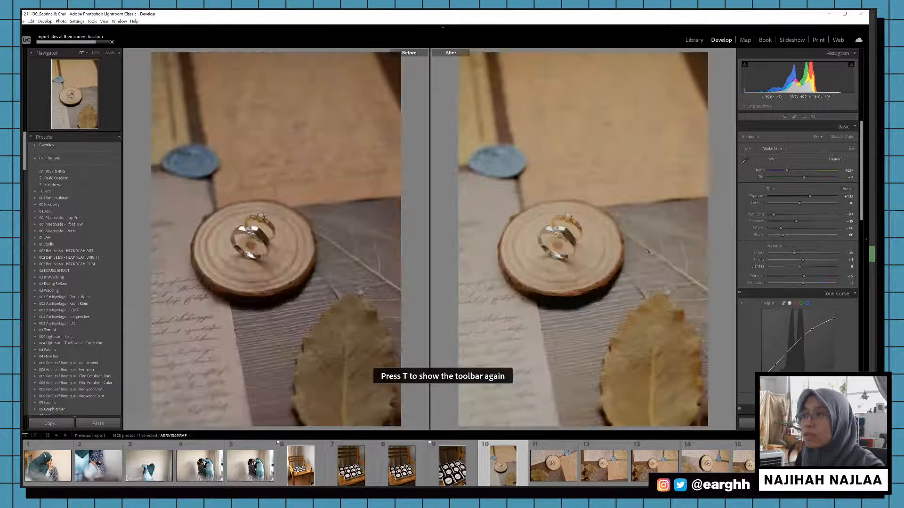
{"action": "key", "text": "y"}
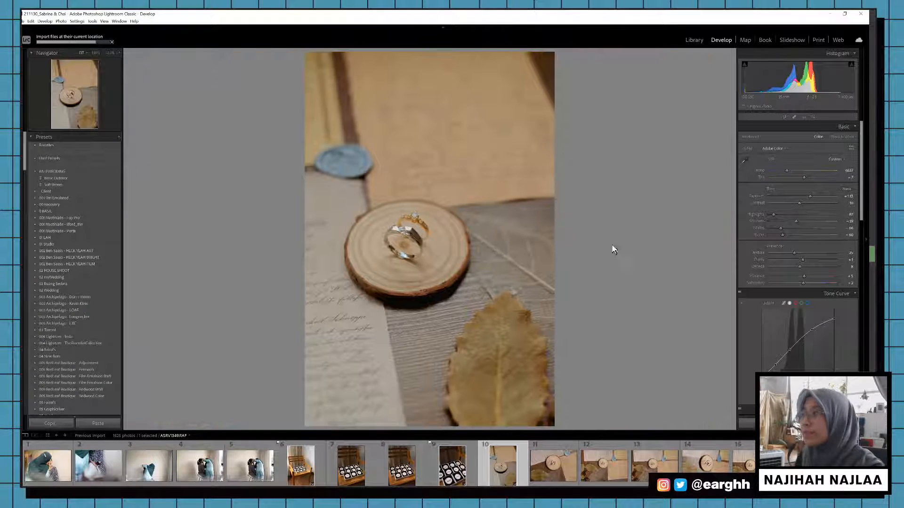
Step: Crop the tenth photo tighter by trimming its lower and upper edges, and flag it as a pick
{"action": "key", "text": "r"}
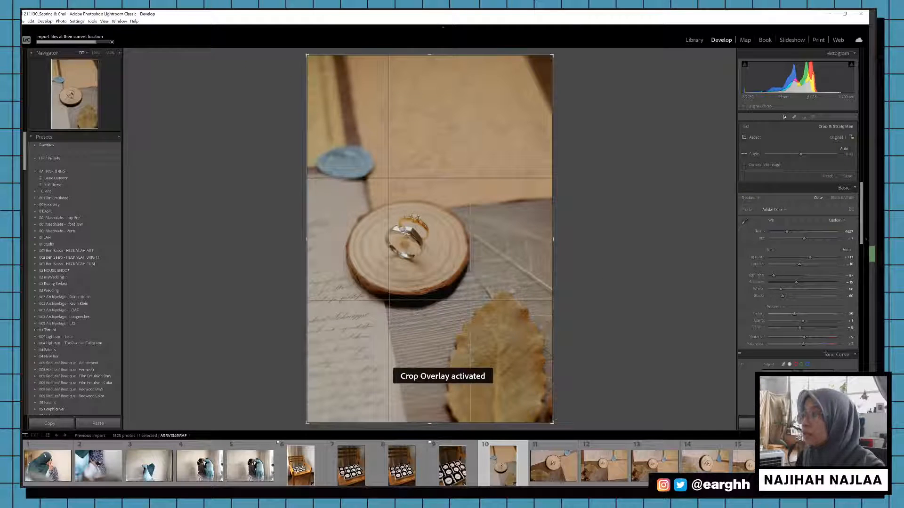
{"action": "left_click_drag", "start_coordinate": [552, 423], "coordinate": [559, 399]}
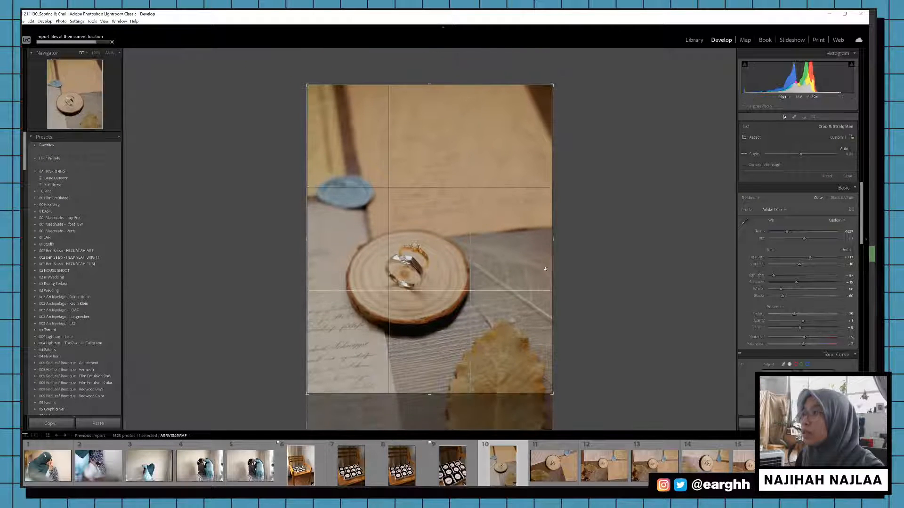
{"action": "left_click_drag", "start_coordinate": [550, 84], "coordinate": [552, 99]}
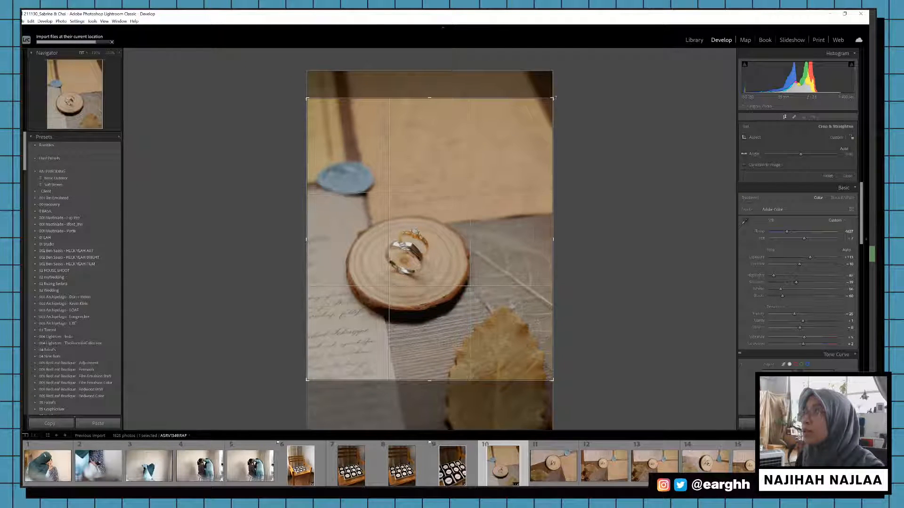
{"action": "key", "text": "d"}
{"action": "key", "text": "p"}
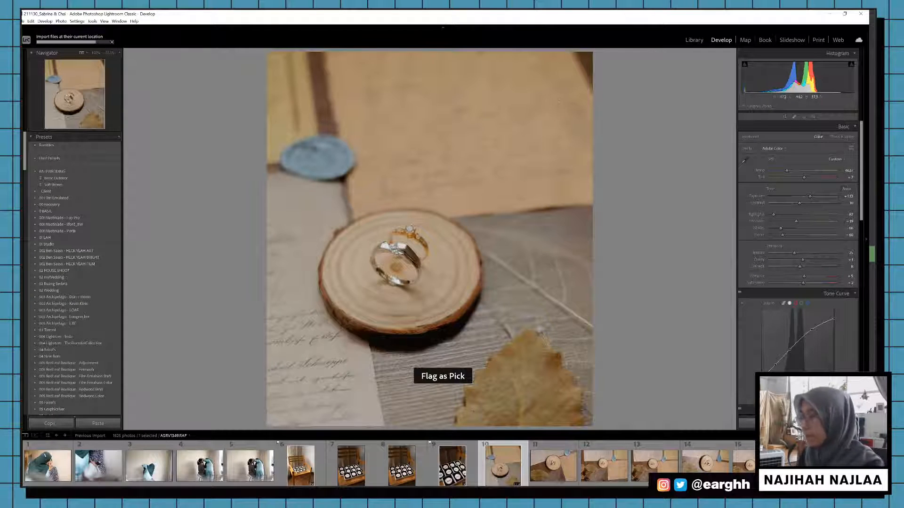
Step: Copy the tenth photo's develop settings and paste them onto the eleventh photo of the rings, turned to portrait
{"action": "key", "text": "ctrl+shift+c"}
{"action": "key", "text": "Return"}
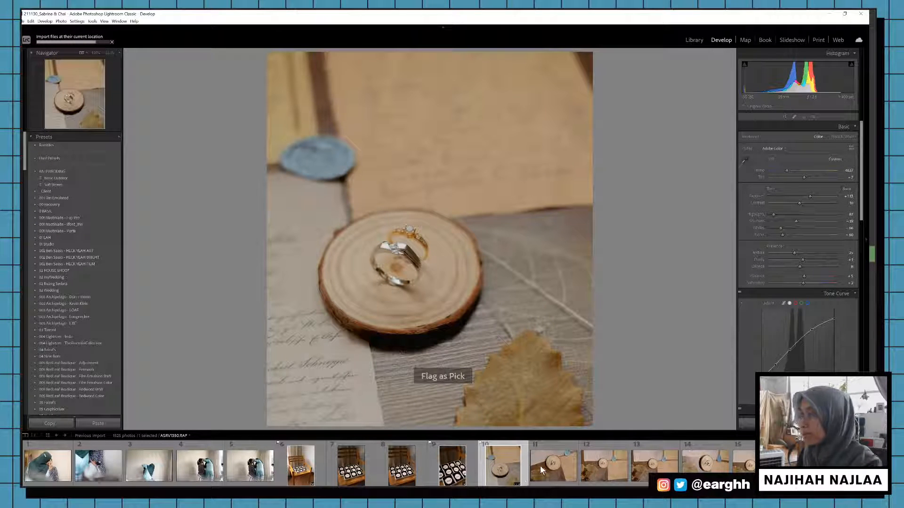
{"action": "left_click", "coordinate": [541, 466]}
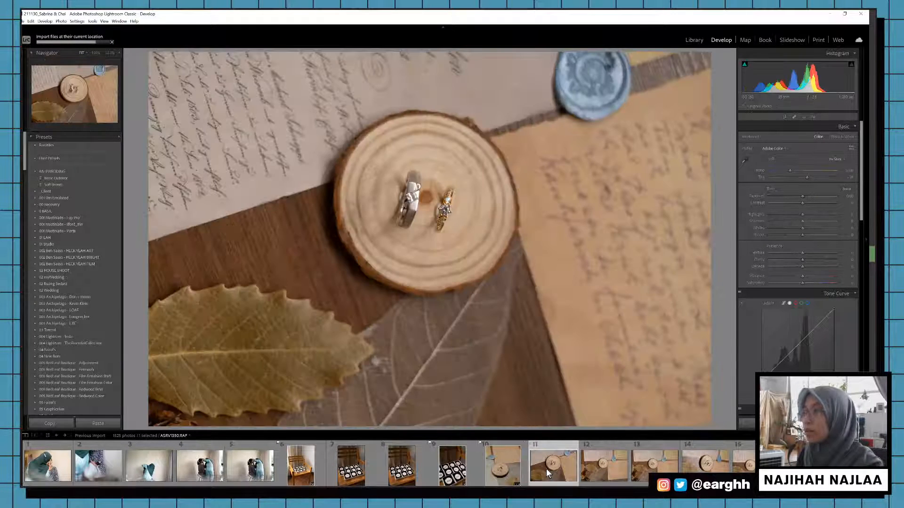
{"action": "key", "text": "ctrl+shift+v"}
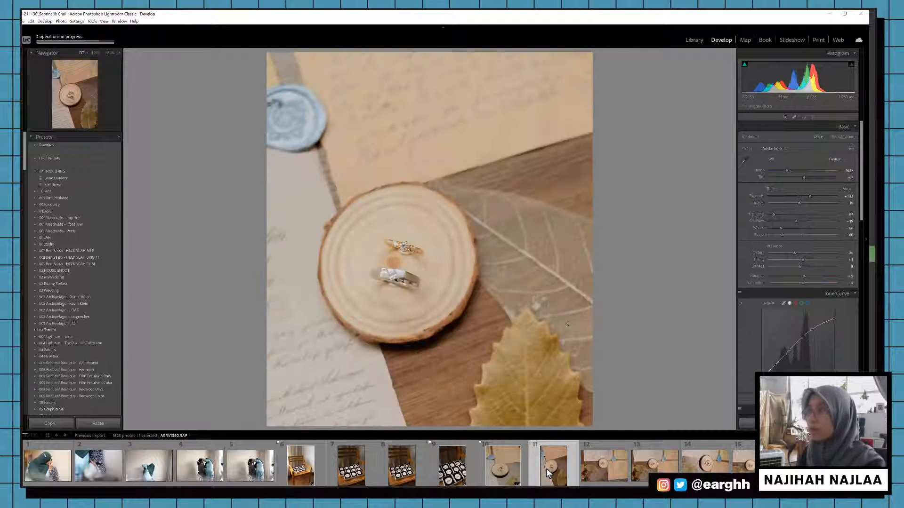
Step: Crop the eleventh photo tighter around the wood slice with the rings, and flag it as a pick
{"action": "key", "text": "r"}
{"action": "left_click_drag", "start_coordinate": [420, 231], "coordinate": [417, 189]}
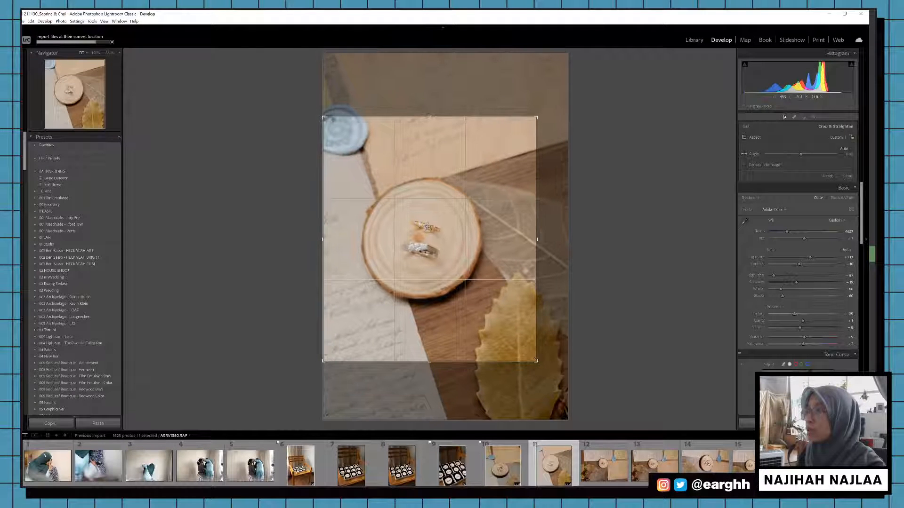
{"action": "key", "text": "r"}
{"action": "key", "text": "p"}
Step: Select the twelfth photo, the wide portrait flat lay with rings and pine cones, and paste the copied settings onto it
{"action": "left_click", "coordinate": [606, 466]}
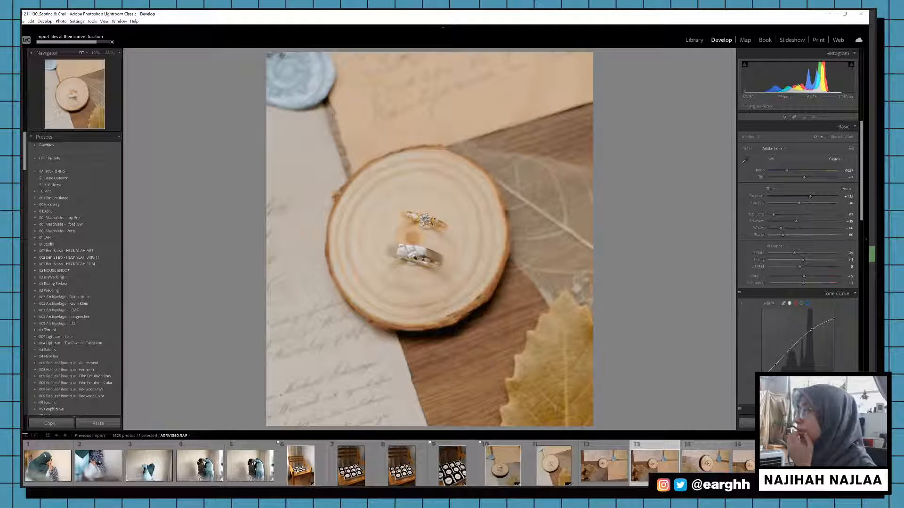
{"action": "scroll", "coordinate": [207, 466], "scroll_direction": "down", "scroll_amount": 5}
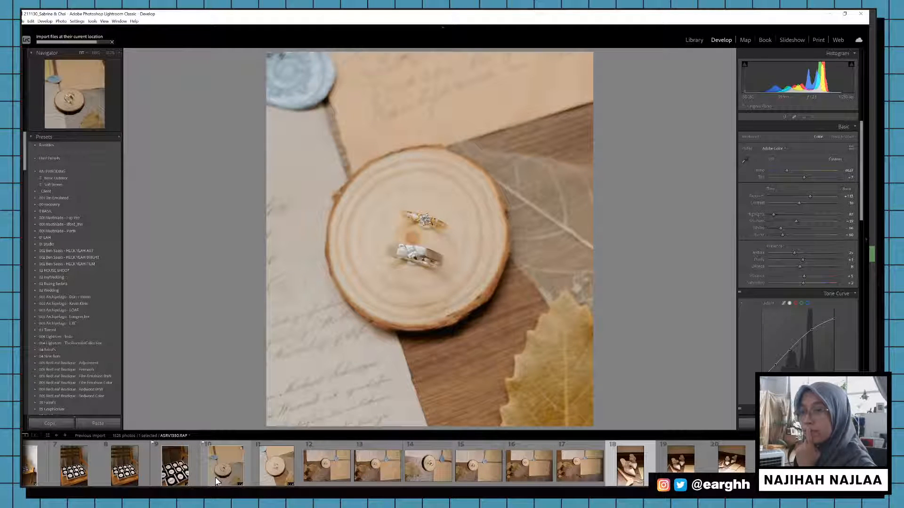
{"action": "left_click", "coordinate": [326, 473]}
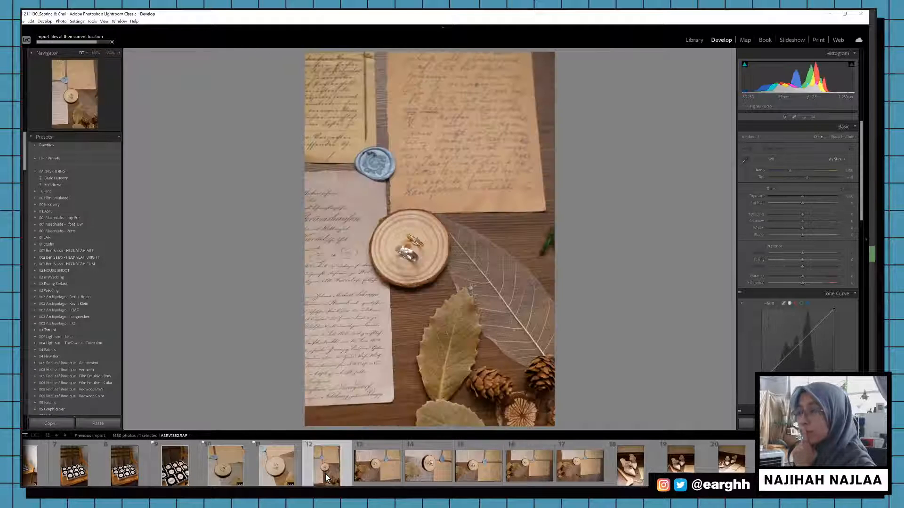
{"action": "key", "text": "ctrl+v"}
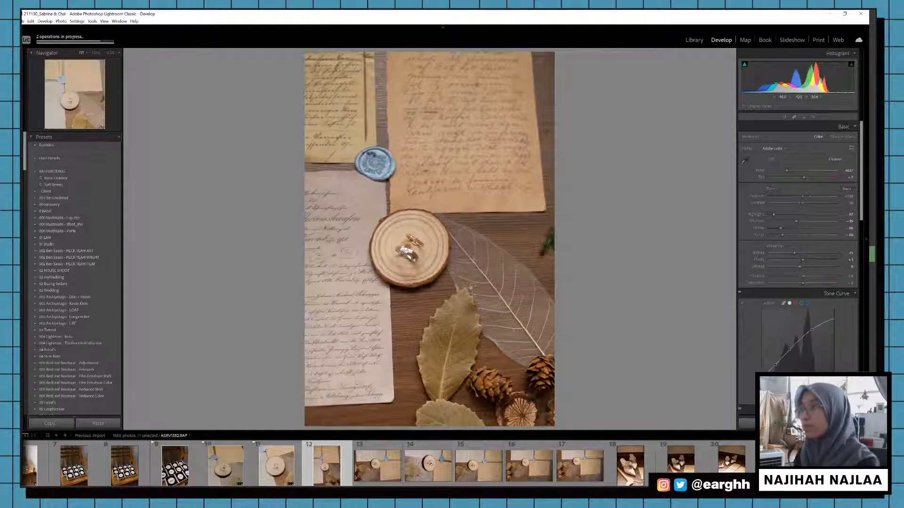
Step: Extend the twelfth photo's crop downward to include the pine cones, and flag the photo as a pick
{"action": "key", "text": "r"}
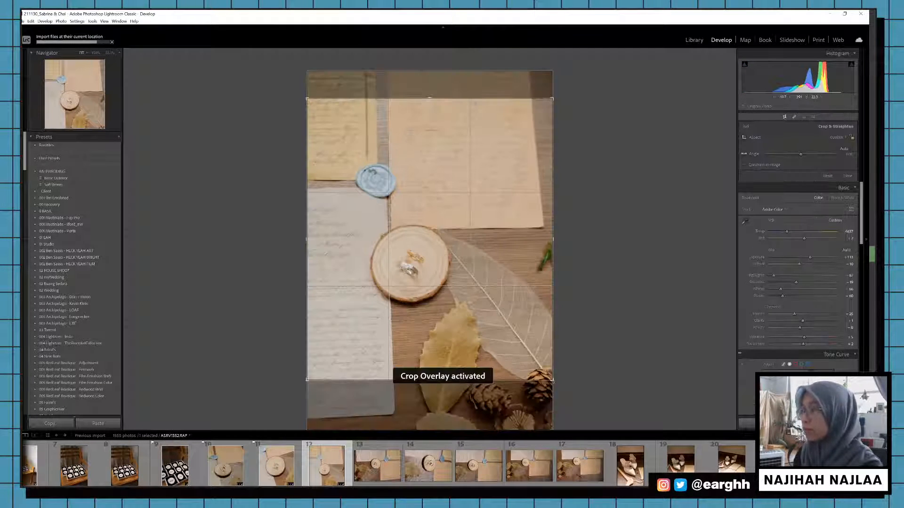
{"action": "left_click_drag", "start_coordinate": [551, 416], "coordinate": [553, 417]}
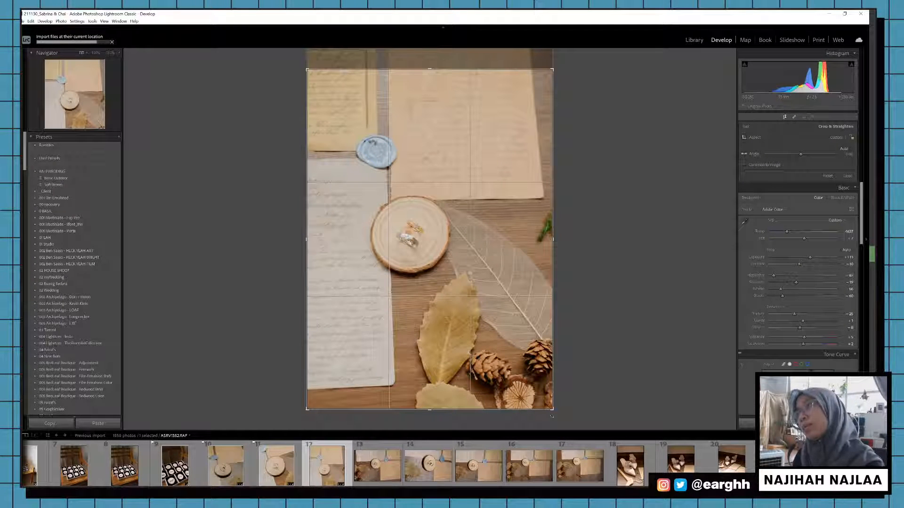
{"action": "key", "text": "r"}
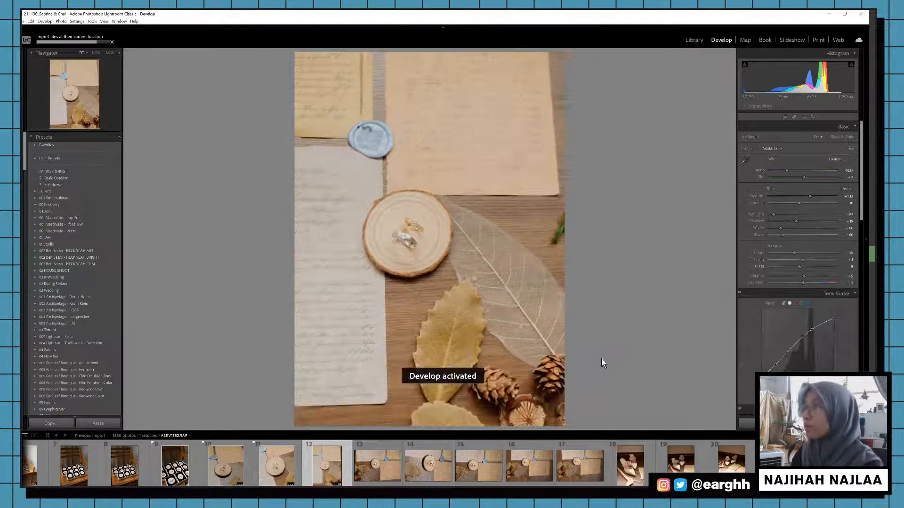
{"action": "key", "text": "p"}
Step: Skip the thirteenth photo, paste the copied settings onto the fourteenth photo turned to portrait, and flag it as a pick
{"action": "left_click", "coordinate": [375, 468]}
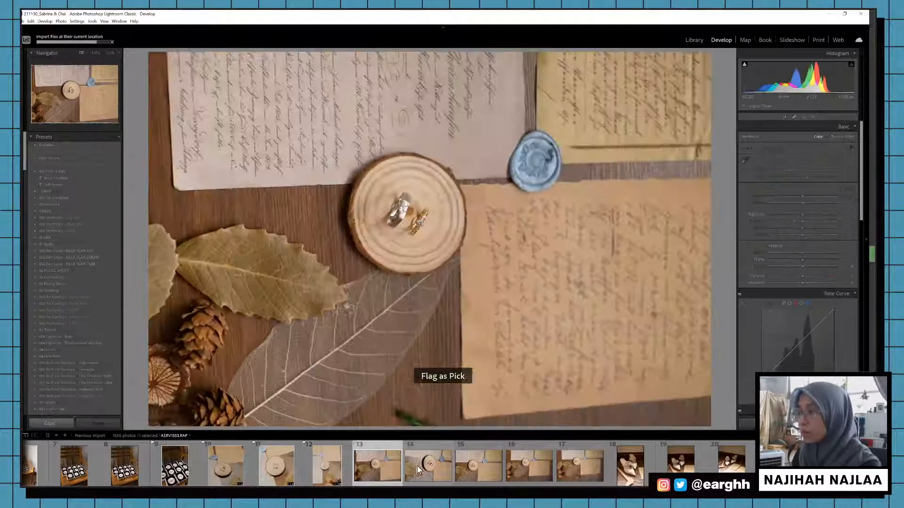
{"action": "left_click", "coordinate": [423, 465]}
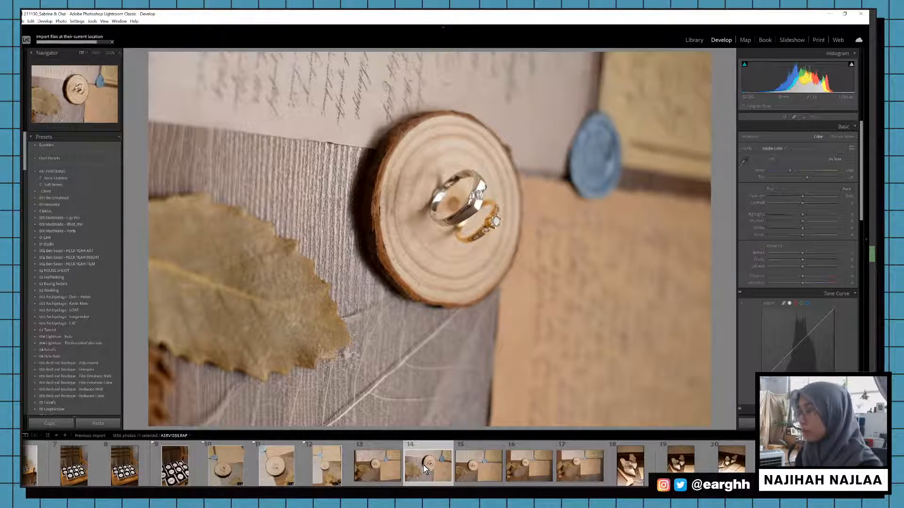
{"action": "key", "text": "ctrl+shift+v"}
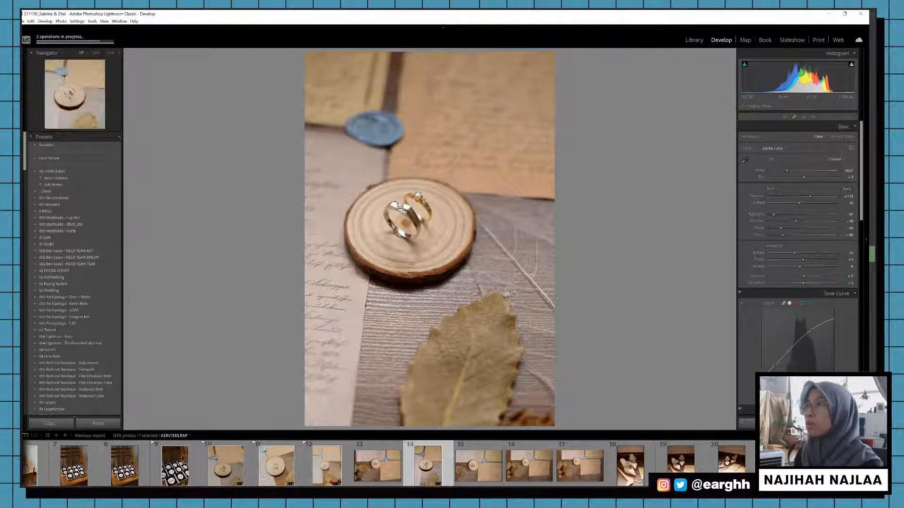
{"action": "key", "text": "p"}
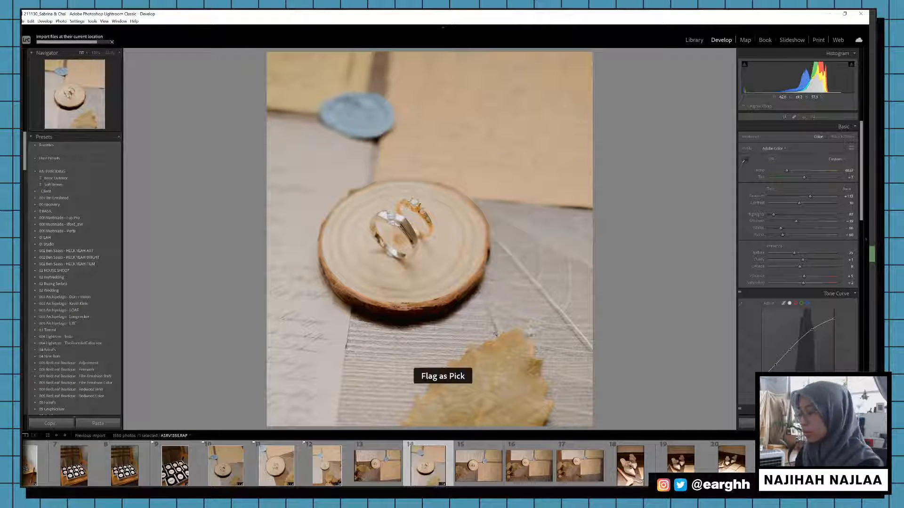
Step: Open the first white heels photo, check its detail at 100%, and paste the copied settings onto it
{"action": "left_click", "coordinate": [582, 474]}
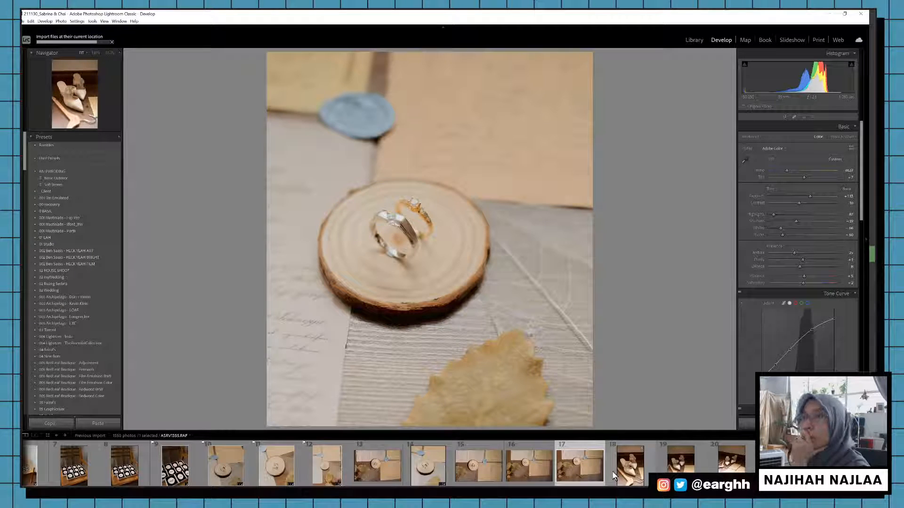
{"action": "left_click", "coordinate": [614, 477]}
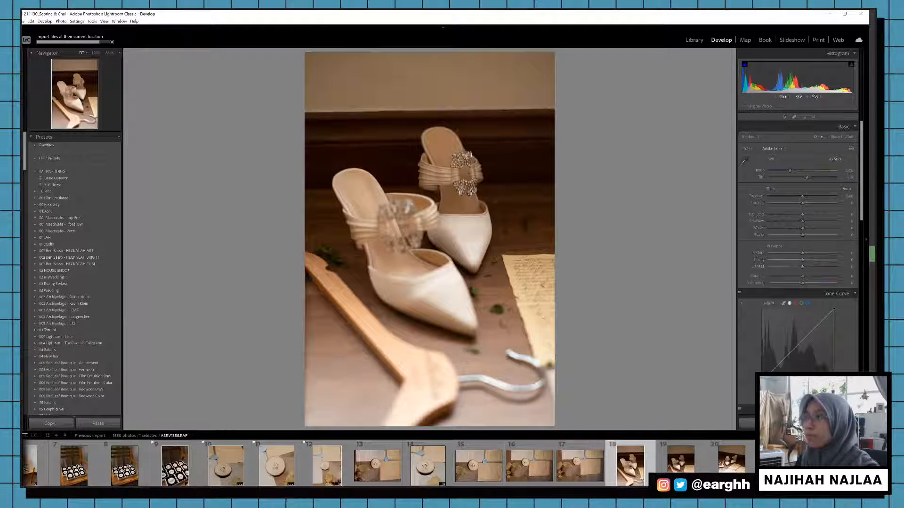
{"action": "left_click", "coordinate": [540, 317]}
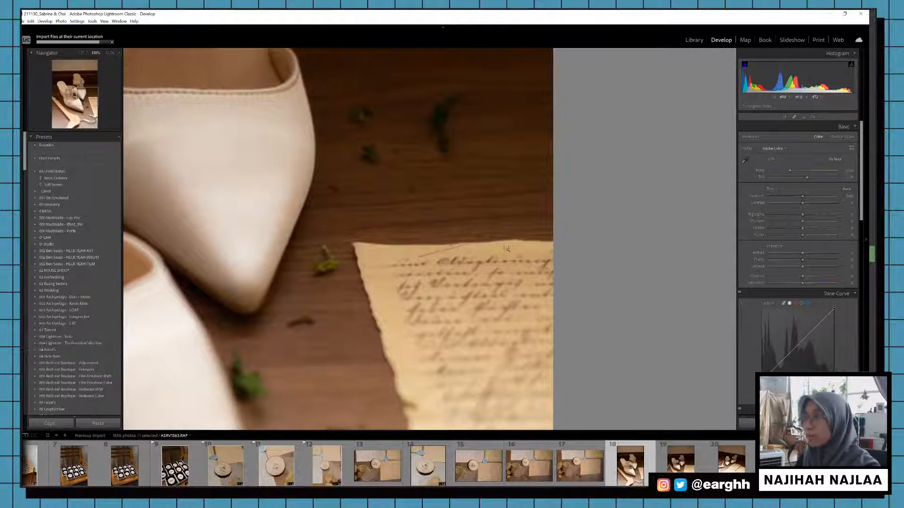
{"action": "left_click", "coordinate": [567, 239]}
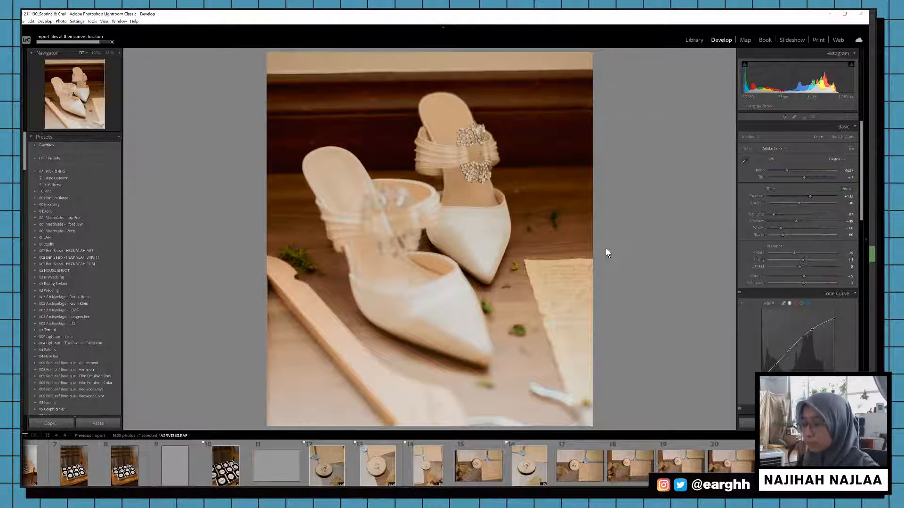
Step: Straighten the white heels photo, adjust its crop to cut off the wall above and keep the hanger, and flag it as a pick
{"action": "key", "text": "r"}
{"action": "mouse_move", "coordinate": [490, 322]}
{"action": "left_mouse_down"}
{"action": "mouse_move", "coordinate": [495, 294]}
{"action": "mouse_move", "coordinate": [496, 306]}
{"action": "left_mouse_up"}
{"action": "left_click_drag", "start_coordinate": [632, 260], "coordinate": [629, 265]}
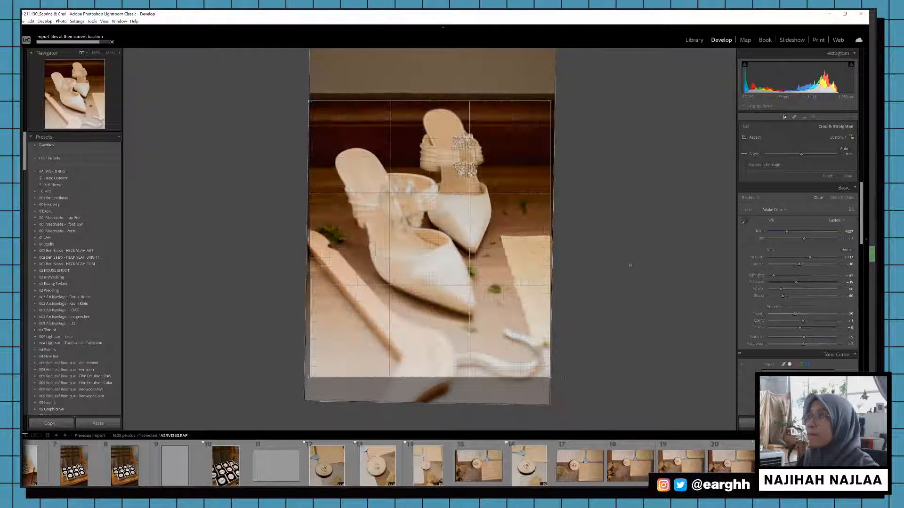
{"action": "left_click_drag", "start_coordinate": [551, 378], "coordinate": [549, 391]}
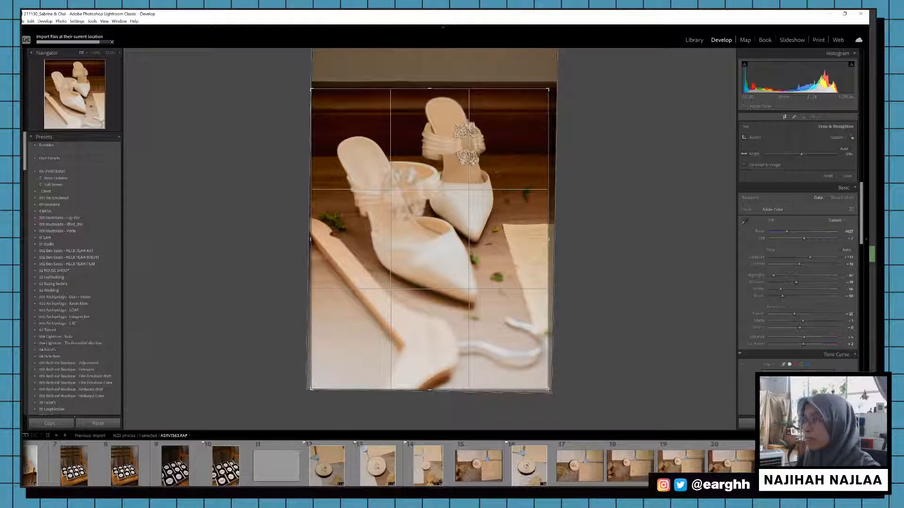
{"action": "key", "text": "d"}
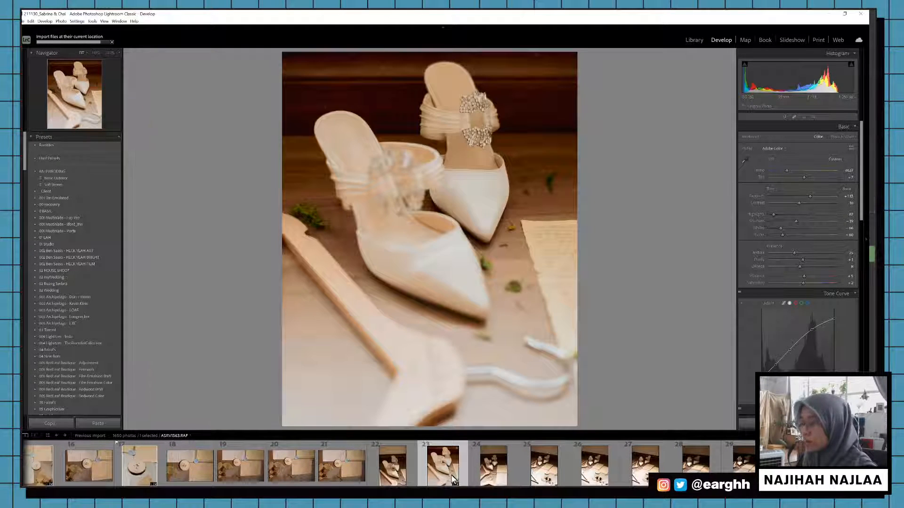
{"action": "key", "text": "p"}
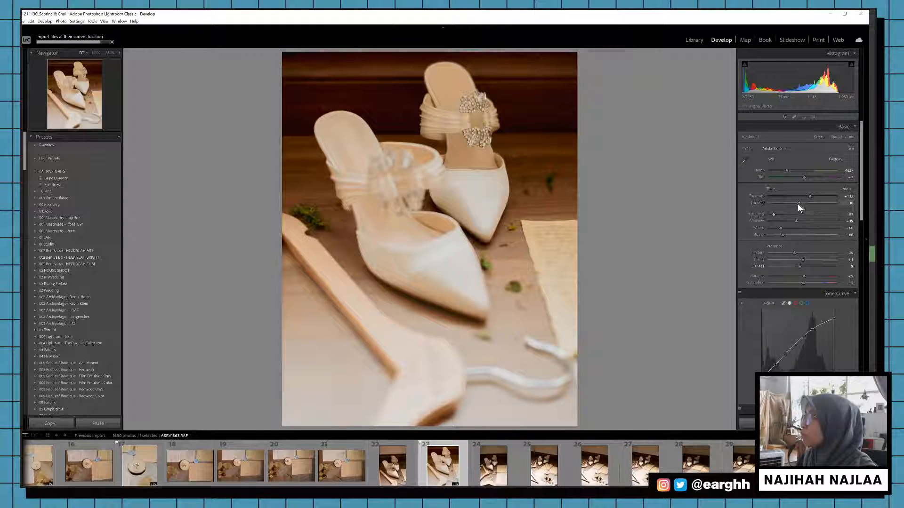
Step: Raise the contrast and lower the shadows and exposure of the white heels photo, and copy its develop settings
{"action": "left_click_drag", "start_coordinate": [798, 203], "coordinate": [787, 225]}
{"action": "left_click_drag", "start_coordinate": [809, 195], "coordinate": [806, 198]}
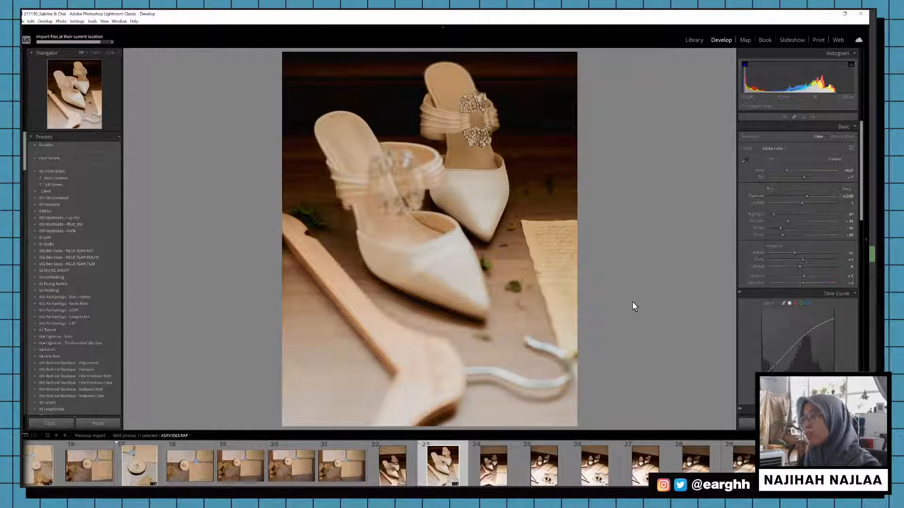
{"action": "key", "text": "ctrl+shift+c"}
{"action": "key", "text": "Return"}
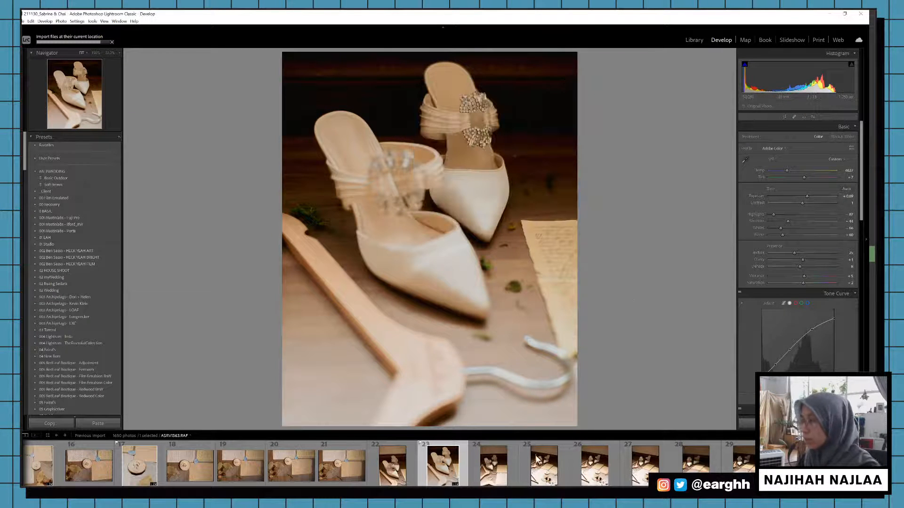
Step: Look through the next heels photos, paste the copied settings onto ASRV1367 showing heels and stationery, and flag it as a pick
{"action": "left_click", "coordinate": [500, 468]}
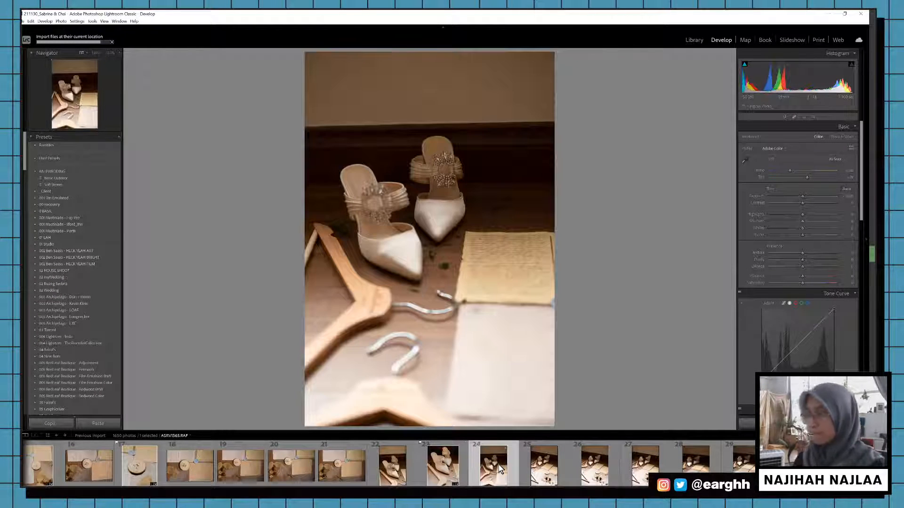
{"action": "left_click", "coordinate": [594, 474]}
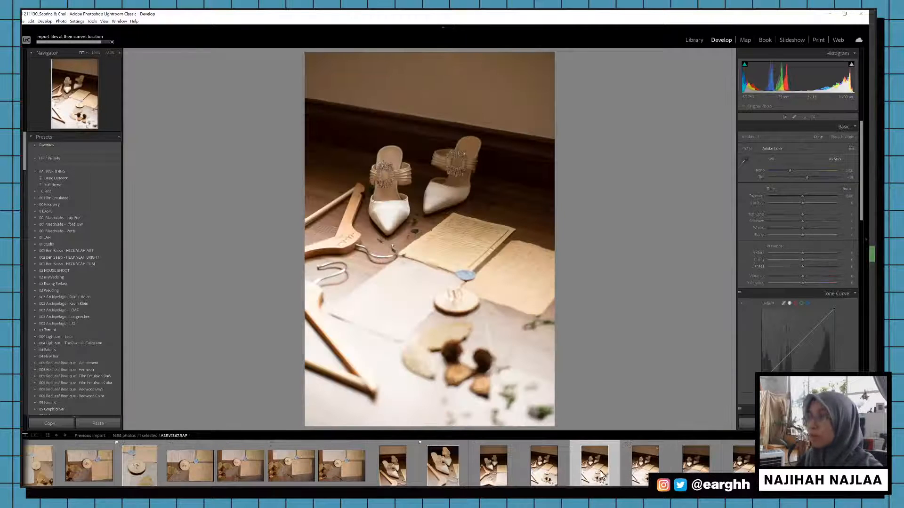
{"action": "key", "text": "Right"}
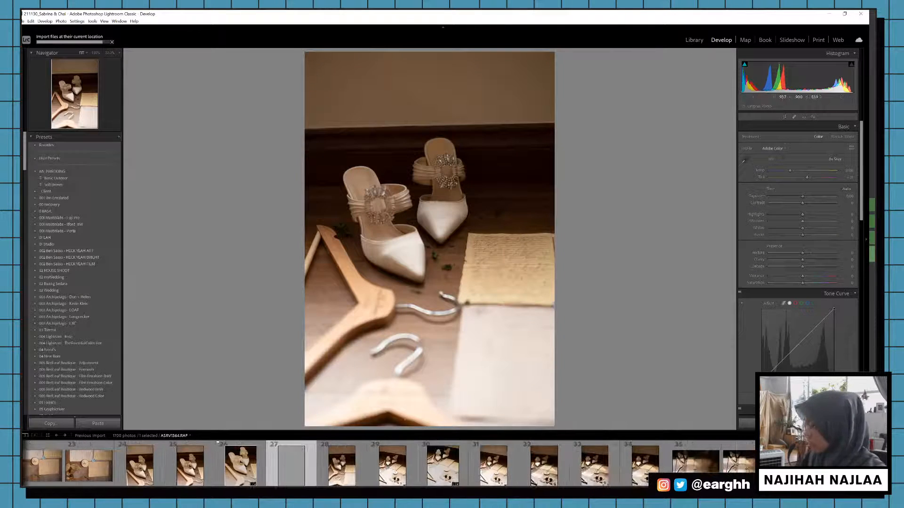
{"action": "right_click", "coordinate": [368, 464]}
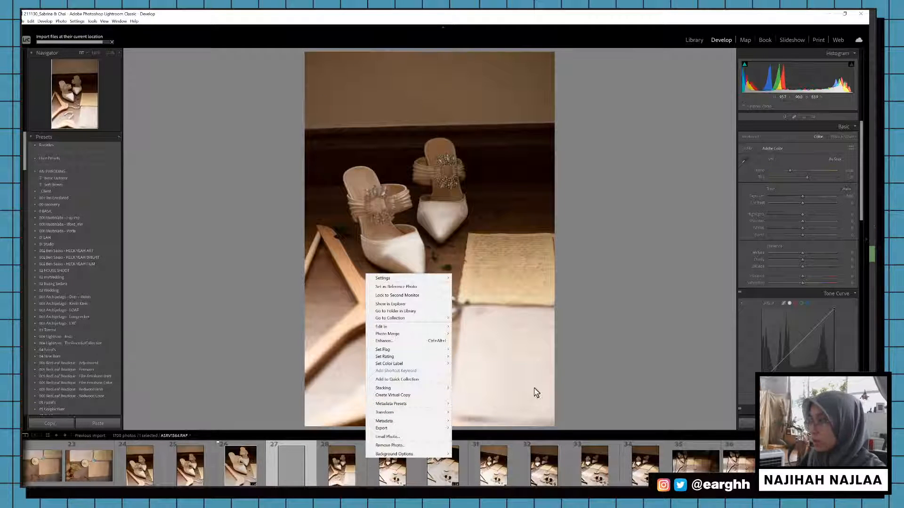
{"action": "left_click", "coordinate": [613, 324]}
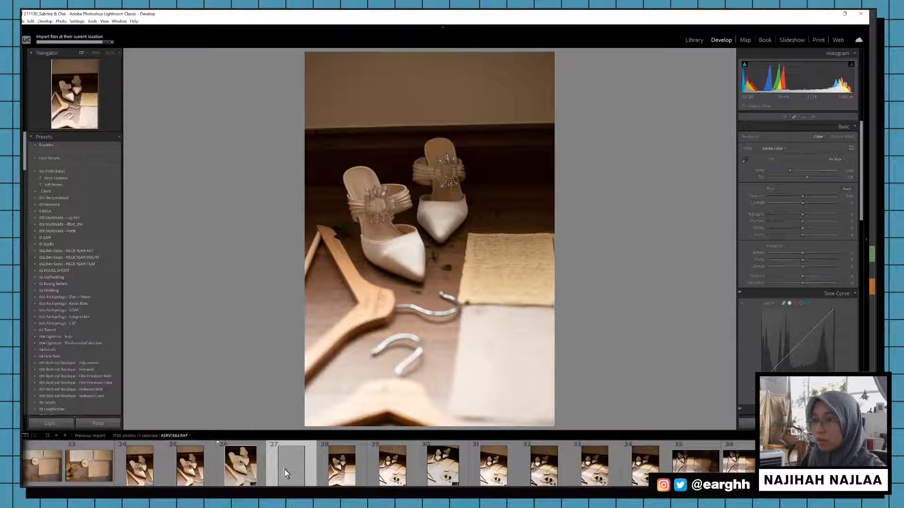
{"action": "left_click", "coordinate": [431, 474]}
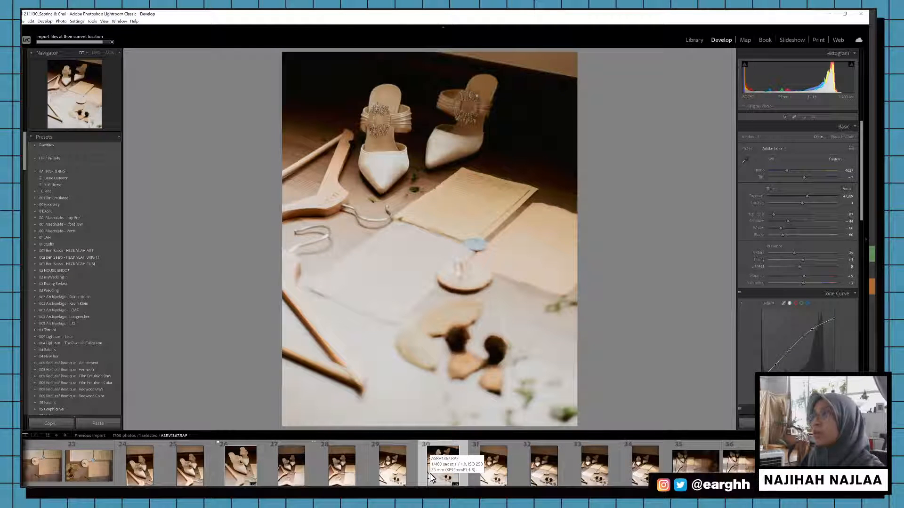
{"action": "key", "text": "p"}
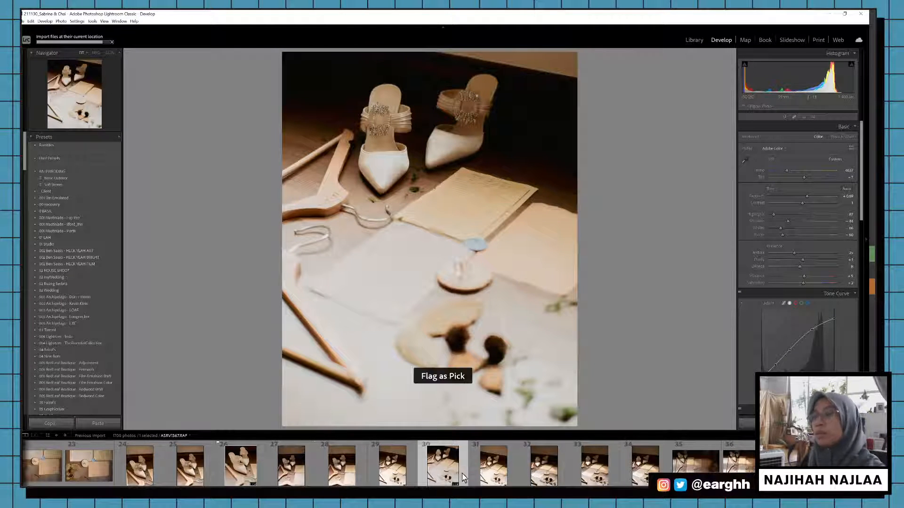
Step: Select ASRV1370 with the pine cones in focus, paste the copied settings onto it, and flag it as a pick
{"action": "left_click", "coordinate": [548, 473]}
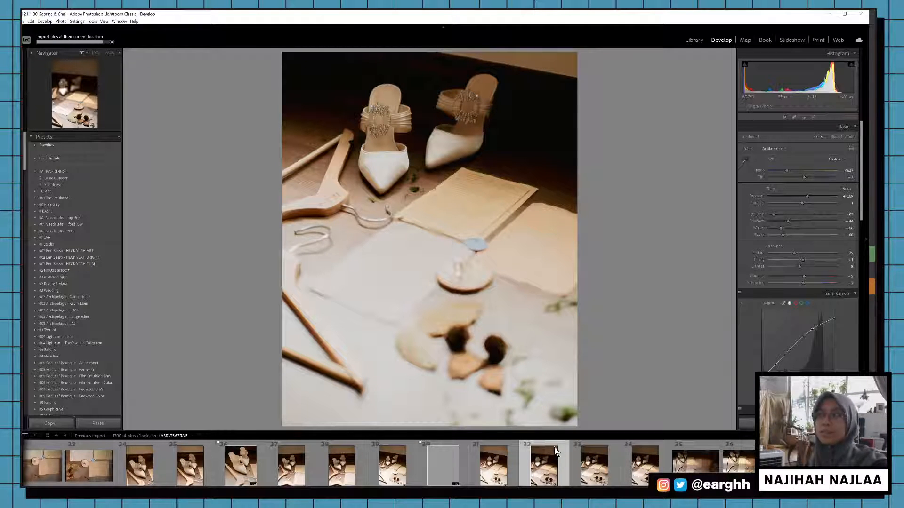
{"action": "left_click", "coordinate": [546, 463]}
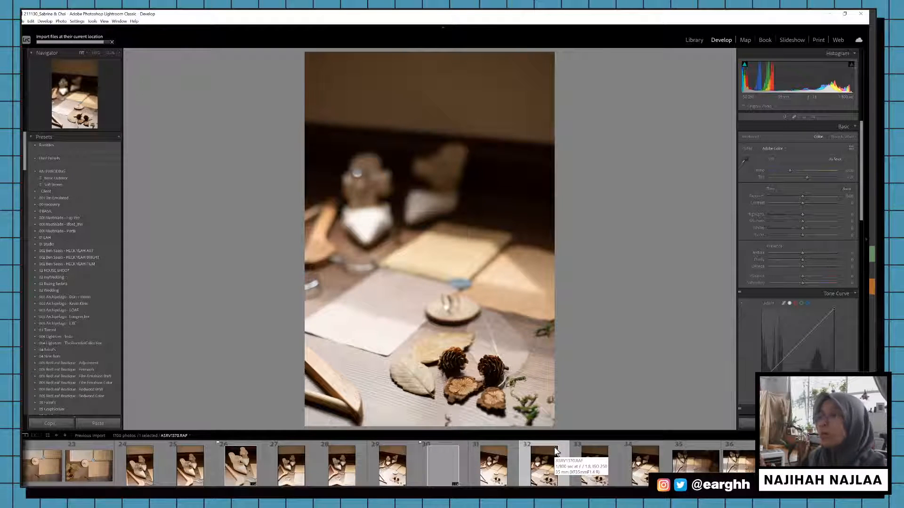
{"action": "key", "text": "Right"}
{"action": "key", "text": "Left"}
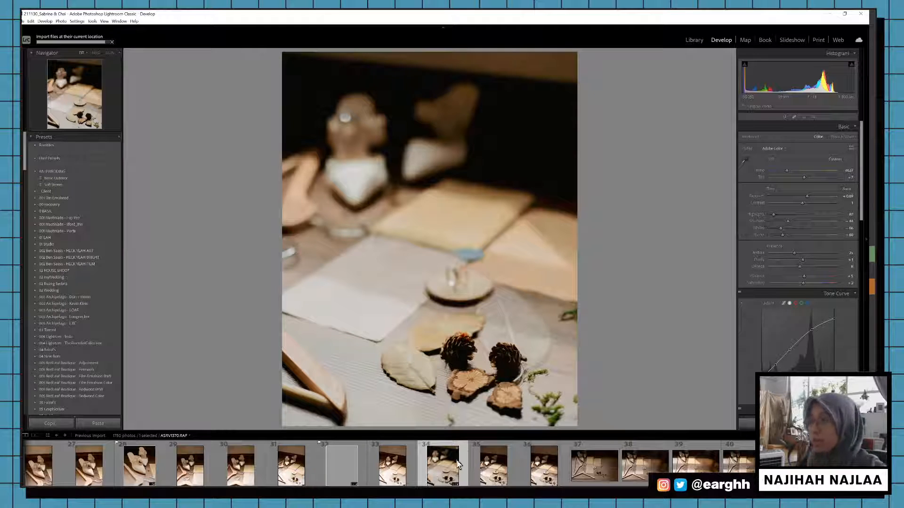
{"action": "key", "text": "p"}
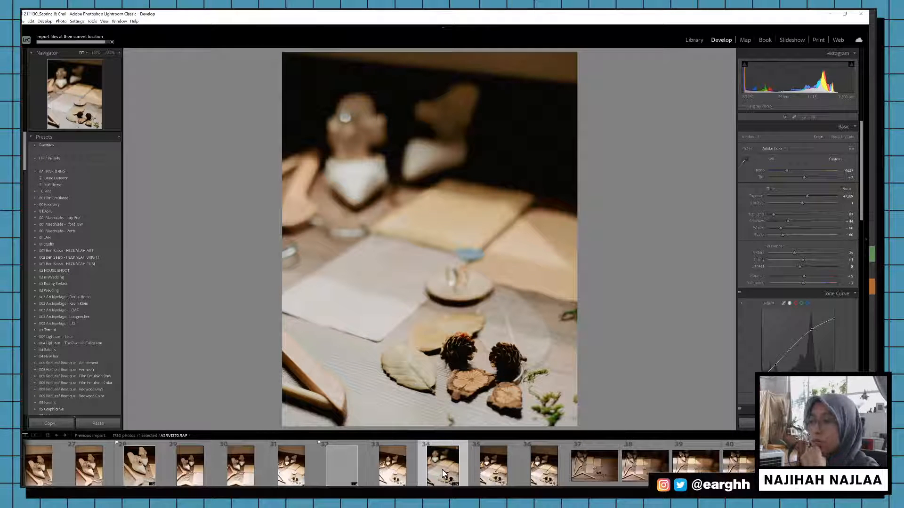
{"action": "key", "text": "p"}
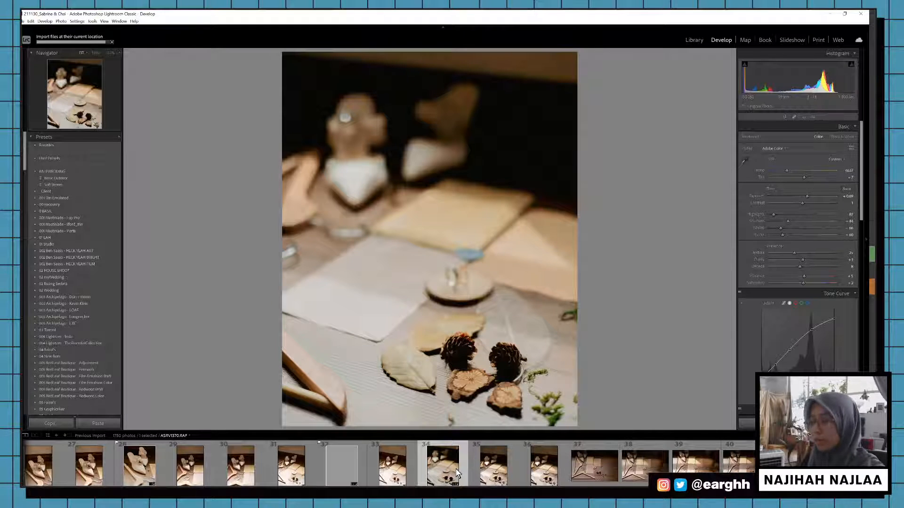
{"action": "key", "text": "p"}
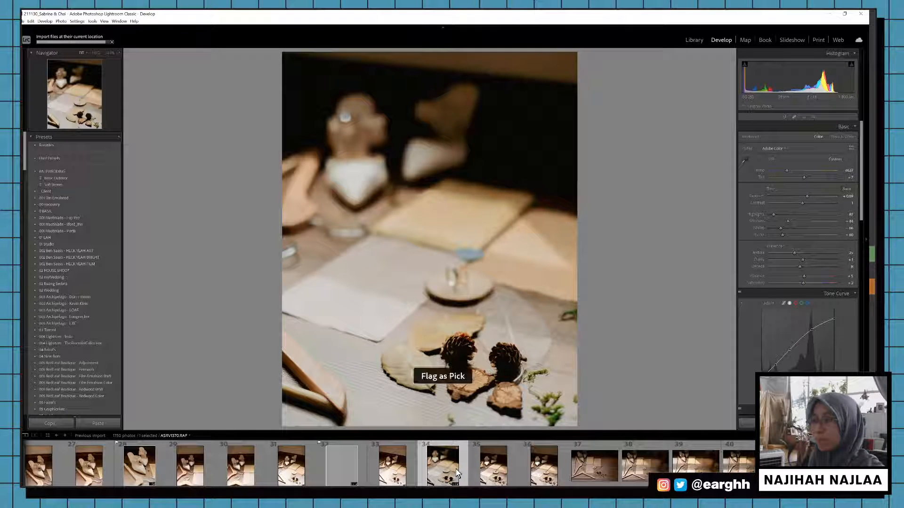
Step: Paste the copied settings onto ASRV1371 with the rings in focus, and close the music player window covering Lightroom Classic
{"action": "left_click", "coordinate": [487, 472]}
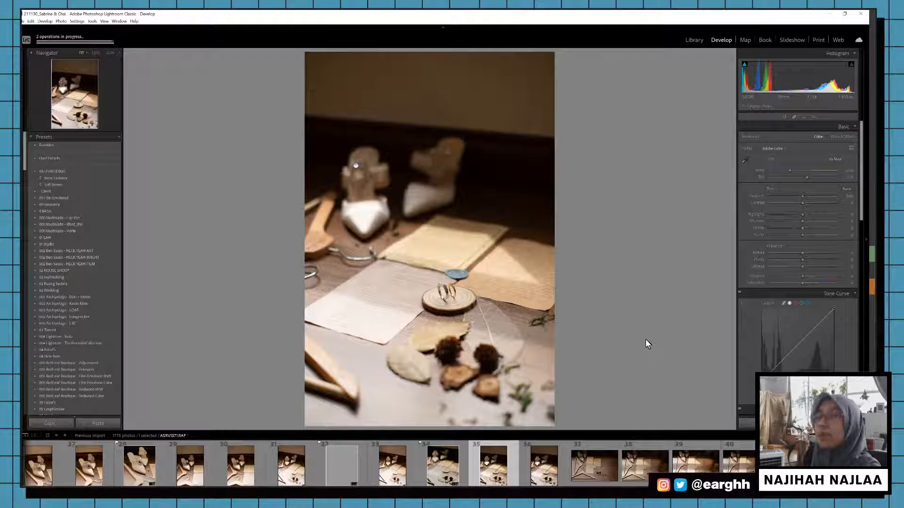
{"action": "key", "text": "ctrl+shift+v"}
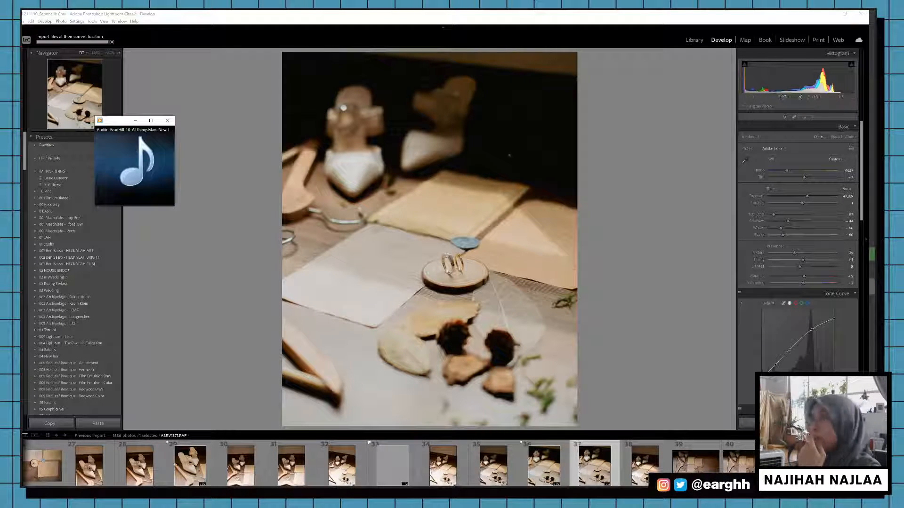
{"action": "left_click", "coordinate": [167, 121]}
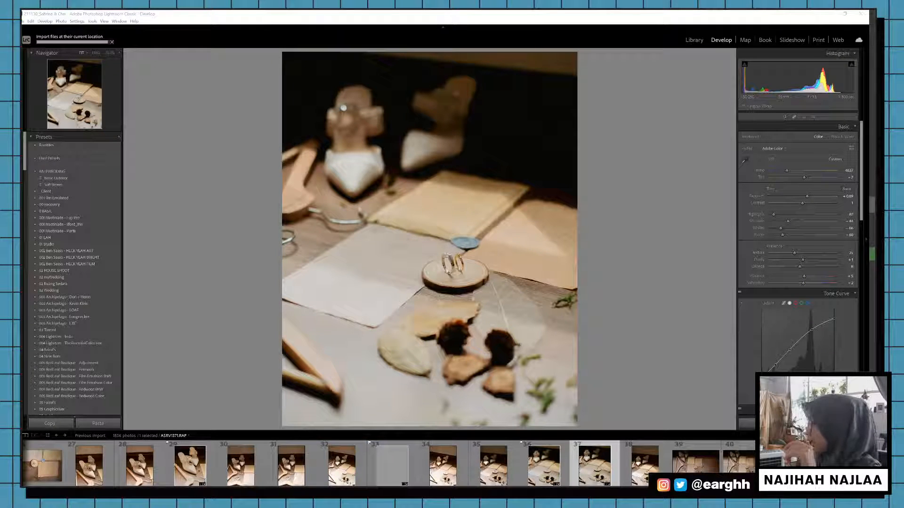
{"action": "left_click", "coordinate": [591, 476]}
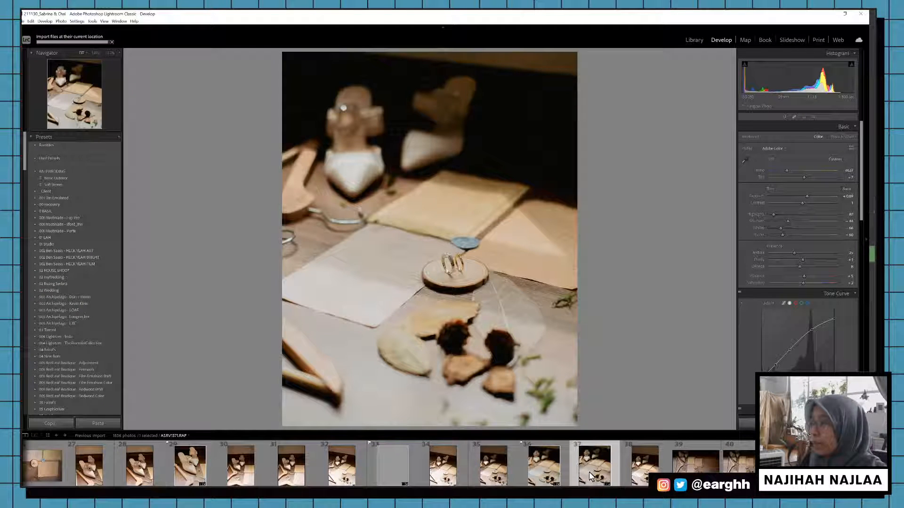
Step: Crop the rings photo slightly tighter and flag it as a pick
{"action": "key", "text": "r"}
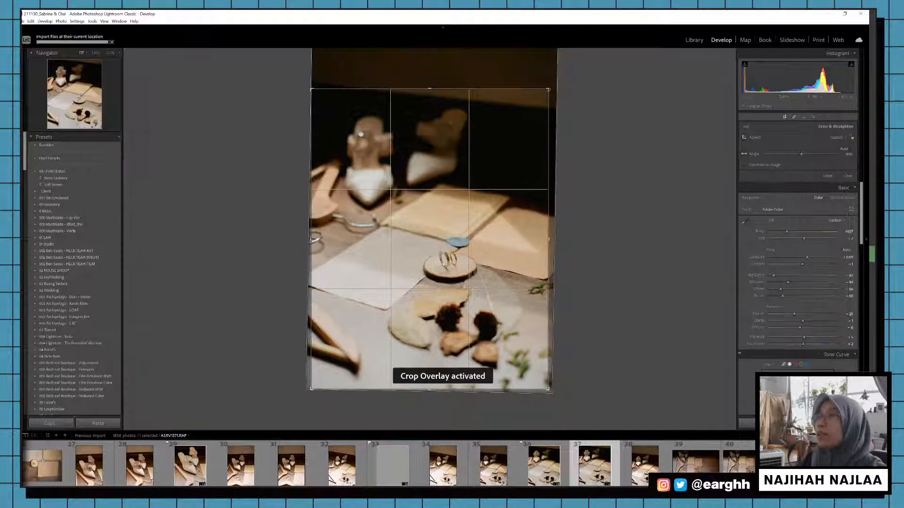
{"action": "left_click_drag", "start_coordinate": [548, 91], "coordinate": [546, 95]}
{"action": "key", "text": "Return"}
{"action": "key", "text": "d"}
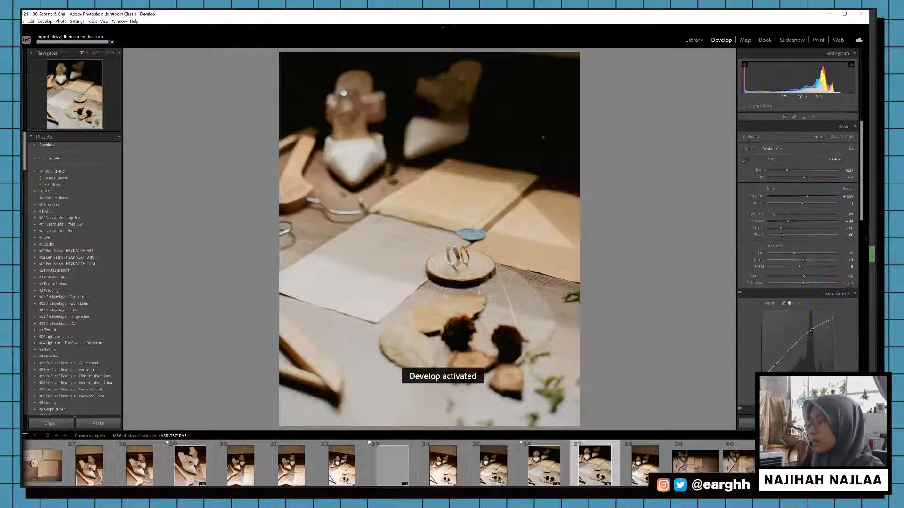
{"action": "key", "text": "p"}
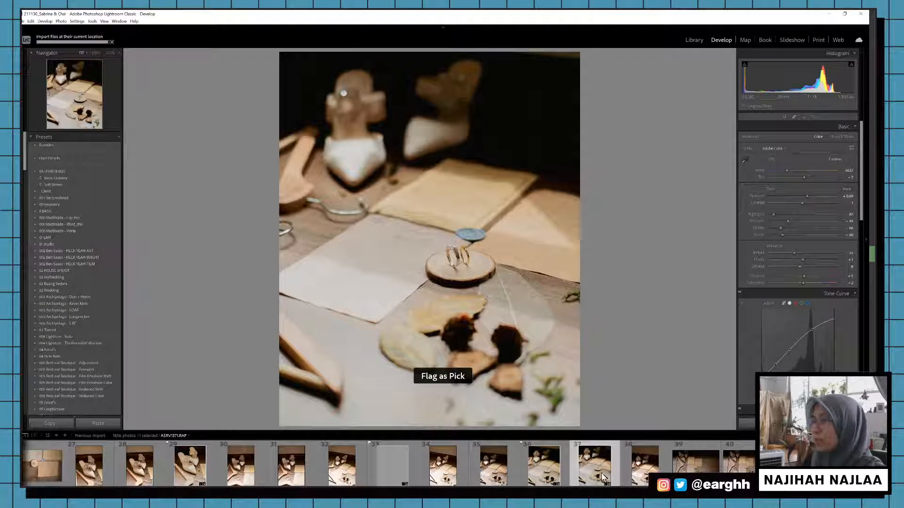
{"action": "key", "text": "p"}
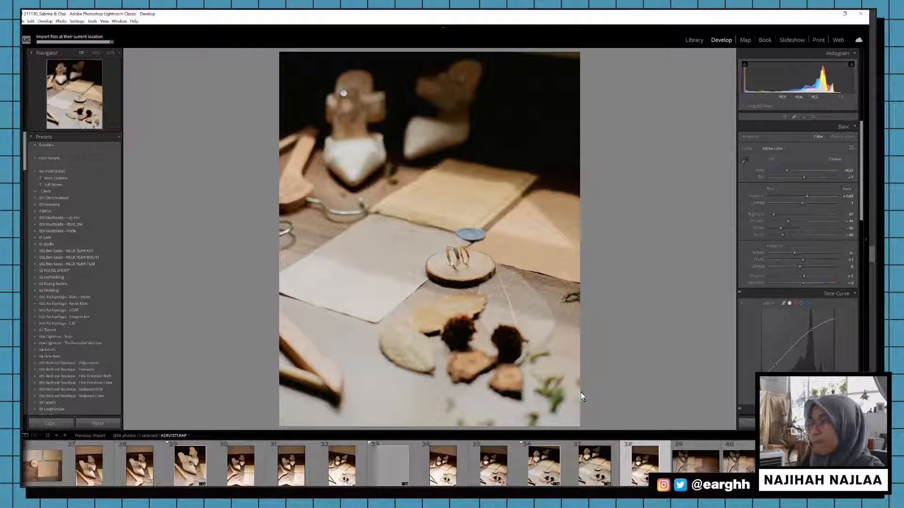
Step: Open the landscape flat-lay photo ASRV1373 and paste the copied settings onto it
{"action": "scroll", "coordinate": [405, 481], "scroll_direction": "down", "scroll_amount": 5}
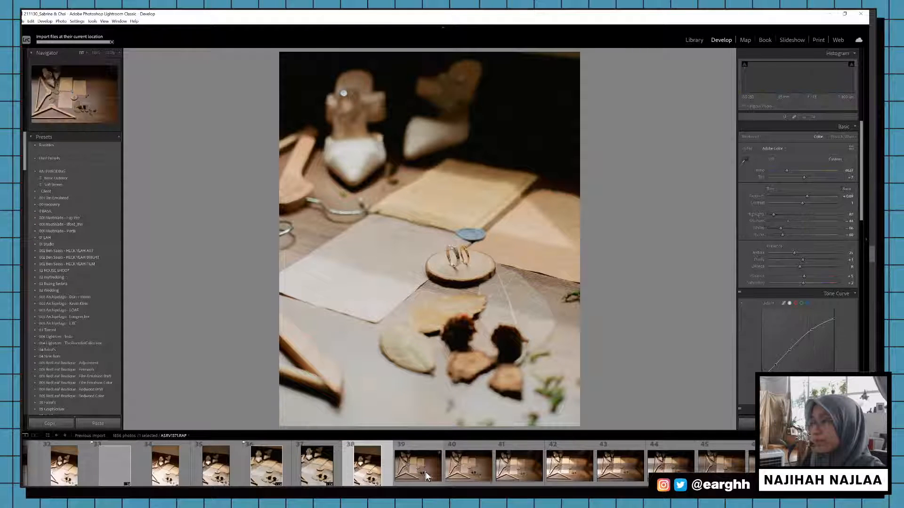
{"action": "left_click", "coordinate": [419, 473]}
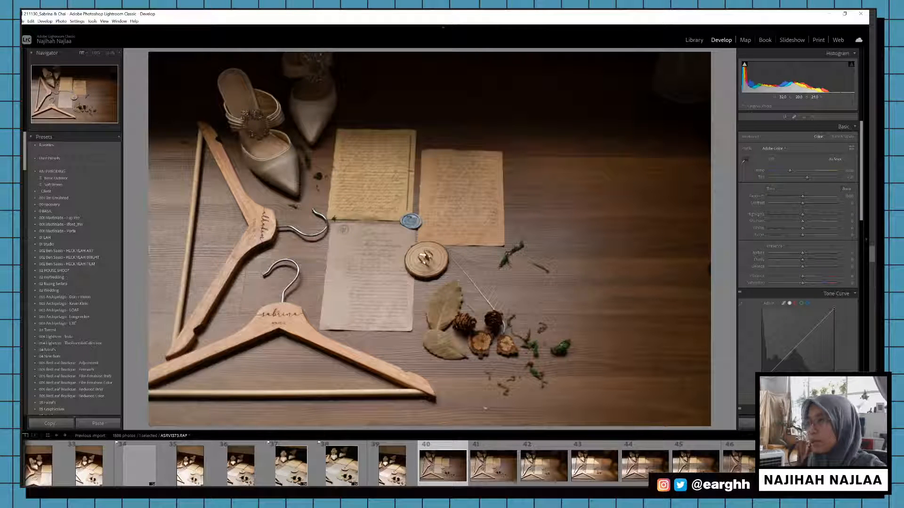
{"action": "key", "text": "ctrl+shift+v"}
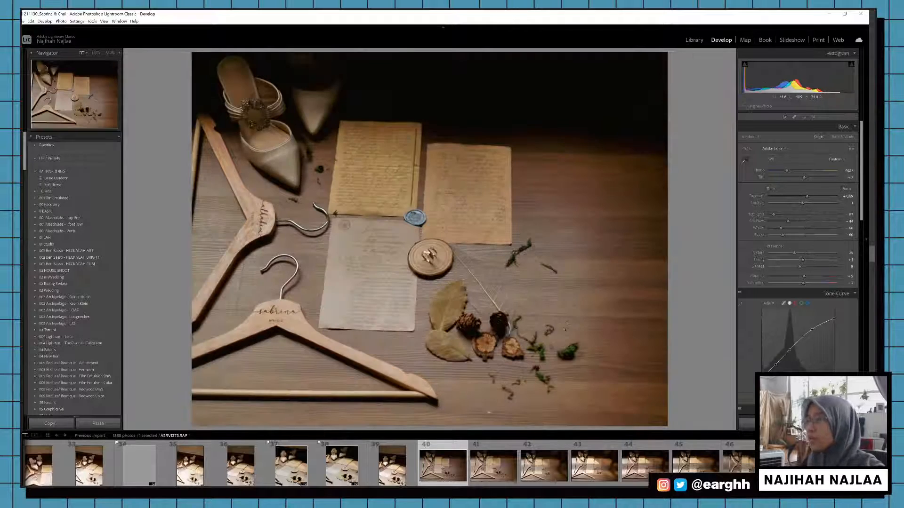
Step: Adjust the crop of the ASRV1373 flat-lay to include both hangers, flag it as a pick, and raise its exposure slightly
{"action": "key", "text": "r"}
{"action": "left_click_drag", "start_coordinate": [676, 305], "coordinate": [680, 296]}
{"action": "left_click_drag", "start_coordinate": [206, 361], "coordinate": [183, 366]}
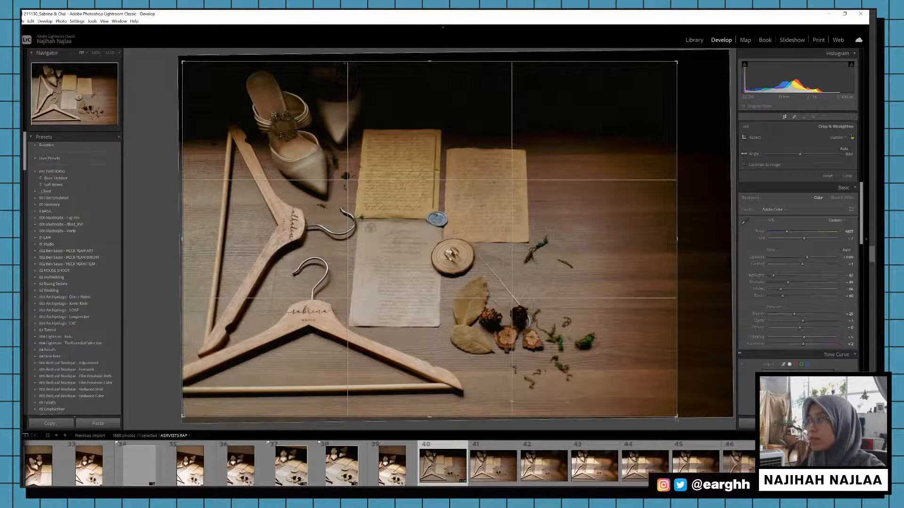
{"action": "left_click_drag", "start_coordinate": [677, 416], "coordinate": [679, 413]}
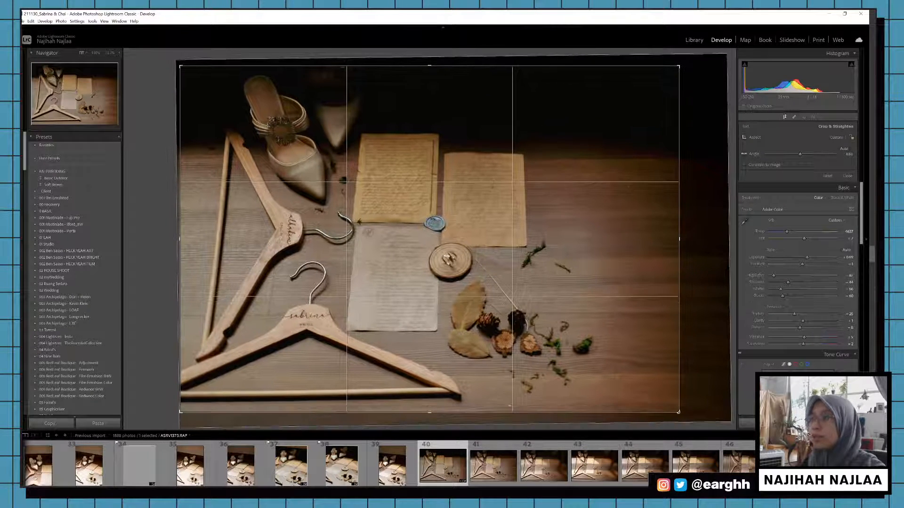
{"action": "key", "text": "d"}
{"action": "key", "text": "p"}
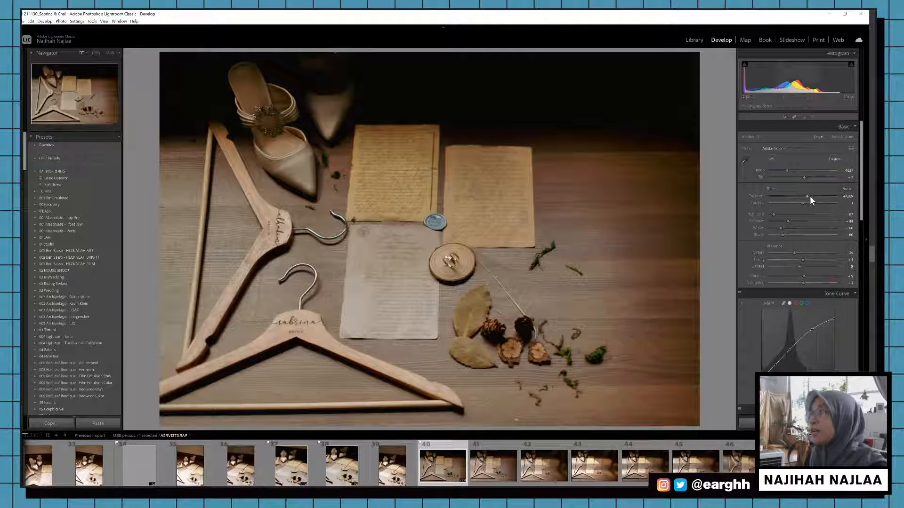
{"action": "left_click_drag", "start_coordinate": [807, 196], "coordinate": [809, 197]}
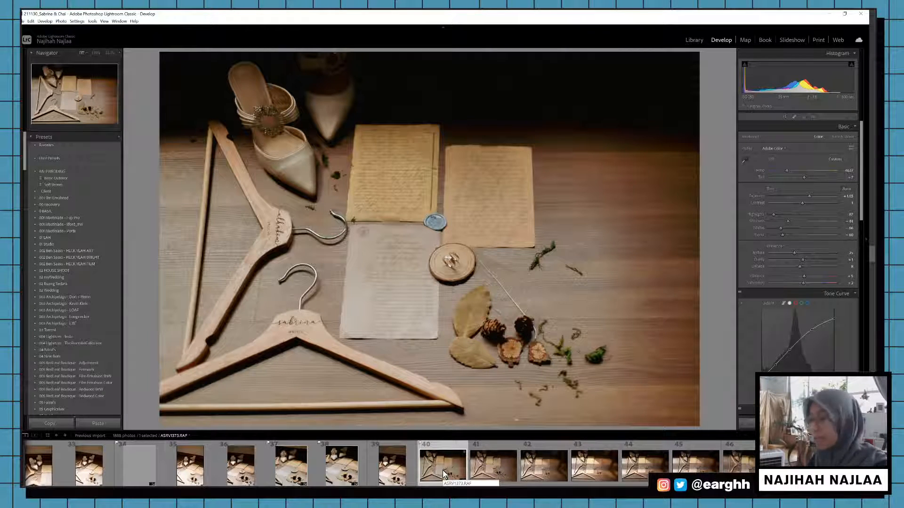
Step: Skip ASRV1375 and paste the copied settings onto the following flat-lay photo, ASRV1376
{"action": "left_click", "coordinate": [501, 469]}
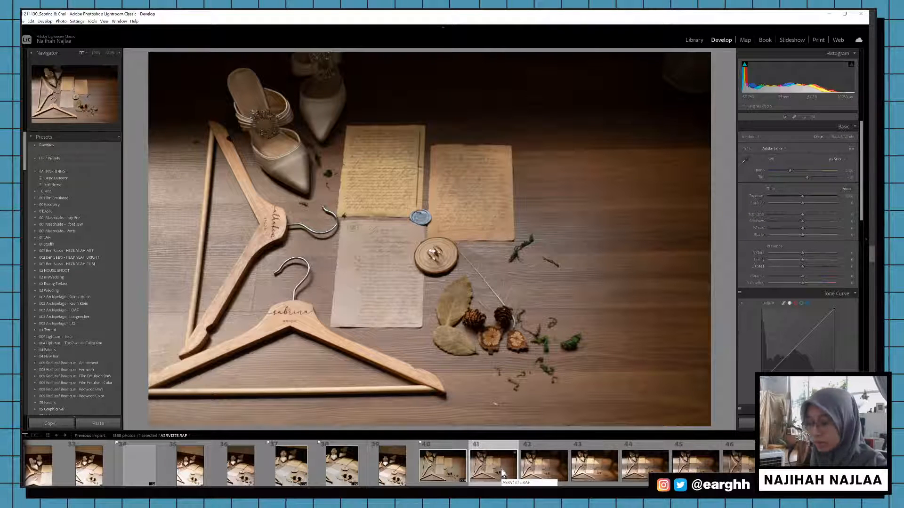
{"action": "left_click", "coordinate": [535, 466]}
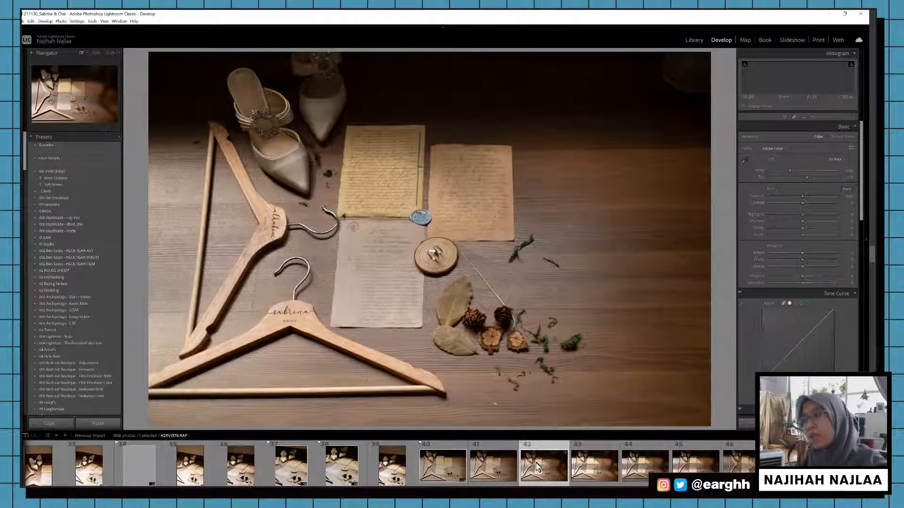
{"action": "key", "text": "ctrl+shift+v"}
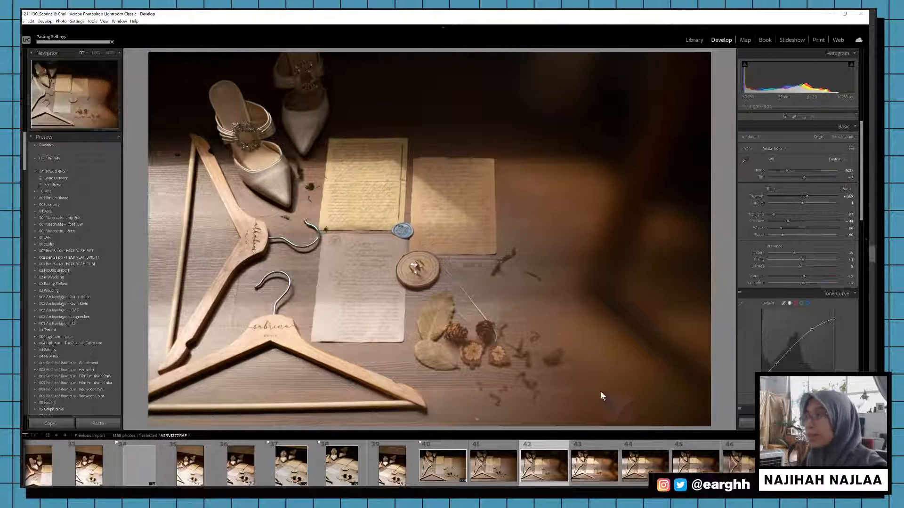
Step: Shift and slightly enlarge the crop of ASRV1376 to take in both hangers, and flag it as a pick
{"action": "key", "text": "r"}
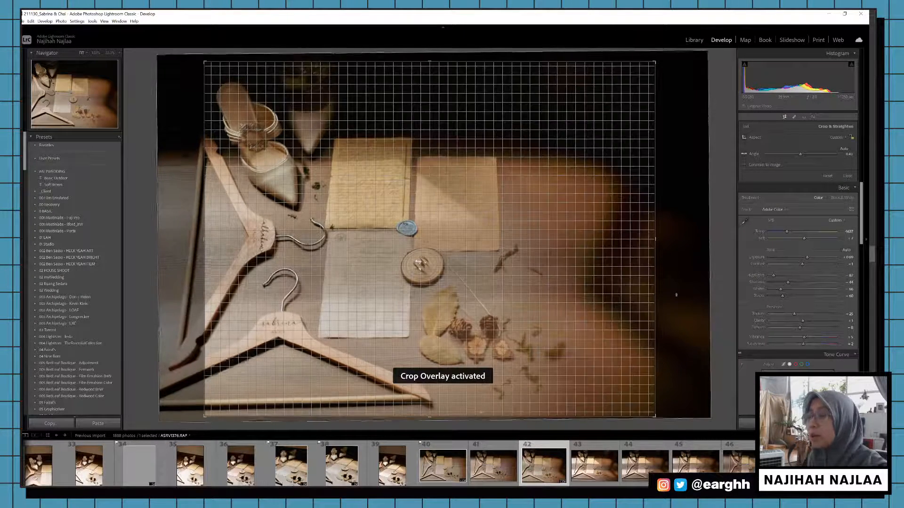
{"action": "left_click_drag", "start_coordinate": [205, 373], "coordinate": [178, 373]}
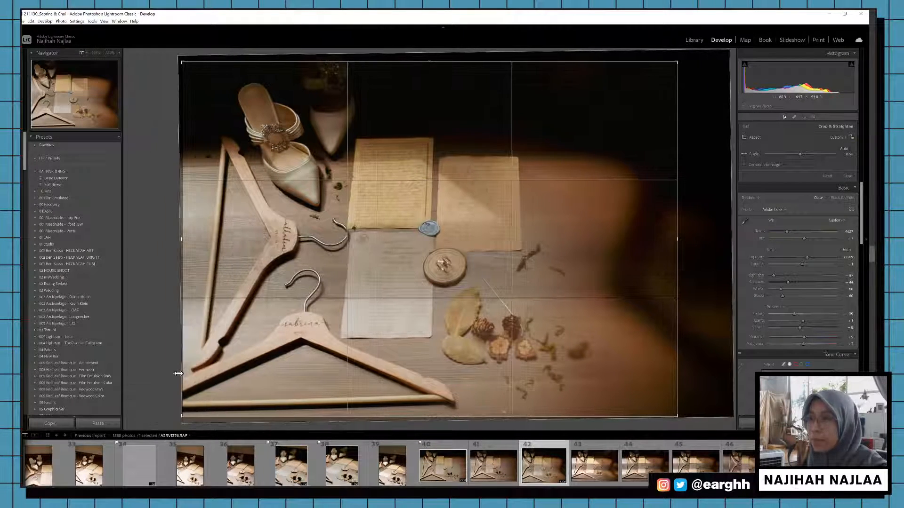
{"action": "left_click_drag", "start_coordinate": [677, 416], "coordinate": [693, 389]}
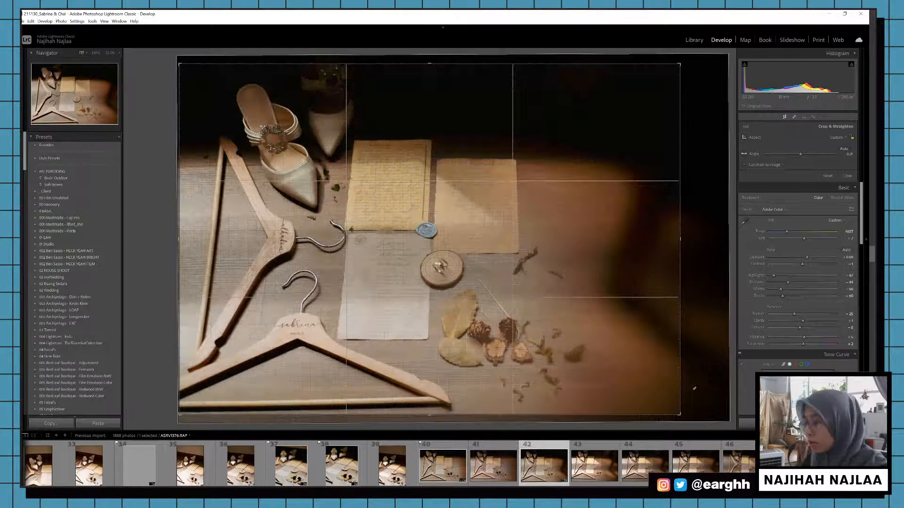
{"action": "key", "text": "Return"}
{"action": "key", "text": "p"}
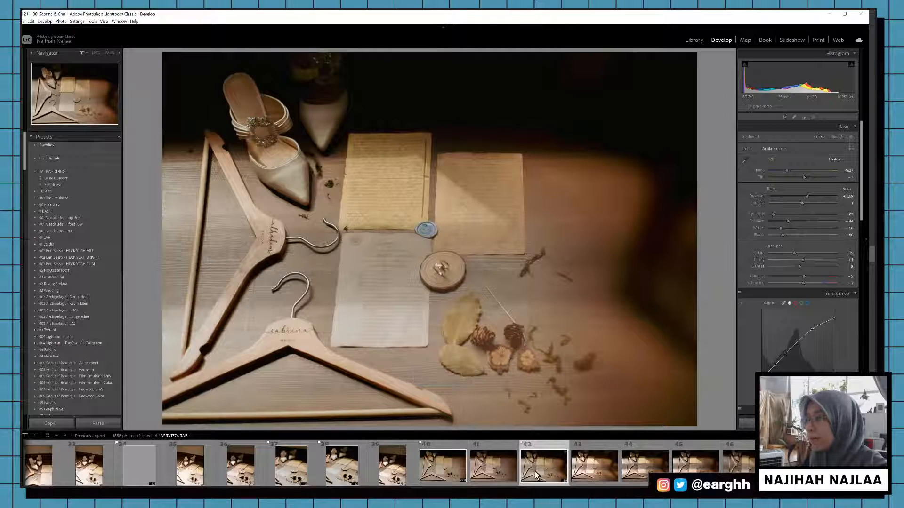
Step: Open the flat-lay photo ASRV1379 and paste the copied settings onto it
{"action": "scroll", "coordinate": [526, 474], "scroll_direction": "down", "scroll_amount": 5}
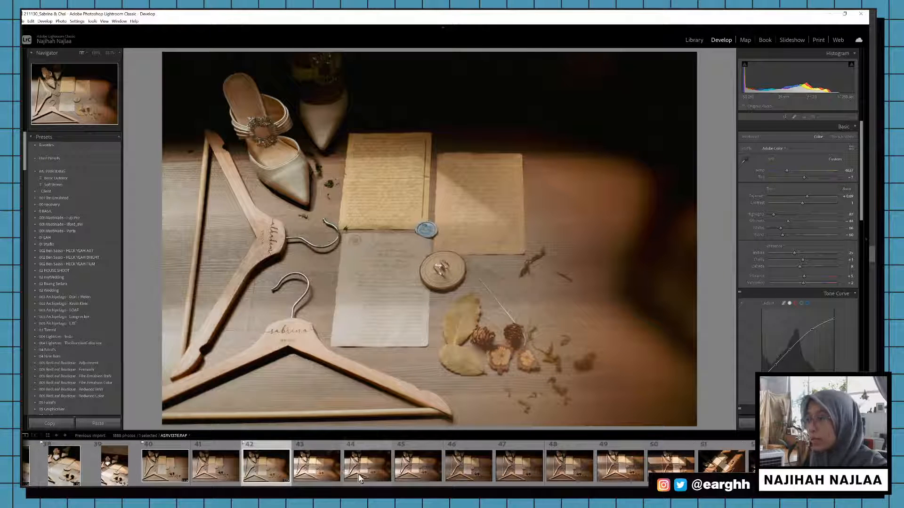
{"action": "left_click", "coordinate": [402, 481]}
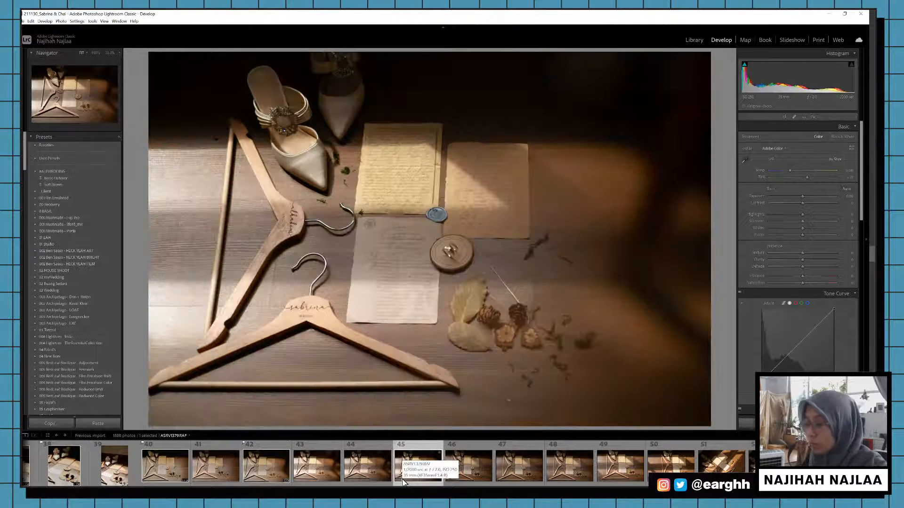
{"action": "key", "text": "ctrl+shift+v"}
Step: Straighten the crop of ASRV1379, extend it to take in both hangers, and flag the photo as a pick
{"action": "key", "text": "r"}
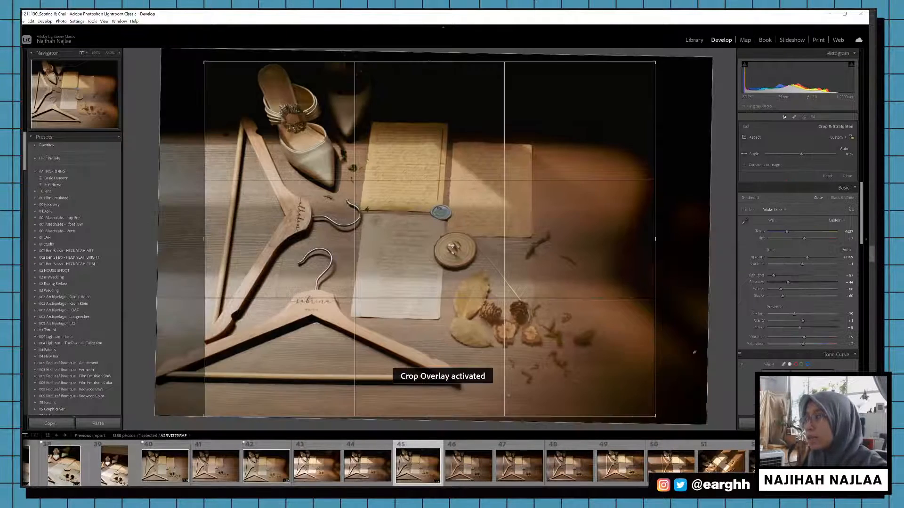
{"action": "left_click_drag", "start_coordinate": [694, 352], "coordinate": [696, 349]}
{"action": "left_click_drag", "start_coordinate": [206, 405], "coordinate": [172, 407]}
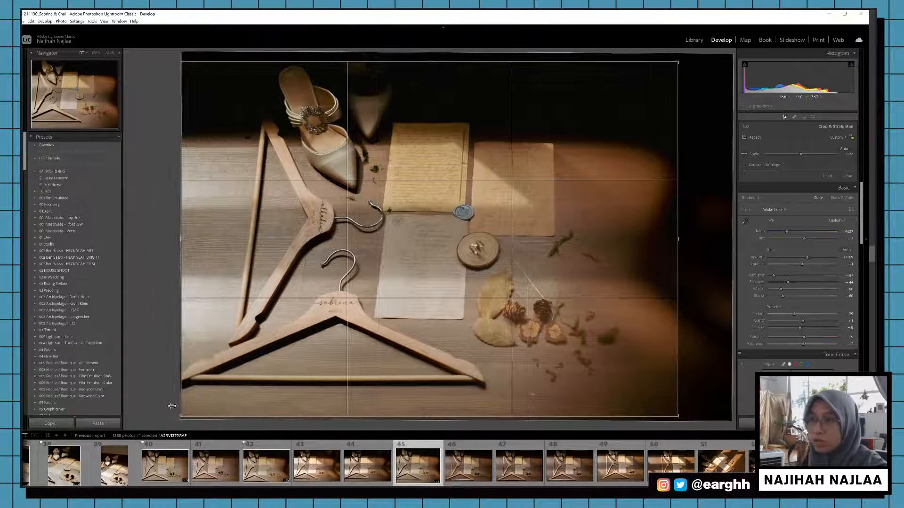
{"action": "left_click_drag", "start_coordinate": [677, 417], "coordinate": [679, 412]}
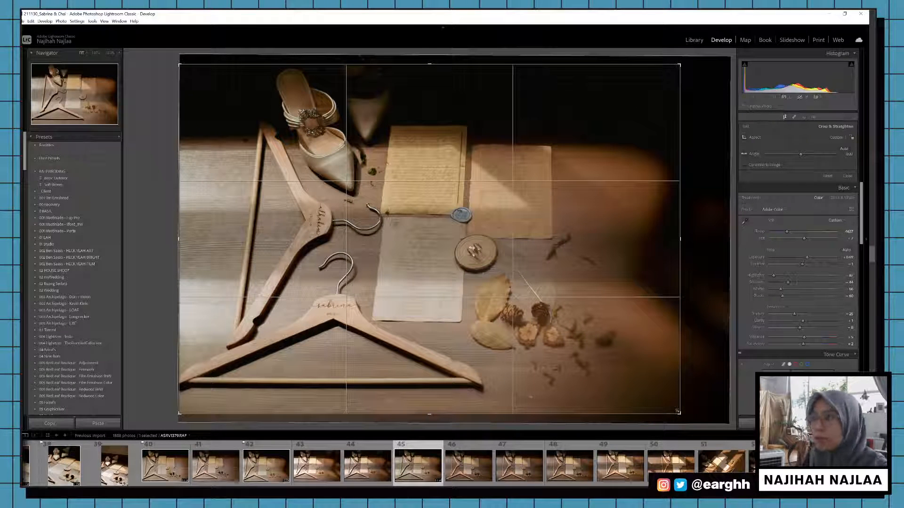
{"action": "key", "text": "d"}
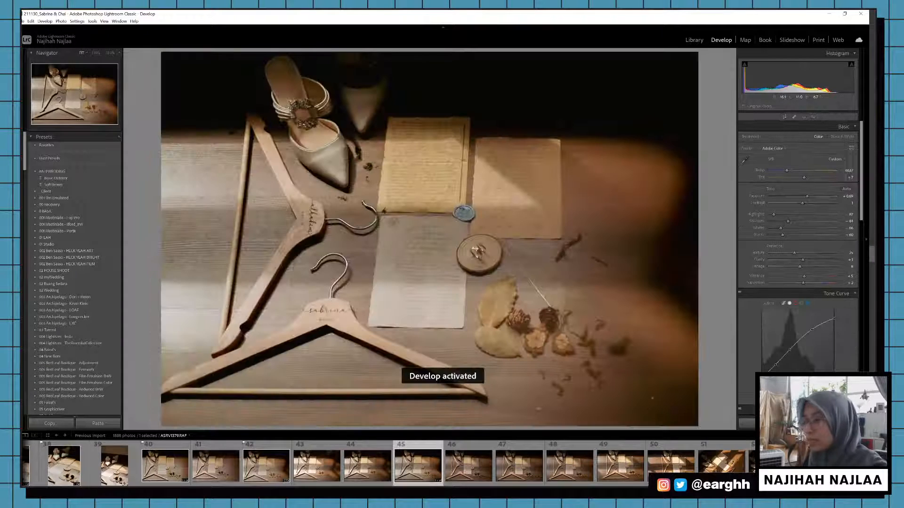
{"action": "key", "text": "p"}
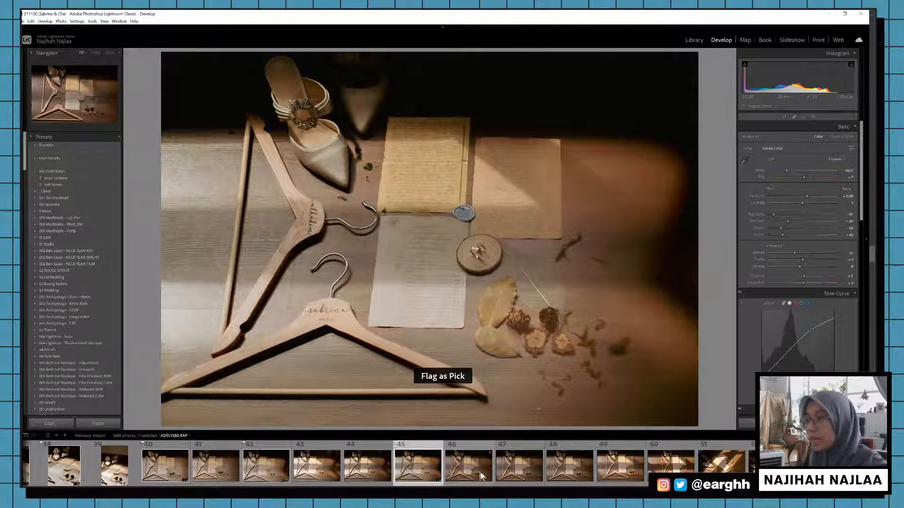
Step: Paste the copied settings onto the flat-lay ASRV1382, and straighten and widen its crop to include both hangers in full
{"action": "left_click", "coordinate": [561, 475]}
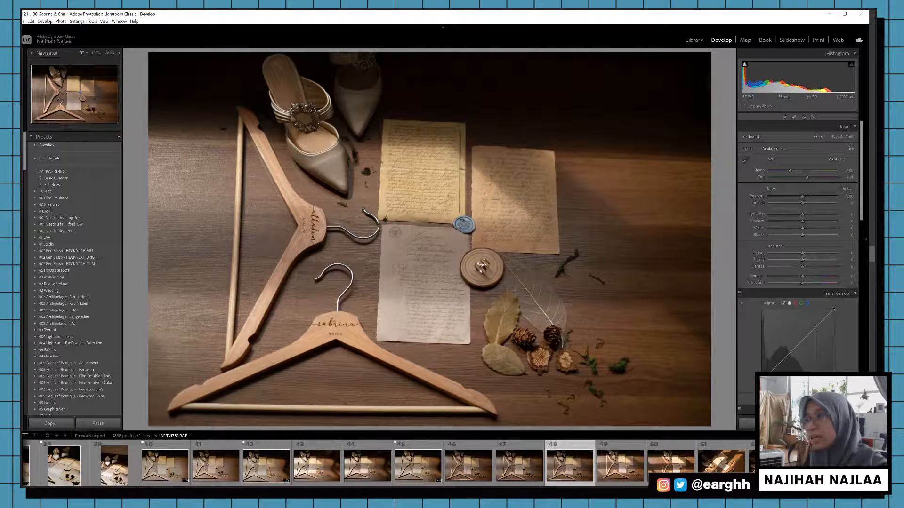
{"action": "key", "text": "ctrl+shift+v"}
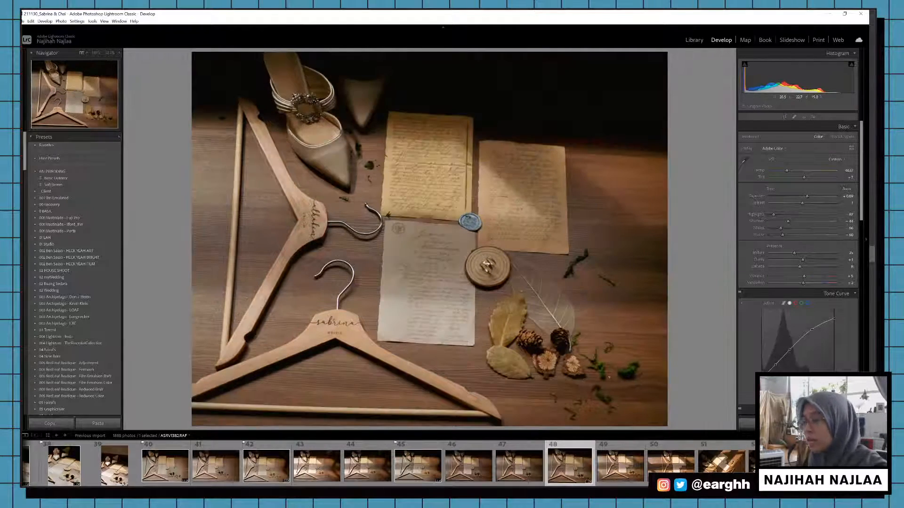
{"action": "key", "text": "r"}
{"action": "left_click_drag", "start_coordinate": [684, 373], "coordinate": [684, 372]}
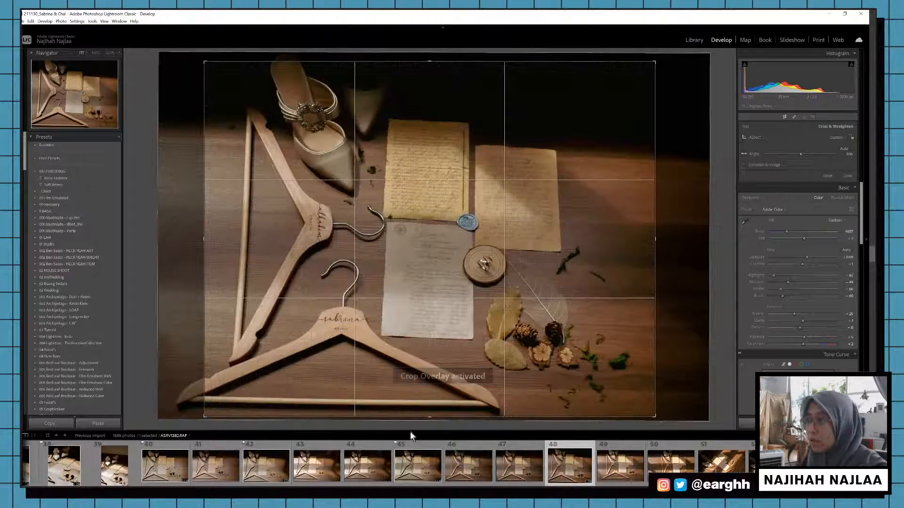
{"action": "left_click_drag", "start_coordinate": [201, 392], "coordinate": [179, 392]}
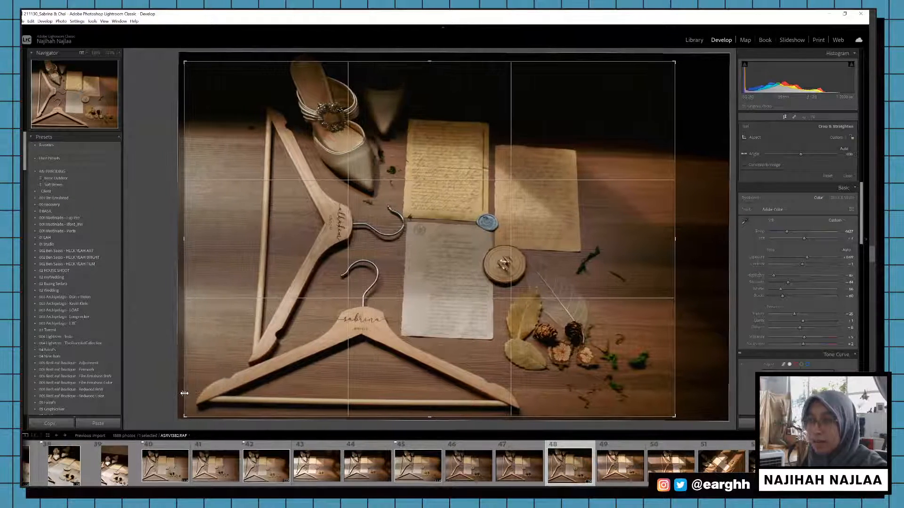
{"action": "key", "text": "d"}
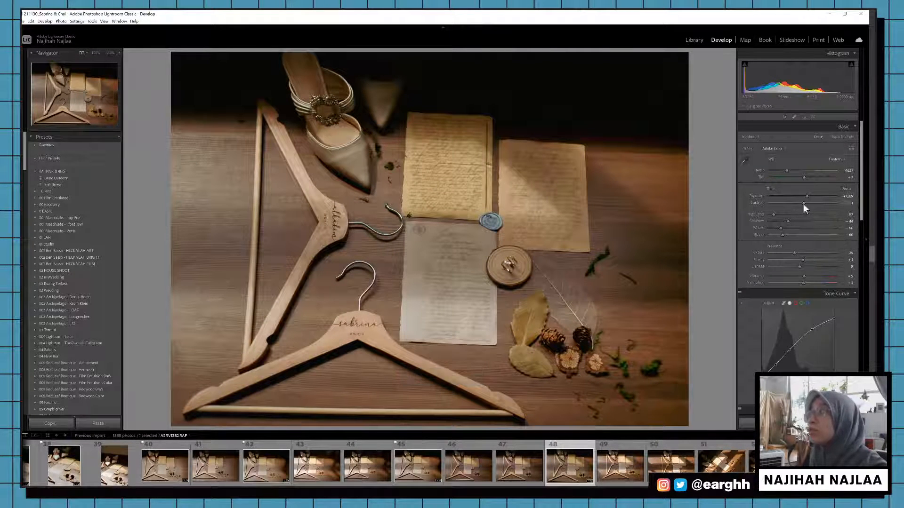
Step: Slightly raise the exposure and contrast of ASRV1382 and flag it as a pick
{"action": "left_click_drag", "start_coordinate": [803, 204], "coordinate": [809, 196]}
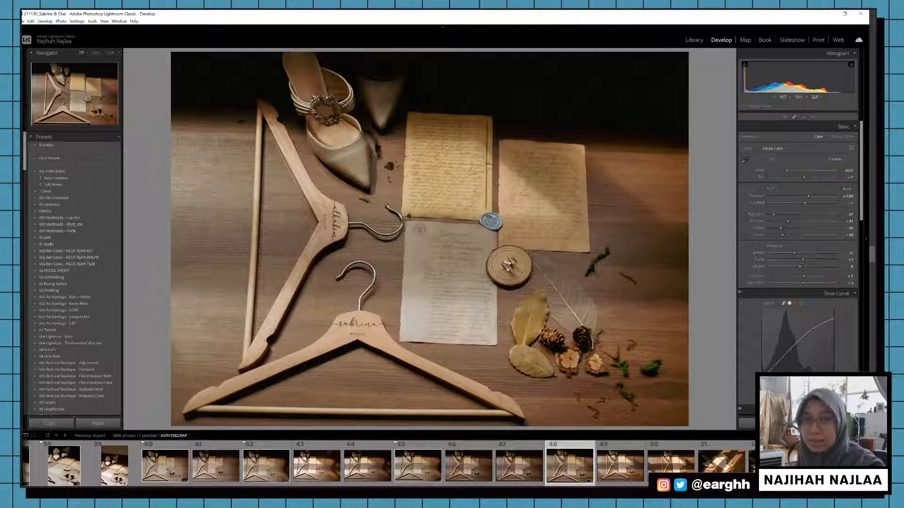
{"action": "left_click", "coordinate": [612, 470]}
{"action": "key", "text": "p"}
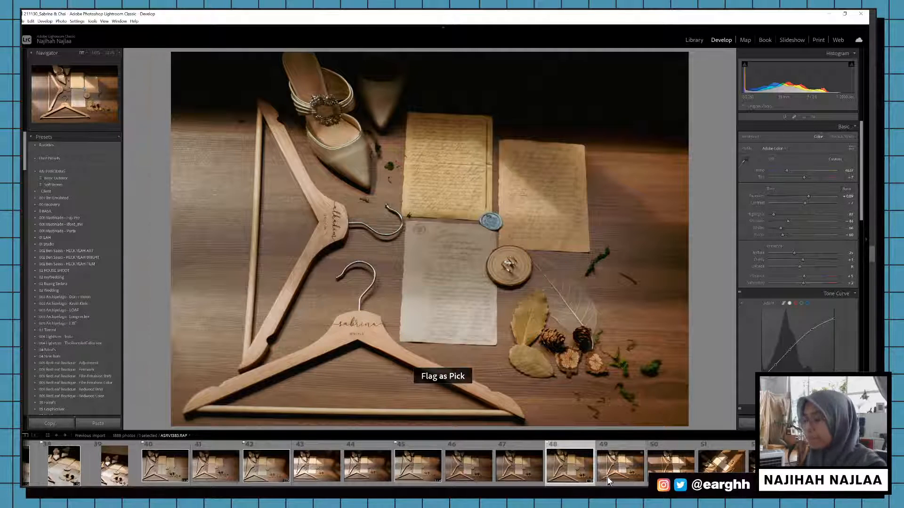
{"action": "key", "text": "y"}
{"action": "key", "text": "y"}
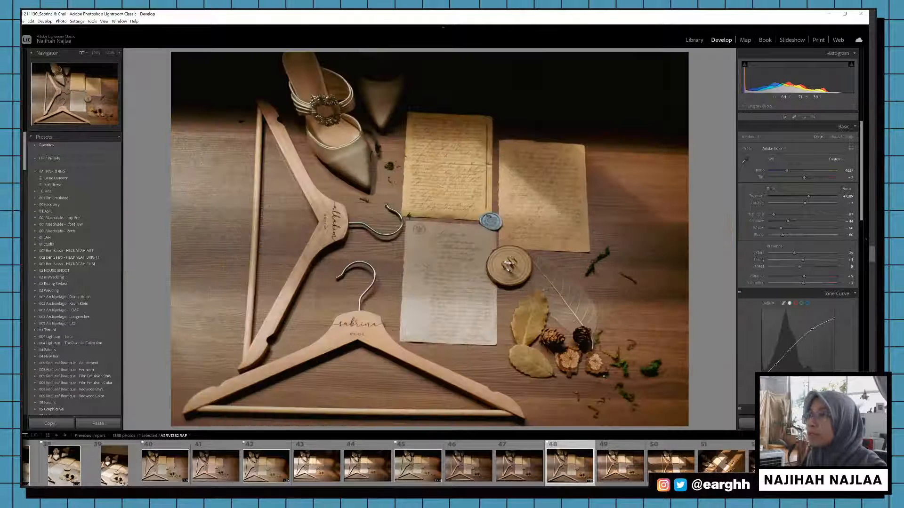
Step: Skip ASRV1386 and paste the copied settings onto the diagonally framed flat-lay ASRV1387
{"action": "left_click", "coordinate": [670, 466]}
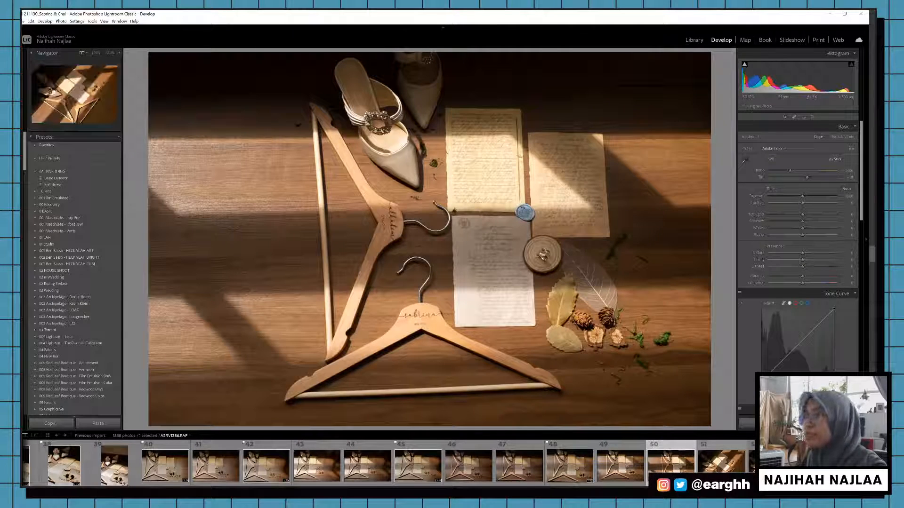
{"action": "left_click", "coordinate": [721, 465]}
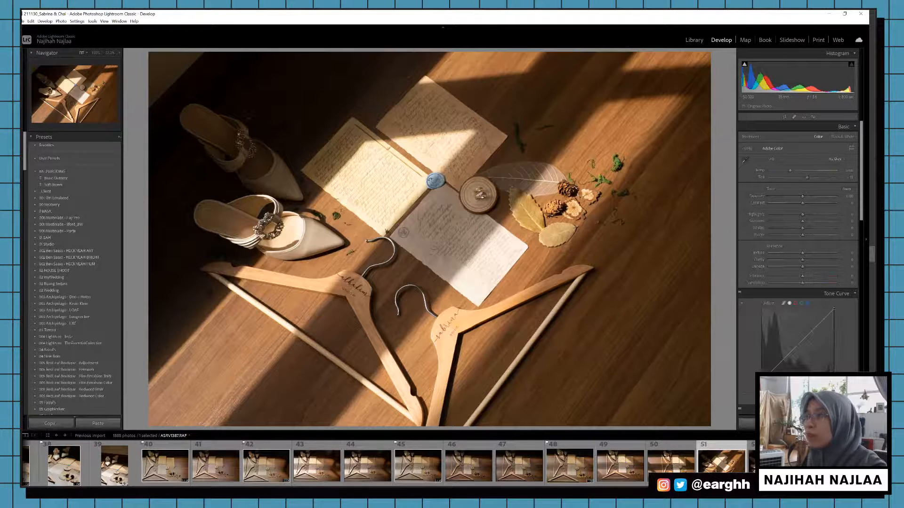
{"action": "key", "text": "ctrl+shift+v"}
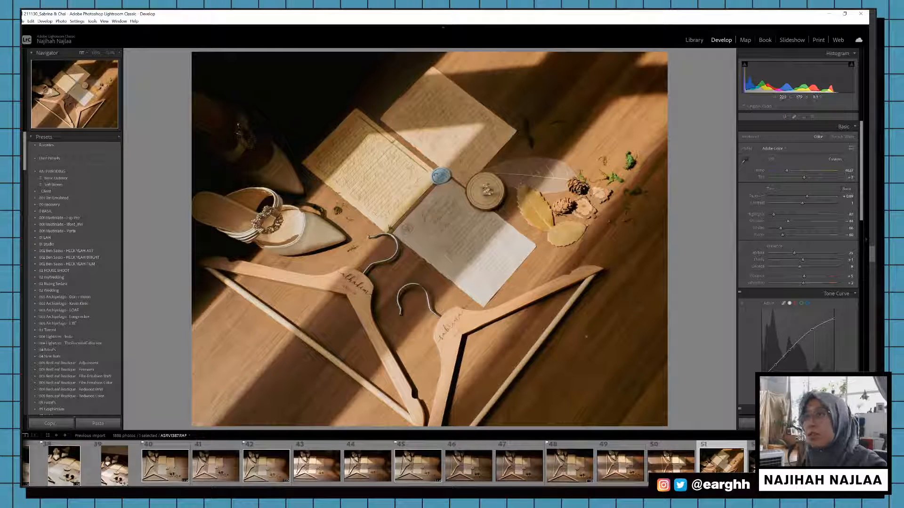
Step: Fine-tune the exposure of ASRV1387 and flag it as a pick
{"action": "left_click_drag", "start_coordinate": [807, 197], "coordinate": [807, 197]}
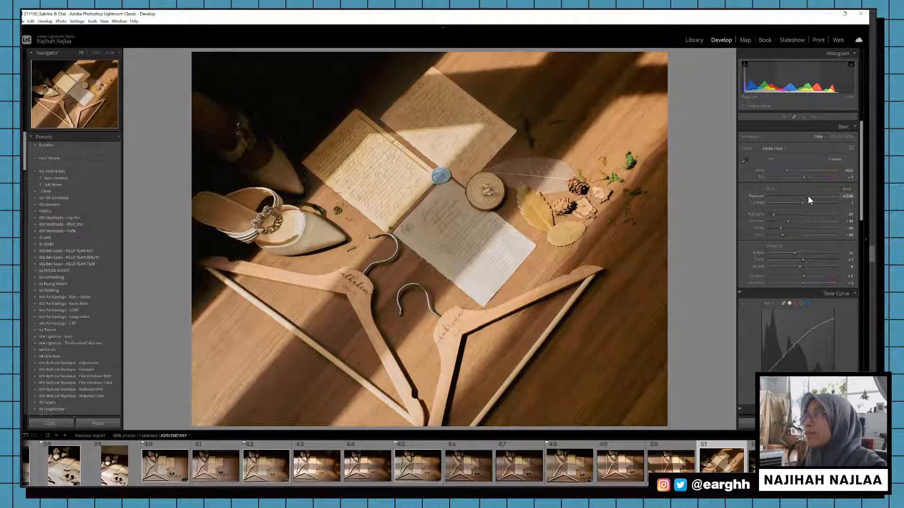
{"action": "key", "text": "Left"}
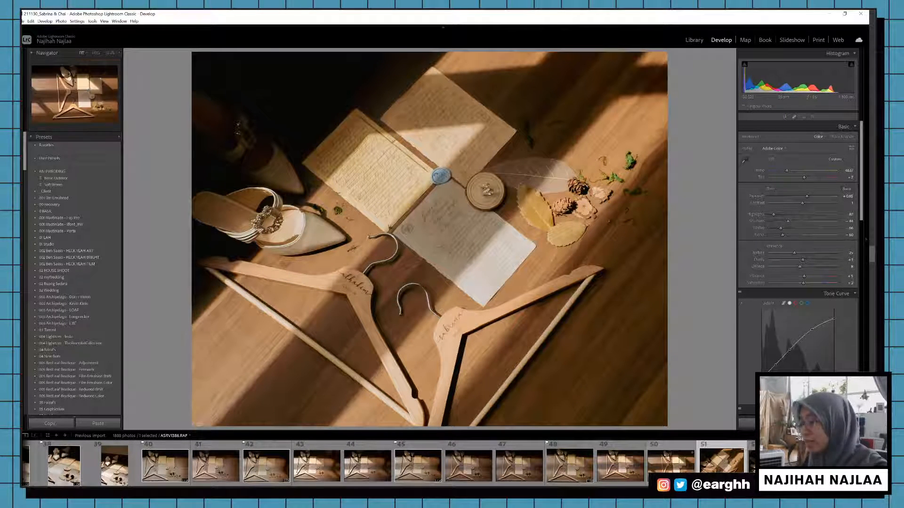
{"action": "key", "text": "p"}
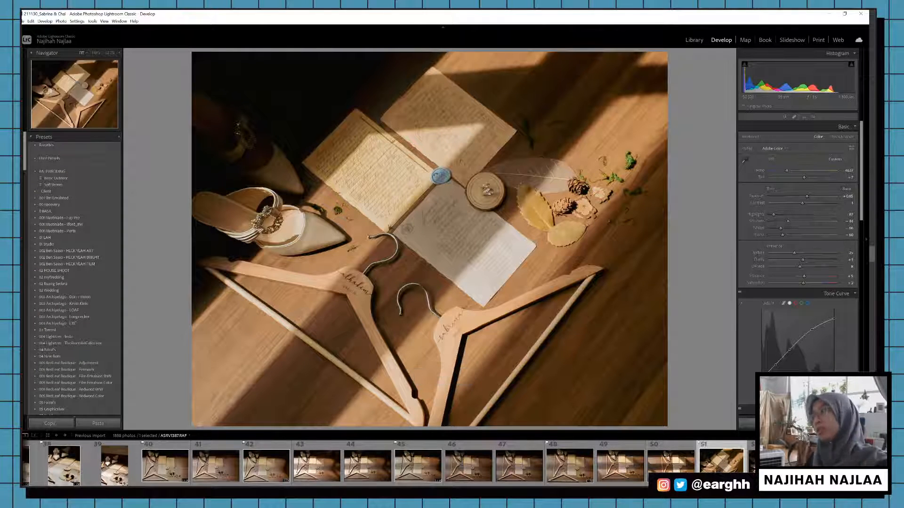
Step: Paste the copied settings onto the diagonal flat-lays ASRV1389 and ASRV1391 and flag both as picks
{"action": "scroll", "coordinate": [369, 484], "scroll_direction": "down", "scroll_amount": 5}
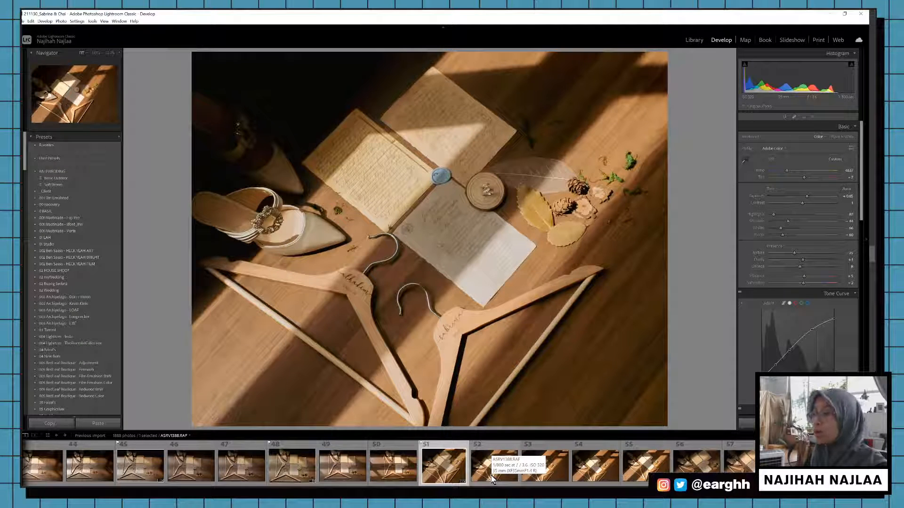
{"action": "left_click", "coordinate": [544, 467]}
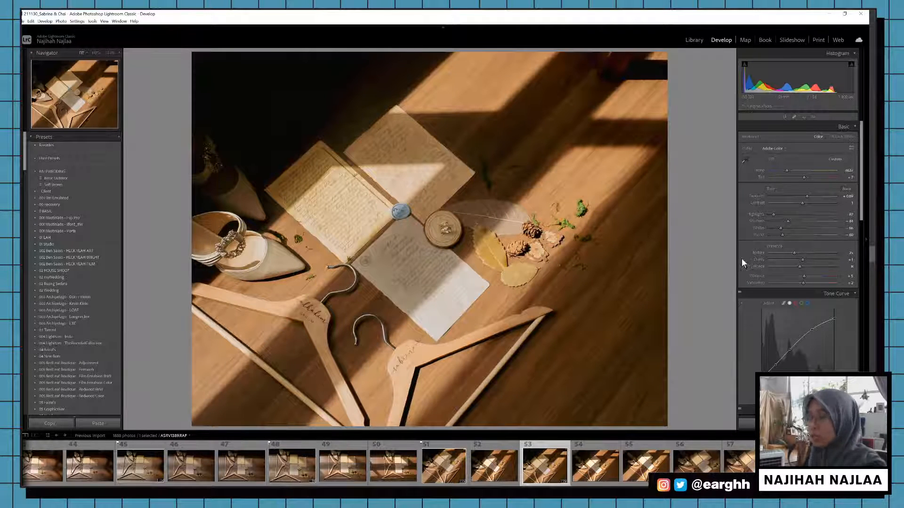
{"action": "left_click", "coordinate": [644, 475]}
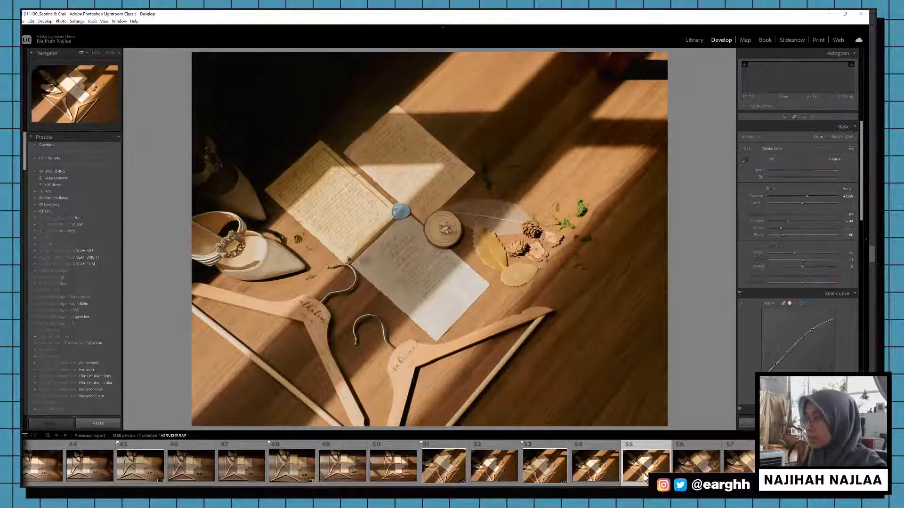
{"action": "key", "text": "ctrl+shift+v"}
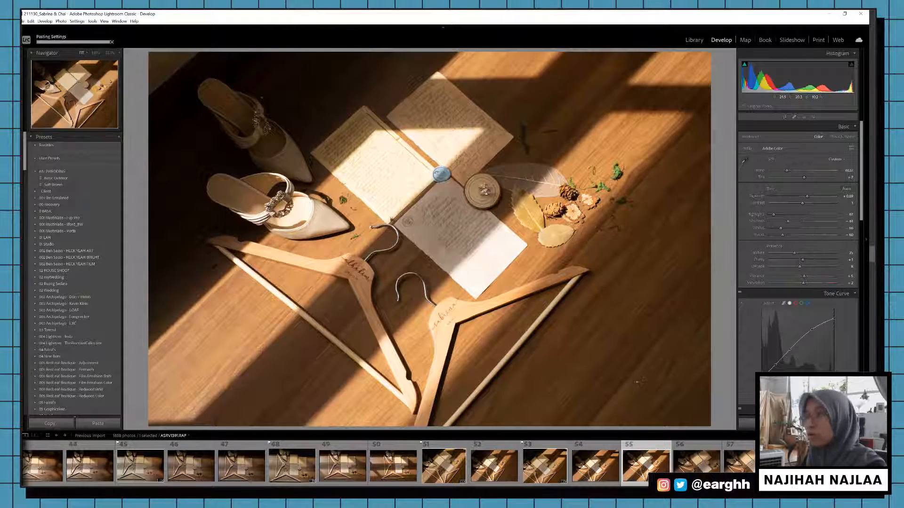
{"action": "key", "text": "p"}
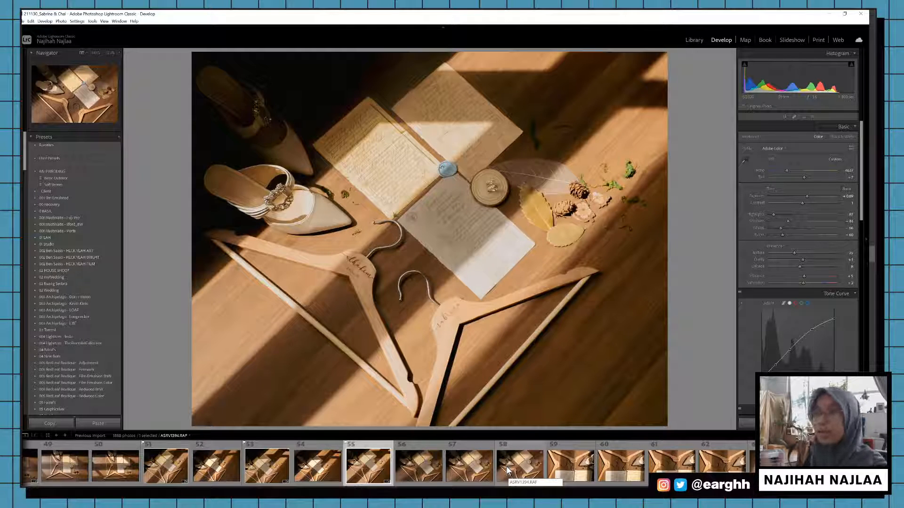
Step: Paste the copied settings onto the hanger close-up ASRV1395 and flag it as a pick
{"action": "left_click", "coordinate": [567, 467]}
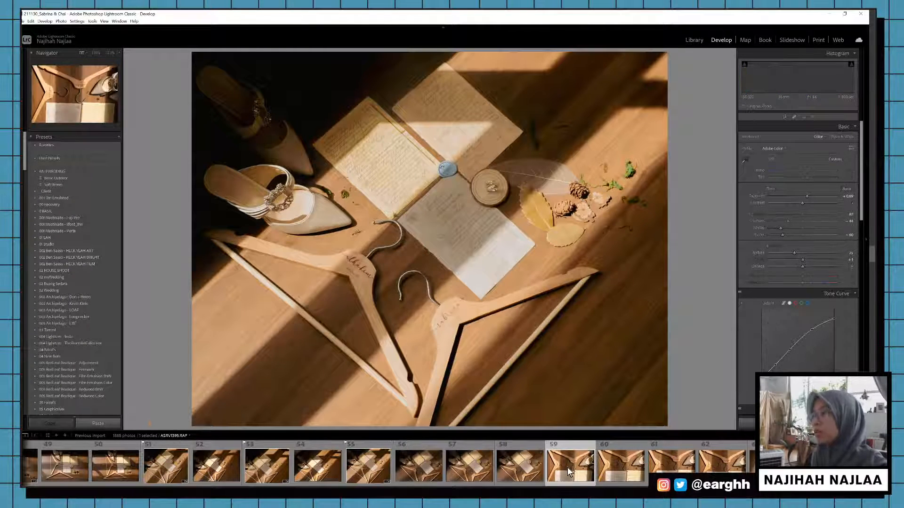
{"action": "key", "text": "ctrl+shift+v"}
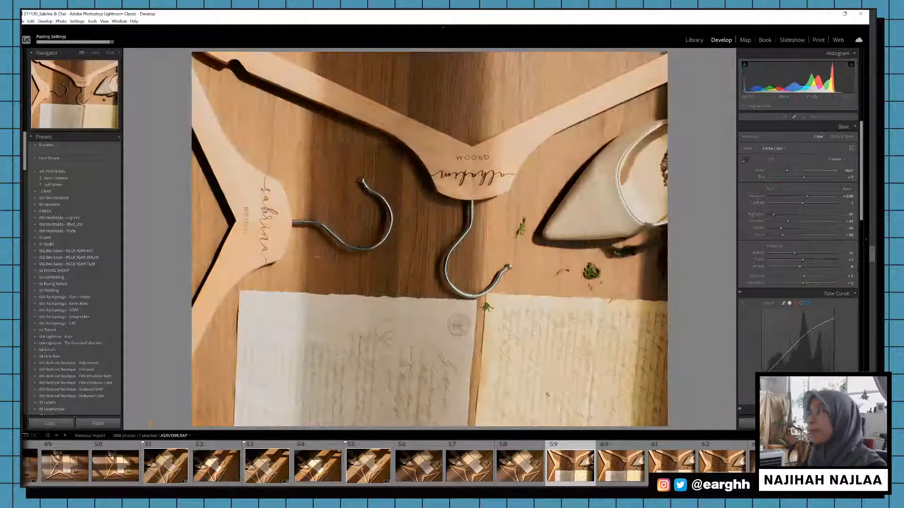
{"action": "key", "text": "p"}
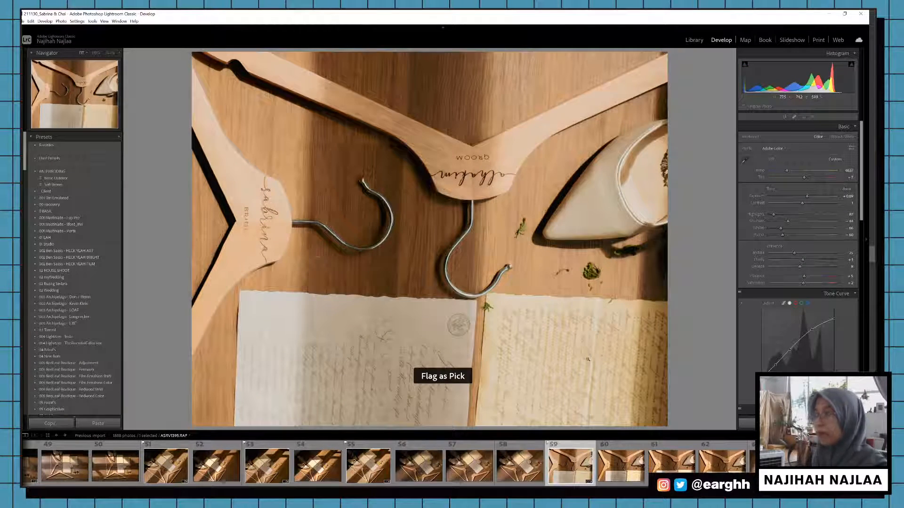
Step: Widen the crop of ASRV1395 to take in the shoe's jewelled buckle and the full edge of the yellow letter
{"action": "key", "text": "r"}
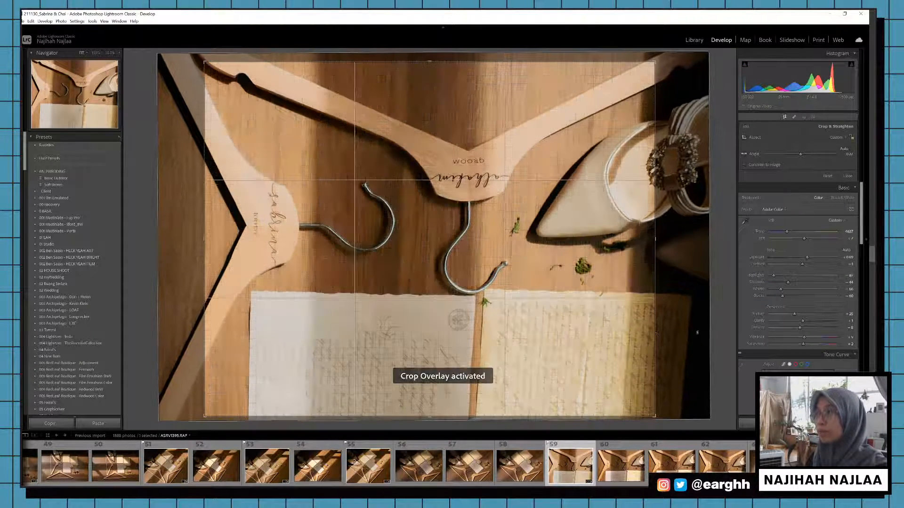
{"action": "left_click_drag", "start_coordinate": [655, 330], "coordinate": [679, 325]}
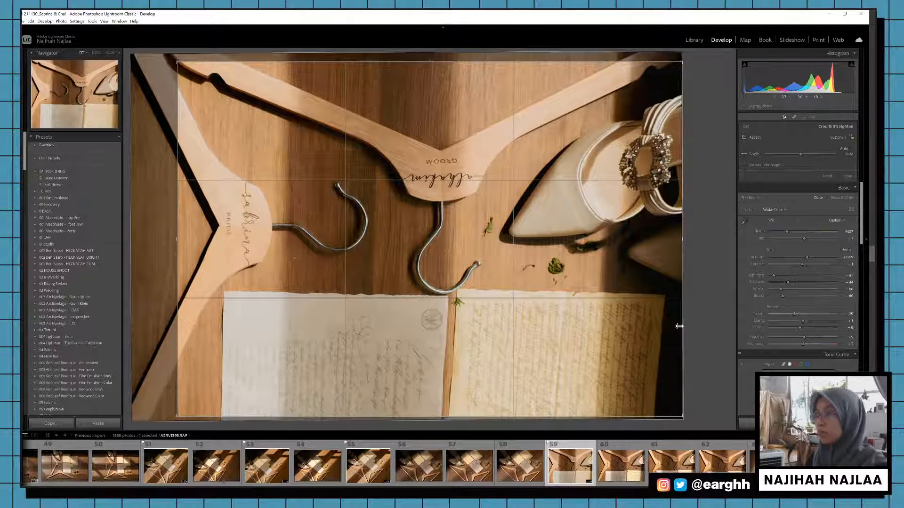
{"action": "key", "text": "d"}
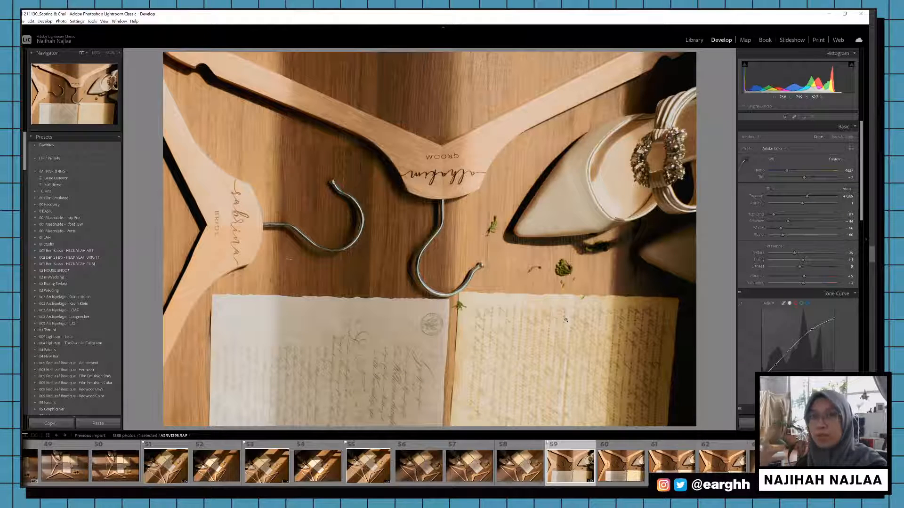
Step: Straighten the hanger close-up ASRV1397, widen its crop to include more of the scene around the bride's hanger, and flag it as a pick
{"action": "left_click", "coordinate": [668, 462]}
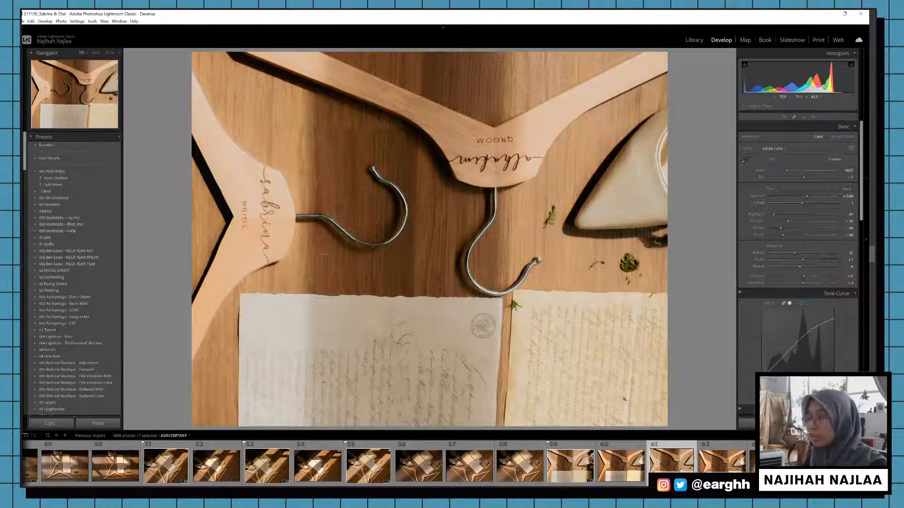
{"action": "key", "text": "r"}
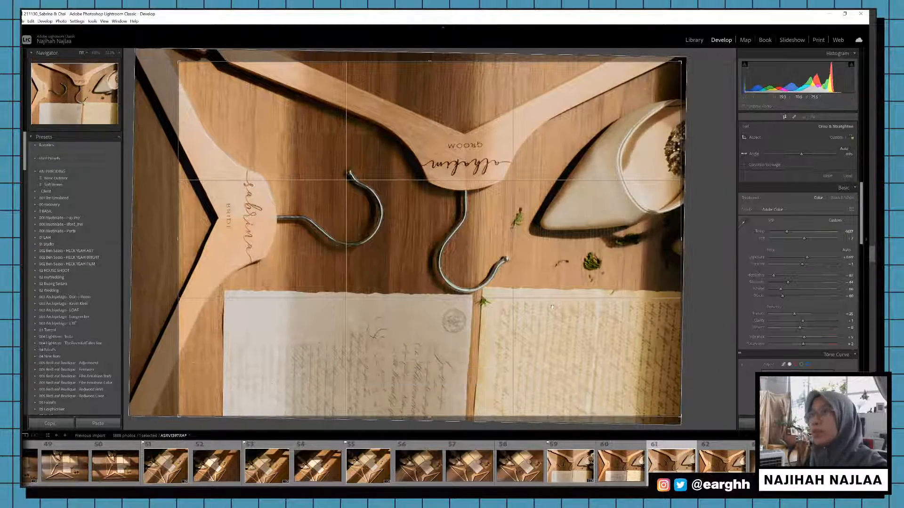
{"action": "left_click_drag", "start_coordinate": [698, 261], "coordinate": [700, 257]}
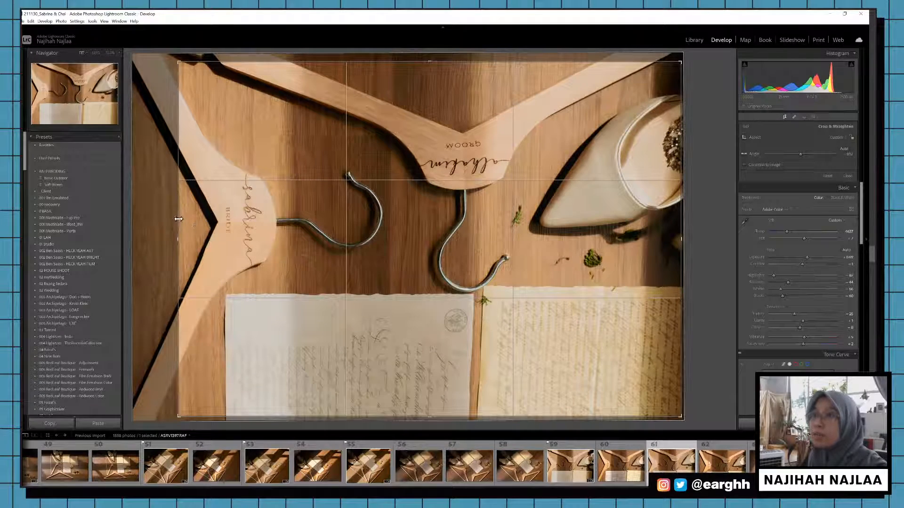
{"action": "left_click_drag", "start_coordinate": [178, 220], "coordinate": [167, 220]}
{"action": "key", "text": "d"}
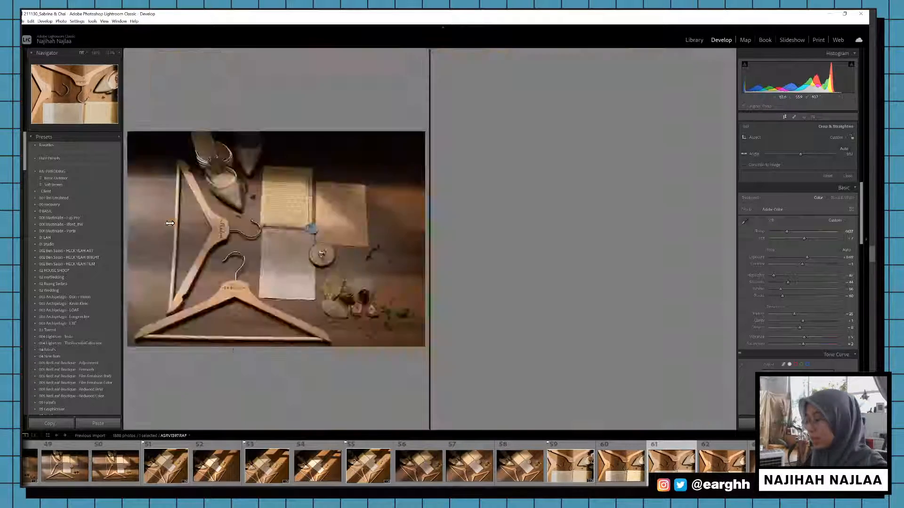
{"action": "key", "text": "p"}
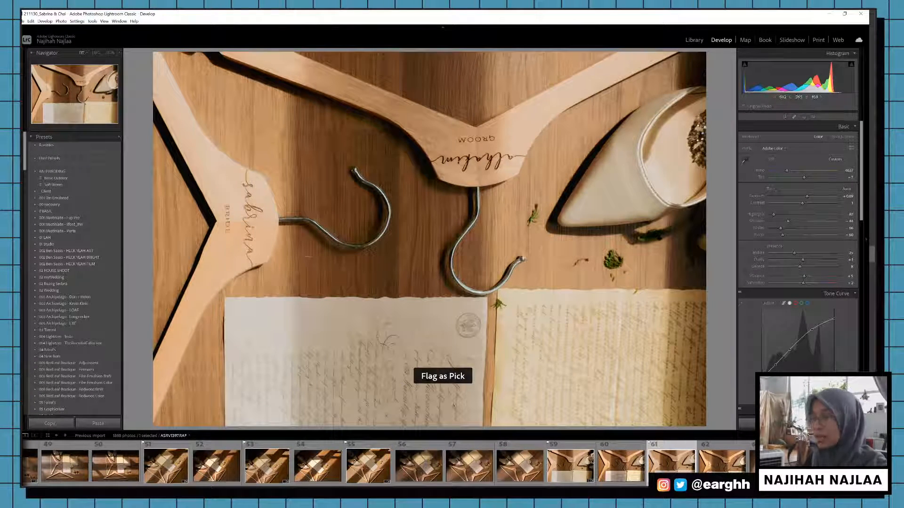
Step: Paste the copied settings onto the flat-lay ASRV1399, rotate it counterclockwise to portrait and flag it as a pick
{"action": "left_click", "coordinate": [720, 463]}
{"action": "key", "text": "Right"}
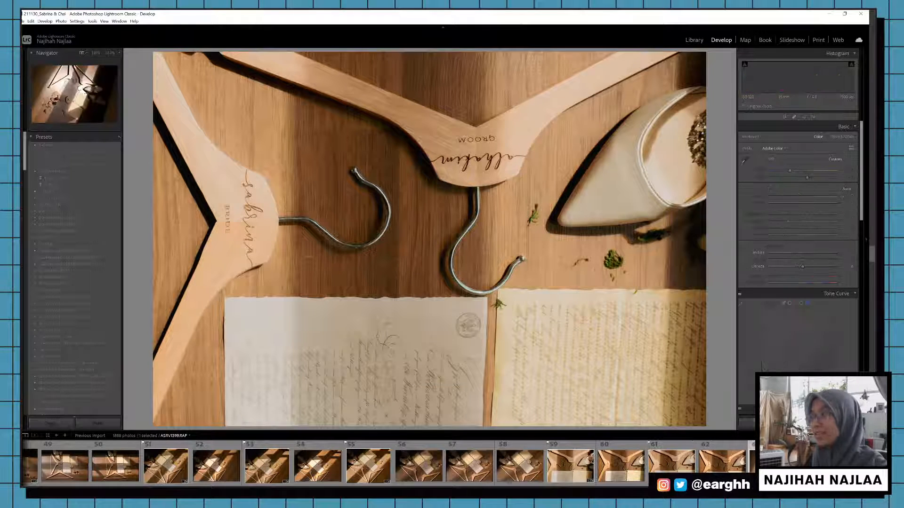
{"action": "key", "text": "ctrl+shift+v"}
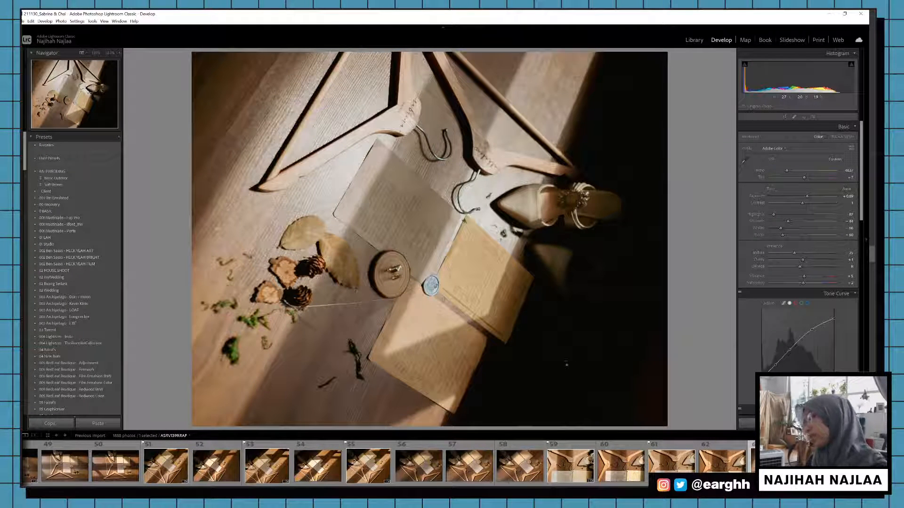
{"action": "key", "text": "ctrl+bracketleft"}
{"action": "key", "text": "p"}
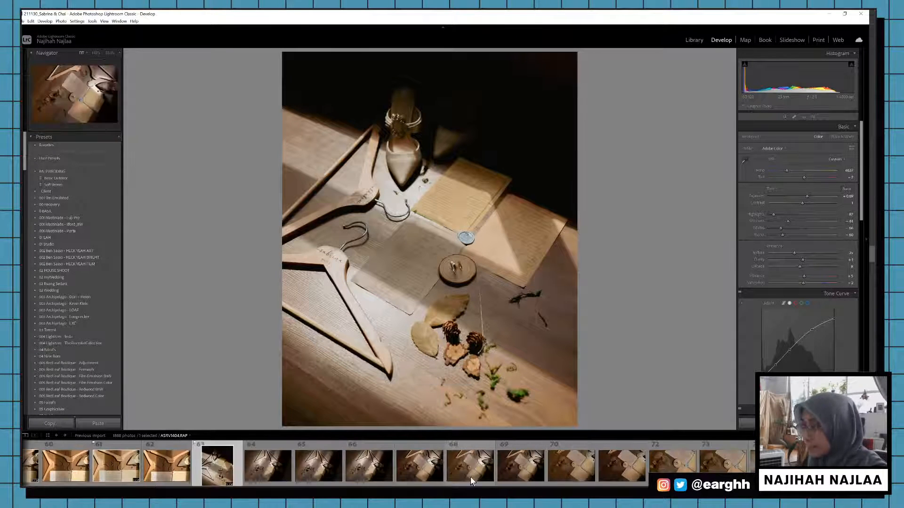
Step: Rotate the flat-lay ASRV1403 counterclockwise to portrait and paste the copied settings onto it
{"action": "left_click", "coordinate": [431, 472]}
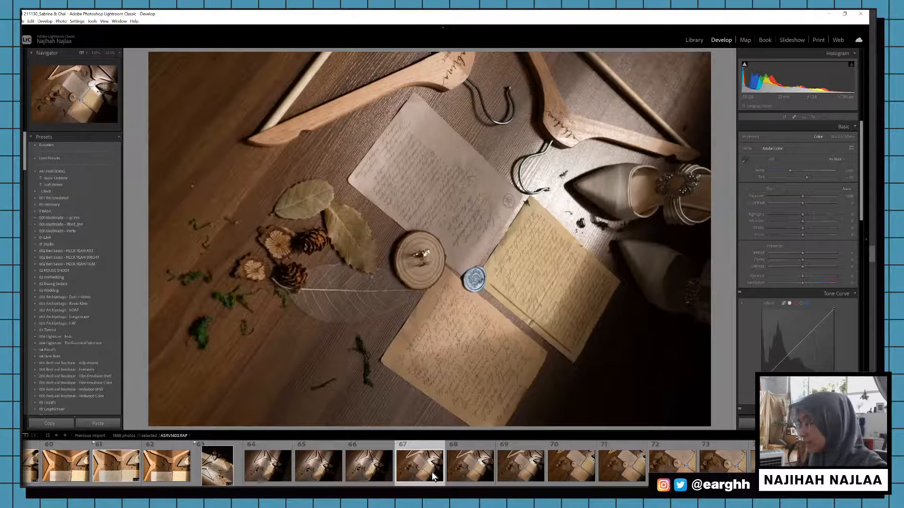
{"action": "key", "text": "ctrl+bracketleft"}
{"action": "key", "text": "ctrl+shift+v"}
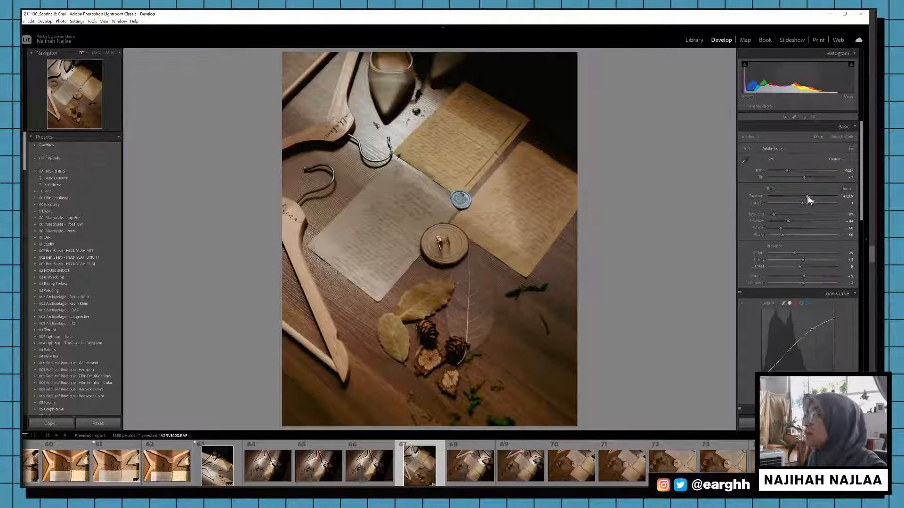
Step: Raise exposure, contrast and vibrance and lower dehaze on ASRV1403, and flag it as a pick
{"action": "left_click_drag", "start_coordinate": [807, 196], "coordinate": [806, 204]}
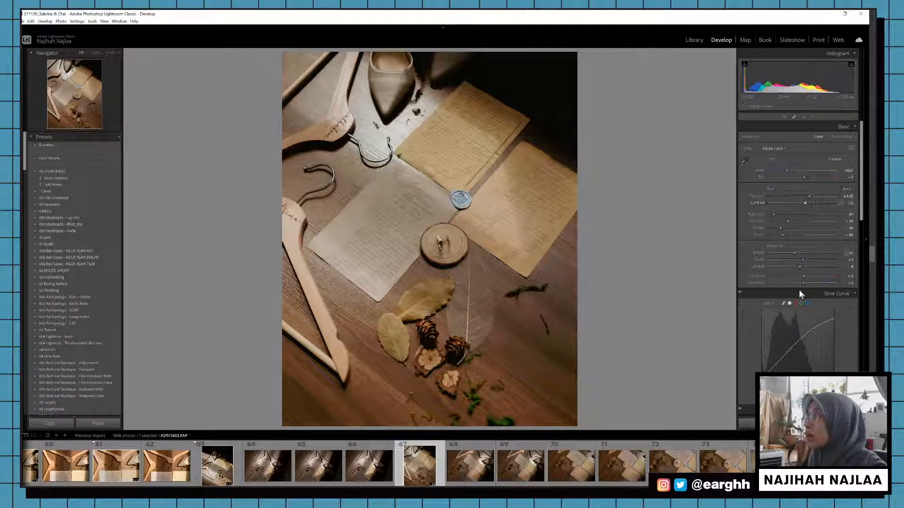
{"action": "left_click_drag", "start_coordinate": [803, 276], "coordinate": [789, 266]}
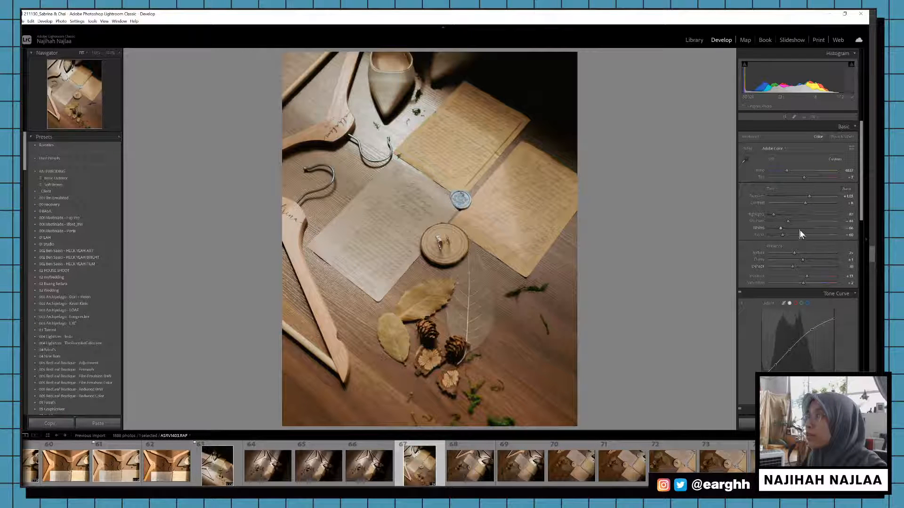
{"action": "left_click_drag", "start_coordinate": [806, 203], "coordinate": [809, 202]}
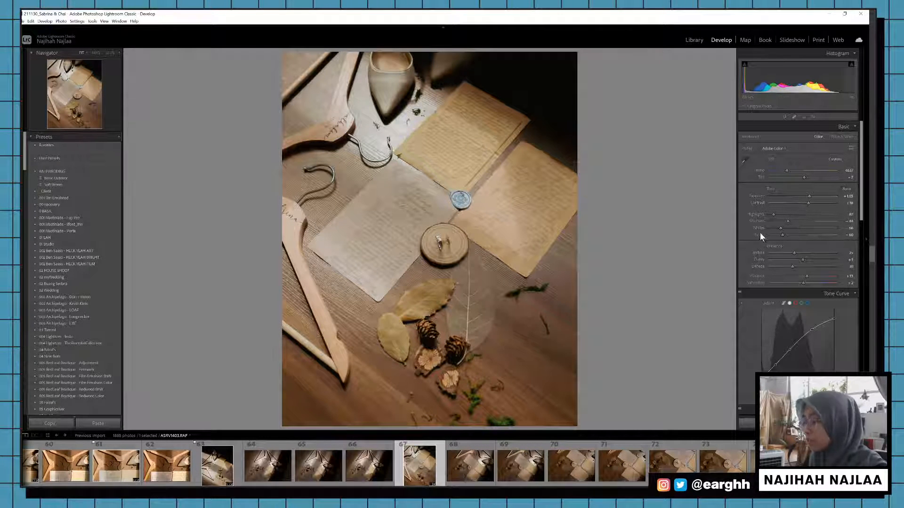
{"action": "key", "text": "p"}
Step: Paste the copied settings onto the portrait flat-lay ASRV1407 and flag it as a pick
{"action": "left_click", "coordinate": [474, 477]}
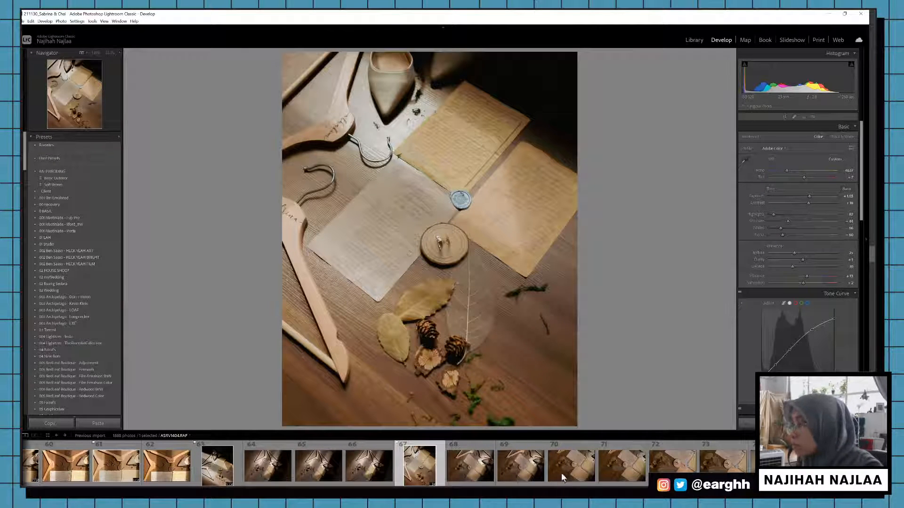
{"action": "left_click", "coordinate": [637, 464]}
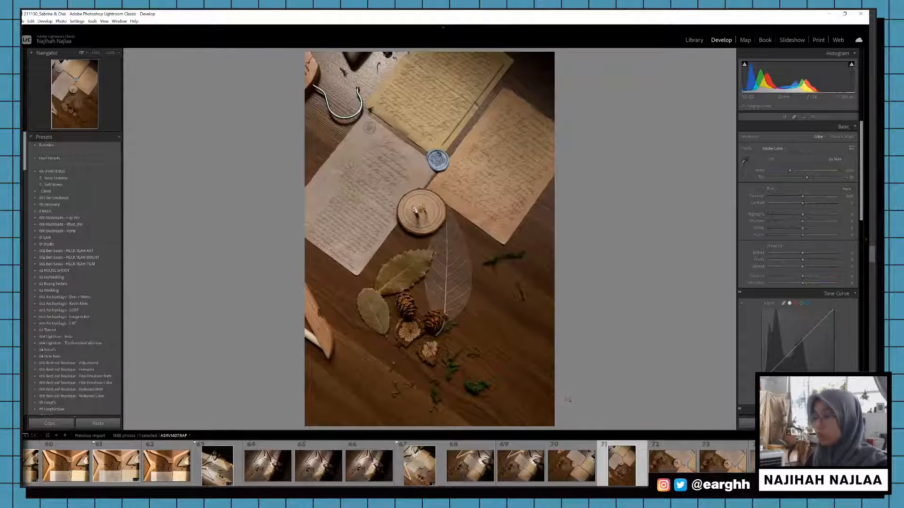
{"action": "key", "text": "ctrl+shift+v"}
{"action": "key", "text": "p"}
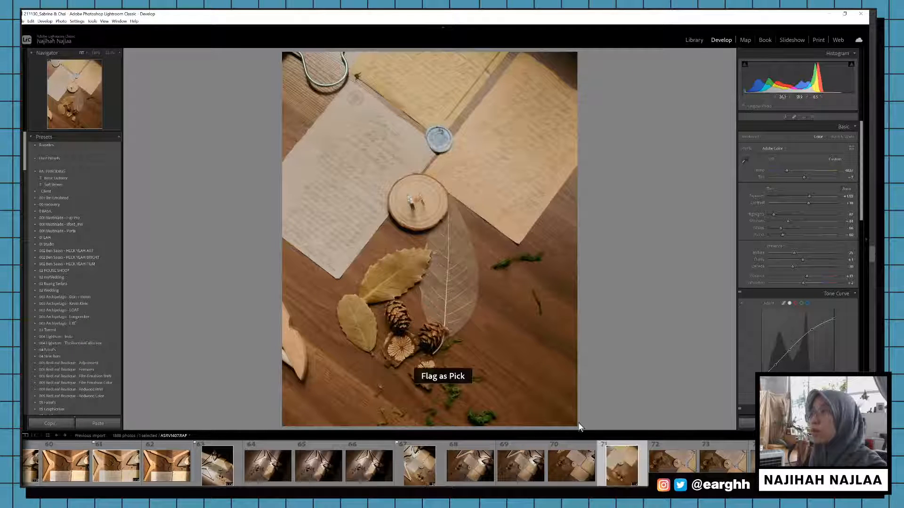
Step: Tighten the crop of ASRV1407 around the letters, ring stand and leaves, cutting away the empty wood below, and keep it flagged as a pick
{"action": "key", "text": "r"}
{"action": "left_click_drag", "start_coordinate": [436, 331], "coordinate": [459, 343]}
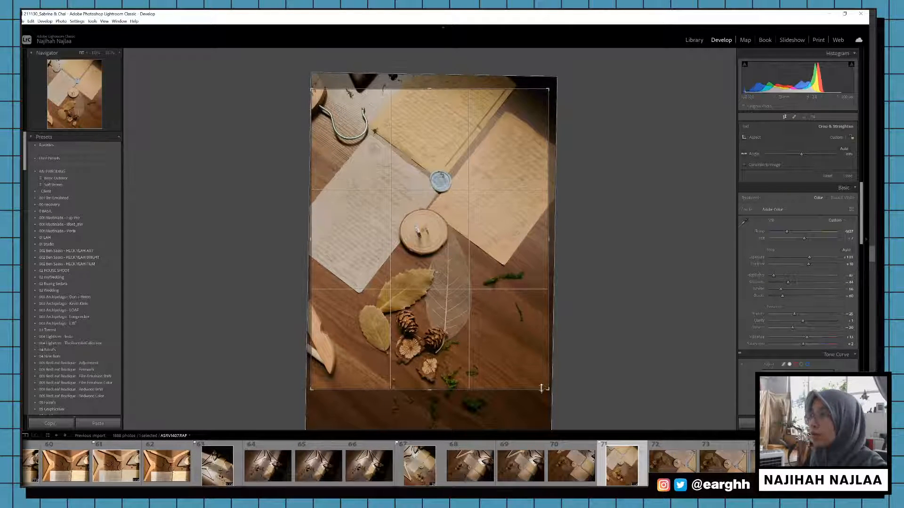
{"action": "left_click_drag", "start_coordinate": [542, 389], "coordinate": [523, 368]}
{"action": "key", "text": "Return"}
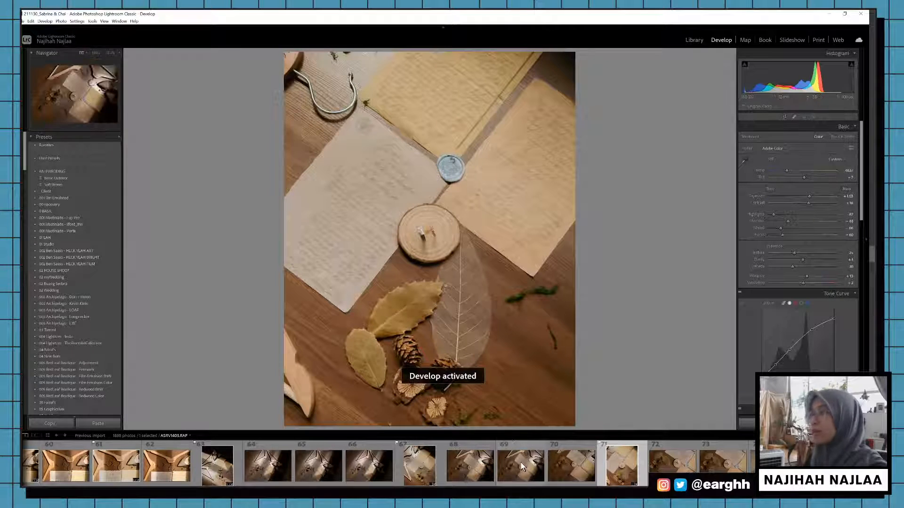
{"action": "key", "text": "p"}
Step: Rotate the bridal shoe photo ASRV1414 counterclockwise to portrait and paste the copied settings onto it
{"action": "left_click", "coordinate": [773, 466]}
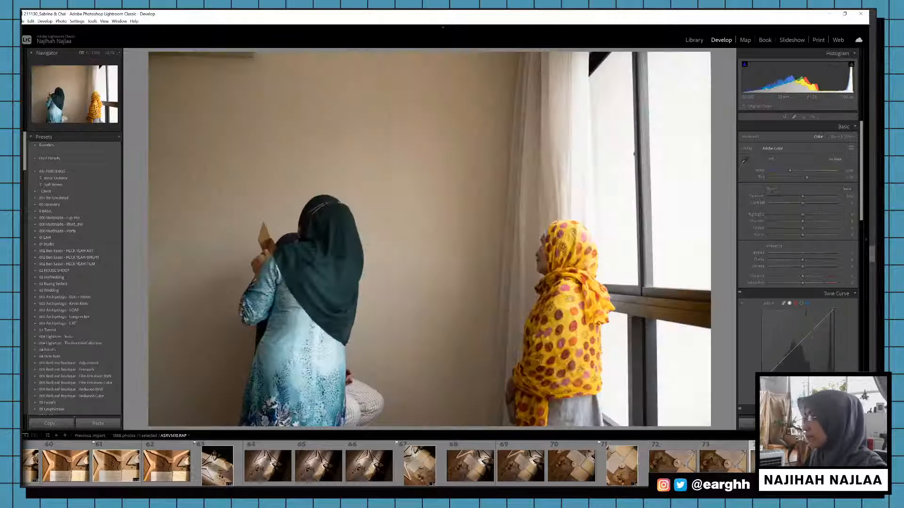
{"action": "scroll", "coordinate": [579, 467], "scroll_direction": "down", "scroll_amount": 5}
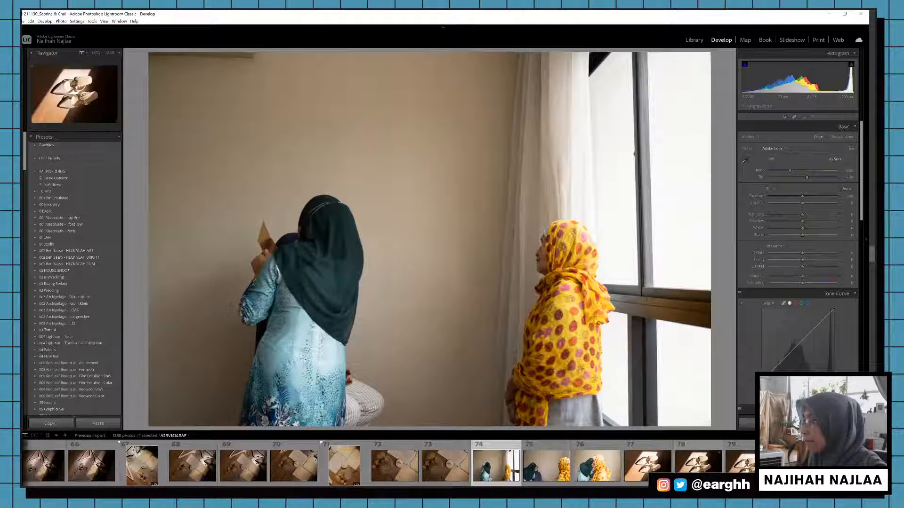
{"action": "left_click", "coordinate": [697, 465]}
{"action": "key", "text": "ctrl+bracketleft"}
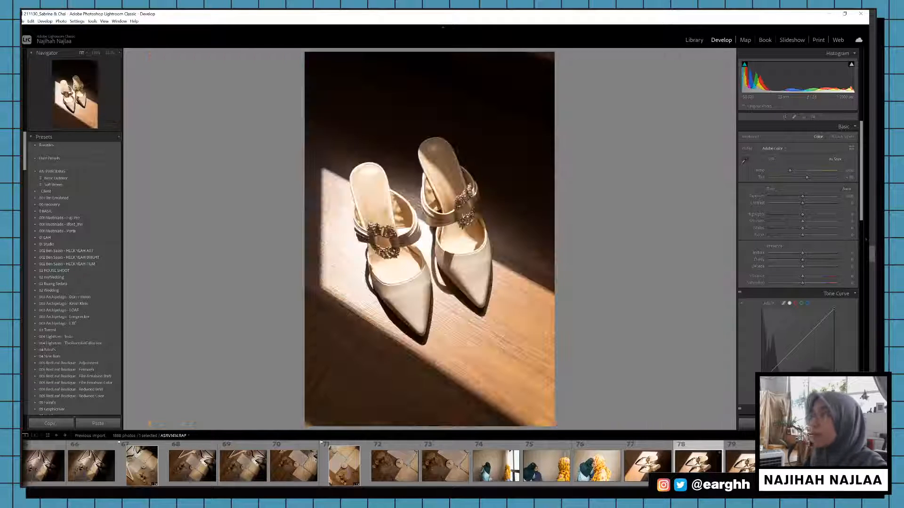
{"action": "key", "text": "ctrl+shift+v"}
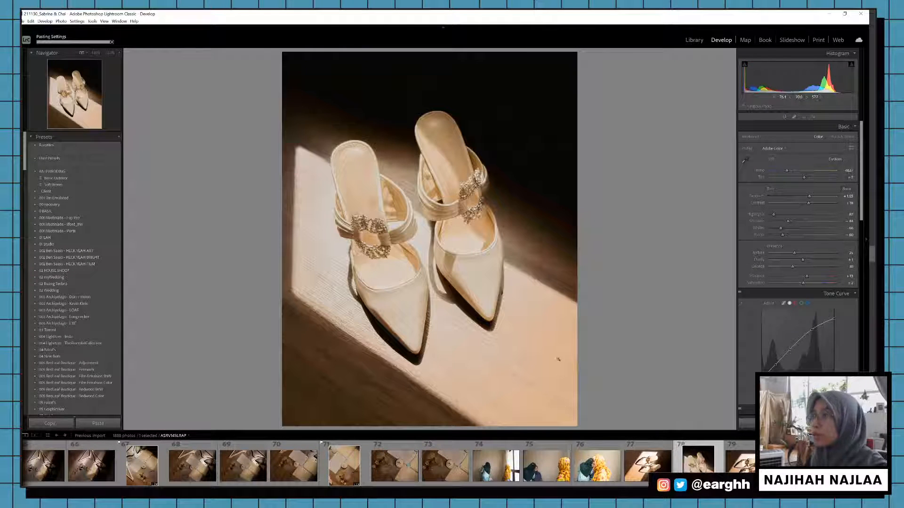
Step: Lower the exposure of the shoe photo ASRV1414 slightly and flag it as a pick
{"action": "left_click_drag", "start_coordinate": [809, 197], "coordinate": [807, 197]}
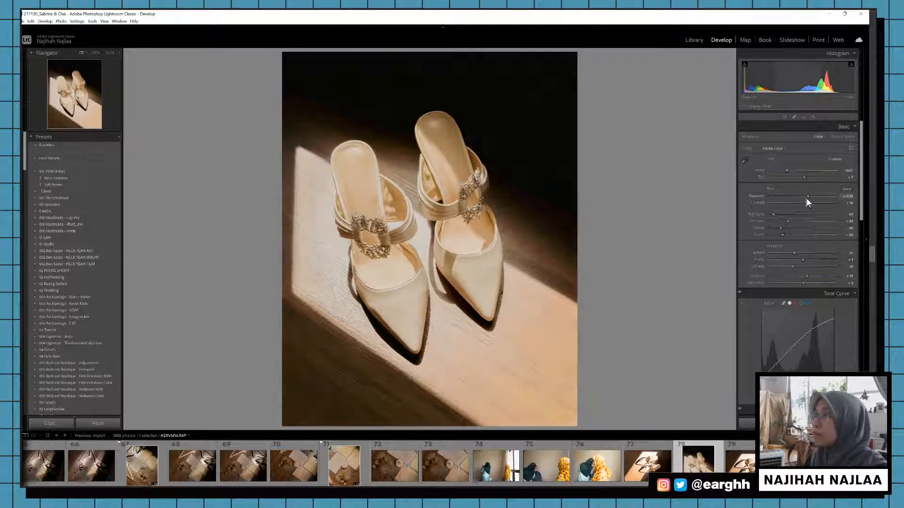
{"action": "key", "text": "p"}
Step: Copy the develop settings of the edited shoe photo ASRV1414
{"action": "scroll", "coordinate": [383, 471], "scroll_direction": "down", "scroll_amount": 4}
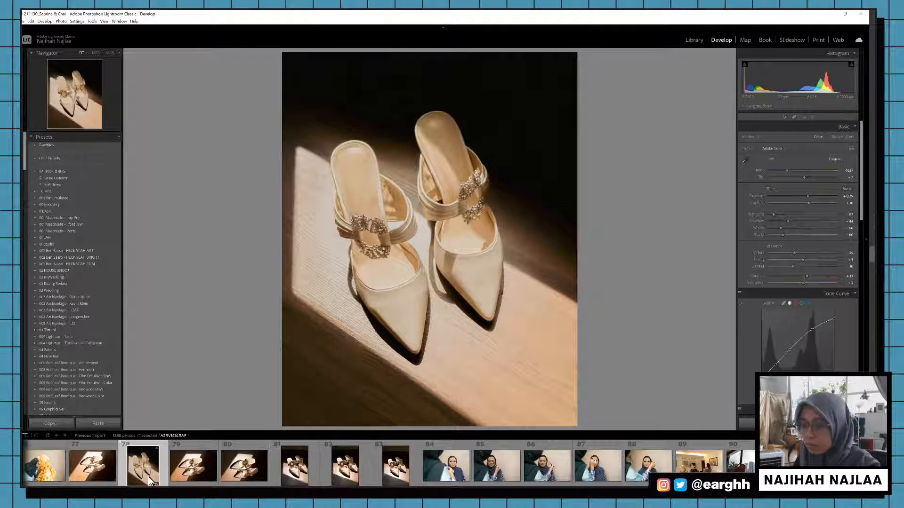
{"action": "key", "text": "ctrl+shift+c"}
{"action": "key", "text": "Return"}
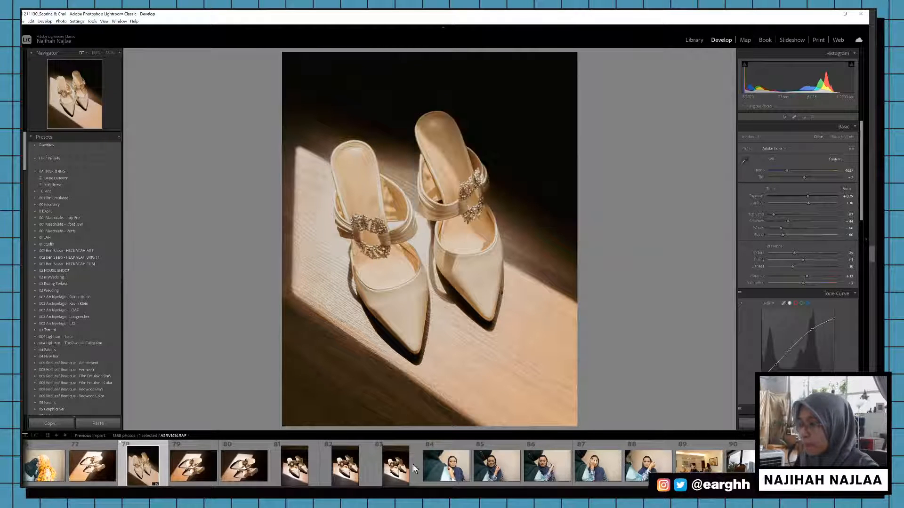
Step: Skip the living-room photo and paste the copied settings onto the window view with the hanging garment, ASRV1427
{"action": "left_click", "coordinate": [688, 469]}
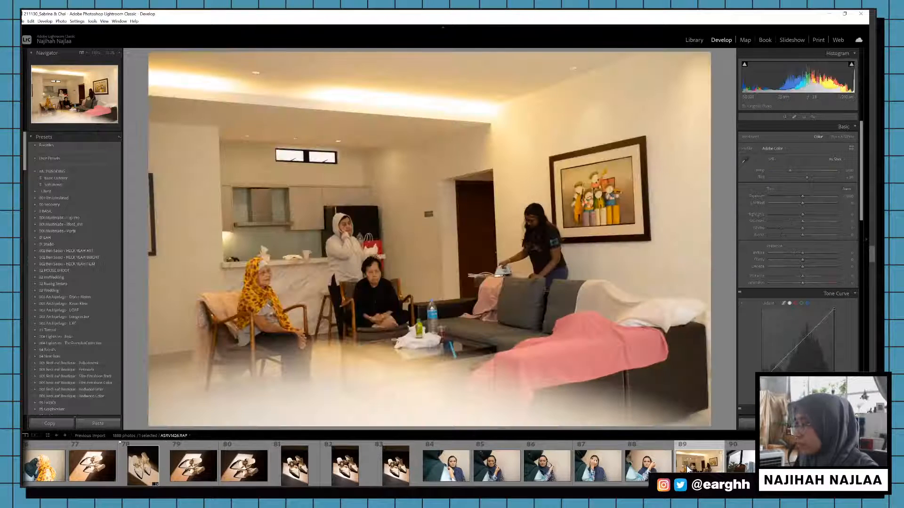
{"action": "left_click", "coordinate": [699, 466]}
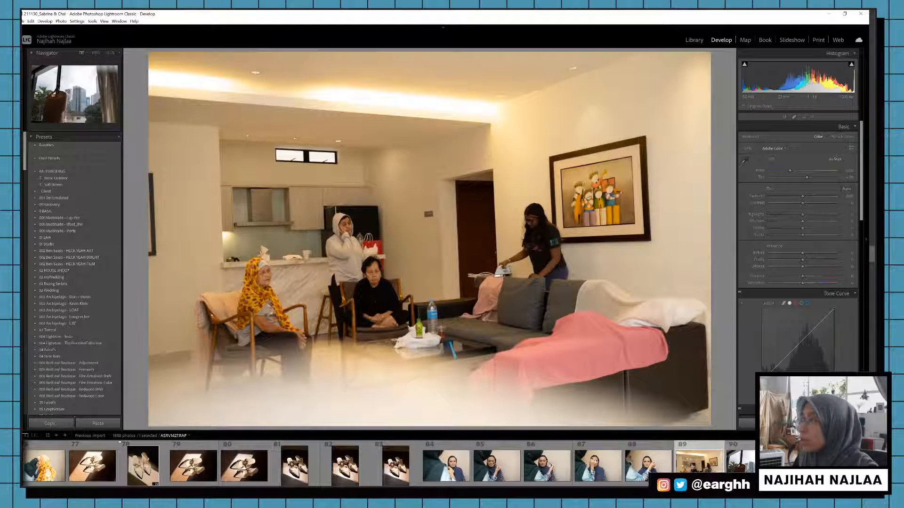
{"action": "left_click", "coordinate": [737, 466]}
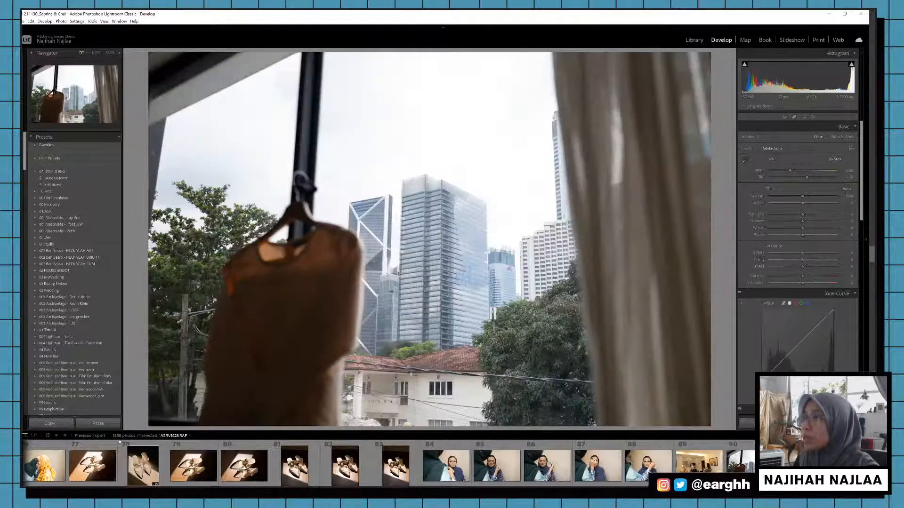
{"action": "key", "text": "ctrl+shift+v"}
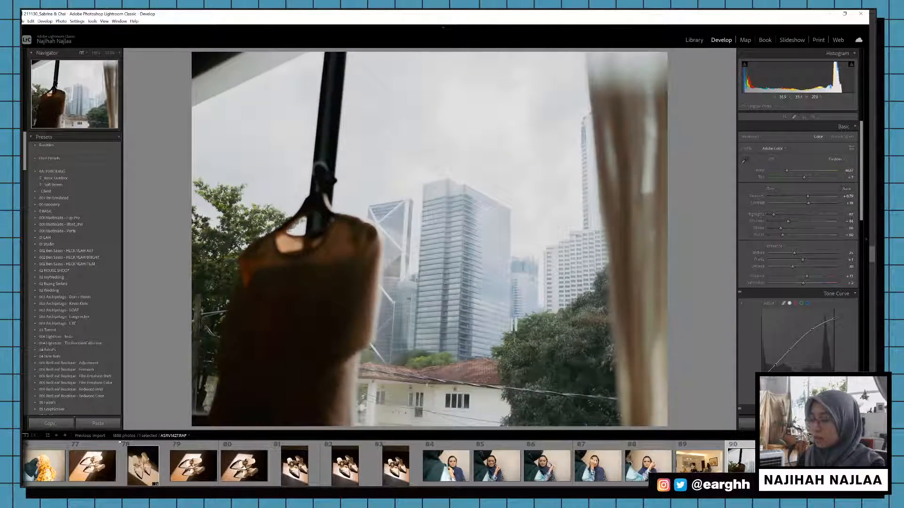
Step: Straighten ASRV1427, trim its crop to a wider format around the garment and buildings, and flag it as a pick
{"action": "key", "text": "r"}
{"action": "left_click_drag", "start_coordinate": [705, 266], "coordinate": [683, 391]}
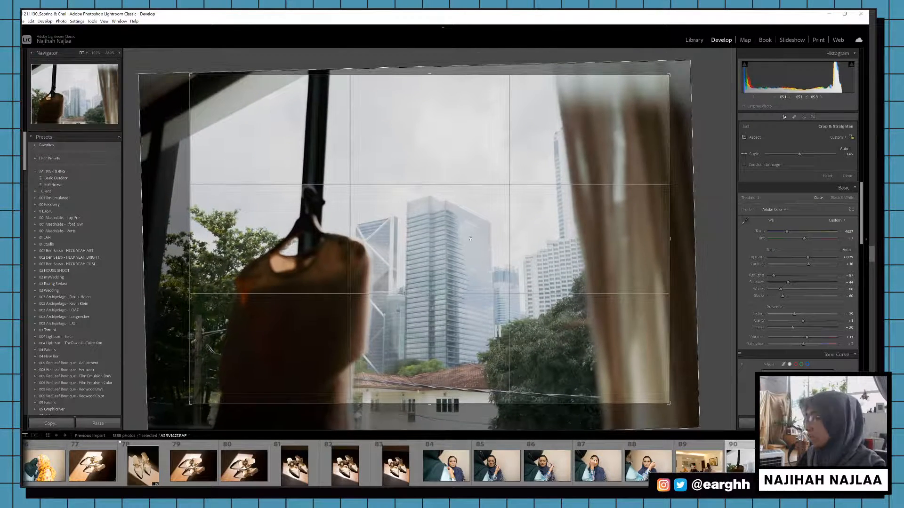
{"action": "left_click_drag", "start_coordinate": [442, 82], "coordinate": [442, 95]}
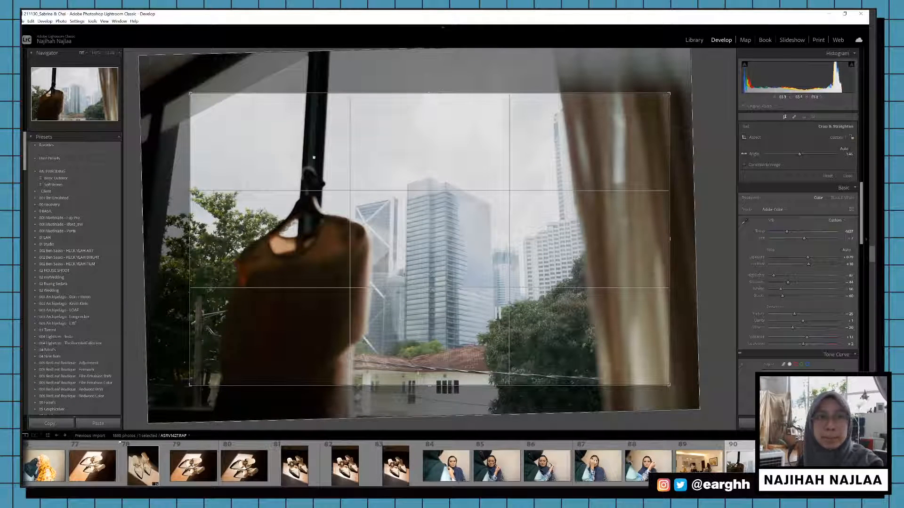
{"action": "key", "text": "d"}
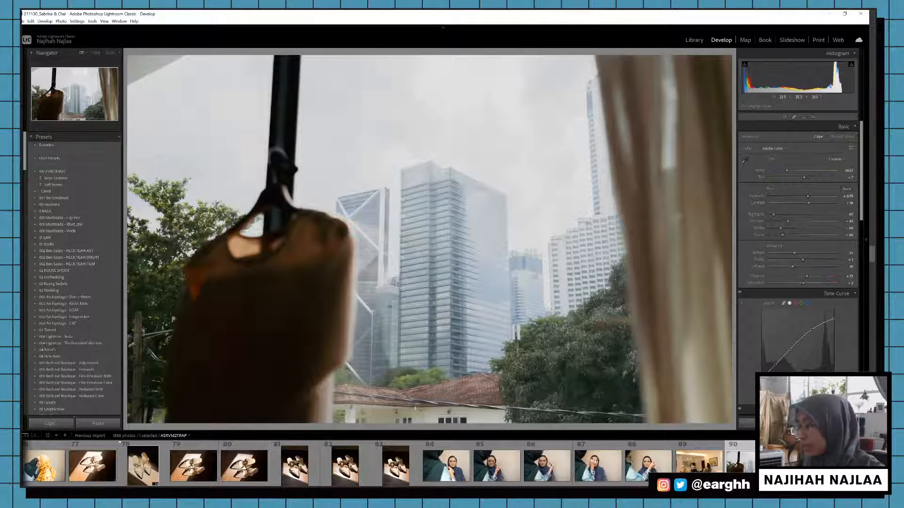
{"action": "key", "text": "p"}
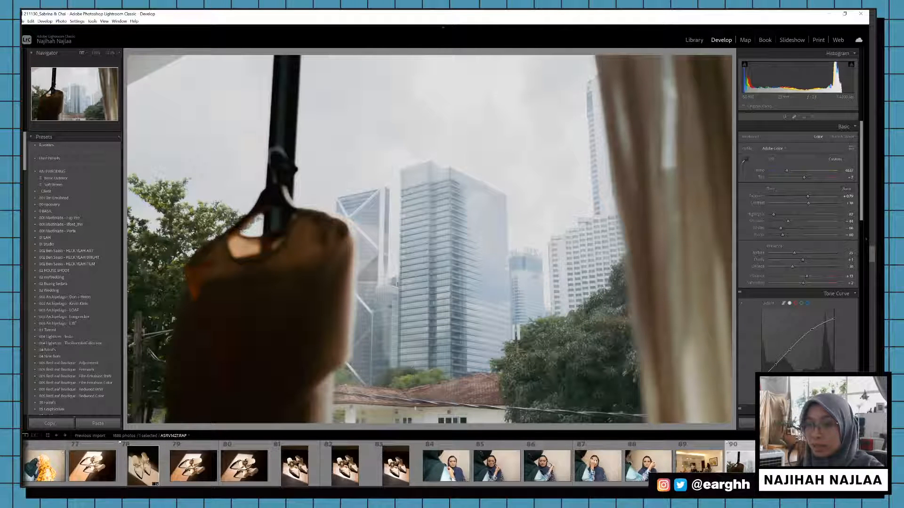
Step: Skip the next garment-and-skyline views and paste the copied settings onto the photo of the dress beside the curtain, ASRV1430
{"action": "scroll", "coordinate": [275, 483], "scroll_direction": "down", "scroll_amount": 9}
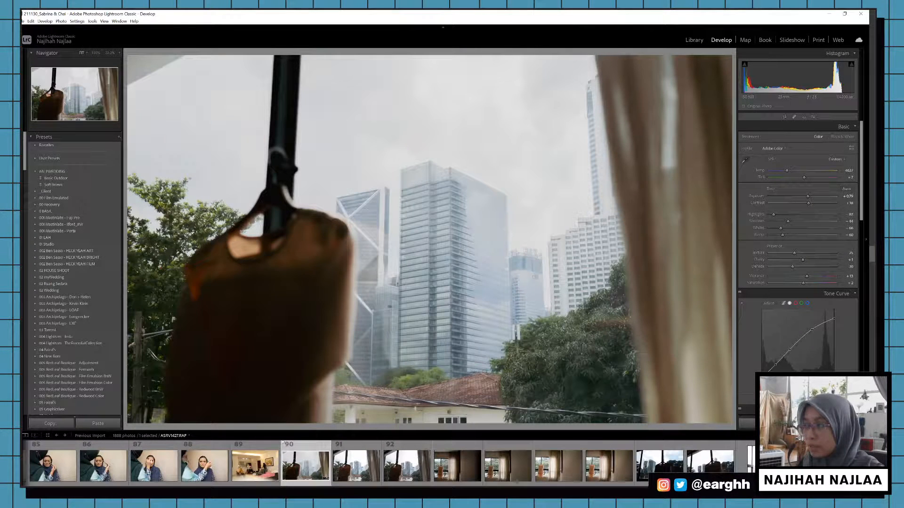
{"action": "left_click", "coordinate": [346, 469]}
{"action": "key", "text": "Right"}
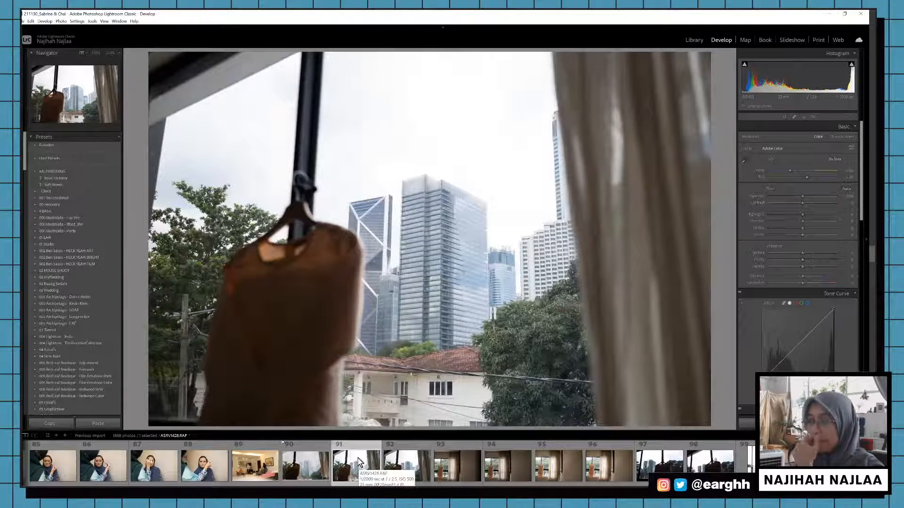
{"action": "left_click", "coordinate": [453, 469]}
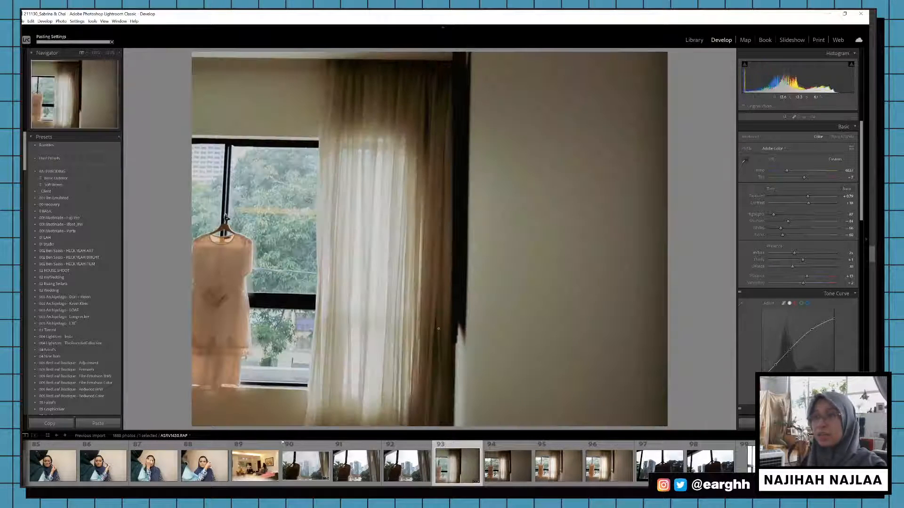
Step: Straighten ASRV1430, trim its crop around the hanging dress, curtain and wall, and flag it as a pick
{"action": "key", "text": "r"}
{"action": "left_click_drag", "start_coordinate": [430, 62], "coordinate": [429, 78]}
{"action": "left_click_drag", "start_coordinate": [684, 296], "coordinate": [685, 290]}
{"action": "left_click_drag", "start_coordinate": [583, 296], "coordinate": [621, 298]}
{"action": "left_click_drag", "start_coordinate": [683, 296], "coordinate": [683, 294]}
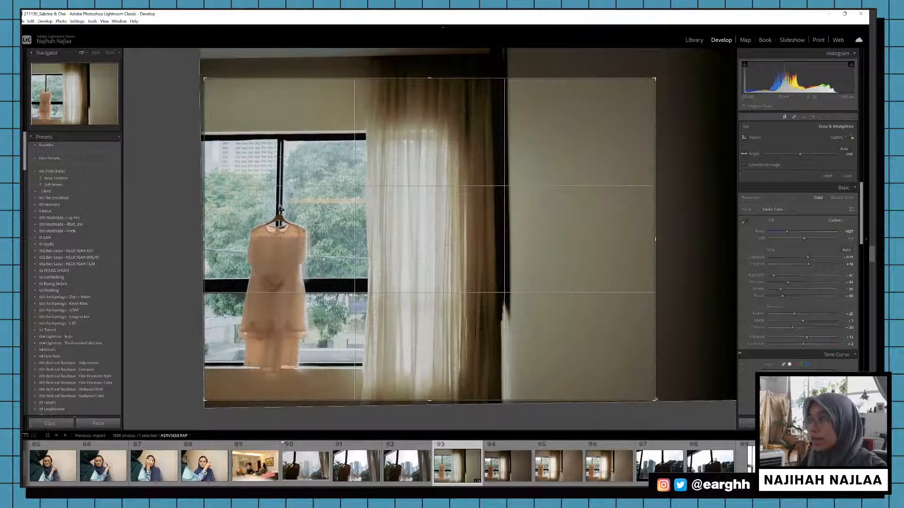
{"action": "left_click_drag", "start_coordinate": [654, 399], "coordinate": [658, 397]}
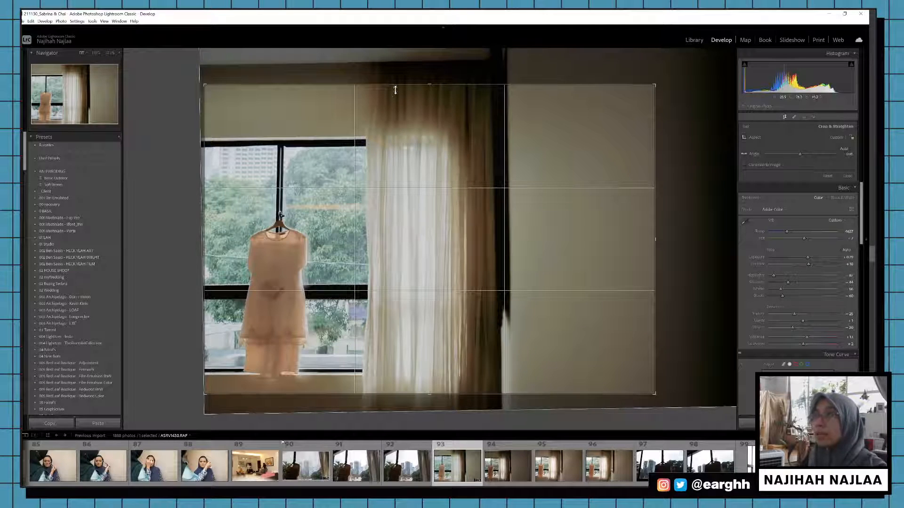
{"action": "left_click_drag", "start_coordinate": [396, 89], "coordinate": [397, 101]}
{"action": "key", "text": "shift+r"}
{"action": "key", "text": "d"}
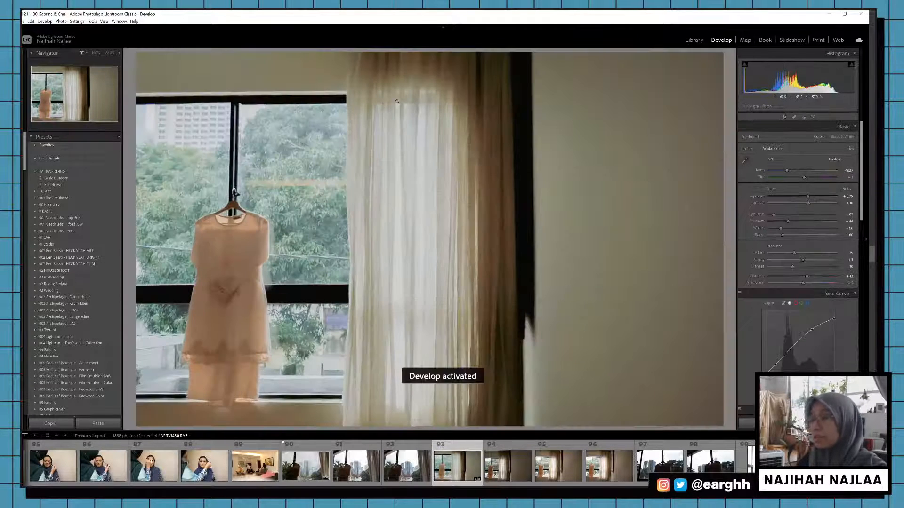
{"action": "key", "text": "p"}
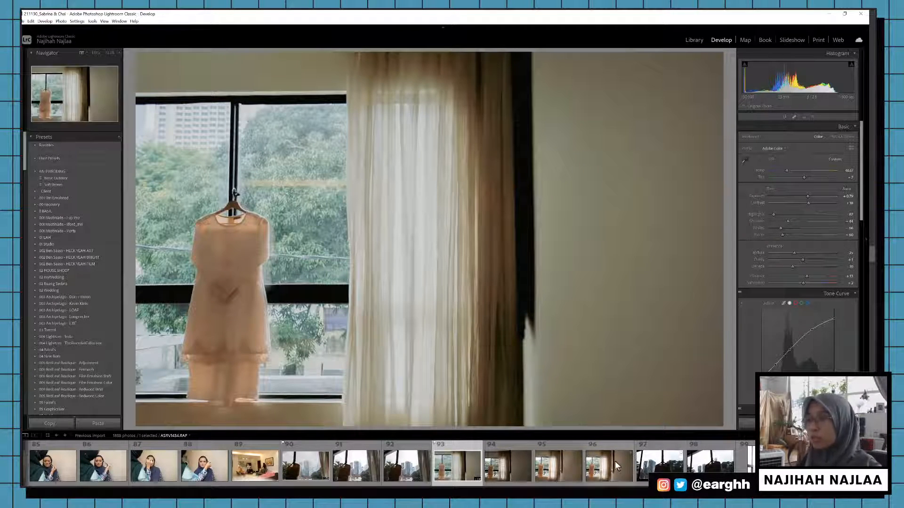
Step: Skip the remaining hanging-dress photos and paste the copied settings onto the portrait of the woman holding the dress, ASRV1439
{"action": "left_click", "coordinate": [562, 476]}
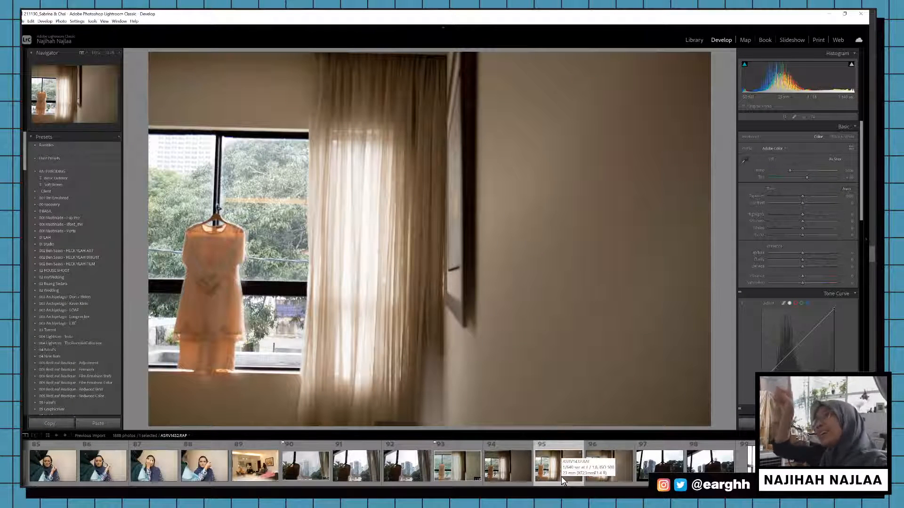
{"action": "key", "text": "Right"}
{"action": "key", "text": "Right"}
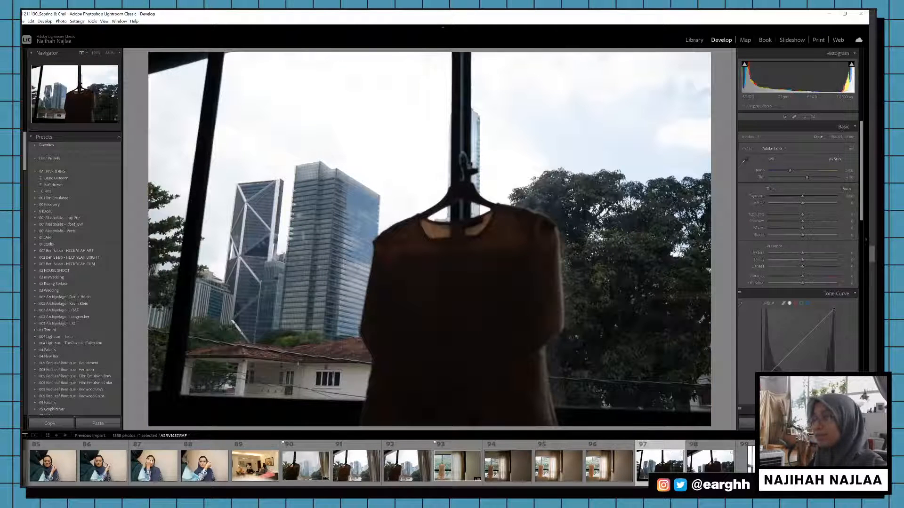
{"action": "key", "text": "Right"}
{"action": "key", "text": "Right"}
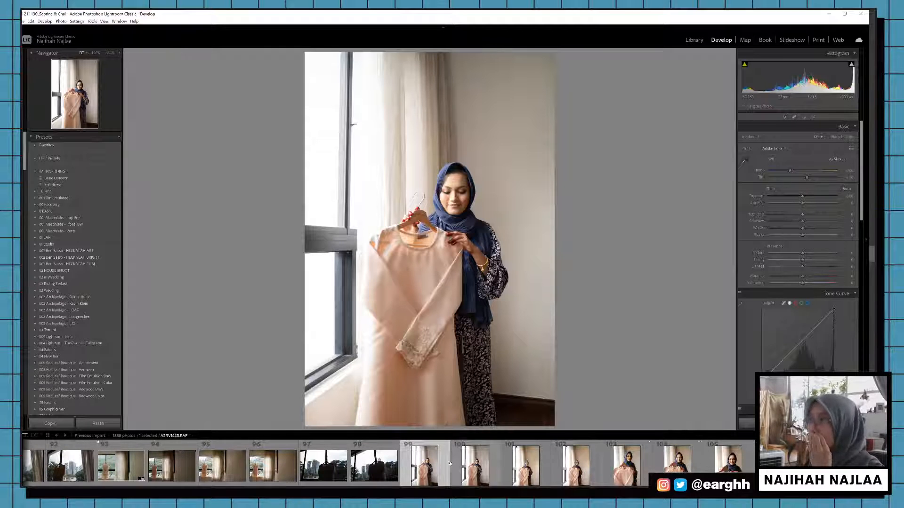
{"action": "key", "text": "ctrl+shift+v"}
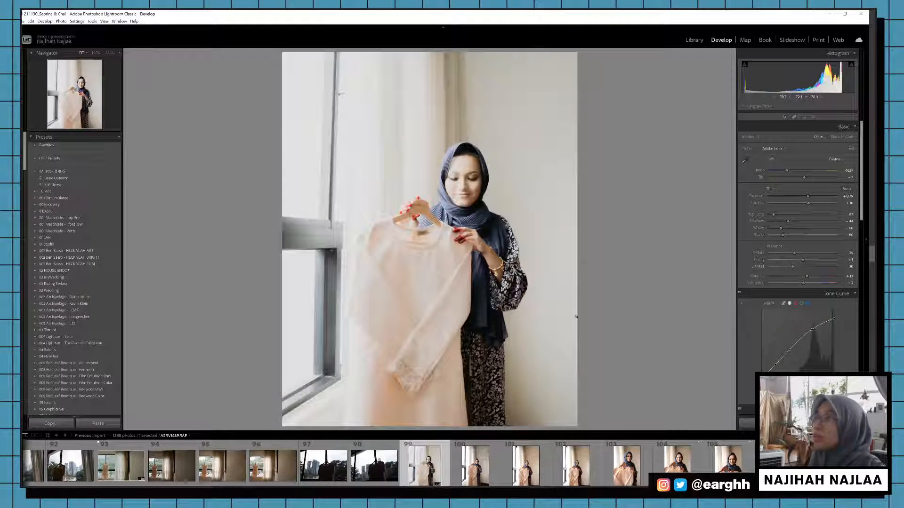
Step: Lower the exposure and contrast of ASRV1439, reduce its clarity and fine-tune its texture
{"action": "left_click", "coordinate": [802, 197]}
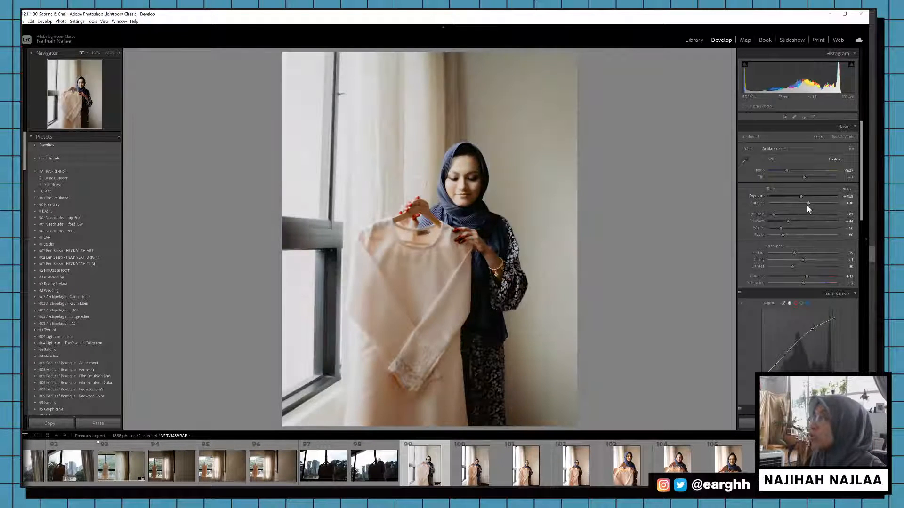
{"action": "left_click_drag", "start_coordinate": [807, 205], "coordinate": [802, 206]}
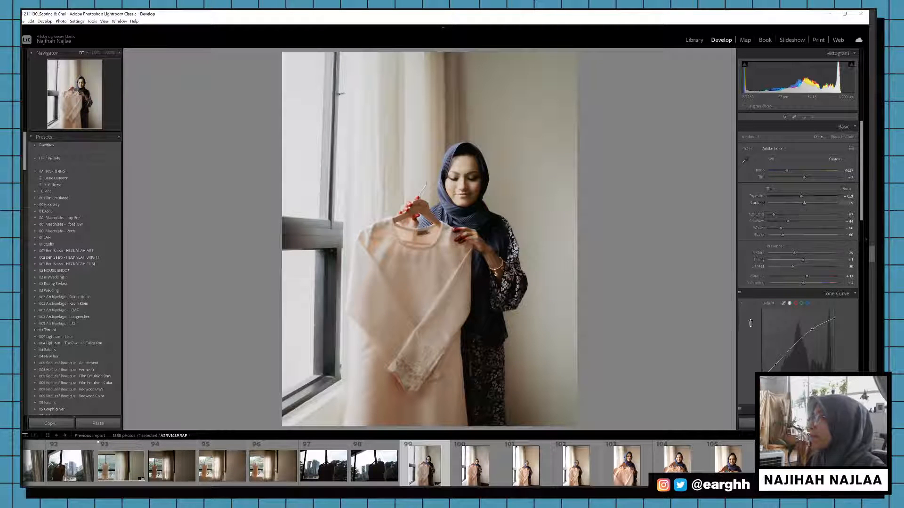
{"action": "scroll", "coordinate": [750, 323], "scroll_direction": "down", "scroll_amount": 10}
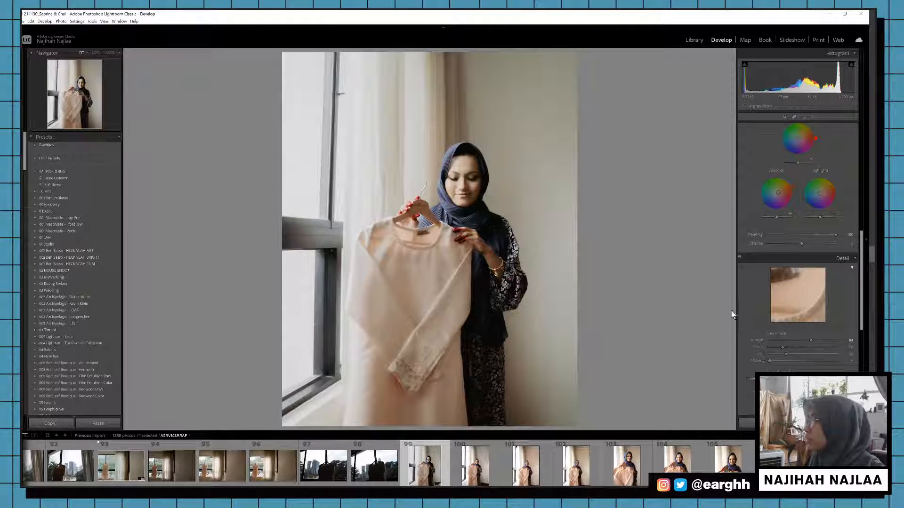
{"action": "scroll", "coordinate": [744, 297], "scroll_direction": "up", "scroll_amount": 5}
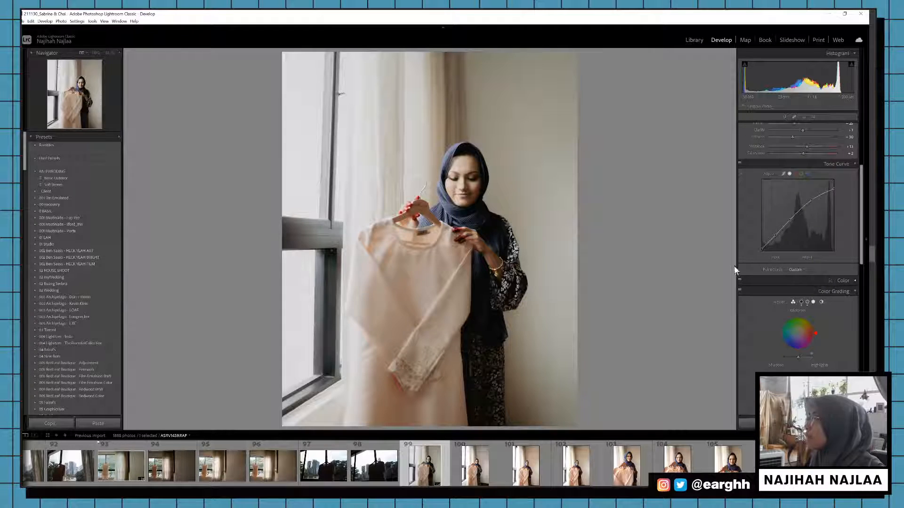
{"action": "scroll", "coordinate": [742, 255], "scroll_direction": "down", "scroll_amount": 6}
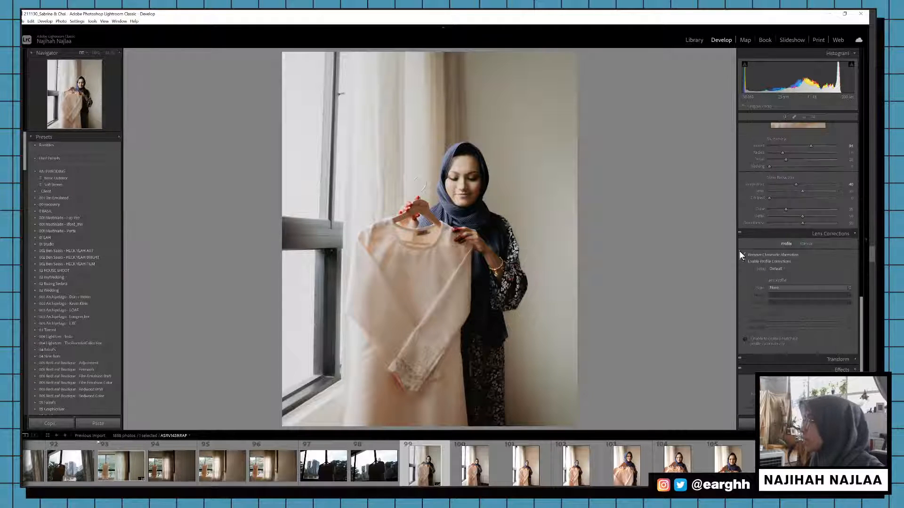
{"action": "scroll", "coordinate": [744, 273], "scroll_direction": "down", "scroll_amount": 2}
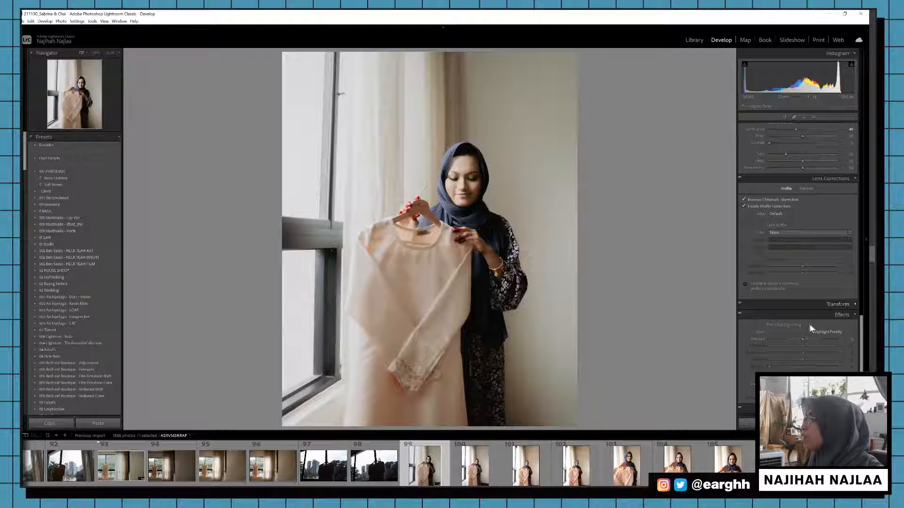
{"action": "scroll", "coordinate": [800, 311], "scroll_direction": "up", "scroll_amount": 5}
{"action": "scroll", "coordinate": [792, 301], "scroll_direction": "up", "scroll_amount": 6}
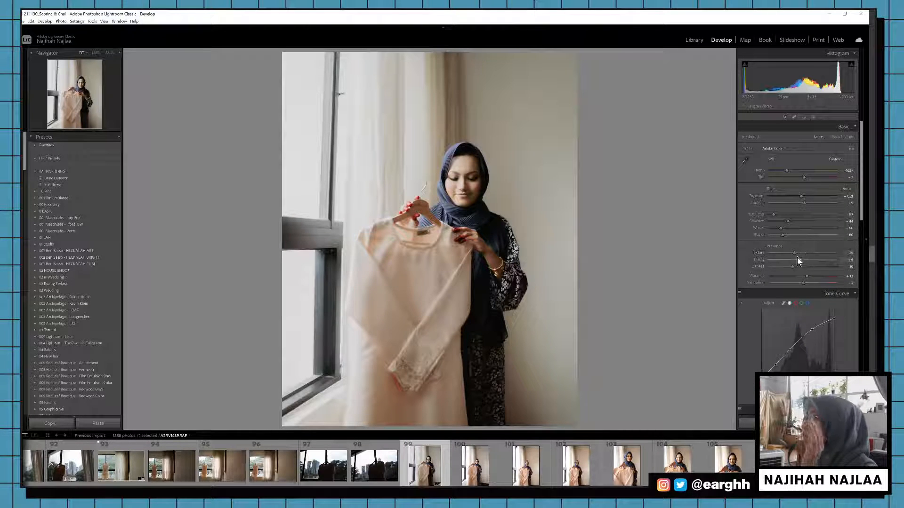
{"action": "left_click_drag", "start_coordinate": [801, 260], "coordinate": [793, 267]}
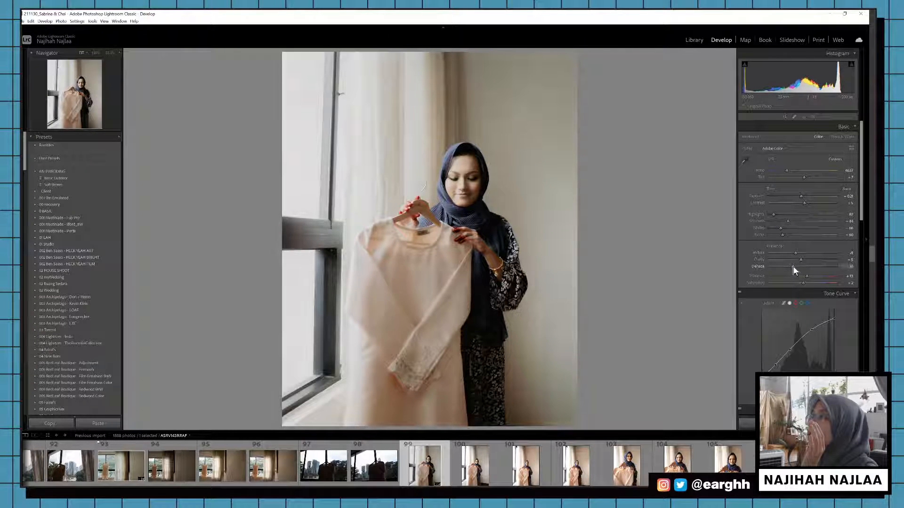
Step: Compare ASRV1439 before and after editing, and check the photos of the woman beside the hanging dress further along the filmstrip
{"action": "key", "text": "y"}
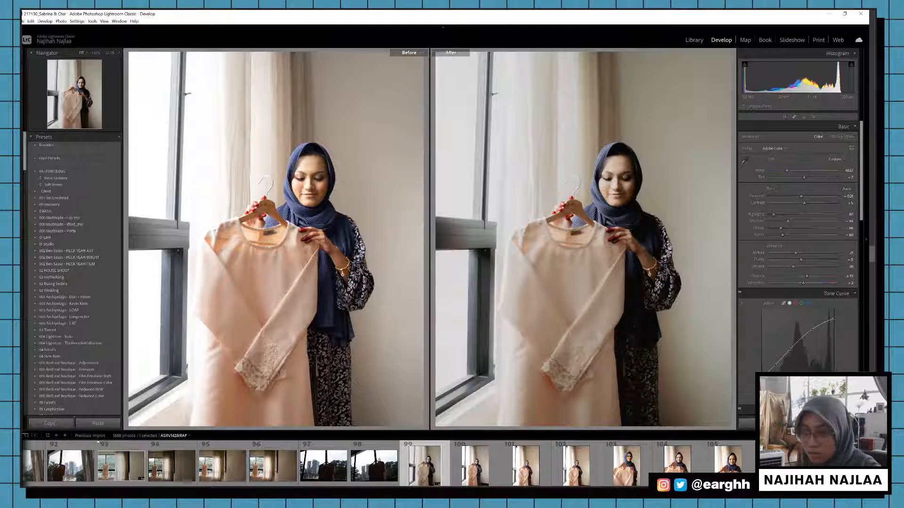
{"action": "scroll", "coordinate": [440, 467], "scroll_direction": "down", "scroll_amount": 5}
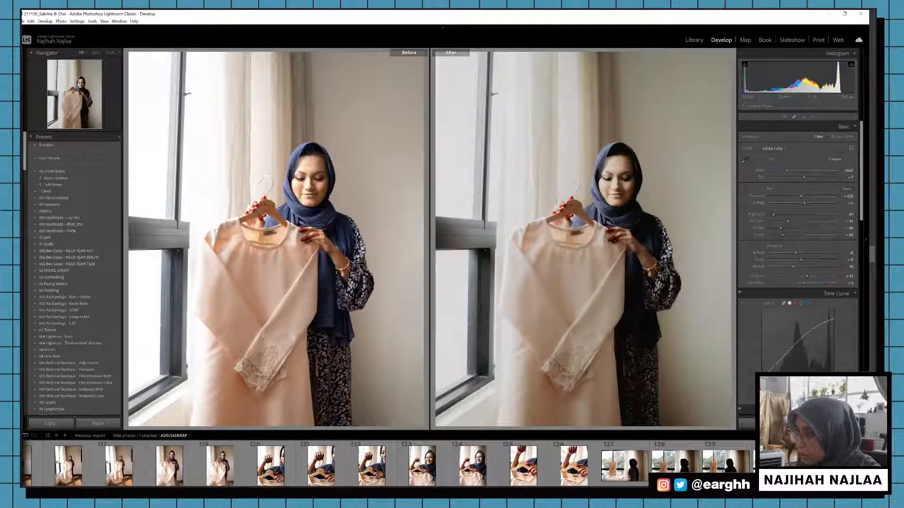
{"action": "left_click", "coordinate": [440, 467]}
{"action": "left_click", "coordinate": [663, 470]}
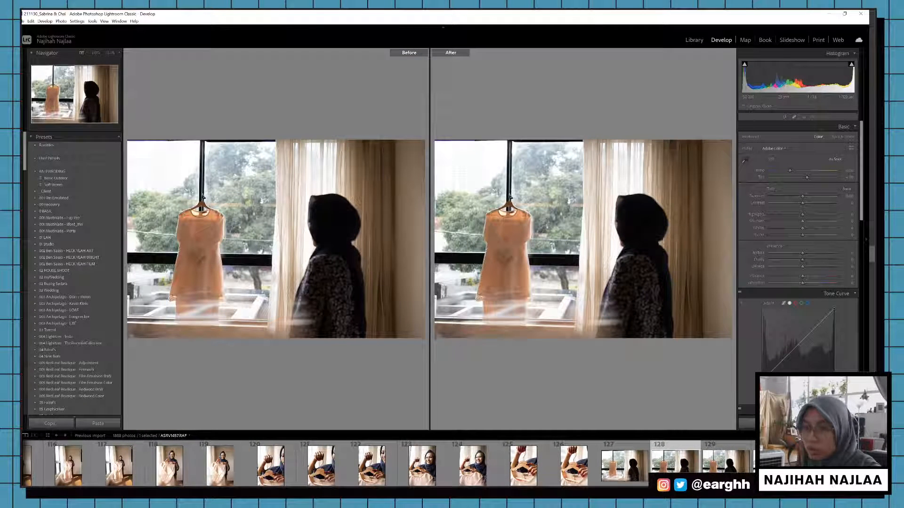
{"action": "scroll", "coordinate": [296, 475], "scroll_direction": "up", "scroll_amount": 5}
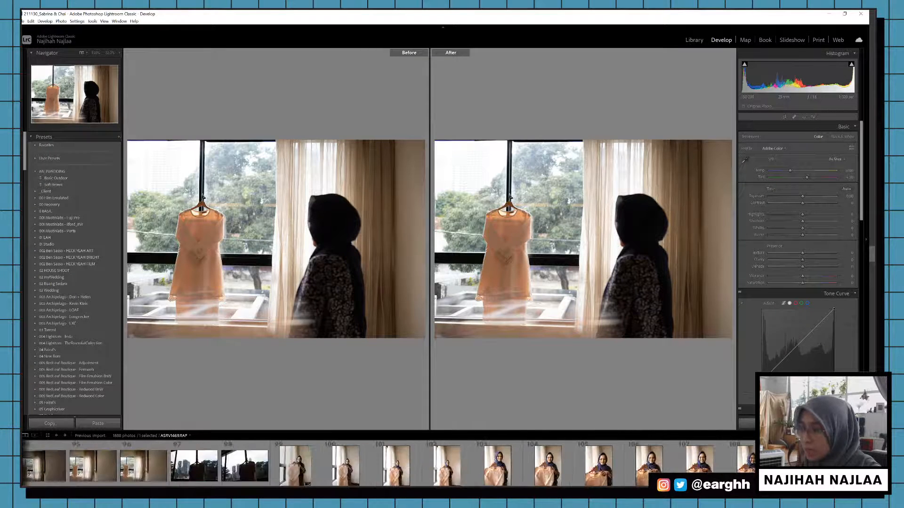
{"action": "left_click", "coordinate": [297, 476]}
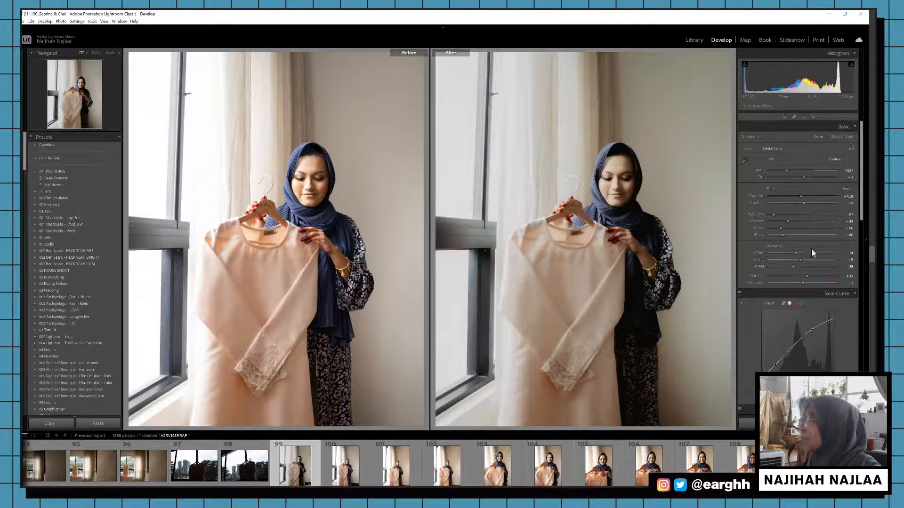
Step: Lower the red hue of ASRV1439, and reduce the hue and saturation of its oranges
{"action": "scroll", "coordinate": [831, 333], "scroll_direction": "down", "scroll_amount": 5}
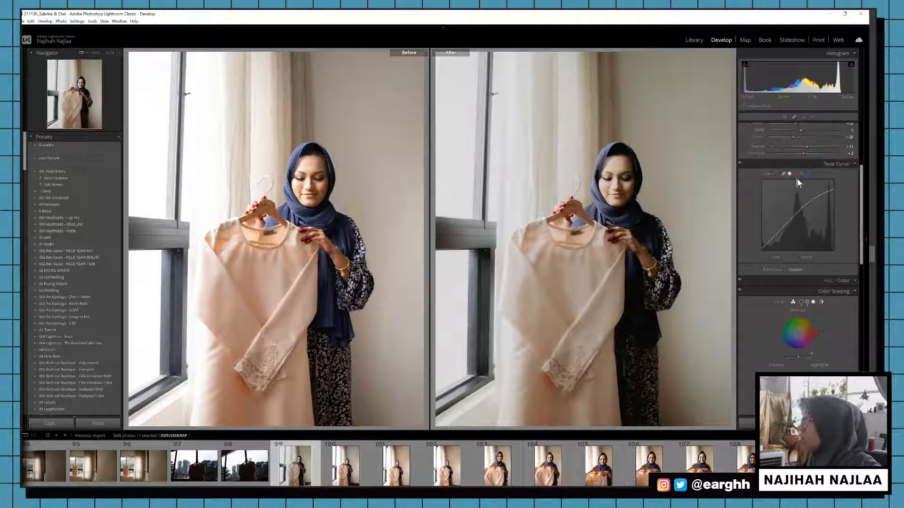
{"action": "scroll", "coordinate": [762, 285], "scroll_direction": "down", "scroll_amount": 3}
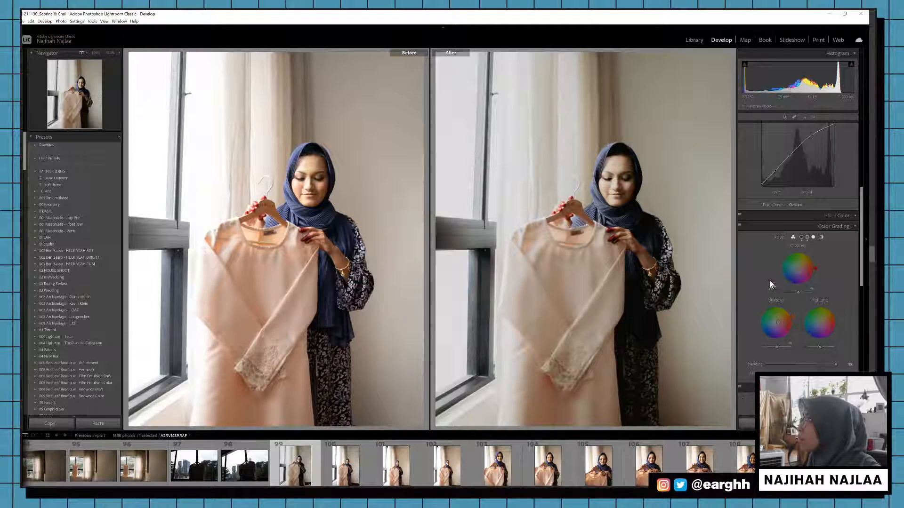
{"action": "scroll", "coordinate": [769, 281], "scroll_direction": "up", "scroll_amount": 3}
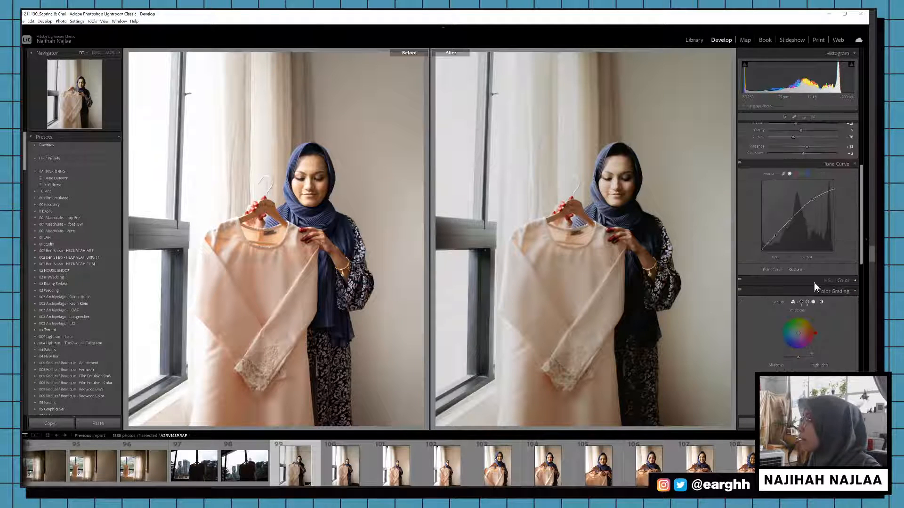
{"action": "left_click", "coordinate": [846, 280]}
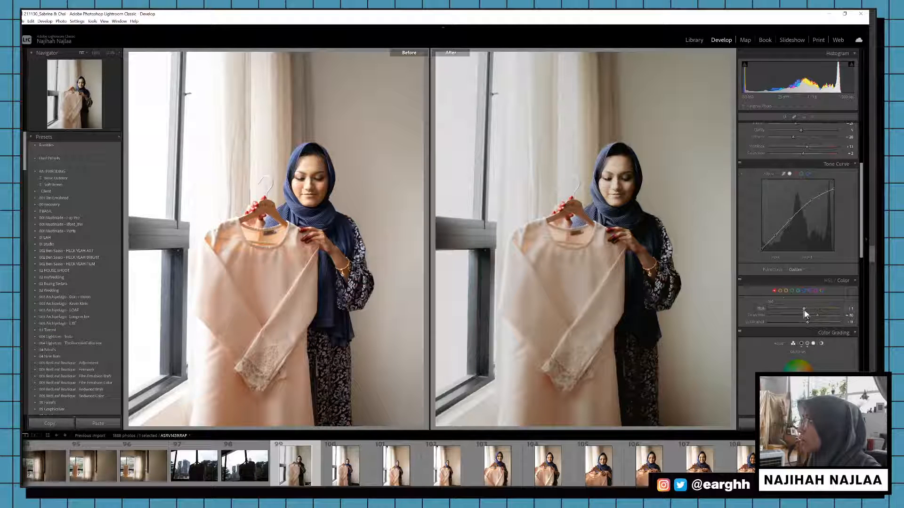
{"action": "left_click_drag", "start_coordinate": [803, 310], "coordinate": [795, 313]}
{"action": "left_click", "coordinate": [780, 291]}
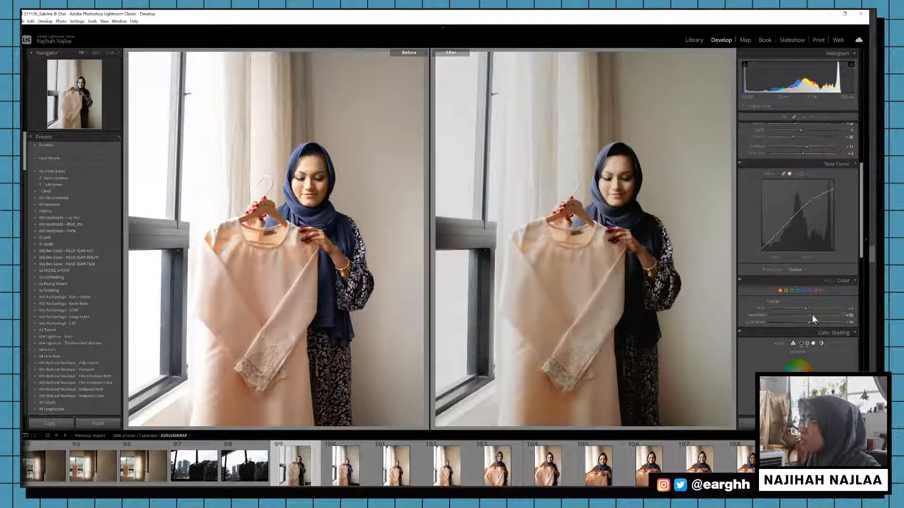
{"action": "left_click_drag", "start_coordinate": [812, 314], "coordinate": [799, 309]}
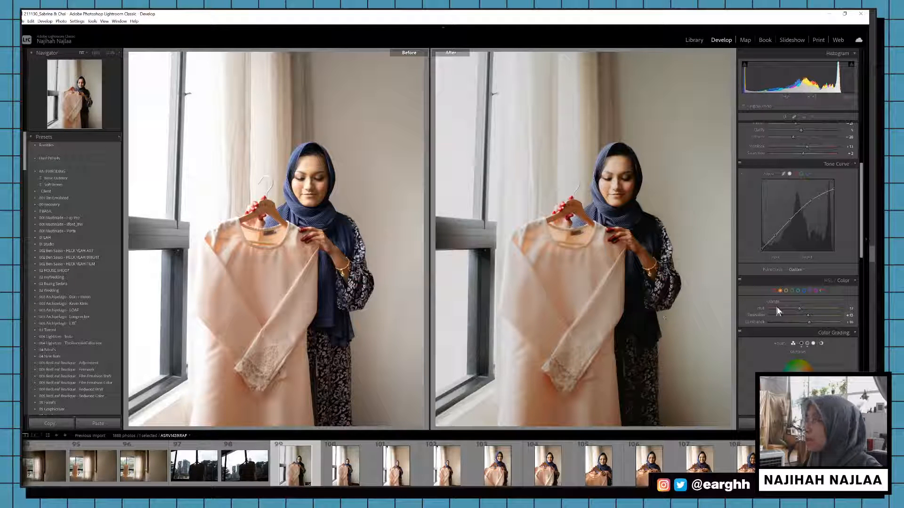
Step: Shift the red hue further, set red saturation to +50 and orange saturation to +22, and lower the luminance of both colours
{"action": "left_click", "coordinate": [774, 290]}
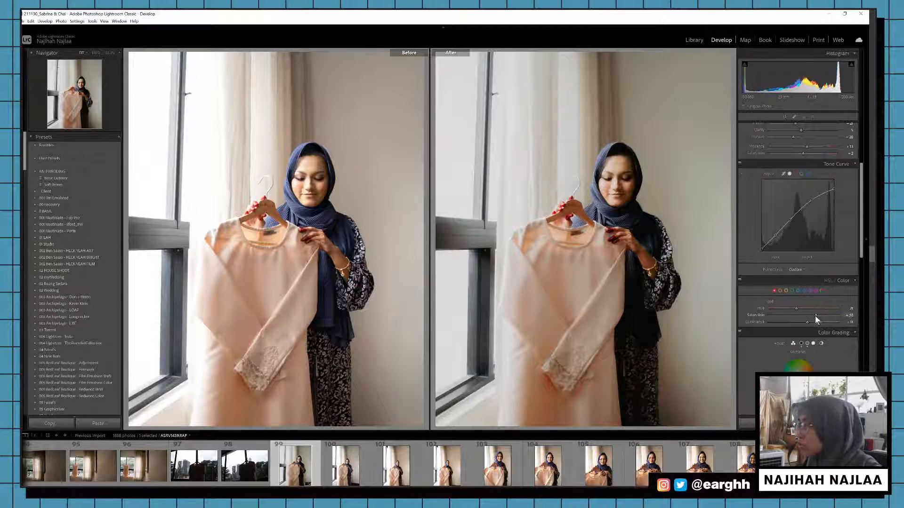
{"action": "left_click_drag", "start_coordinate": [815, 316], "coordinate": [787, 311]}
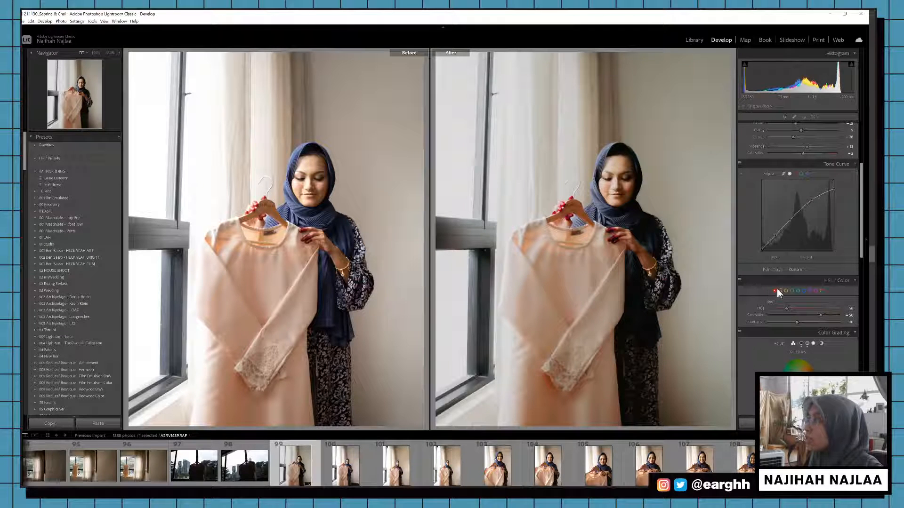
{"action": "left_click", "coordinate": [780, 291]}
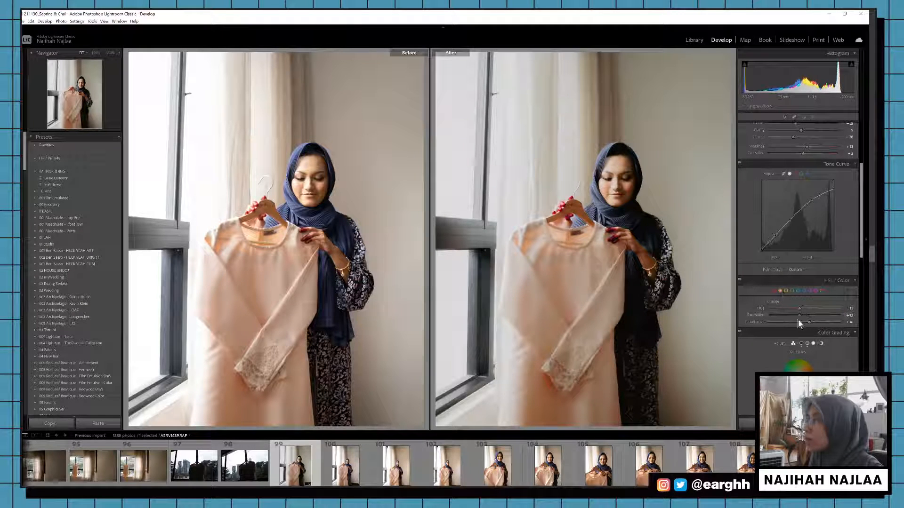
{"action": "mouse_move", "coordinate": [798, 320]}
{"action": "left_mouse_down"}
{"action": "mouse_move", "coordinate": [809, 317]}
{"action": "mouse_move", "coordinate": [799, 328]}
{"action": "left_mouse_up"}
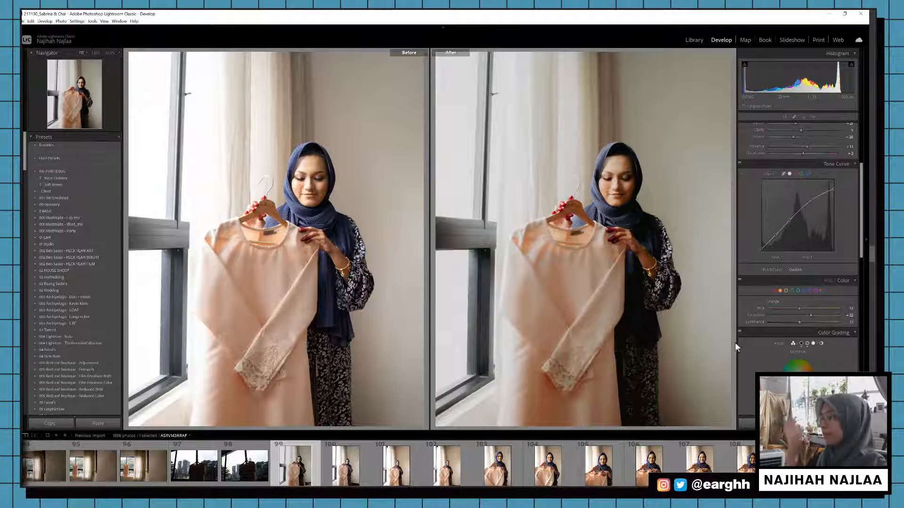
Step: Leave the before/after comparison, copy the develop settings of ASRV1439 including its crop, and flag the photo as a pick
{"action": "key", "text": "y"}
{"action": "left_click", "coordinate": [508, 454]}
{"action": "key", "text": "ctrl+shift+c"}
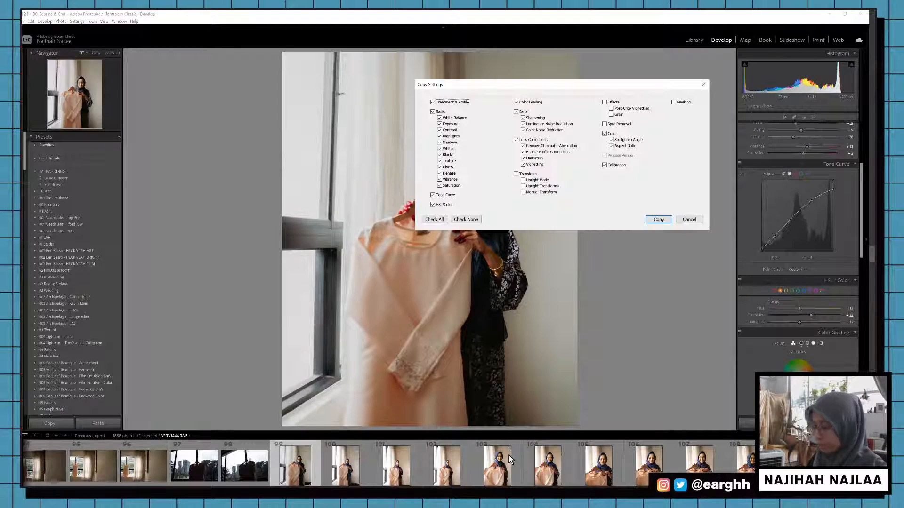
{"action": "key", "text": "Return"}
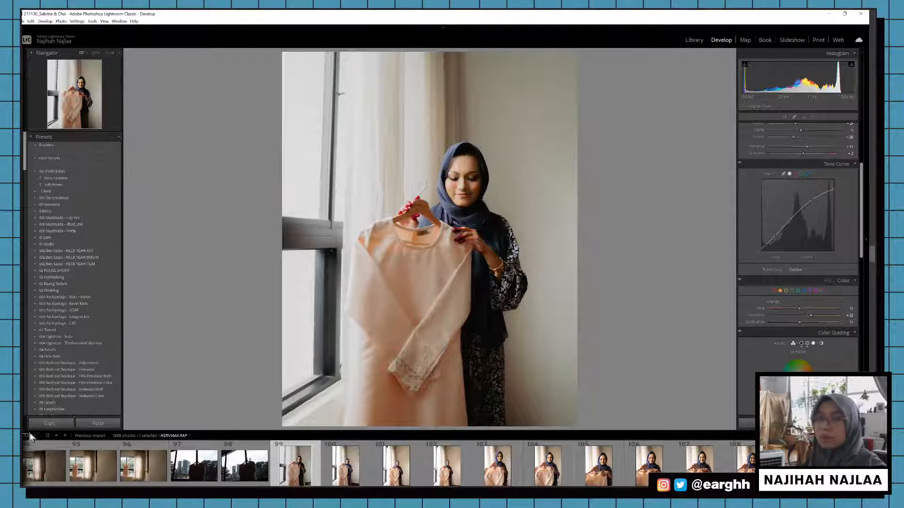
{"action": "key", "text": "p"}
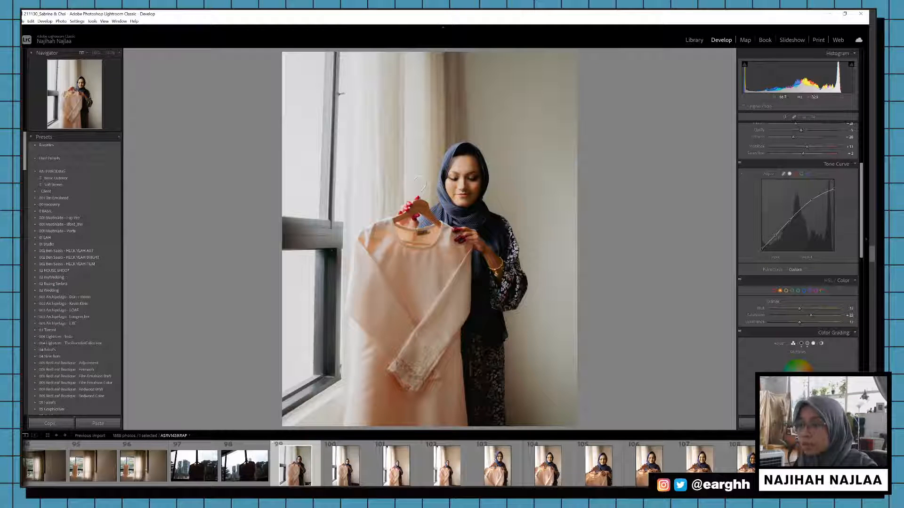
Step: Paste the copied develop settings onto ASRV1440 and flag it as a pick
{"action": "left_click", "coordinate": [352, 474]}
{"action": "left_click", "coordinate": [351, 474]}
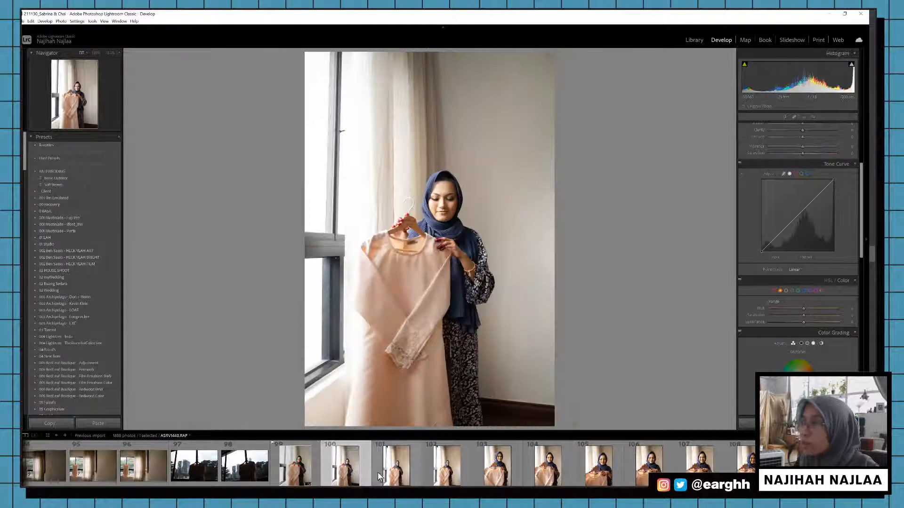
{"action": "key", "text": "ctrl+shift+v"}
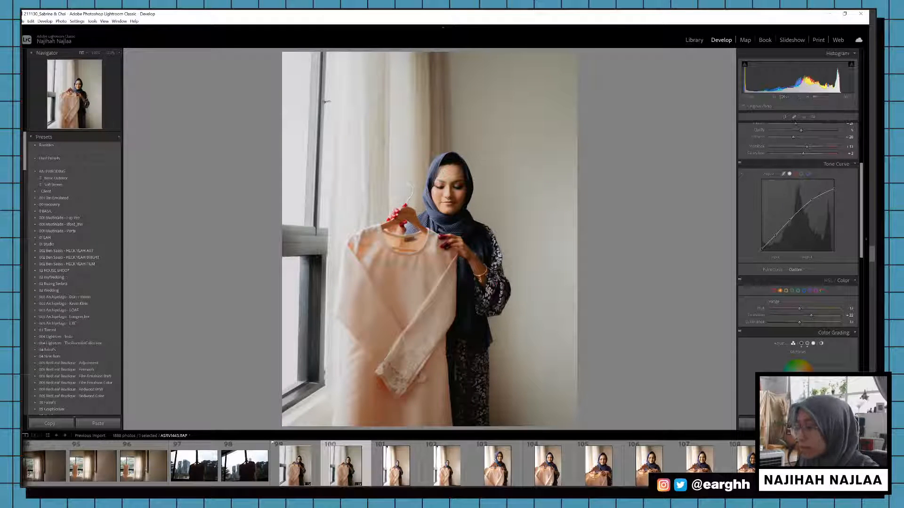
{"action": "key", "text": "p"}
Step: Paste the copied settings onto ASRV1444, refine its exposure and tone to brighten it, and flag it as a pick
{"action": "left_click", "coordinate": [496, 480]}
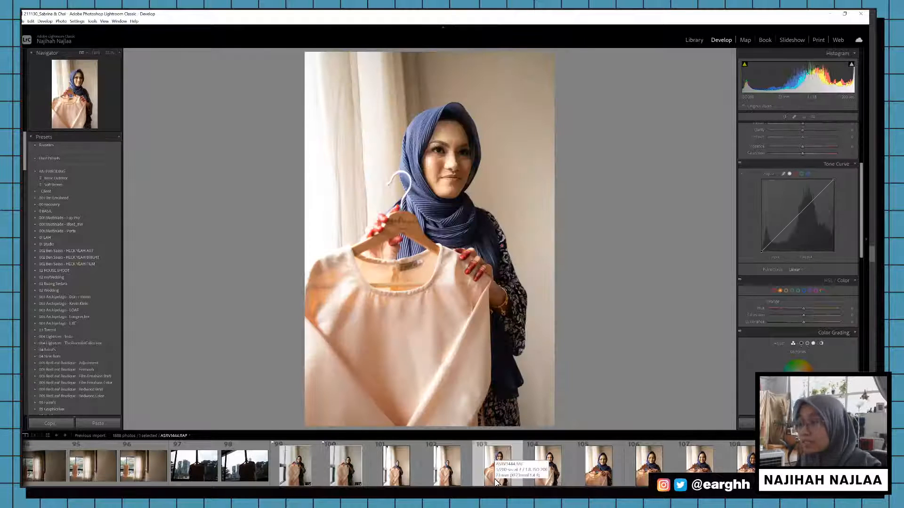
{"action": "key", "text": "ctrl+shift+v"}
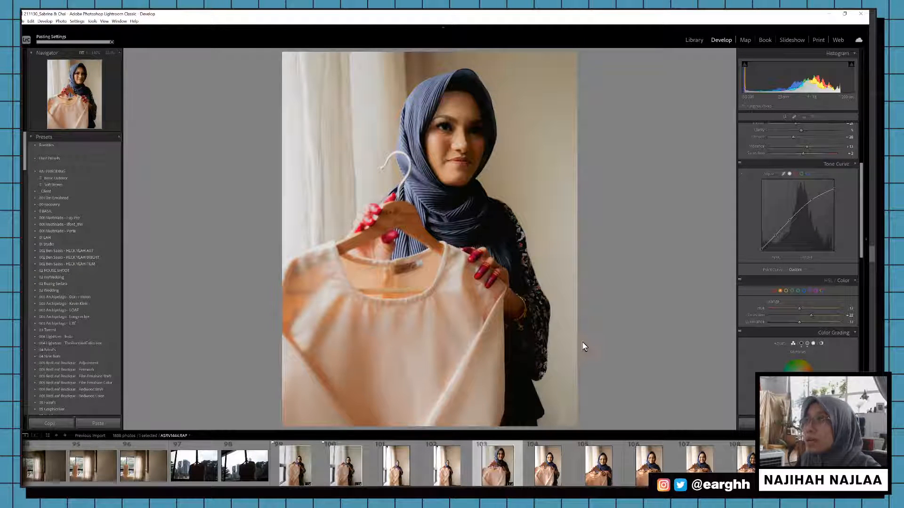
{"action": "scroll", "coordinate": [786, 239], "scroll_direction": "up", "scroll_amount": 5}
{"action": "left_click_drag", "start_coordinate": [807, 202], "coordinate": [800, 204]}
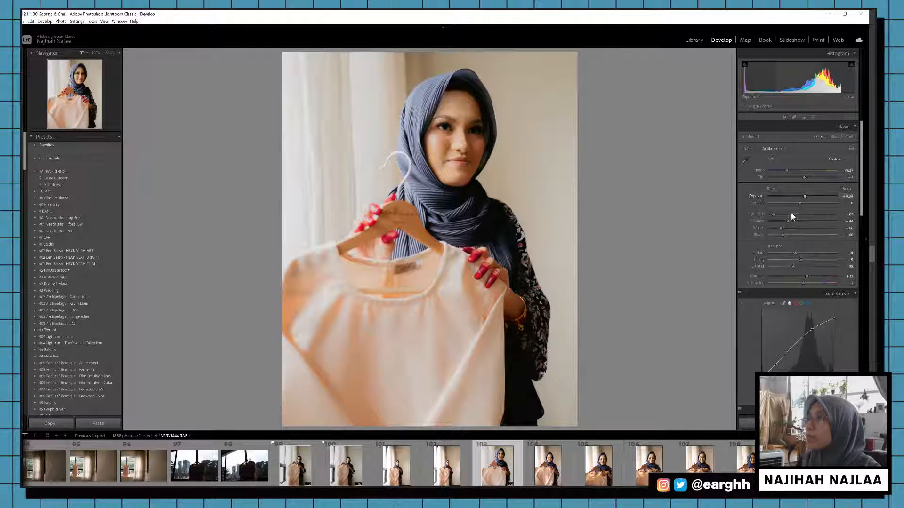
{"action": "key", "text": "p"}
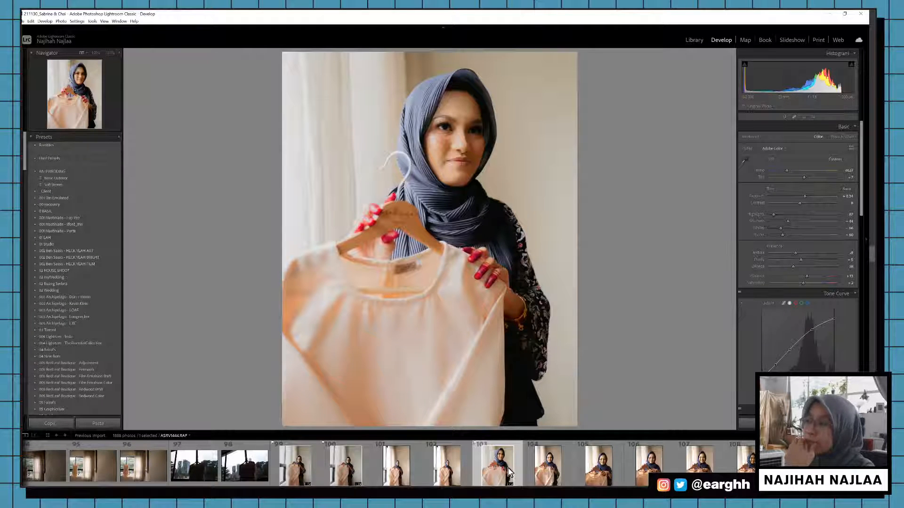
Step: Copy the refined settings of ASRV1444 onto the neighbouring ASRV1445 and flag that photo as a pick
{"action": "left_click", "coordinate": [560, 470]}
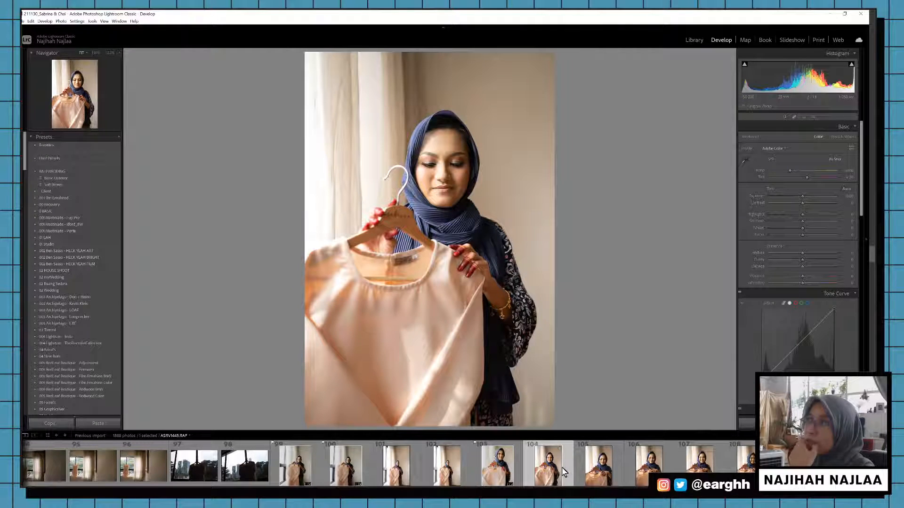
{"action": "left_click", "coordinate": [518, 466]}
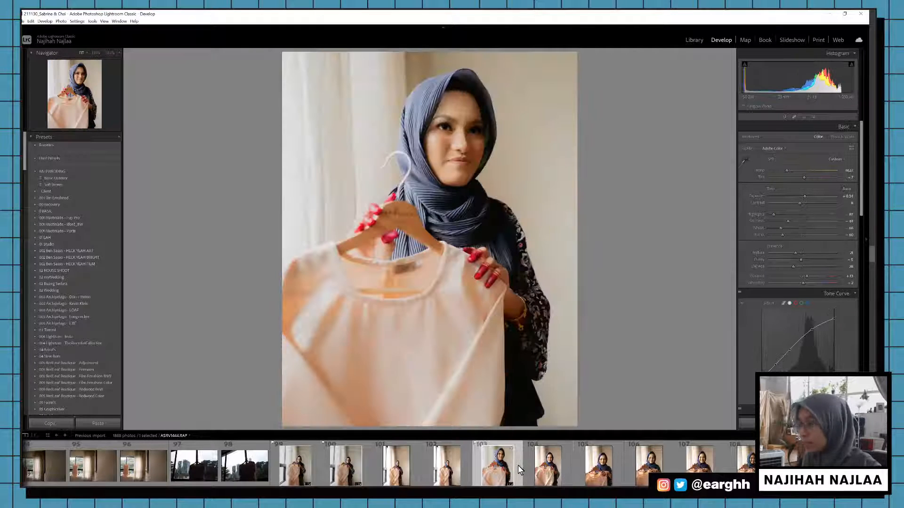
{"action": "left_click", "coordinate": [562, 475]}
{"action": "key", "text": "ctrl+v"}
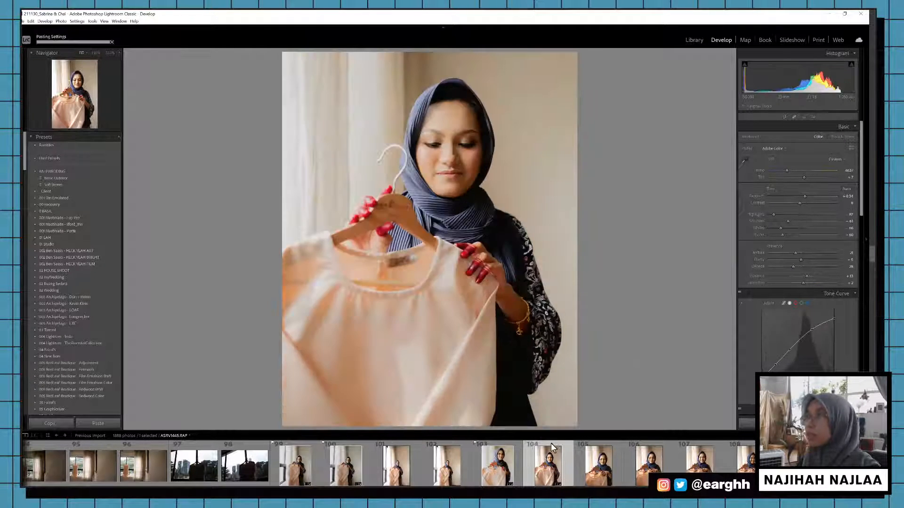
{"action": "key", "text": "p"}
Step: Choose ASRV1447 among the similar portraits, paste the copied develop settings onto it and flag it as a pick
{"action": "left_click", "coordinate": [655, 477]}
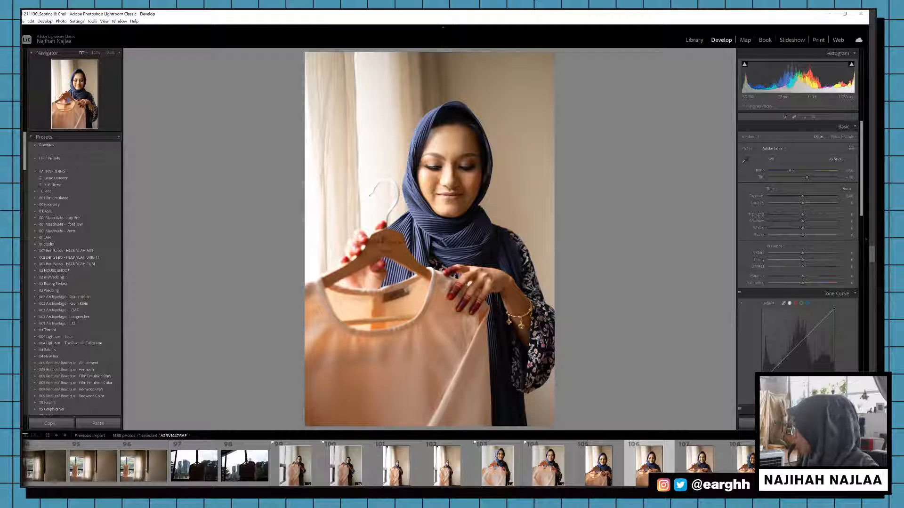
{"action": "left_click", "coordinate": [872, 205]}
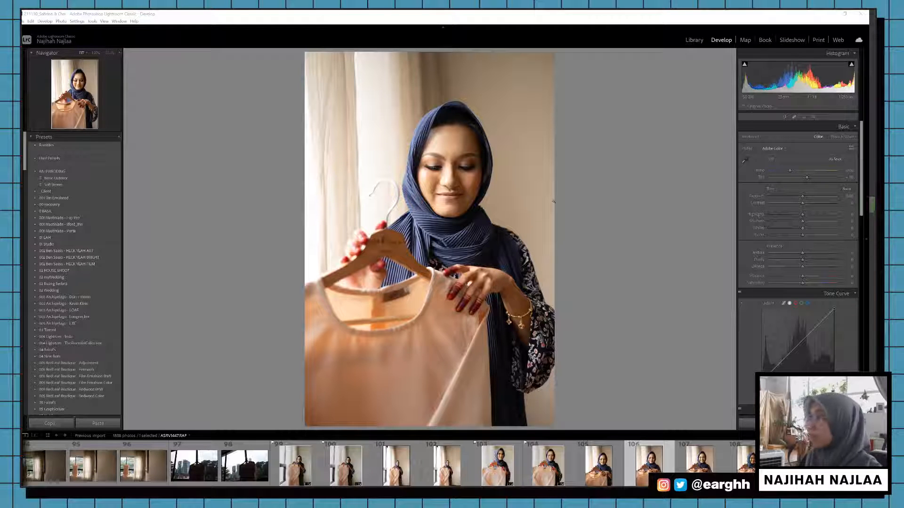
{"action": "left_click", "coordinate": [599, 464]}
{"action": "left_click", "coordinate": [645, 476]}
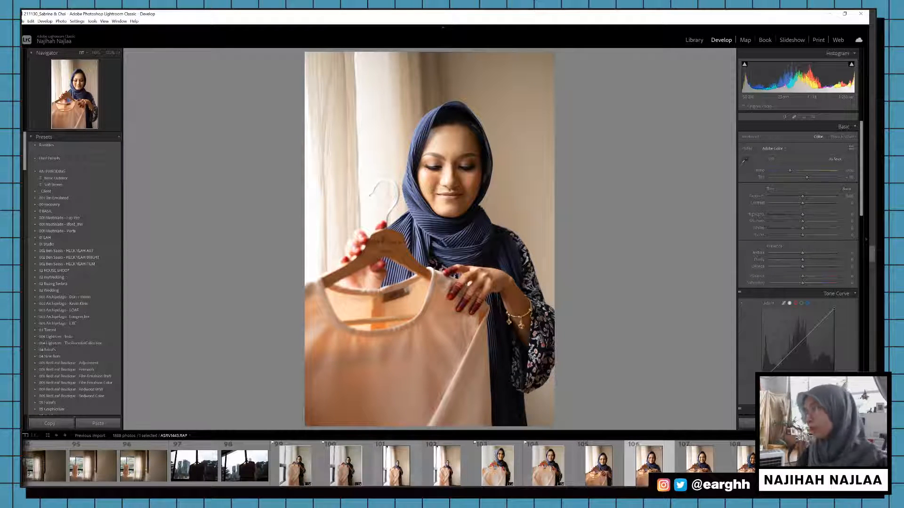
{"action": "scroll", "coordinate": [413, 468], "scroll_direction": "down", "scroll_amount": 5}
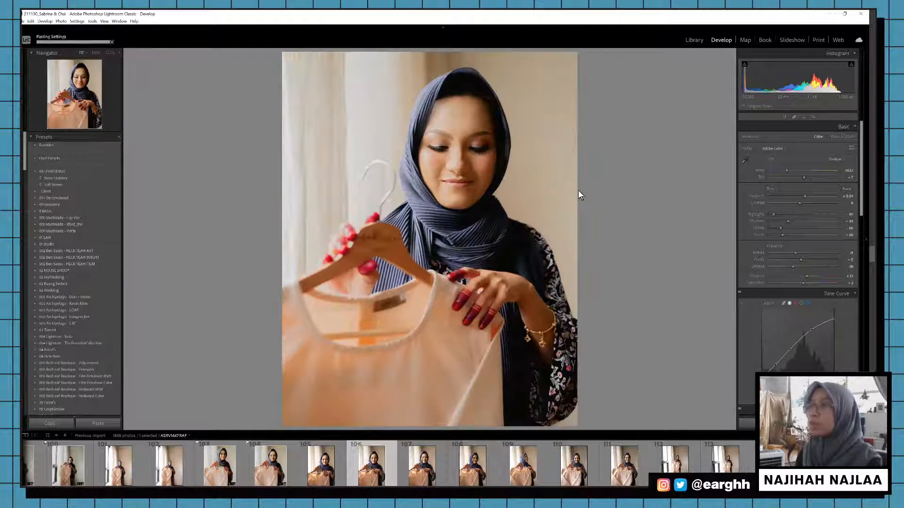
{"action": "key", "text": "p"}
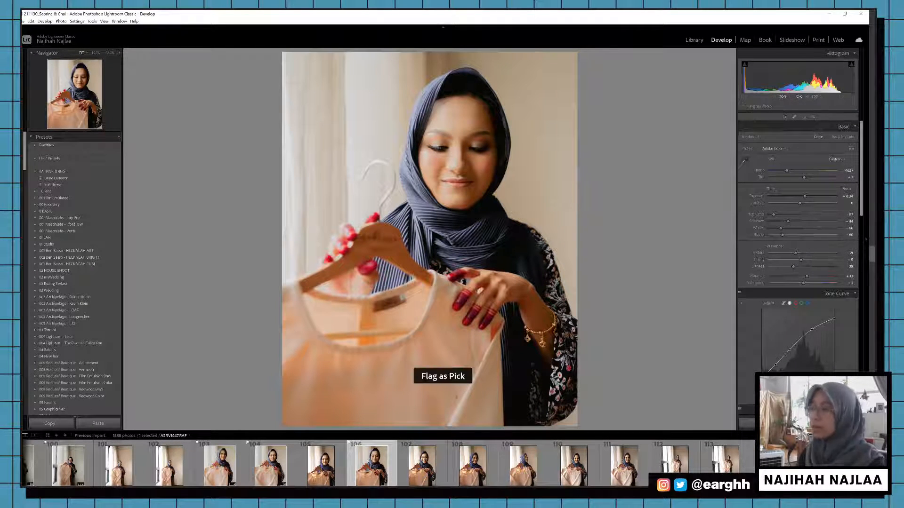
Step: Paste the settings onto ASRV1449, lower its contrast, lift its shadows, cool its temperature and fine-tune its exposure
{"action": "left_click", "coordinate": [472, 464]}
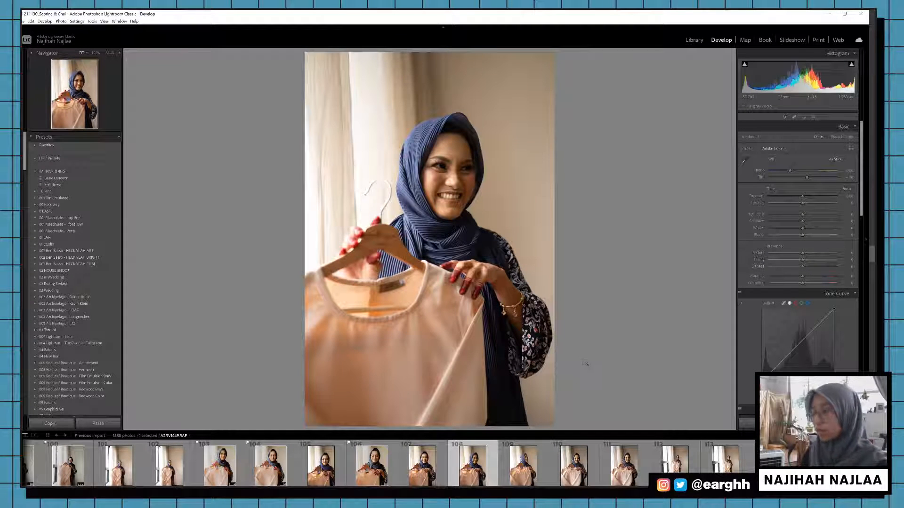
{"action": "key", "text": "ctrl+shift+v"}
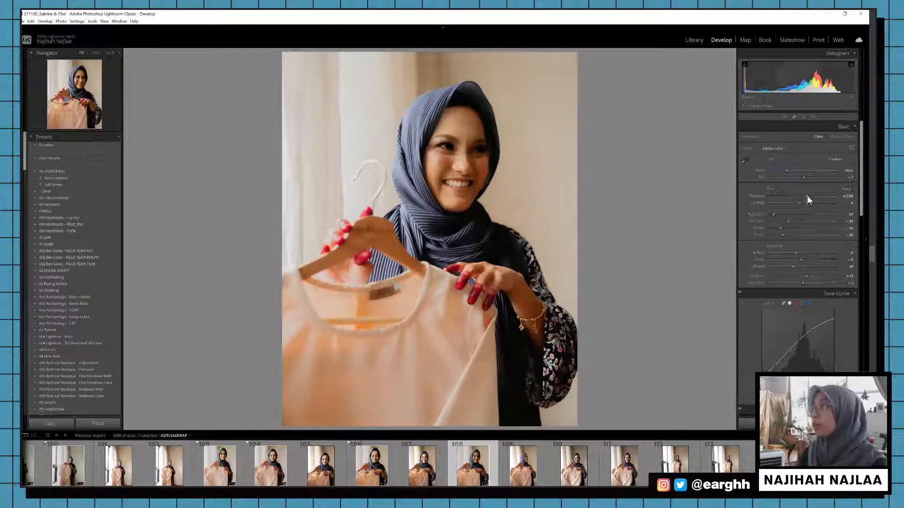
{"action": "left_click_drag", "start_coordinate": [807, 196], "coordinate": [795, 226]}
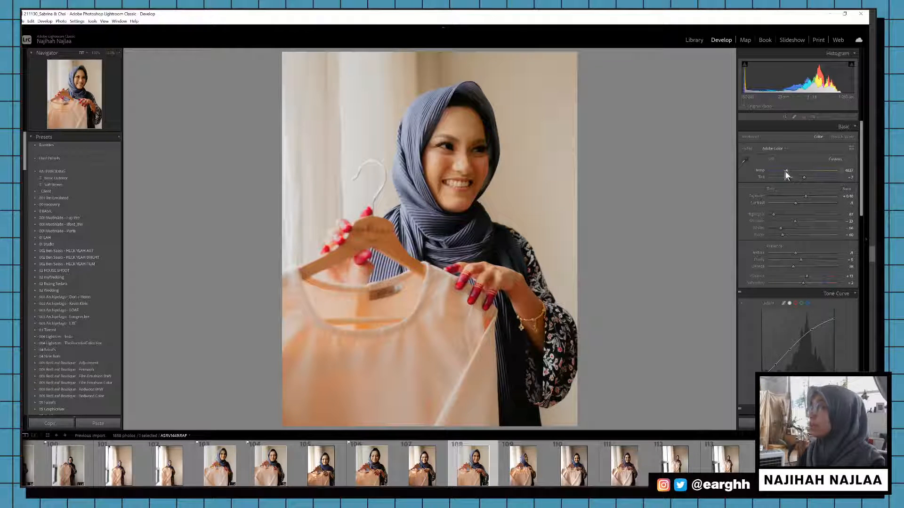
{"action": "left_click_drag", "start_coordinate": [791, 175], "coordinate": [782, 172]}
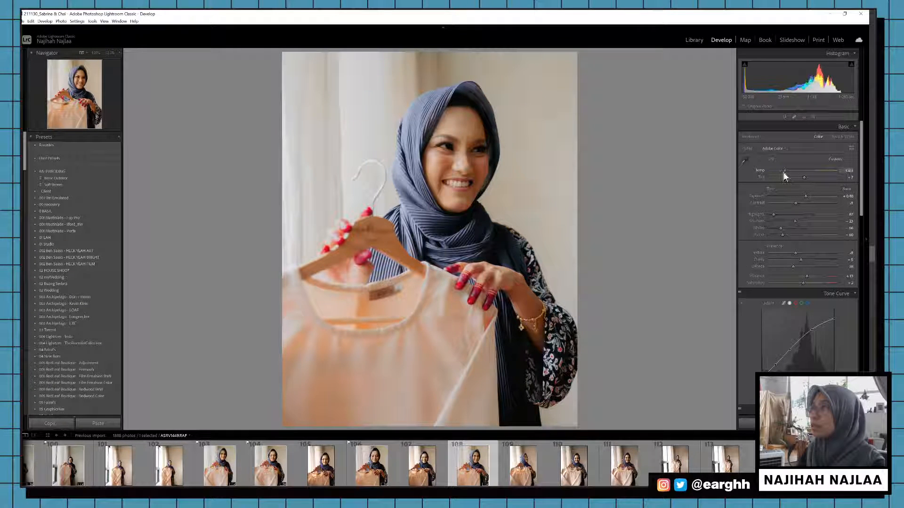
{"action": "left_click_drag", "start_coordinate": [805, 196], "coordinate": [806, 197]}
Step: Copy the develop settings of ASRV1449, including its crop, and paste them onto ASRV1450
{"action": "key", "text": "ctrl+shift+c"}
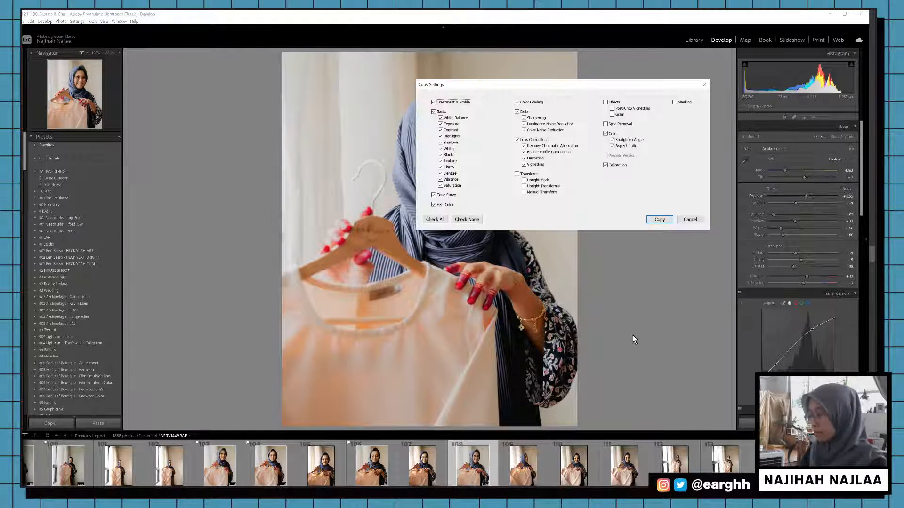
{"action": "key", "text": "Return"}
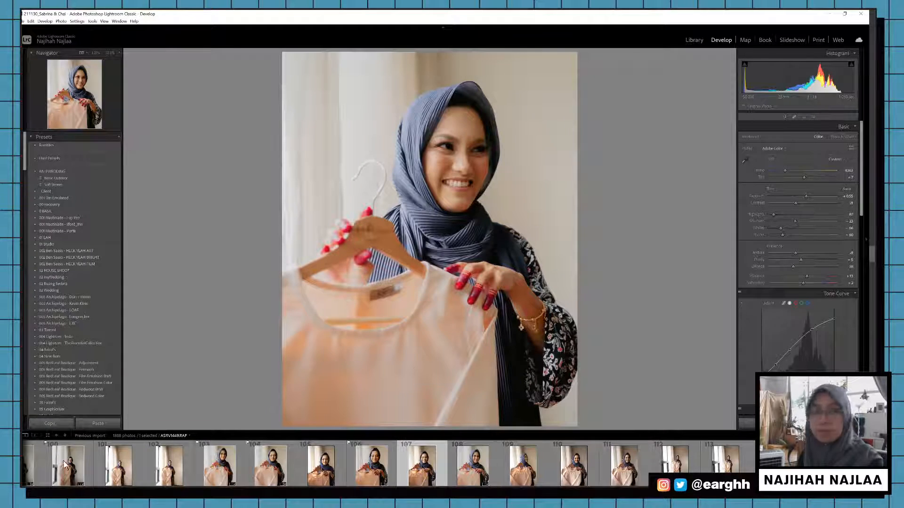
{"action": "left_click", "coordinate": [65, 465]}
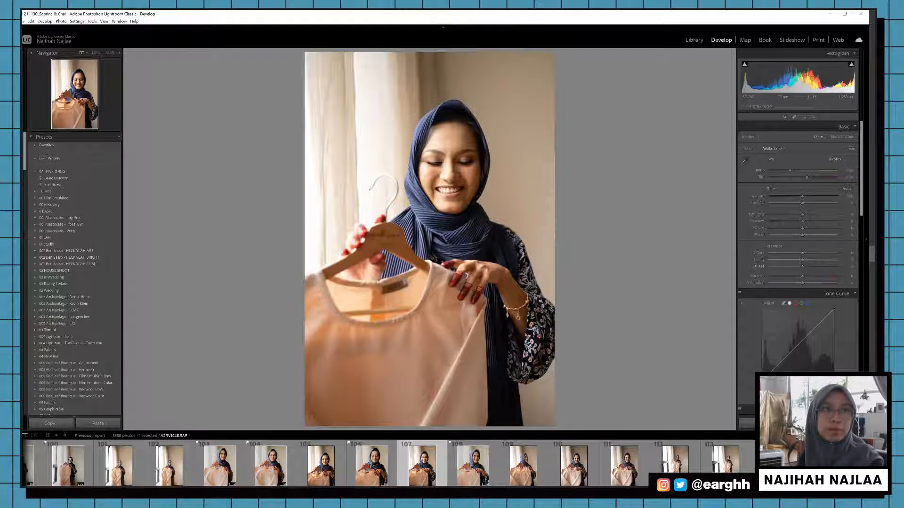
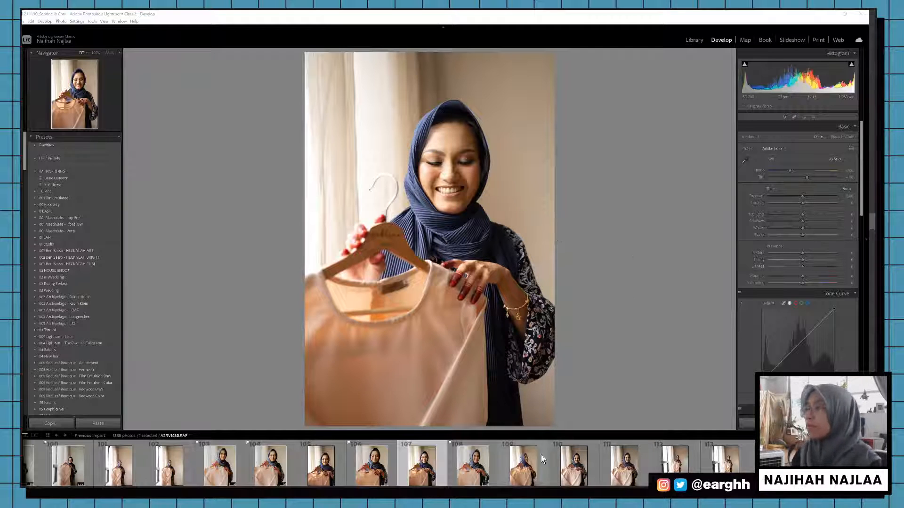
{"action": "left_click", "coordinate": [534, 475]}
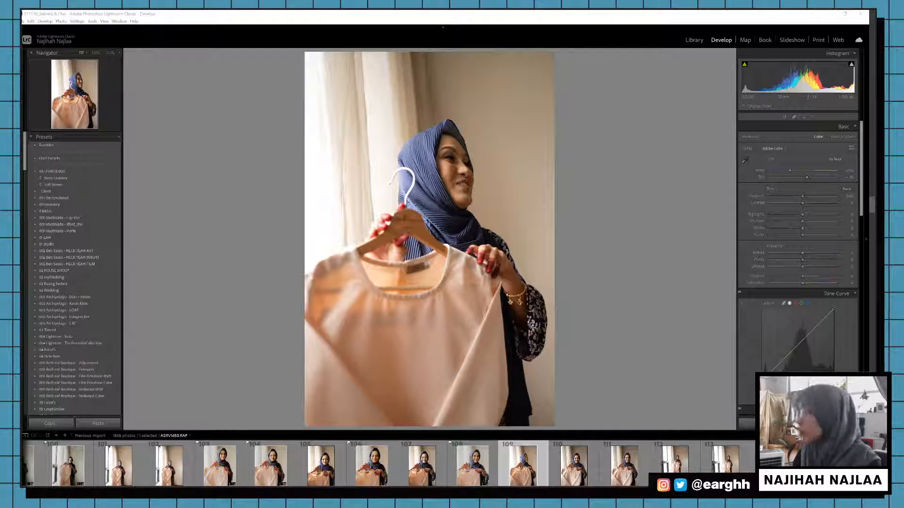
{"action": "left_click", "coordinate": [532, 485]}
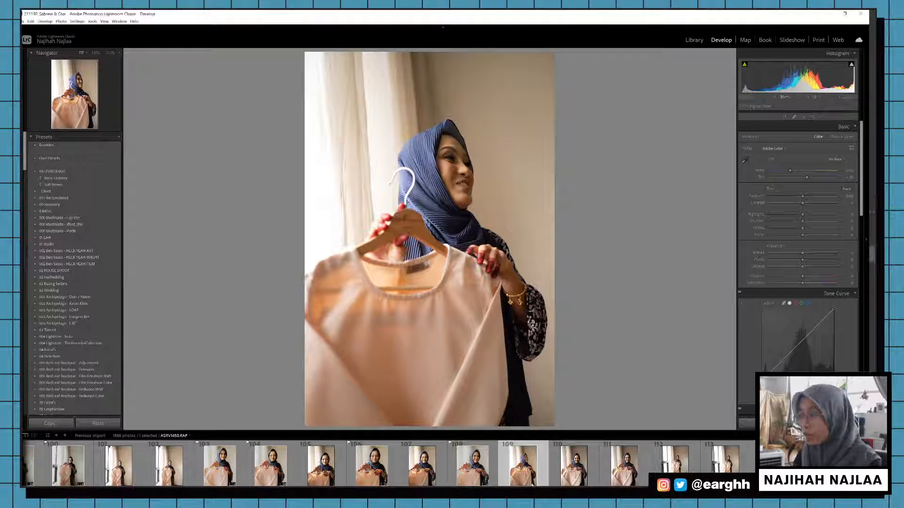
{"action": "key", "text": "ctrl+v"}
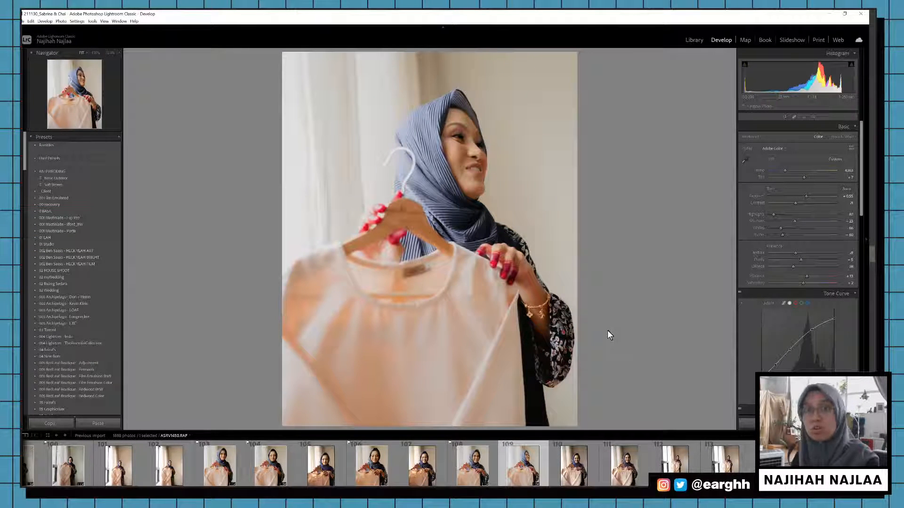
Step: Check the crop framing of ASRV1450 and flag it as a pick
{"action": "key", "text": "r"}
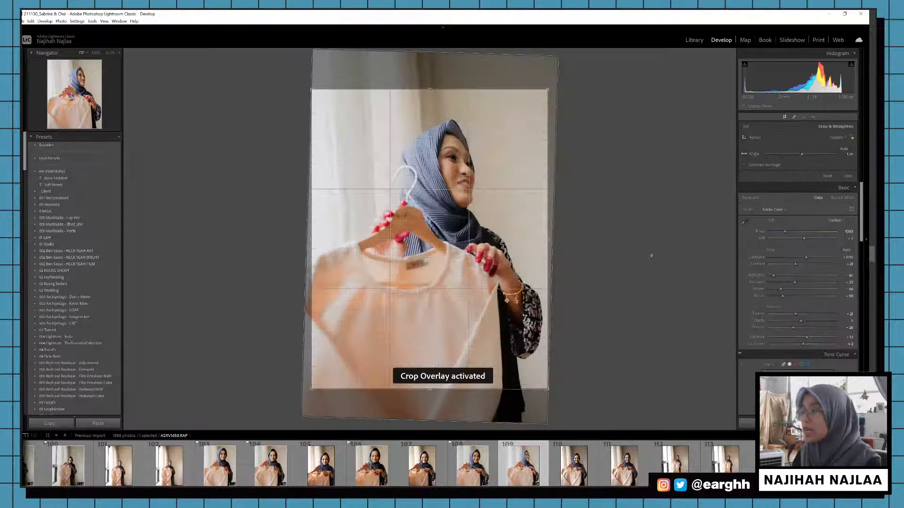
{"action": "key", "text": "d"}
{"action": "key", "text": "p"}
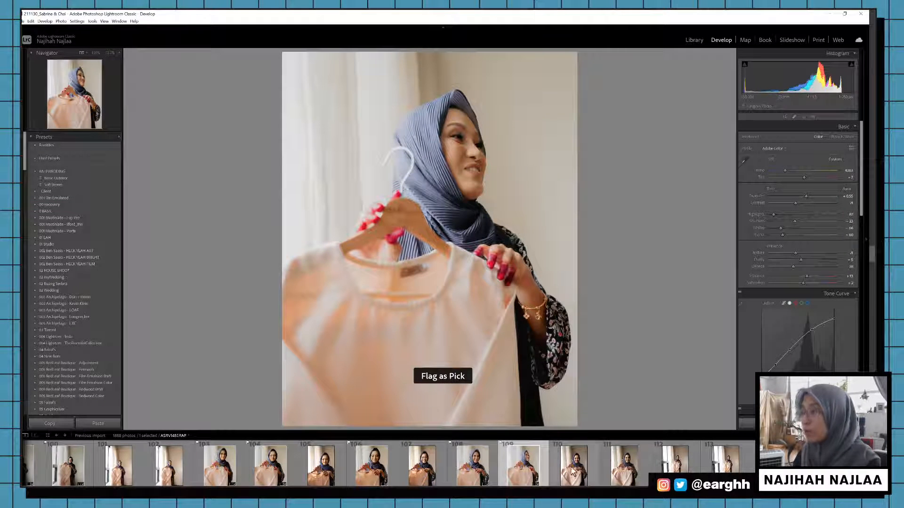
Step: Paste the copied develop settings onto ASRV1452 and warm its temperature slightly
{"action": "left_click", "coordinate": [624, 466]}
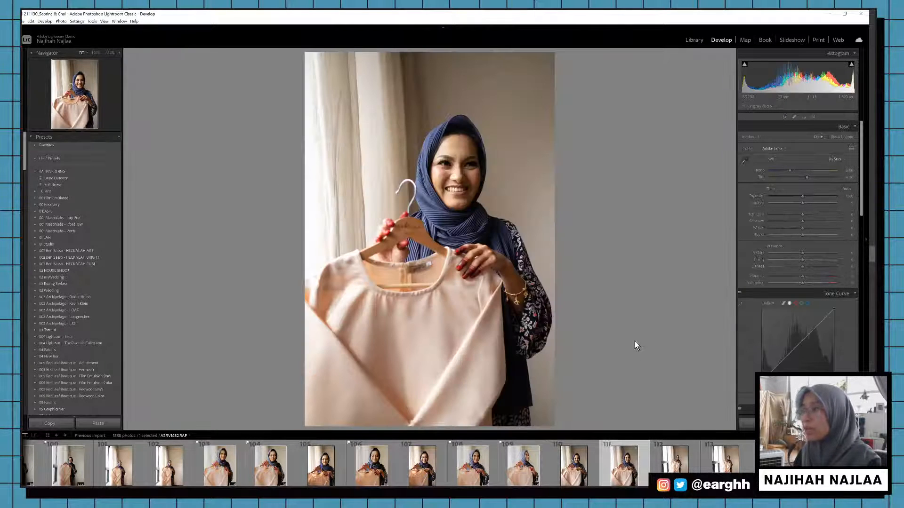
{"action": "key", "text": "ctrl+shift+v"}
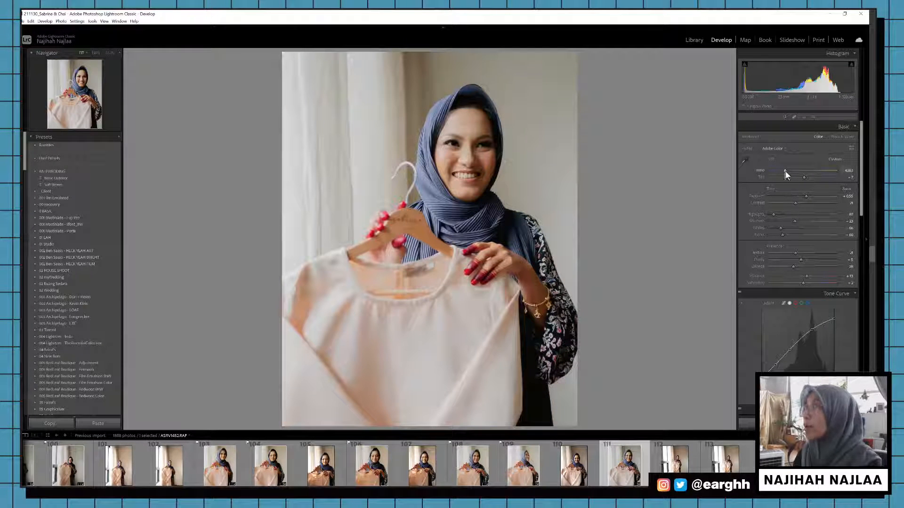
{"action": "left_click_drag", "start_coordinate": [785, 171], "coordinate": [786, 171]}
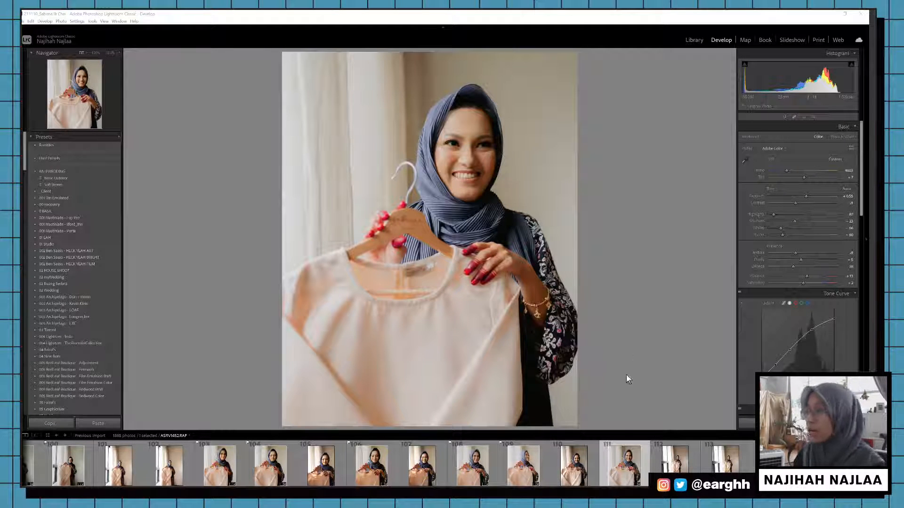
Step: Flag ASRV1452 as a pick and copy its adjusted develop settings
{"action": "left_click", "coordinate": [614, 470]}
{"action": "key", "text": "p"}
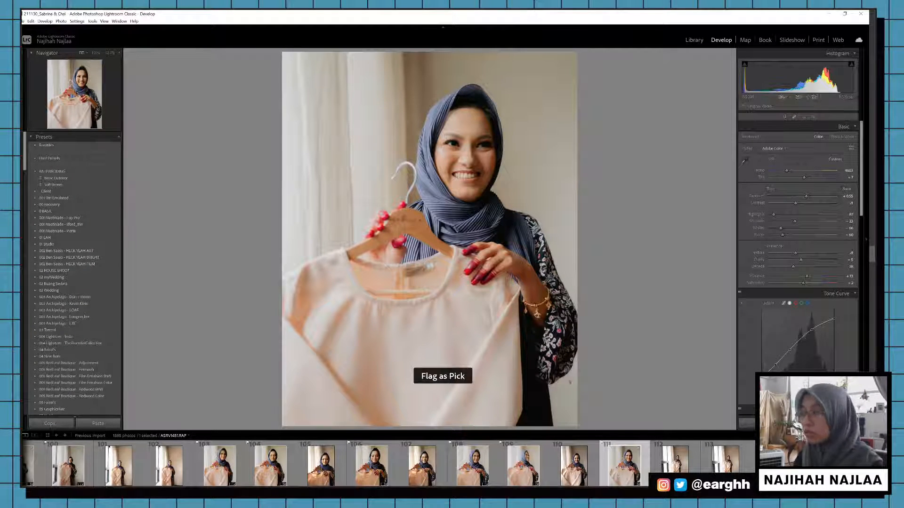
{"action": "key", "text": "ctrl+shift+c"}
{"action": "key", "text": "Return"}
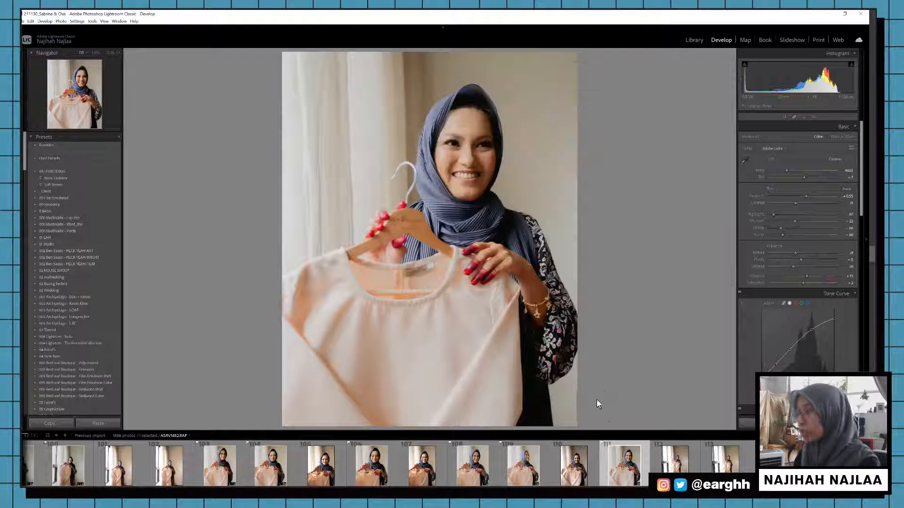
Step: Paste the copied develop settings onto ASRV1454, then extend its crop to include more floor and straighten the frame slightly
{"action": "left_click", "coordinate": [674, 467]}
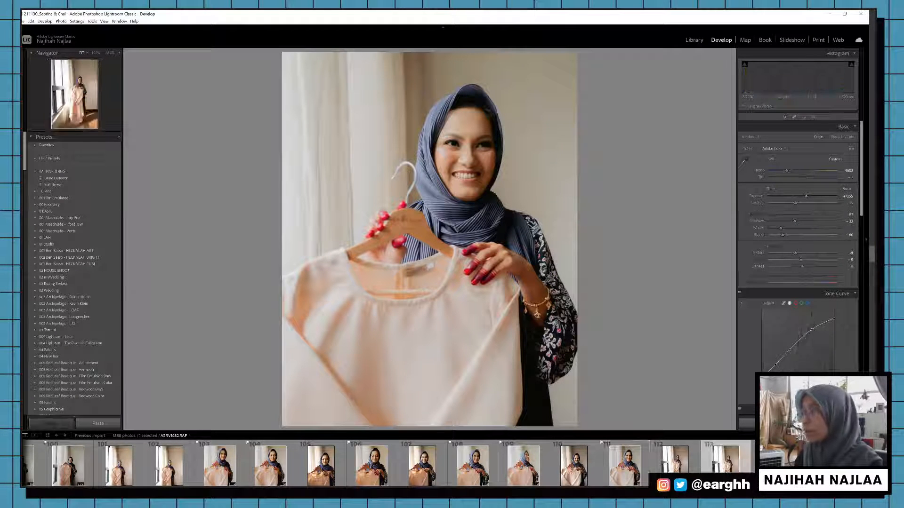
{"action": "key", "text": "Right"}
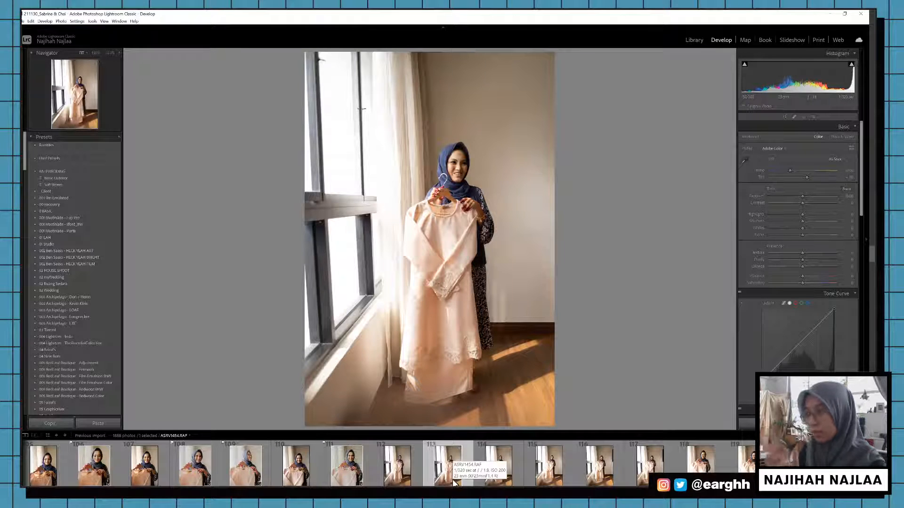
{"action": "key", "text": "ctrl+shift+v"}
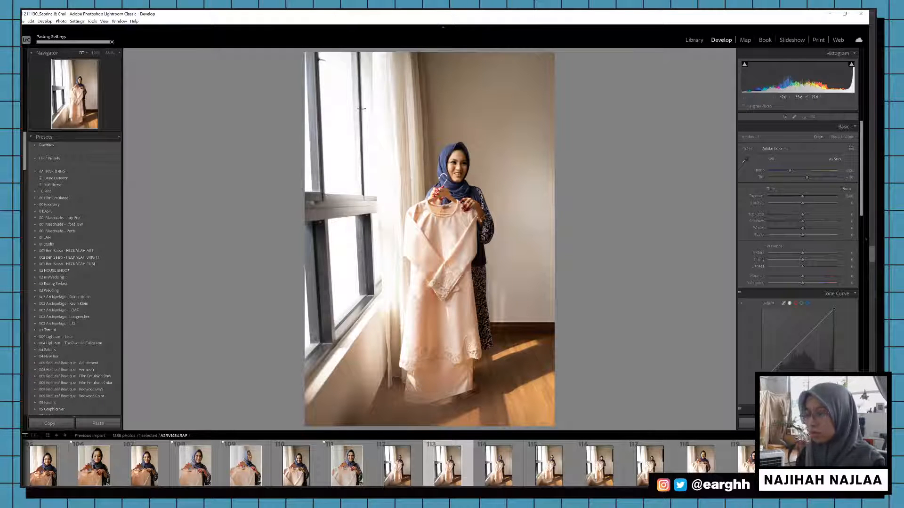
{"action": "key", "text": "r"}
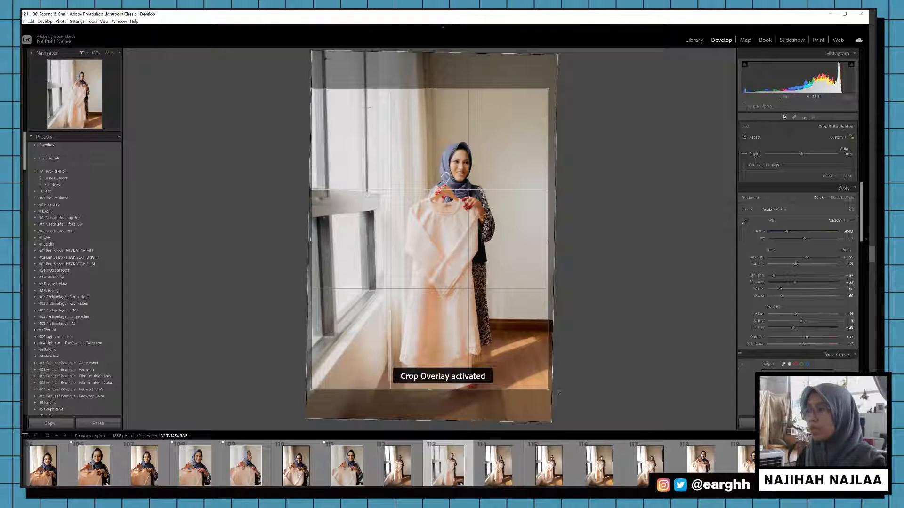
{"action": "left_click_drag", "start_coordinate": [551, 390], "coordinate": [548, 404]}
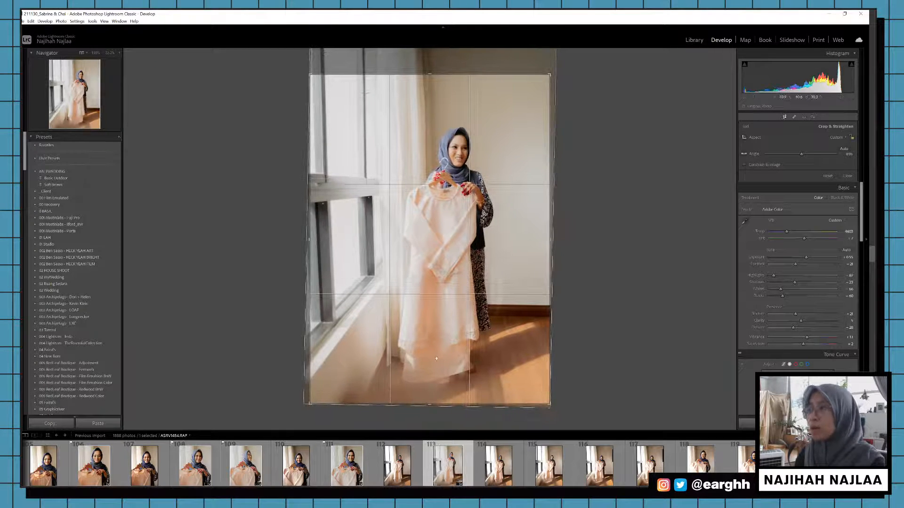
{"action": "key", "text": "Return"}
{"action": "key", "text": "r"}
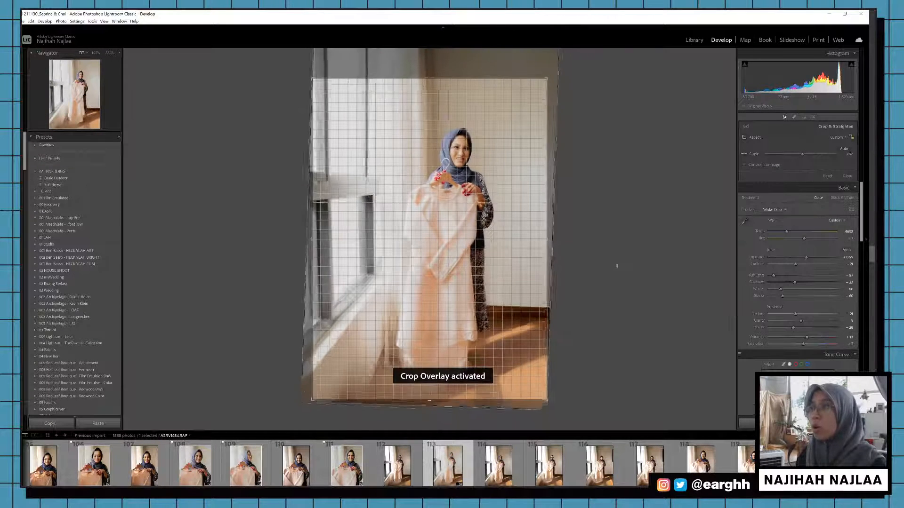
{"action": "key", "text": "Return"}
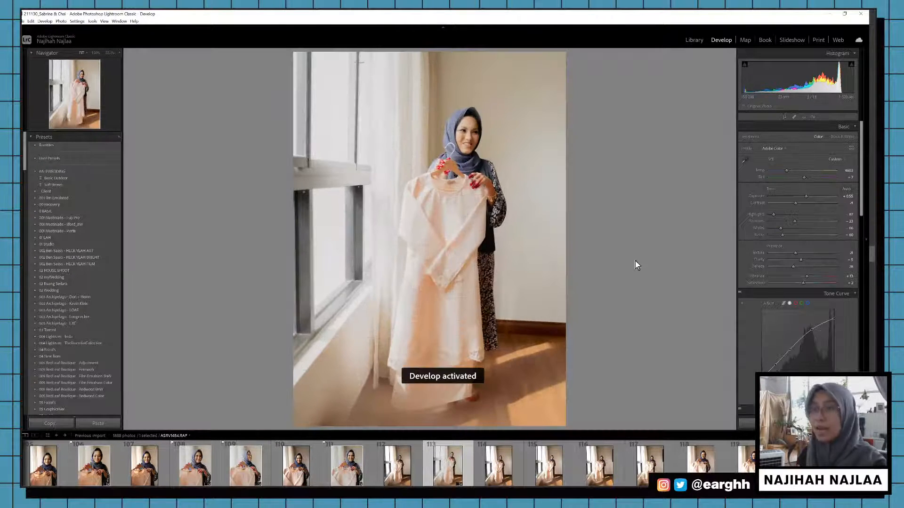
Step: Lower the exposure of ASRV1454 to about +0.17, copy its develop settings including the crop, and flag it as a pick
{"action": "left_click_drag", "start_coordinate": [816, 197], "coordinate": [801, 201]}
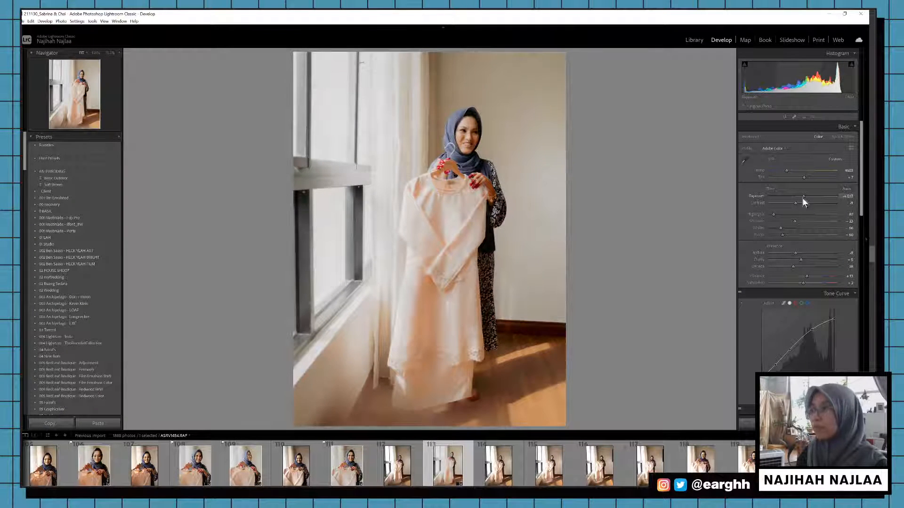
{"action": "key", "text": "ctrl+shift+c"}
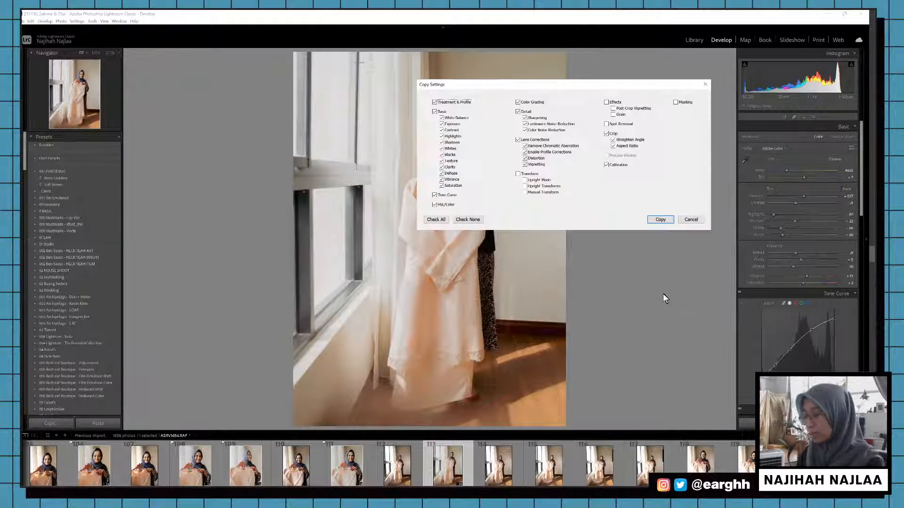
{"action": "key", "text": "Return"}
{"action": "key", "text": "p"}
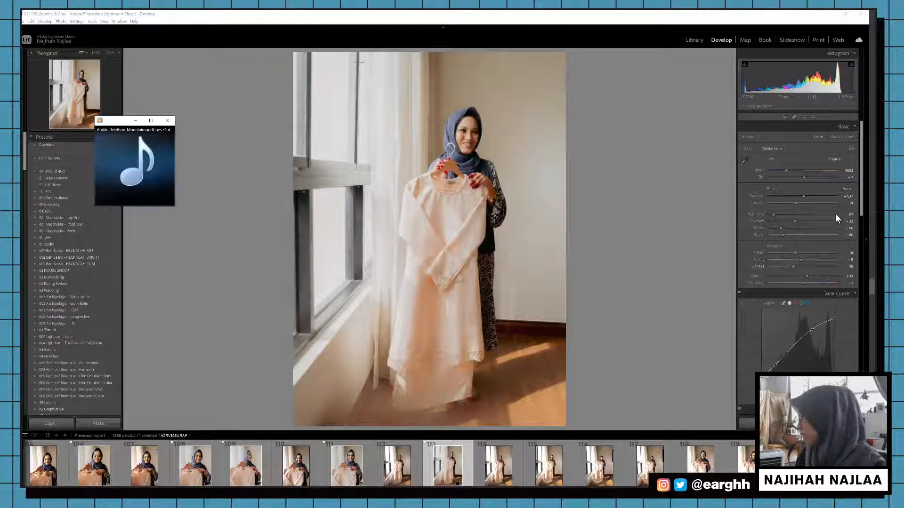
{"action": "left_click", "coordinate": [167, 121]}
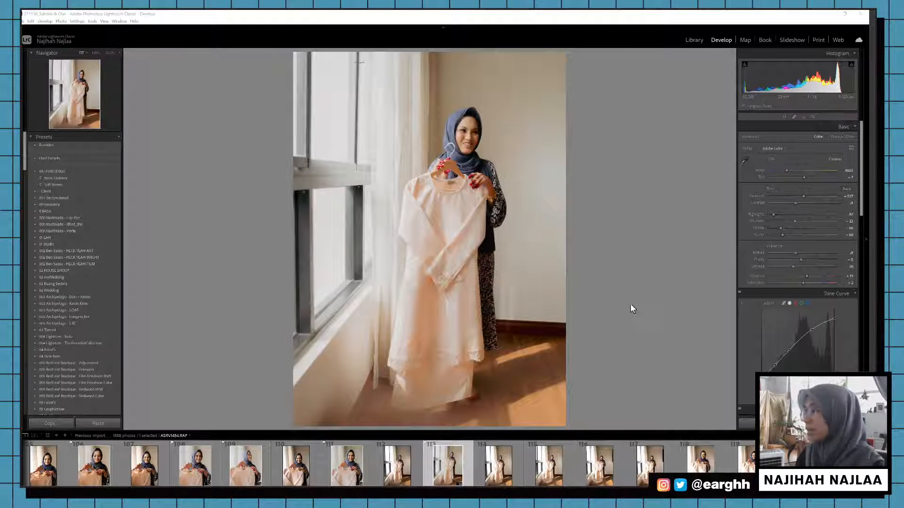
Step: Apply the copied develop settings to ASRV1455 and ASRV1457 and flag both photos as picks
{"action": "left_click", "coordinate": [481, 472]}
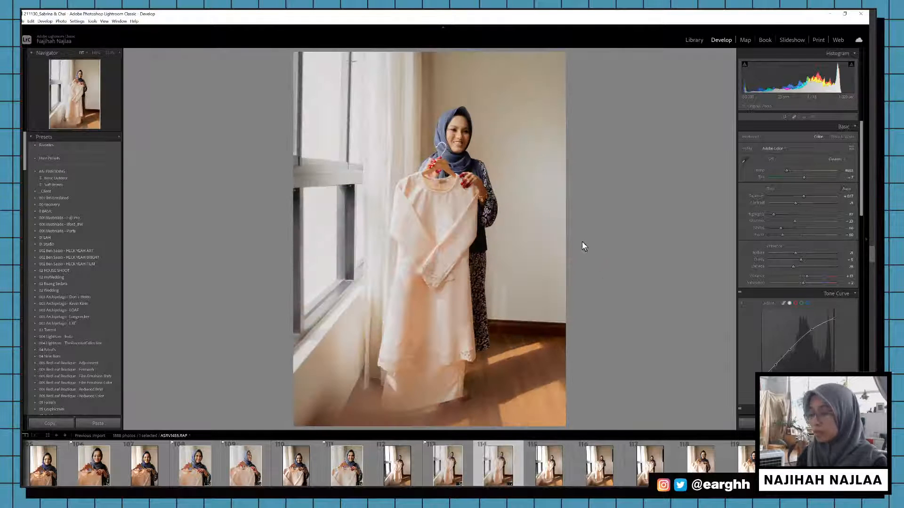
{"action": "key", "text": "p"}
{"action": "left_click", "coordinate": [597, 466]}
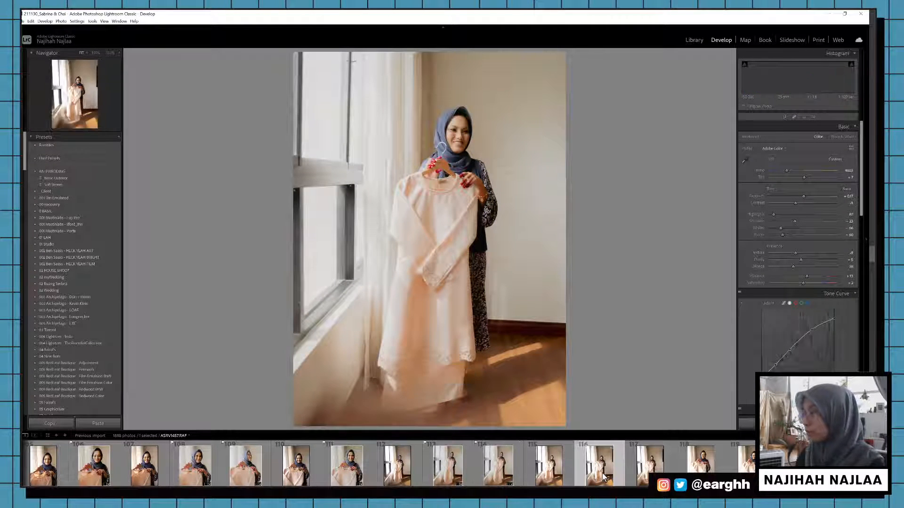
{"action": "key", "text": "ctrl+v"}
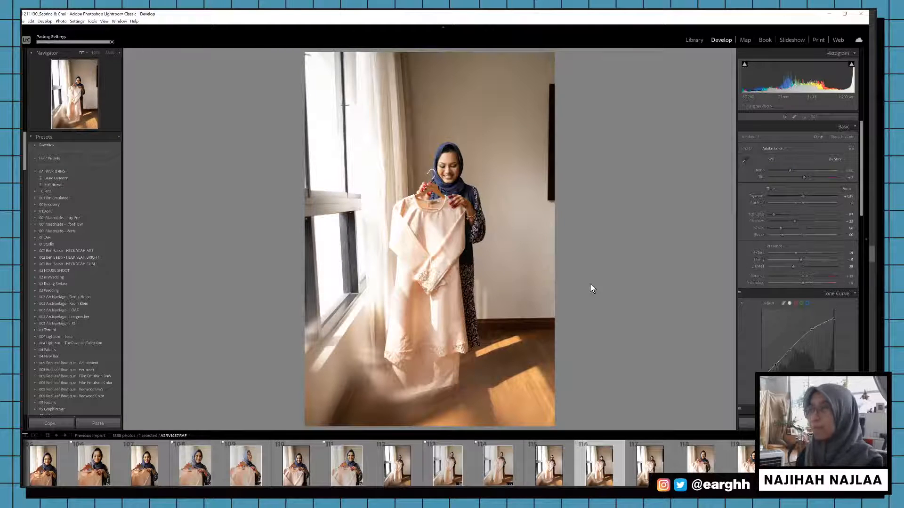
{"action": "key", "text": "p"}
Step: Paste the copied settings onto ASRV1459, enlarge and straighten its crop for more headroom, and flag it as a pick
{"action": "key", "text": "Right"}
{"action": "key", "text": "Right"}
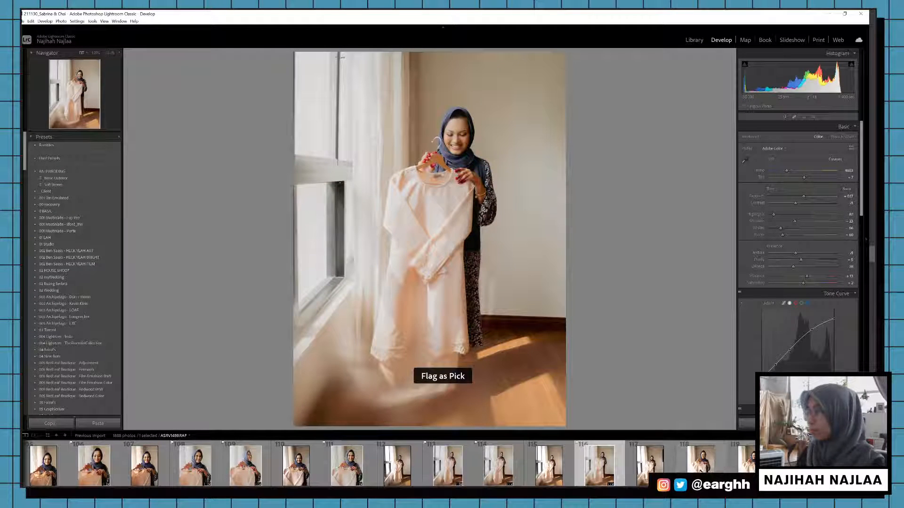
{"action": "key", "text": "ctrl+v"}
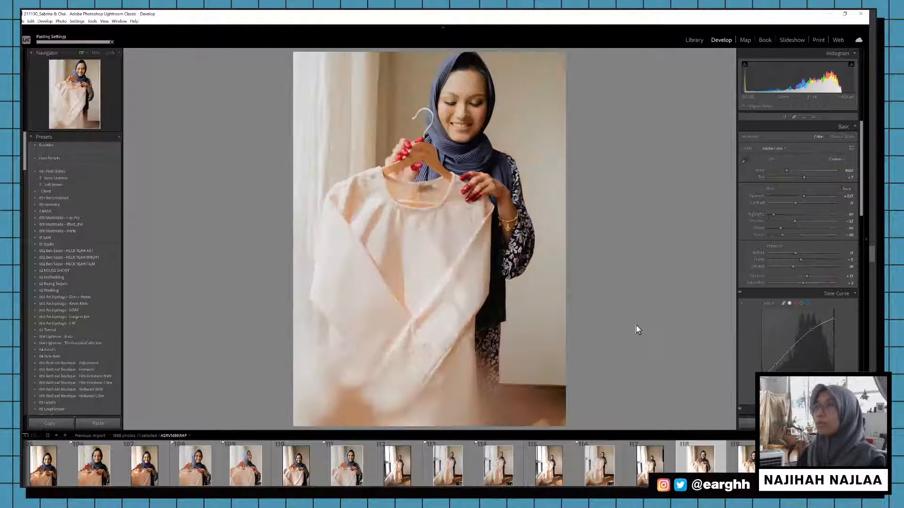
{"action": "key", "text": "r"}
{"action": "left_click_drag", "start_coordinate": [665, 290], "coordinate": [668, 278]}
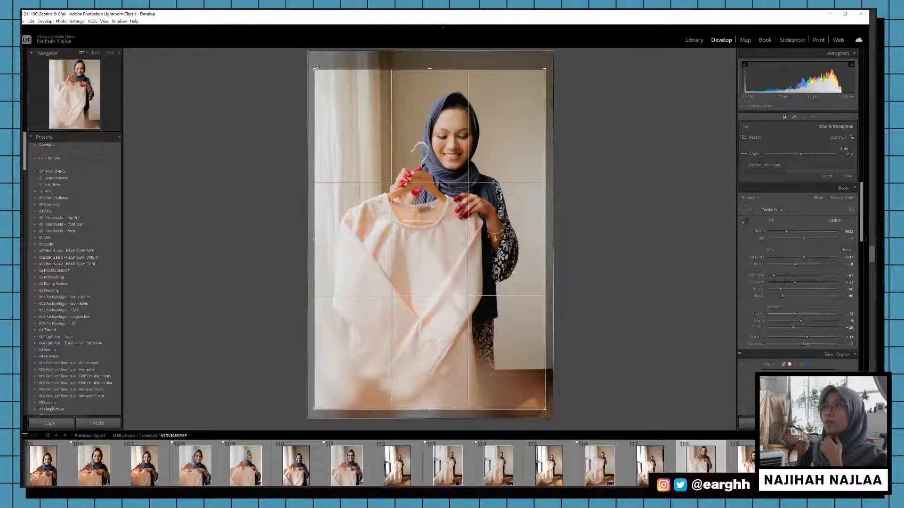
{"action": "key", "text": "Return"}
{"action": "key", "text": "p"}
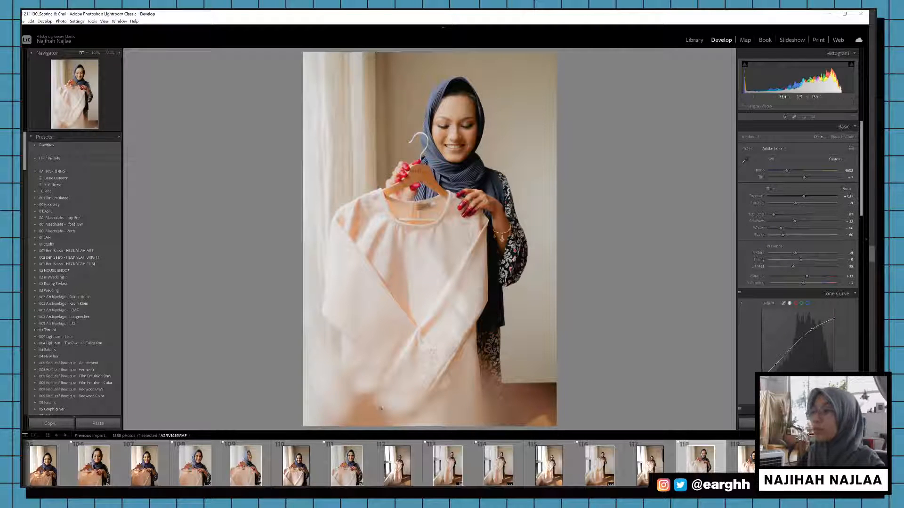
Step: Copy the develop settings of ASRV1459, including its crop, and paste them onto the hanger close-up ASRV1461
{"action": "left_click", "coordinate": [684, 469]}
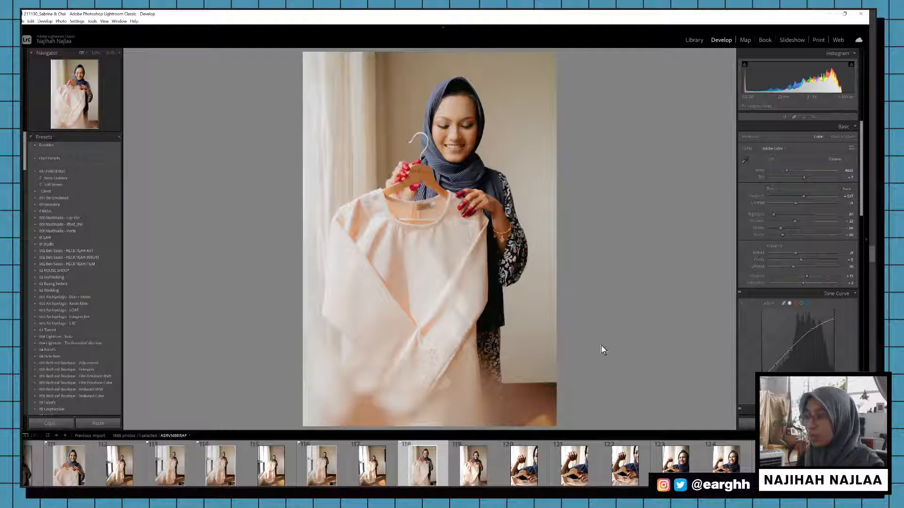
{"action": "key", "text": "ctrl+shift+c"}
{"action": "key", "text": "Return"}
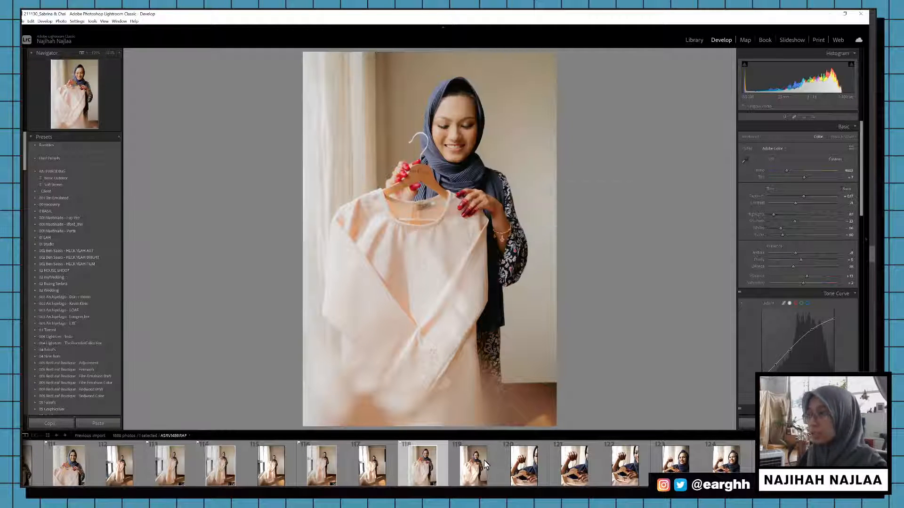
{"action": "left_click", "coordinate": [513, 463]}
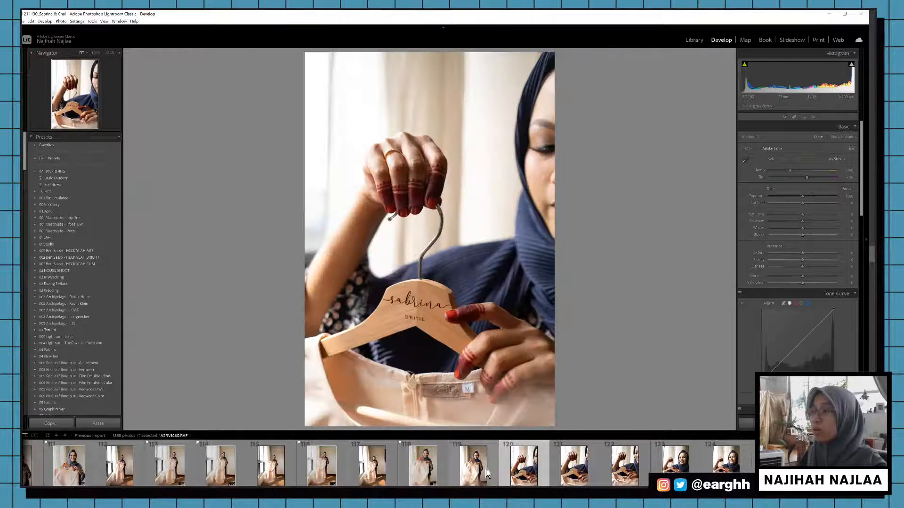
{"action": "left_click", "coordinate": [485, 466]}
{"action": "left_click", "coordinate": [524, 473]}
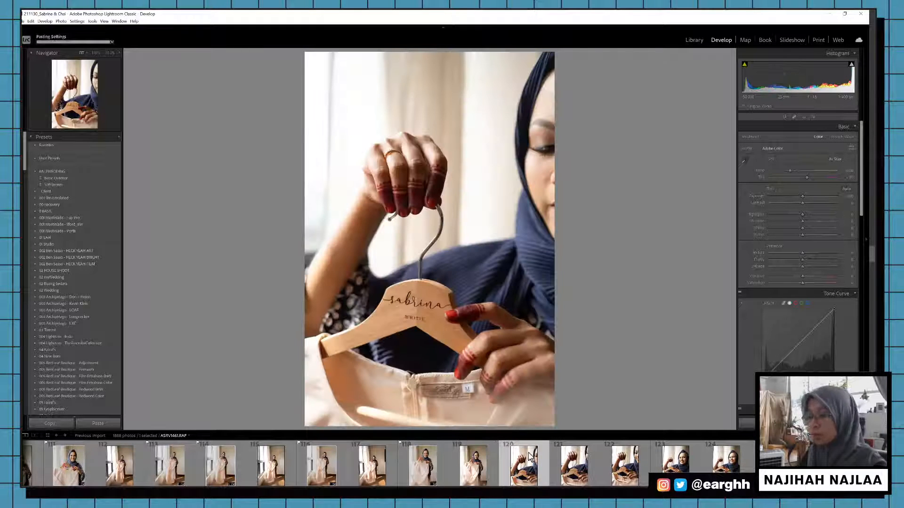
{"action": "key", "text": "ctrl+shift+v"}
Step: Flag ASRV1461 as a pick, lowering its contrast and raising its exposure slightly
{"action": "key", "text": "p"}
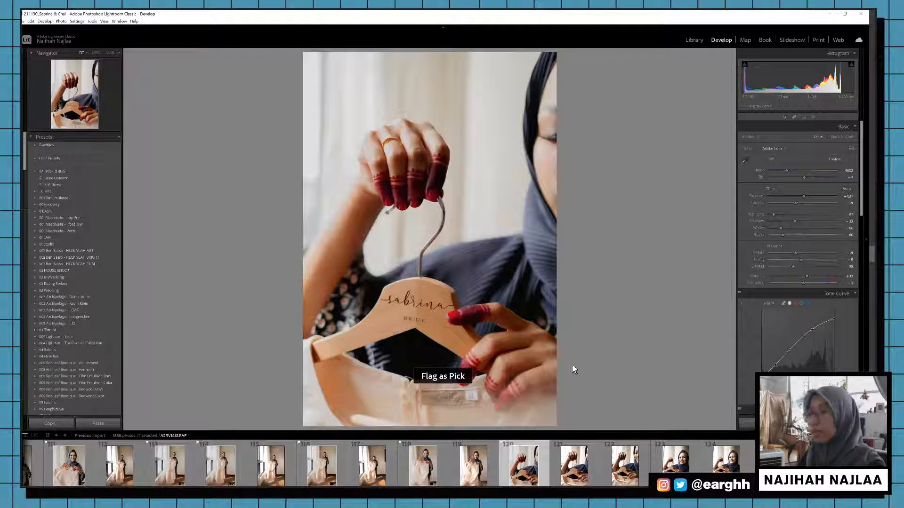
{"action": "left_click_drag", "start_coordinate": [795, 203], "coordinate": [804, 195]}
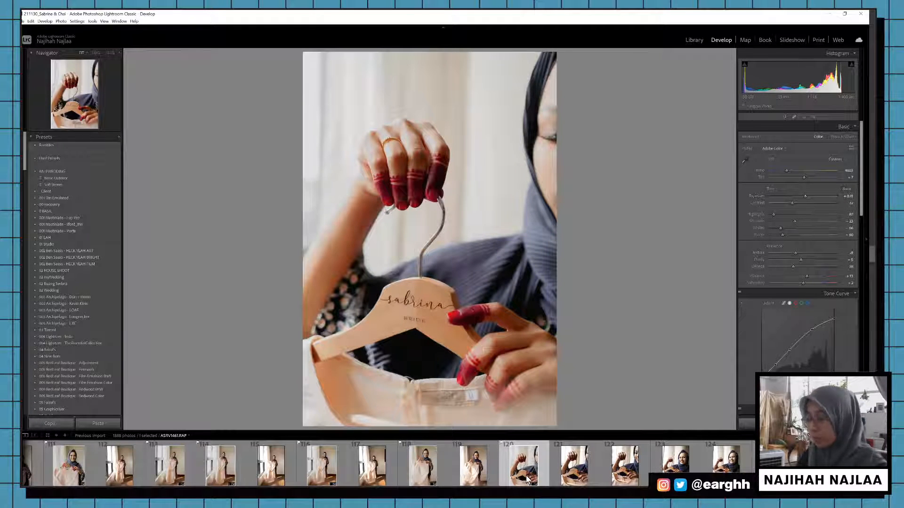
{"action": "key", "text": "p"}
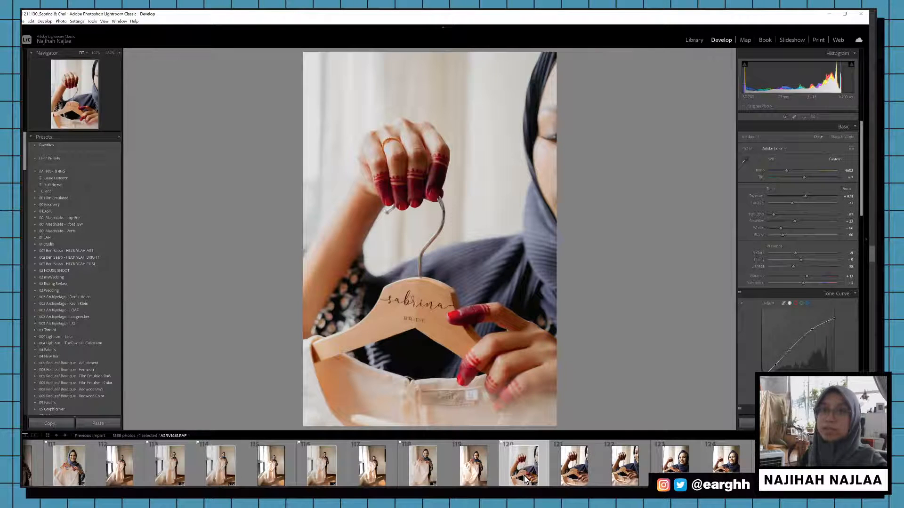
Step: Paste the copied develop settings onto the hanger close-up ASRV1463 and flag it as a pick
{"action": "left_click", "coordinate": [586, 464]}
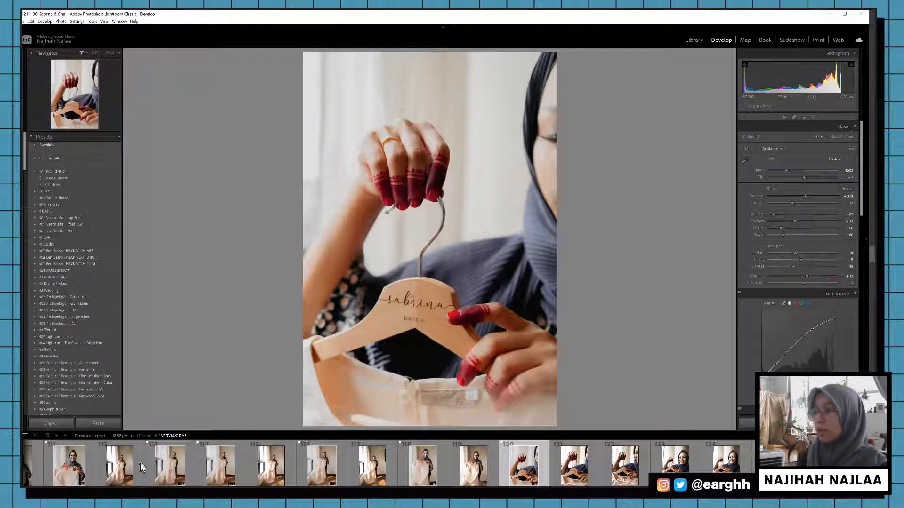
{"action": "left_click", "coordinate": [603, 465]}
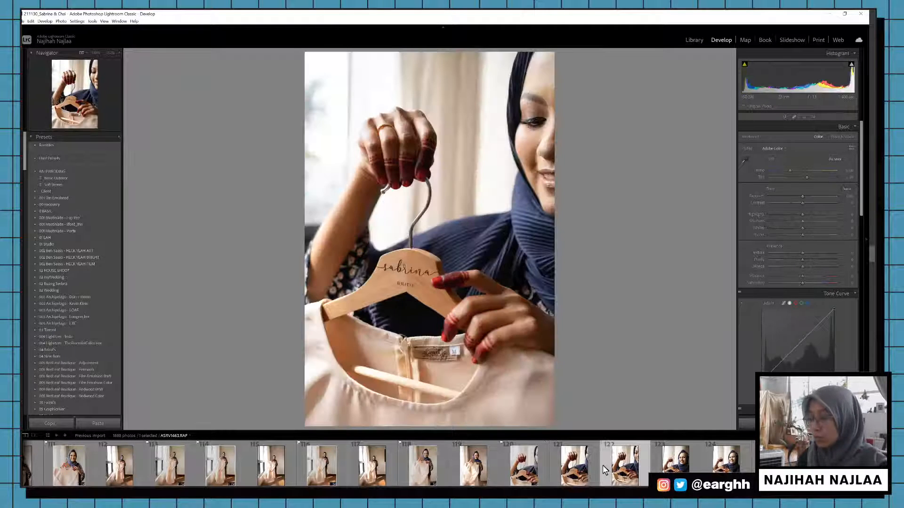
{"action": "key", "text": "ctrl+shift+v"}
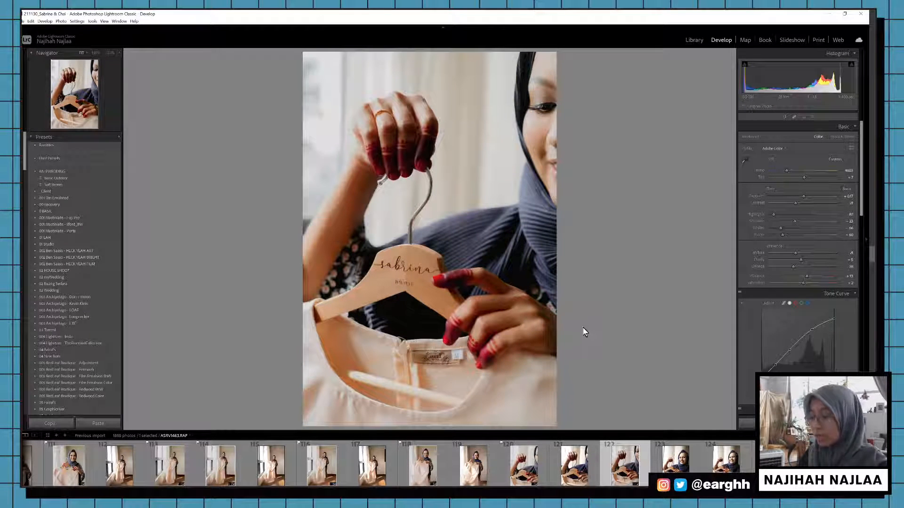
{"action": "key", "text": "p"}
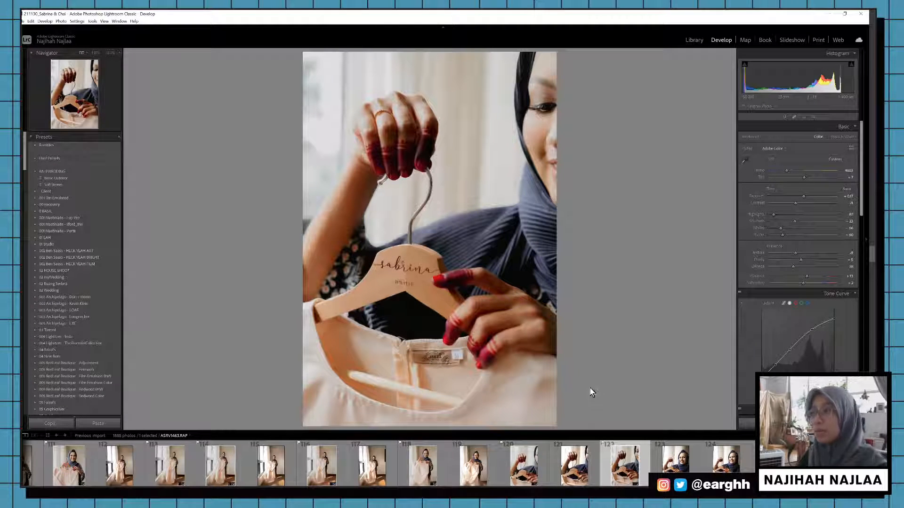
Step: Paste the copied develop settings onto ASRV1464, straighten its crop slightly, and flag it as a pick
{"action": "left_click", "coordinate": [675, 465]}
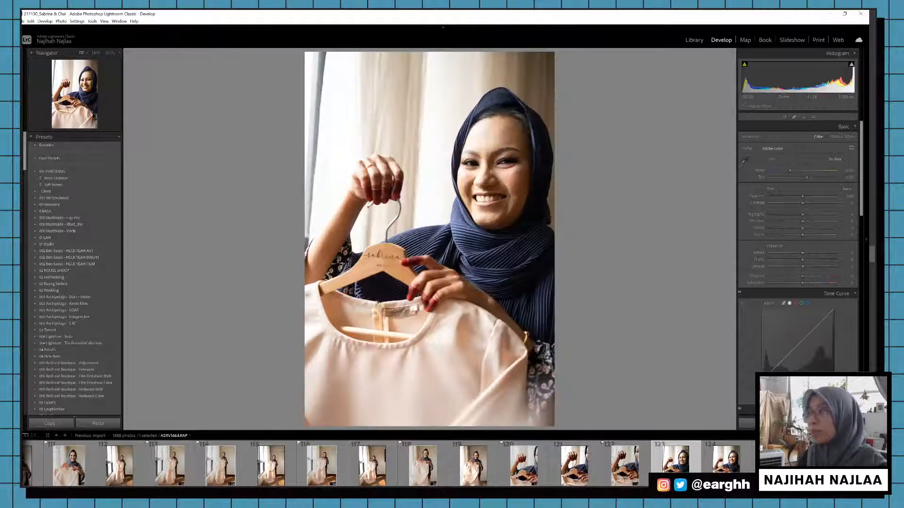
{"action": "key", "text": "ctrl+v"}
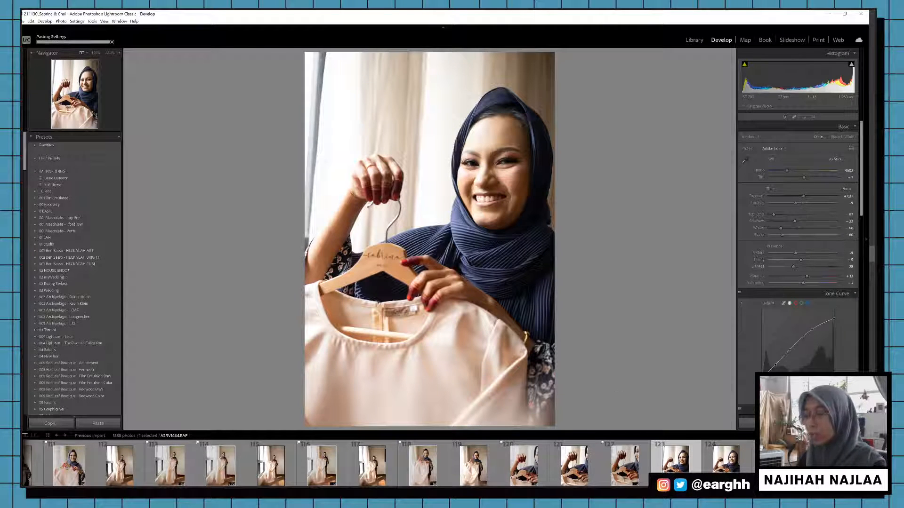
{"action": "key", "text": "r"}
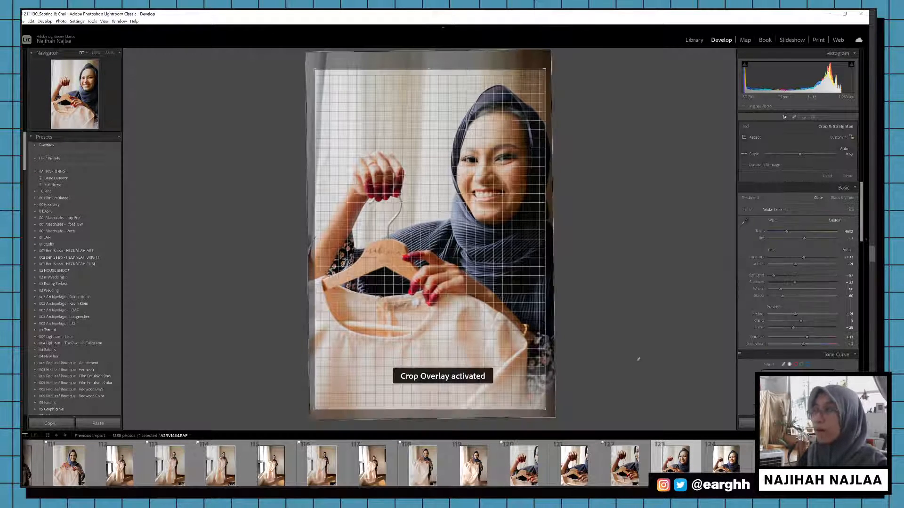
{"action": "left_click_drag", "start_coordinate": [638, 359], "coordinate": [639, 349]}
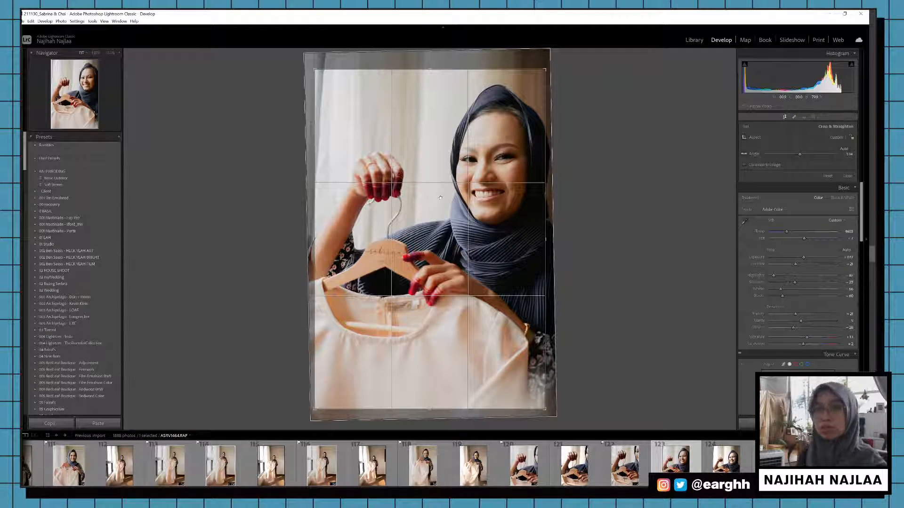
{"action": "key", "text": "Return"}
{"action": "key", "text": "p"}
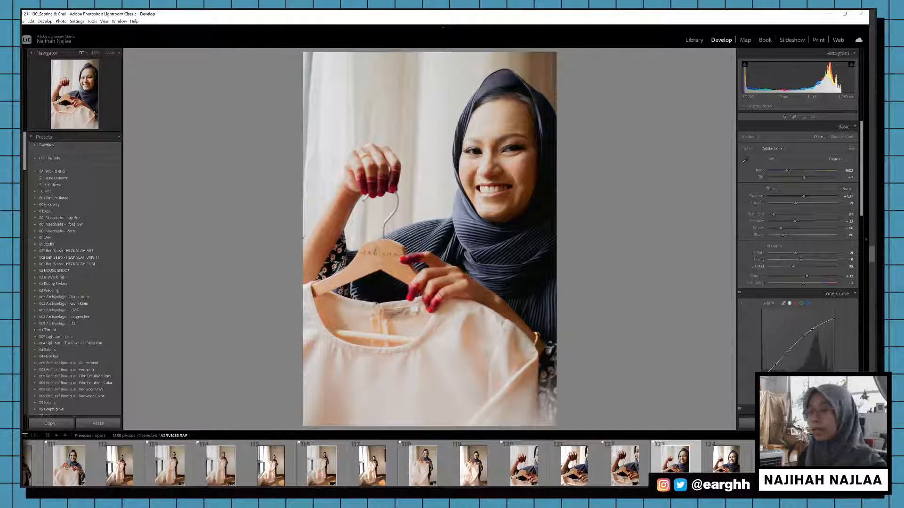
{"action": "scroll", "coordinate": [445, 465], "scroll_direction": "down", "scroll_amount": 4}
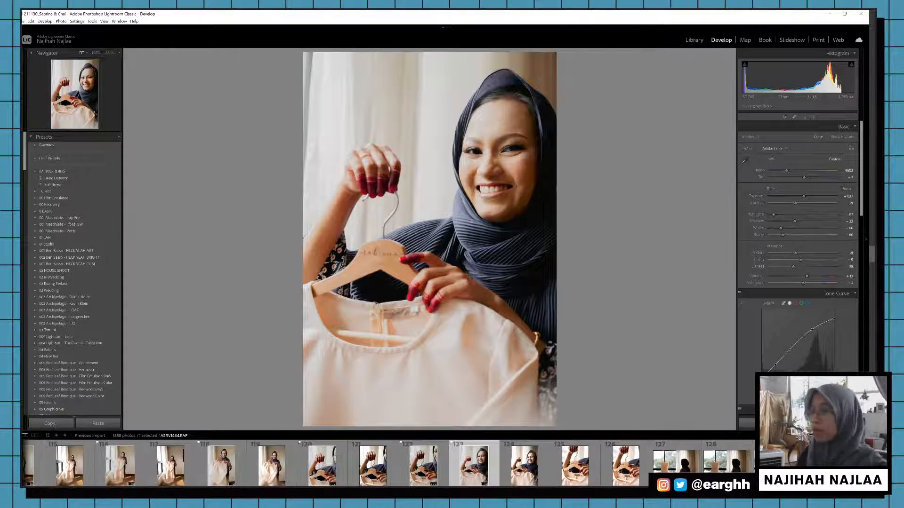
Step: Paste the copied develop settings onto ASRV1466, the close-up of the engraved wooden hanger
{"action": "scroll", "coordinate": [464, 466], "scroll_direction": "down", "scroll_amount": 2}
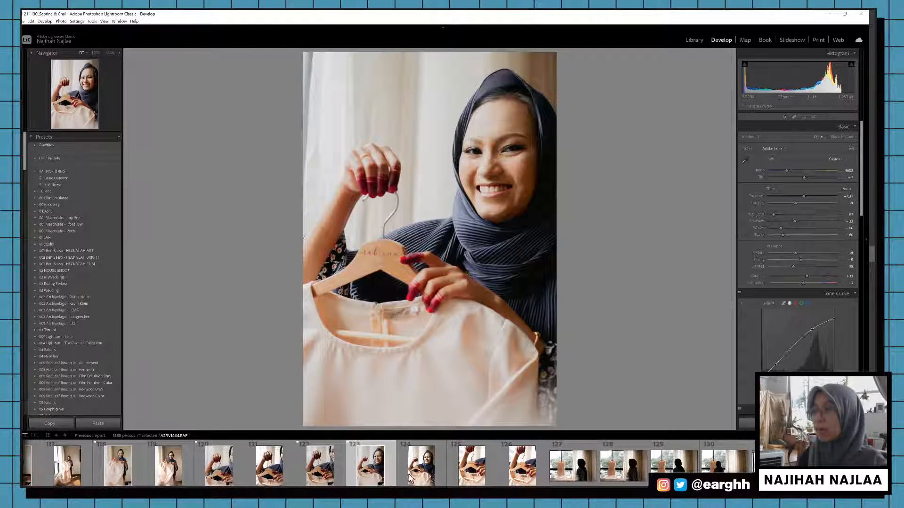
{"action": "left_click", "coordinate": [466, 466]}
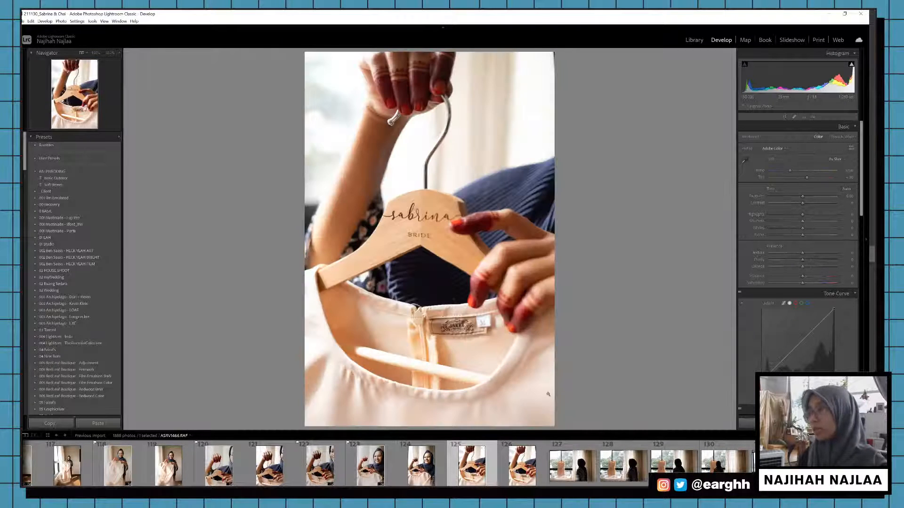
{"action": "key", "text": "ctrl+shift+v"}
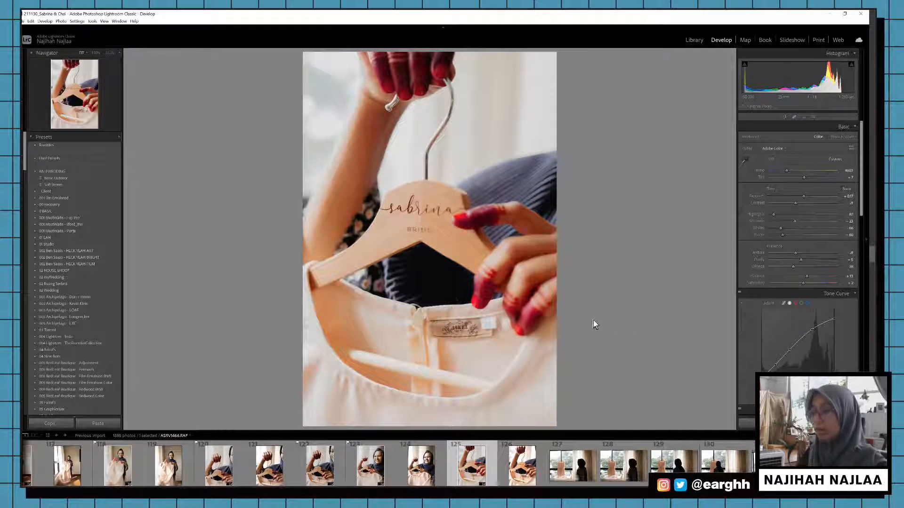
Step: Rotate and reposition the crop of ASRV1466 slightly and flag the photo as a pick
{"action": "key", "text": "r"}
{"action": "left_click_drag", "start_coordinate": [604, 291], "coordinate": [606, 287]}
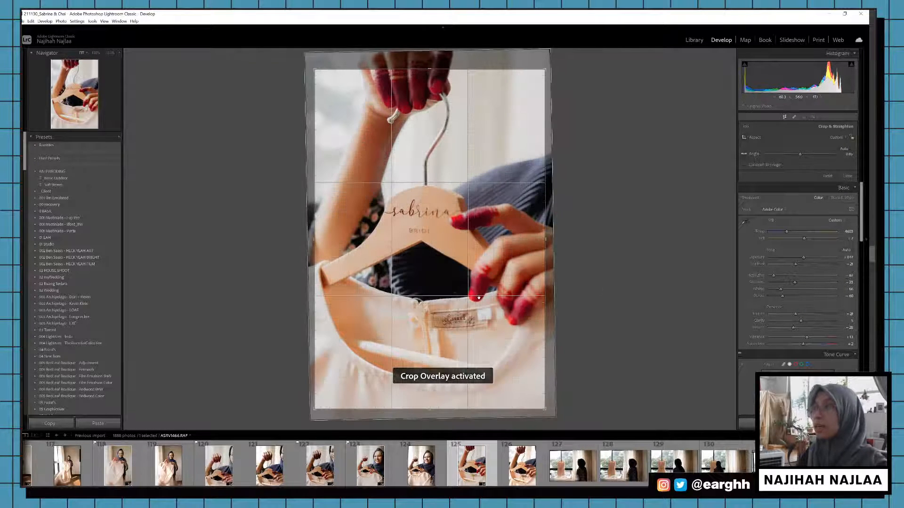
{"action": "left_click_drag", "start_coordinate": [480, 298], "coordinate": [475, 308]}
{"action": "key", "text": "Return"}
{"action": "key", "text": "p"}
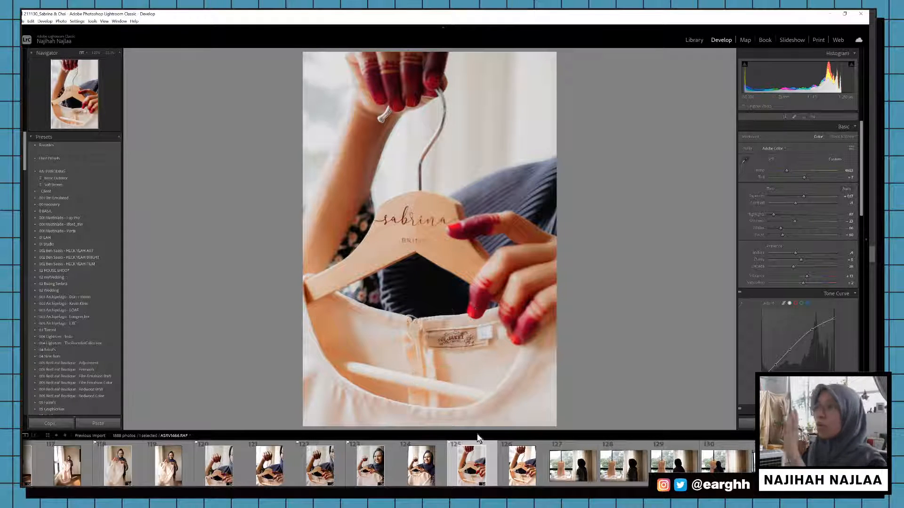
Step: Paste the copied develop settings onto ASRV1468, the silhouette beside the hanging dress, and flag it as a pick
{"action": "left_click", "coordinate": [560, 473]}
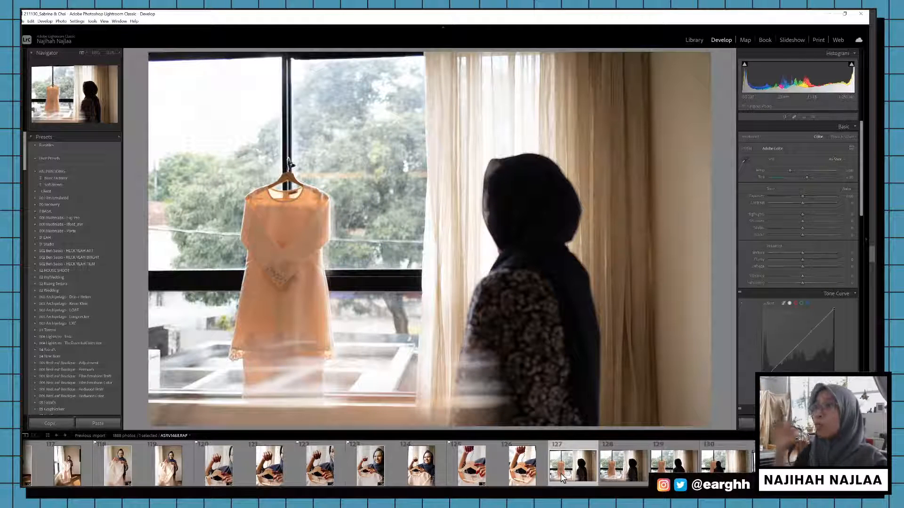
{"action": "key", "text": "ctrl+v"}
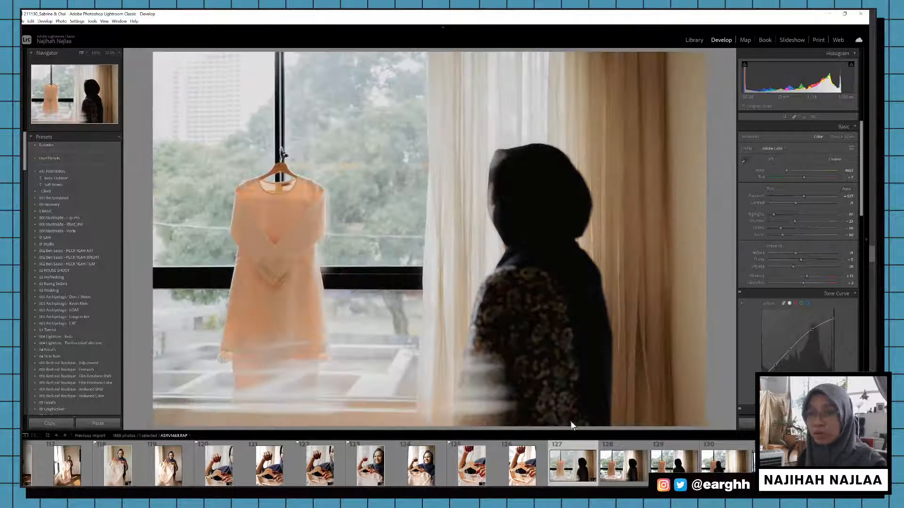
{"action": "key", "text": "p"}
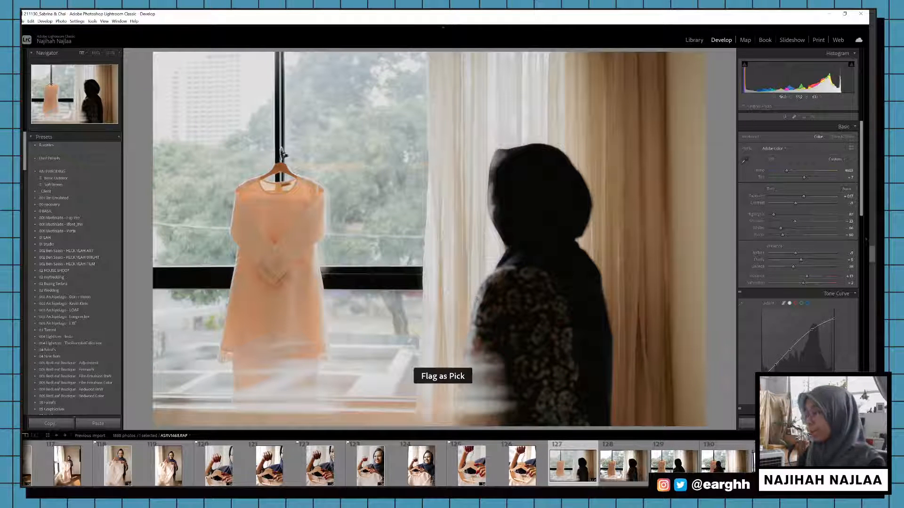
Step: Paste the copied develop settings onto ASRV1472, the woman hanging the dress at the window, and straighten and tighten its crop
{"action": "left_click", "coordinate": [724, 470]}
{"action": "key", "text": "Right"}
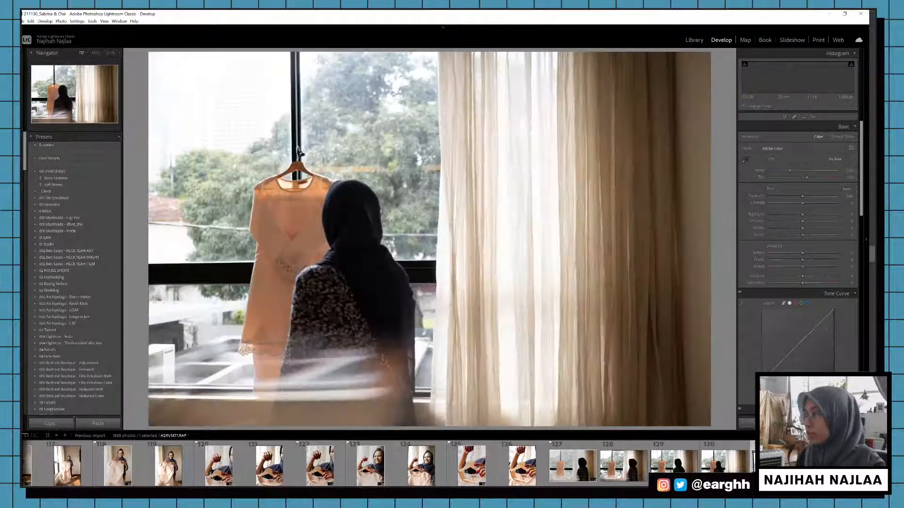
{"action": "key", "text": "Right"}
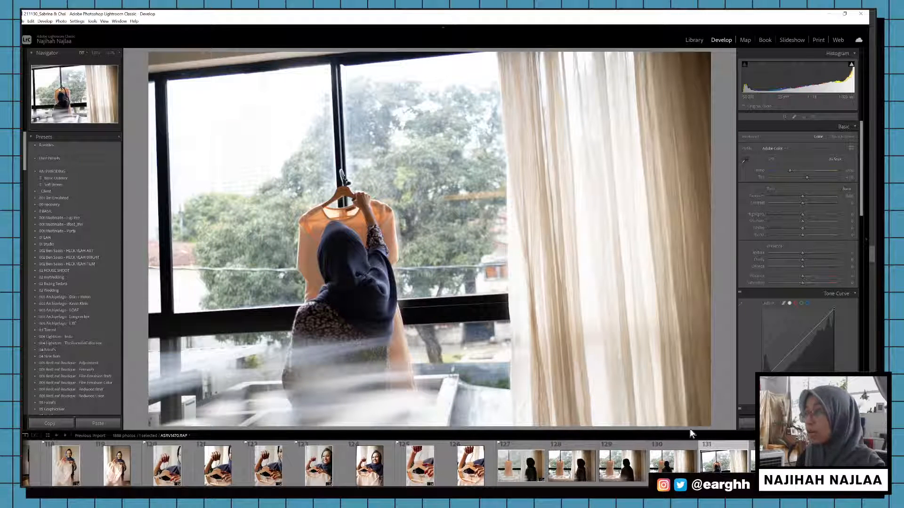
{"action": "key", "text": "ctrl+shift+v"}
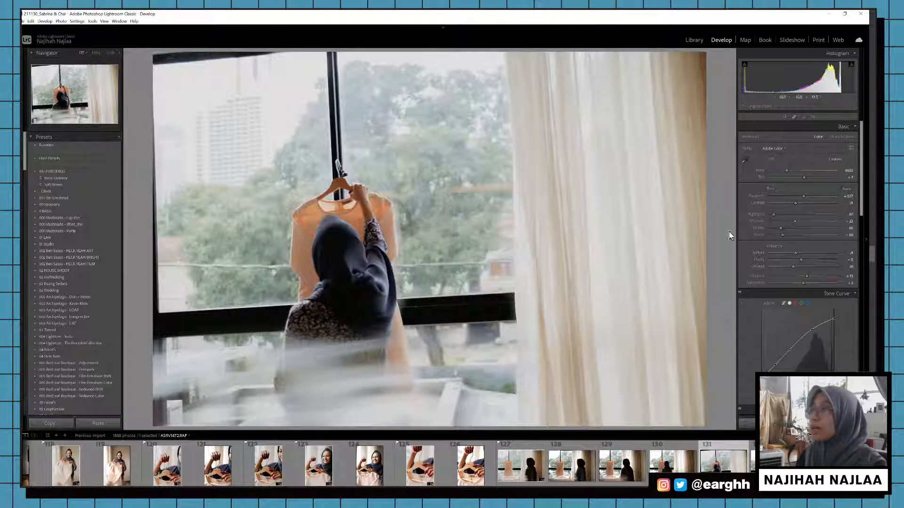
{"action": "key", "text": "r"}
{"action": "left_click_drag", "start_coordinate": [700, 233], "coordinate": [697, 246]}
{"action": "left_click_drag", "start_coordinate": [174, 67], "coordinate": [176, 71]}
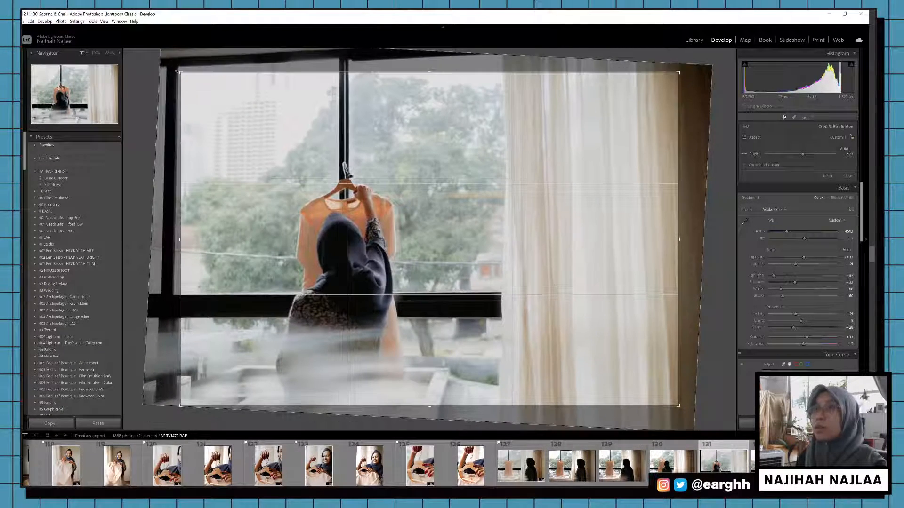
{"action": "key", "text": "r"}
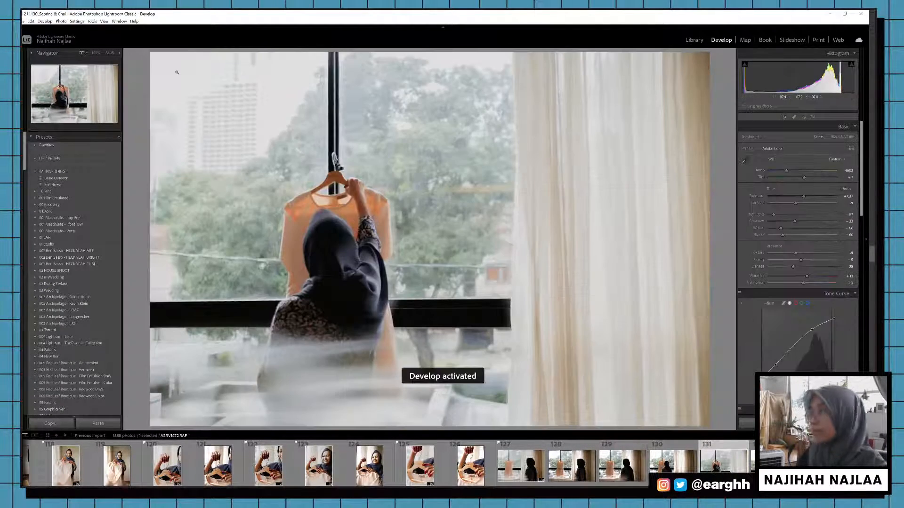
Step: Flag the current photo as a pick, paste the copied develop settings onto photo 133, and flag that one too
{"action": "key", "text": "p"}
{"action": "scroll", "coordinate": [636, 474], "scroll_direction": "down", "scroll_amount": 3}
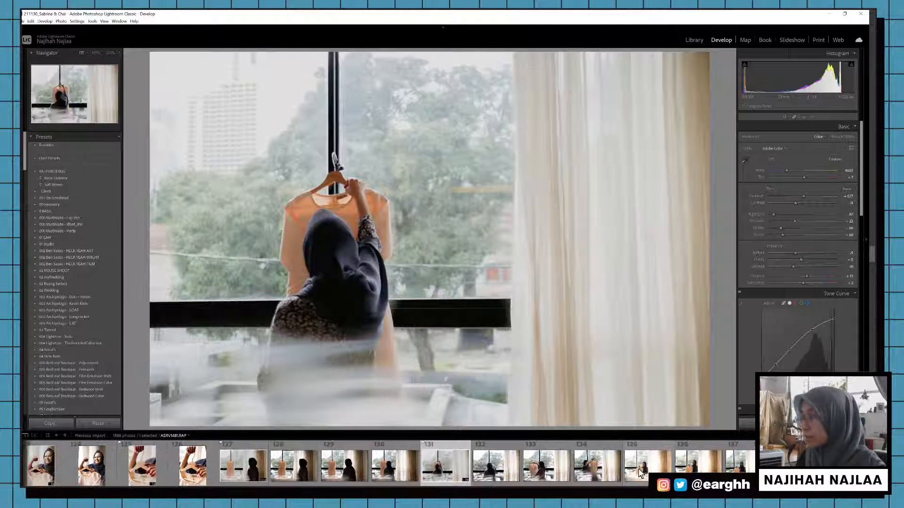
{"action": "left_click", "coordinate": [546, 479]}
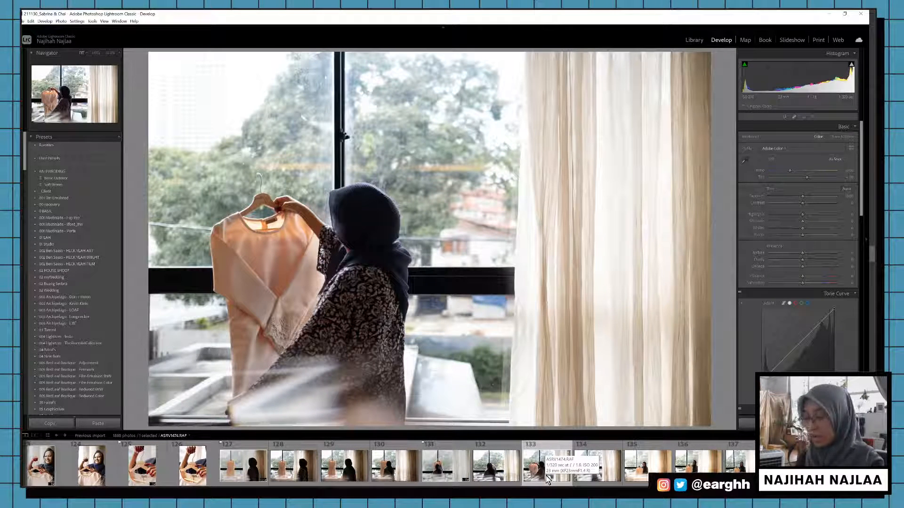
{"action": "key", "text": "ctrl+shift+v"}
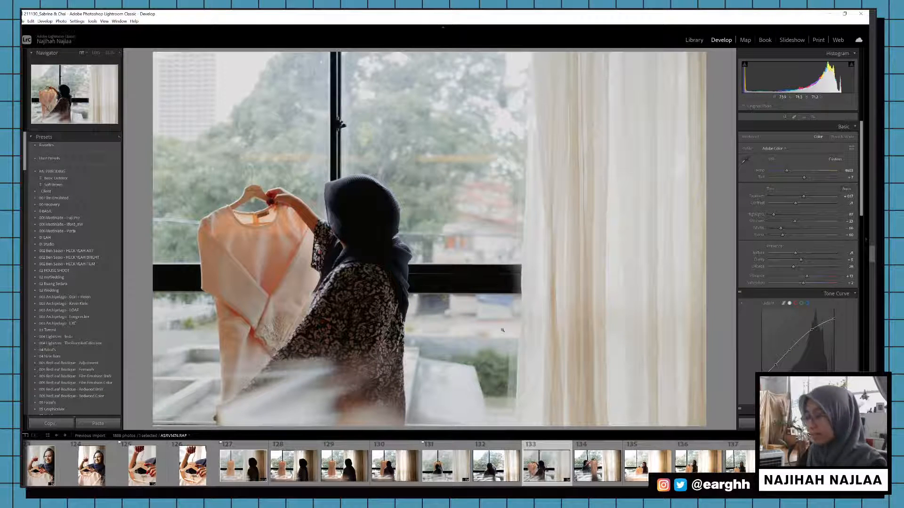
{"action": "key", "text": "p"}
Step: Paste the copied develop settings onto photo 138, where the woman covers her mouth while holding the dress
{"action": "key", "text": "Right"}
{"action": "key", "text": "Right"}
{"action": "key", "text": "Right"}
{"action": "key", "text": "Right"}
{"action": "key", "text": "Right"}
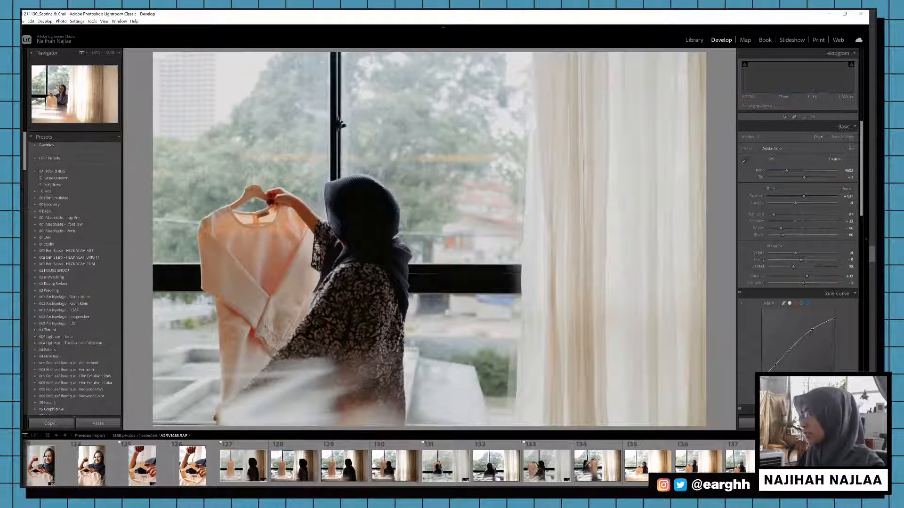
{"action": "key", "text": "ctrl+shift+v"}
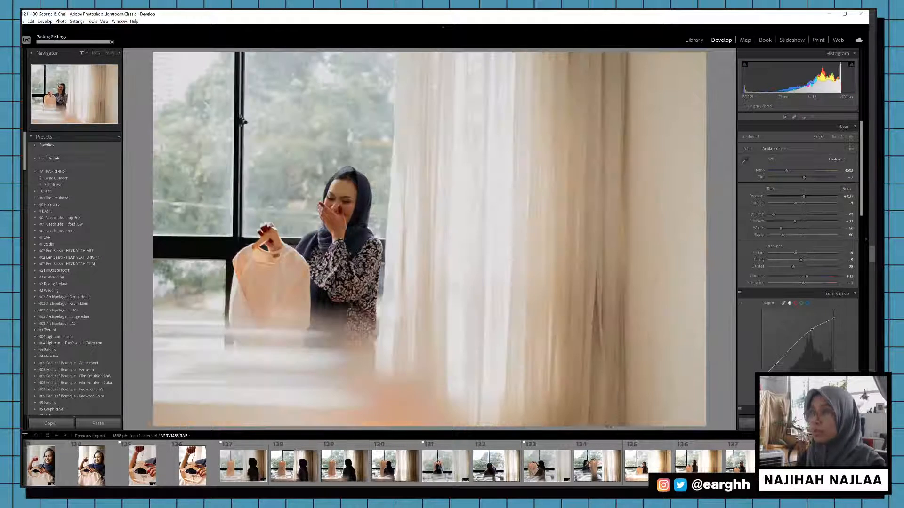
{"action": "key", "text": "e"}
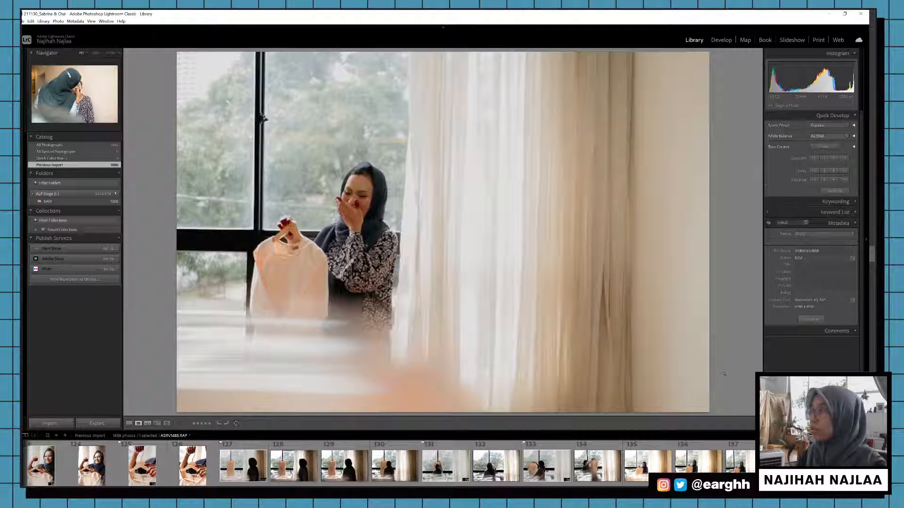
{"action": "left_click", "coordinate": [727, 37]}
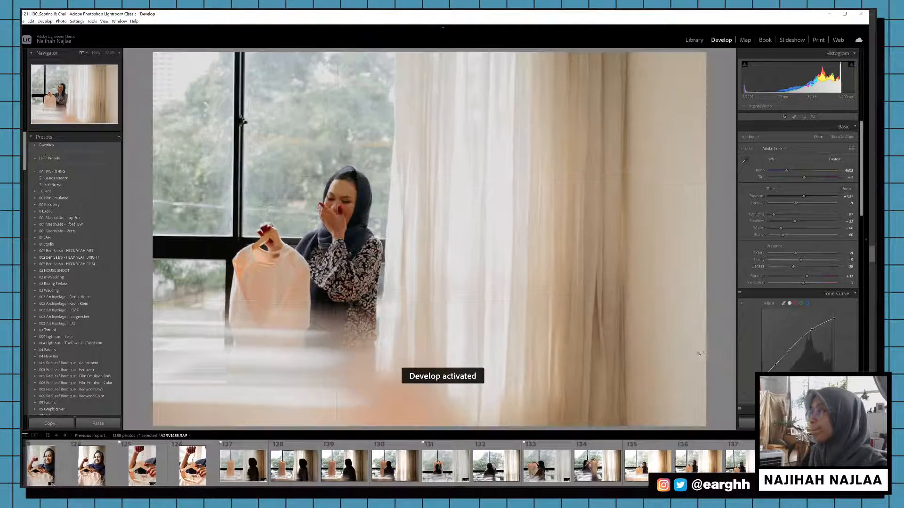
Step: Straighten the crop of photo 138 so the window frame stands upright, and flag the photo as a pick
{"action": "key", "text": "r"}
{"action": "key", "text": "Return"}
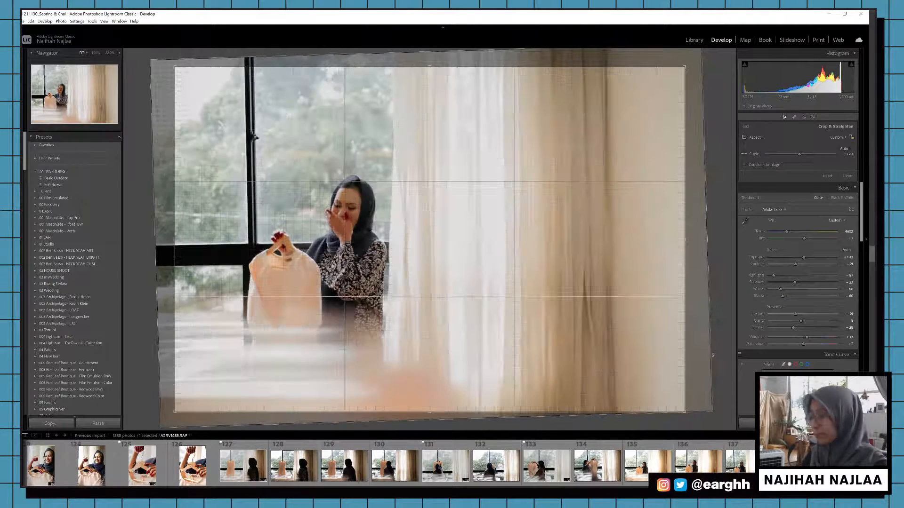
{"action": "key", "text": "p"}
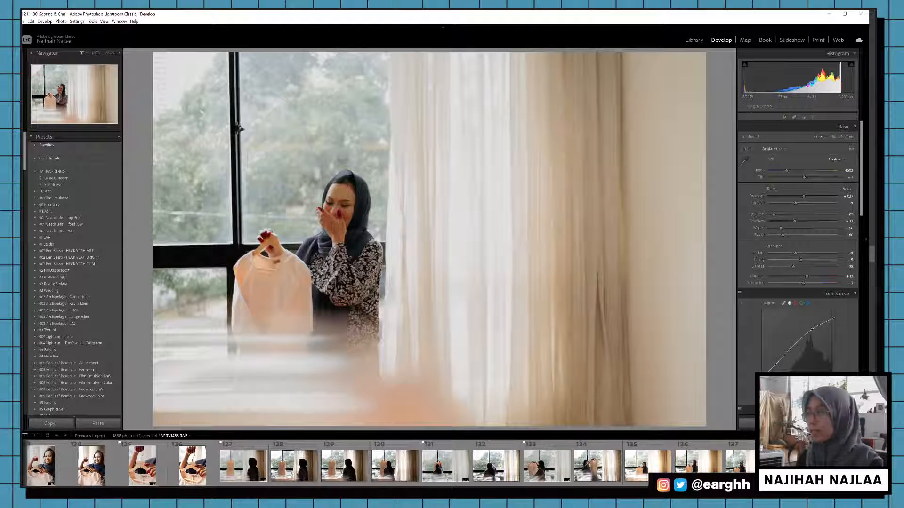
Step: Paste the copied develop settings onto photo 140, where the woman looks down at the dress
{"action": "scroll", "coordinate": [620, 472], "scroll_direction": "down", "scroll_amount": 5}
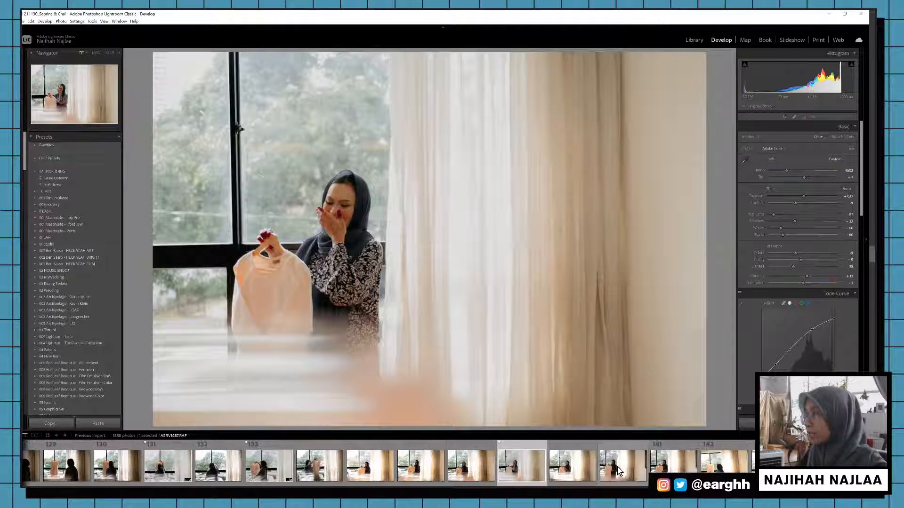
{"action": "scroll", "coordinate": [540, 472], "scroll_direction": "down", "scroll_amount": 5}
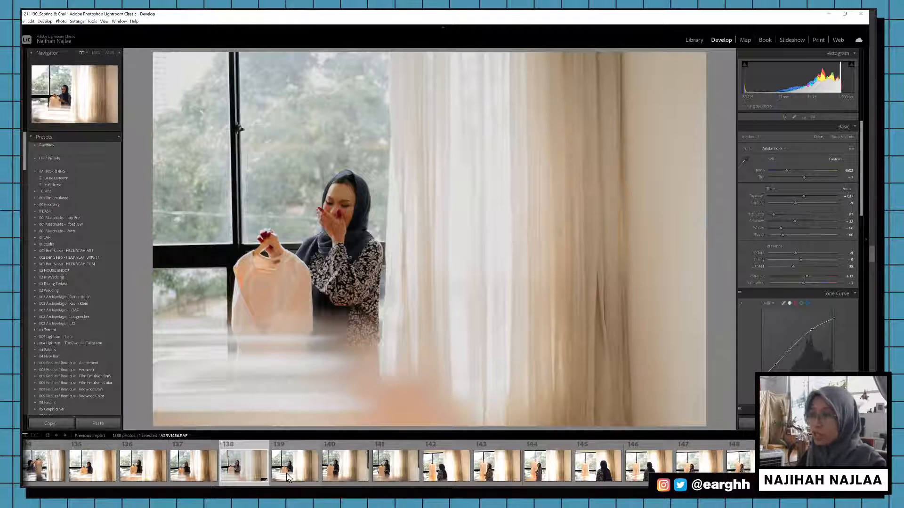
{"action": "key", "text": "Right"}
{"action": "key", "text": "Right"}
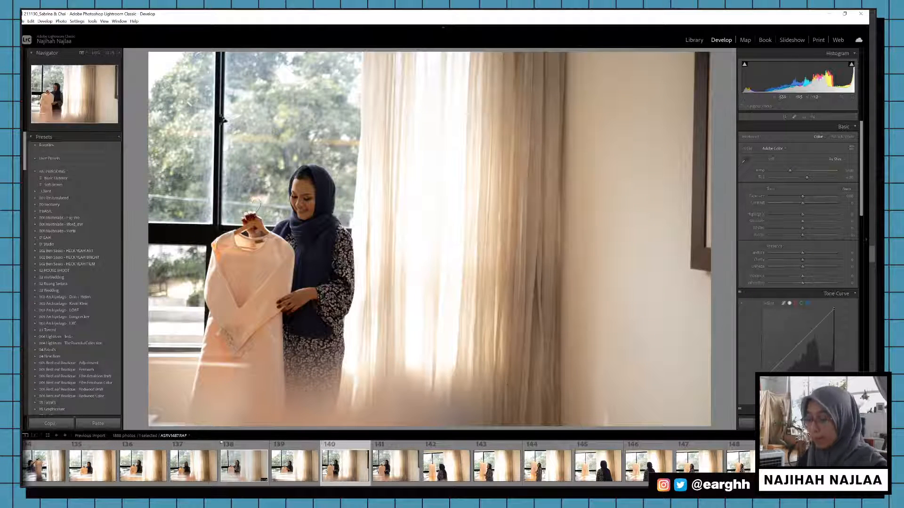
{"action": "key", "text": "ctrl+shift+v"}
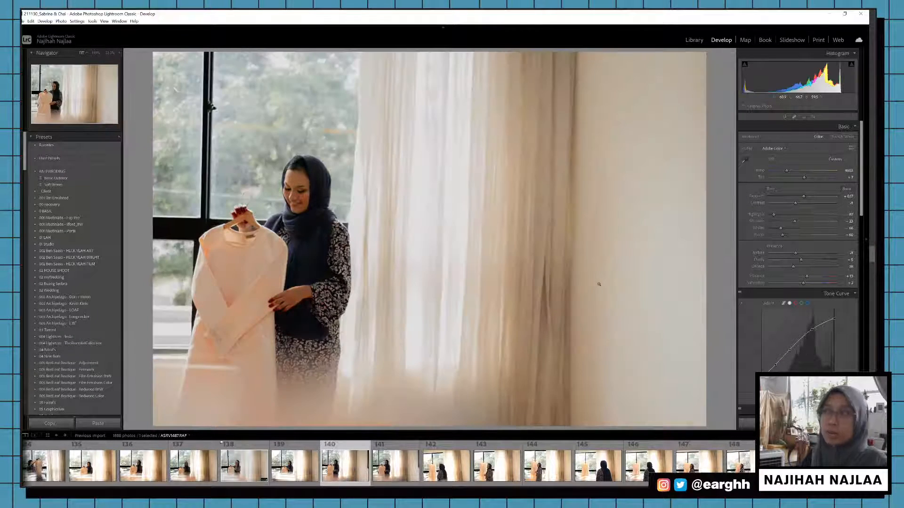
Step: Straighten and reposition the crop of photo 140, and flag the photo as a pick
{"action": "key", "text": "r"}
{"action": "left_click_drag", "start_coordinate": [734, 302], "coordinate": [714, 297]}
{"action": "left_click_drag", "start_coordinate": [634, 306], "coordinate": [640, 306]}
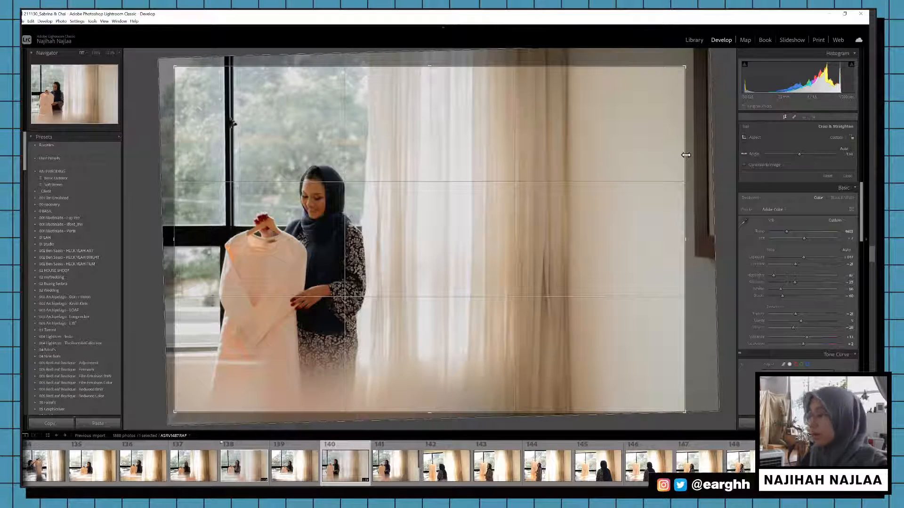
{"action": "key", "text": "Return"}
{"action": "key", "text": "p"}
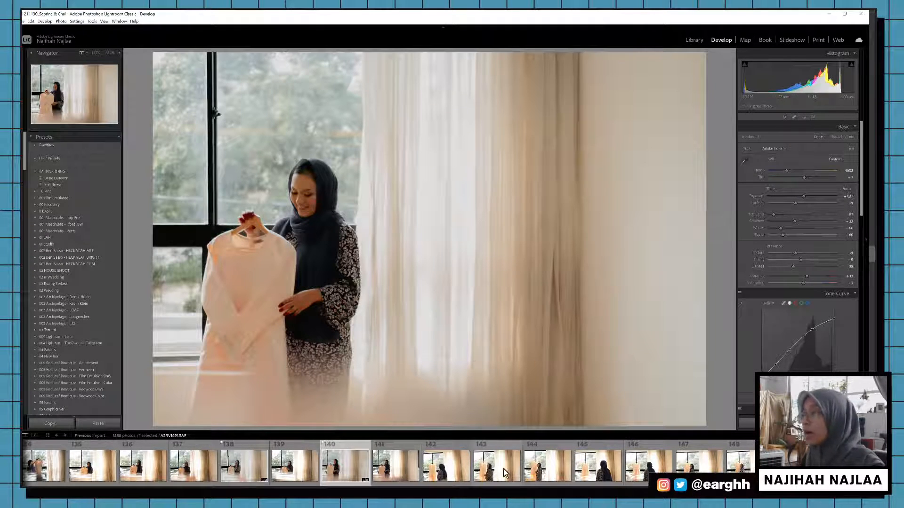
Step: Paste the copied develop settings onto photo 143, where the woman smiles beside the hanging dress
{"action": "left_click", "coordinate": [458, 472]}
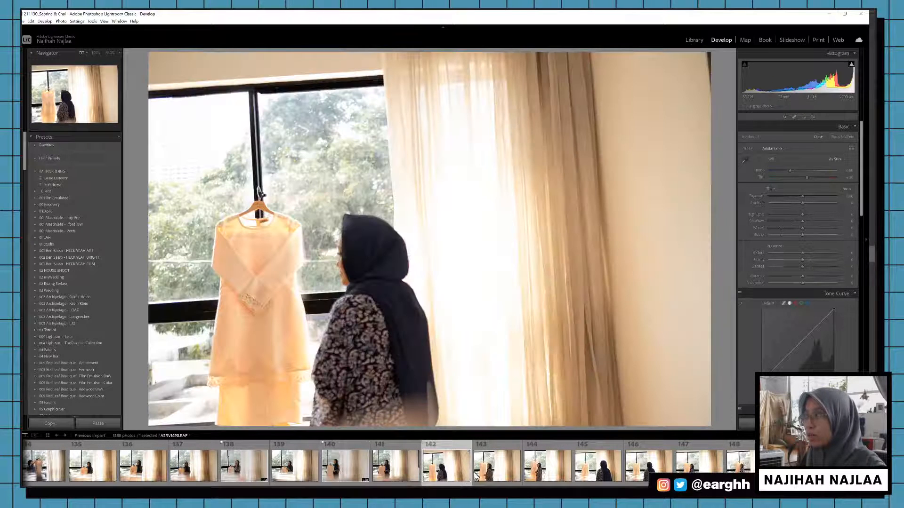
{"action": "left_click", "coordinate": [499, 465]}
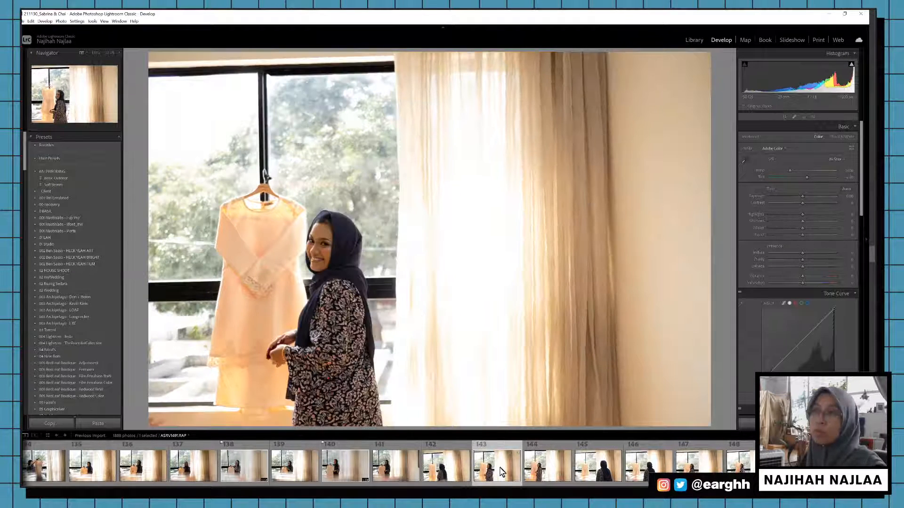
{"action": "key", "text": "ctrl+shift+v"}
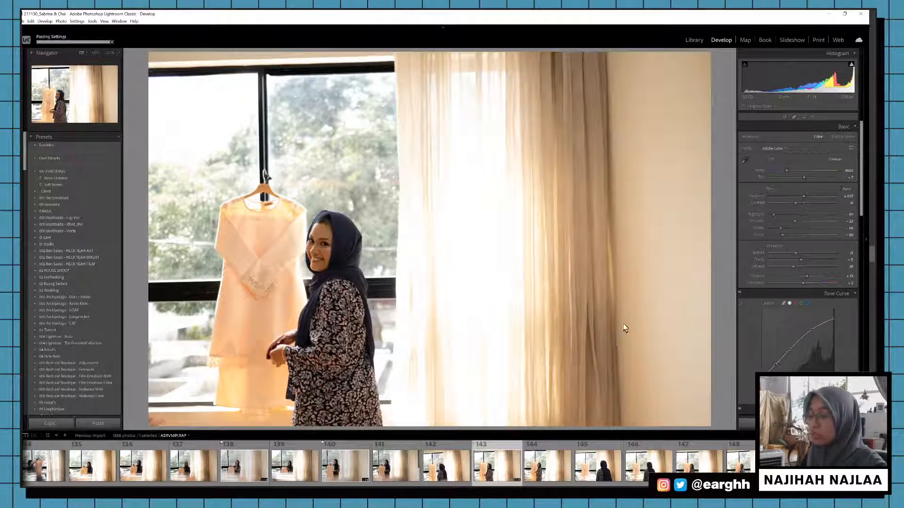
Step: Straighten photo 143, crop it tighter around the woman, dress and curtain, and flag it as a pick
{"action": "key", "text": "r"}
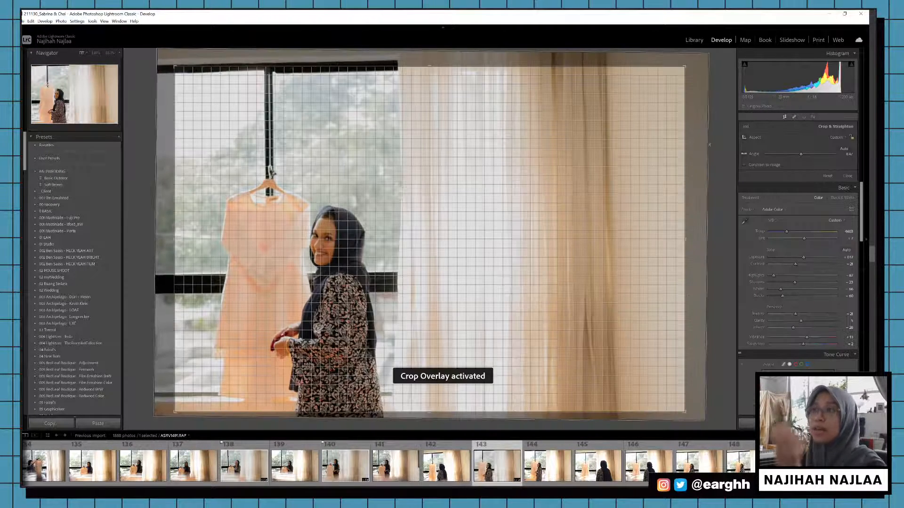
{"action": "left_click_drag", "start_coordinate": [683, 70], "coordinate": [673, 79]}
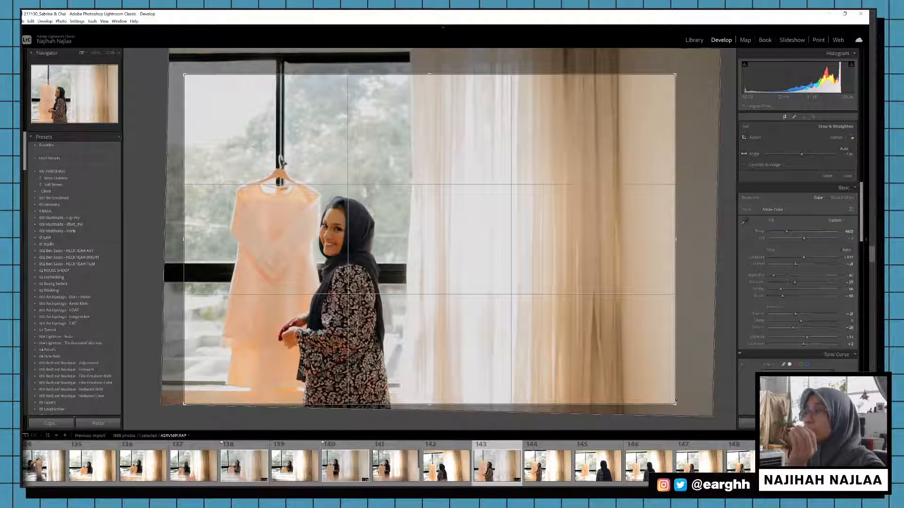
{"action": "left_click_drag", "start_coordinate": [676, 401], "coordinate": [654, 398]}
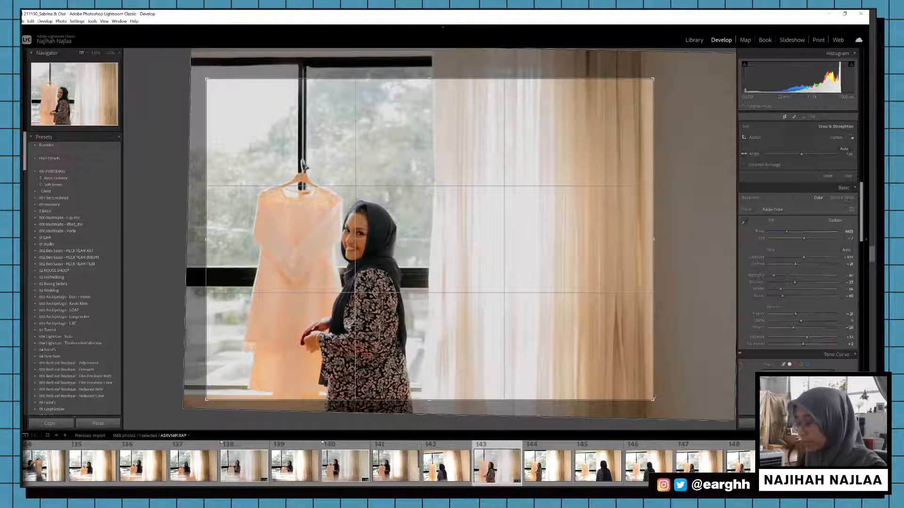
{"action": "key", "text": "Return"}
{"action": "key", "text": "p"}
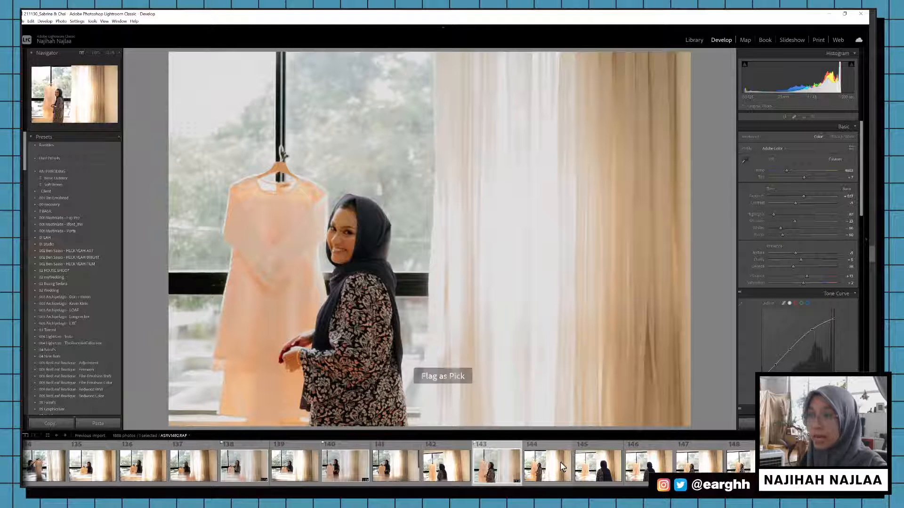
Step: Paste the copied develop settings onto photo 144 and crop it tighter to remove the upper window frame and lower wall
{"action": "left_click", "coordinate": [549, 472]}
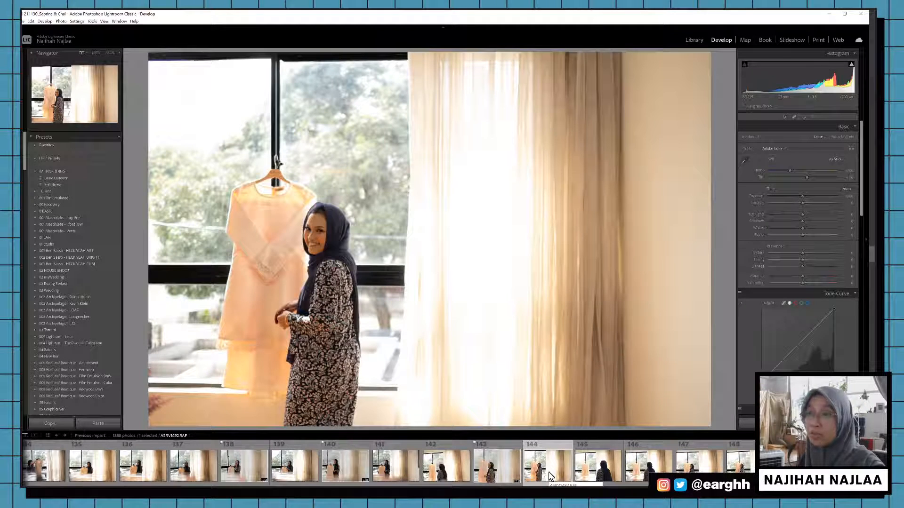
{"action": "key", "text": "ctrl+shift+v"}
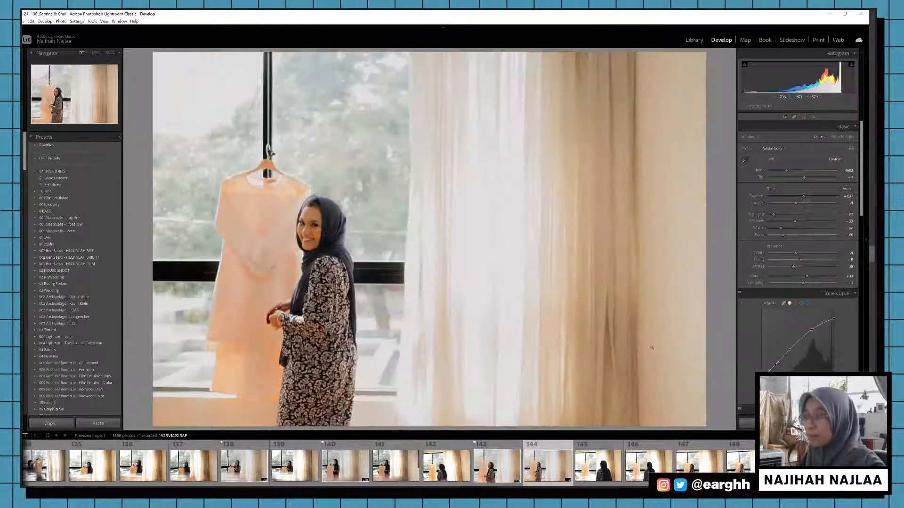
{"action": "key", "text": "r"}
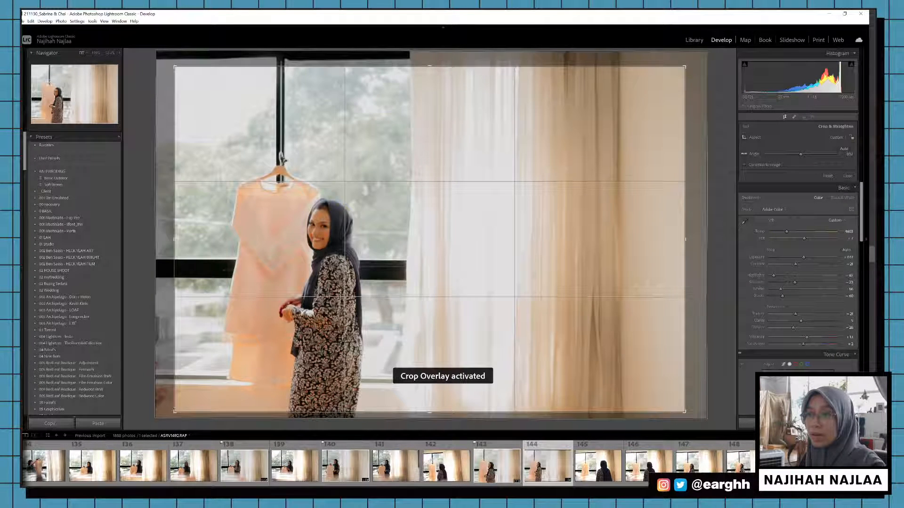
{"action": "left_click_drag", "start_coordinate": [176, 412], "coordinate": [181, 401]}
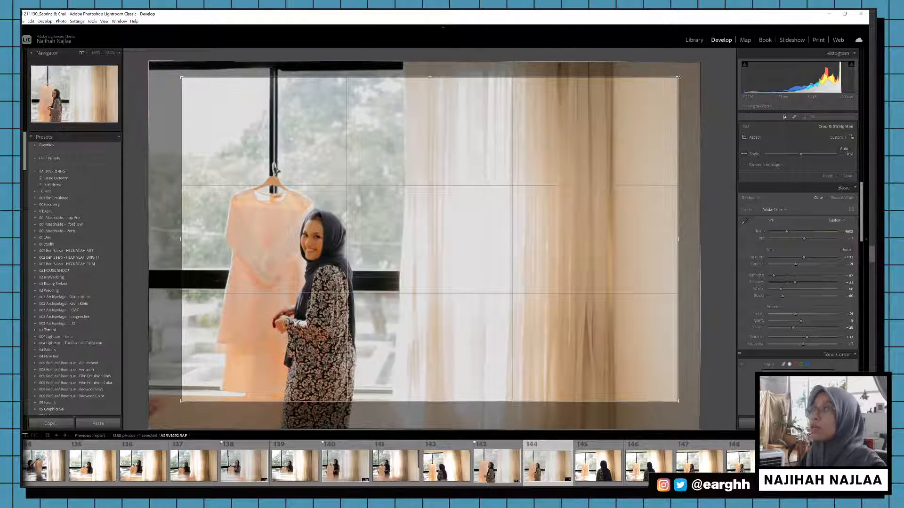
{"action": "left_click_drag", "start_coordinate": [679, 77], "coordinate": [664, 95]}
{"action": "key", "text": "r"}
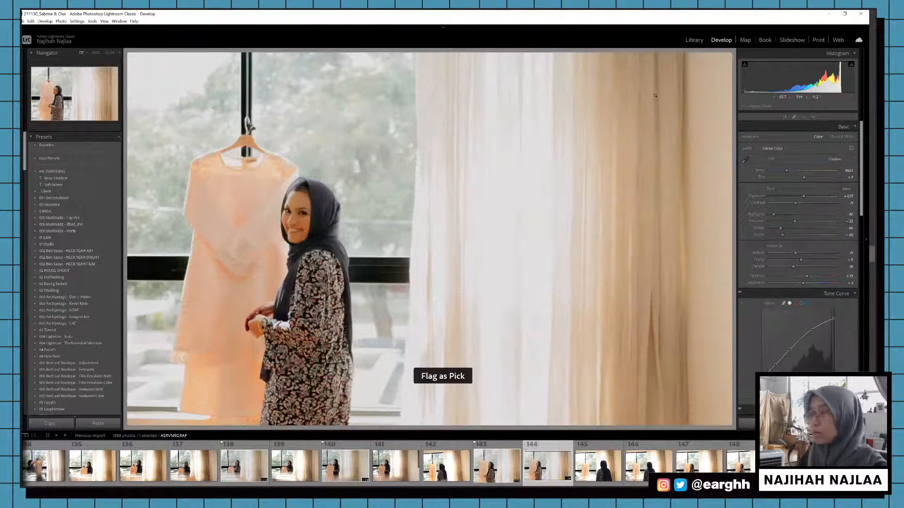
Step: Reposition the crop of photo 144 to show more window beside the dress, and flag the photo as a pick
{"action": "key", "text": "r"}
{"action": "left_click_drag", "start_coordinate": [492, 170], "coordinate": [627, 229]}
{"action": "left_click_drag", "start_coordinate": [679, 198], "coordinate": [679, 197]}
{"action": "key", "text": "r"}
{"action": "key", "text": "p"}
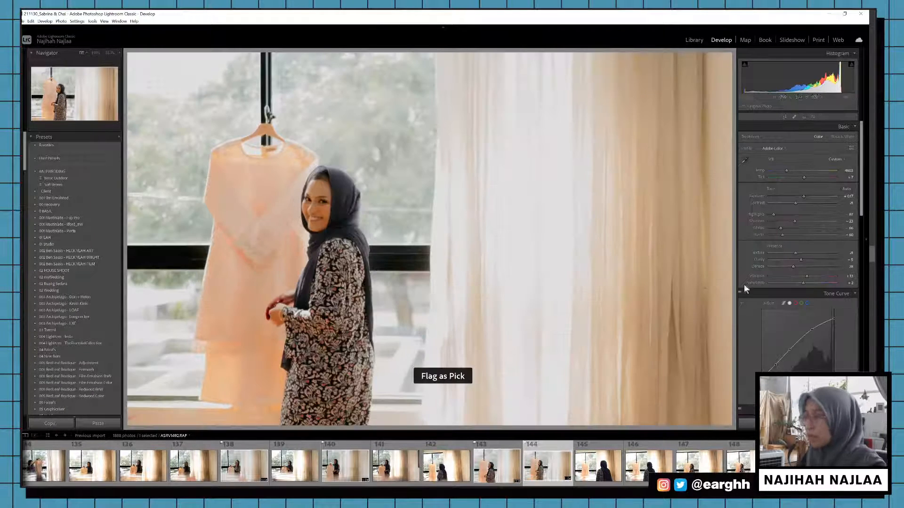
Step: Paste the copied develop settings onto photo 146 and straighten its crop, flagging the photo as a pick
{"action": "left_click", "coordinate": [649, 465]}
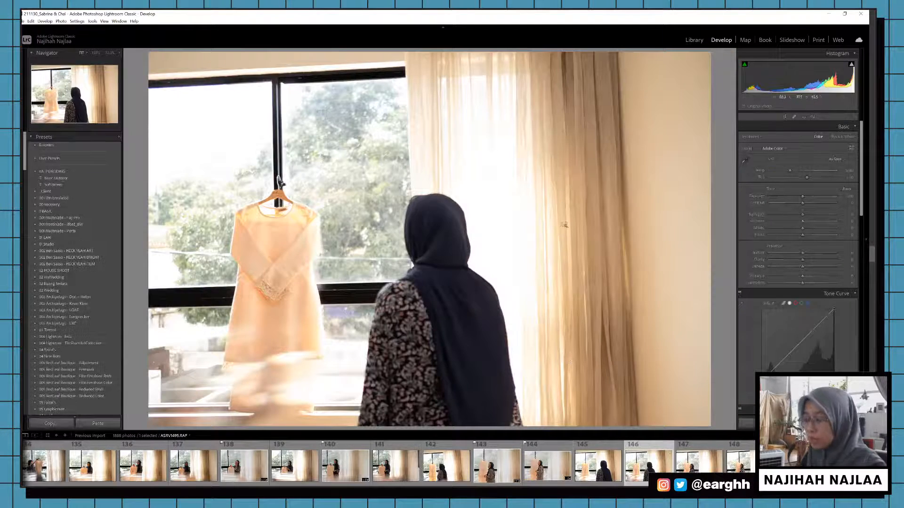
{"action": "key", "text": "ctrl+shift+v"}
{"action": "key", "text": "r"}
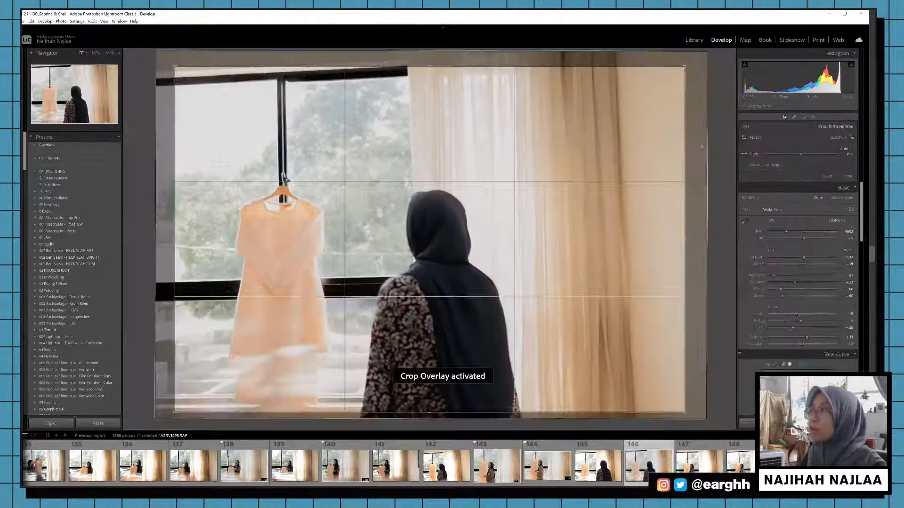
{"action": "left_click_drag", "start_coordinate": [702, 147], "coordinate": [703, 154]}
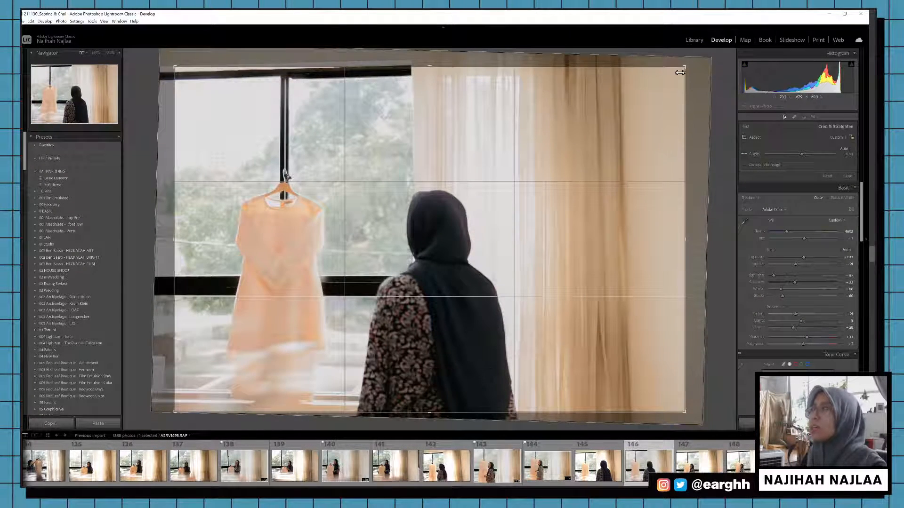
{"action": "key", "text": "Return"}
{"action": "key", "text": "p"}
Step: Crop photo 146 slightly tighter around the dress and the woman seen from behind, keeping it flagged as a pick
{"action": "key", "text": "r"}
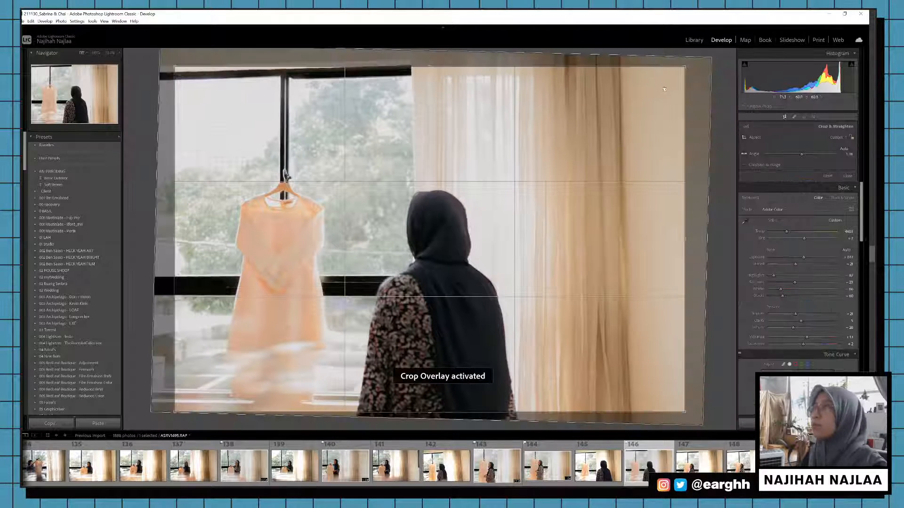
{"action": "left_click_drag", "start_coordinate": [684, 68], "coordinate": [667, 78]}
{"action": "key", "text": "Return"}
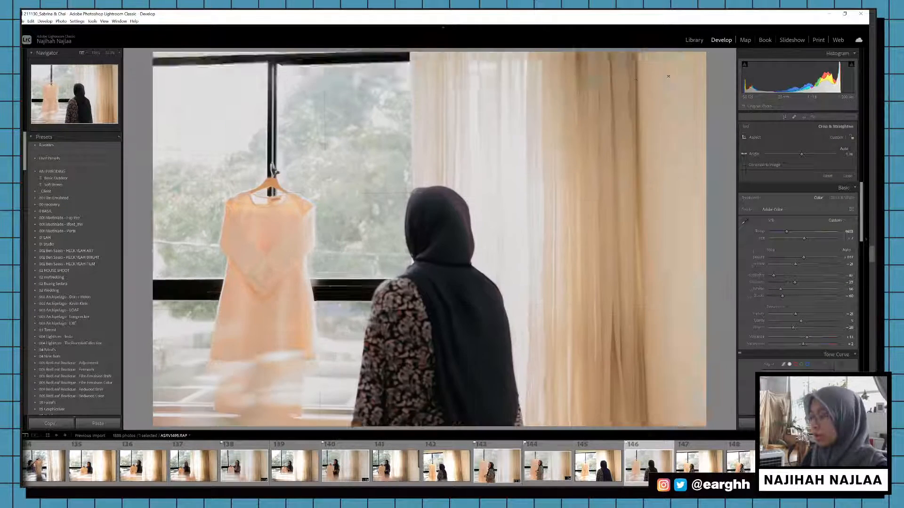
{"action": "key", "text": "p"}
Step: Paste the copied develop settings onto photo 148, where the woman smiles in front of the hanging dress
{"action": "key", "text": "Right"}
{"action": "key", "text": "Right"}
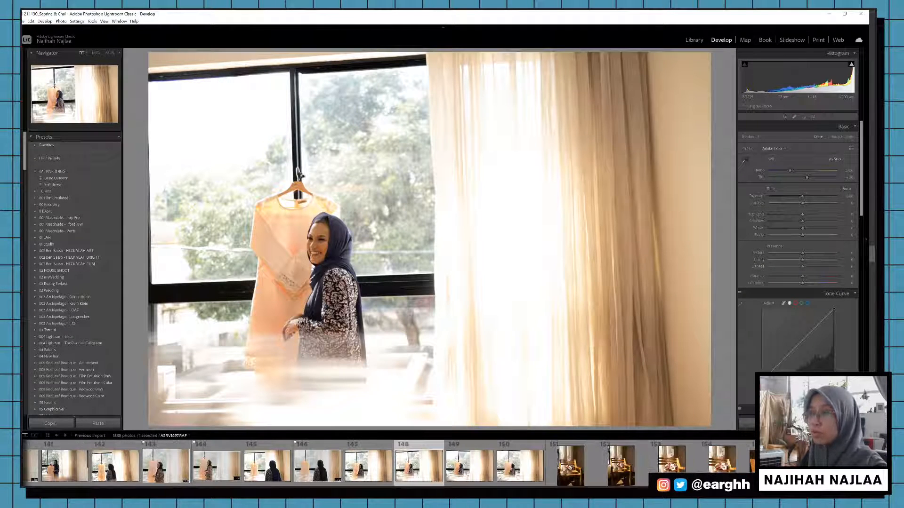
{"action": "key", "text": "ctrl+v"}
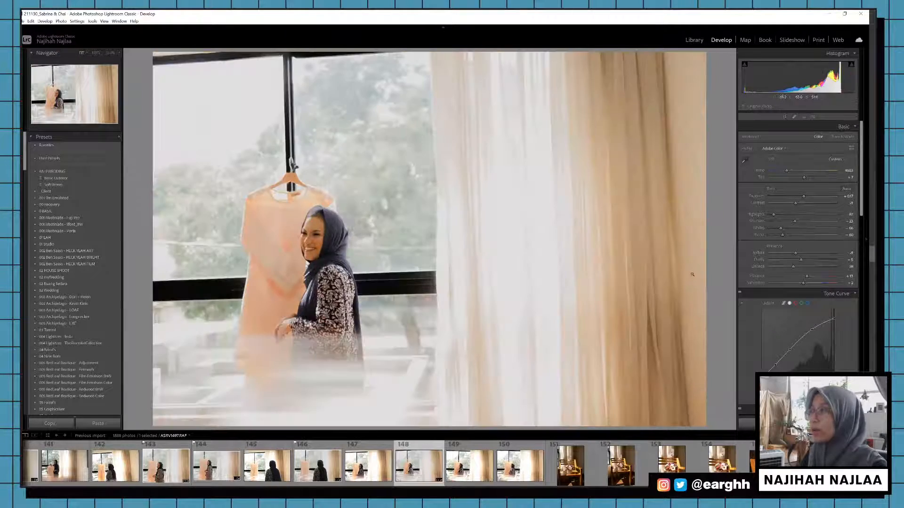
Step: Straighten the crop of photo 148 so the window frame sits level, and flag the photo as a pick
{"action": "key", "text": "r"}
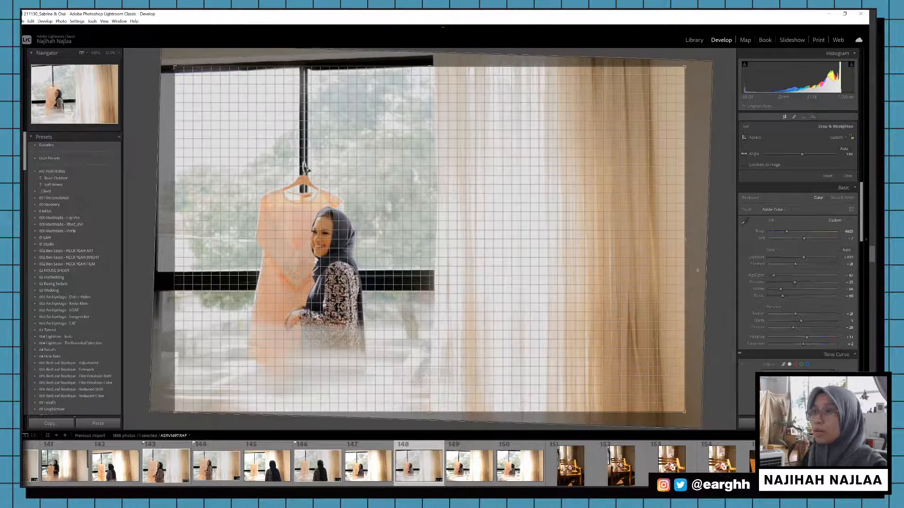
{"action": "left_click_drag", "start_coordinate": [697, 270], "coordinate": [701, 264]}
{"action": "key", "text": "Return"}
{"action": "key", "text": "p"}
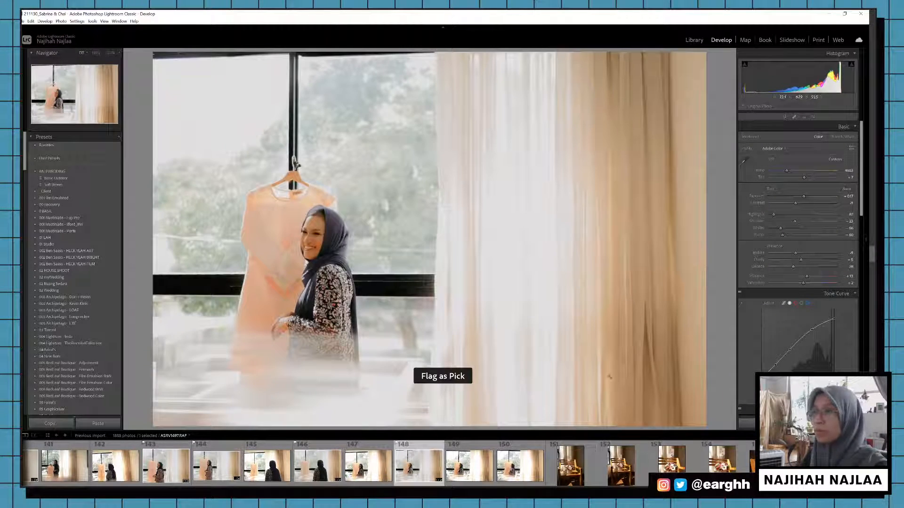
Step: Paste the copied develop settings onto photo 150 and straighten its crop, flagging the photo as a pick
{"action": "left_click", "coordinate": [512, 469]}
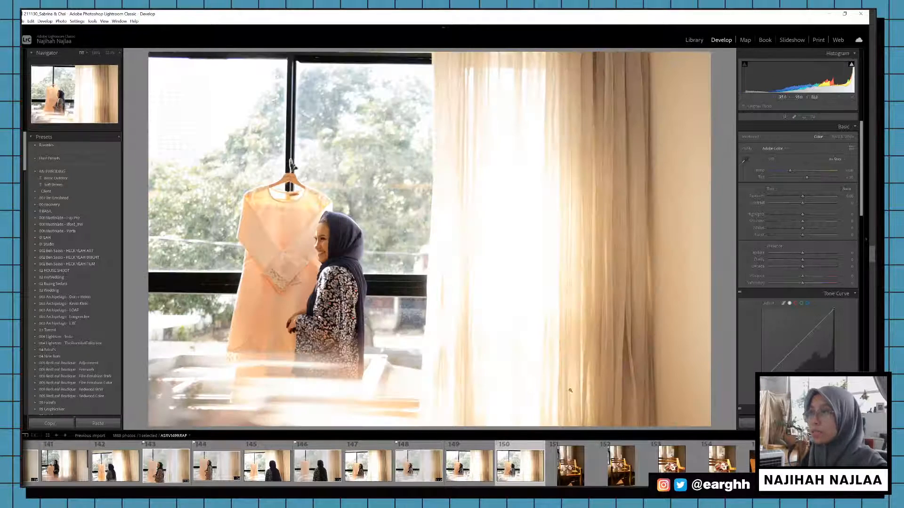
{"action": "key", "text": "ctrl+shift+v"}
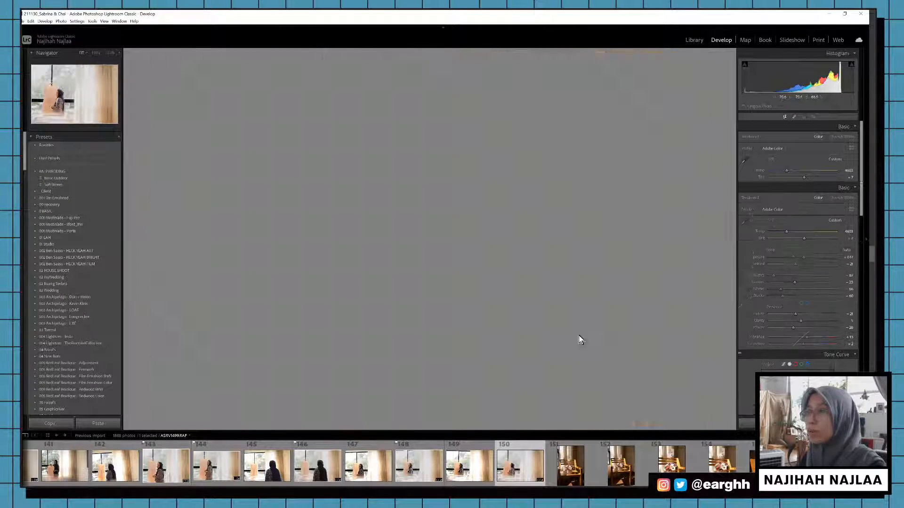
{"action": "key", "text": "r"}
{"action": "left_click_drag", "start_coordinate": [695, 273], "coordinate": [695, 271]}
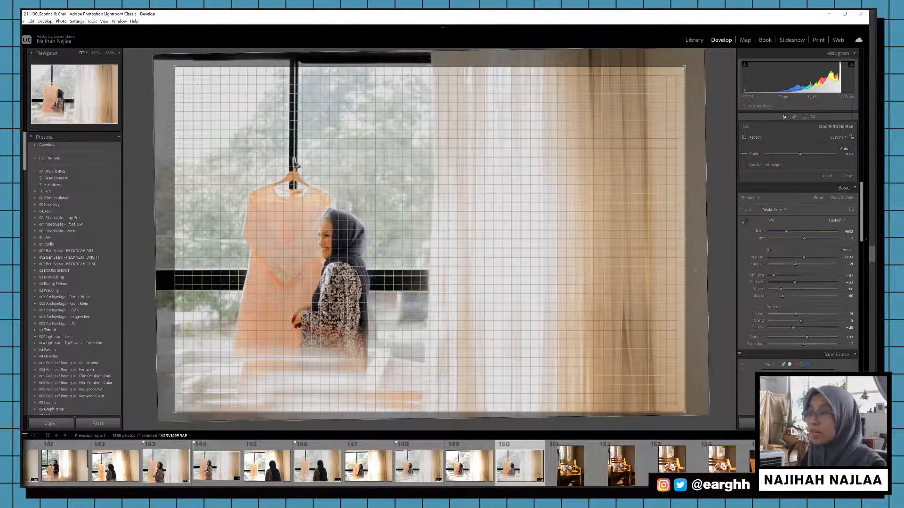
{"action": "key", "text": "Return"}
{"action": "key", "text": "p"}
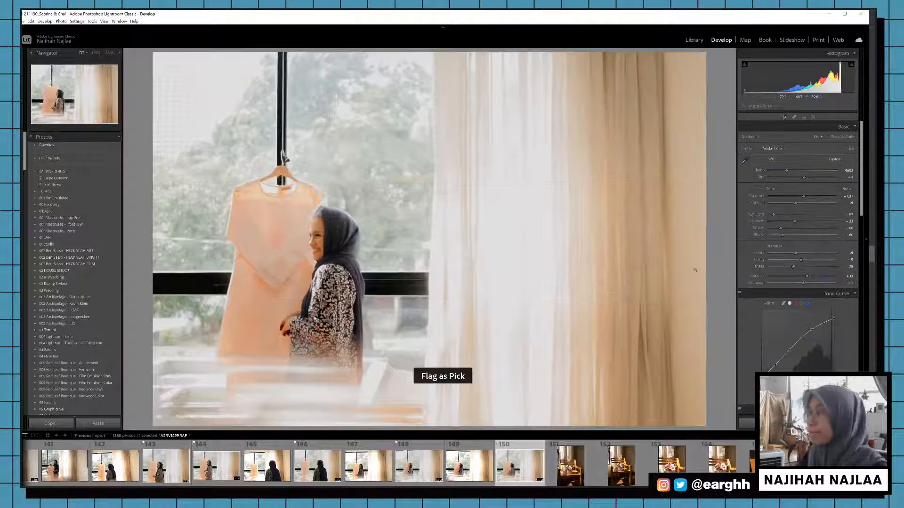
Step: Paste the copied develop settings onto photo 152 of the flower box on the chair, raise its exposure slightly and flag it as a pick
{"action": "left_click", "coordinate": [618, 480]}
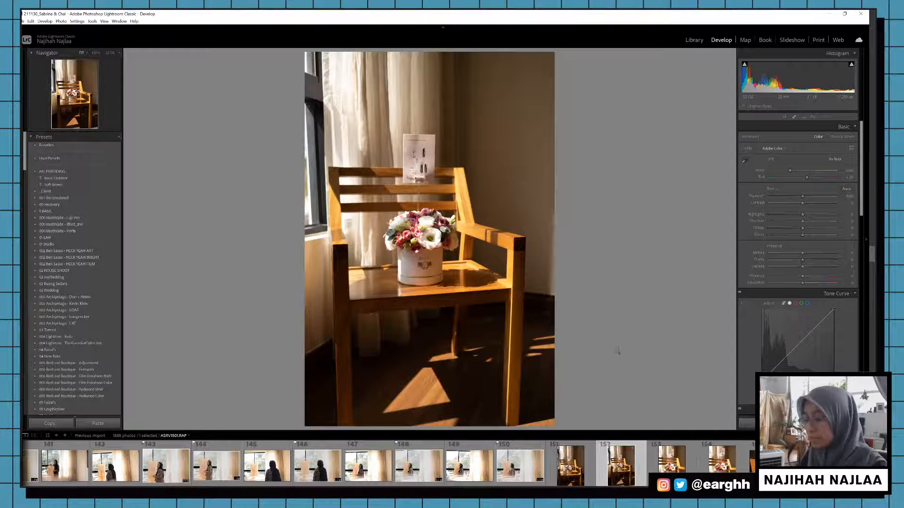
{"action": "key", "text": "ctrl+v"}
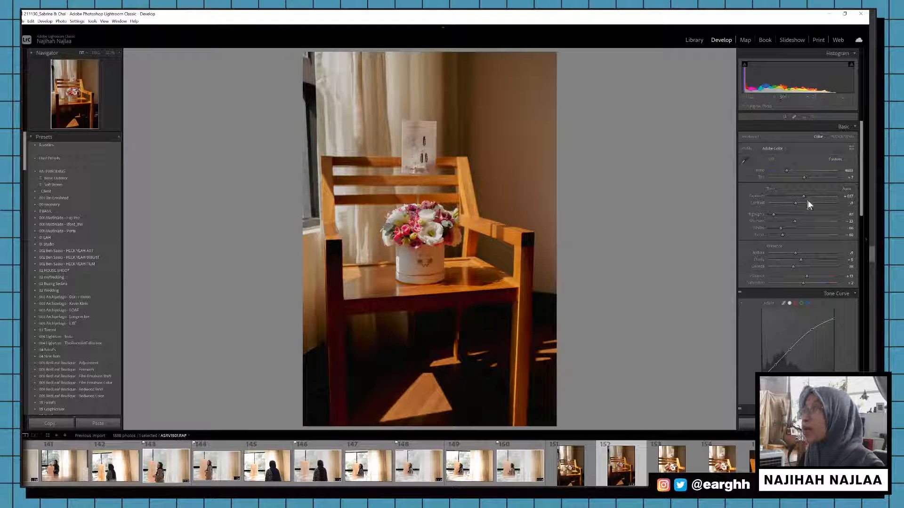
{"action": "left_click_drag", "start_coordinate": [805, 198], "coordinate": [807, 196]}
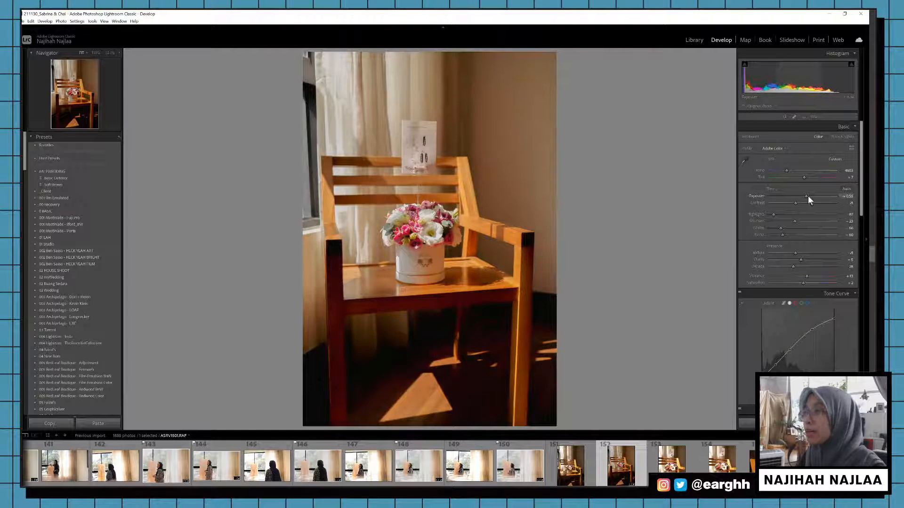
{"action": "key", "text": "p"}
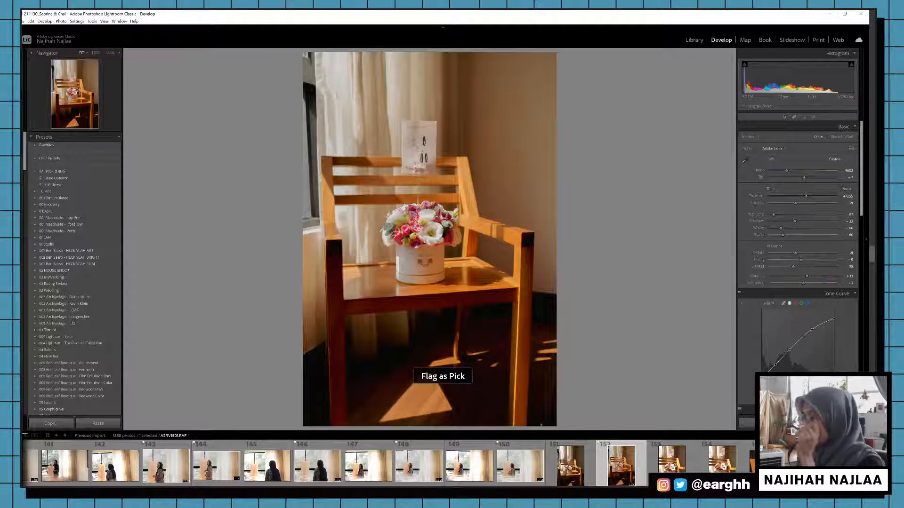
Step: Crop photo 152 shorter, trimming the floor below the chair and the curtain and wall area above it
{"action": "scroll", "coordinate": [389, 464], "scroll_direction": "down", "scroll_amount": 1}
{"action": "scroll", "coordinate": [388, 465], "scroll_direction": "down", "scroll_amount": 5}
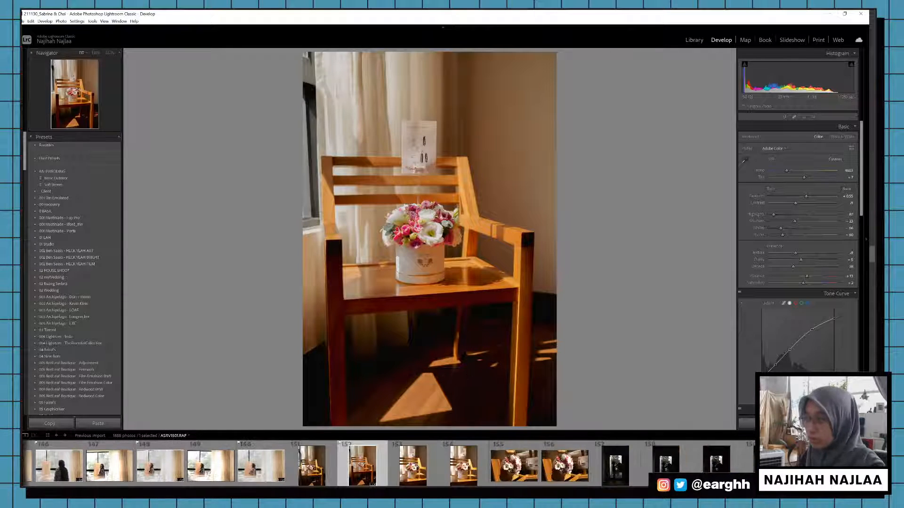
{"action": "key", "text": "r"}
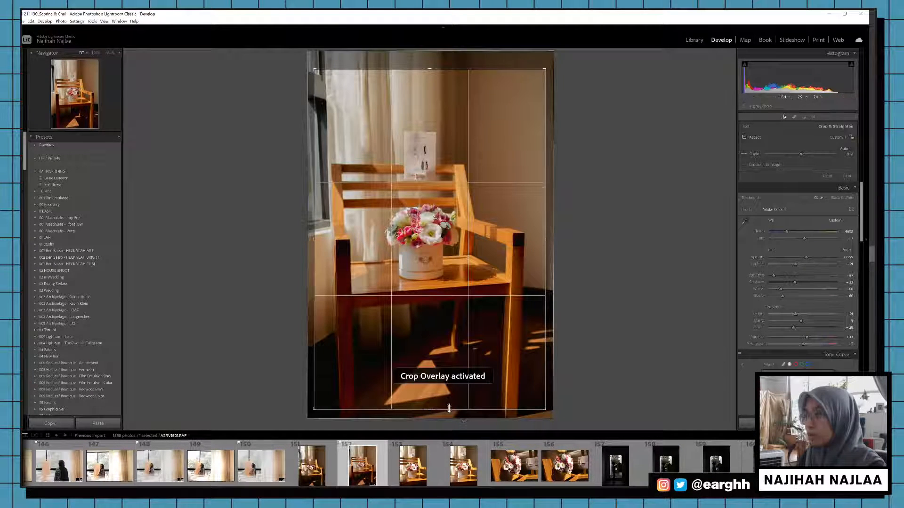
{"action": "left_click_drag", "start_coordinate": [448, 409], "coordinate": [454, 393]}
{"action": "key", "text": "r"}
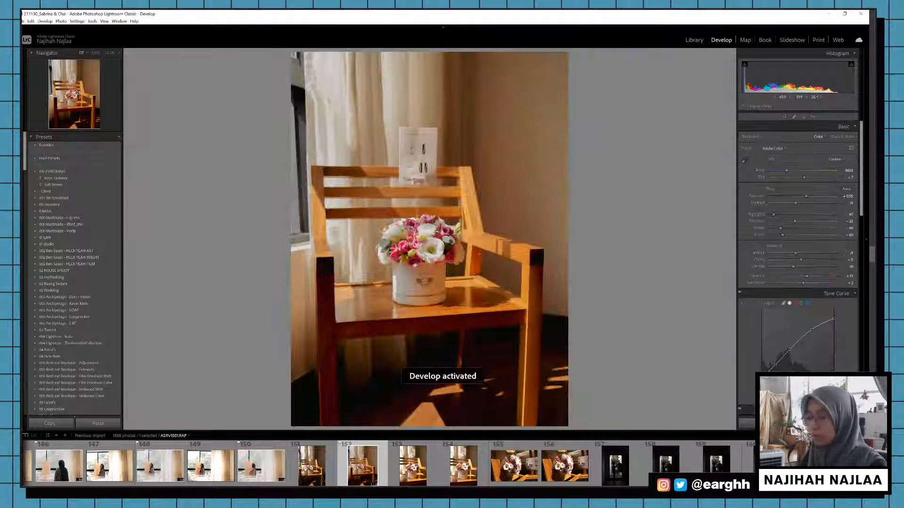
{"action": "key", "text": "r"}
{"action": "left_click_drag", "start_coordinate": [459, 80], "coordinate": [459, 94]}
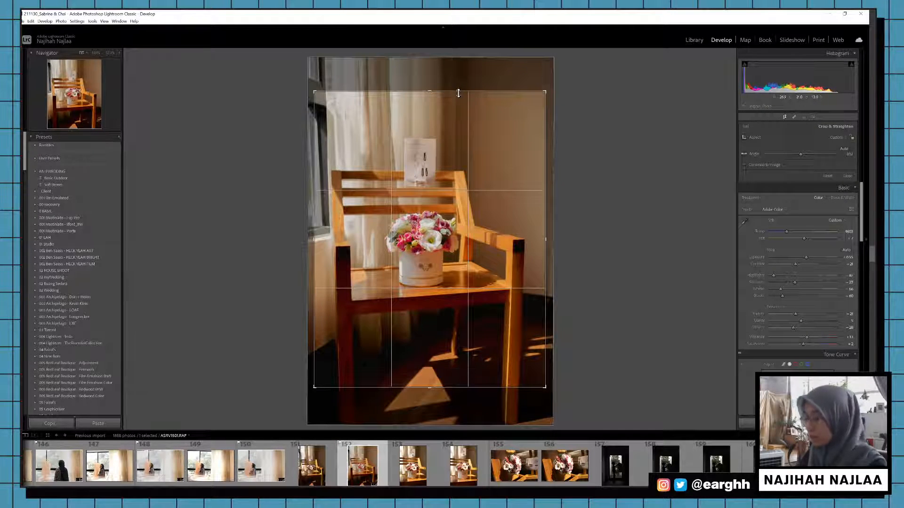
{"action": "key", "text": "r"}
Step: Copy the develop settings of photo 152, keeping it flagged as a pick
{"action": "key", "text": "ctrl+shift+c"}
{"action": "key", "text": "Return"}
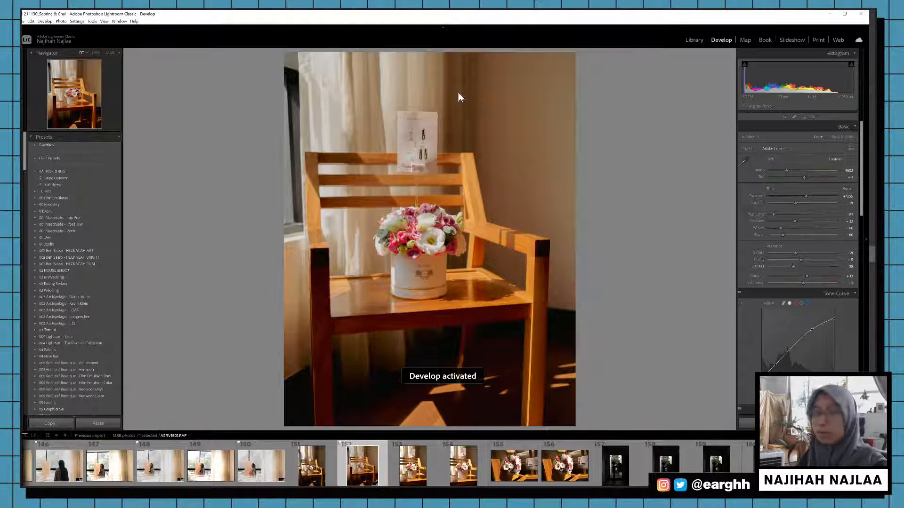
{"action": "key", "text": "p"}
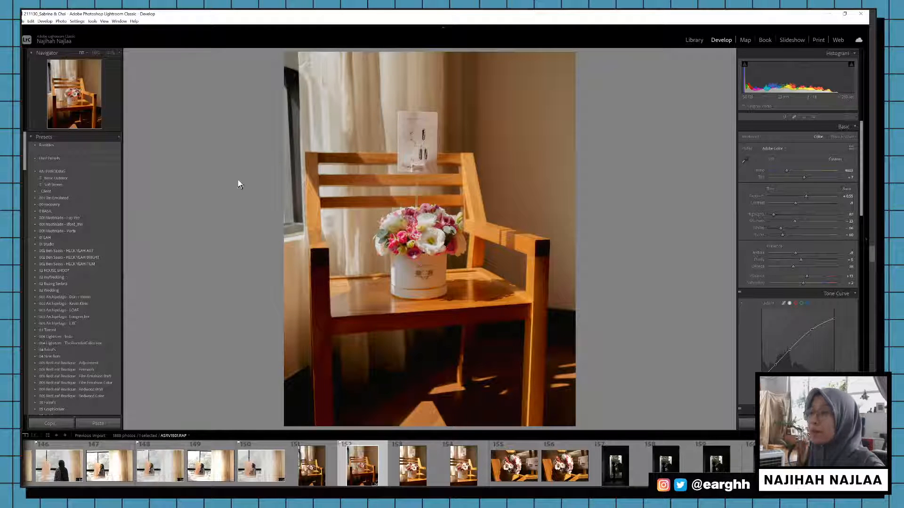
Step: Paste the copied settings onto photo 154, the flower box close-up, and position its crop over the lower part of the image
{"action": "left_click", "coordinate": [471, 471]}
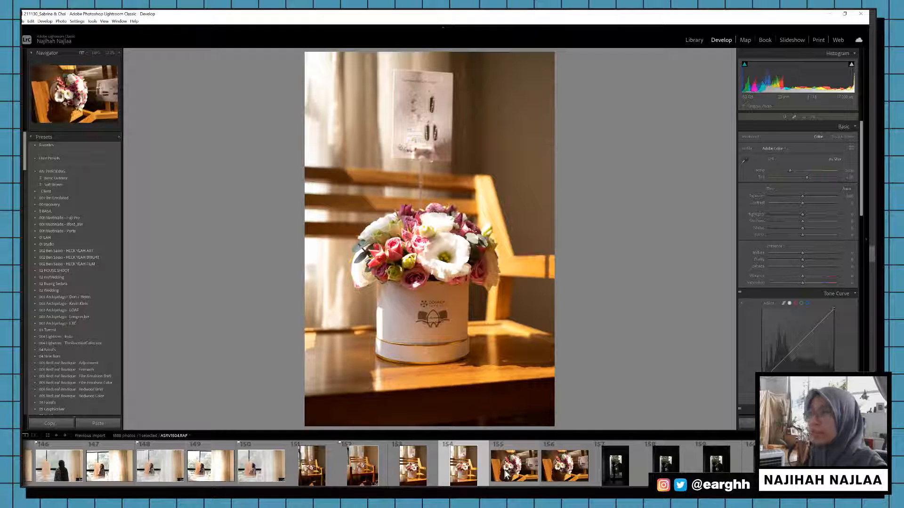
{"action": "key", "text": "ctrl+shift+v"}
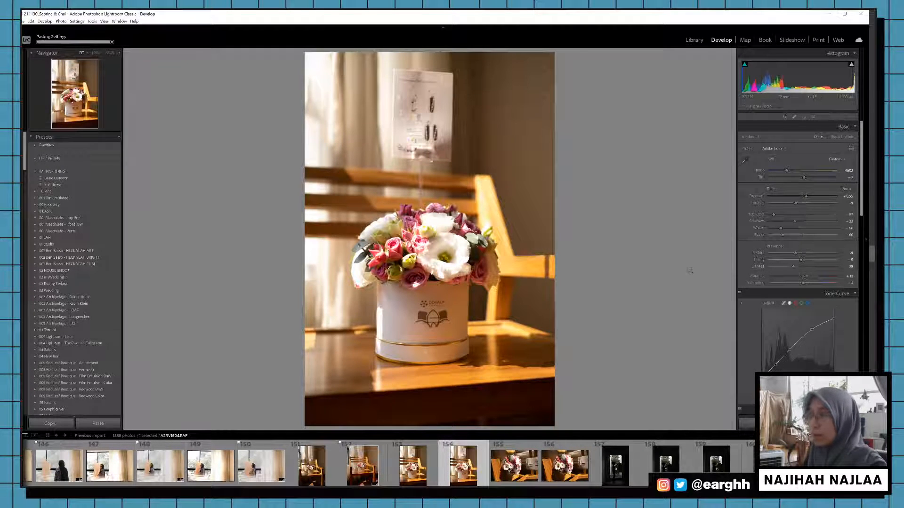
{"action": "key", "text": "r"}
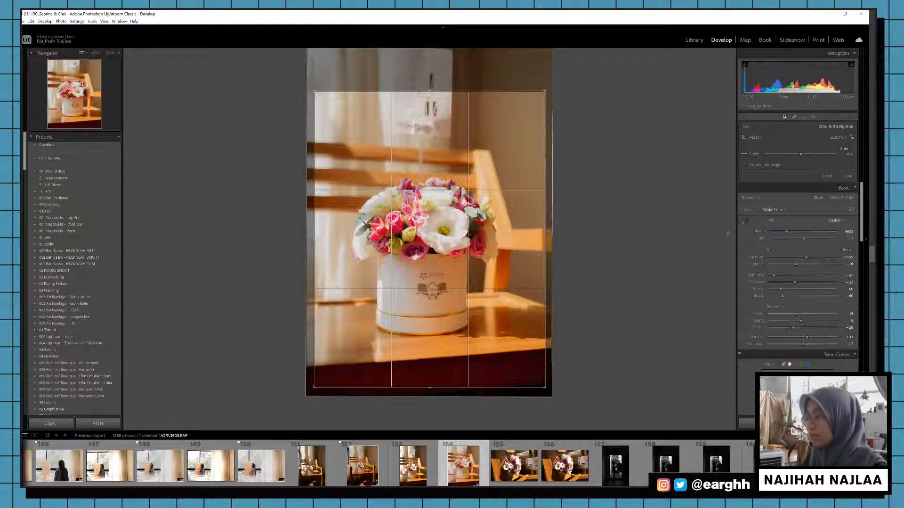
{"action": "key", "text": "d"}
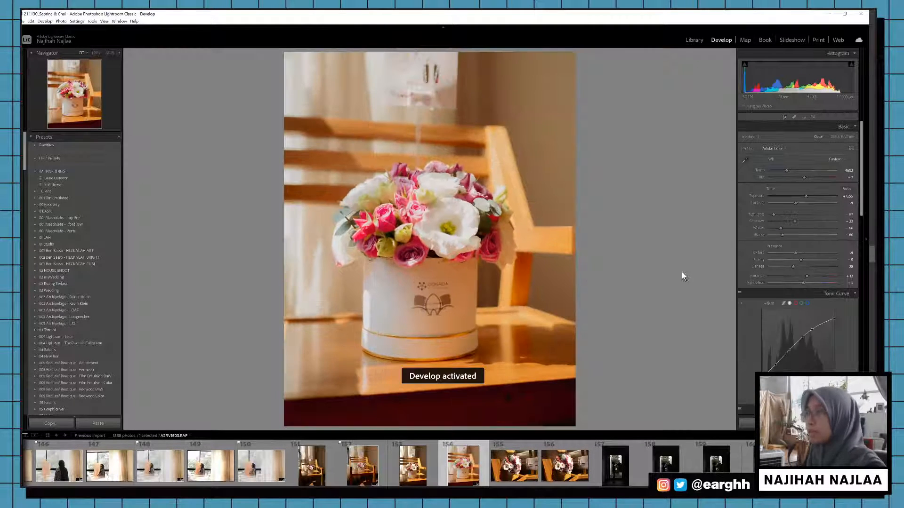
Step: Lower the exposure and shadows of photo 154 slightly, then copy its develop settings and flag it as a pick
{"action": "left_click", "coordinate": [803, 196]}
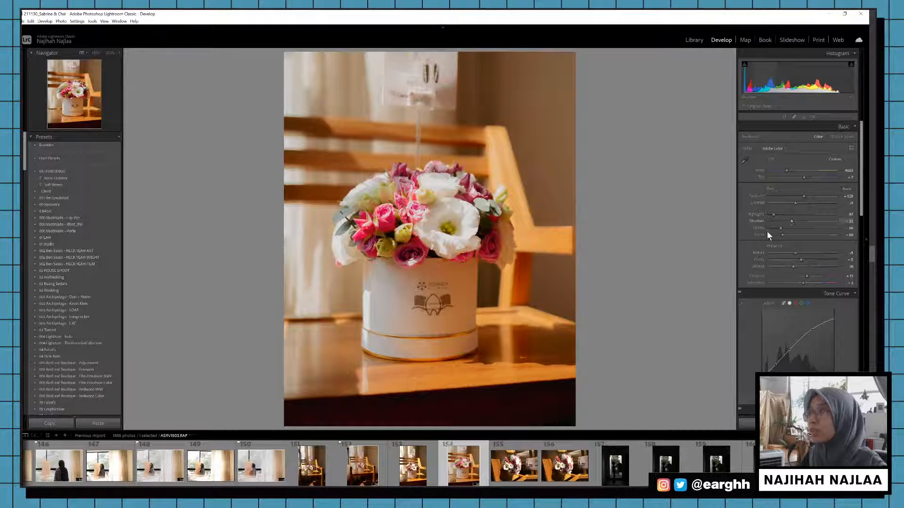
{"action": "key", "text": "ctrl+shift+c"}
{"action": "key", "text": "Return"}
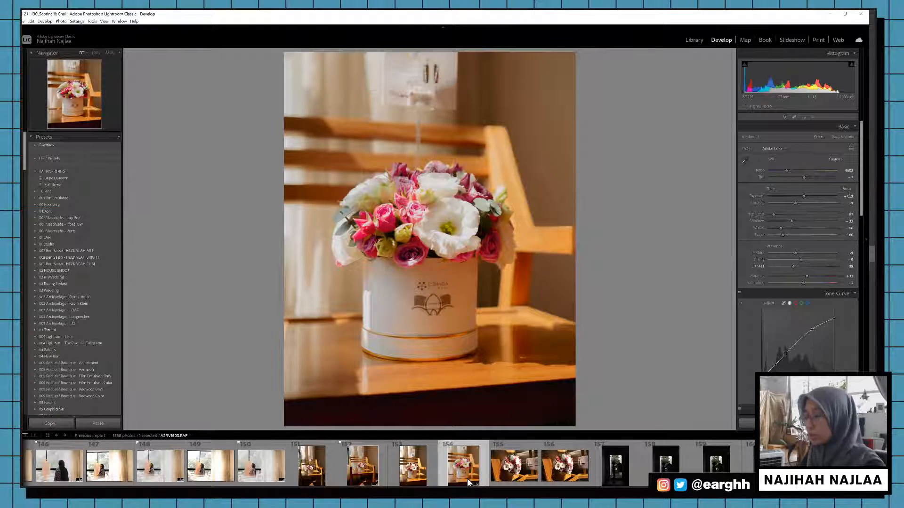
{"action": "left_click", "coordinate": [568, 476]}
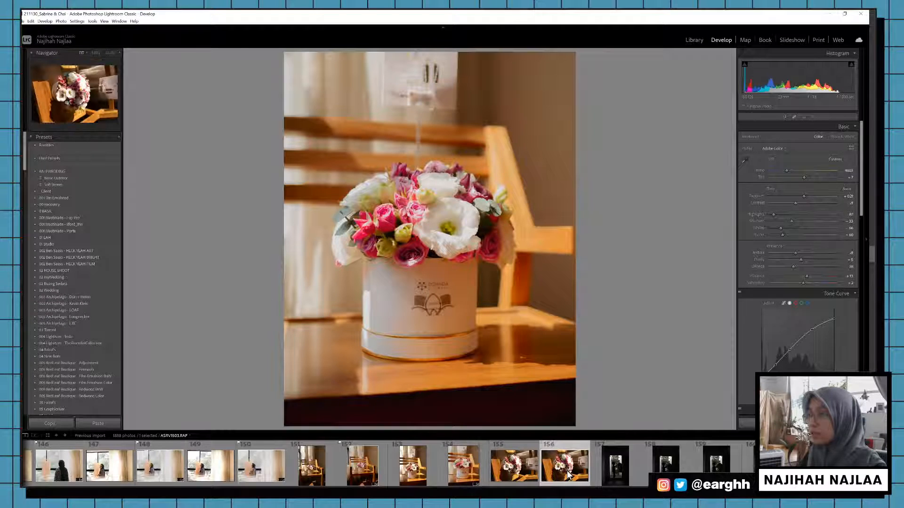
{"action": "left_click", "coordinate": [468, 466]}
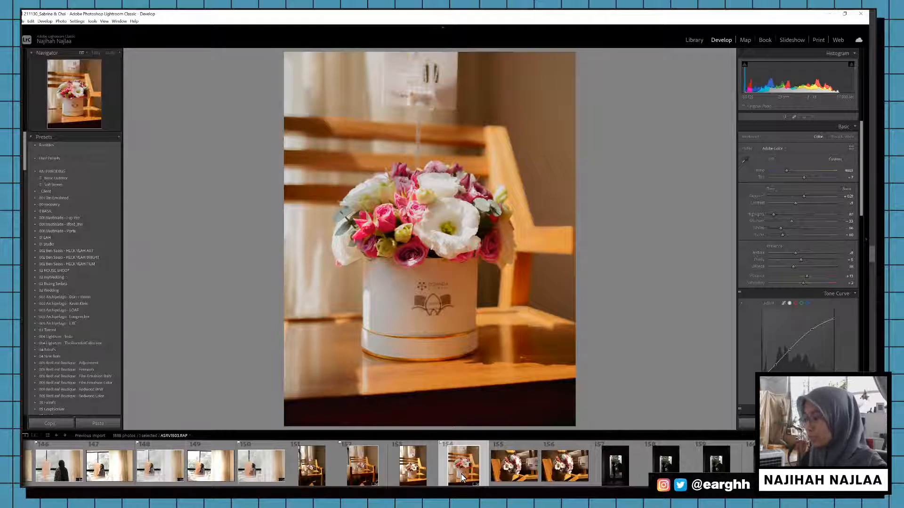
{"action": "key", "text": "p"}
Step: Rotate photo 156 counterclockwise to portrait and apply the copied develop settings with a slightly higher exposure
{"action": "left_click", "coordinate": [562, 472]}
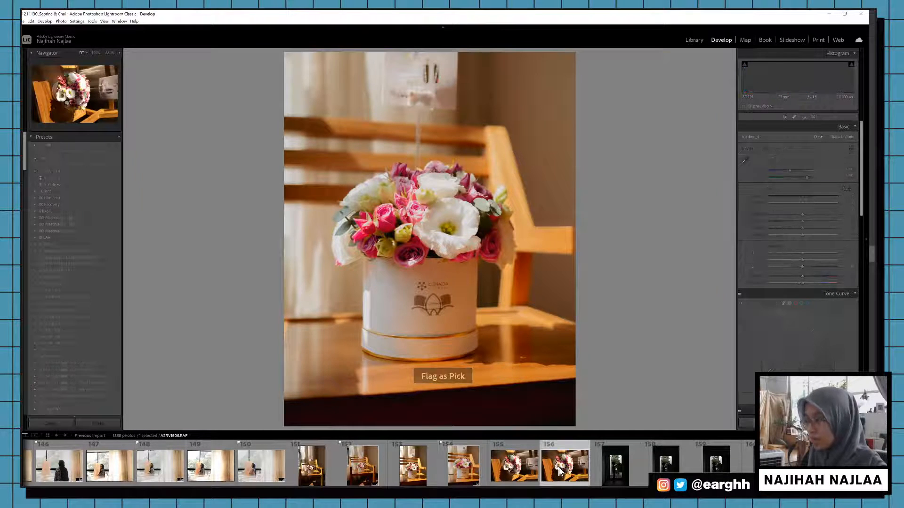
{"action": "key", "text": "ctrl+bracketleft"}
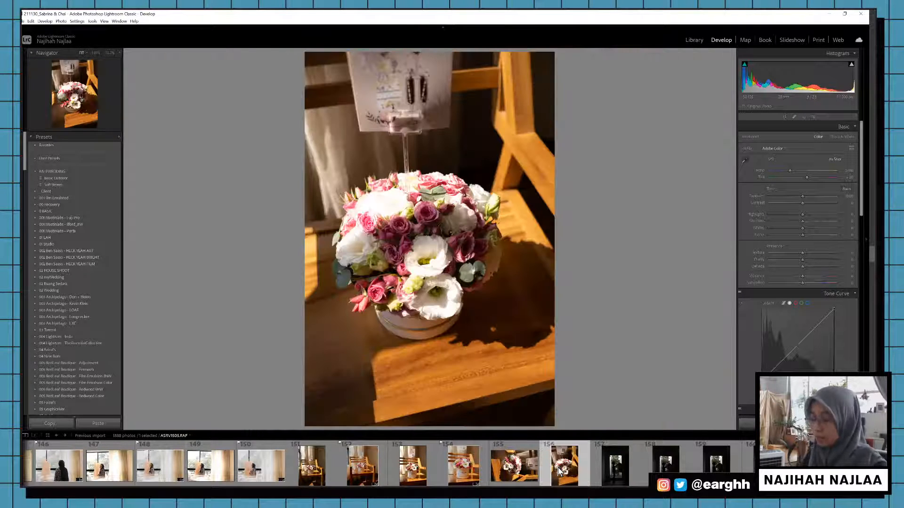
{"action": "key", "text": "ctrl+v"}
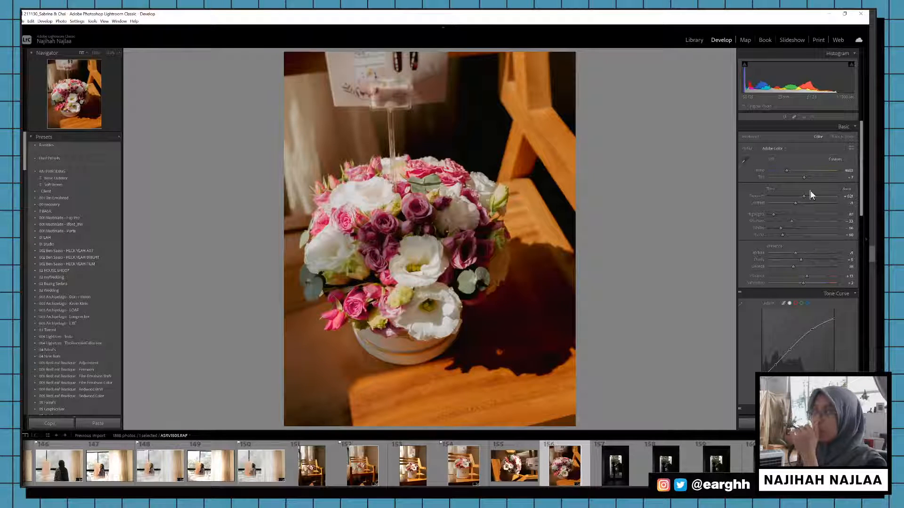
{"action": "left_click_drag", "start_coordinate": [804, 196], "coordinate": [807, 195]}
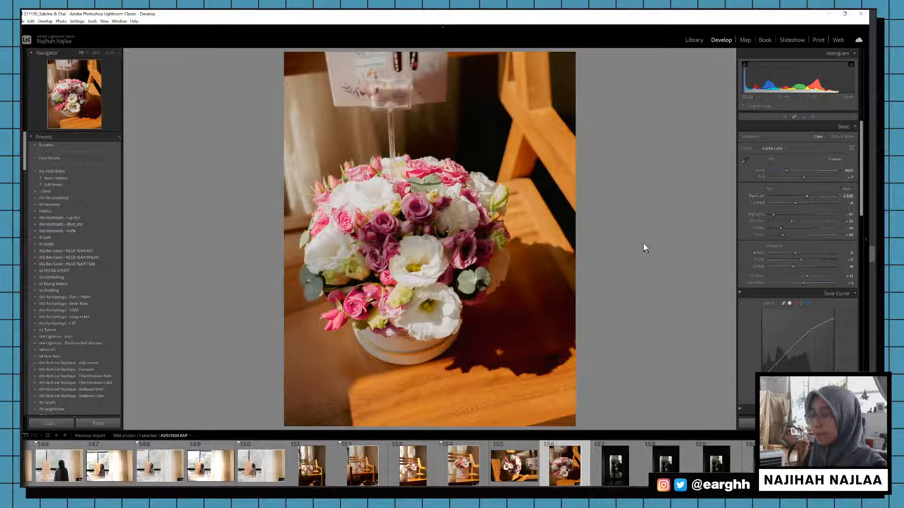
Step: Tighten and reposition the crop of photo 156 around the bouquet, and flag the photo as a pick
{"action": "key", "text": "r"}
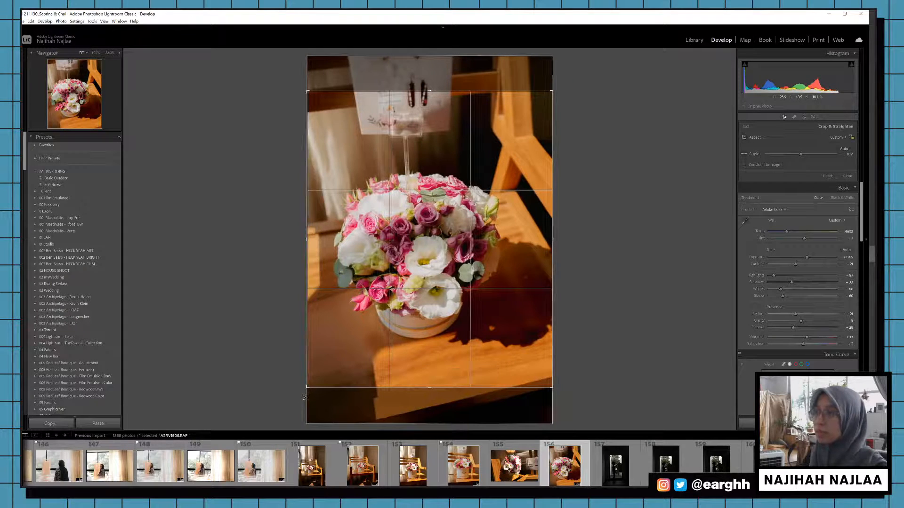
{"action": "left_click_drag", "start_coordinate": [307, 388], "coordinate": [310, 387]}
{"action": "left_click_drag", "start_coordinate": [418, 364], "coordinate": [419, 356]}
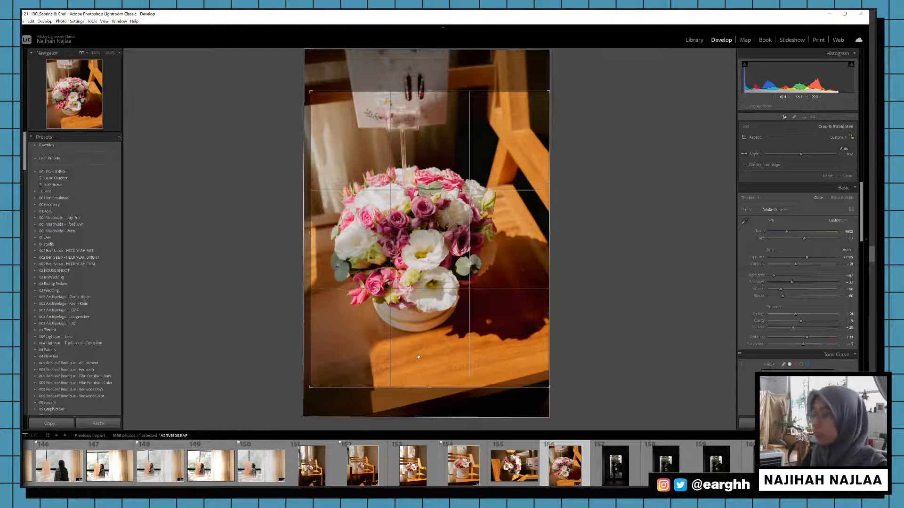
{"action": "key", "text": "Return"}
{"action": "key", "text": "p"}
Step: Paste the copied develop settings onto photo 158, the silhouette holding a jacket, and convert it to black and white
{"action": "left_click", "coordinate": [616, 461]}
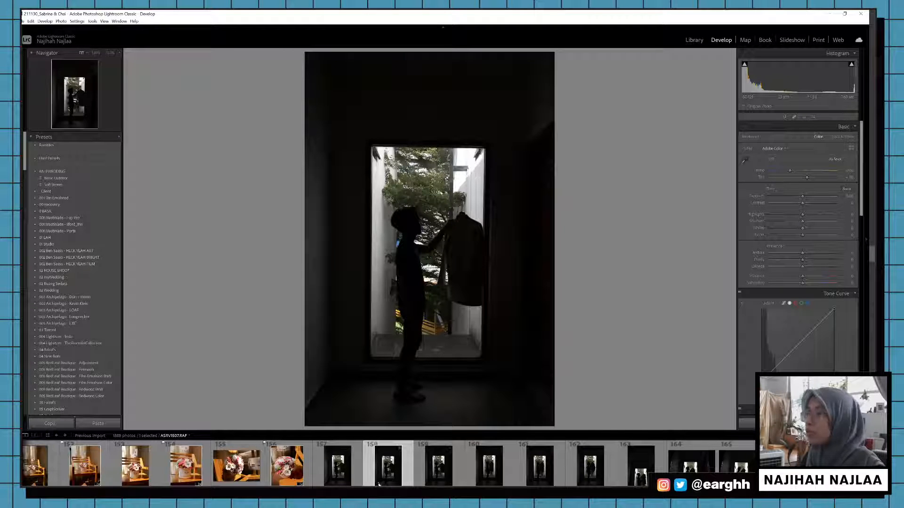
{"action": "key", "text": "ctrl+shift+v"}
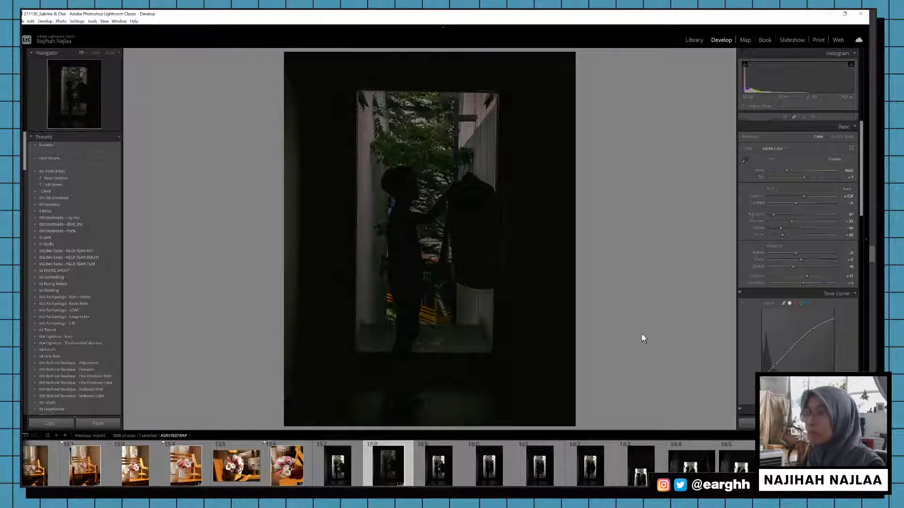
{"action": "key", "text": "v"}
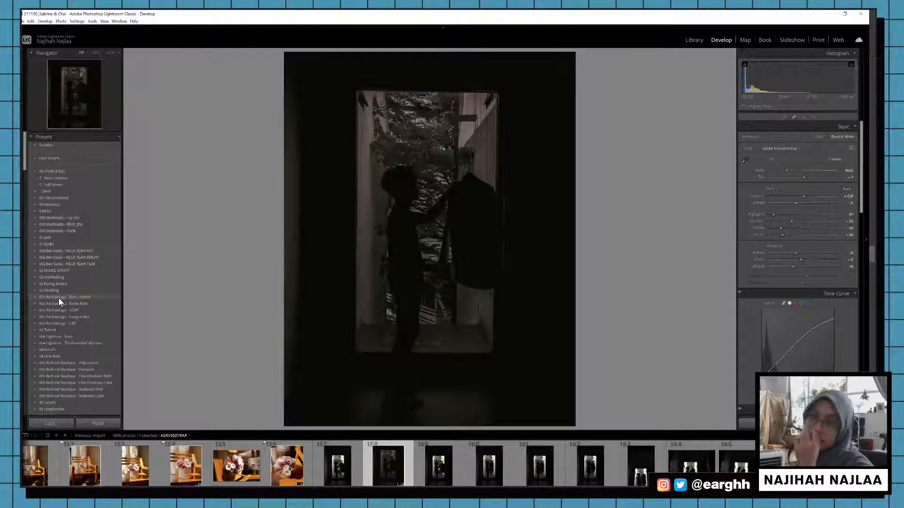
Step: Apply the last Pro mix preset to photo 158, the silhouette holding a jacket, and switch it to black and white
{"action": "scroll", "coordinate": [74, 325], "scroll_direction": "down", "scroll_amount": 5}
{"action": "scroll", "coordinate": [74, 325], "scroll_direction": "down", "scroll_amount": 2}
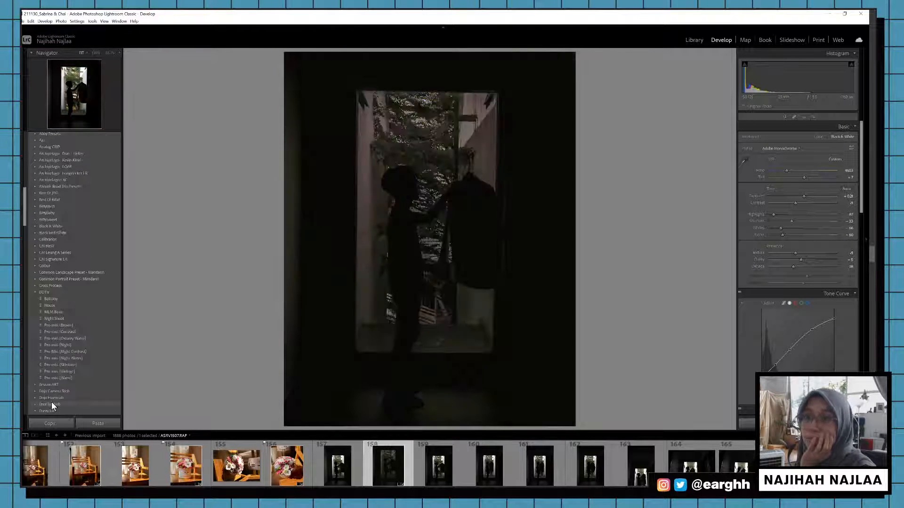
{"action": "scroll", "coordinate": [56, 391], "scroll_direction": "down", "scroll_amount": 2}
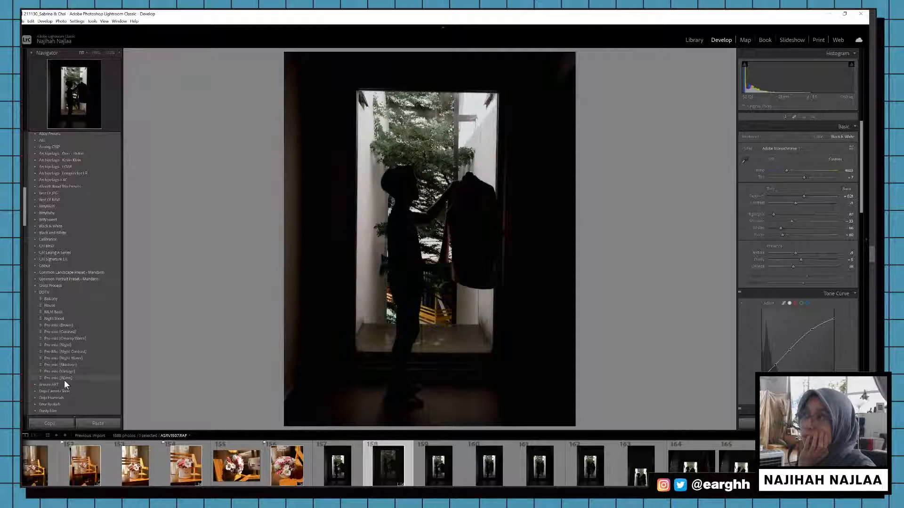
{"action": "left_click", "coordinate": [64, 379]}
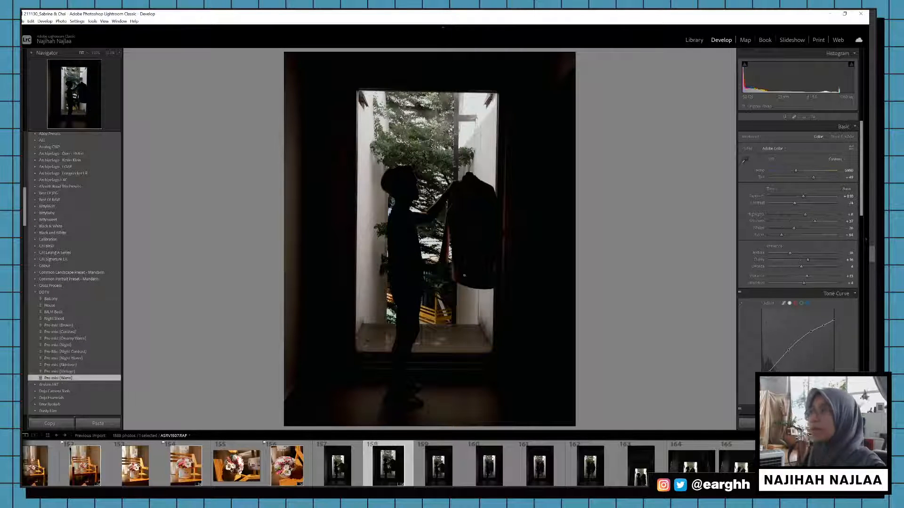
{"action": "key", "text": "v"}
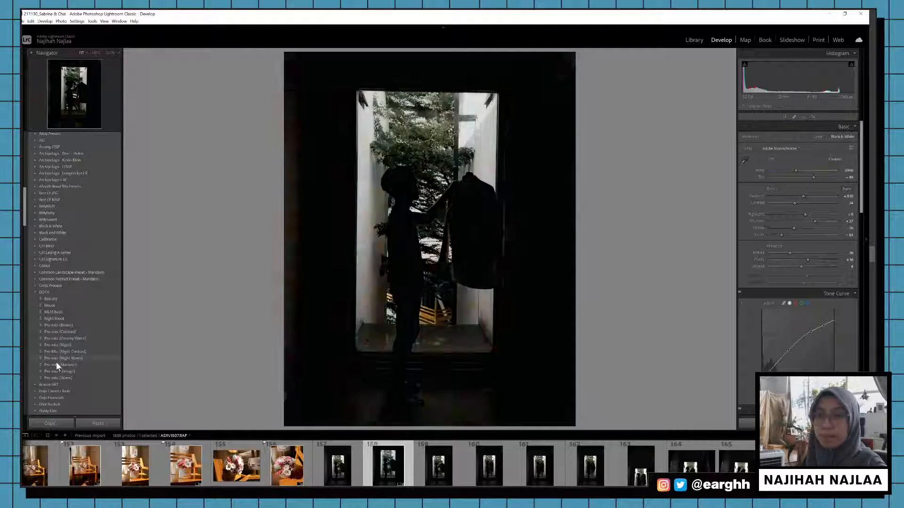
Step: Apply the last Gavin Seim preset to photo 158, straighten its crop slightly, and flag the photo as a pick
{"action": "scroll", "coordinate": [61, 306], "scroll_direction": "down", "scroll_amount": 10}
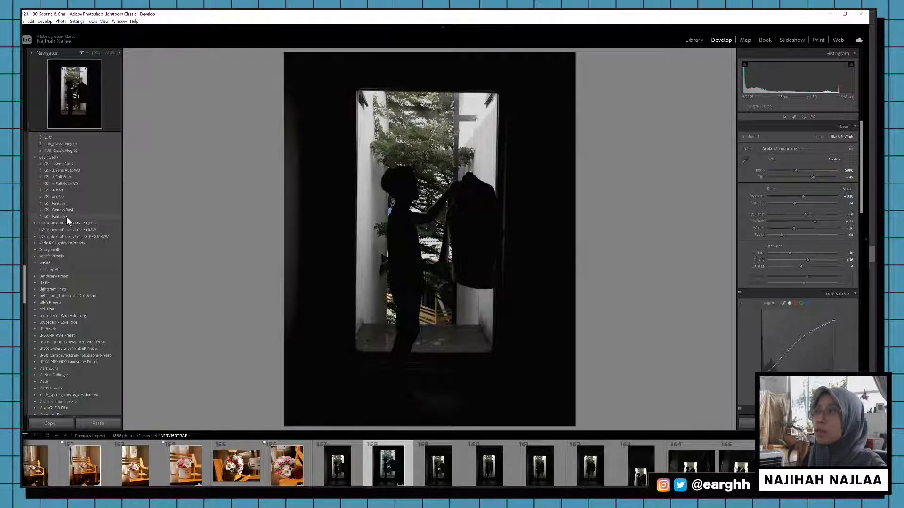
{"action": "key", "text": "r"}
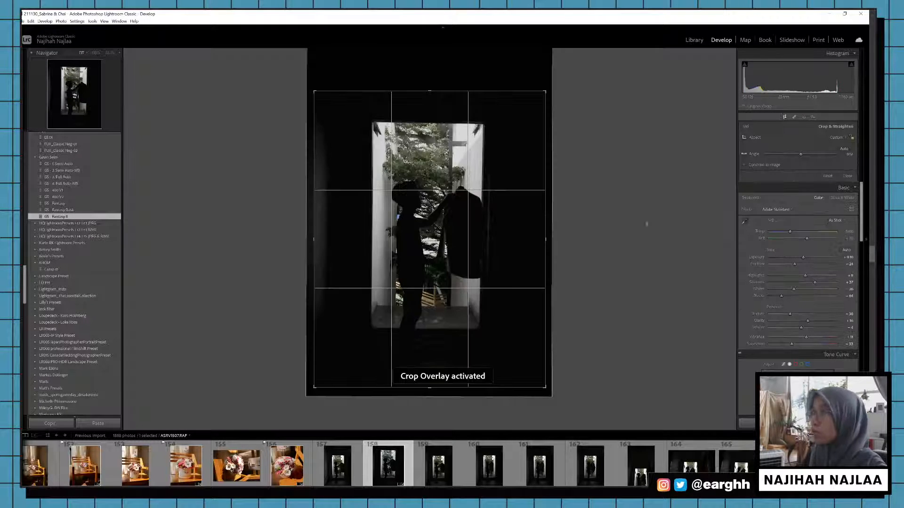
{"action": "key", "text": "d"}
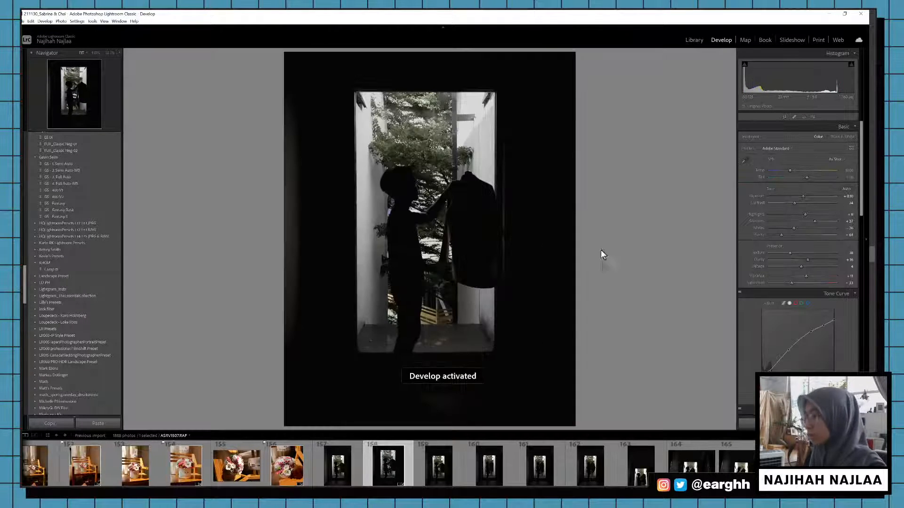
{"action": "key", "text": "p"}
Step: Apply the last Gavin Seim preset to photo 162, convert it to black and white, and flag it as a pick
{"action": "left_click", "coordinate": [588, 471]}
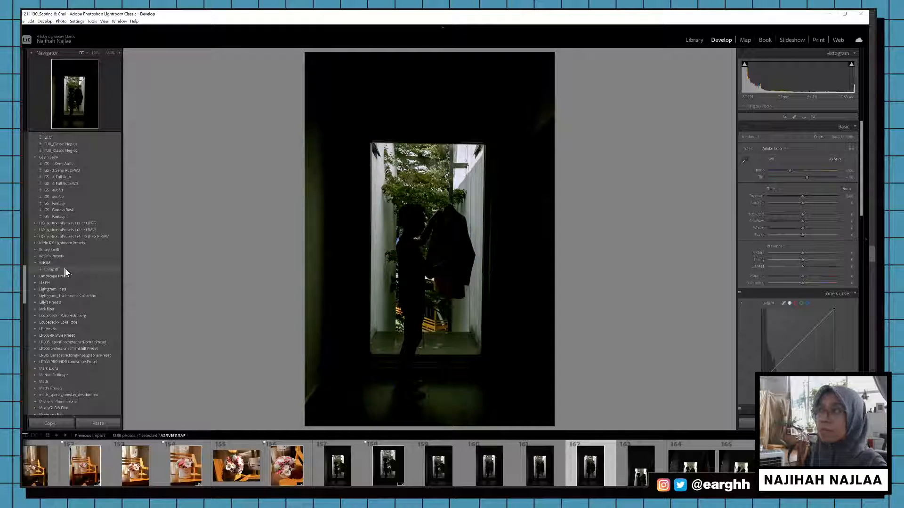
{"action": "left_click", "coordinate": [58, 217]}
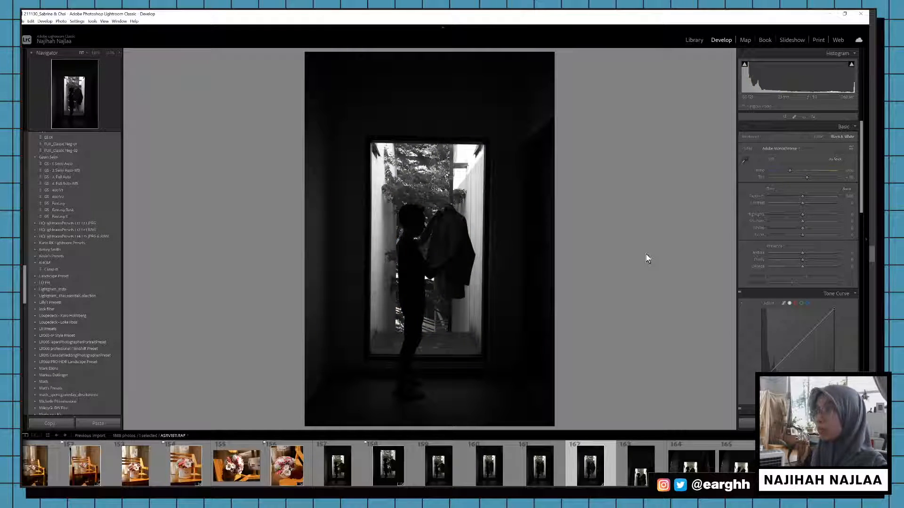
{"action": "key", "text": "p"}
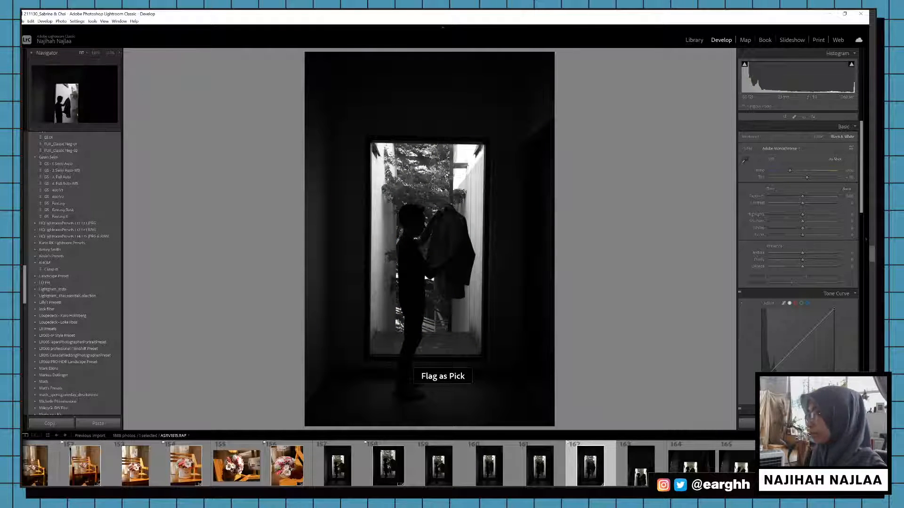
Step: Apply the last Gavin Seim preset to photo 166, the doorway silhouette with a hanging jacket, and convert it to black and white
{"action": "left_click", "coordinate": [793, 464]}
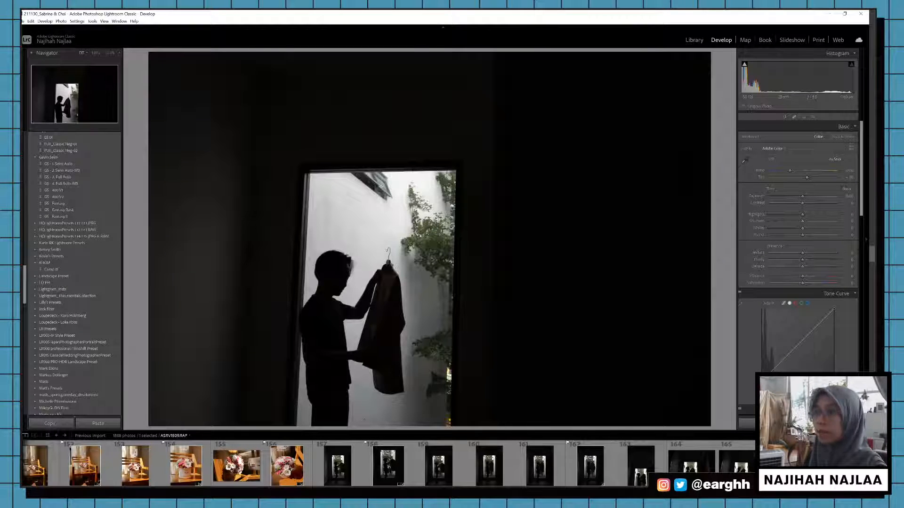
{"action": "left_click", "coordinate": [51, 216]}
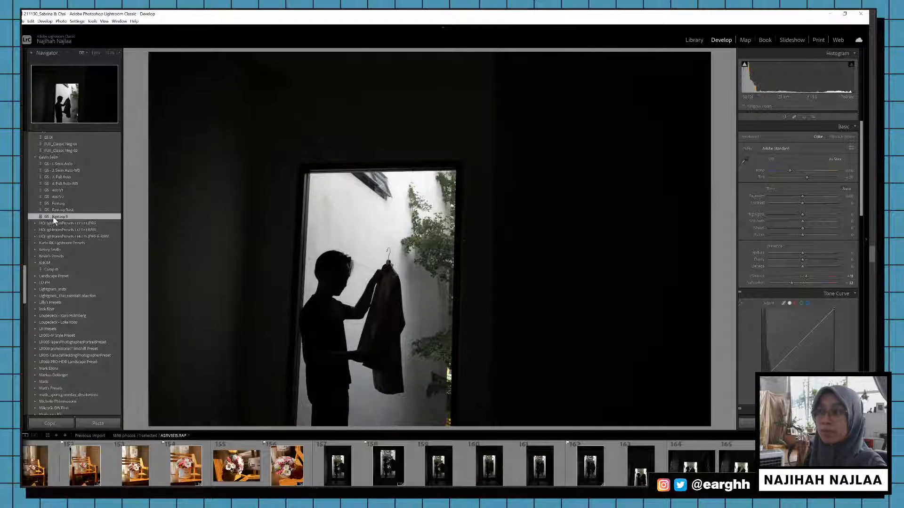
{"action": "key", "text": "p"}
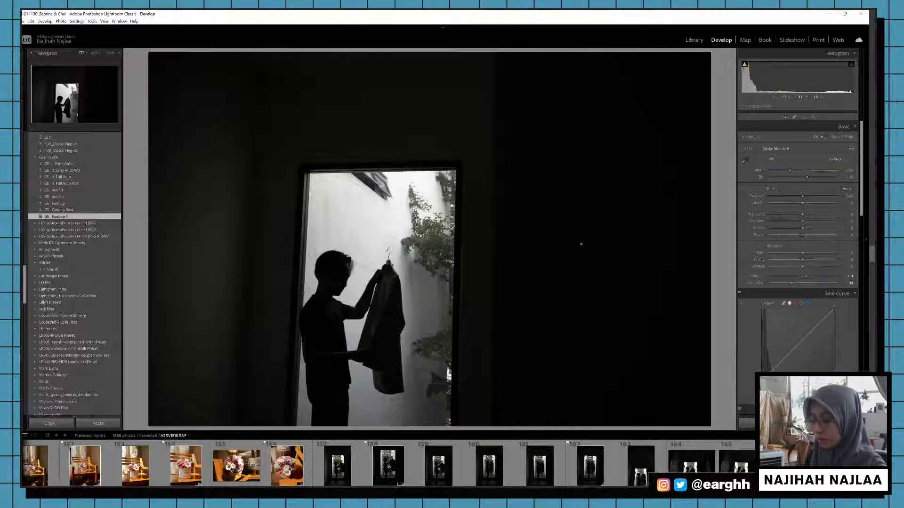
{"action": "key", "text": "v"}
Step: Straighten photo 166 with the crop tool so the doorway stands upright, and flag the photo as a pick
{"action": "key", "text": "r"}
{"action": "left_click_drag", "start_coordinate": [629, 240], "coordinate": [428, 238]}
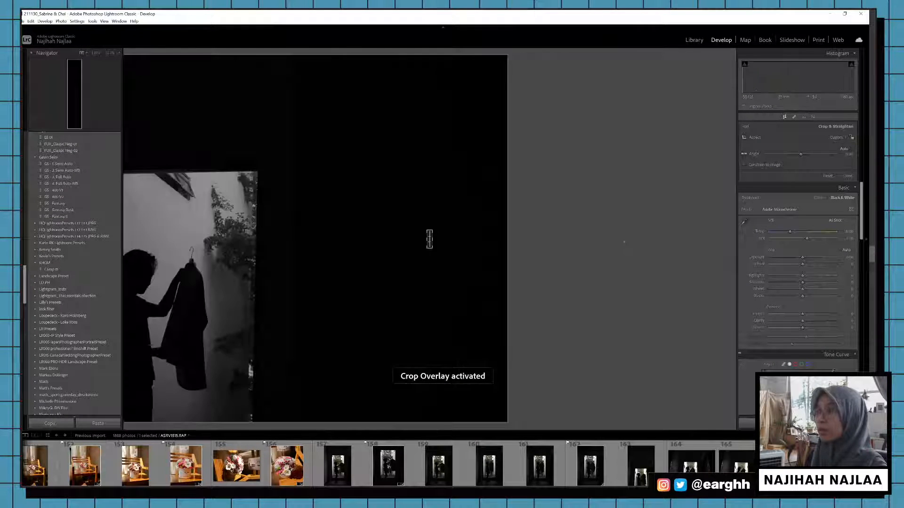
{"action": "key", "text": "ctrl+z"}
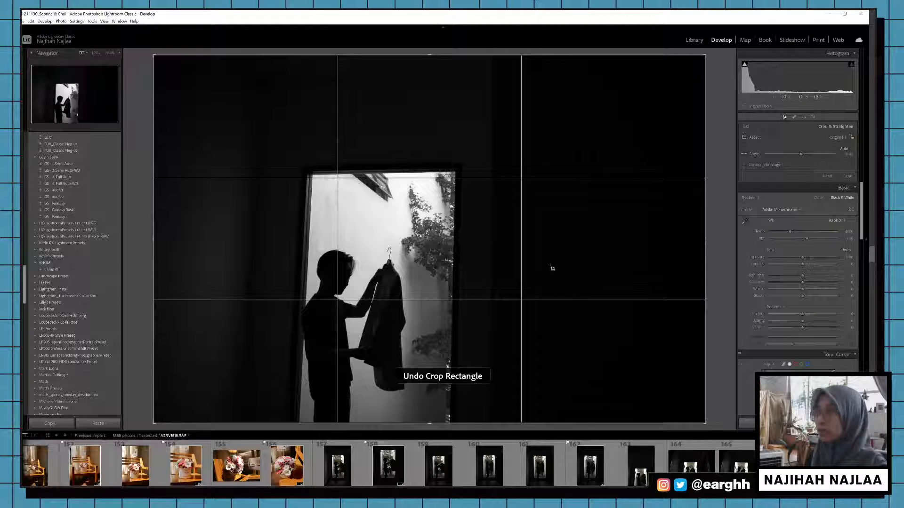
{"action": "key", "text": "t"}
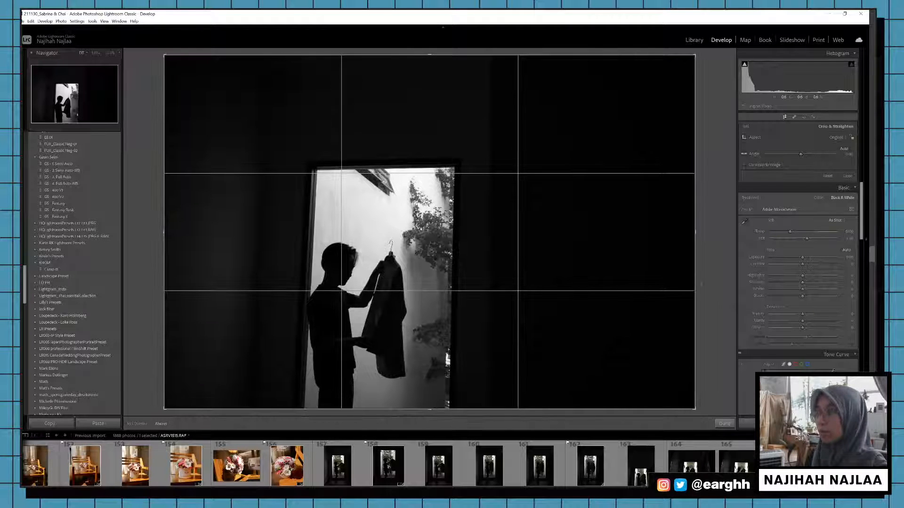
{"action": "left_click_drag", "start_coordinate": [718, 284], "coordinate": [706, 259]}
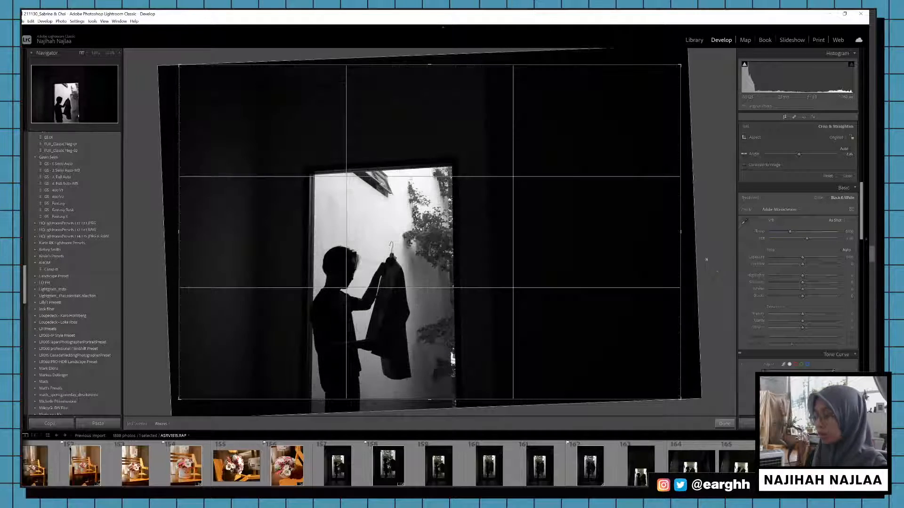
{"action": "key", "text": "Return"}
{"action": "key", "text": "p"}
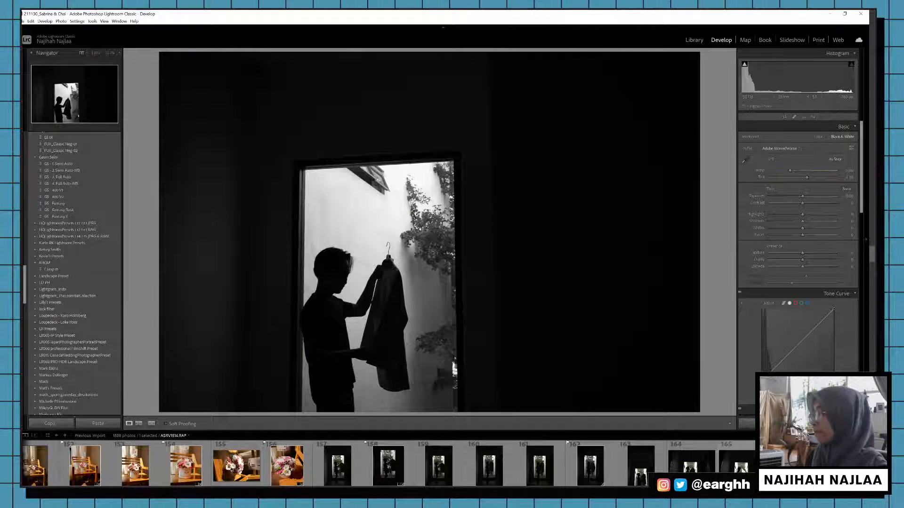
Step: Apply the last Gavin Seim preset to photo 170 and convert it to black and white
{"action": "scroll", "coordinate": [732, 466], "scroll_direction": "down", "scroll_amount": 4}
{"action": "left_click", "coordinate": [426, 480]}
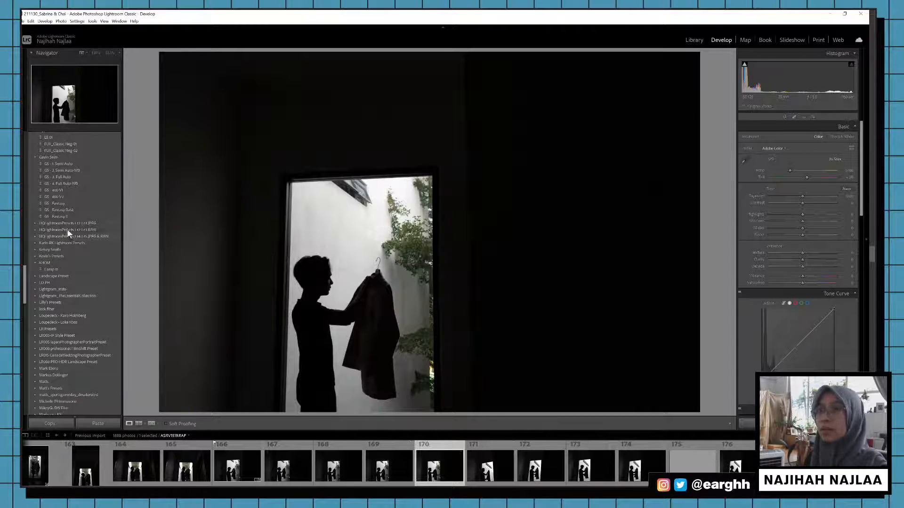
{"action": "left_click", "coordinate": [64, 217]}
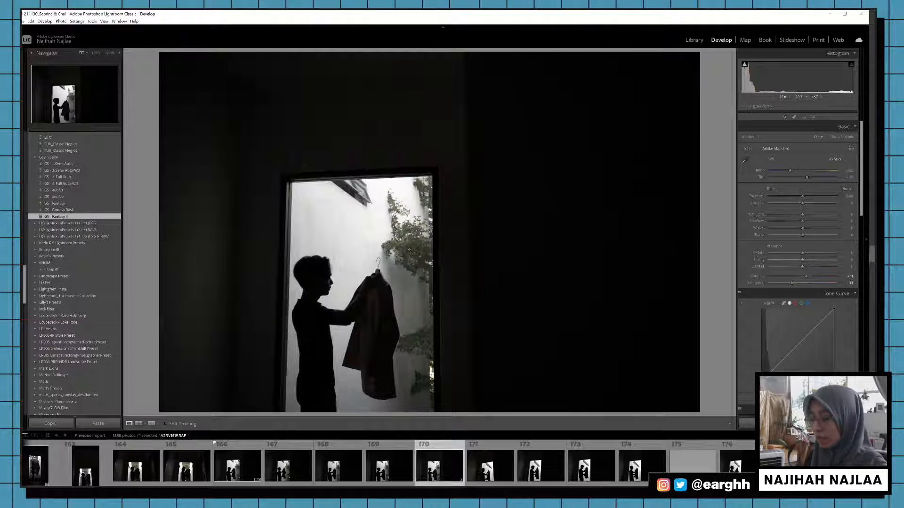
{"action": "key", "text": "v"}
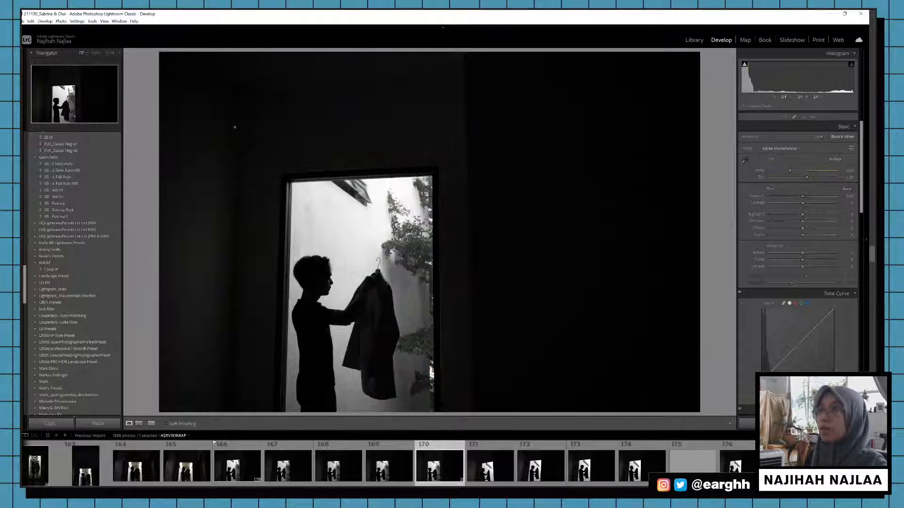
Step: Tighten the crop of photo 170 around the doorway silhouette, reposition and slightly straighten the image, and flag it as a pick
{"action": "key", "text": "r"}
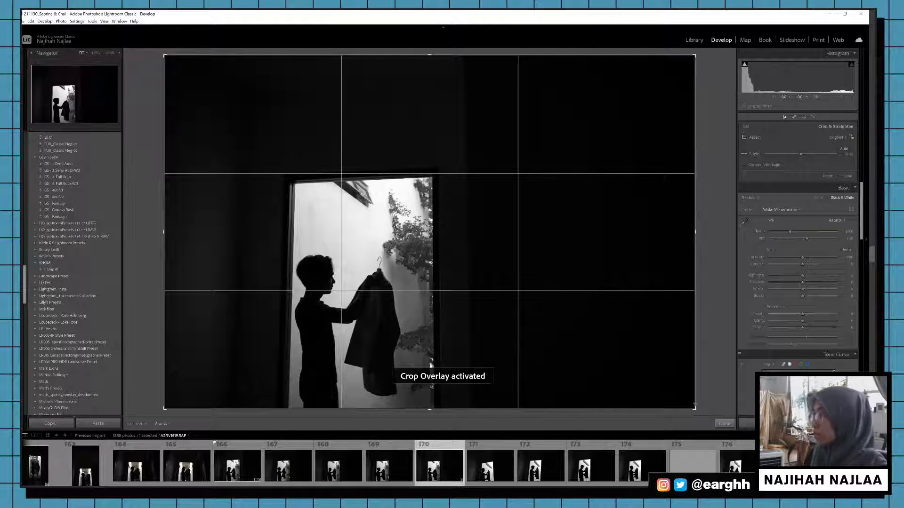
{"action": "left_click_drag", "start_coordinate": [695, 409], "coordinate": [651, 371]}
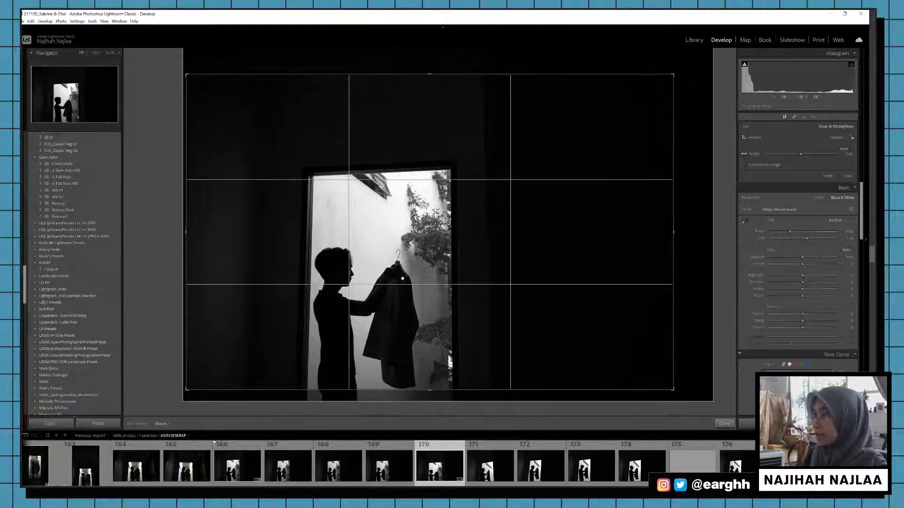
{"action": "left_click_drag", "start_coordinate": [185, 74], "coordinate": [232, 117]}
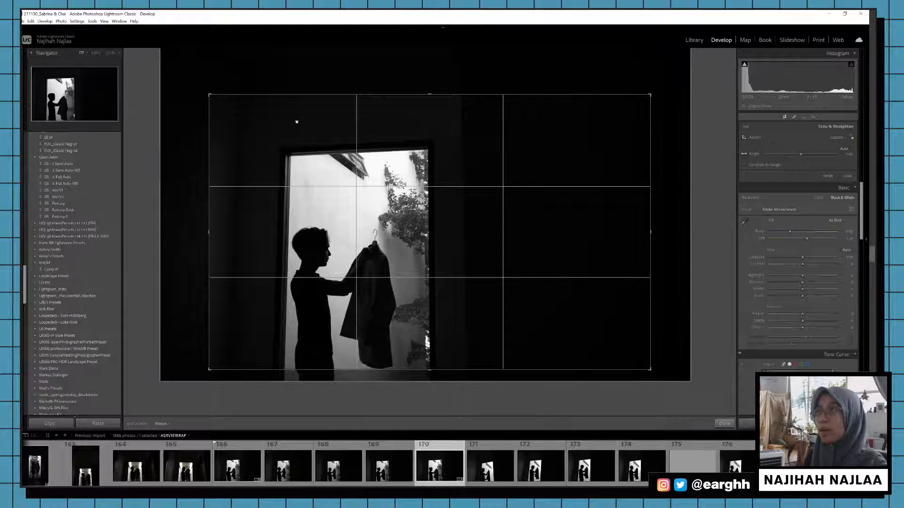
{"action": "left_click_drag", "start_coordinate": [650, 95], "coordinate": [627, 94]}
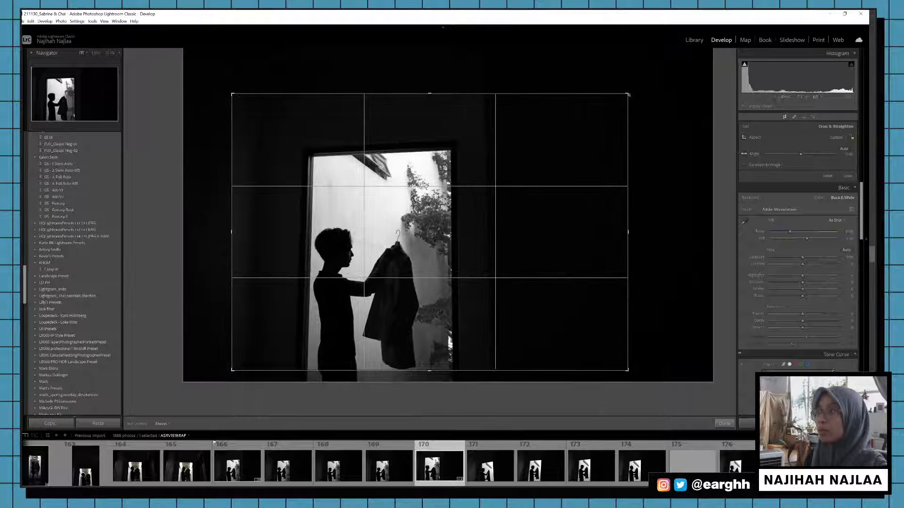
{"action": "left_click_drag", "start_coordinate": [499, 160], "coordinate": [515, 162]}
{"action": "left_click_drag", "start_coordinate": [660, 152], "coordinate": [660, 152]}
{"action": "left_click_drag", "start_coordinate": [493, 198], "coordinate": [493, 185]}
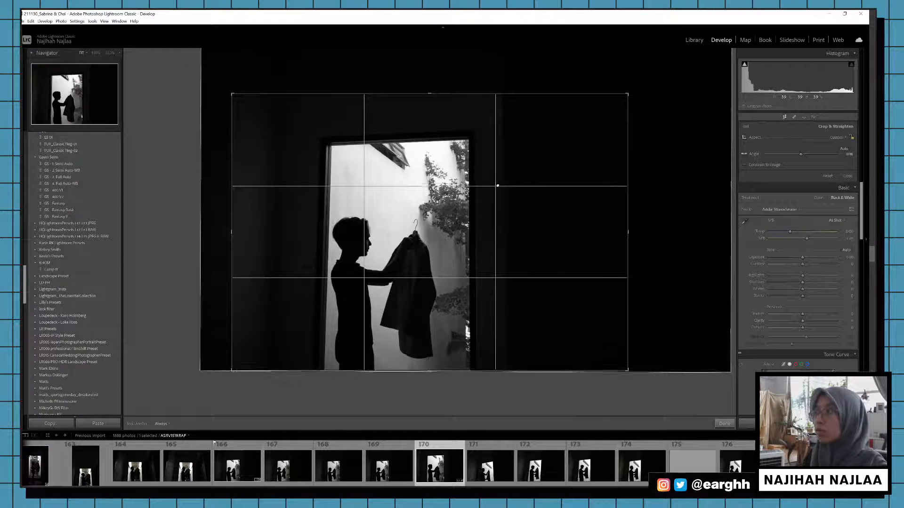
{"action": "key", "text": "Return"}
{"action": "key", "text": "p"}
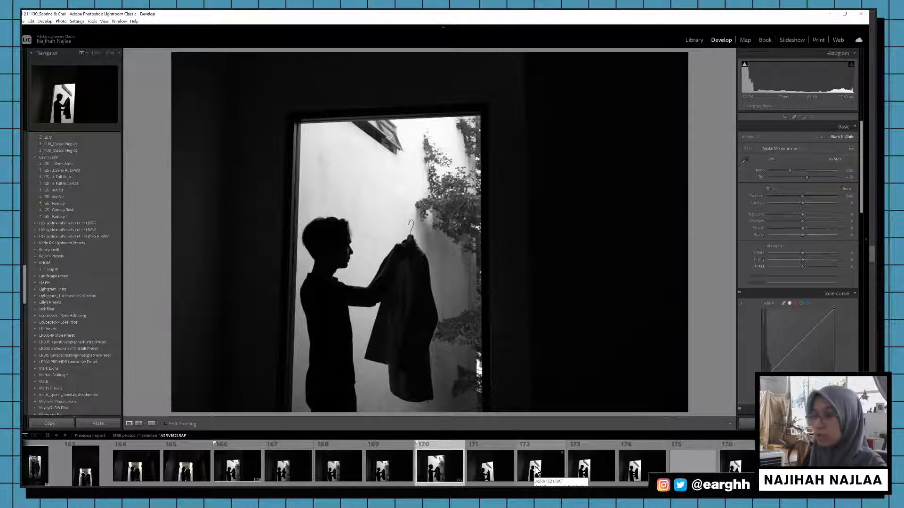
Step: Apply the last Gavin Seim preset to photo 176 and convert it to black and white
{"action": "scroll", "coordinate": [535, 471], "scroll_direction": "down", "scroll_amount": 5}
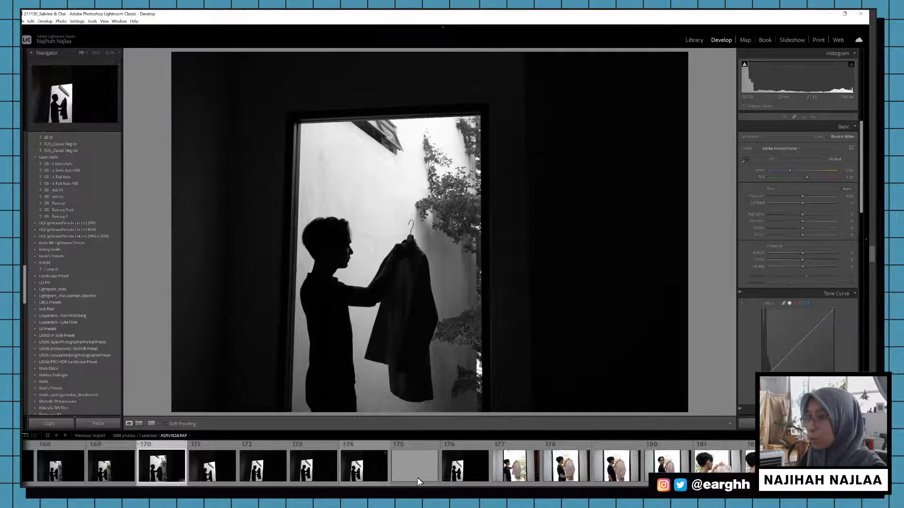
{"action": "left_click", "coordinate": [464, 474]}
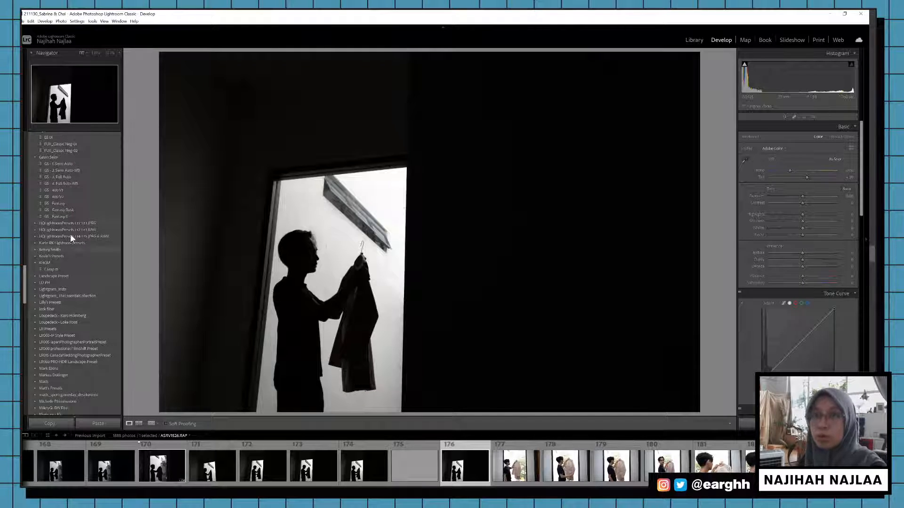
{"action": "left_click", "coordinate": [69, 217]}
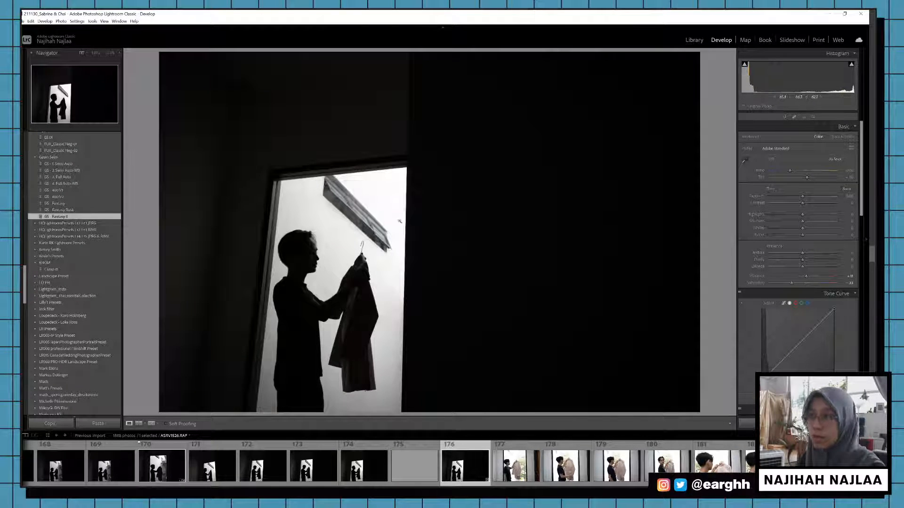
{"action": "key", "text": "v"}
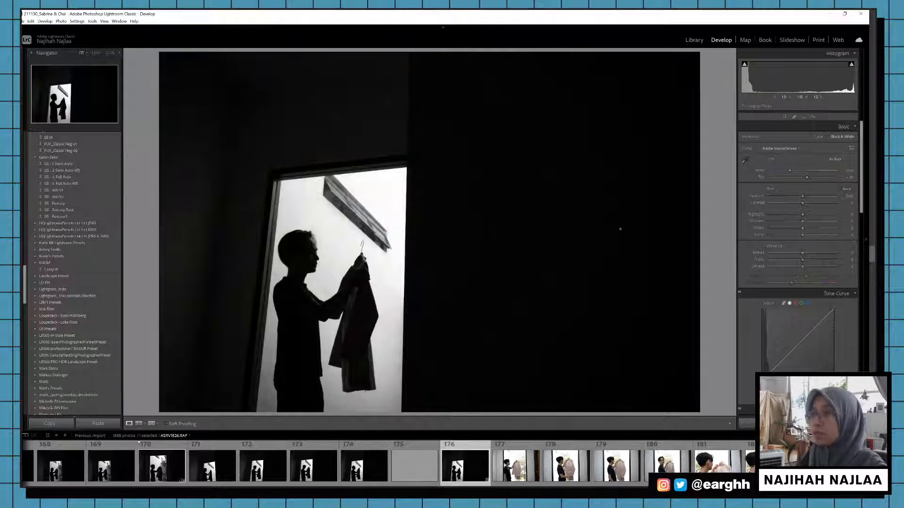
Step: Crop photo 176 tighter around the silhouette in the doorway and flag the photo as a pick
{"action": "key", "text": "r"}
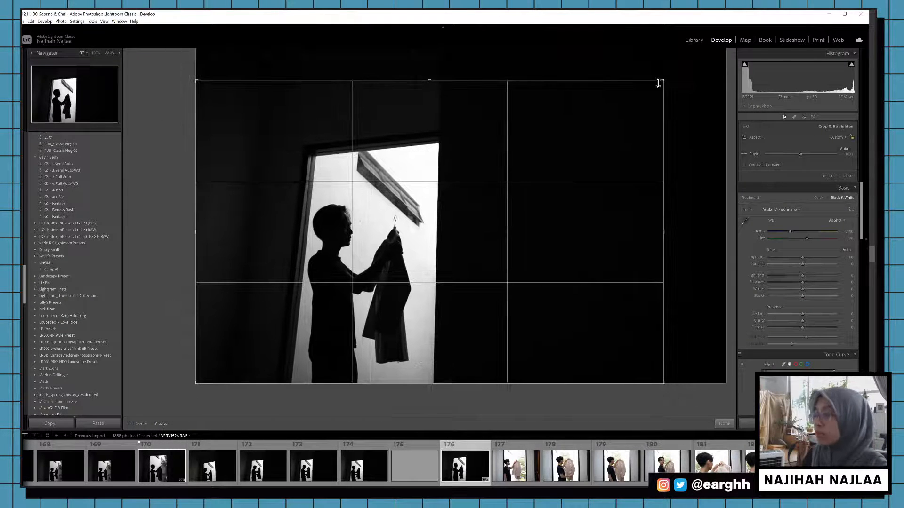
{"action": "key", "text": "d"}
{"action": "key", "text": "p"}
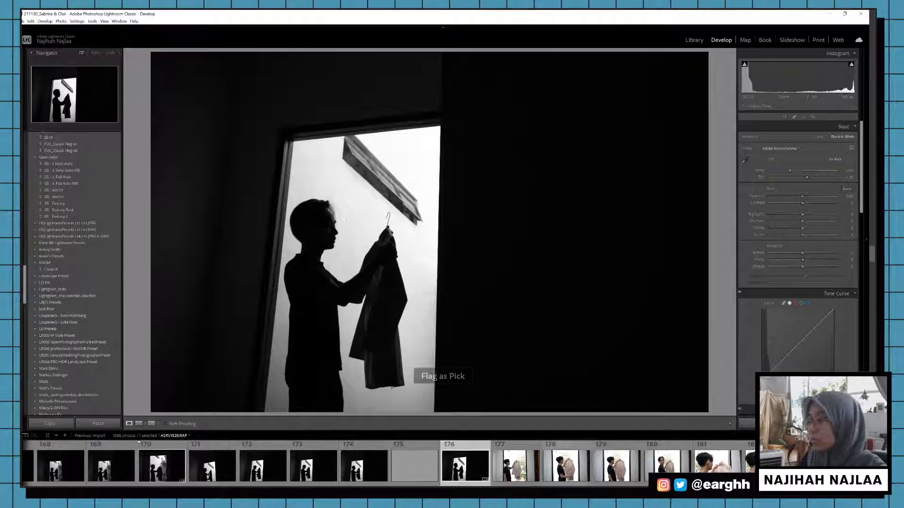
Step: Paste the copied develop settings onto photo 178 of the man holding the shirt, straighten it, and flag it as a pick
{"action": "left_click", "coordinate": [532, 474]}
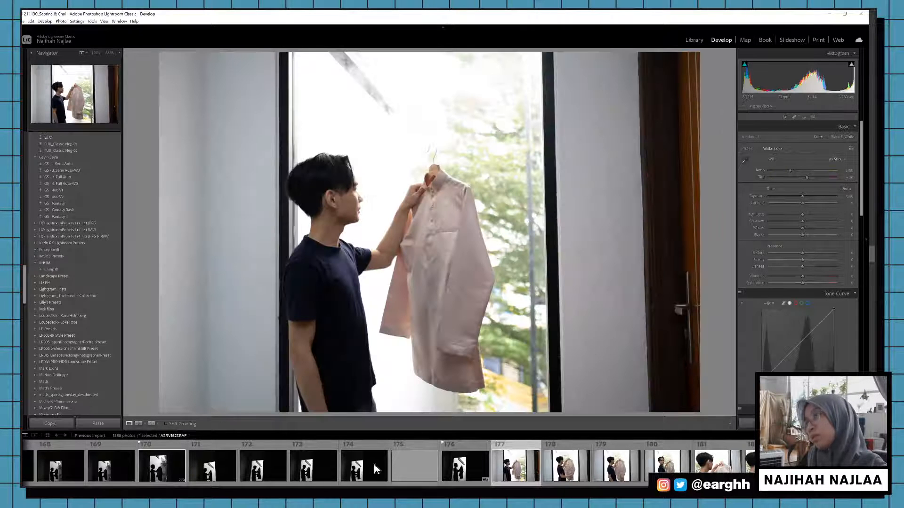
{"action": "left_click", "coordinate": [550, 466]}
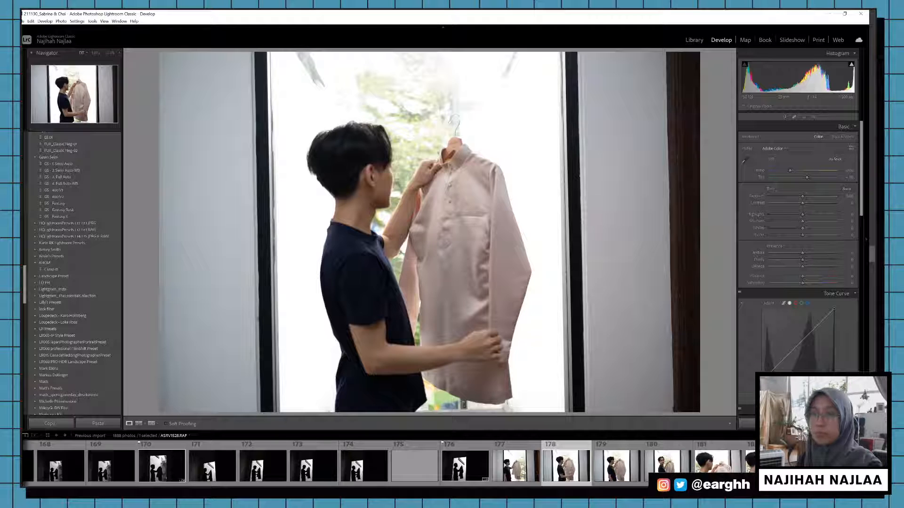
{"action": "key", "text": "ctrl+v"}
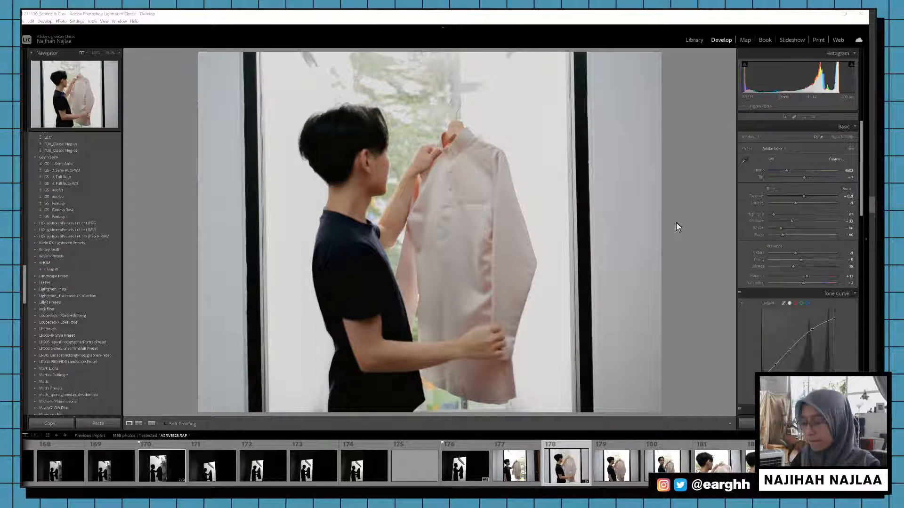
{"action": "key", "text": "r"}
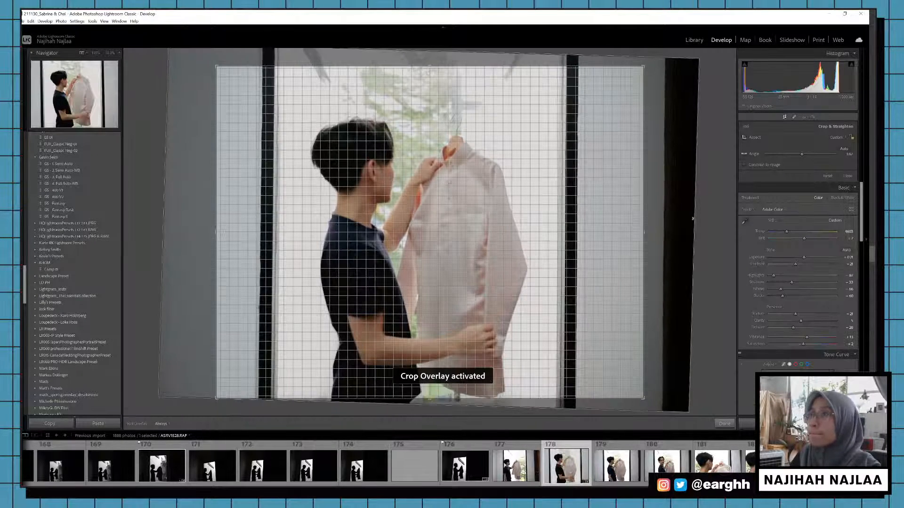
{"action": "left_click_drag", "start_coordinate": [677, 222], "coordinate": [692, 219]}
{"action": "key", "text": "Return"}
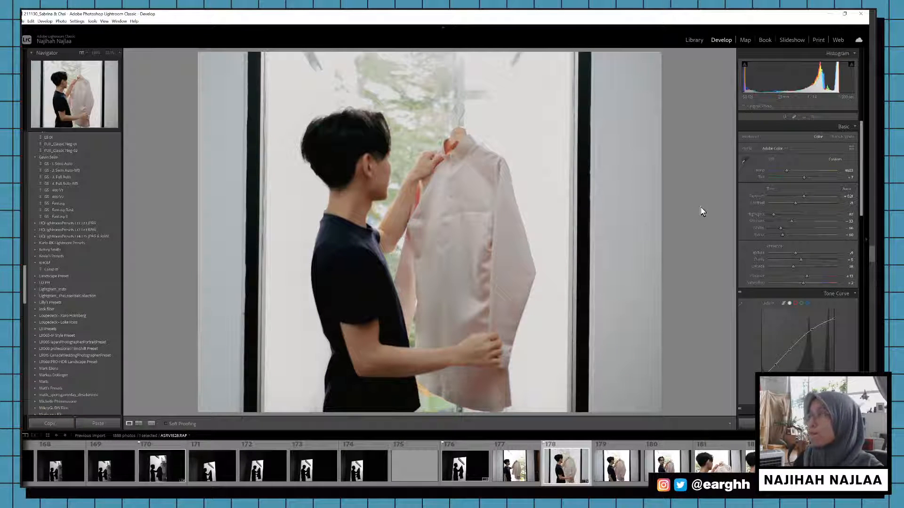
{"action": "key", "text": "p"}
{"action": "scroll", "coordinate": [617, 471], "scroll_direction": "down", "scroll_amount": 5}
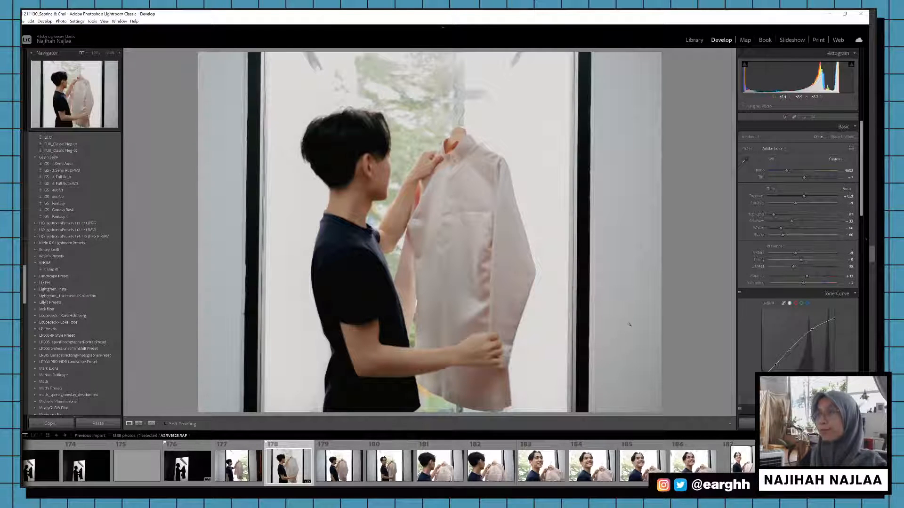
Step: Trim both sides of photo 178 to a narrower crop framed by the window edges and keep it flagged as a pick
{"action": "key", "text": "r"}
{"action": "left_click_drag", "start_coordinate": [215, 297], "coordinate": [241, 289]}
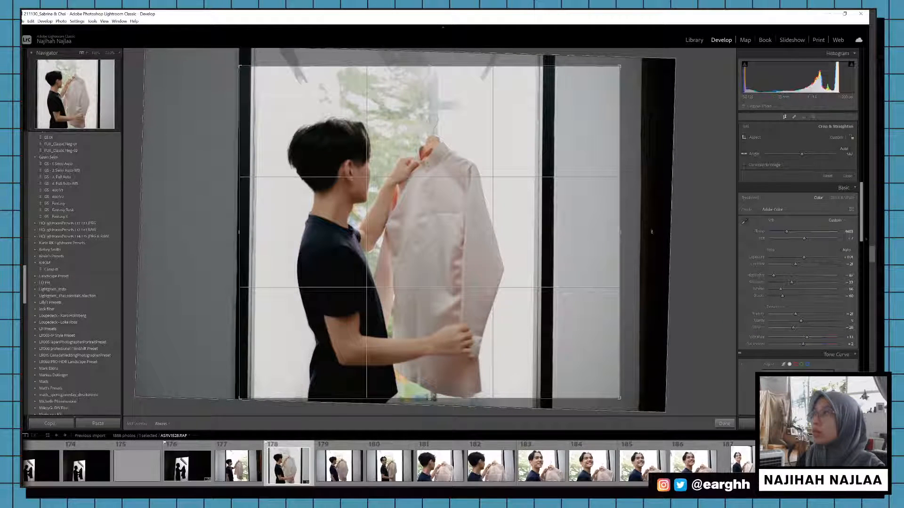
{"action": "left_click_drag", "start_coordinate": [652, 231], "coordinate": [586, 246]}
{"action": "key", "text": "r"}
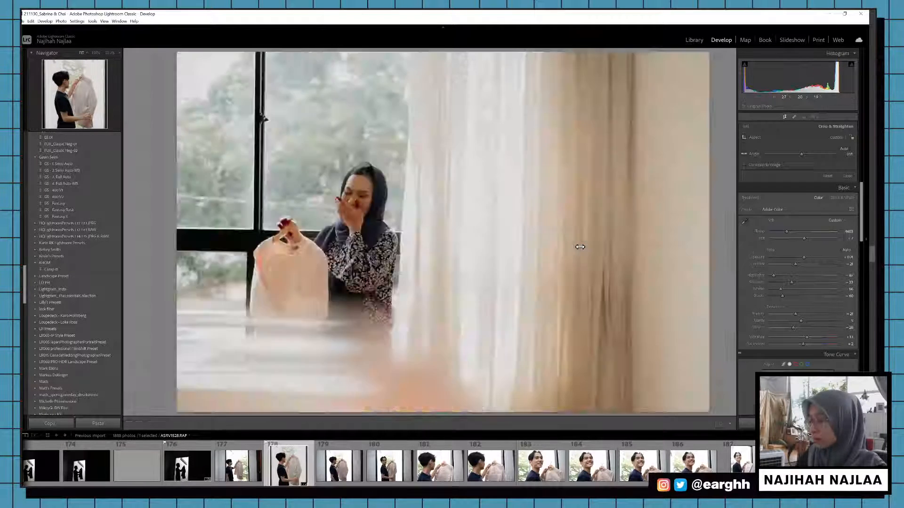
{"action": "key", "text": "p"}
Step: Copy the develop settings and crop of photo 178 and paste them onto photo 181
{"action": "key", "text": "ctrl+shift+c"}
{"action": "key", "text": "Return"}
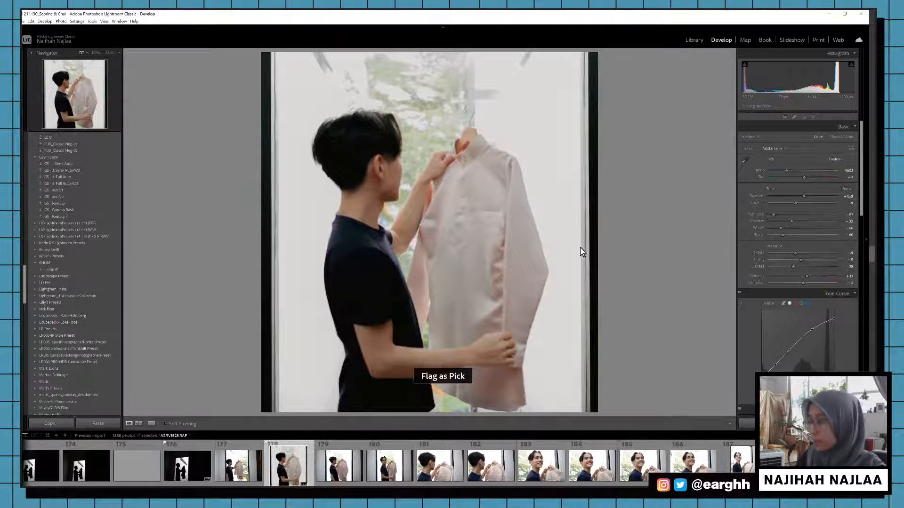
{"action": "left_click", "coordinate": [439, 481]}
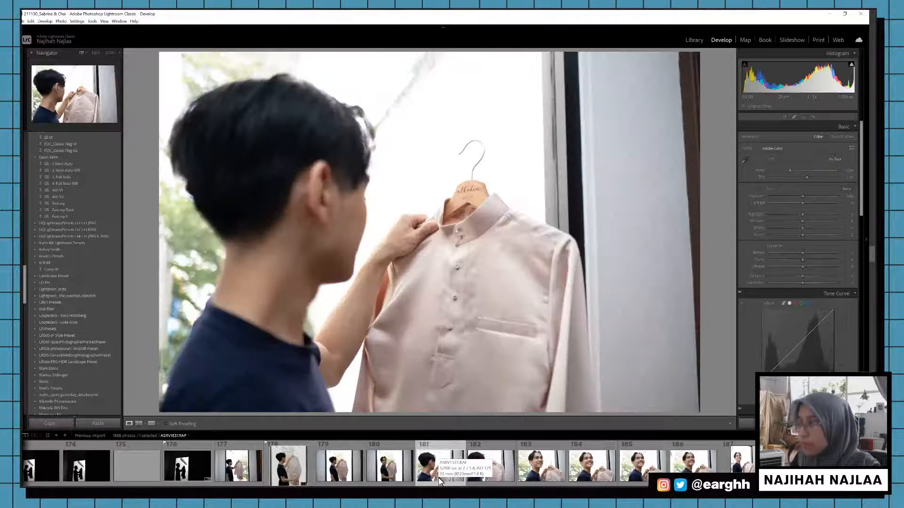
{"action": "key", "text": "ctrl+shift+v"}
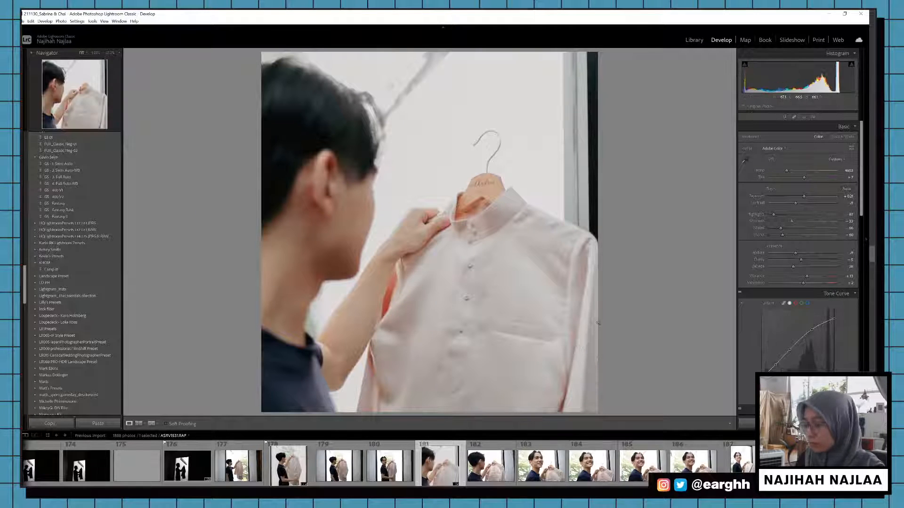
Step: Narrow the crop of photo 181 to remove the dark window frame beside the shirt and flag the photo as a pick
{"action": "key", "text": "r"}
{"action": "left_click_drag", "start_coordinate": [590, 307], "coordinate": [567, 321]}
{"action": "key", "text": "r"}
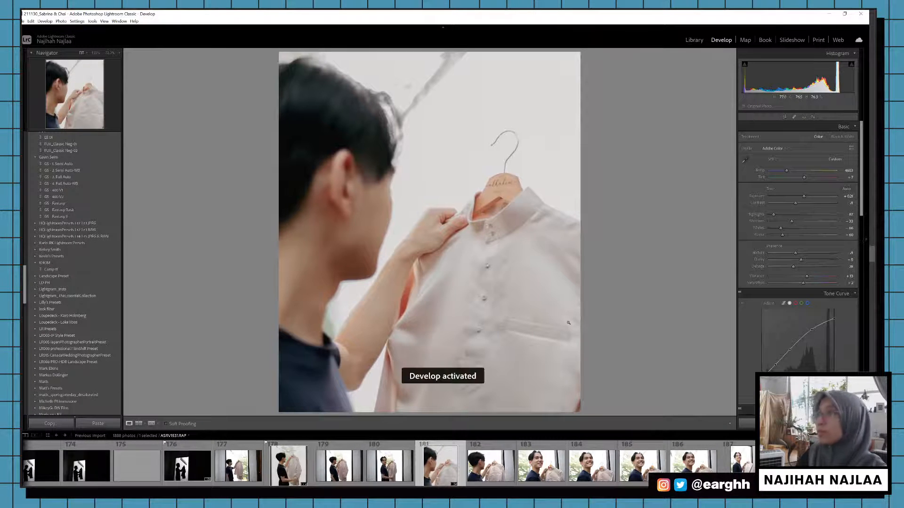
{"action": "key", "text": "p"}
Step: Paste the copied develop settings onto photo 184 and widen its crop to include the whole shirt and more window
{"action": "left_click", "coordinate": [542, 466]}
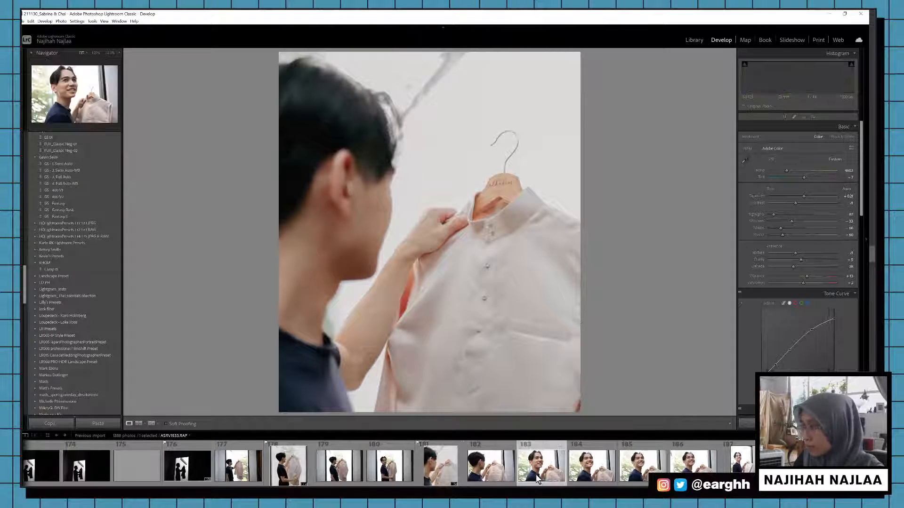
{"action": "left_click", "coordinate": [589, 472]}
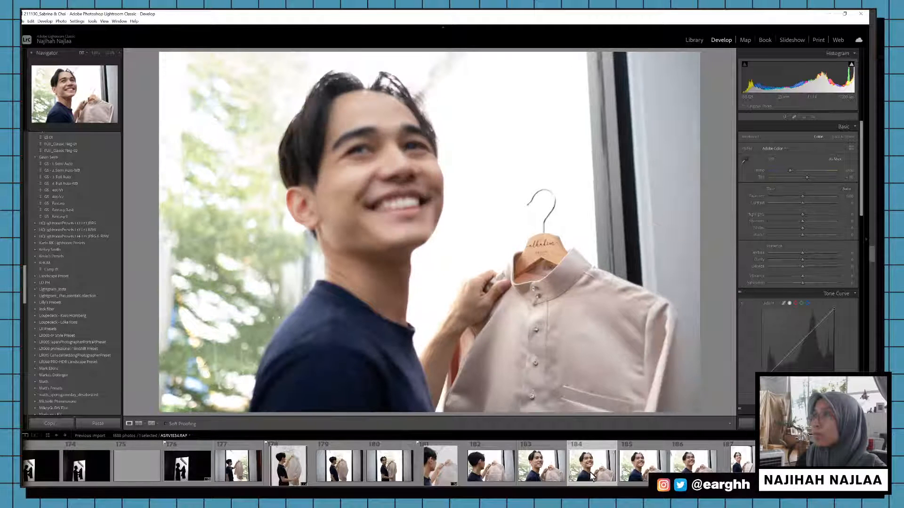
{"action": "key", "text": "ctrl+v"}
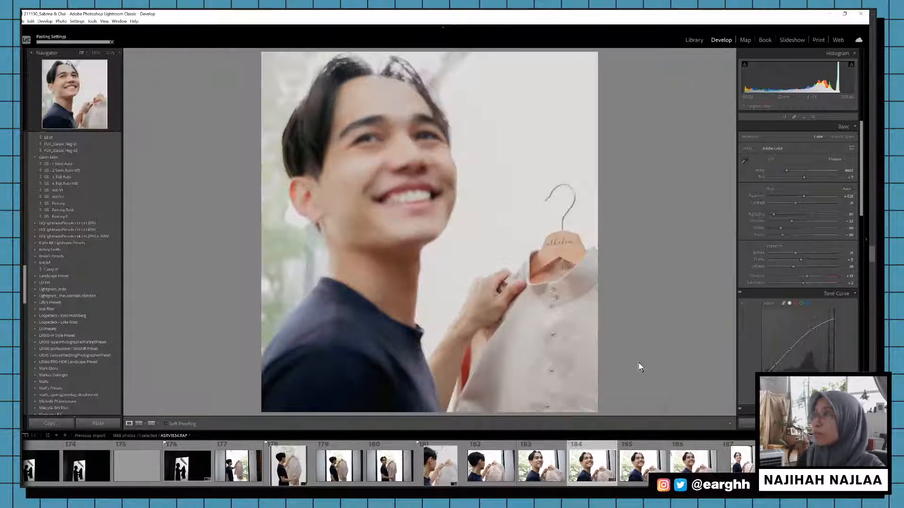
{"action": "key", "text": "r"}
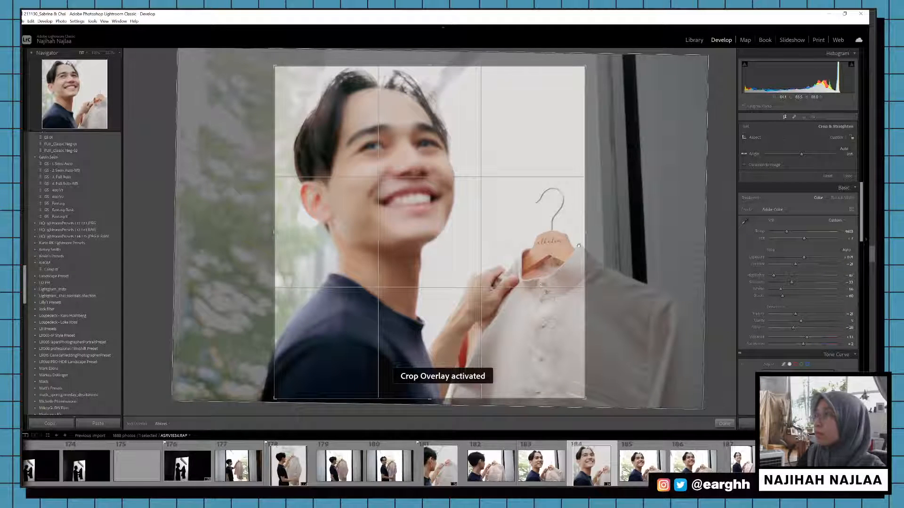
{"action": "left_click_drag", "start_coordinate": [639, 235], "coordinate": [645, 233]}
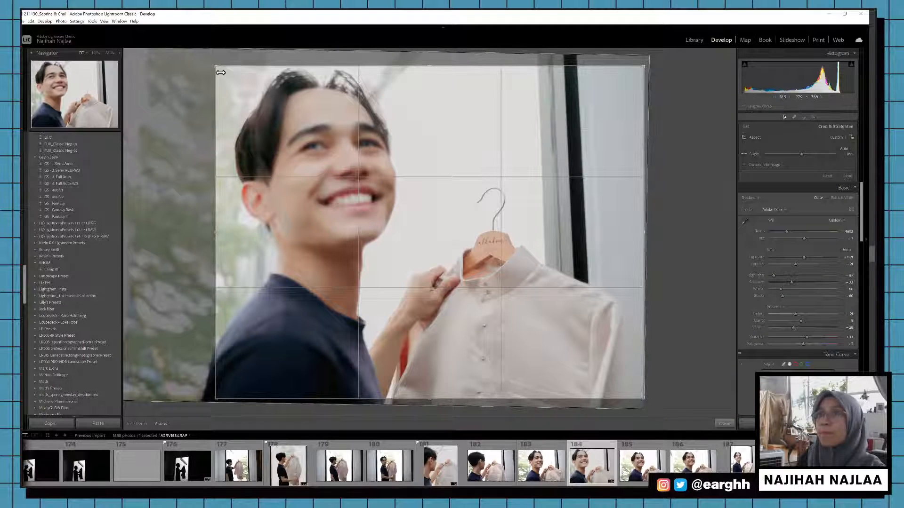
{"action": "key", "text": "d"}
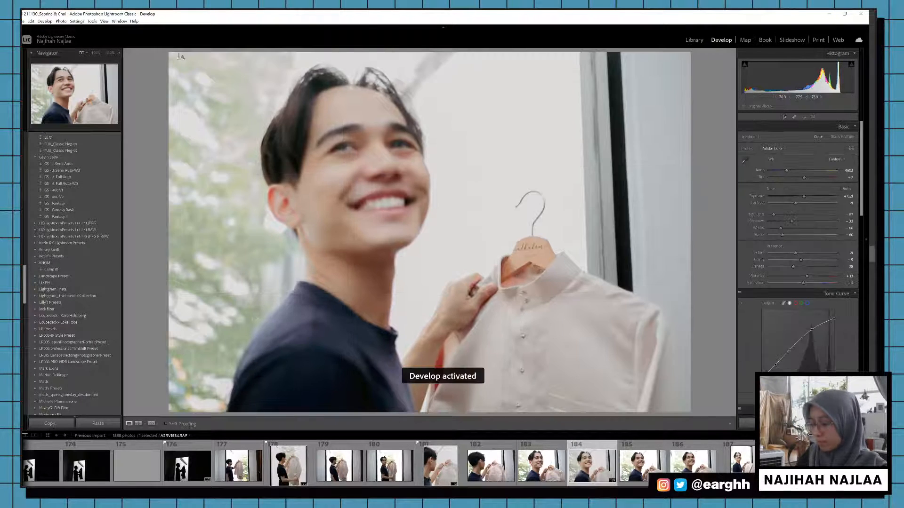
Step: Apply the same develop settings and wide crop to photo 186, check the crop, and flag the photo as a pick
{"action": "left_click", "coordinate": [692, 466]}
{"action": "key", "text": "ctrl+shift+v"}
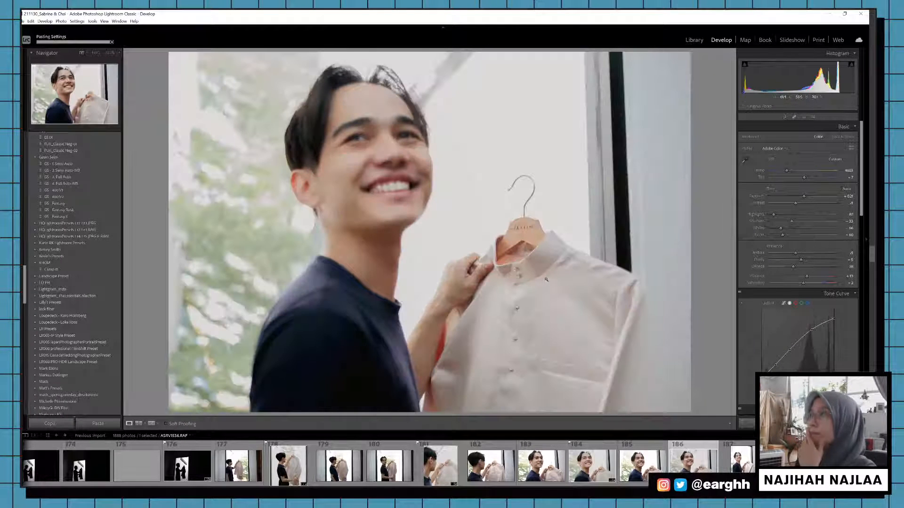
{"action": "key", "text": "r"}
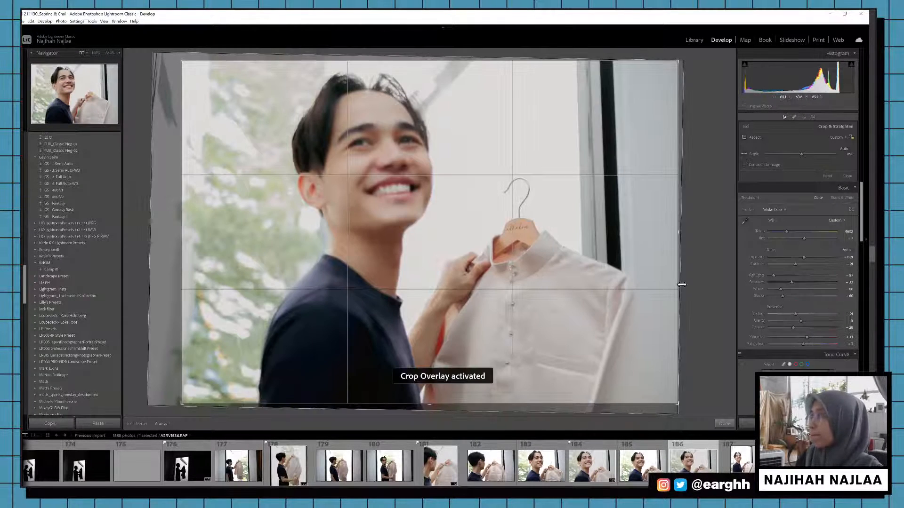
{"action": "key", "text": "d"}
{"action": "key", "text": "p"}
Step: Paste the copied develop settings onto vertical photo 187, straighten it along the window frame, and flag it as a pick
{"action": "key", "text": "Right"}
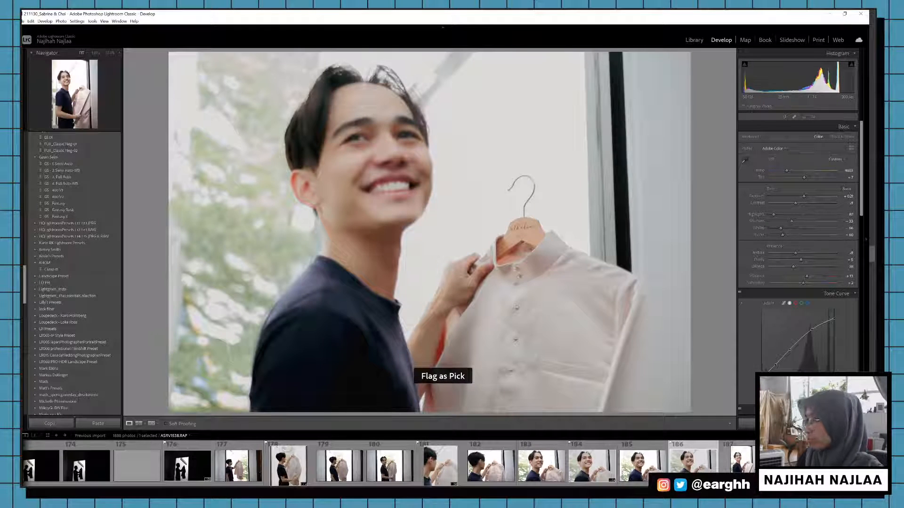
{"action": "key", "text": "ctrl+shift+v"}
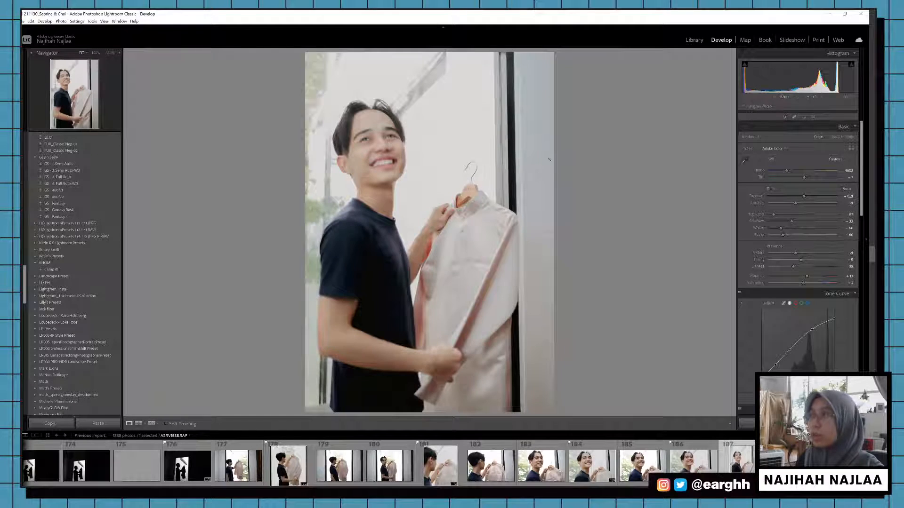
{"action": "key", "text": "r"}
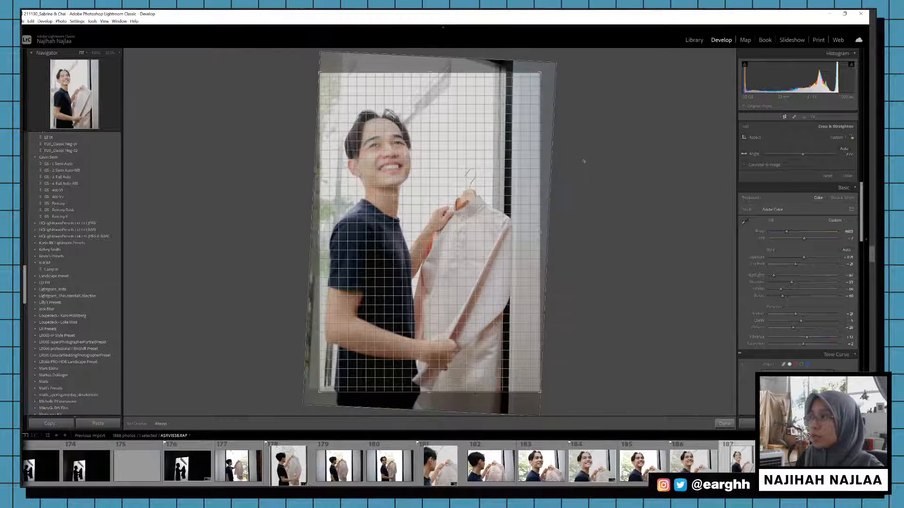
{"action": "key", "text": "r"}
{"action": "key", "text": "p"}
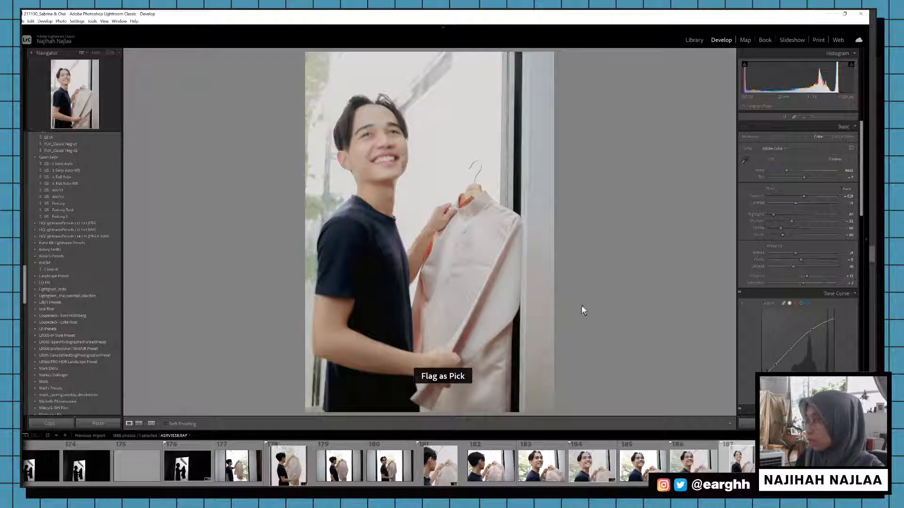
{"action": "left_click_drag", "start_coordinate": [804, 197], "coordinate": [803, 198]}
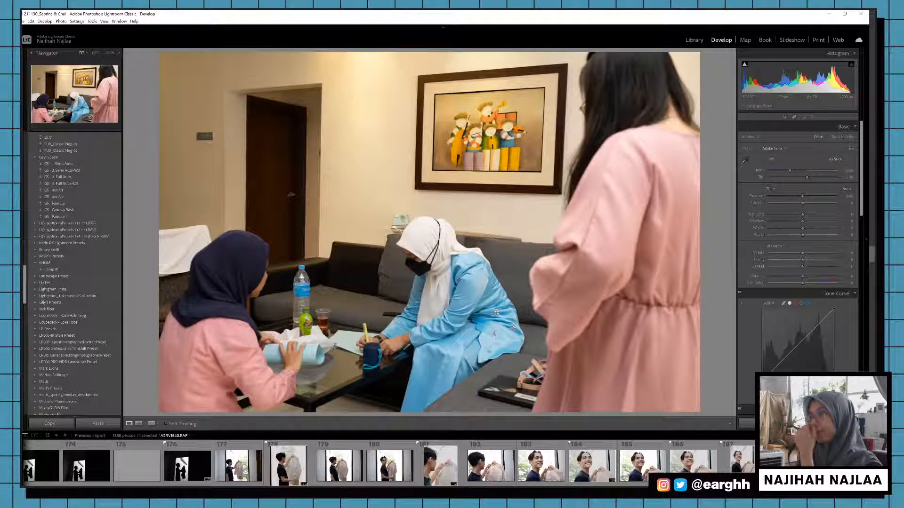
Step: Apply the copied develop settings to living-room photo 188 and adjust the luminance of its red tones
{"action": "key", "text": "Right"}
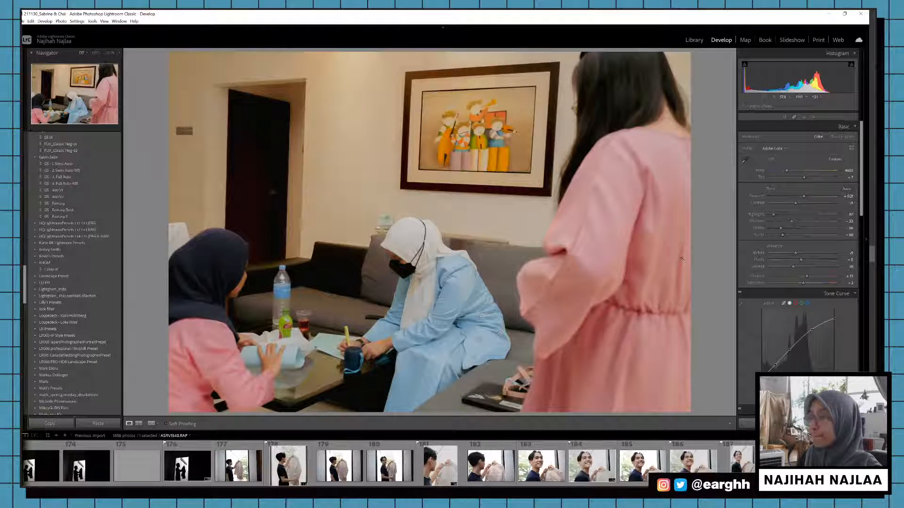
{"action": "scroll", "coordinate": [798, 212], "scroll_direction": "down", "scroll_amount": 5}
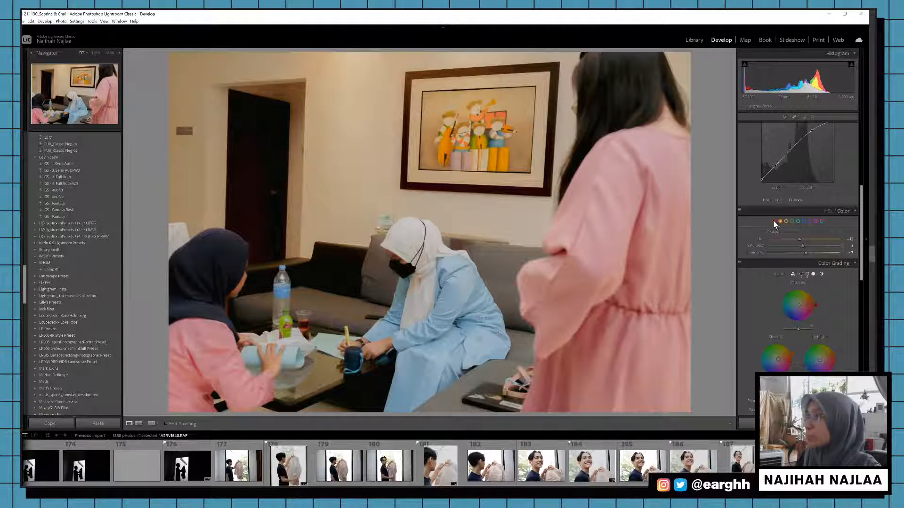
{"action": "left_click", "coordinate": [773, 220]}
{"action": "left_click", "coordinate": [808, 252]}
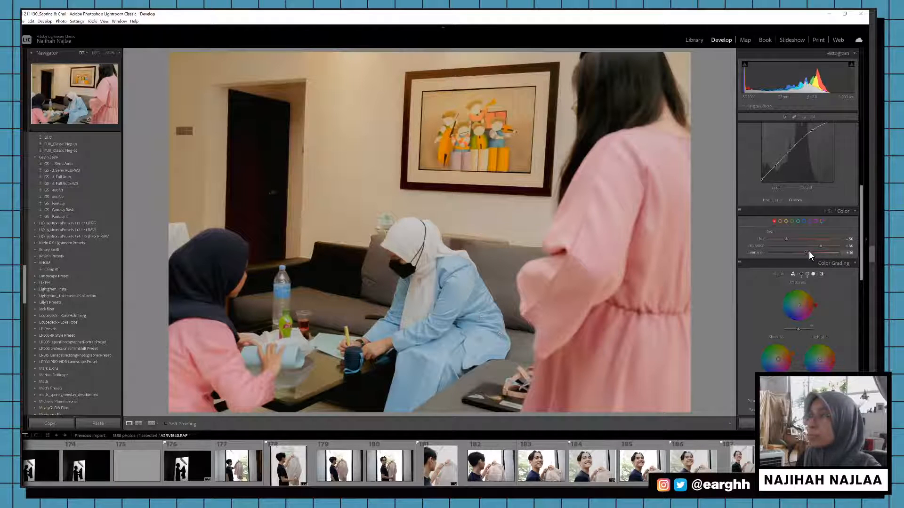
{"action": "left_click", "coordinate": [780, 221]}
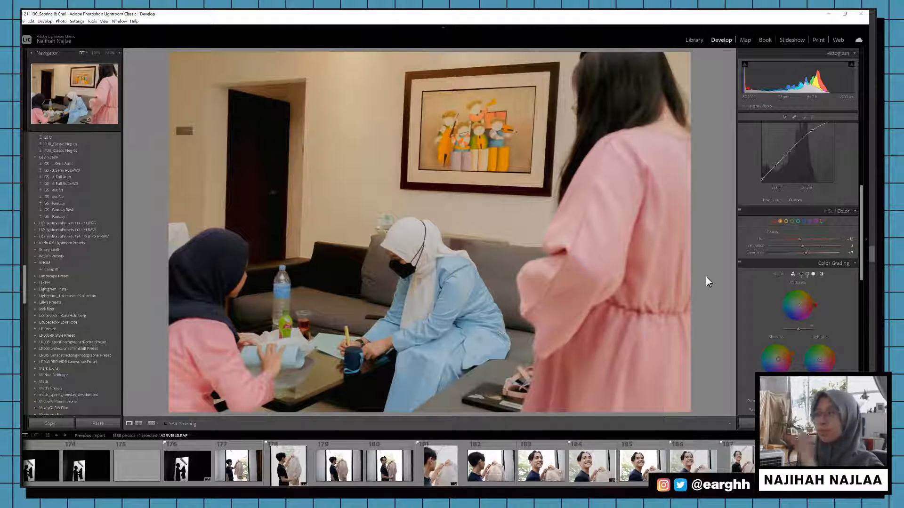
Step: Compare photo 188 with its original, flag it as a pick, and straighten it slightly
{"action": "key", "text": "y"}
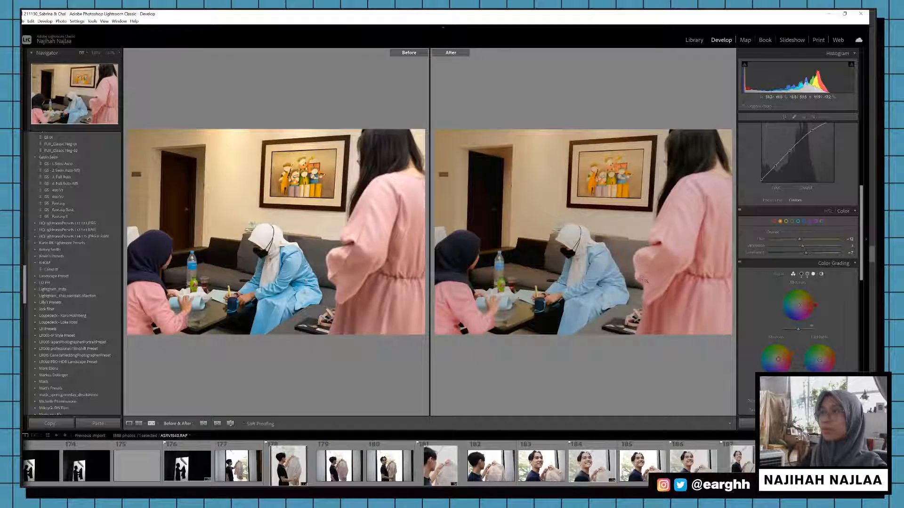
{"action": "key", "text": "y"}
{"action": "key", "text": "p"}
{"action": "key", "text": "r"}
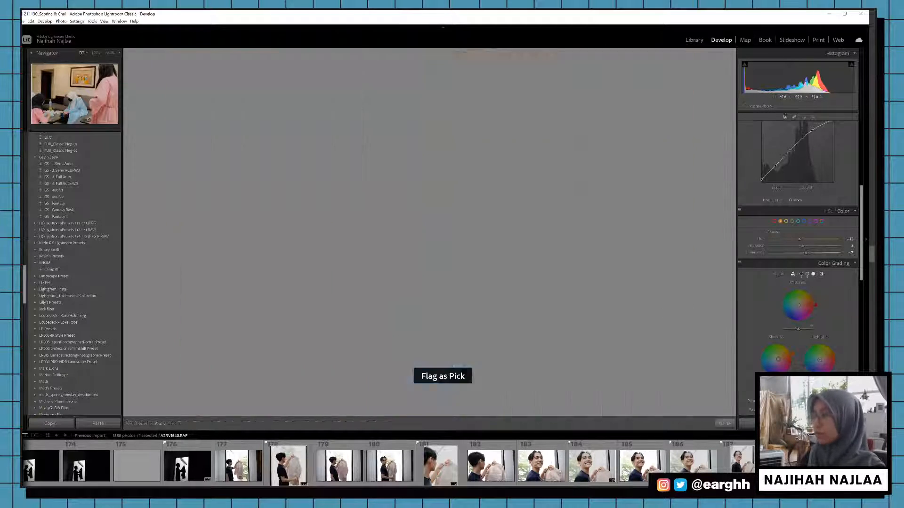
{"action": "key", "text": "d"}
Step: Copy the develop settings of living-room photo 188 and flag it as a pick
{"action": "key", "text": "ctrl+shift+c"}
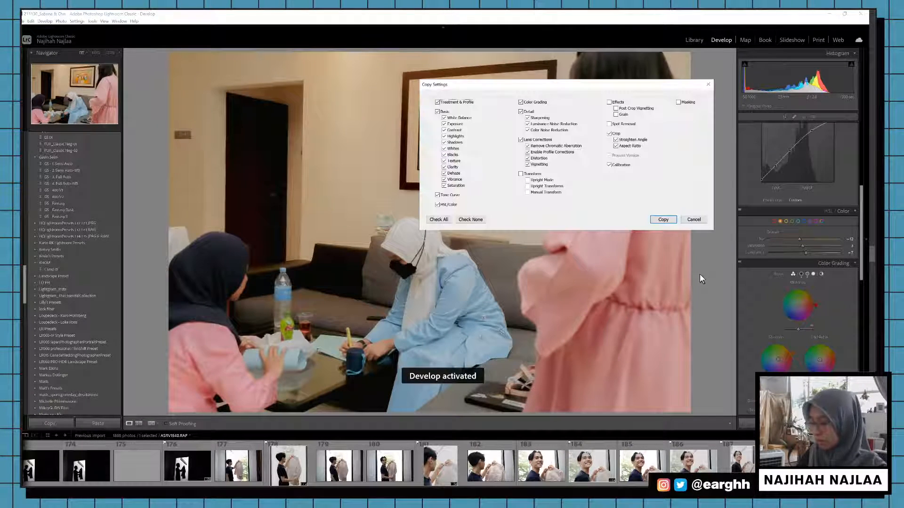
{"action": "key", "text": "Return"}
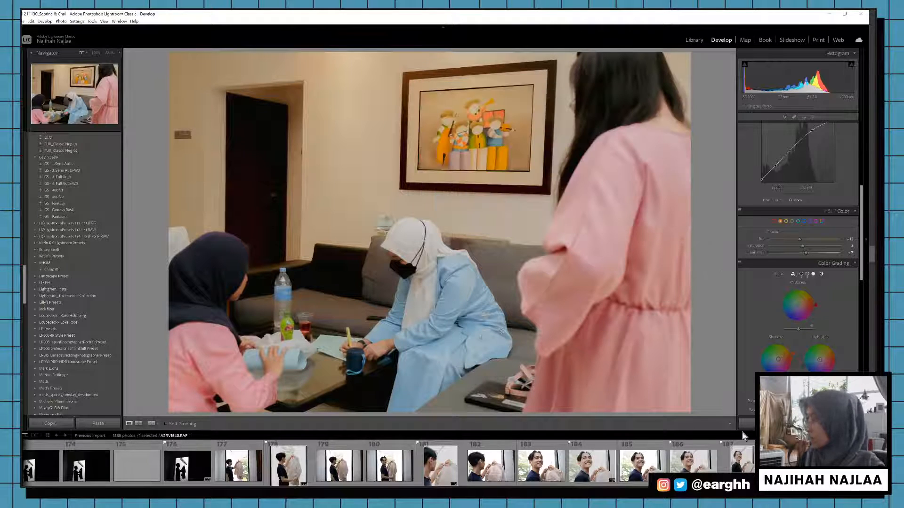
{"action": "key", "text": "p"}
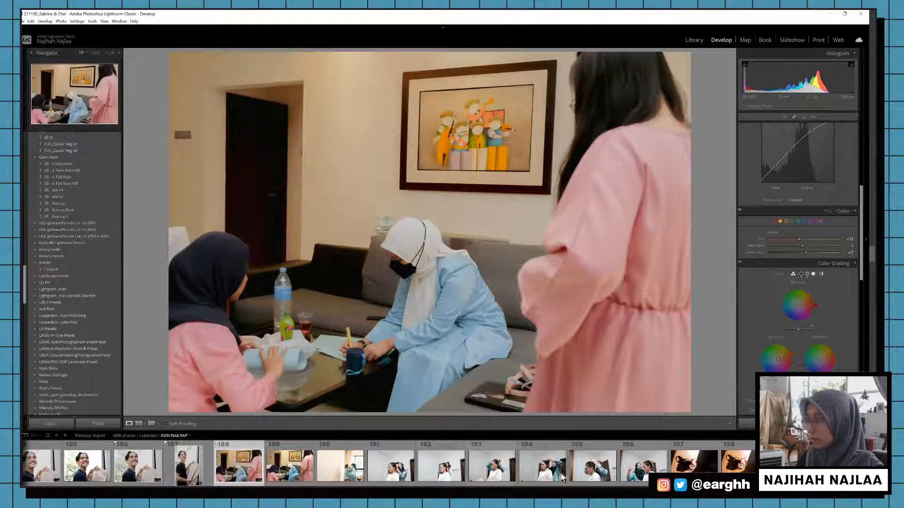
Step: Find photo 211 of the hennaed hands on lace, paste the copied develop settings onto it, and flag it as a pick
{"action": "left_click", "coordinate": [689, 468]}
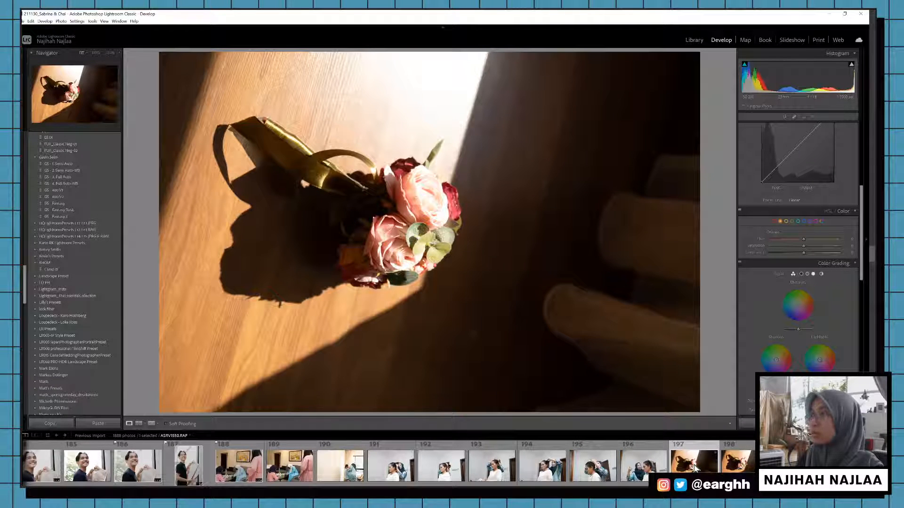
{"action": "scroll", "coordinate": [612, 466], "scroll_direction": "down", "scroll_amount": 5}
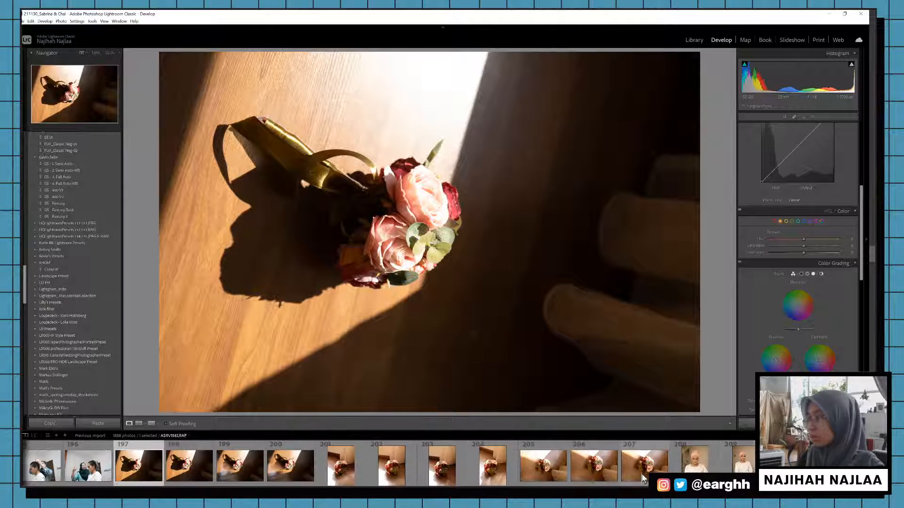
{"action": "left_click", "coordinate": [496, 478]}
{"action": "left_click", "coordinate": [694, 466]}
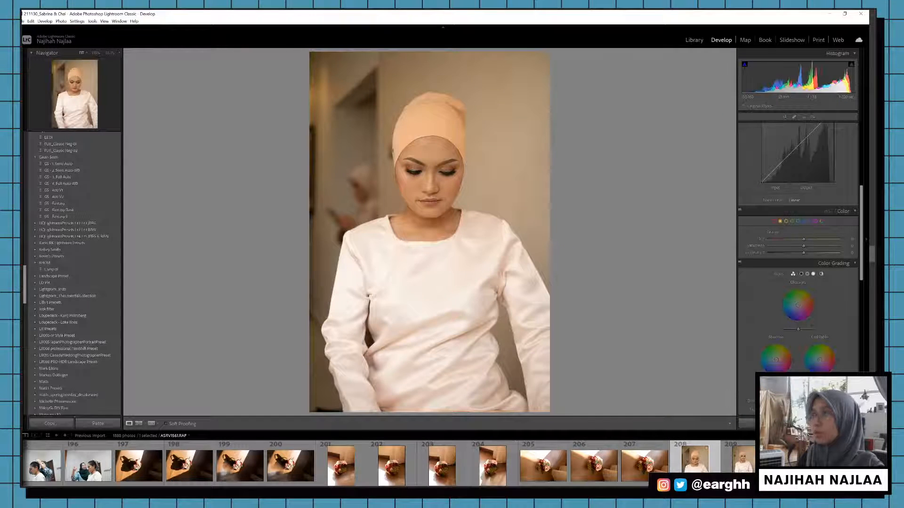
{"action": "key", "text": "Right"}
{"action": "key", "text": "Right"}
{"action": "key", "text": "Right"}
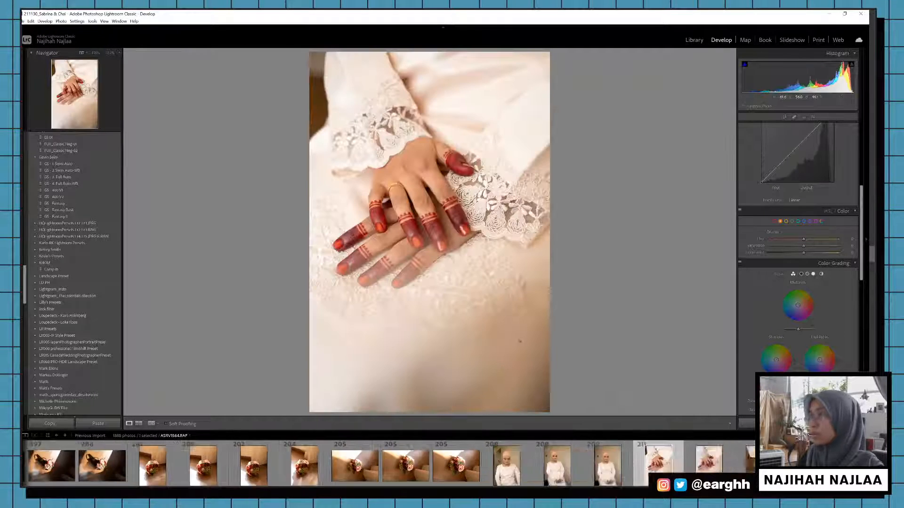
{"action": "key", "text": "ctrl+shift+v"}
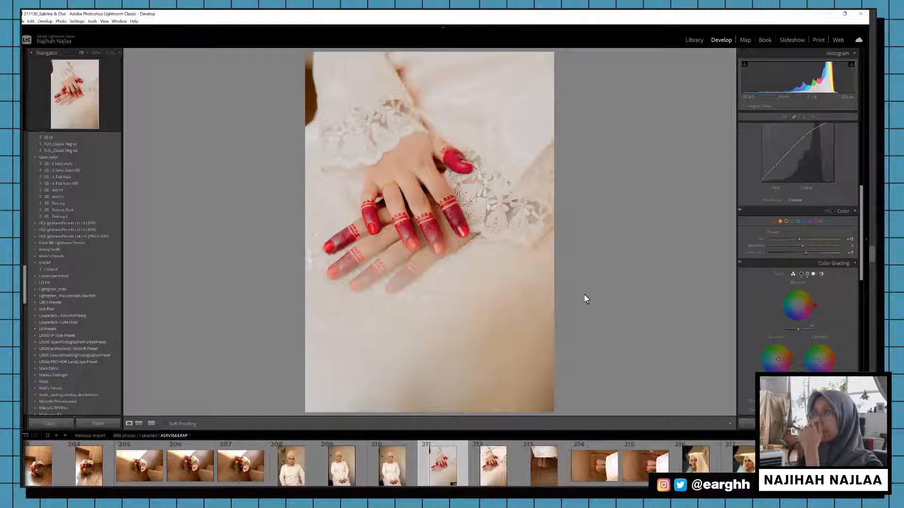
{"action": "key", "text": "p"}
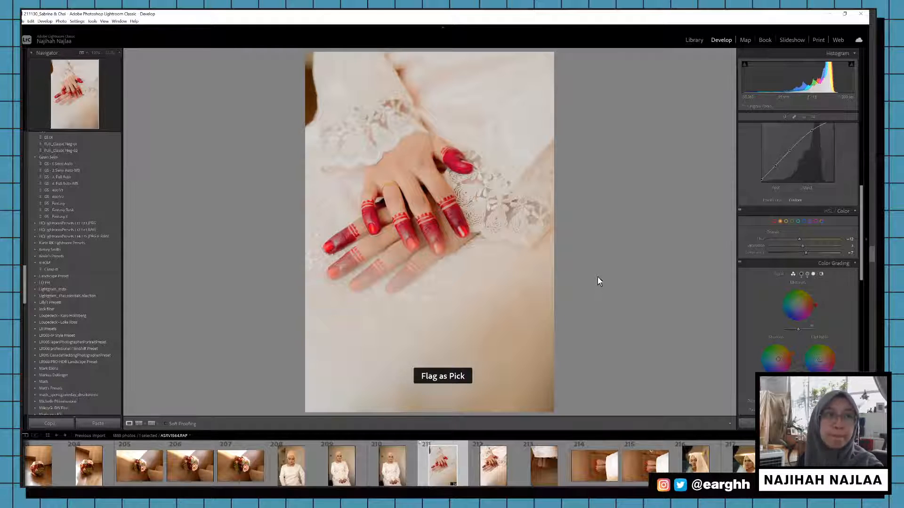
Step: Tighten the crop of photo 211 by trimming the empty fabric below the hands, and keep it flagged as a pick
{"action": "key", "text": "r"}
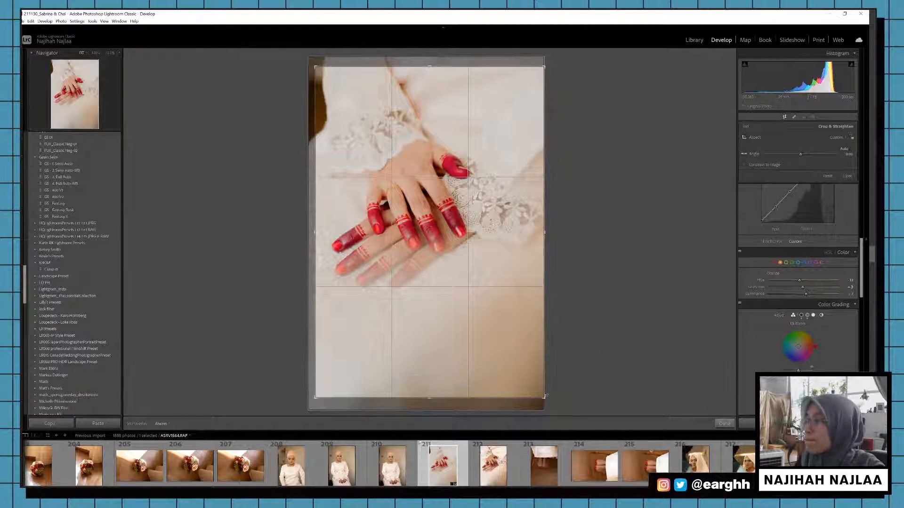
{"action": "left_click_drag", "start_coordinate": [546, 396], "coordinate": [546, 386]}
{"action": "key", "text": "r"}
{"action": "key", "text": "p"}
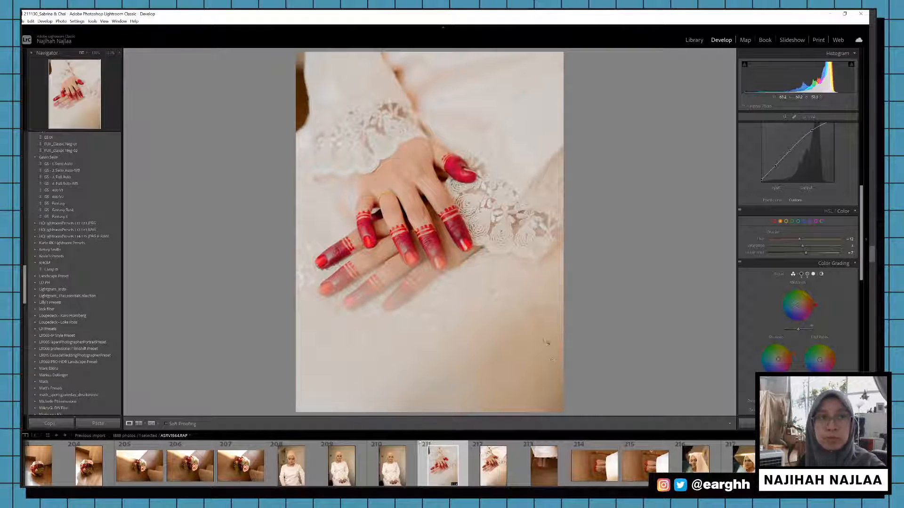
Step: Paste the develop settings onto hand photo 212, trim its crop from the lower edge, and flag it as a pick
{"action": "left_click", "coordinate": [494, 473]}
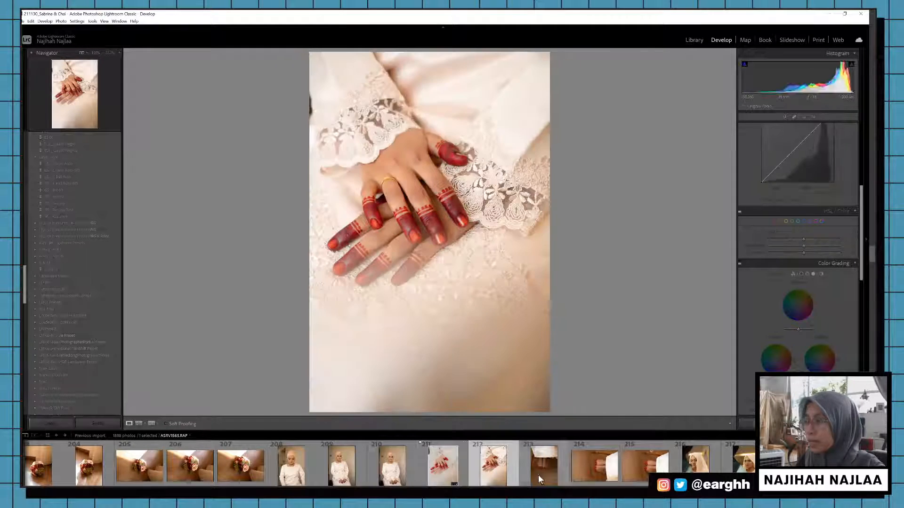
{"action": "left_click", "coordinate": [538, 475]}
{"action": "left_click", "coordinate": [488, 467]}
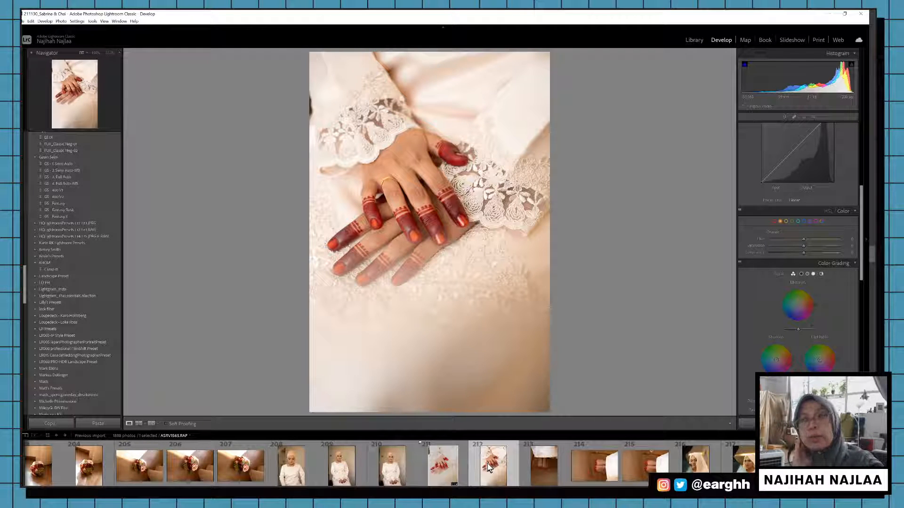
{"action": "key", "text": "ctrl+v"}
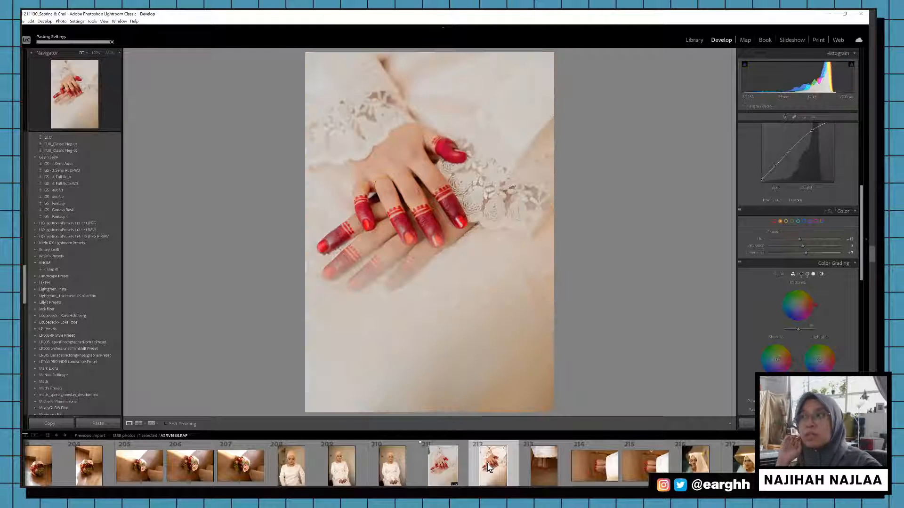
{"action": "key", "text": "r"}
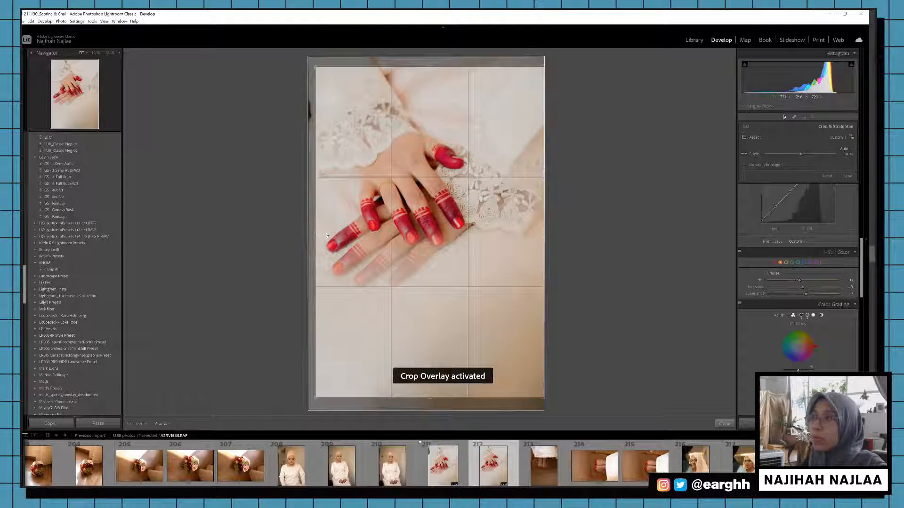
{"action": "left_click_drag", "start_coordinate": [502, 398], "coordinate": [503, 378]}
{"action": "key", "text": "r"}
{"action": "key", "text": "p"}
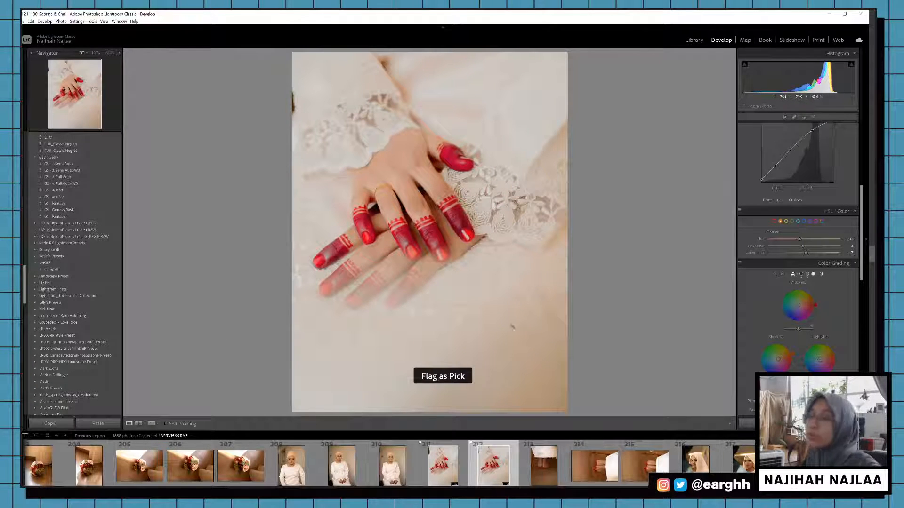
Step: Copy the develop settings and crop of photo 212 and paste them onto photo 214 of the hennaed feet
{"action": "key", "text": "ctrl+shift+c"}
{"action": "key", "text": "Return"}
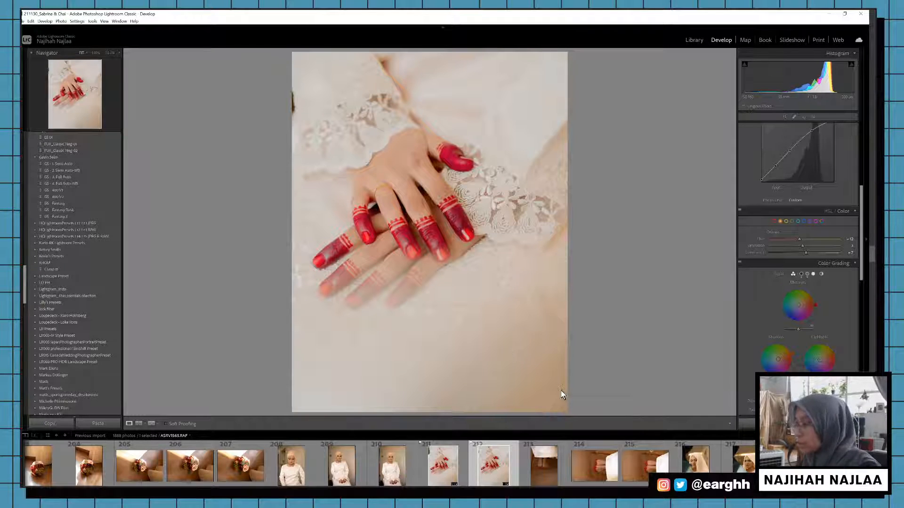
{"action": "left_click", "coordinate": [585, 479]}
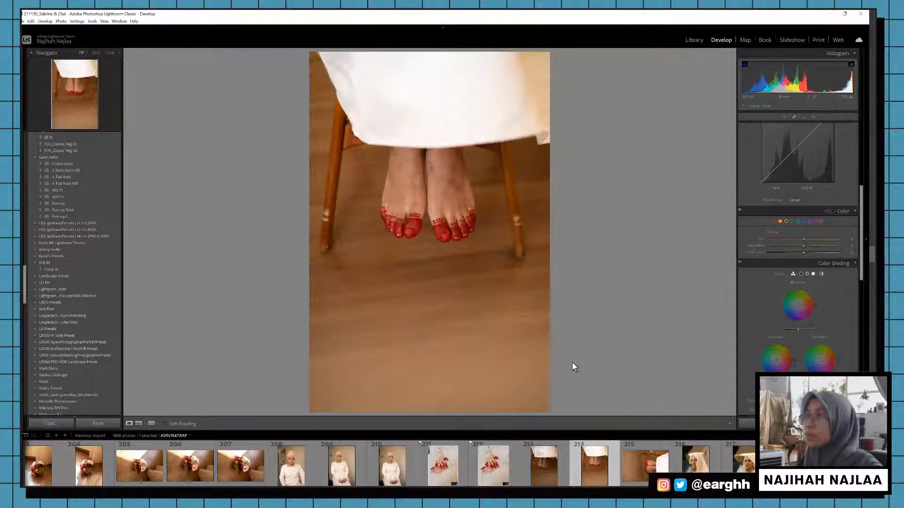
{"action": "key", "text": "ctrl+shift+v"}
Step: Reposition the crop of photo 214 over the upper part of the frame and flag the photo as a pick
{"action": "key", "text": "r"}
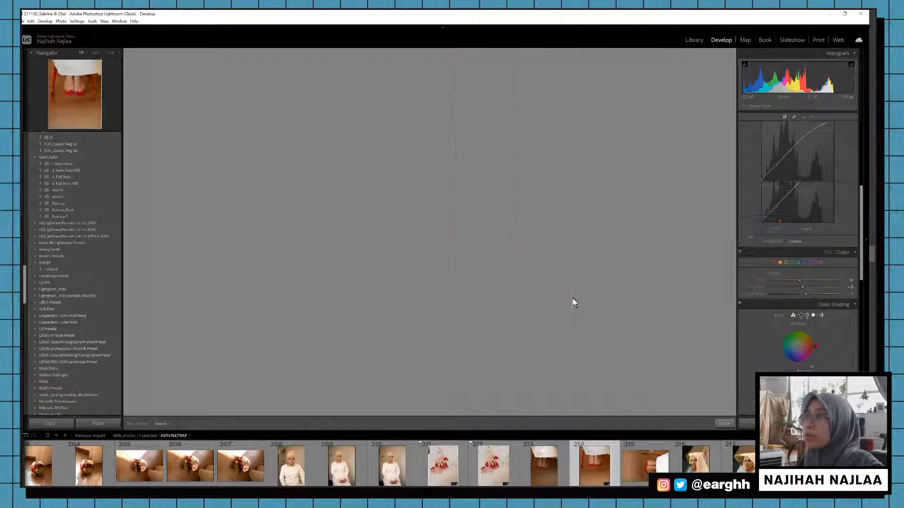
{"action": "left_click_drag", "start_coordinate": [527, 365], "coordinate": [529, 390]}
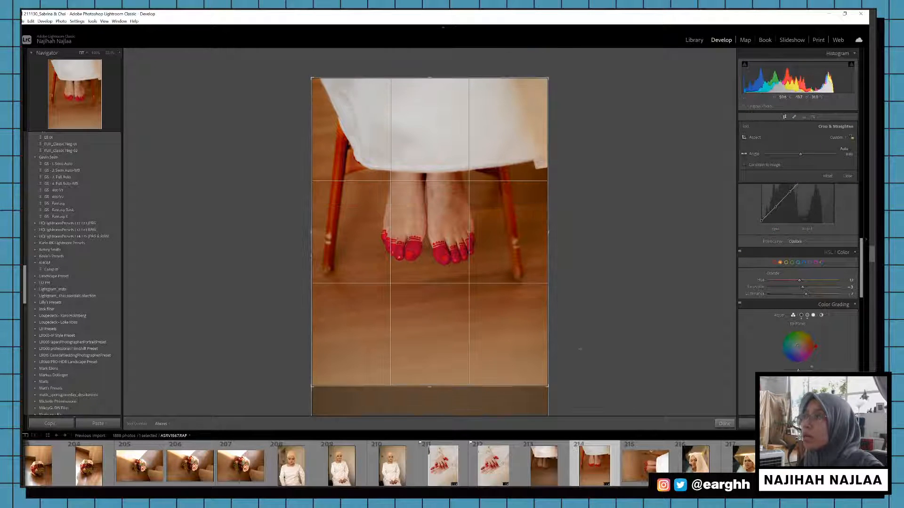
{"action": "left_click_drag", "start_coordinate": [603, 328], "coordinate": [602, 329]}
{"action": "key", "text": "d"}
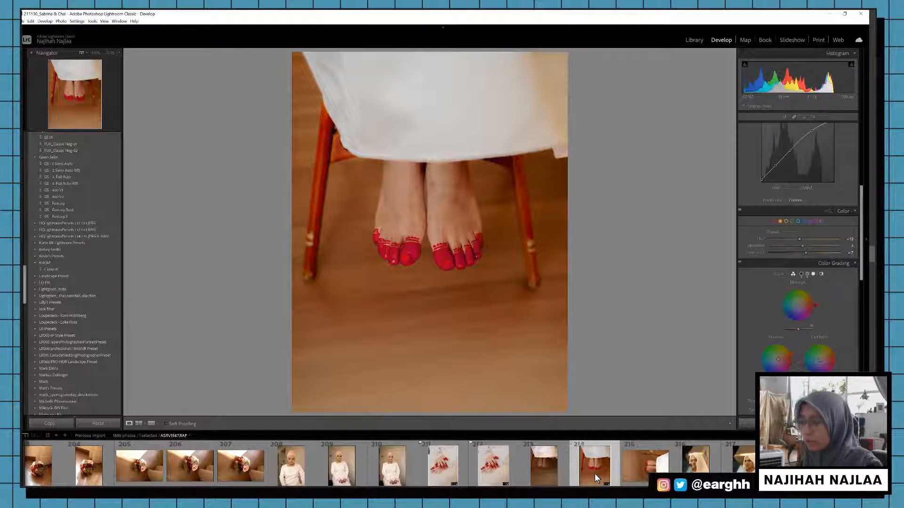
{"action": "key", "text": "p"}
Step: Skip photo 215 and paste the copied develop settings onto veiled portrait 216
{"action": "left_click", "coordinate": [648, 470]}
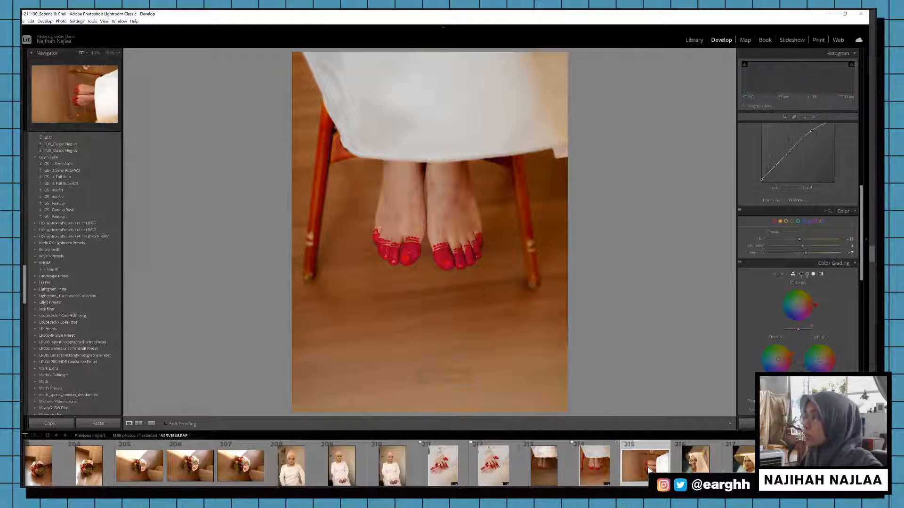
{"action": "key", "text": "Right"}
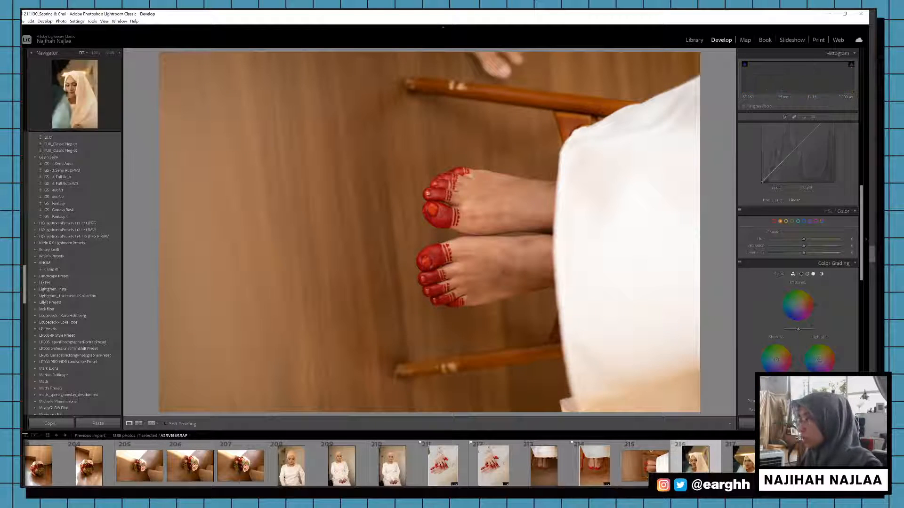
{"action": "key", "text": "ctrl+v"}
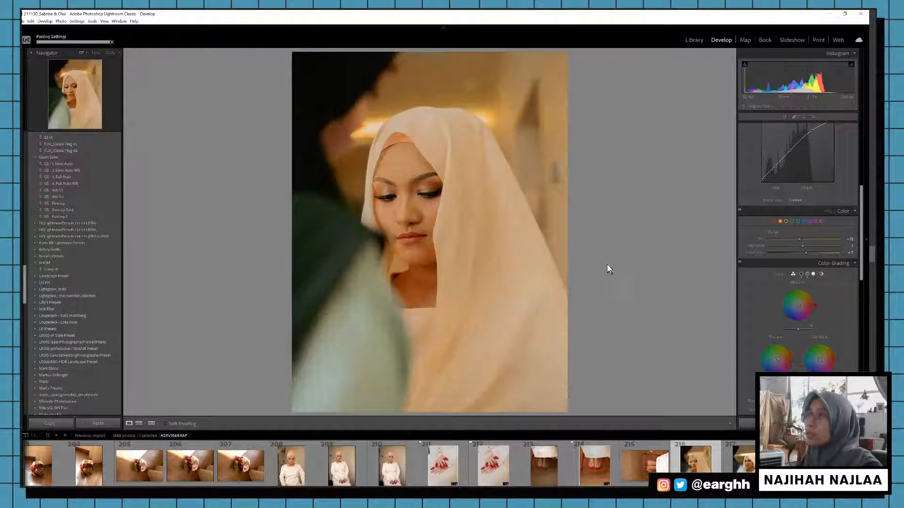
Step: Resample the white balance beside the headscarf in photo 216, fine-tune temperature and exposure, and compare the result with the original
{"action": "scroll", "coordinate": [774, 195], "scroll_direction": "up", "scroll_amount": 5}
{"action": "key", "text": "w"}
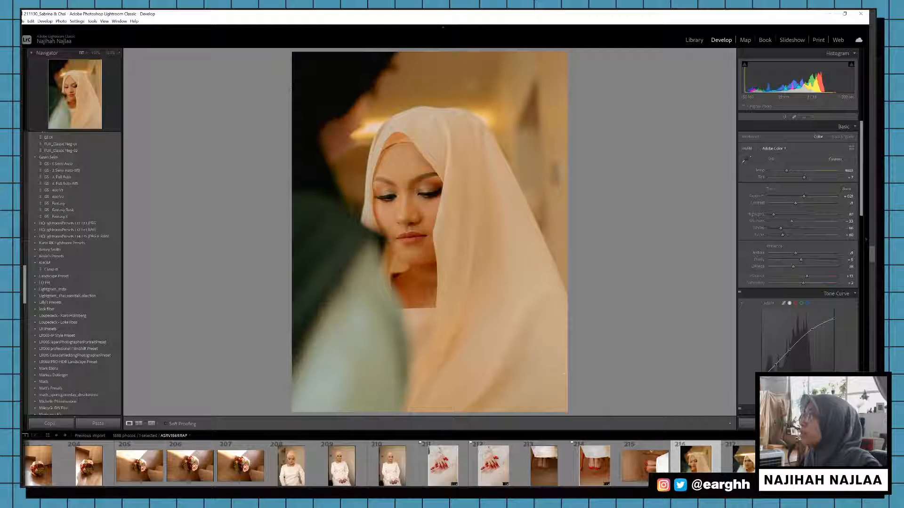
{"action": "left_click", "coordinate": [523, 190]}
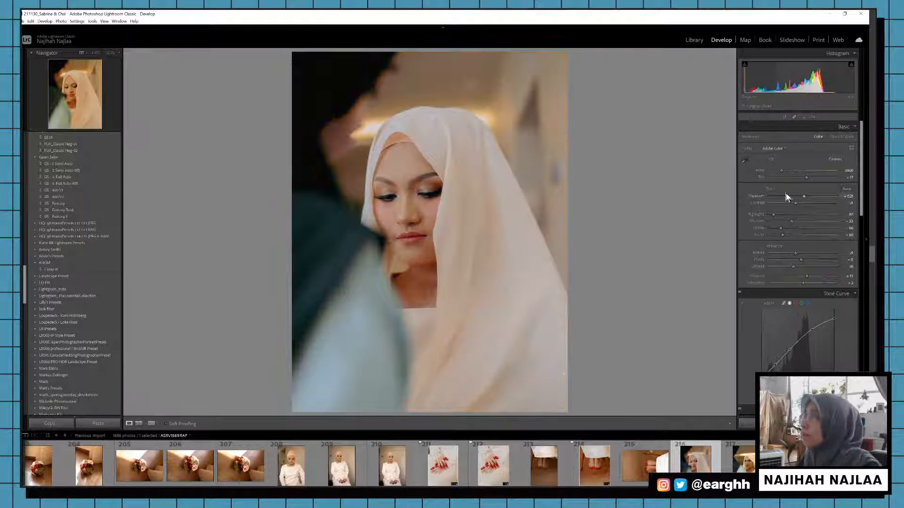
{"action": "left_click_drag", "start_coordinate": [782, 171], "coordinate": [804, 197]}
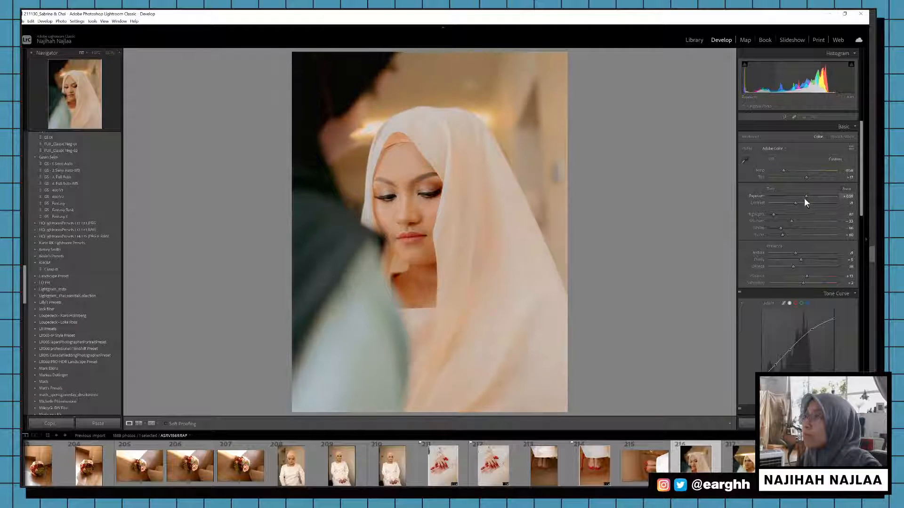
{"action": "key", "text": "y"}
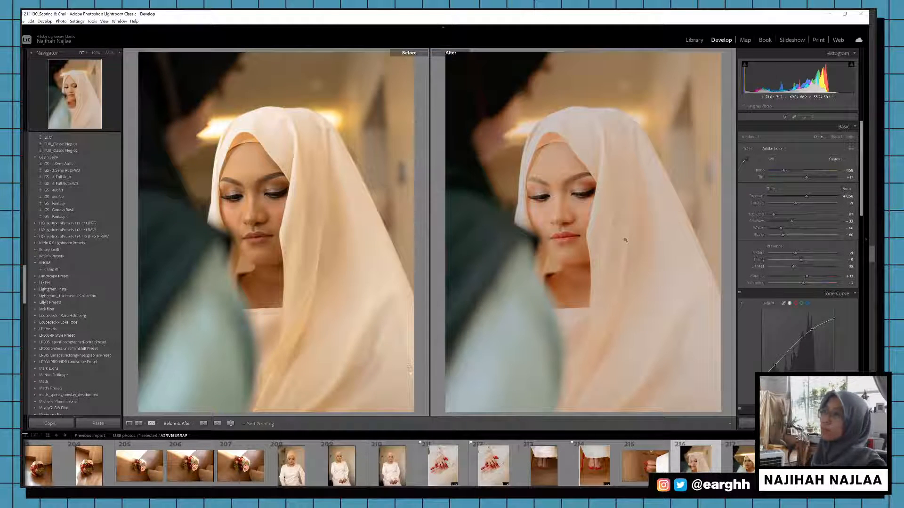
{"action": "key", "text": "y"}
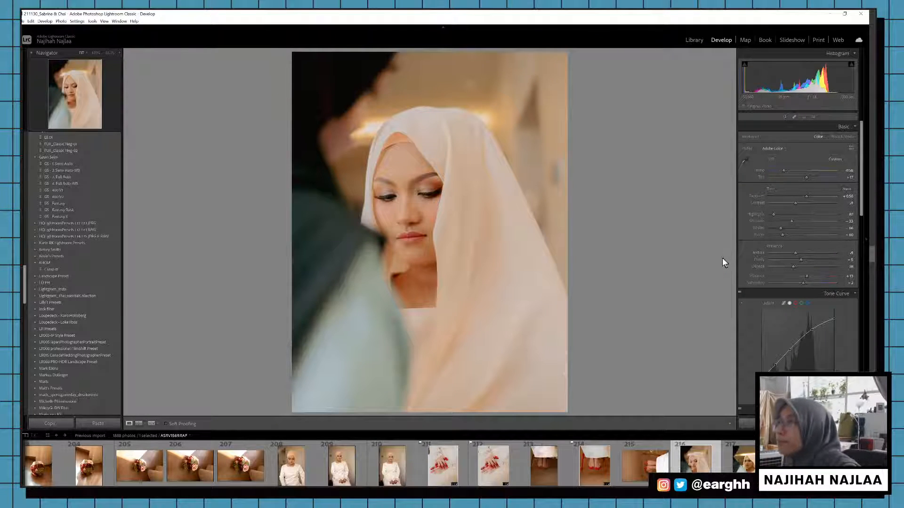
{"action": "key", "text": "y"}
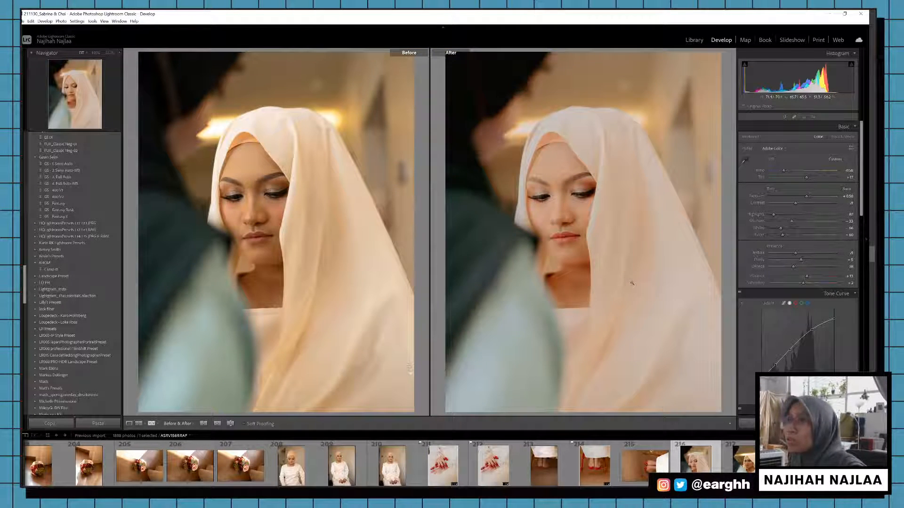
{"action": "key", "text": "y"}
Step: Copy the corrected develop settings of portrait 216 and flag it as a pick
{"action": "key", "text": "ctrl+shift+c"}
{"action": "key", "text": "Return"}
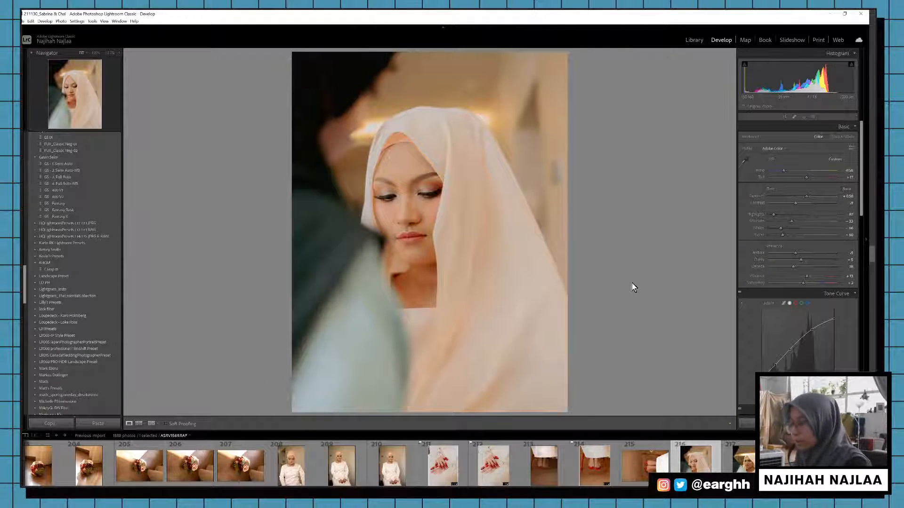
{"action": "key", "text": "p"}
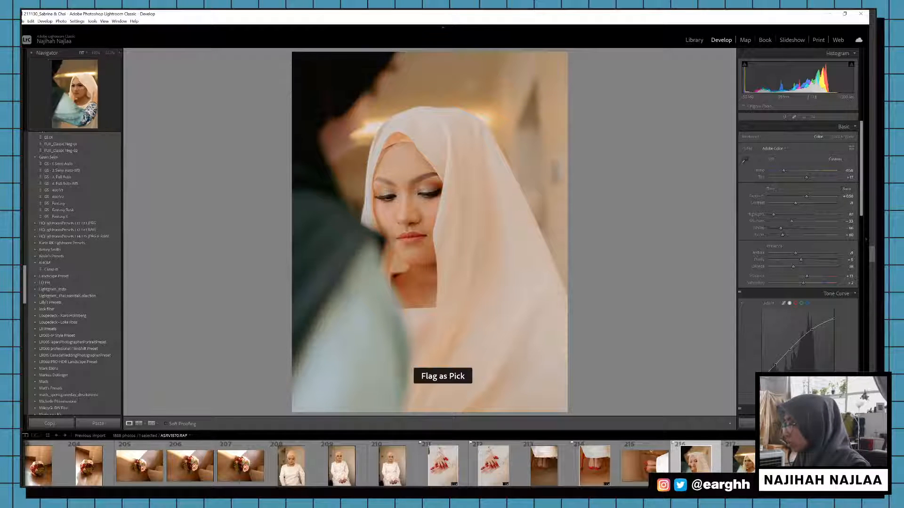
Step: Apply the copied settings to the following headscarf portraits, and adjust temperature and exposure on the shot with the scarf held up
{"action": "key", "text": "p"}
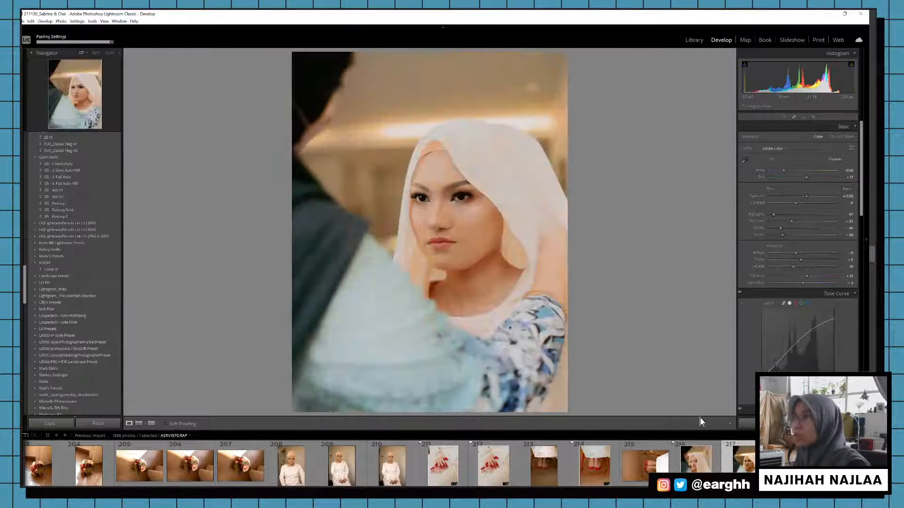
{"action": "key", "text": "Right"}
{"action": "key", "text": "ctrl+shift+v"}
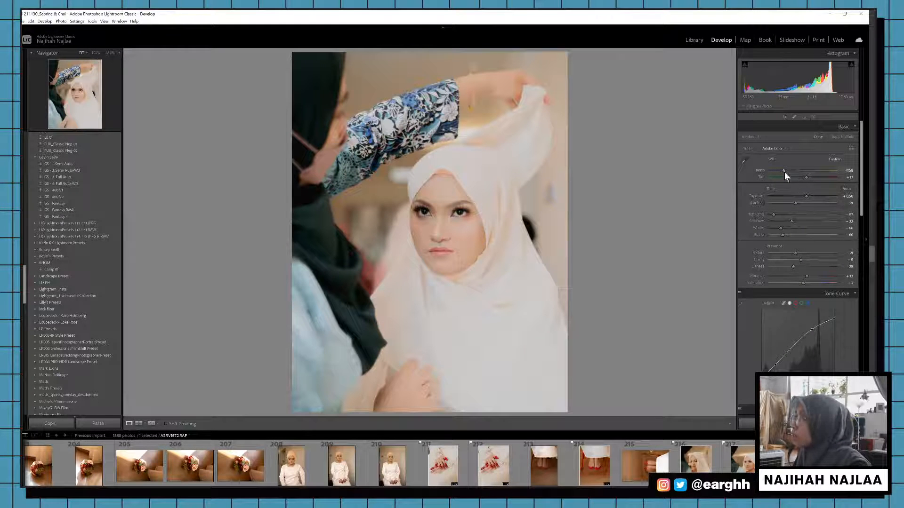
{"action": "left_click_drag", "start_coordinate": [784, 172], "coordinate": [804, 197]}
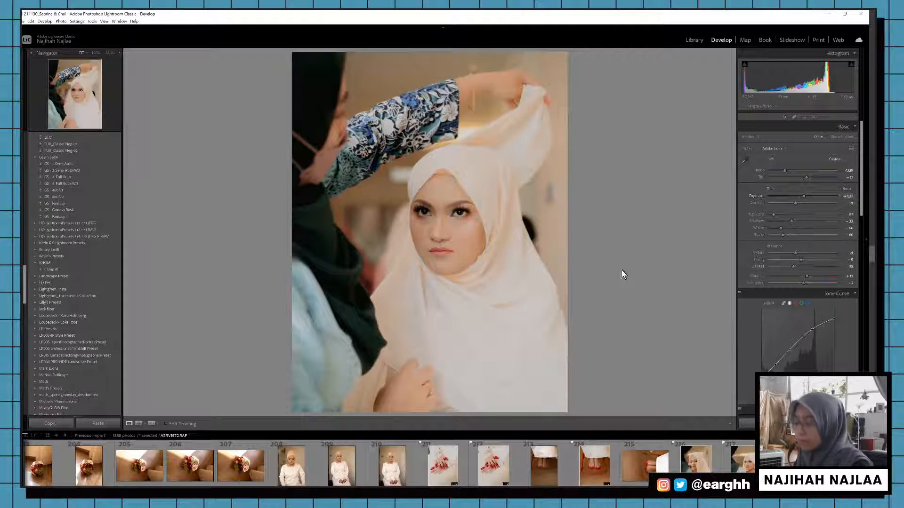
Step: Reposition the crop of photo 218 with the raised scarf and flag the photo as a pick
{"action": "key", "text": "r"}
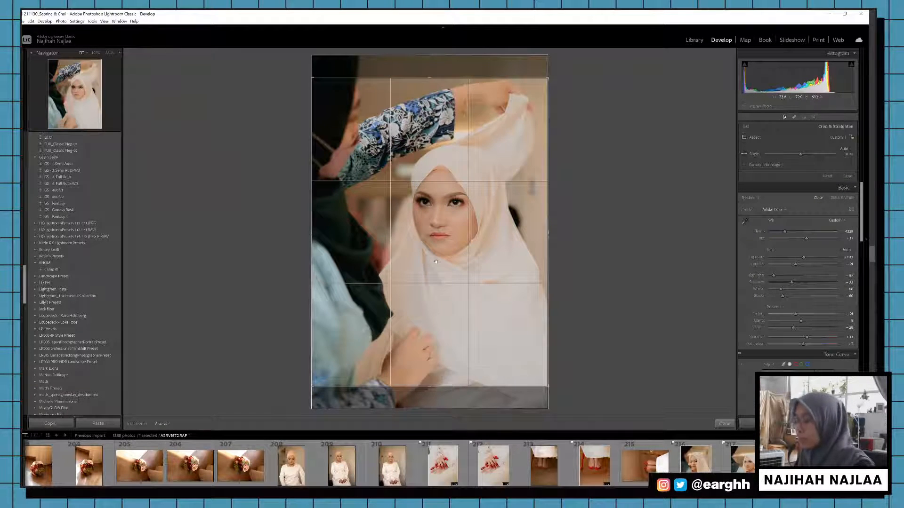
{"action": "key", "text": "d"}
{"action": "key", "text": "p"}
Step: Copy the develop settings of photo 218 and paste them onto the vertical headscarf portrait 219
{"action": "key", "text": "ctrl+shift+c"}
{"action": "key", "text": "Return"}
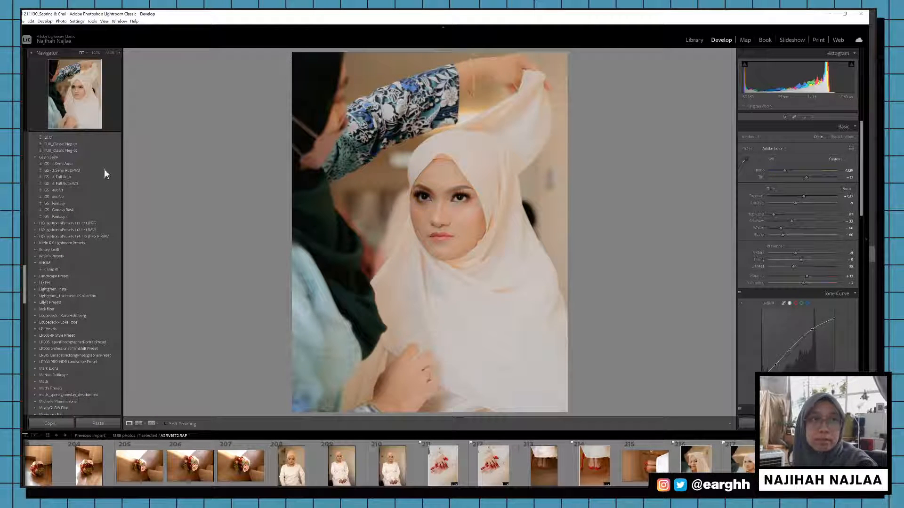
{"action": "scroll", "coordinate": [754, 466], "scroll_direction": "down", "scroll_amount": 5}
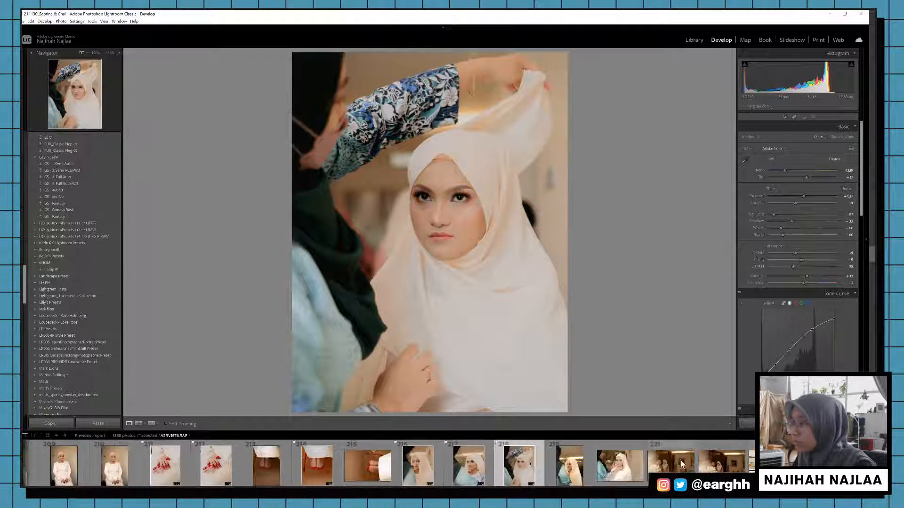
{"action": "left_click", "coordinate": [569, 465]}
{"action": "key", "text": "ctrl+v"}
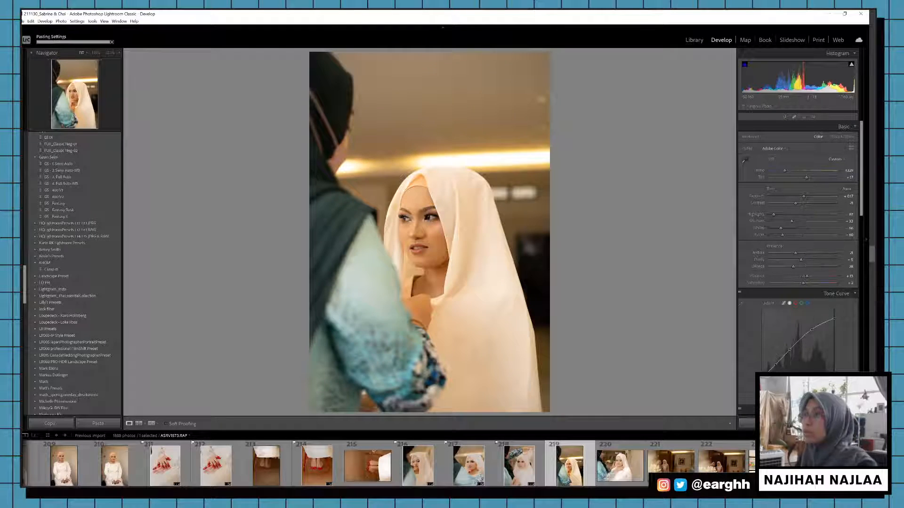
Step: Paste the copied develop settings onto horizontal portrait 220 and lower its exposure
{"action": "left_click", "coordinate": [618, 464]}
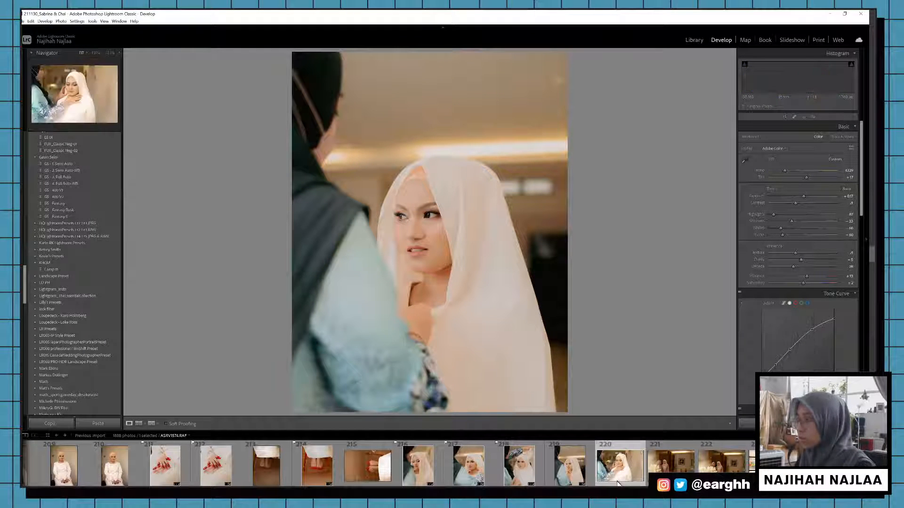
{"action": "key", "text": "ctrl+v"}
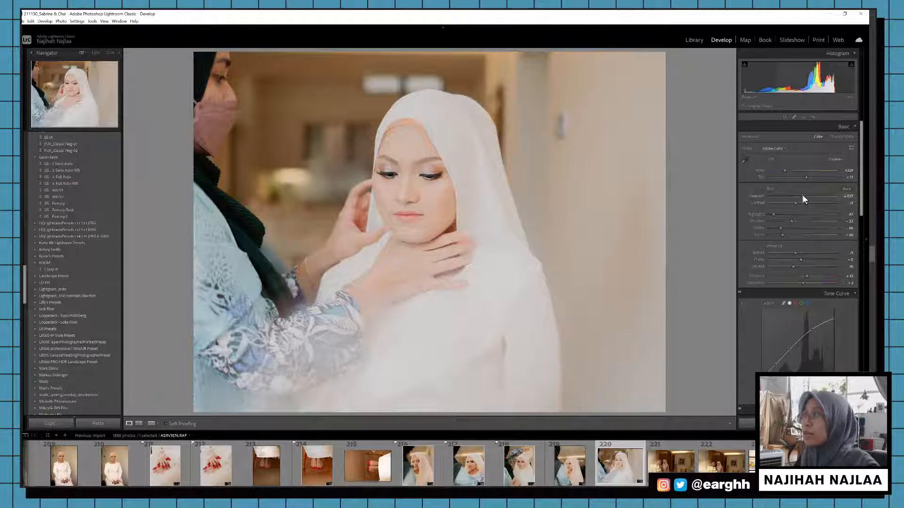
{"action": "left_click_drag", "start_coordinate": [800, 195], "coordinate": [798, 197]}
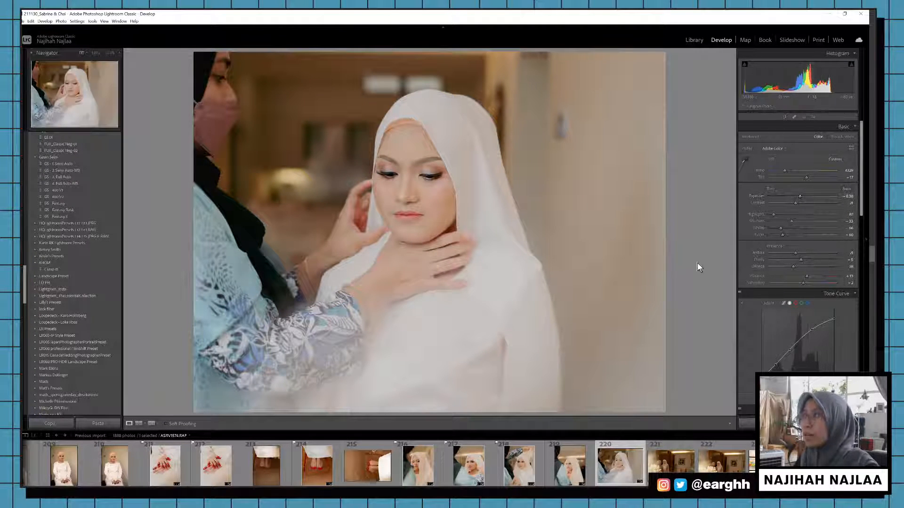
Step: Crop portrait 220 slightly tighter and straighten it
{"action": "key", "text": "r"}
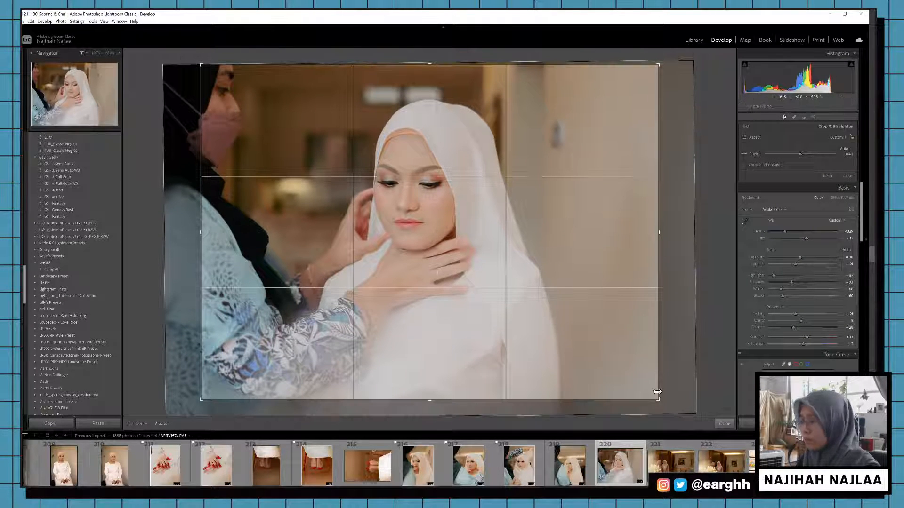
{"action": "key", "text": "r"}
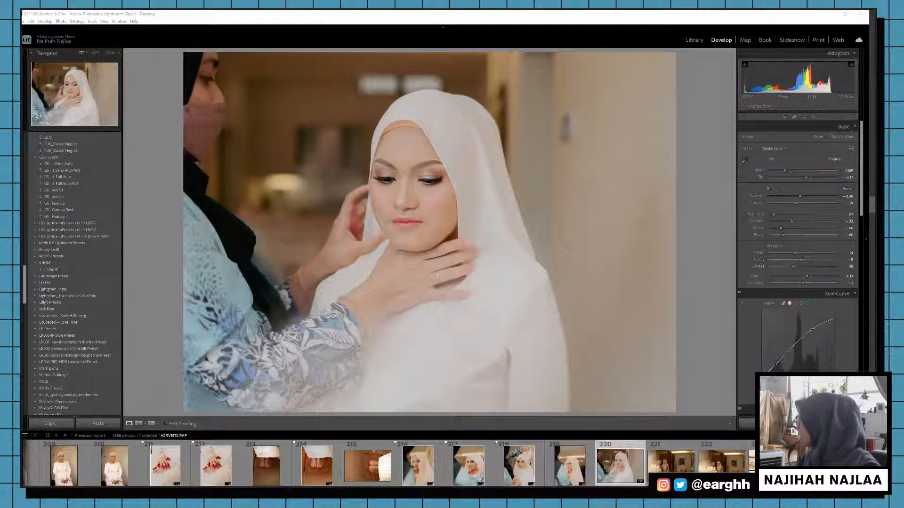
{"action": "left_click", "coordinate": [693, 385]}
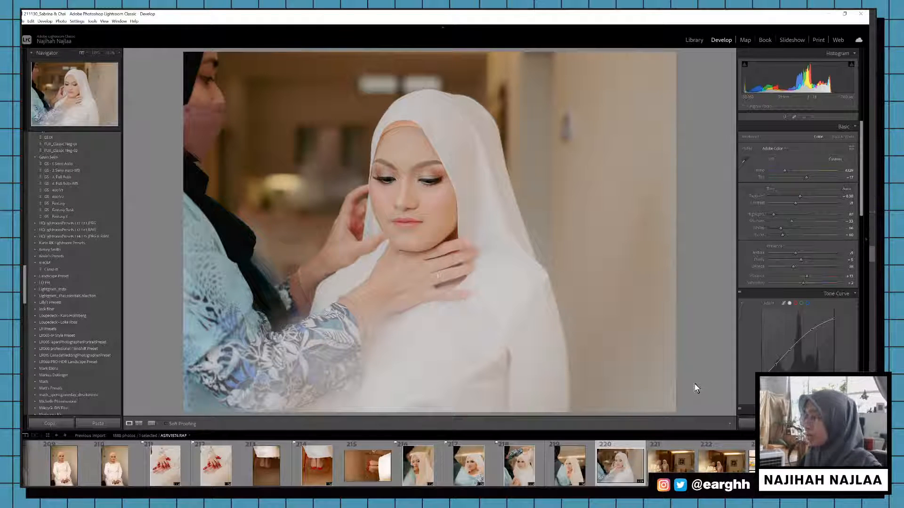
Step: Copy the develop settings of portrait 220 and flag it as a pick
{"action": "key", "text": "ctrl+shift+c"}
{"action": "key", "text": "Return"}
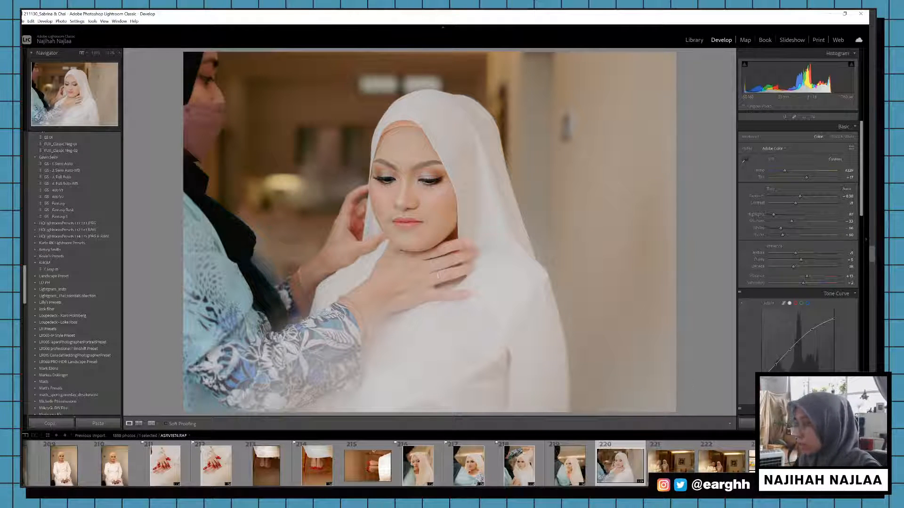
{"action": "key", "text": "p"}
Step: Compare edited portrait 220 with the unedited photo 221 of the two women behind the flowers
{"action": "key", "text": "Right"}
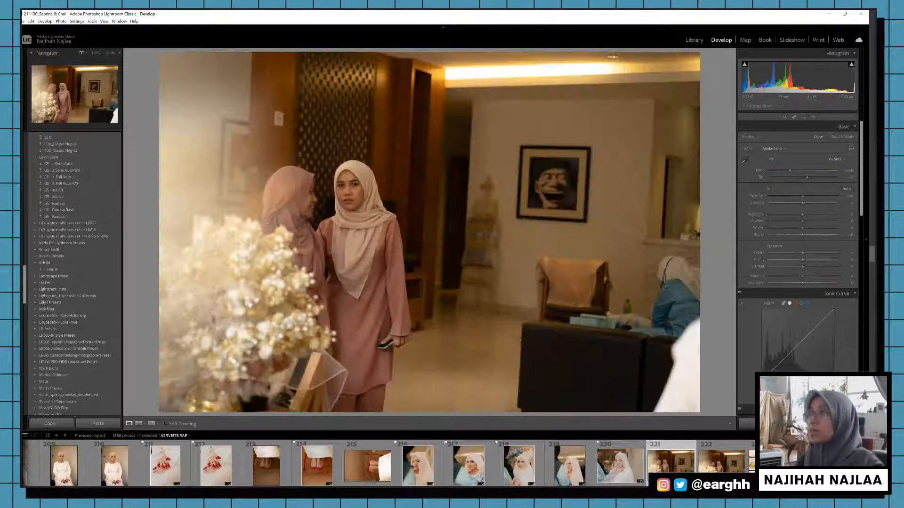
{"action": "key", "text": "Left"}
{"action": "key", "text": "Right"}
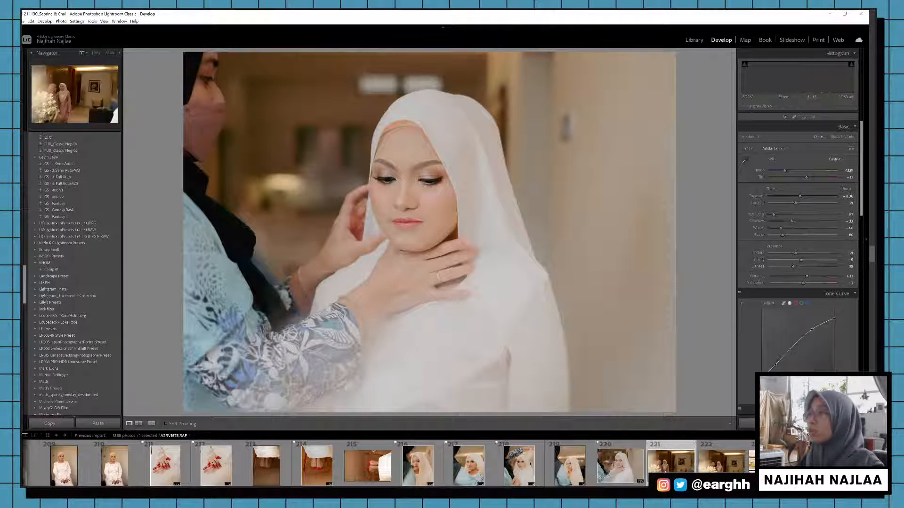
{"action": "key", "text": "Left"}
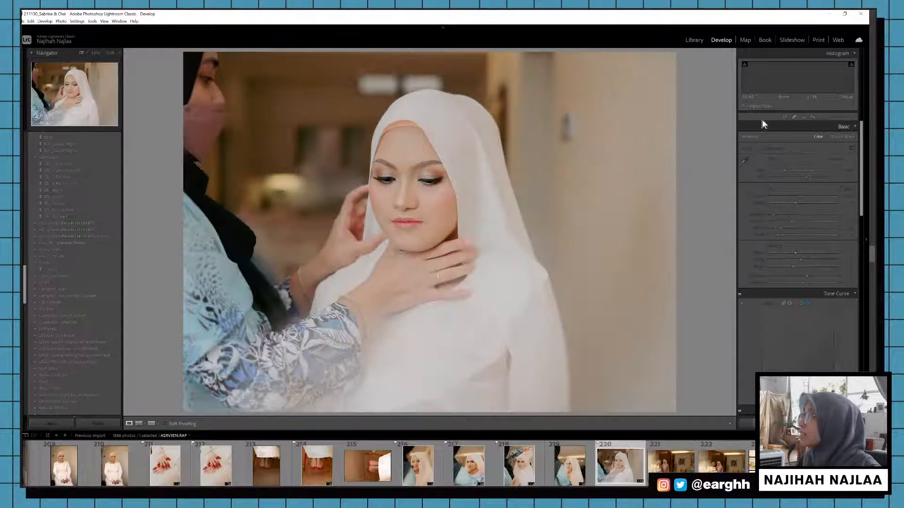
{"action": "key", "text": "Right"}
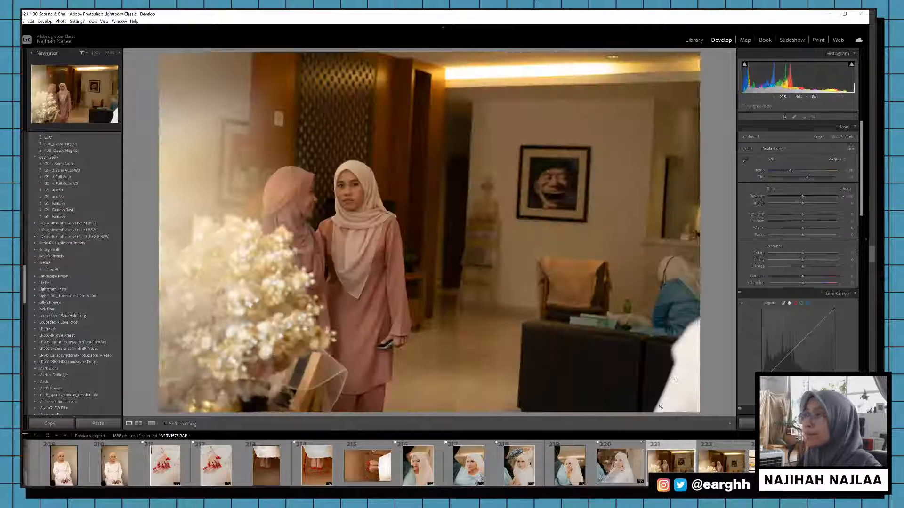
Step: Paste the develop settings of portrait 220 onto photo 221, recopying them from the portrait and applying them again
{"action": "key", "text": "ctrl+v"}
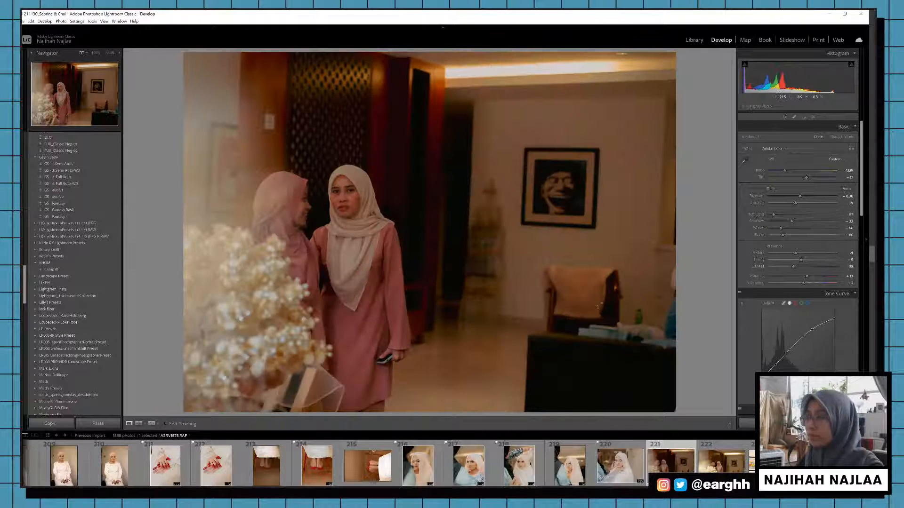
{"action": "left_click", "coordinate": [625, 467]}
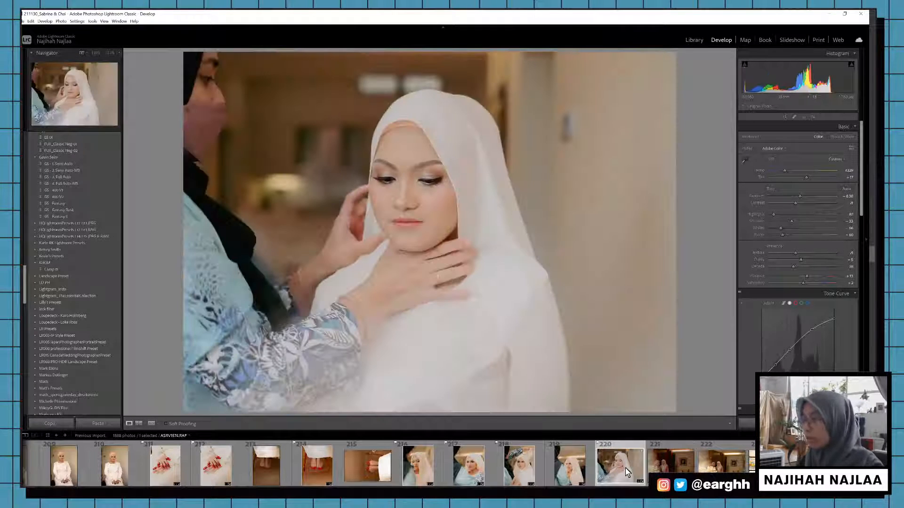
{"action": "key", "text": "ctrl+shift+c"}
{"action": "key", "text": "Return"}
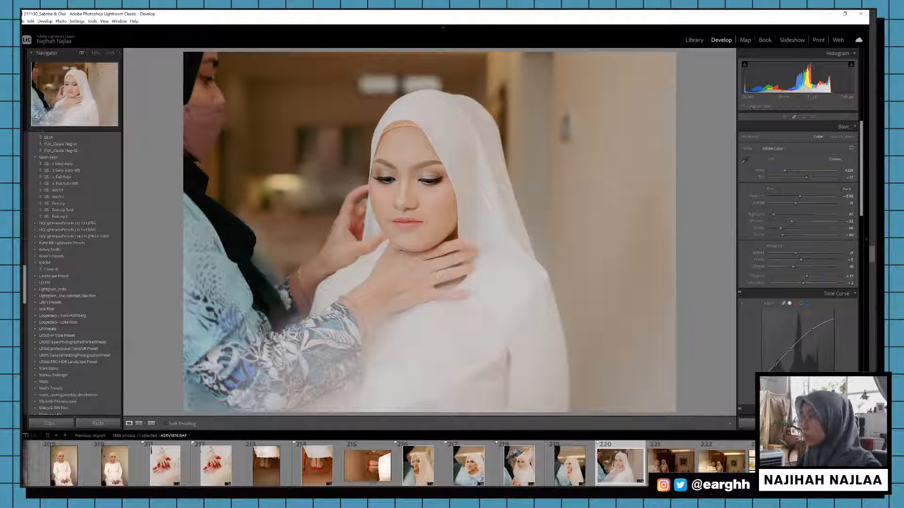
{"action": "key", "text": "Right"}
{"action": "key", "text": "ctrl+shift+v"}
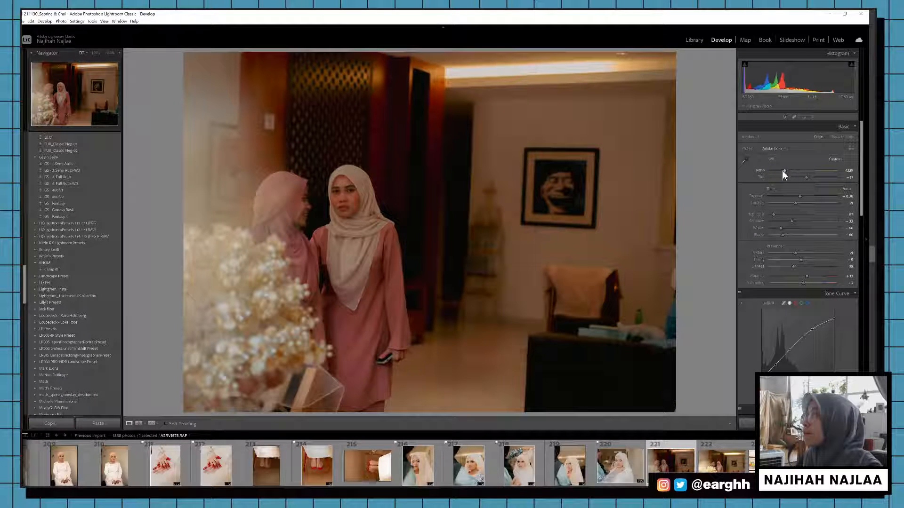
Step: Try correcting photo 221's temperature and sampling white balance from the wall, compare with the original, and reset its develop settings
{"action": "left_click_drag", "start_coordinate": [783, 171], "coordinate": [787, 172]}
{"action": "left_click", "coordinate": [745, 162]}
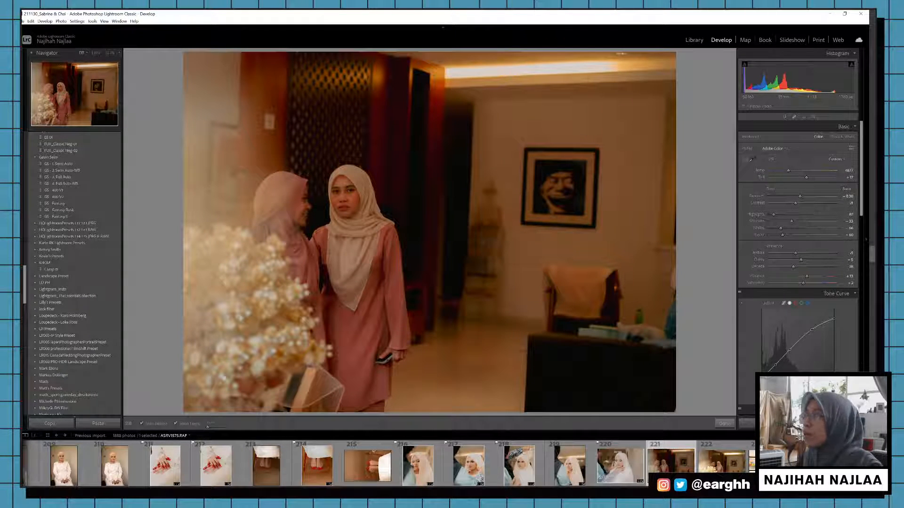
{"action": "left_click", "coordinate": [627, 204]}
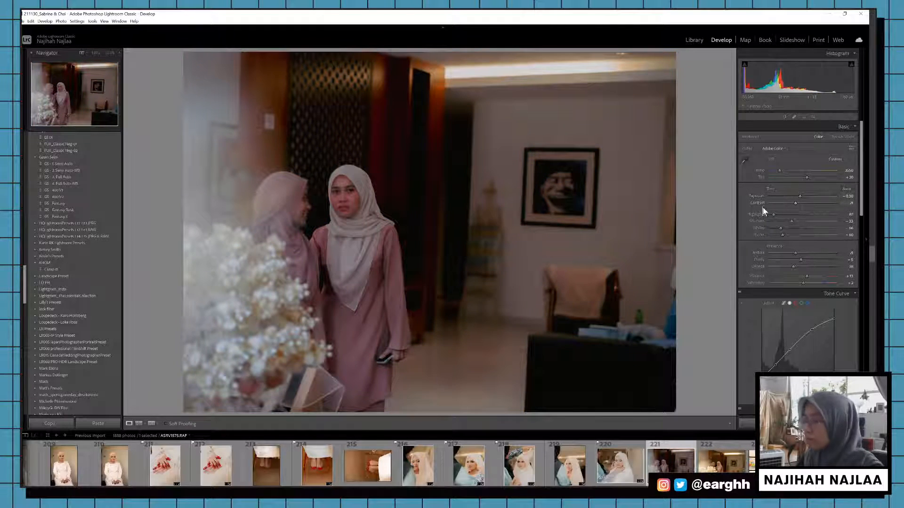
{"action": "key", "text": "y"}
{"action": "key", "text": "y"}
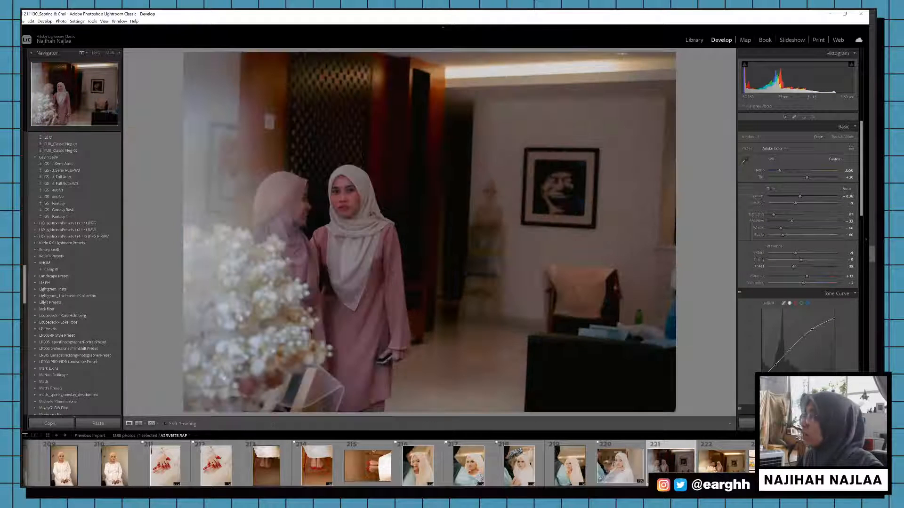
{"action": "left_click", "coordinate": [828, 424]}
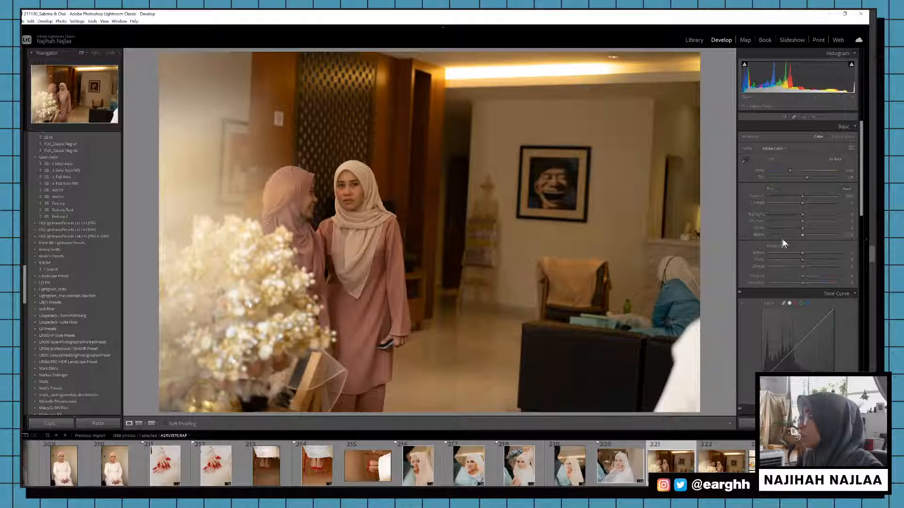
Step: Skip photos 222 and 223, paste the copied develop settings onto headscarf photo 224 and flag it as a pick
{"action": "key", "text": "Right"}
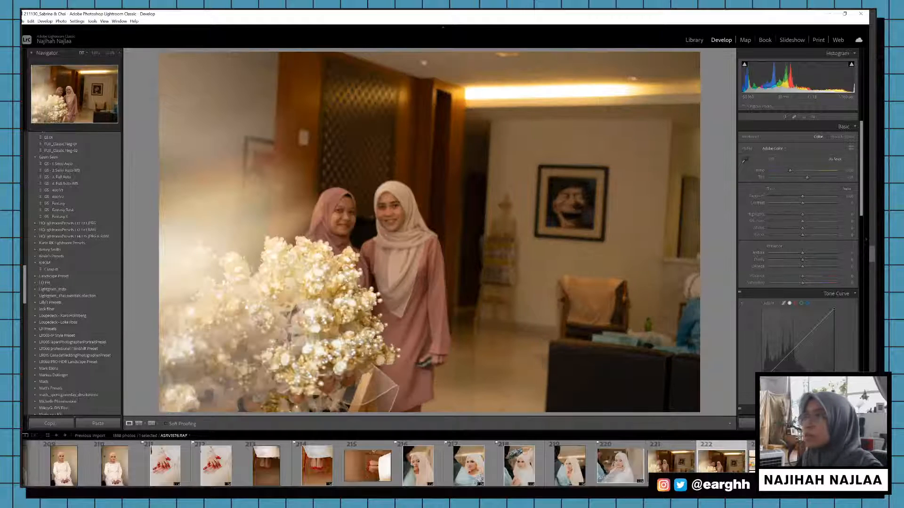
{"action": "key", "text": "Right"}
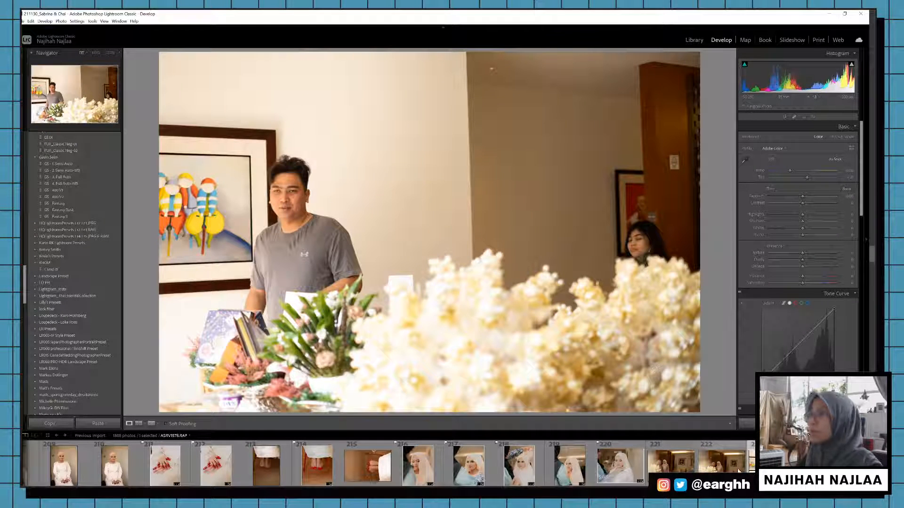
{"action": "key", "text": "Left"}
{"action": "key", "text": "Left"}
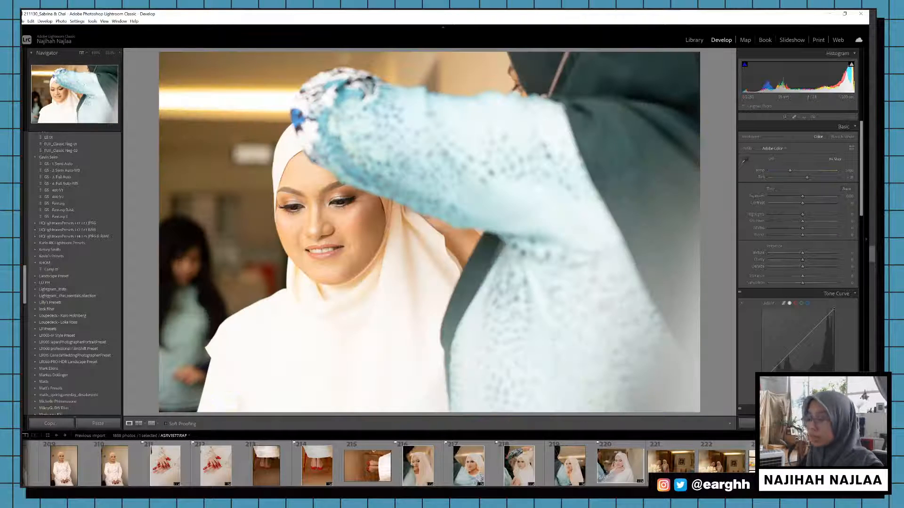
{"action": "key", "text": "ctrl+shift+v"}
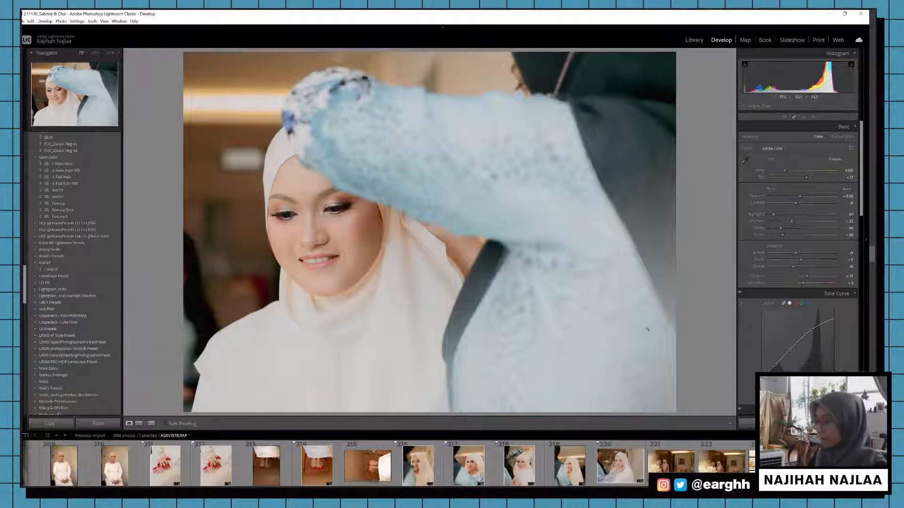
{"action": "key", "text": "p"}
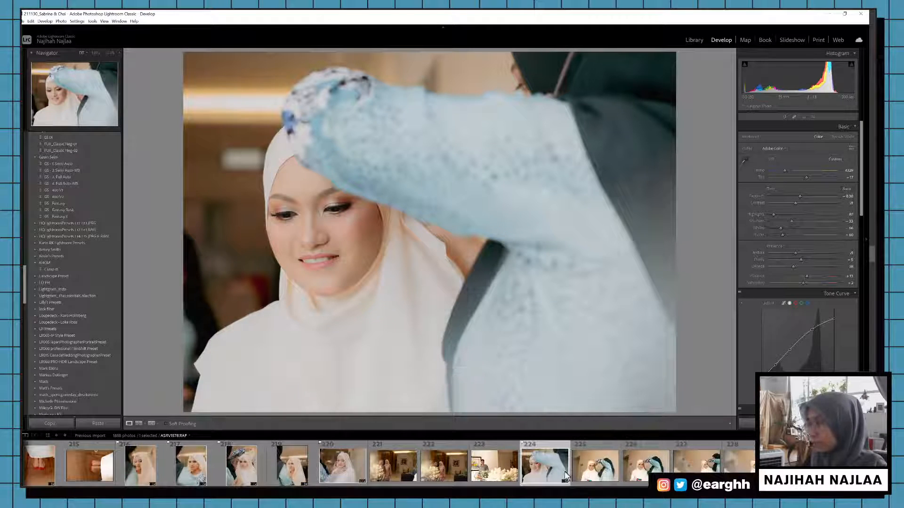
Step: Paste the copied develop settings onto photo 225 and crop it tighter around the bride and the stylist
{"action": "left_click", "coordinate": [613, 475]}
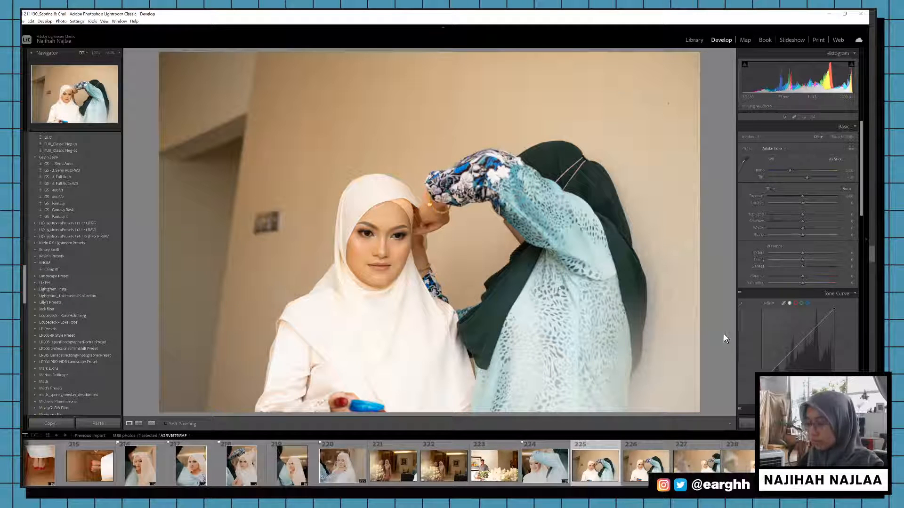
{"action": "key", "text": "ctrl+shift+v"}
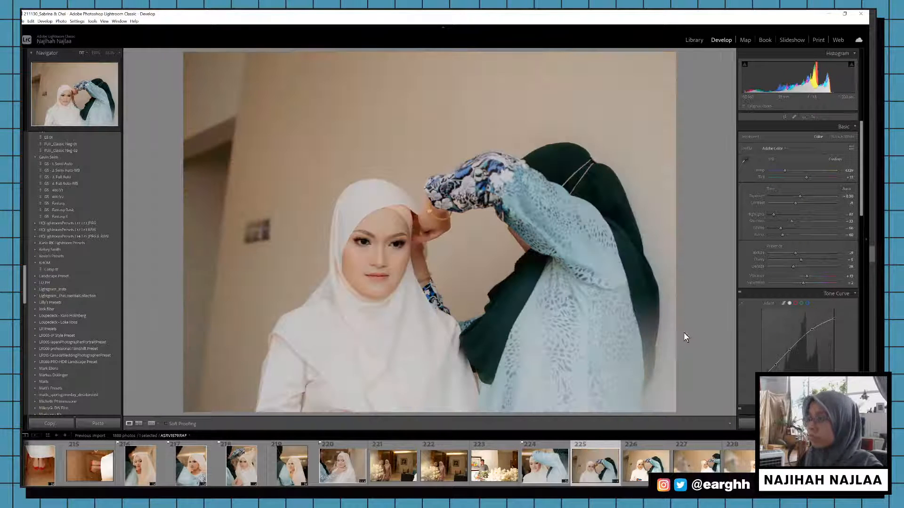
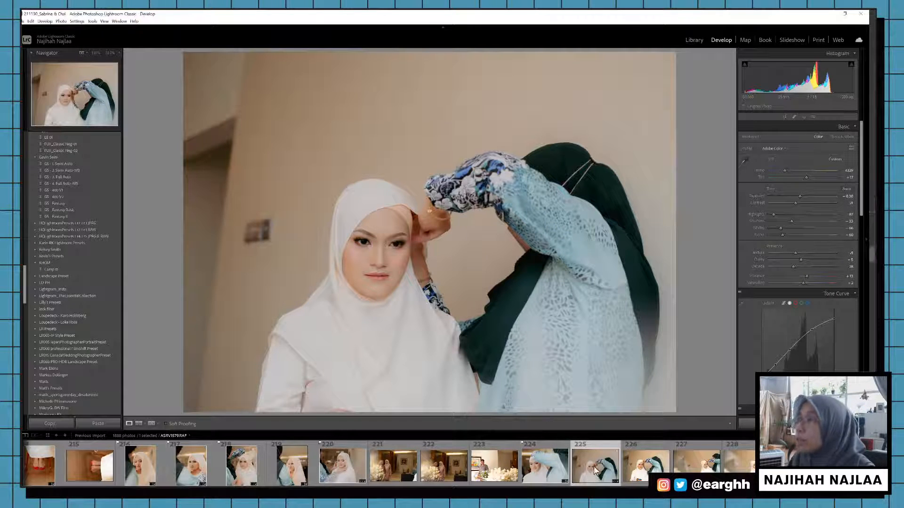
{"action": "key", "text": "r"}
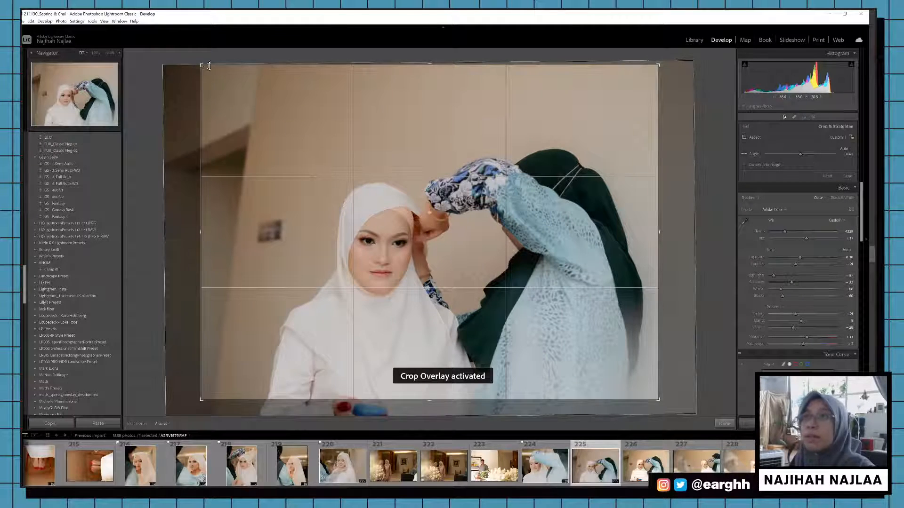
{"action": "left_click_drag", "start_coordinate": [201, 67], "coordinate": [226, 88]}
{"action": "key", "text": "Return"}
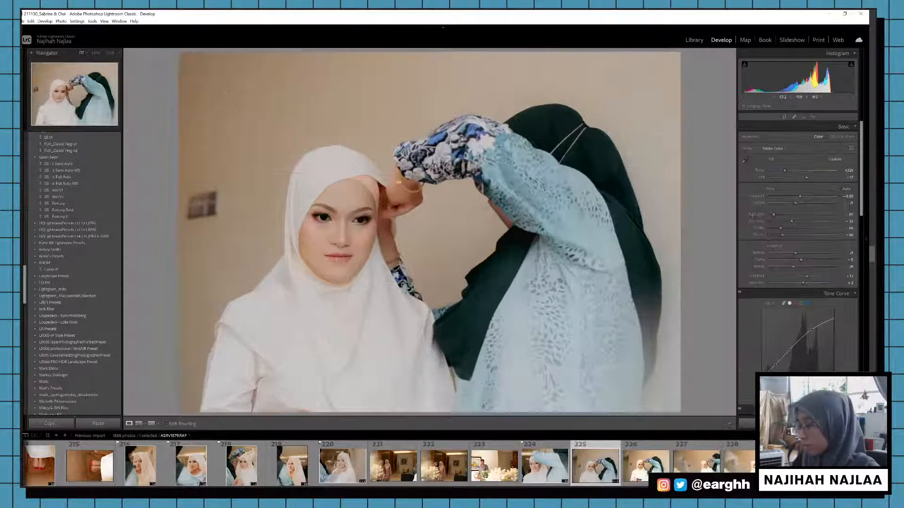
Step: Flag photo 225 as a pick, copy its develop settings, and open photo 226
{"action": "key", "text": "p"}
{"action": "key", "text": "ctrl+shift+c"}
{"action": "key", "text": "Return"}
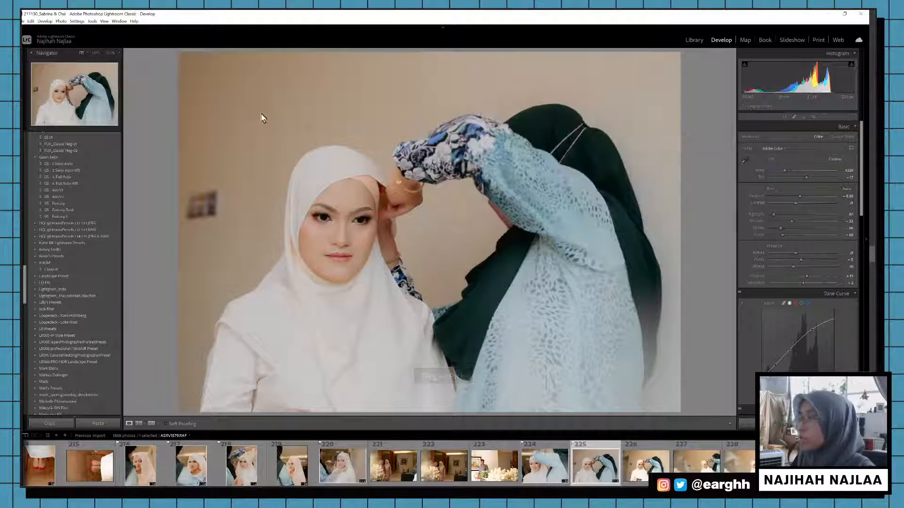
{"action": "left_click", "coordinate": [661, 465]}
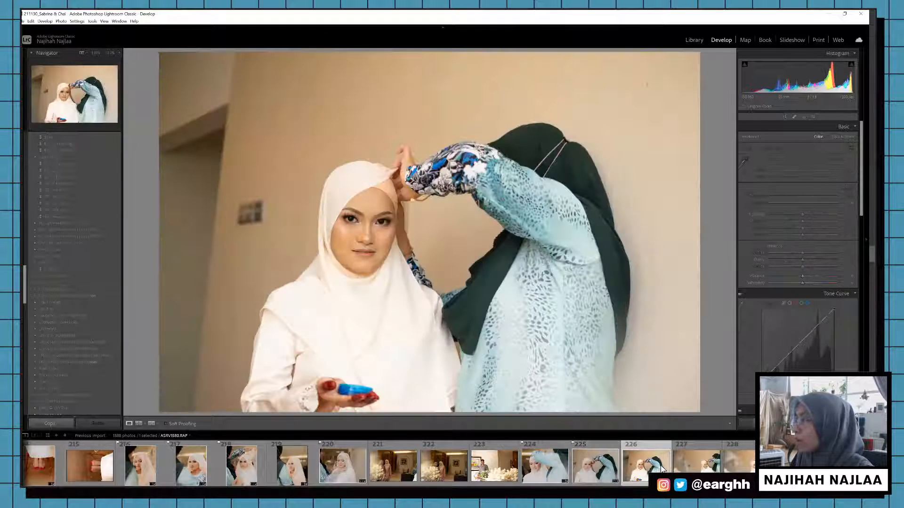
Step: Paste the copied develop settings onto photo 226 and flag it as a pick
{"action": "key", "text": "ctrl+shift+v"}
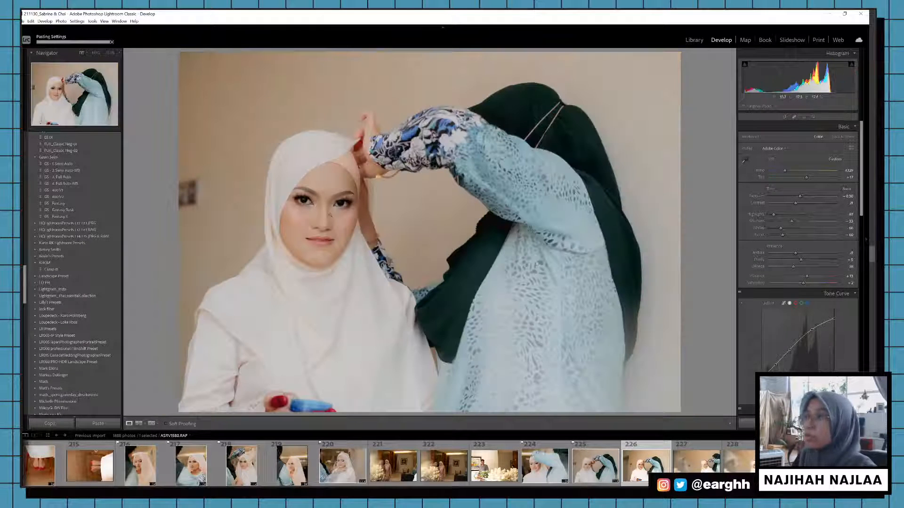
{"action": "key", "text": "p"}
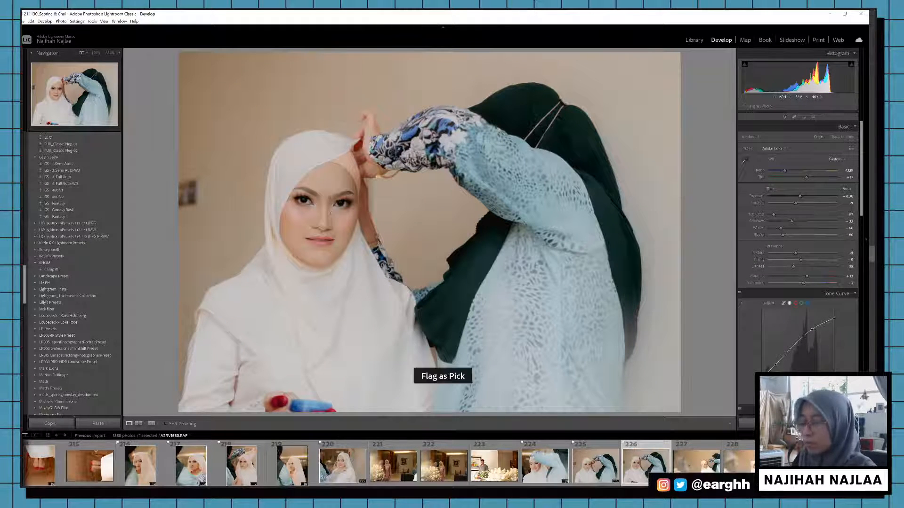
Step: Recrop photo 226 around the bride and the stylist, cutting out the hand with the blue object, and keep the photo flagged as a pick
{"action": "key", "text": "r"}
{"action": "left_click_drag", "start_coordinate": [229, 92], "coordinate": [216, 86]}
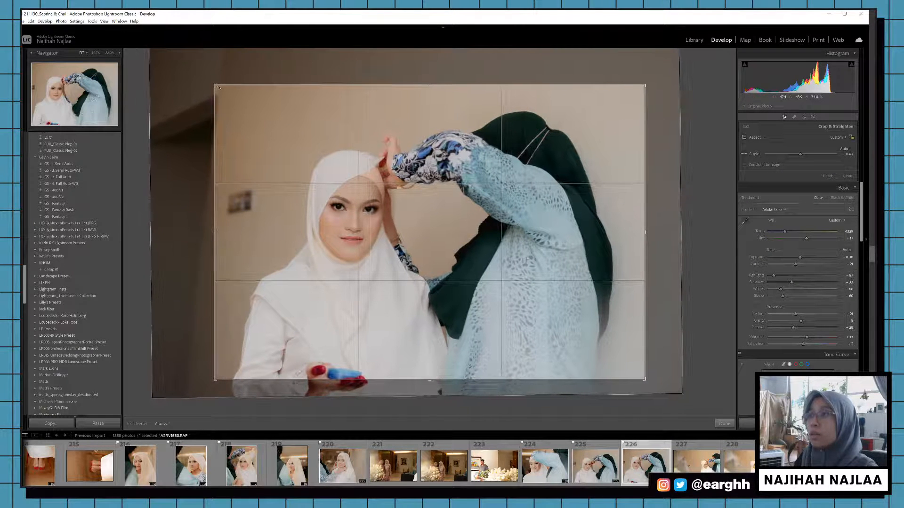
{"action": "left_click_drag", "start_coordinate": [217, 378], "coordinate": [228, 357]}
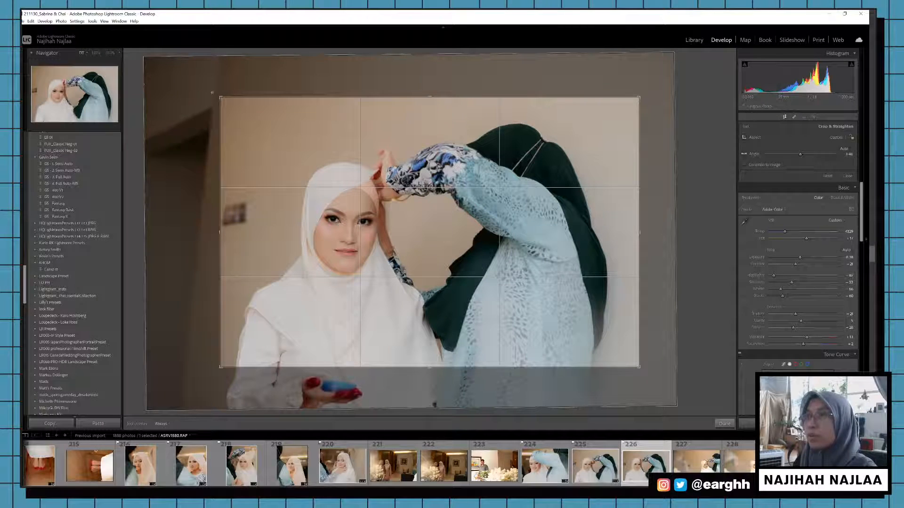
{"action": "left_click_drag", "start_coordinate": [220, 97], "coordinate": [221, 102]}
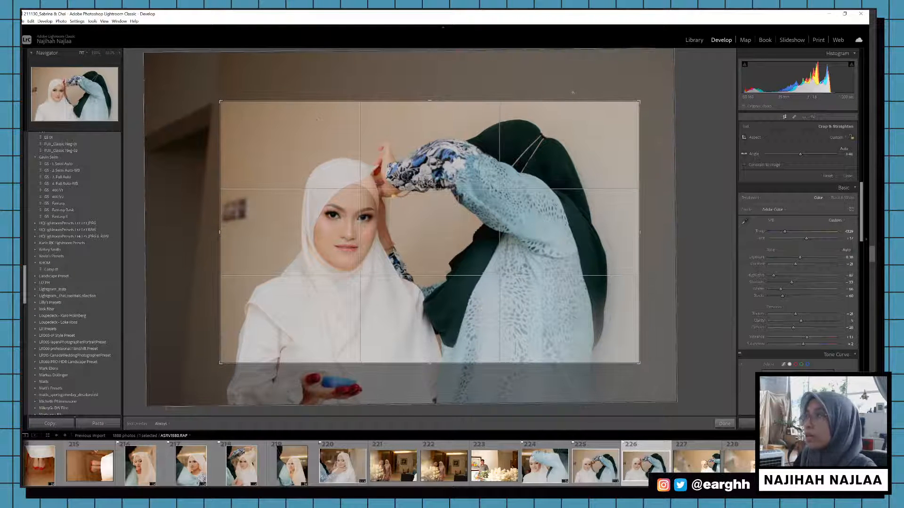
{"action": "key", "text": "r"}
{"action": "key", "text": "p"}
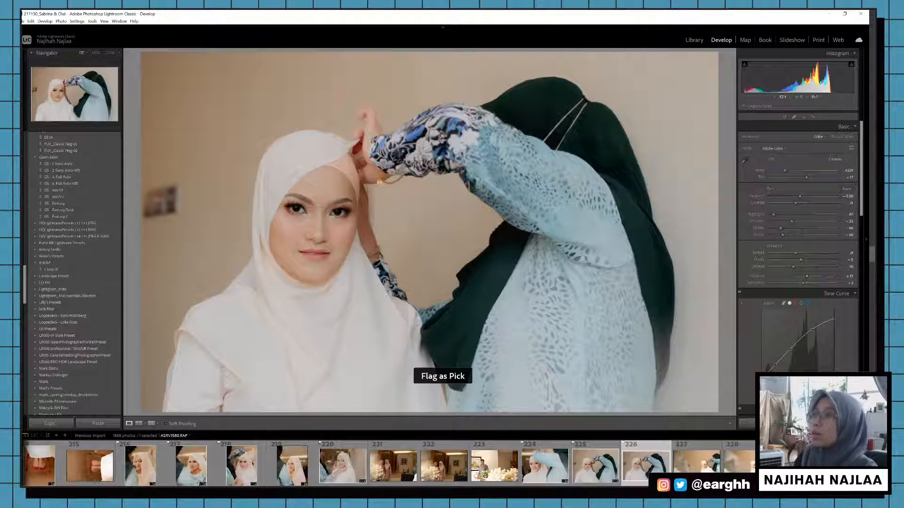
Step: Apply the copied develop settings to photo 228, raise its contrast, and flag it as a pick
{"action": "scroll", "coordinate": [468, 473], "scroll_direction": "down", "scroll_amount": 4}
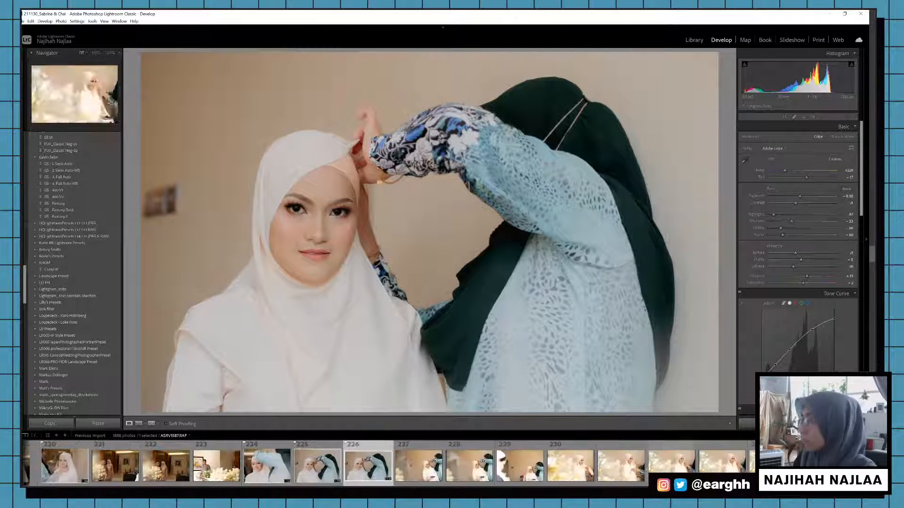
{"action": "left_click", "coordinate": [468, 472]}
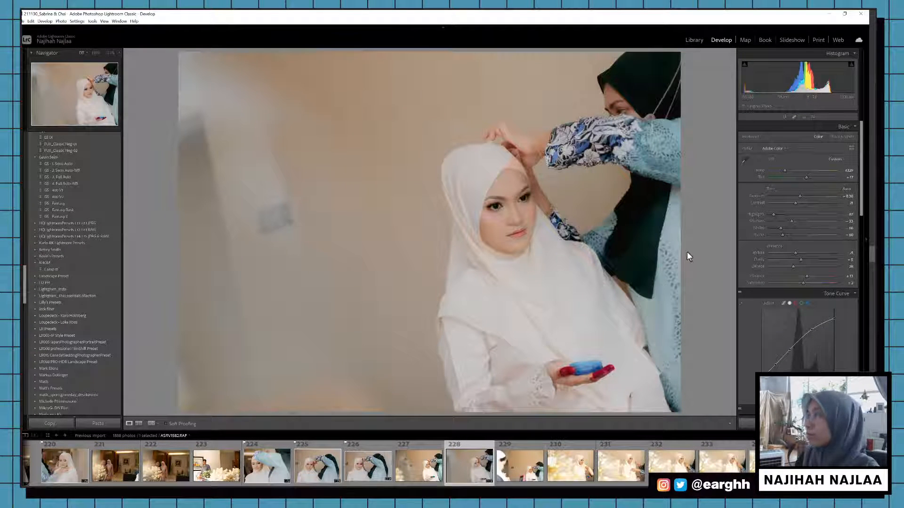
{"action": "key", "text": "y"}
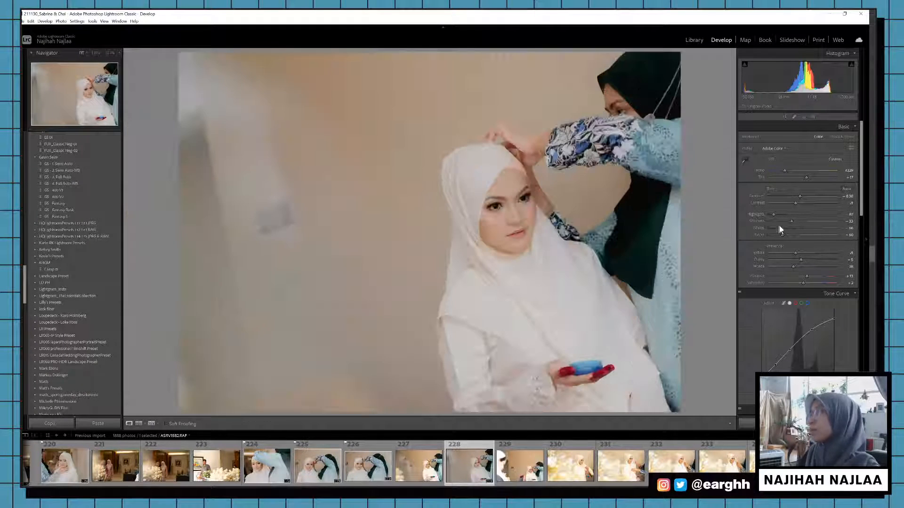
{"action": "key", "text": "y"}
{"action": "left_click_drag", "start_coordinate": [797, 203], "coordinate": [801, 204]}
{"action": "key", "text": "p"}
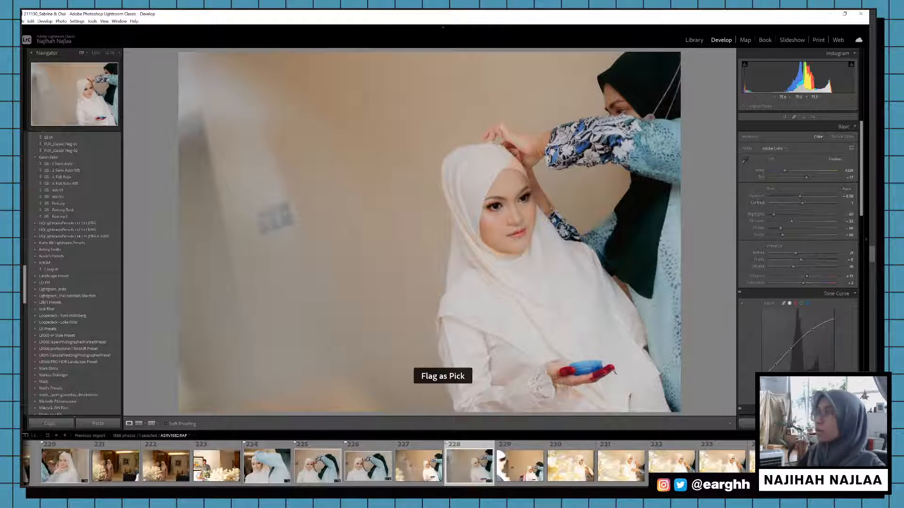
Step: Raise photo 228's exposure slightly and copy its develop settings
{"action": "key", "text": "ctrl+shift+c"}
{"action": "key", "text": "Return"}
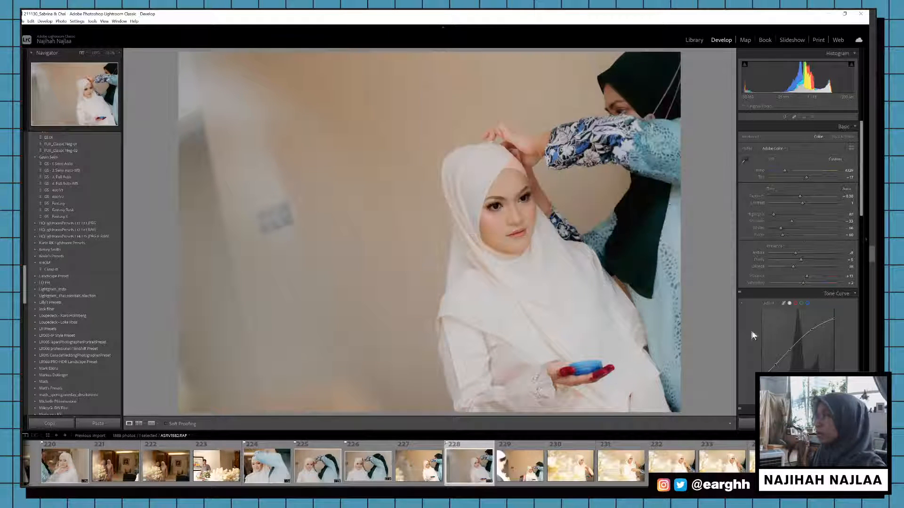
{"action": "left_click_drag", "start_coordinate": [801, 195], "coordinate": [801, 196]}
{"action": "key", "text": "ctrl+shift+c"}
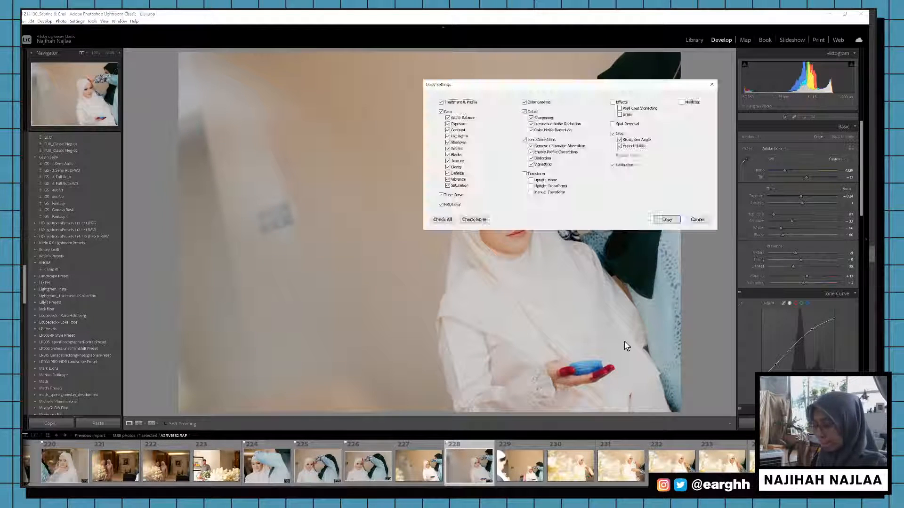
{"action": "key", "text": "Return"}
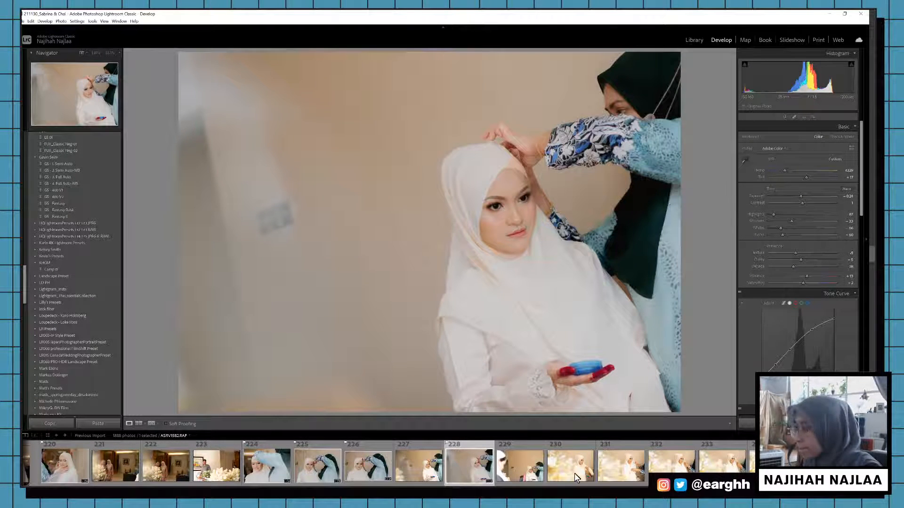
Step: Paste photo 228's develop settings onto photo 229
{"action": "left_click", "coordinate": [577, 477]}
{"action": "left_click", "coordinate": [508, 473]}
{"action": "key", "text": "ctrl+shift+v"}
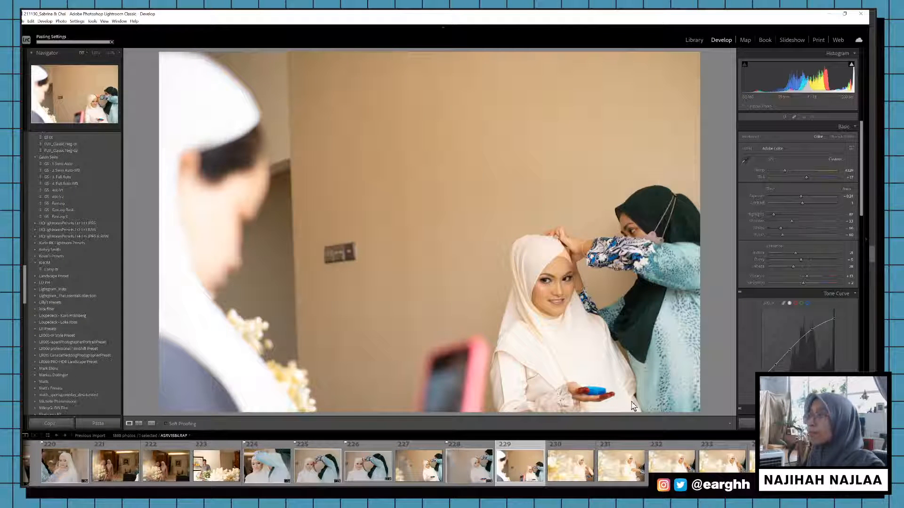
Step: Crop photo 229 tighter to remove the figure in the foreground and flag it as a pick
{"action": "key", "text": "r"}
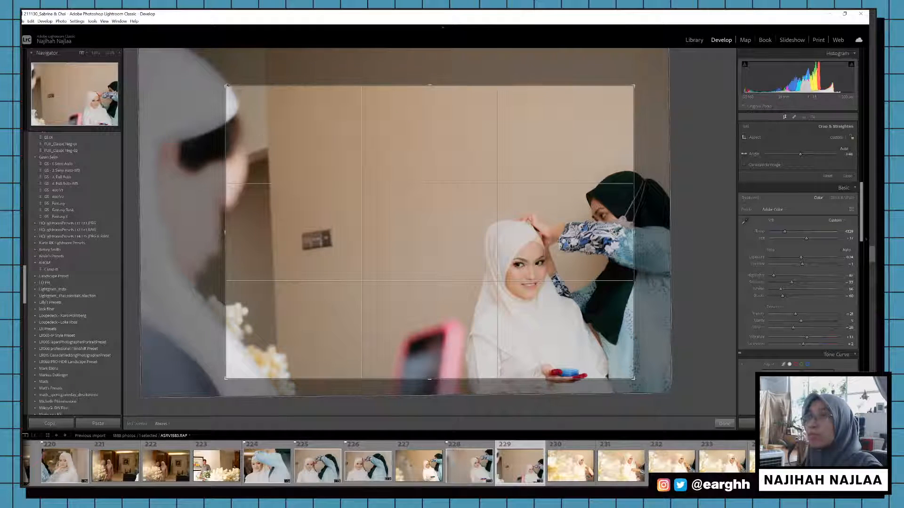
{"action": "left_click_drag", "start_coordinate": [226, 85], "coordinate": [241, 92]}
{"action": "key", "text": "Return"}
{"action": "key", "text": "p"}
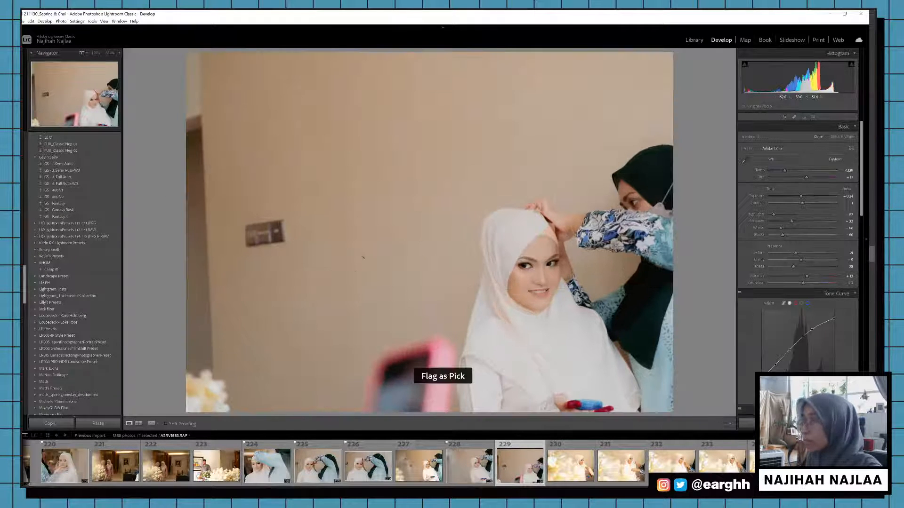
Step: Paste the copied develop settings onto photo 230 and widen its crop around the flowers and the bride
{"action": "left_click", "coordinate": [609, 473]}
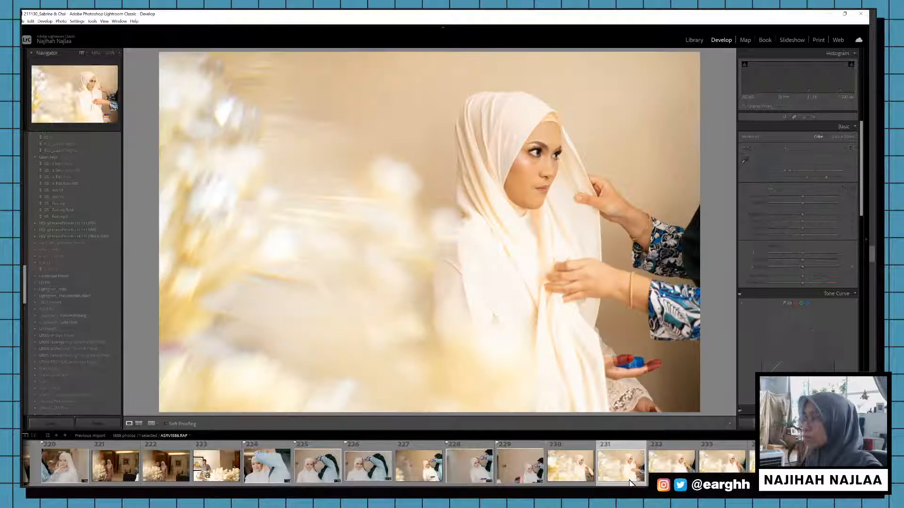
{"action": "left_click", "coordinate": [588, 476]}
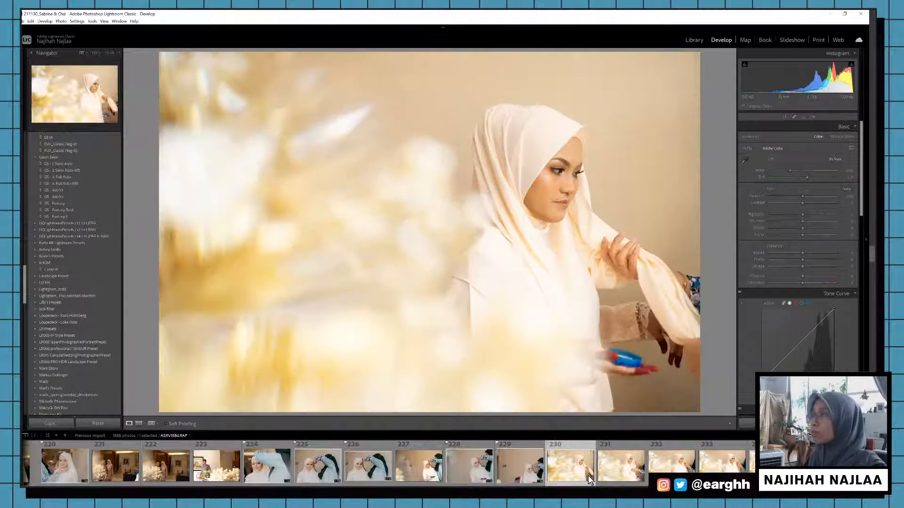
{"action": "key", "text": "ctrl+shift+v"}
{"action": "key", "text": "r"}
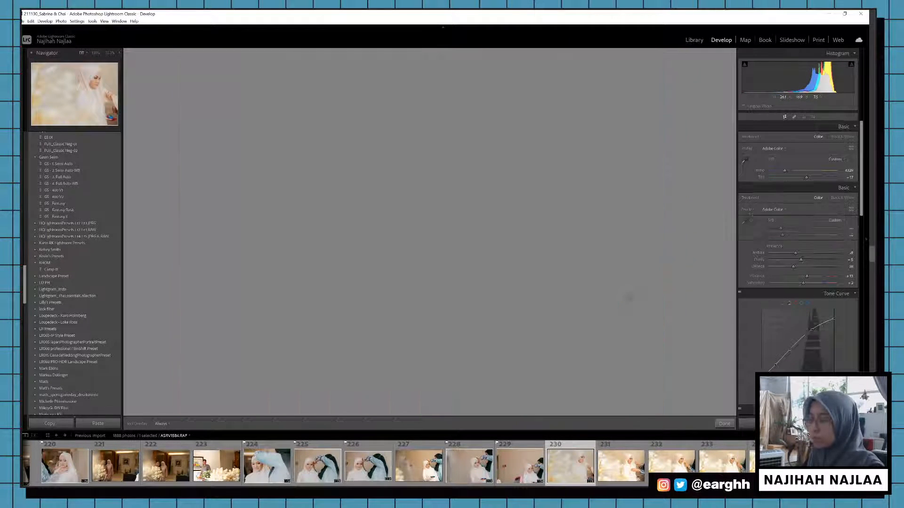
{"action": "left_click_drag", "start_coordinate": [637, 378], "coordinate": [671, 379]}
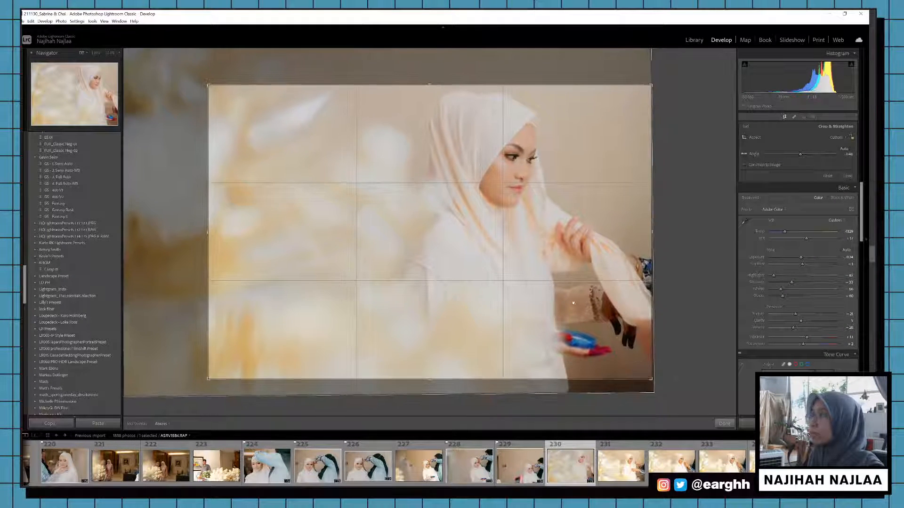
{"action": "left_click_drag", "start_coordinate": [207, 86], "coordinate": [164, 85]}
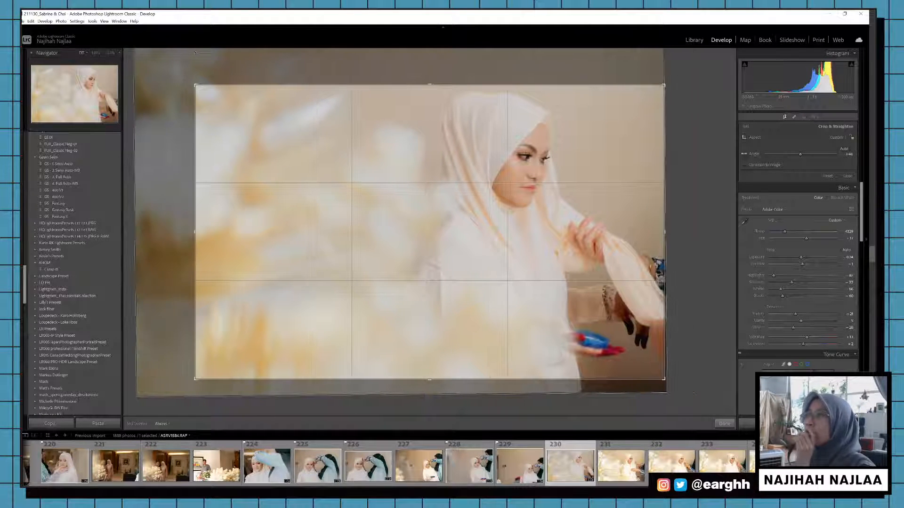
{"action": "left_click_drag", "start_coordinate": [503, 170], "coordinate": [510, 182]}
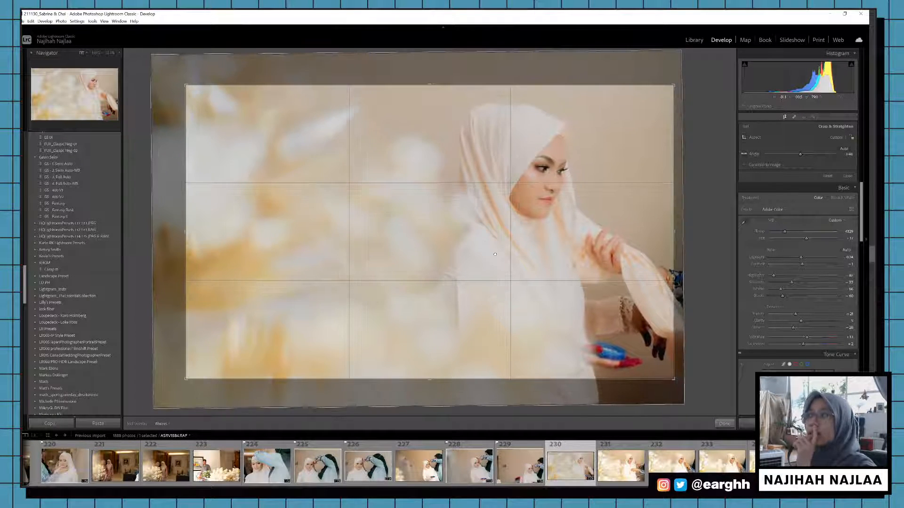
{"action": "left_click_drag", "start_coordinate": [702, 170], "coordinate": [702, 172]}
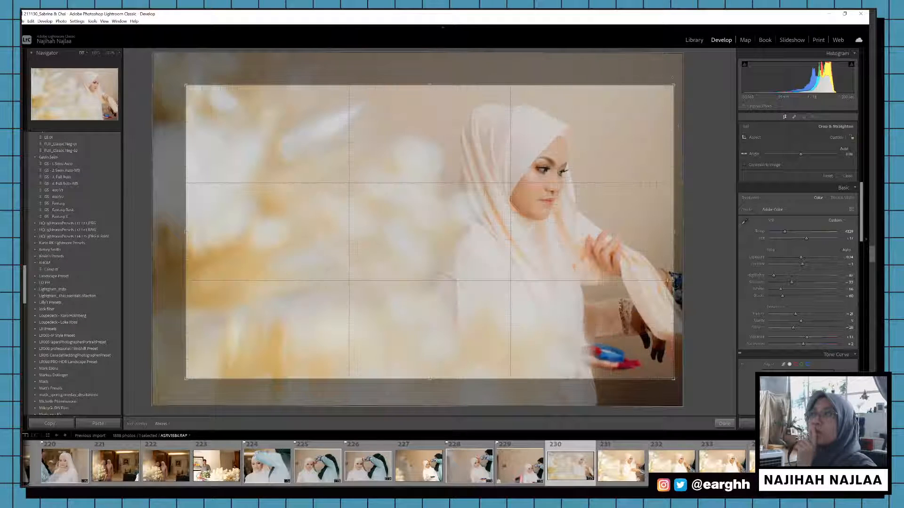
{"action": "left_click_drag", "start_coordinate": [674, 85], "coordinate": [676, 79]}
{"action": "key", "text": "d"}
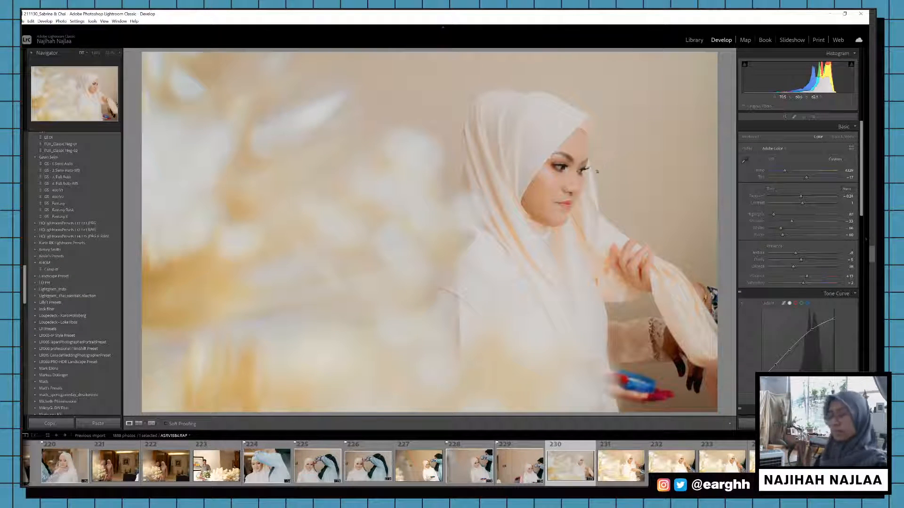
Step: Compare photo 230 with its original while lowering shadows and blacks and raising exposure, contrast, texture, clarity and dehaze
{"action": "key", "text": "y"}
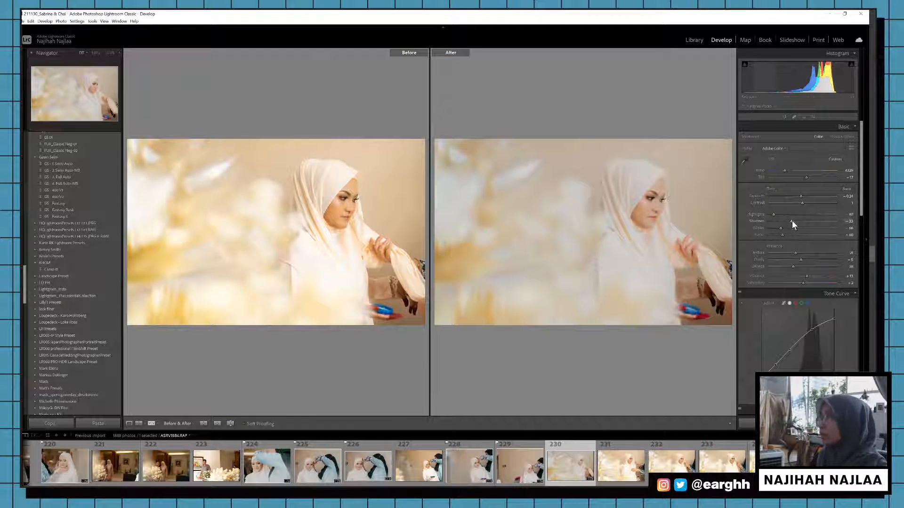
{"action": "left_click_drag", "start_coordinate": [792, 221], "coordinate": [778, 235]}
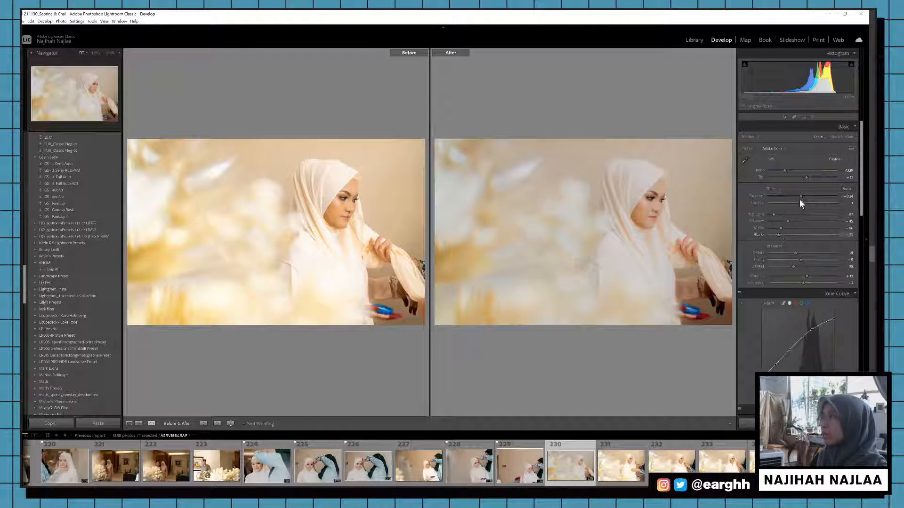
{"action": "left_click_drag", "start_coordinate": [806, 203], "coordinate": [804, 203]}
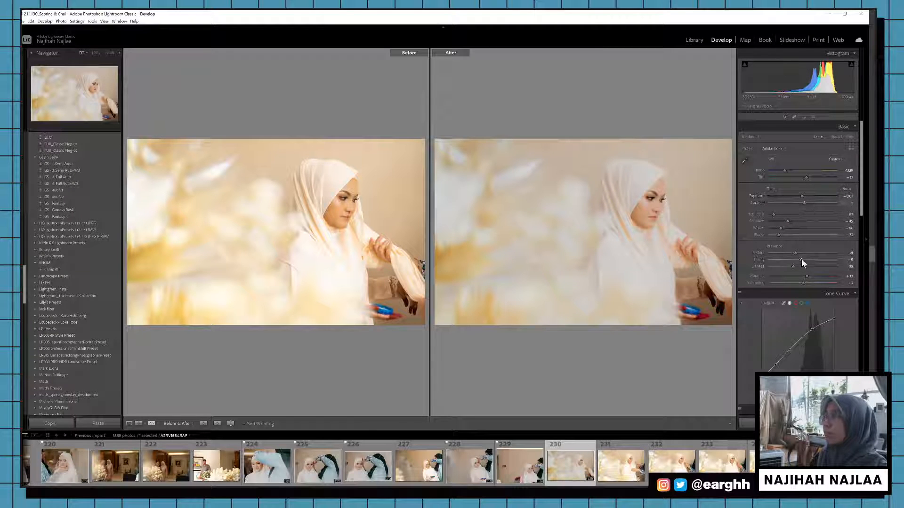
{"action": "left_click_drag", "start_coordinate": [801, 260], "coordinate": [795, 267]}
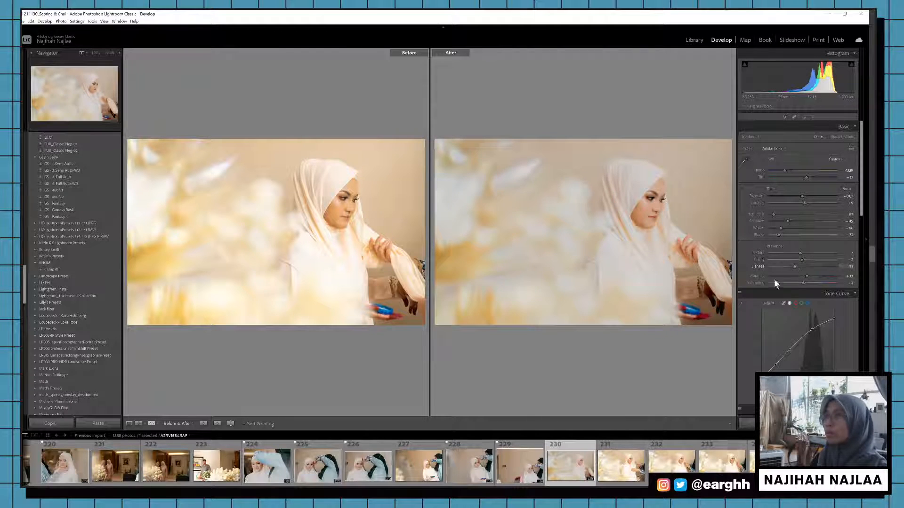
{"action": "key", "text": "y"}
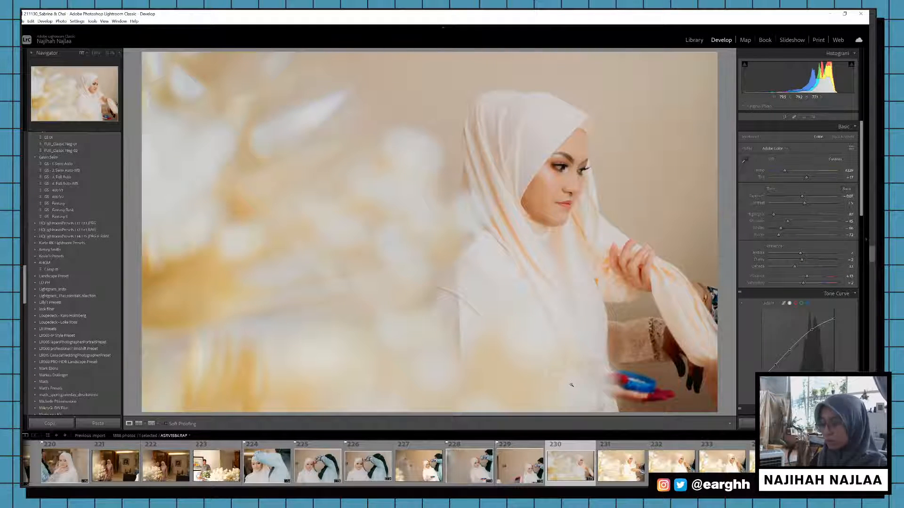
Step: Copy photo 230's develop settings, flag it as a pick, and skip ahead to photo 232
{"action": "key", "text": "ctrl+shift+c"}
{"action": "key", "text": "Return"}
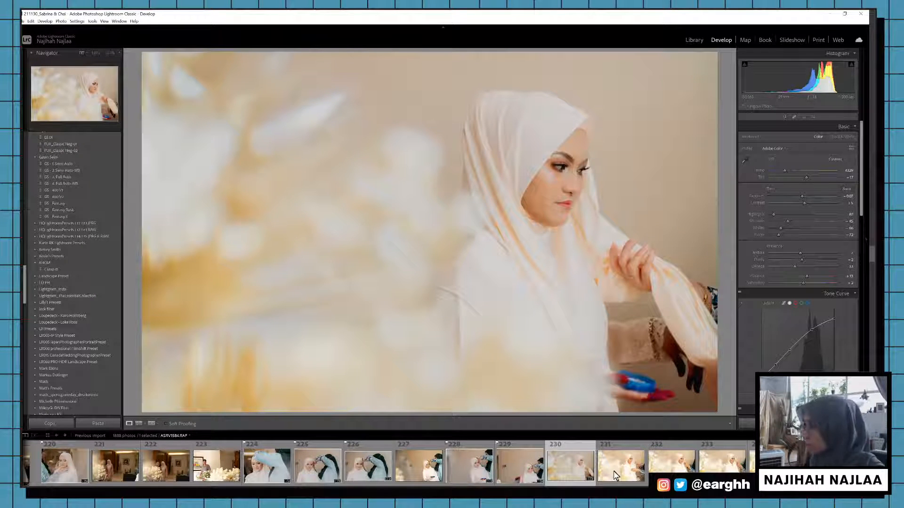
{"action": "key", "text": "p"}
{"action": "key", "text": "Right"}
{"action": "key", "text": "Right"}
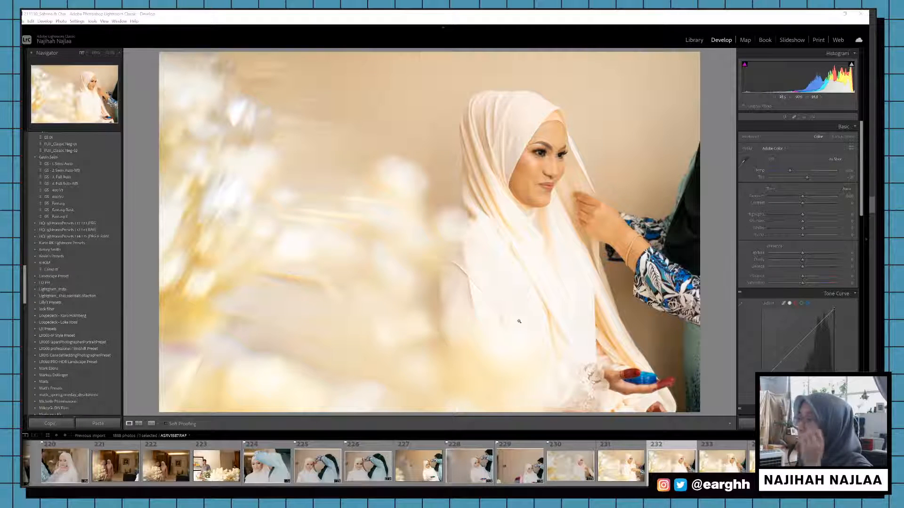
Step: Paste the copied develop settings onto photo 232 and raise its exposure, flagging it as a pick before opening photo 233
{"action": "key", "text": "ctrl+shift+v"}
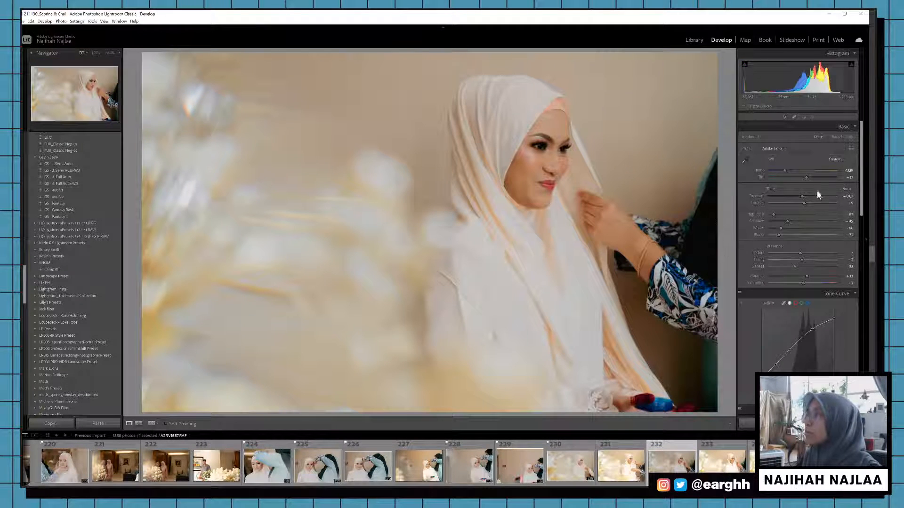
{"action": "left_click_drag", "start_coordinate": [803, 197], "coordinate": [806, 197]}
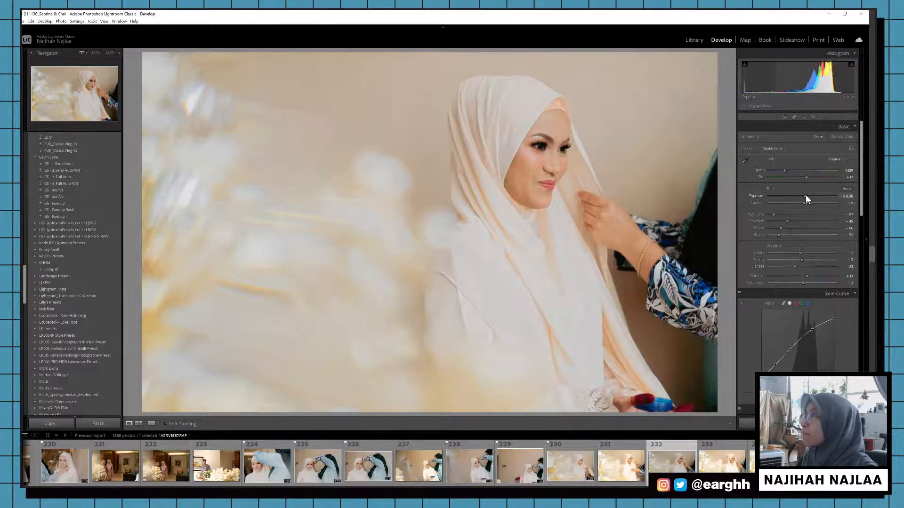
{"action": "key", "text": "p"}
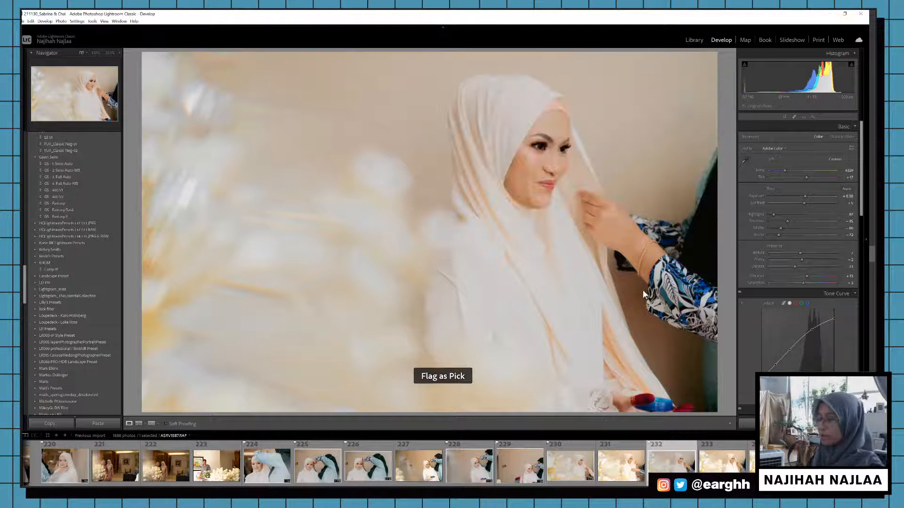
{"action": "left_click", "coordinate": [718, 473]}
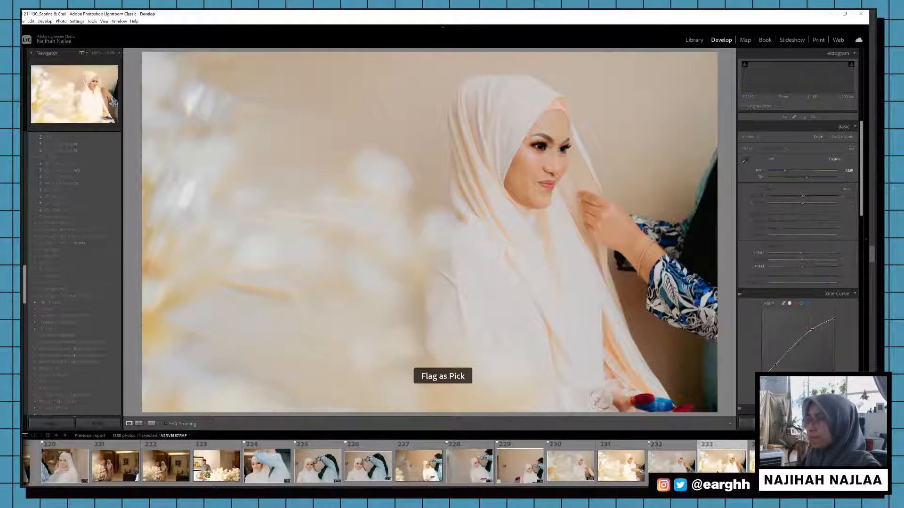
Step: Paste the copied develop settings onto photos 233 and 234 and flag both as picks
{"action": "key", "text": "ctrl+shift+v"}
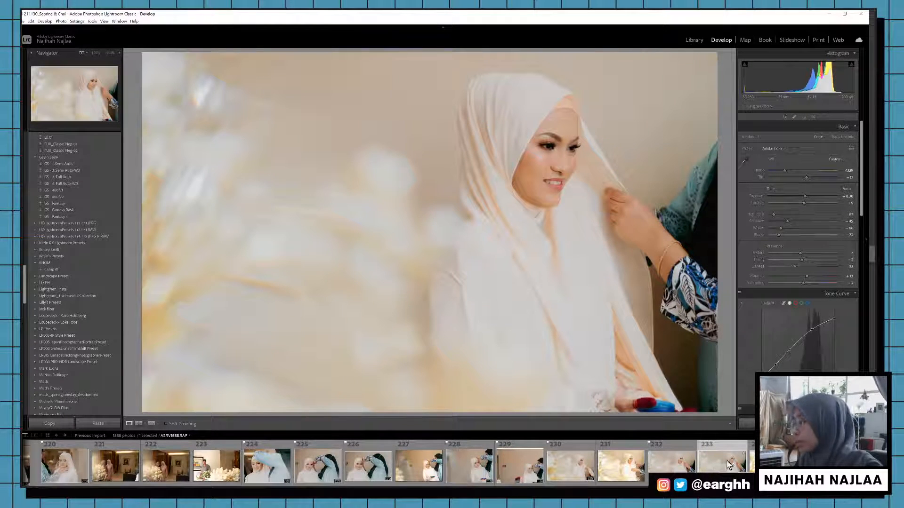
{"action": "key", "text": "p"}
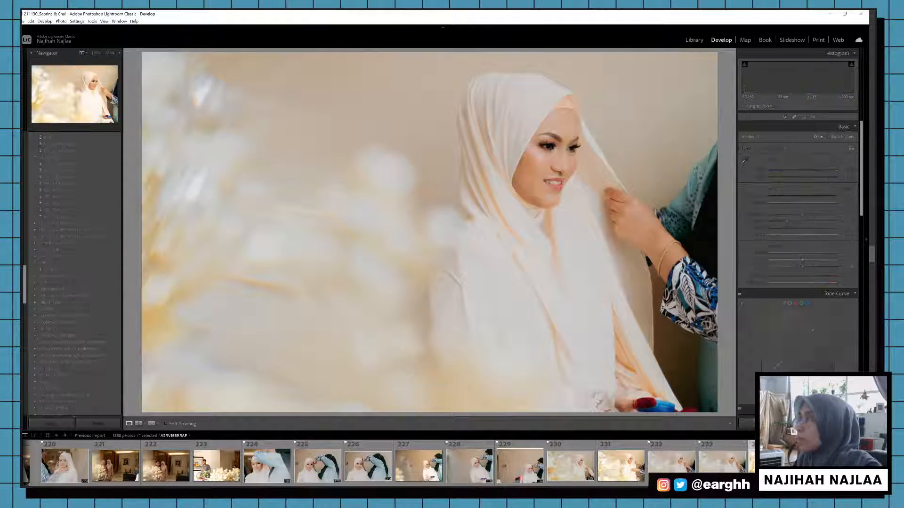
{"action": "left_click", "coordinate": [570, 463]}
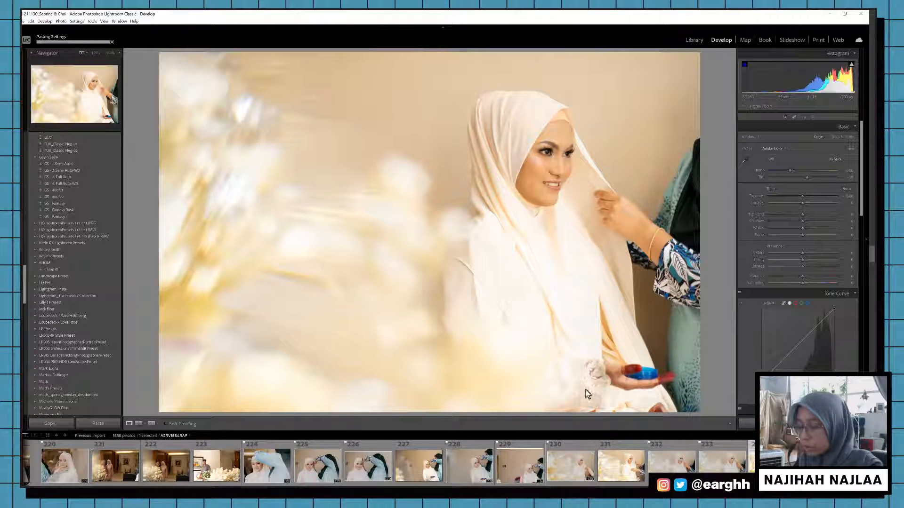
{"action": "key", "text": "ctrl+v"}
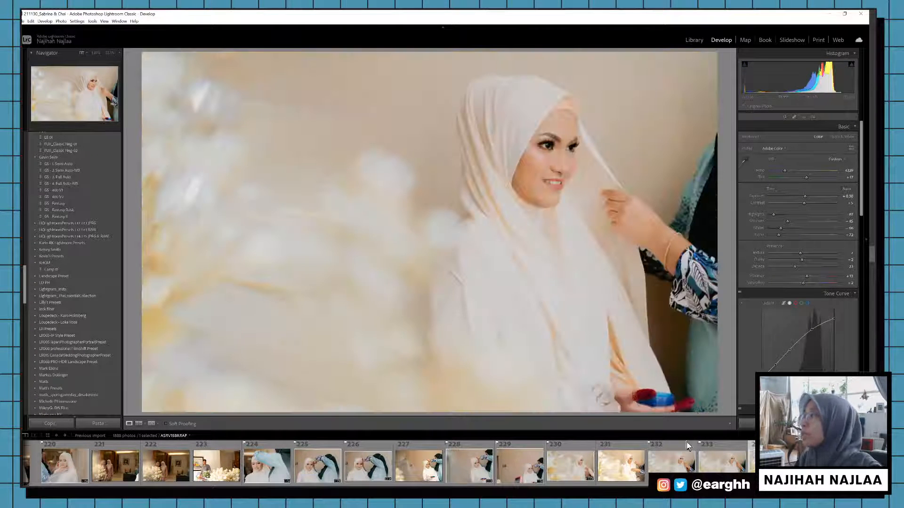
{"action": "key", "text": "p"}
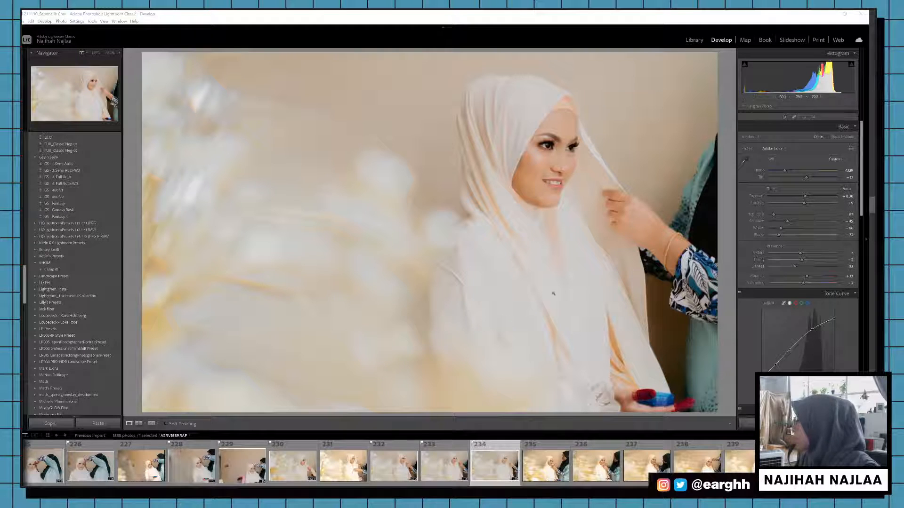
Step: Paste the copied develop settings onto photo 235, flag it as a pick, and raise its exposure slightly
{"action": "left_click", "coordinate": [554, 474]}
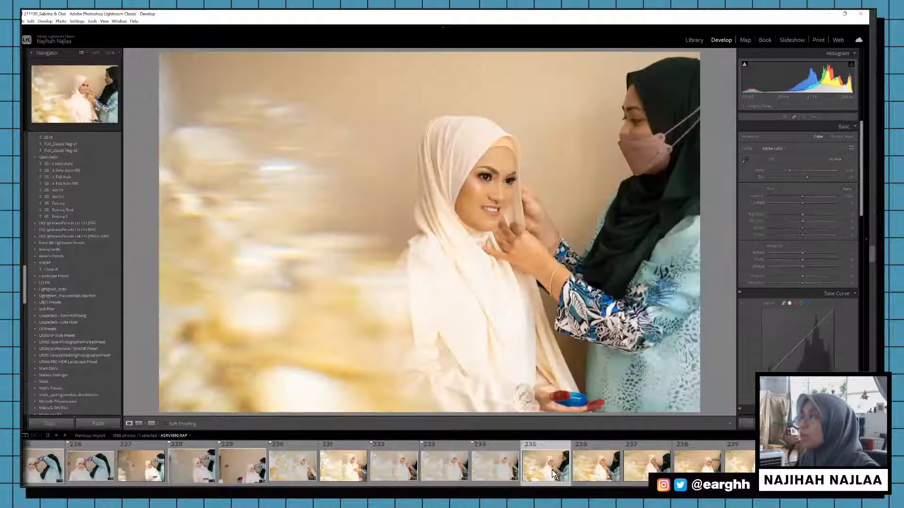
{"action": "key", "text": "ctrl+shift+v"}
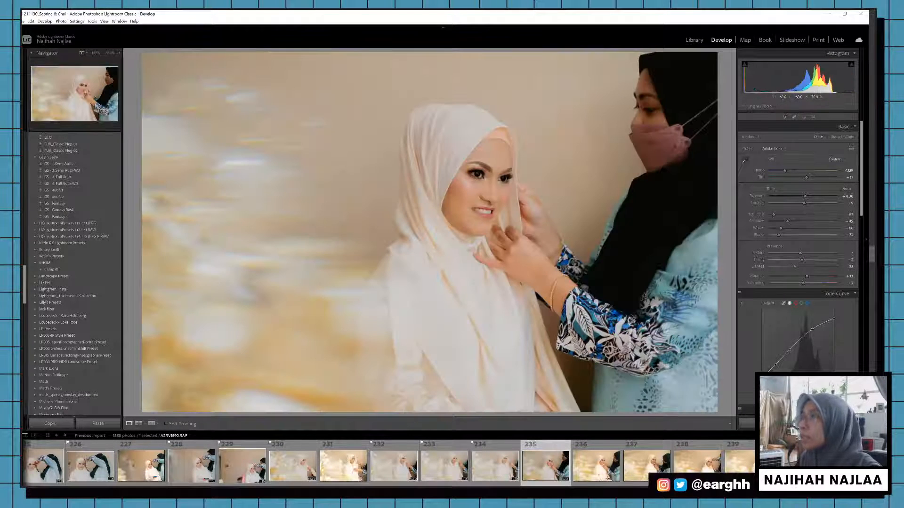
{"action": "key", "text": "p"}
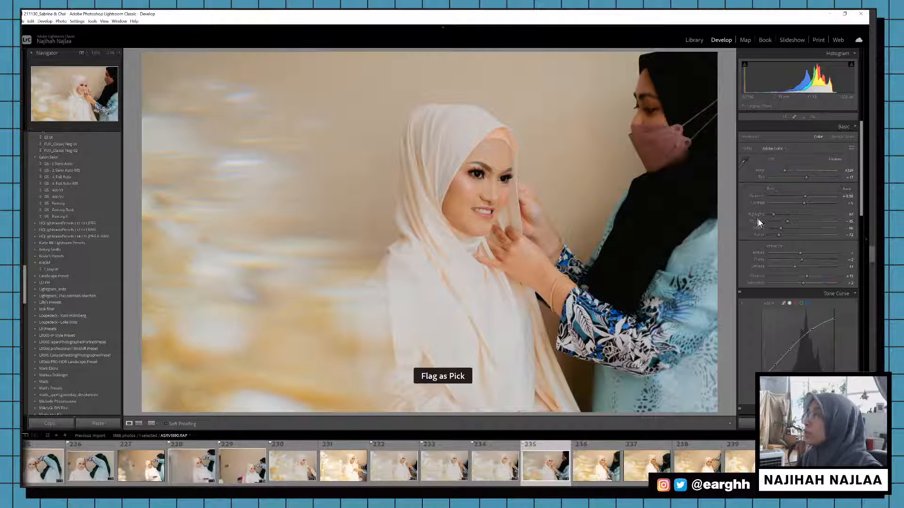
{"action": "left_click_drag", "start_coordinate": [807, 196], "coordinate": [808, 197]}
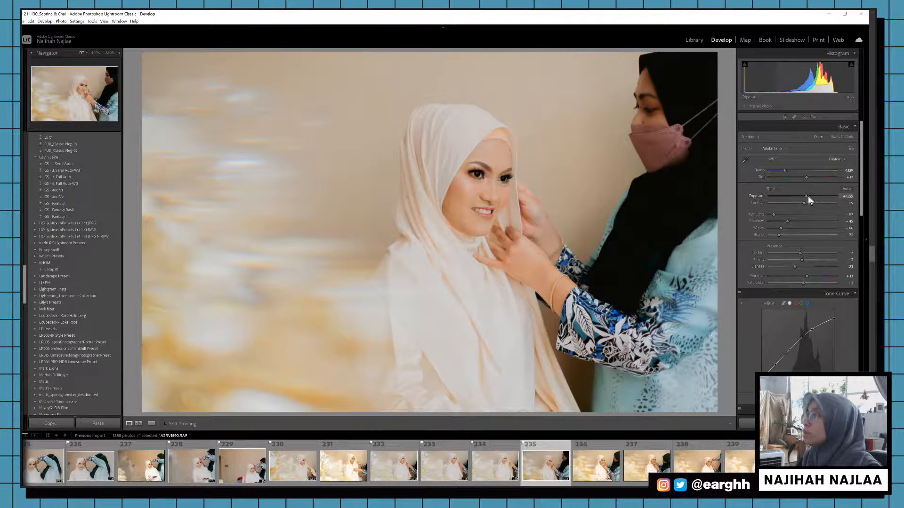
Step: Compare photo 235 with its original, flag it as a pick, and copy its develop settings
{"action": "key", "text": "y"}
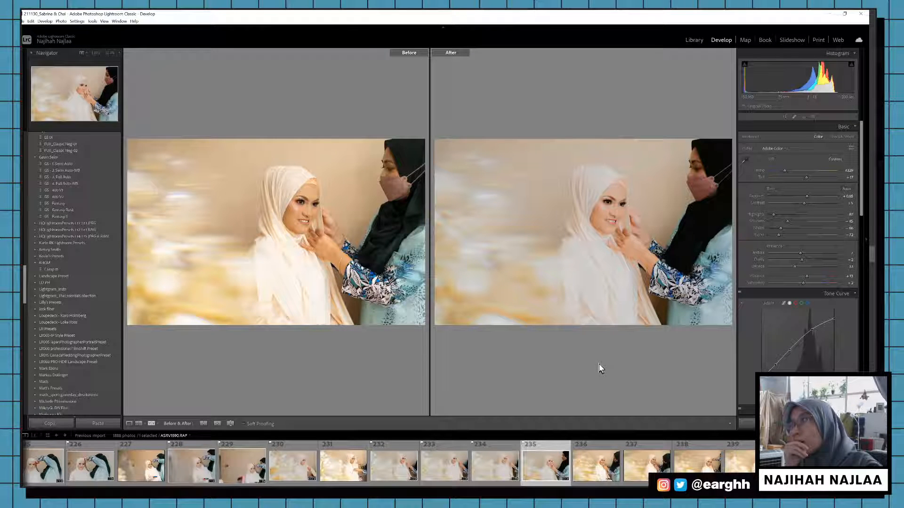
{"action": "key", "text": "y"}
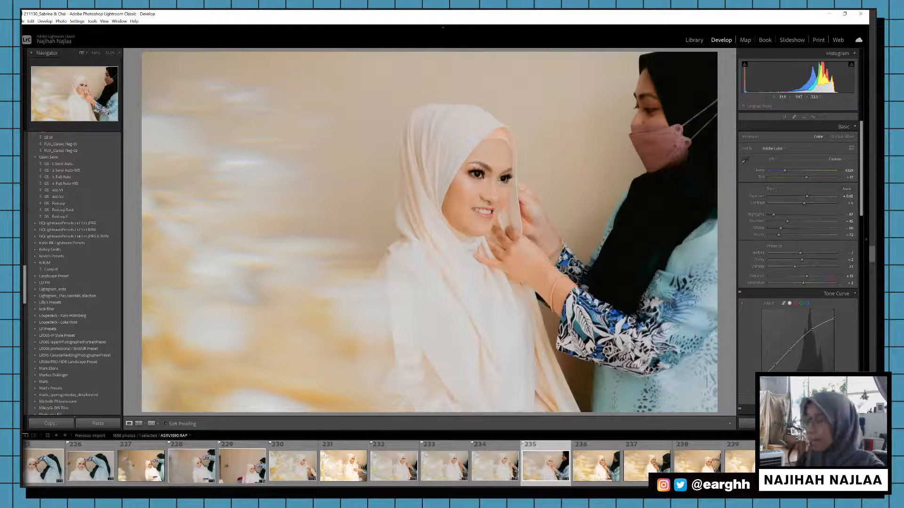
{"action": "key", "text": "p"}
{"action": "key", "text": "ctrl+shift+c"}
{"action": "key", "text": "Return"}
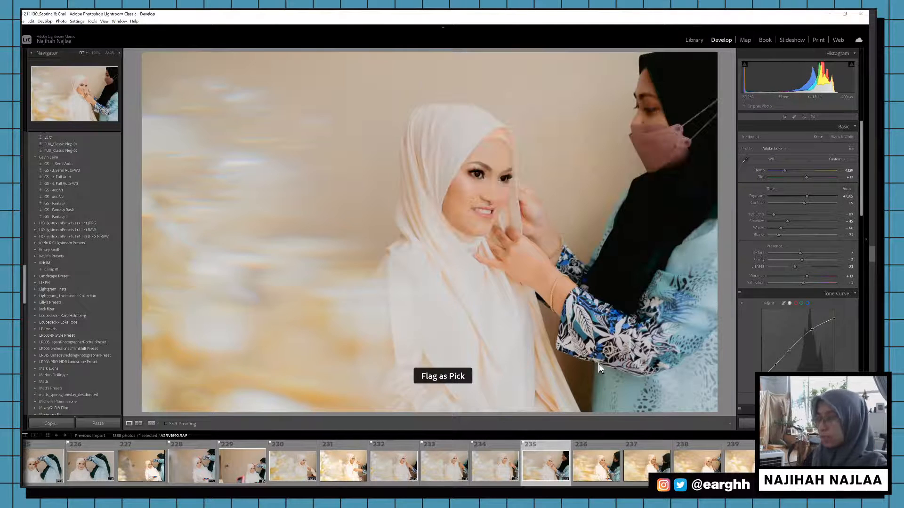
Step: Paste photo 235's develop settings onto photo 236 and flag it as a pick
{"action": "left_click", "coordinate": [595, 473]}
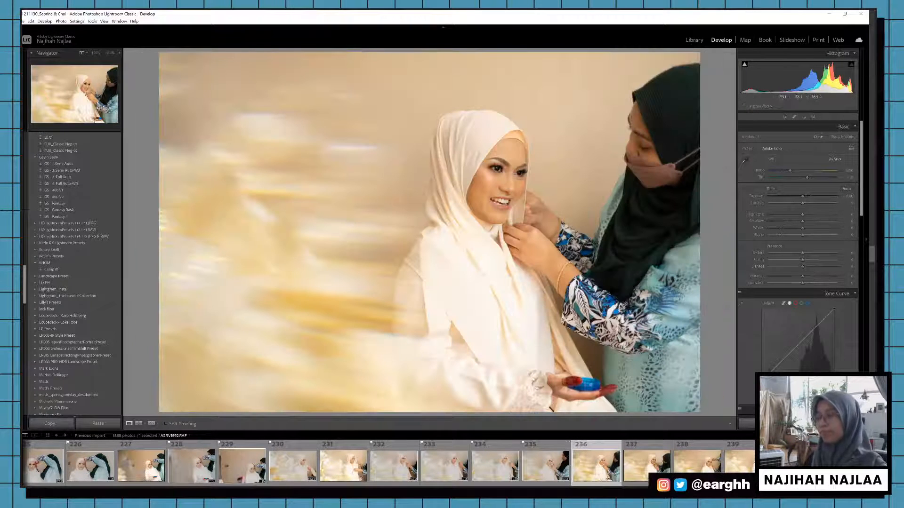
{"action": "key", "text": "ctrl+shift+v"}
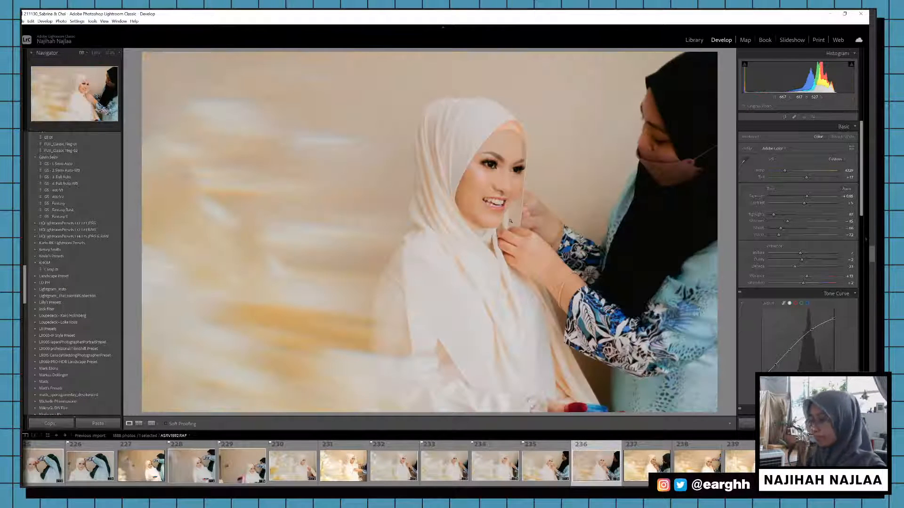
{"action": "key", "text": "p"}
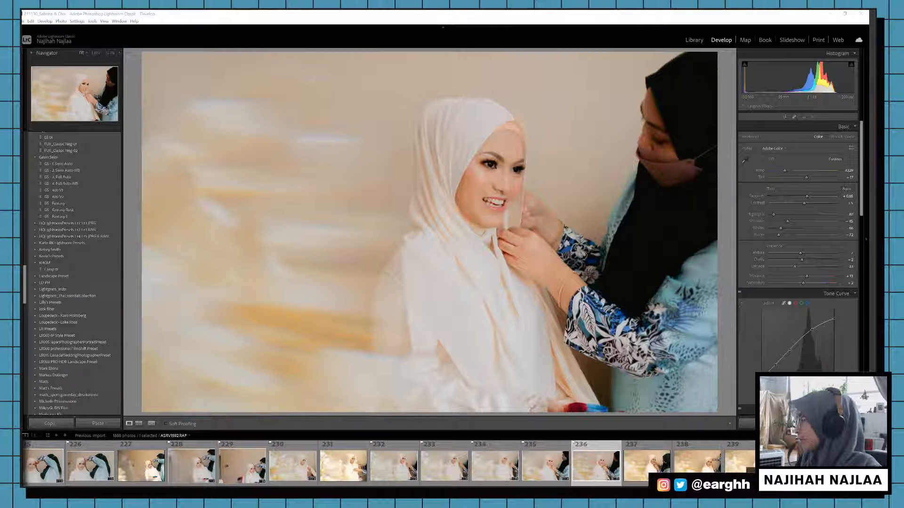
{"action": "left_click", "coordinate": [808, 490]}
{"action": "left_click", "coordinate": [859, 463]}
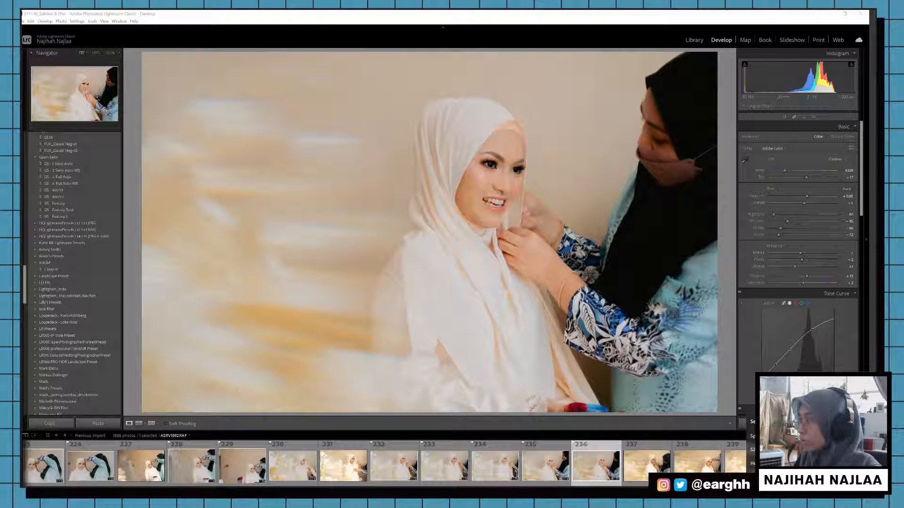
{"action": "key", "text": "Escape"}
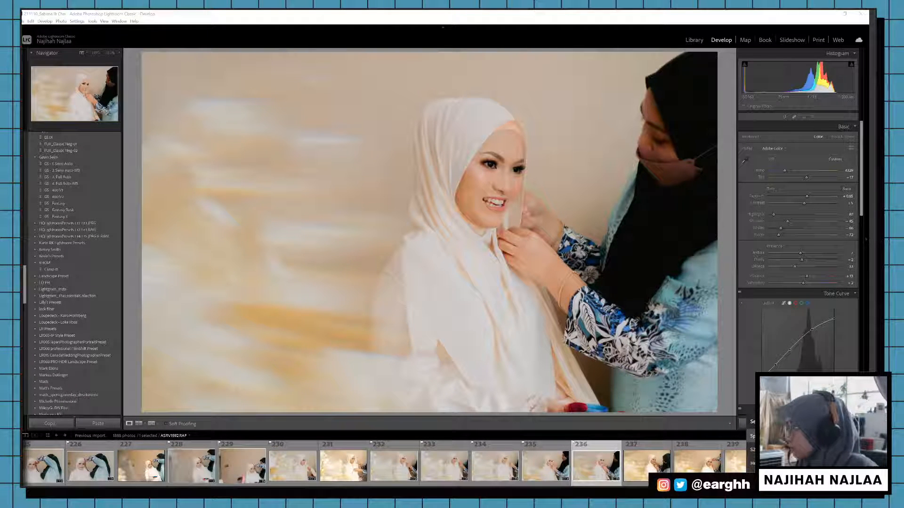
{"action": "scroll", "coordinate": [800, 450], "scroll_direction": "down", "scroll_amount": 2}
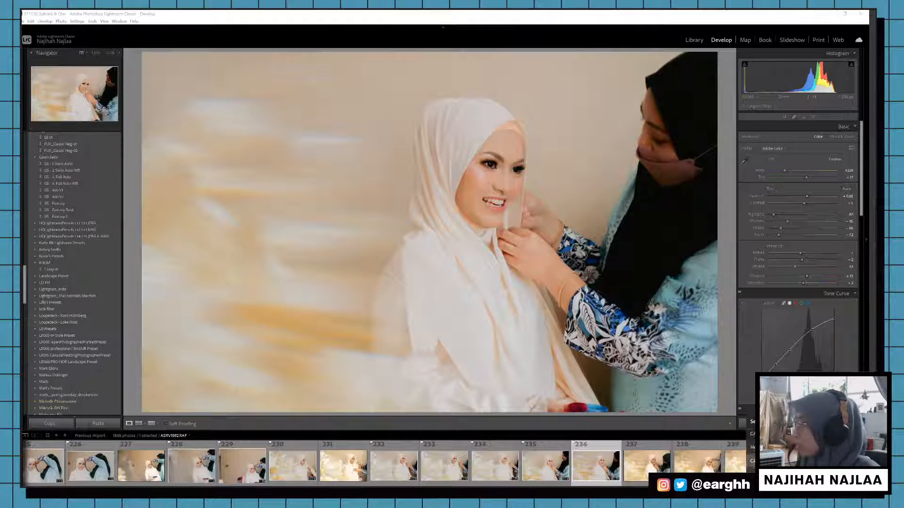
{"action": "scroll", "coordinate": [800, 450], "scroll_direction": "down", "scroll_amount": 1}
{"action": "scroll", "coordinate": [800, 449], "scroll_direction": "down", "scroll_amount": 1}
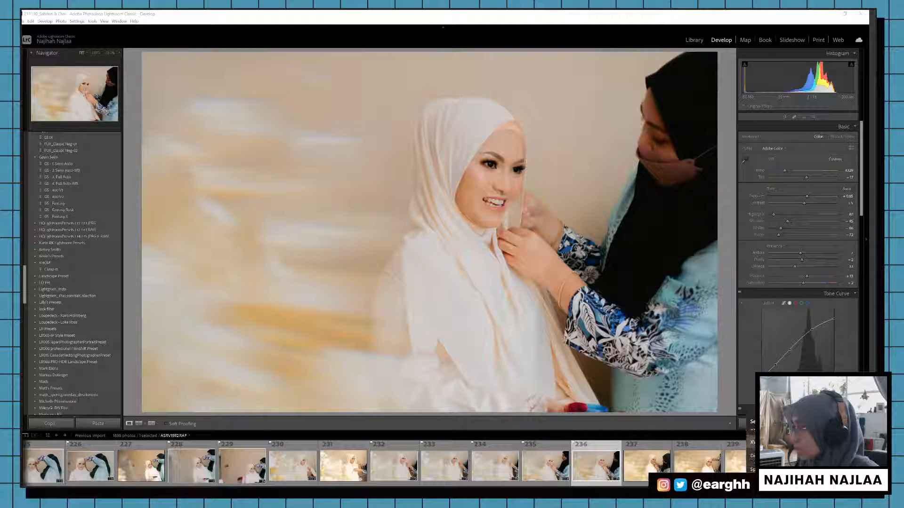
{"action": "scroll", "coordinate": [801, 450], "scroll_direction": "down", "scroll_amount": 3}
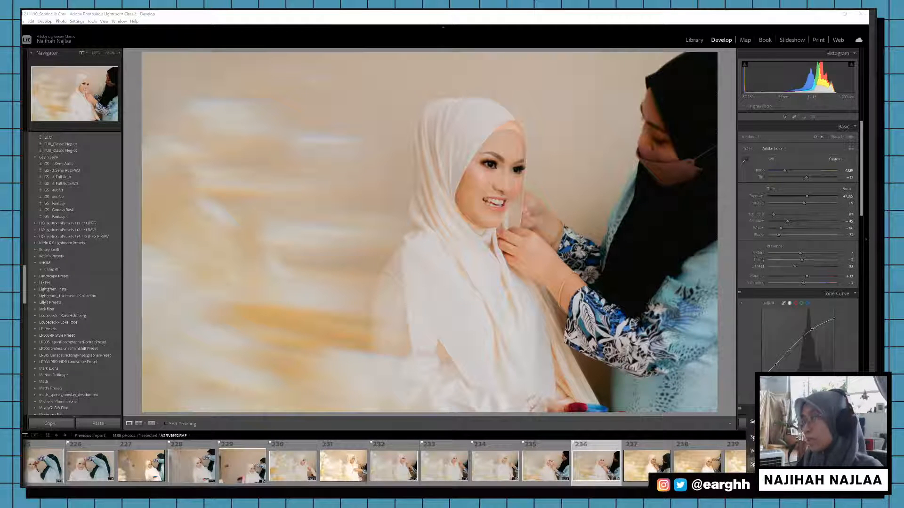
{"action": "left_click", "coordinate": [800, 449]}
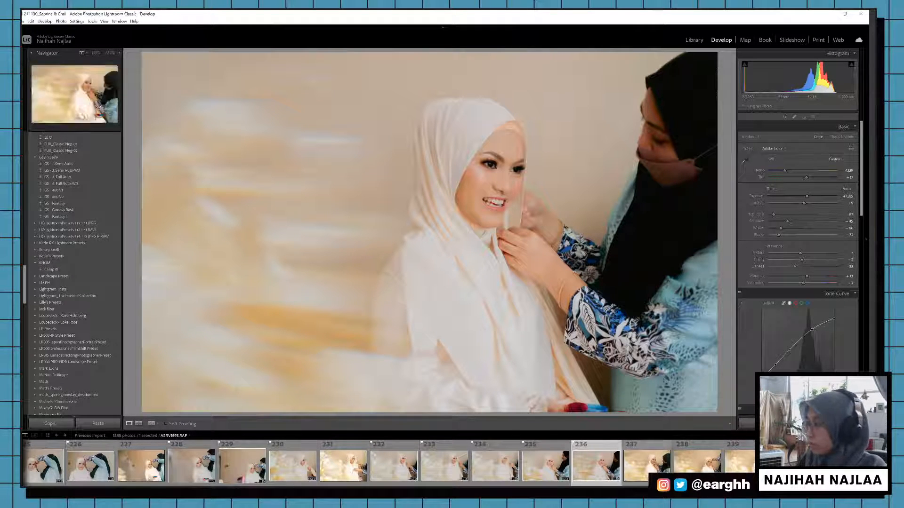
Step: Skip photo 237, paste the copied develop settings onto photo 238, reposition its crop around the bride, and flag it as a pick
{"action": "left_click", "coordinate": [646, 466]}
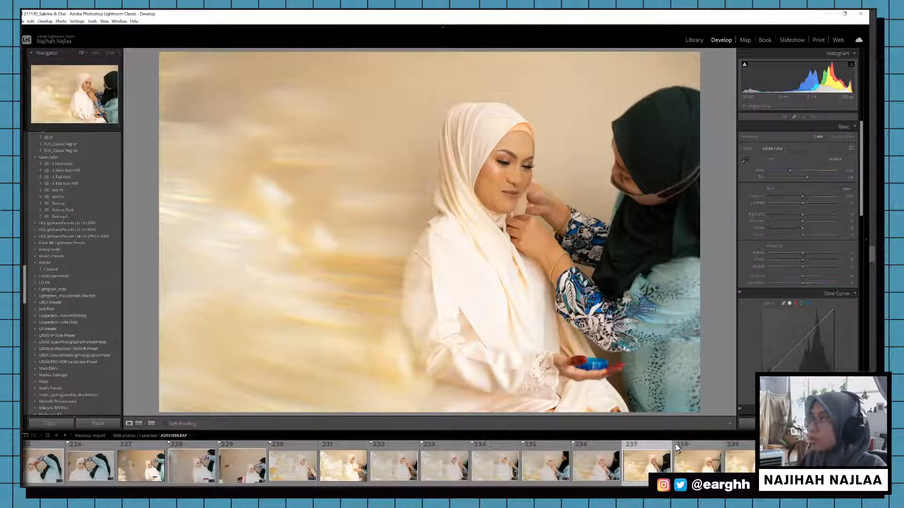
{"action": "left_click", "coordinate": [675, 453]}
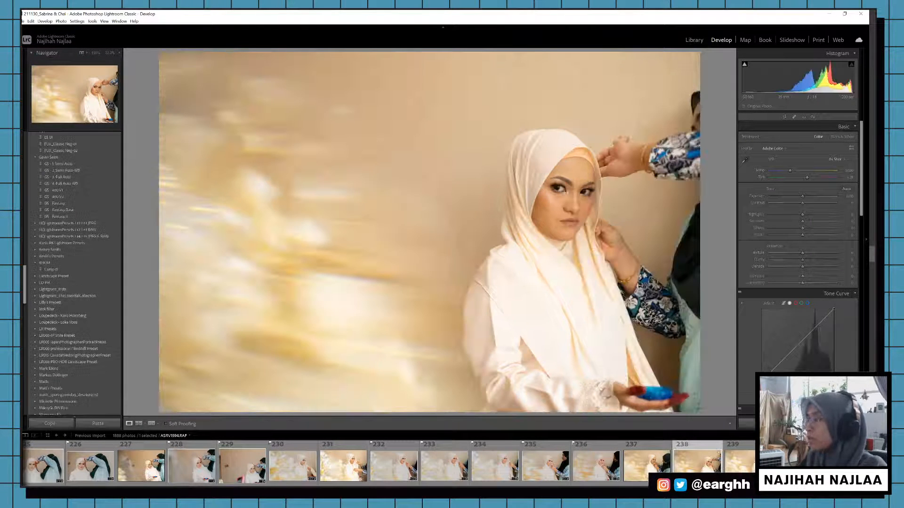
{"action": "key", "text": "ctrl+v"}
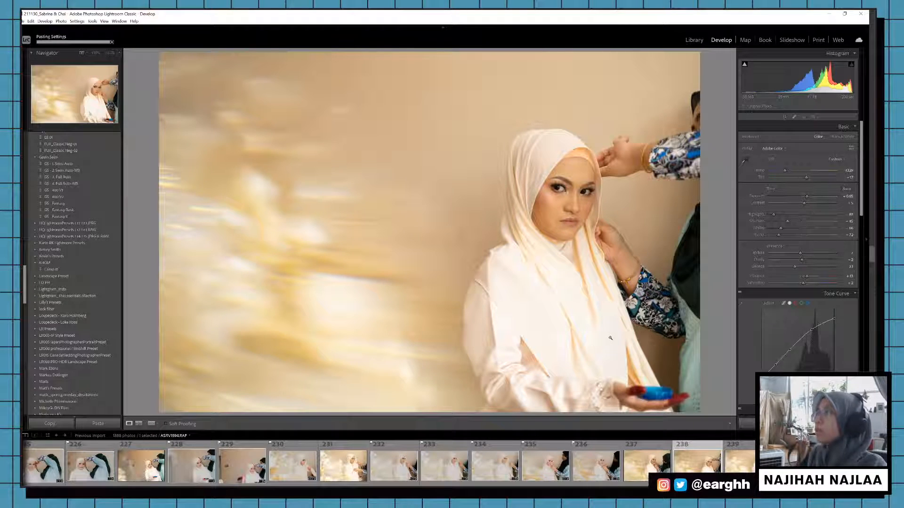
{"action": "key", "text": "r"}
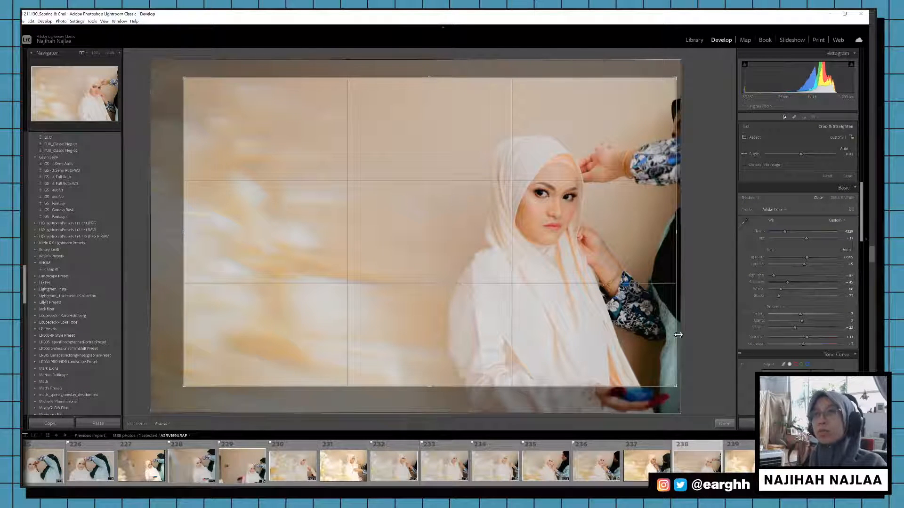
{"action": "left_click_drag", "start_coordinate": [525, 294], "coordinate": [520, 286]}
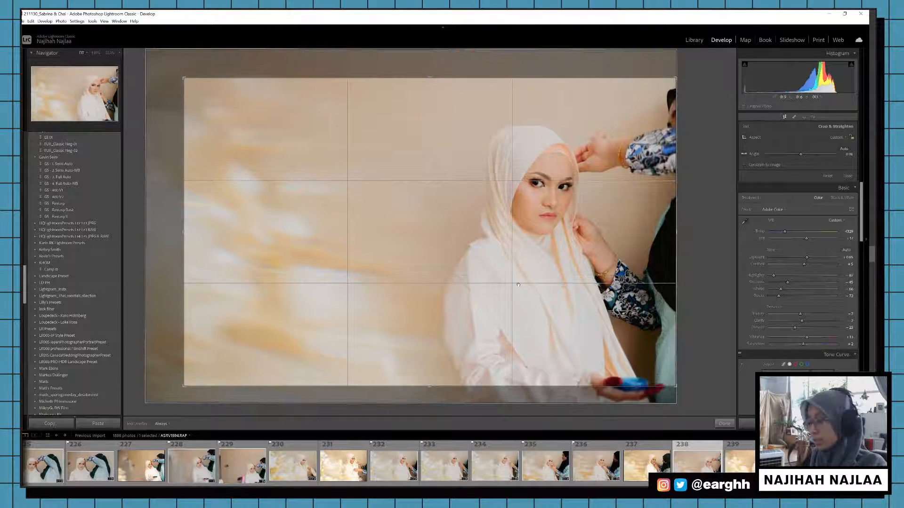
{"action": "key", "text": "r"}
{"action": "key", "text": "p"}
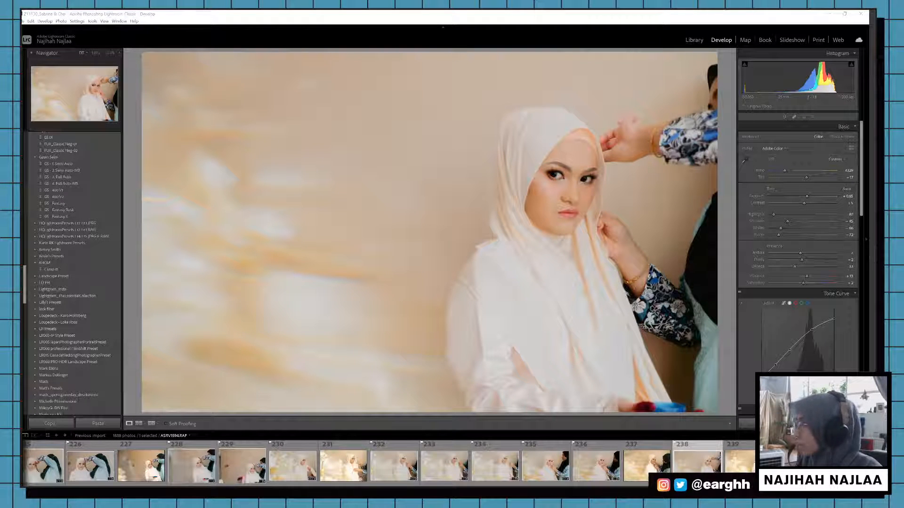
Step: Switch to the Windows Bluetooth settings, disconnect the Jabra Elite 85h headset, and close the settings window
{"action": "key", "text": "alt+Tab"}
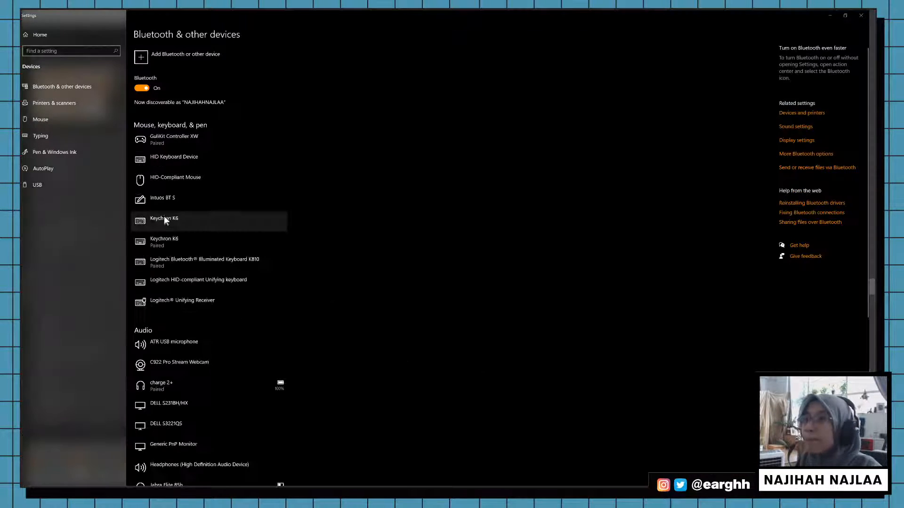
{"action": "scroll", "coordinate": [188, 288], "scroll_direction": "down", "scroll_amount": 5}
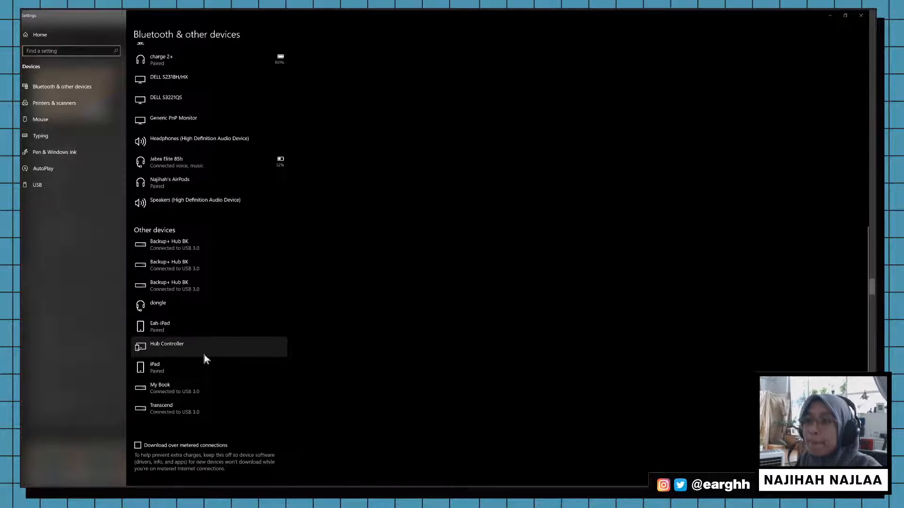
{"action": "left_click", "coordinate": [195, 162]}
{"action": "left_click", "coordinate": [223, 185]}
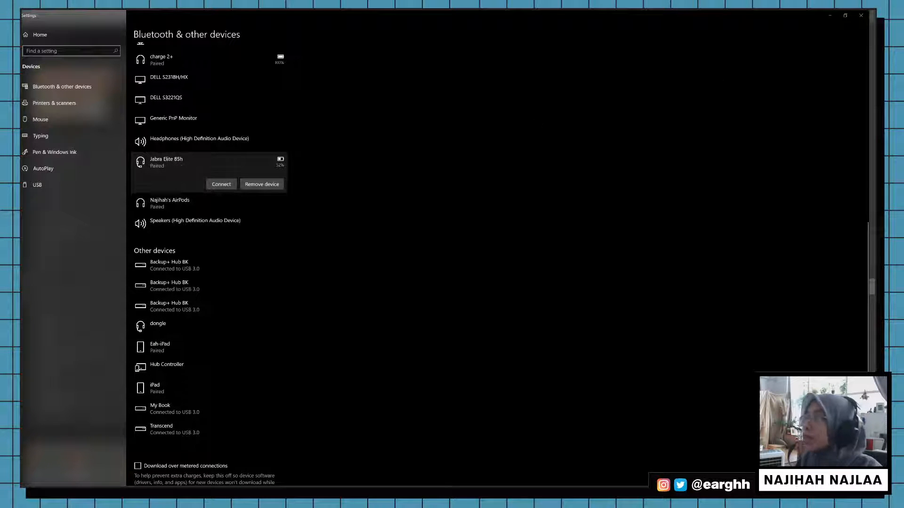
{"action": "left_click", "coordinate": [861, 16]}
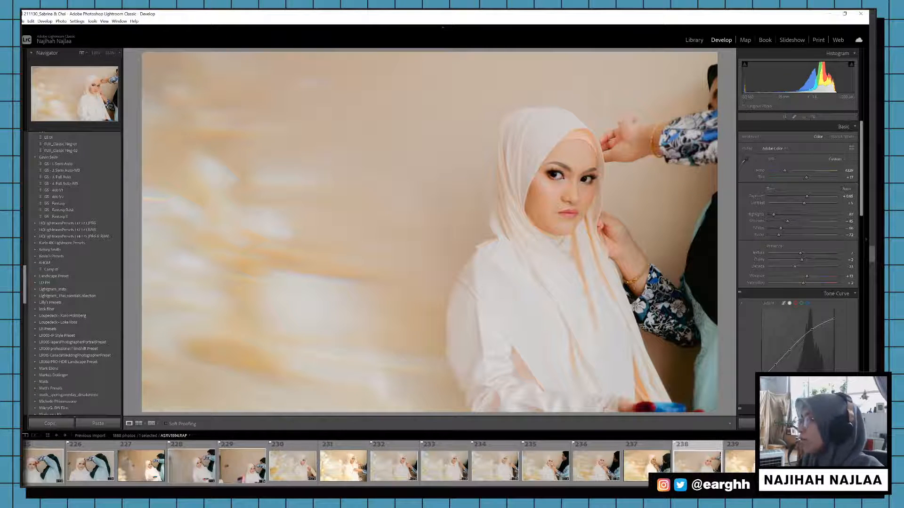
Step: Paste the copied develop settings onto photo 239 and lower its exposure
{"action": "left_click", "coordinate": [749, 466]}
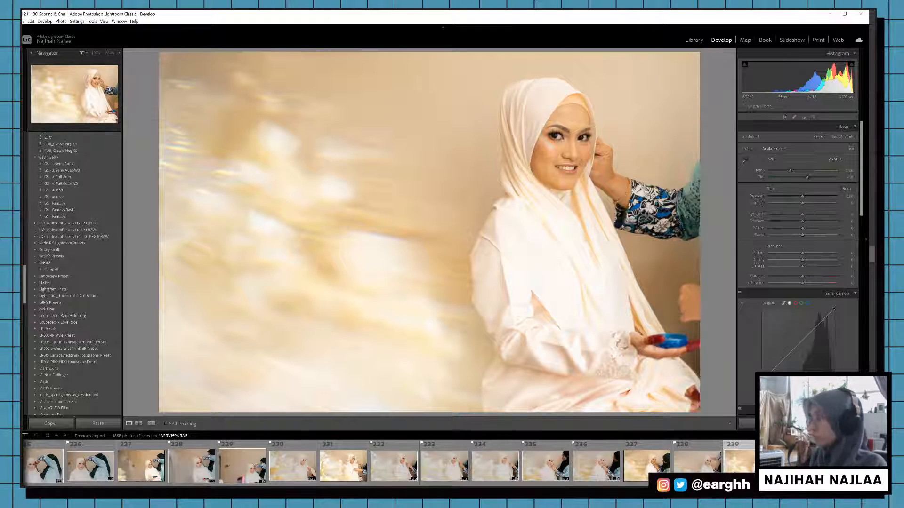
{"action": "key", "text": "ctrl+shift+v"}
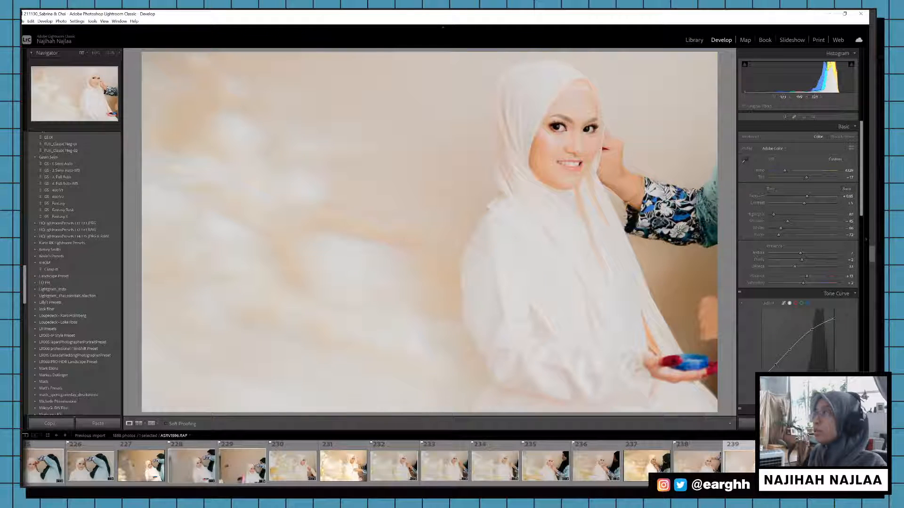
{"action": "left_click_drag", "start_coordinate": [807, 196], "coordinate": [803, 200]}
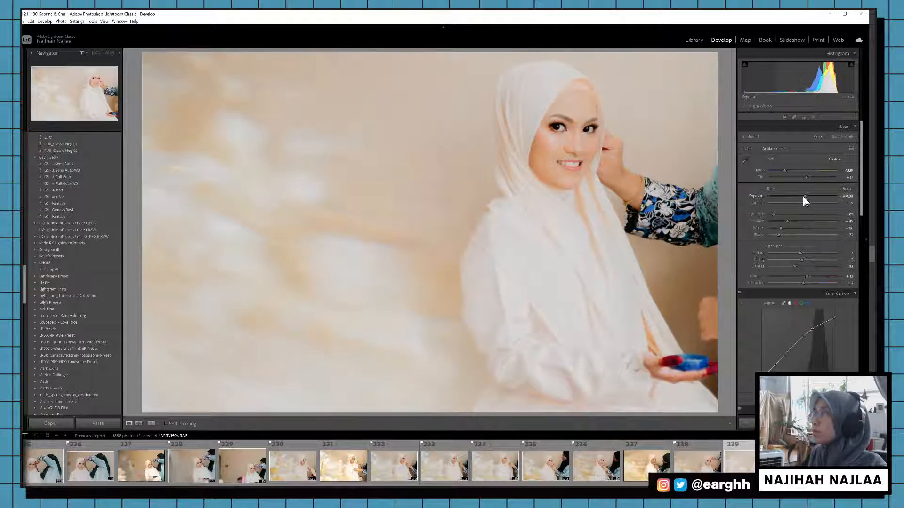
Step: Widen photo 239's crop to give the bride more room and flag the photo as a pick
{"action": "key", "text": "r"}
{"action": "left_click_drag", "start_coordinate": [681, 77], "coordinate": [685, 73]}
{"action": "key", "text": "Return"}
{"action": "key", "text": "p"}
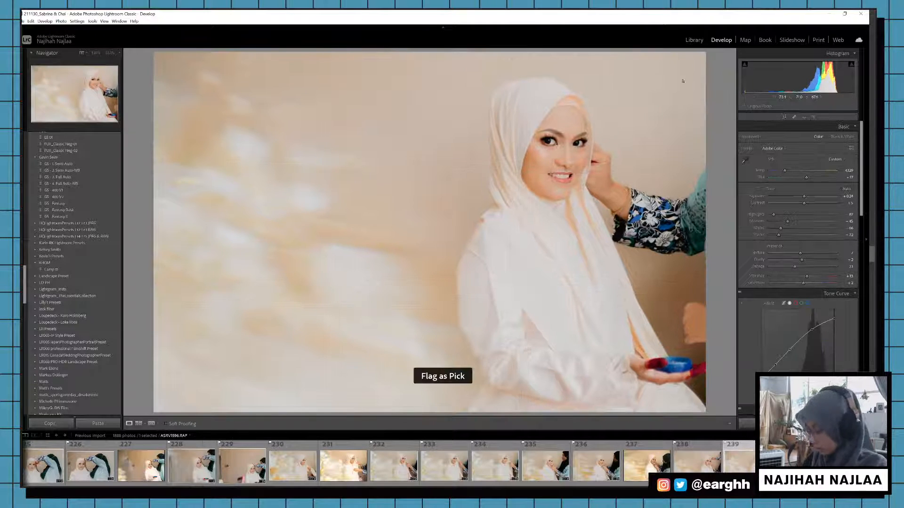
Step: Copy photo 239's develop settings onto photo 240, lower its exposure, and flag it as a pick
{"action": "key", "text": "ctrl+shift+c"}
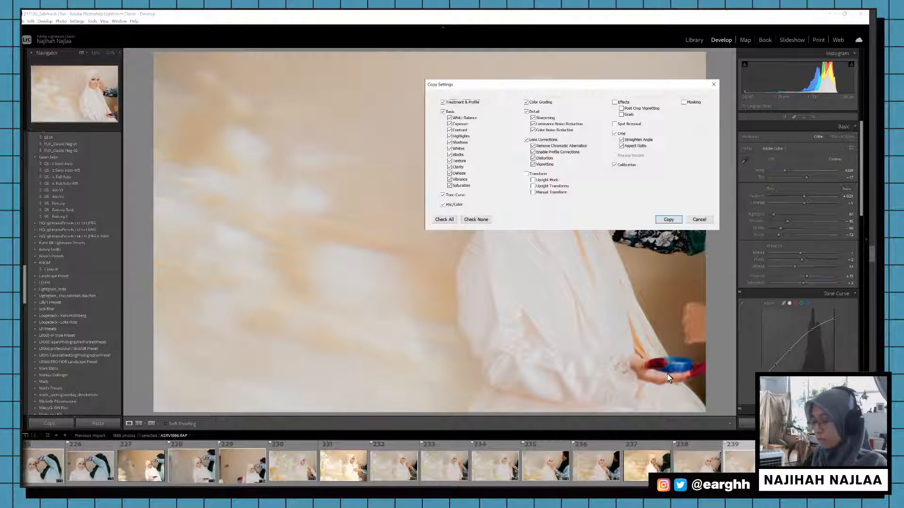
{"action": "key", "text": "Return"}
{"action": "key", "text": "p"}
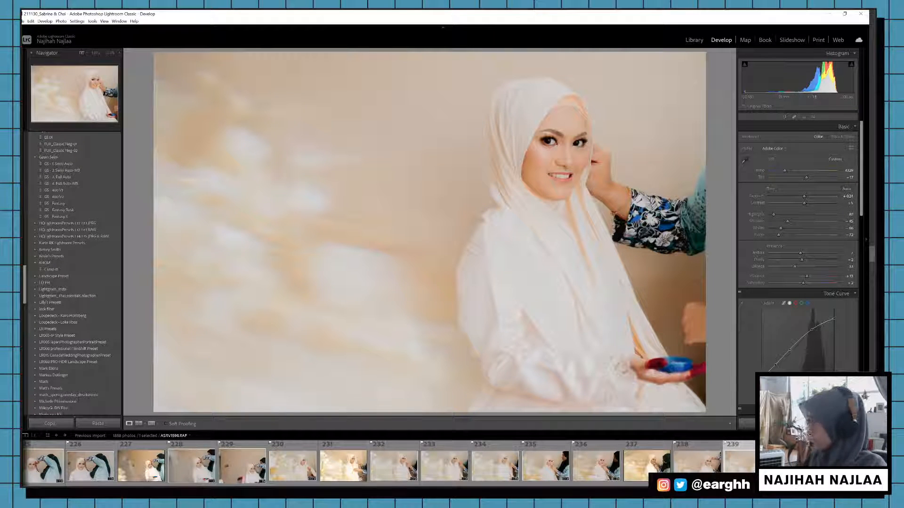
{"action": "key", "text": "Right"}
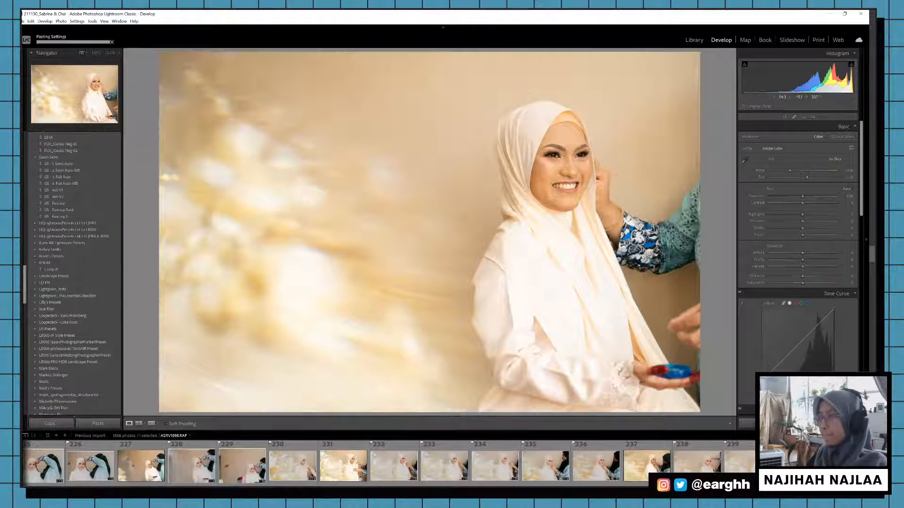
{"action": "key", "text": "p"}
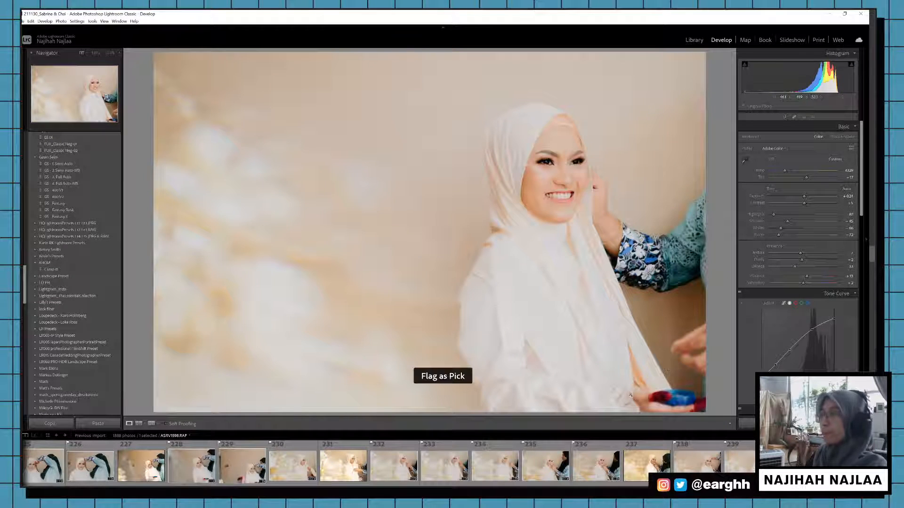
{"action": "key", "text": "Right"}
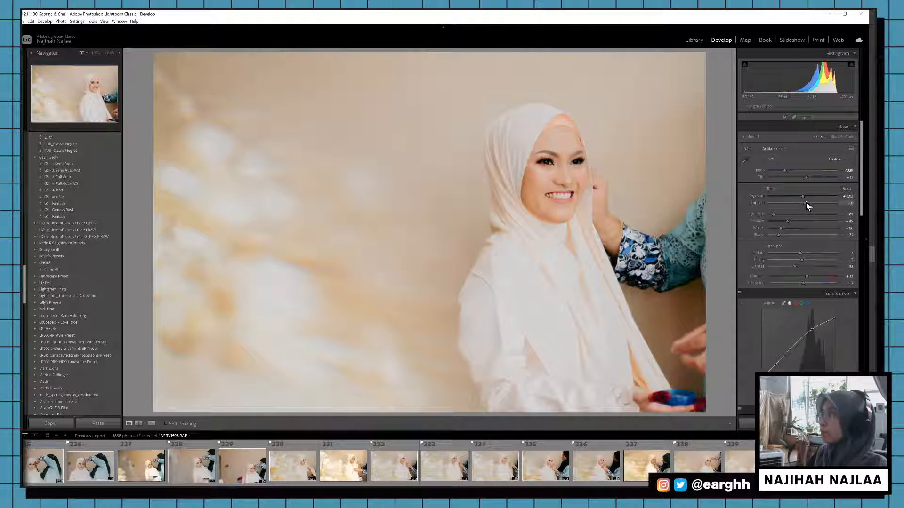
Step: Compare photo 240 with its unedited version and with photo 241, and copy photo 240's develop settings
{"action": "key", "text": "y"}
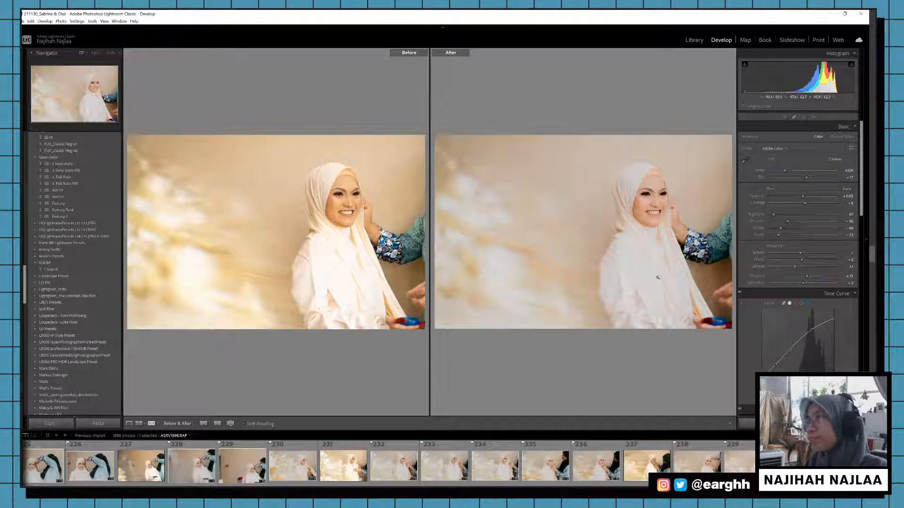
{"action": "scroll", "coordinate": [648, 459], "scroll_direction": "down", "scroll_amount": 7}
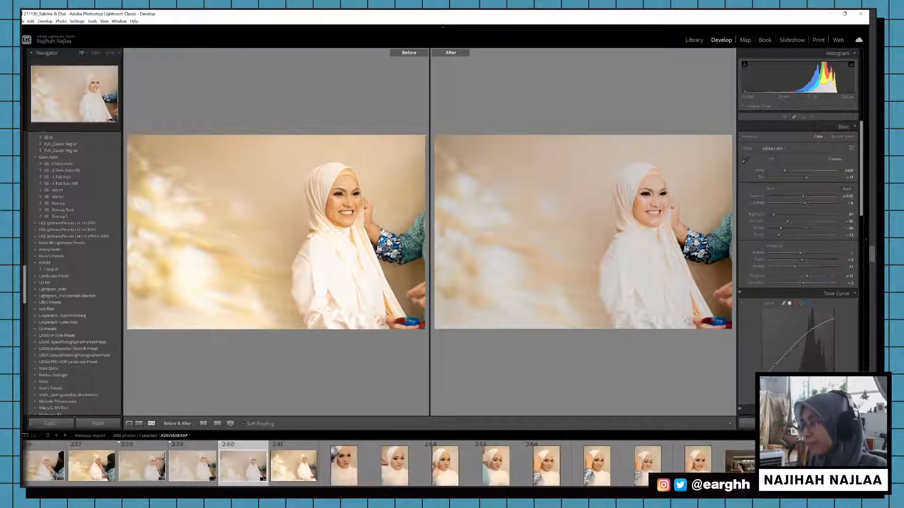
{"action": "left_click", "coordinate": [307, 473]}
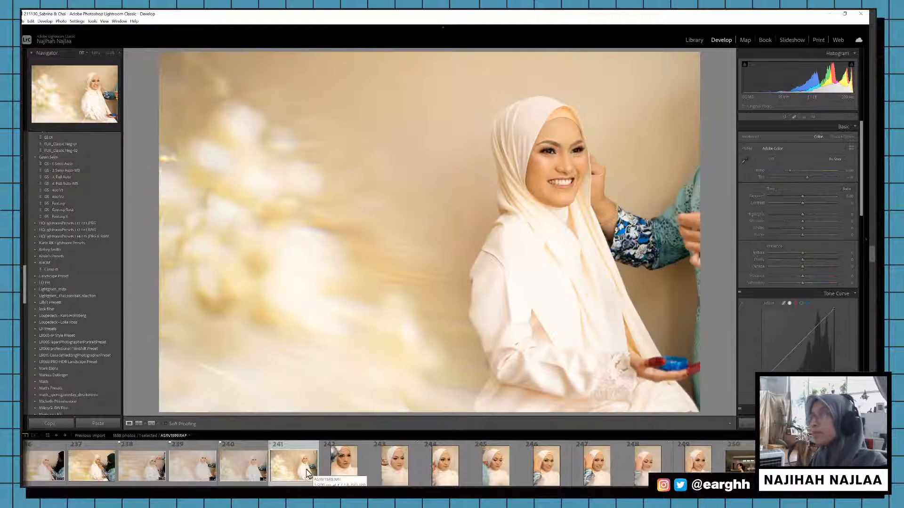
{"action": "key", "text": "Left"}
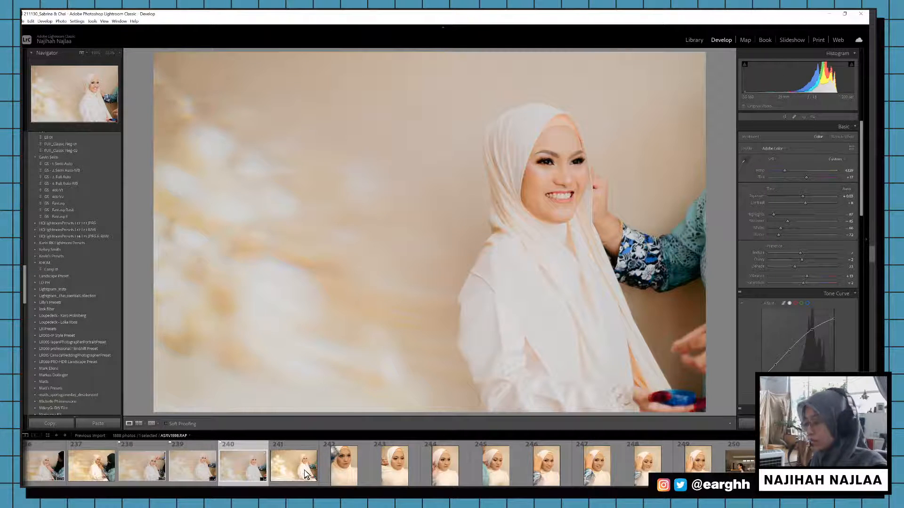
{"action": "key", "text": "p"}
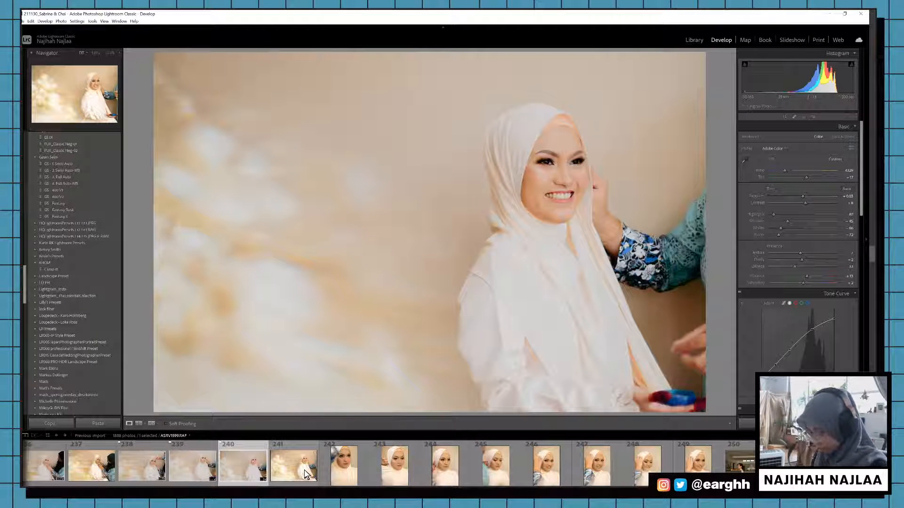
Step: Paste the copied develop settings onto photo 241 and flag it as a pick
{"action": "left_click", "coordinate": [304, 468]}
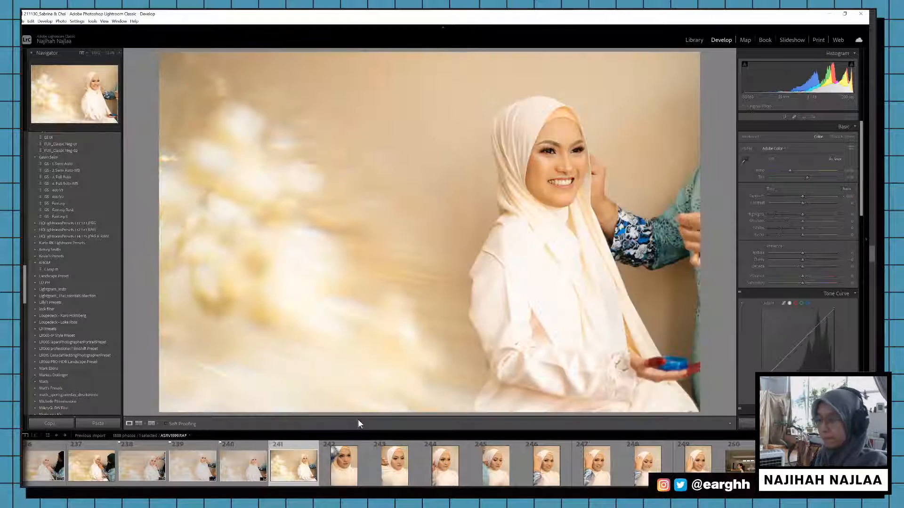
{"action": "key", "text": "ctrl+shift+v"}
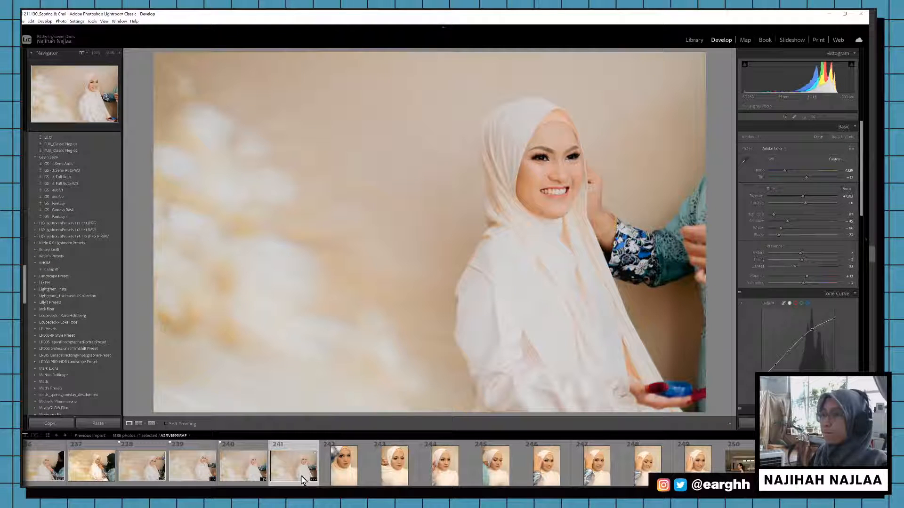
{"action": "key", "text": "p"}
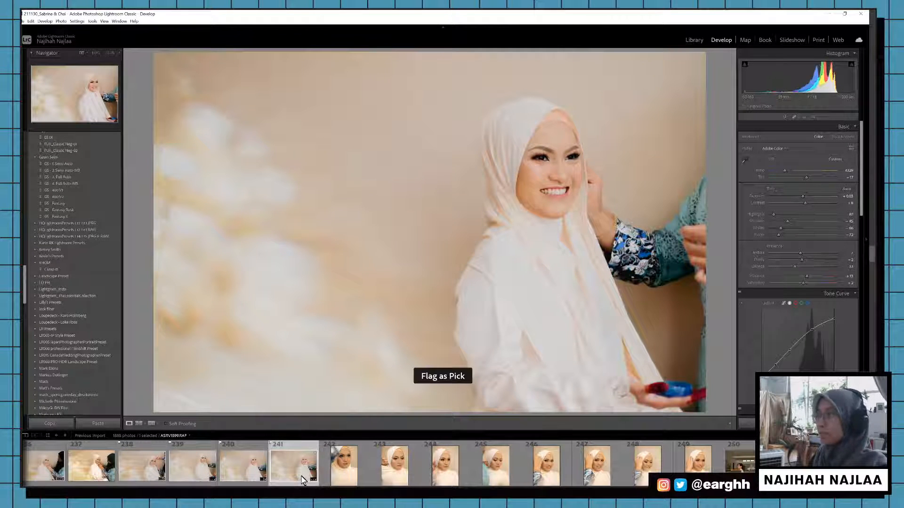
Step: Paste the copied develop settings onto close-up photo 242, raise its exposure, and lower its Texture to -40
{"action": "left_click", "coordinate": [343, 466]}
{"action": "key", "text": "ctrl+shift+v"}
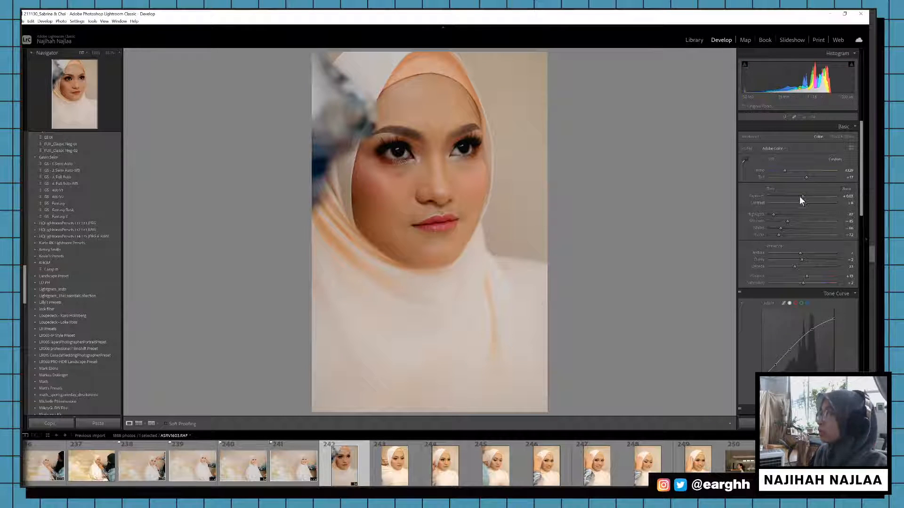
{"action": "left_click_drag", "start_coordinate": [801, 196], "coordinate": [804, 197]}
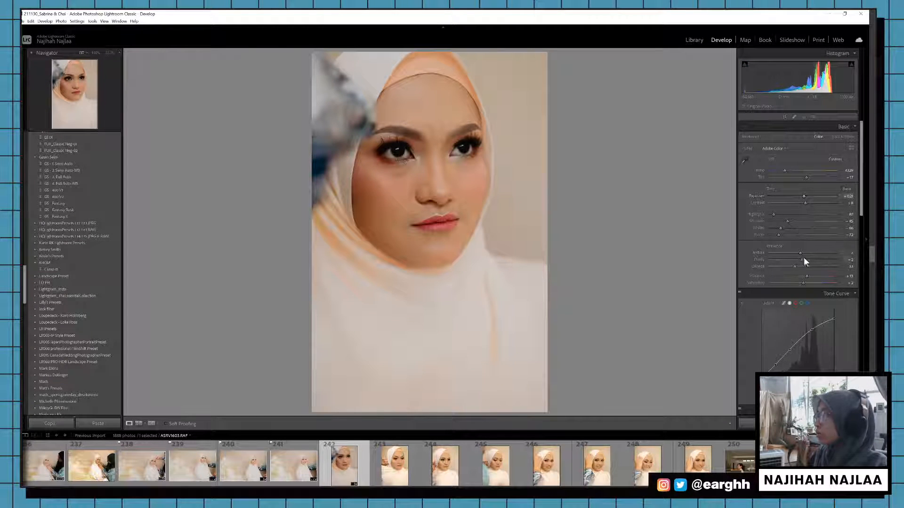
{"action": "left_click_drag", "start_coordinate": [800, 253], "coordinate": [789, 255]}
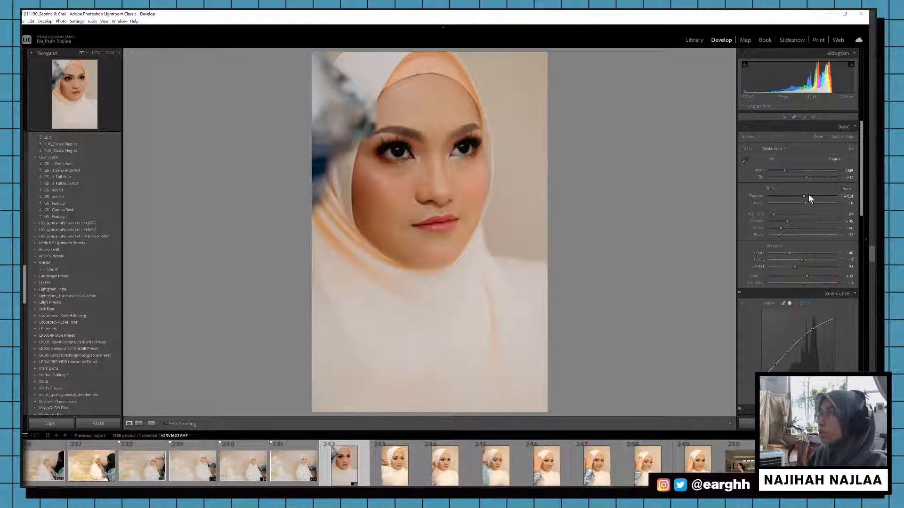
{"action": "left_click_drag", "start_coordinate": [809, 197], "coordinate": [806, 199]}
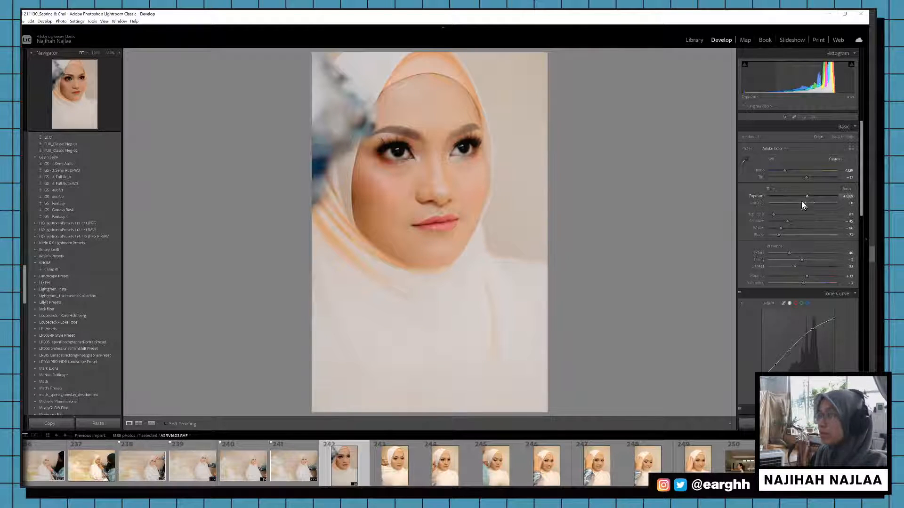
Step: Flag photo 242 as a pick, compare it before and after editing, and copy its develop settings
{"action": "key", "text": "p"}
{"action": "key", "text": "y"}
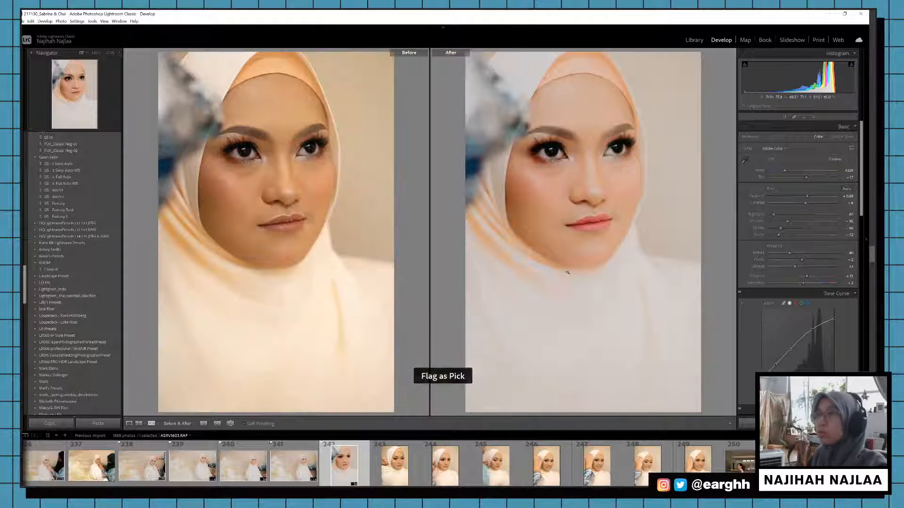
{"action": "key", "text": "y"}
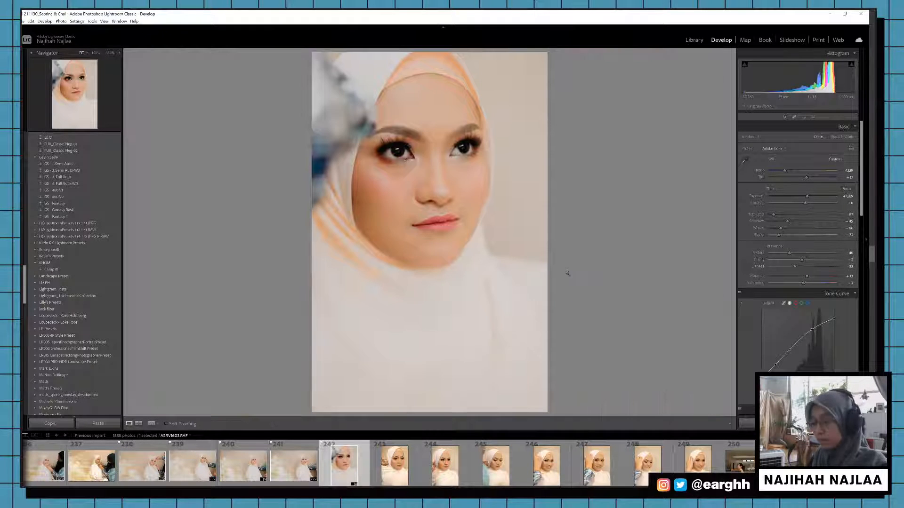
{"action": "key", "text": "ctrl+shift+c"}
{"action": "key", "text": "Return"}
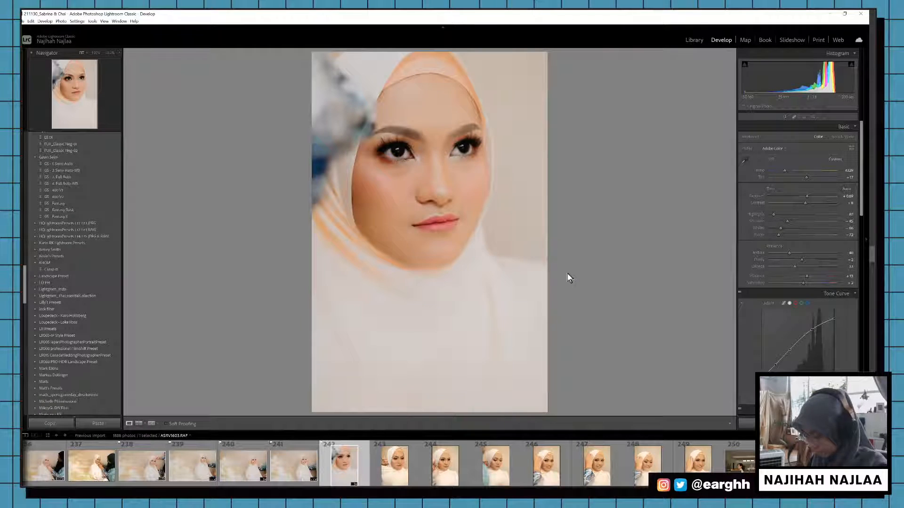
{"action": "key", "text": "p"}
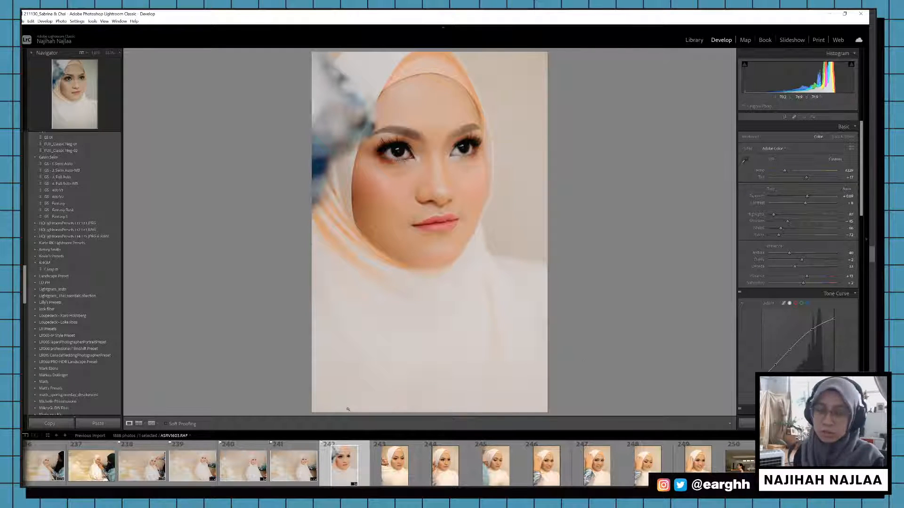
Step: Paste the copied develop settings onto photo 243, slightly lower its exposure and contrast, and flag it as a pick
{"action": "left_click", "coordinate": [385, 466]}
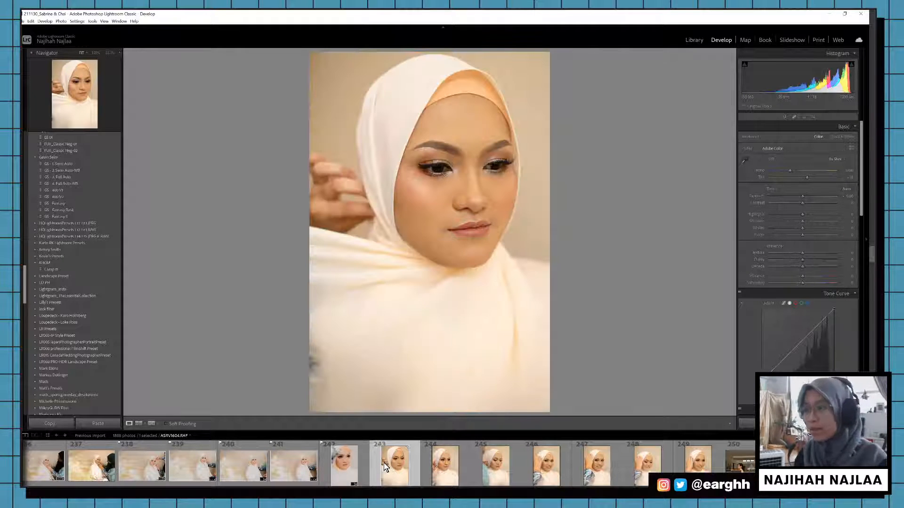
{"action": "key", "text": "ctrl+shift+v"}
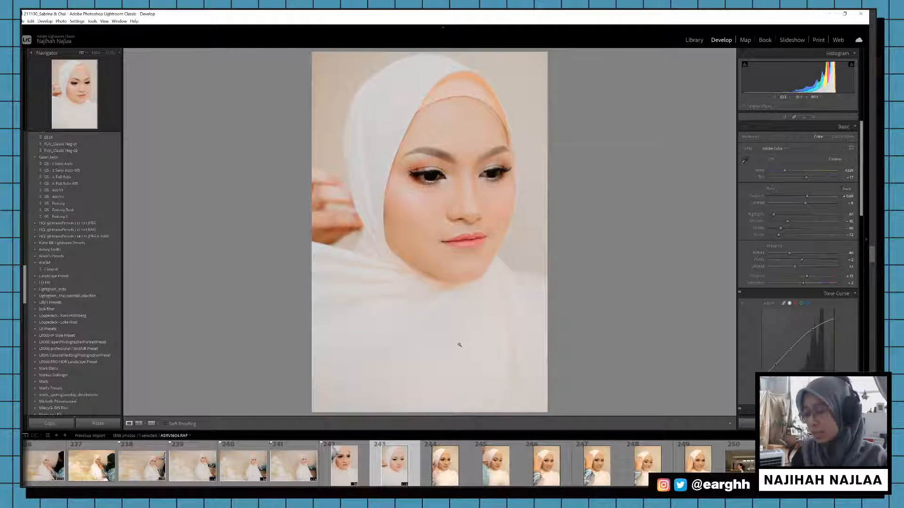
{"action": "key", "text": "r"}
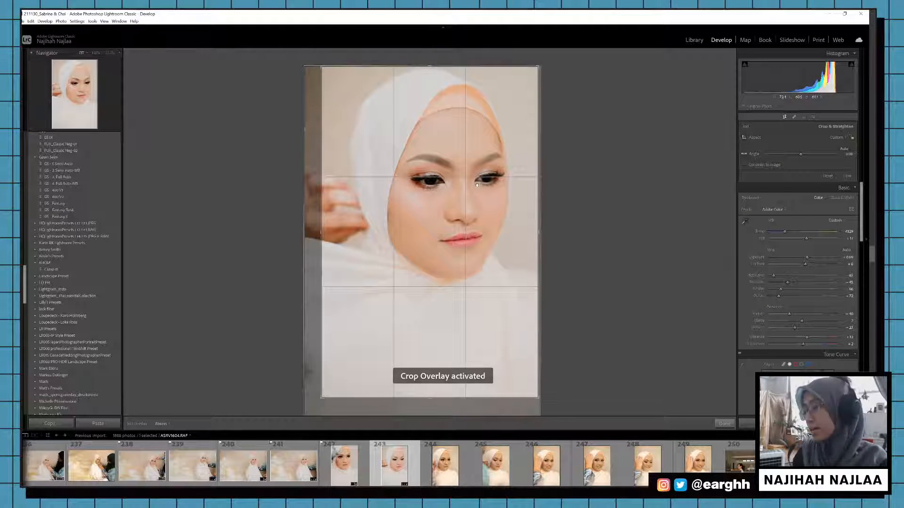
{"action": "key", "text": "d"}
{"action": "left_click_drag", "start_coordinate": [806, 196], "coordinate": [805, 196]}
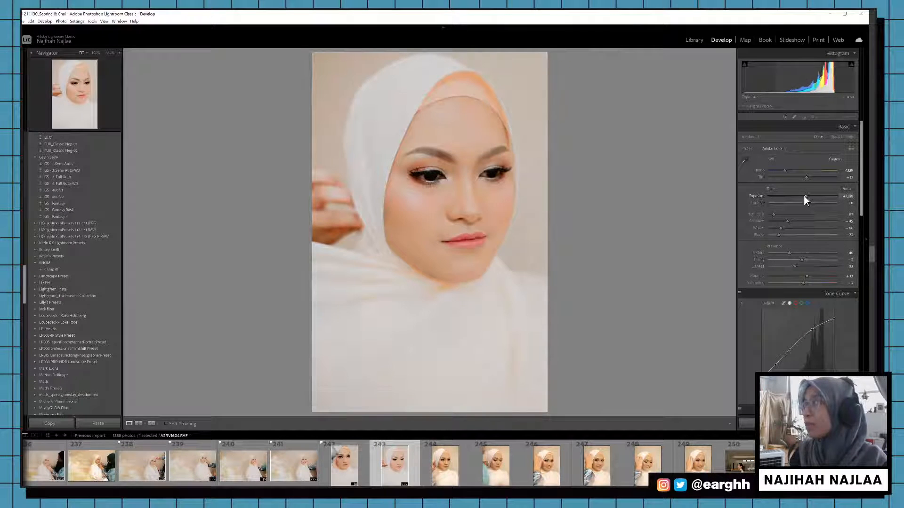
{"action": "left_click", "coordinate": [442, 470]}
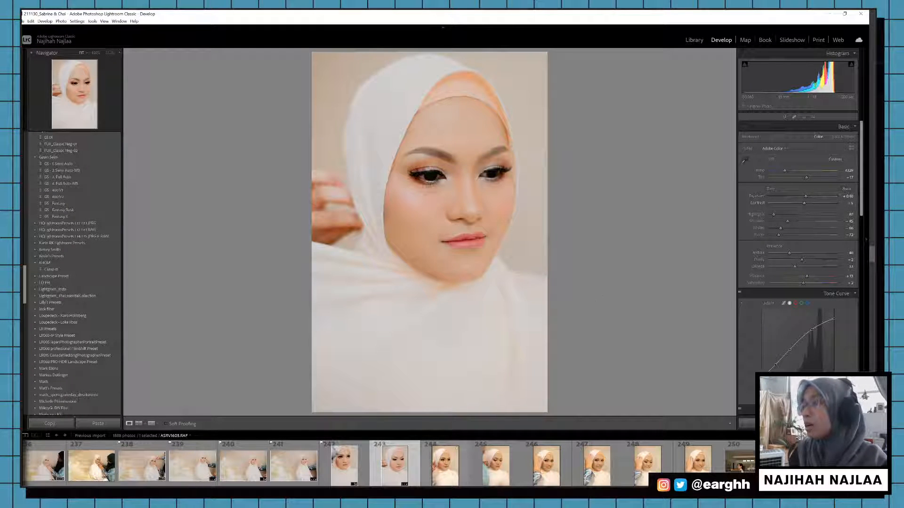
{"action": "key", "text": "p"}
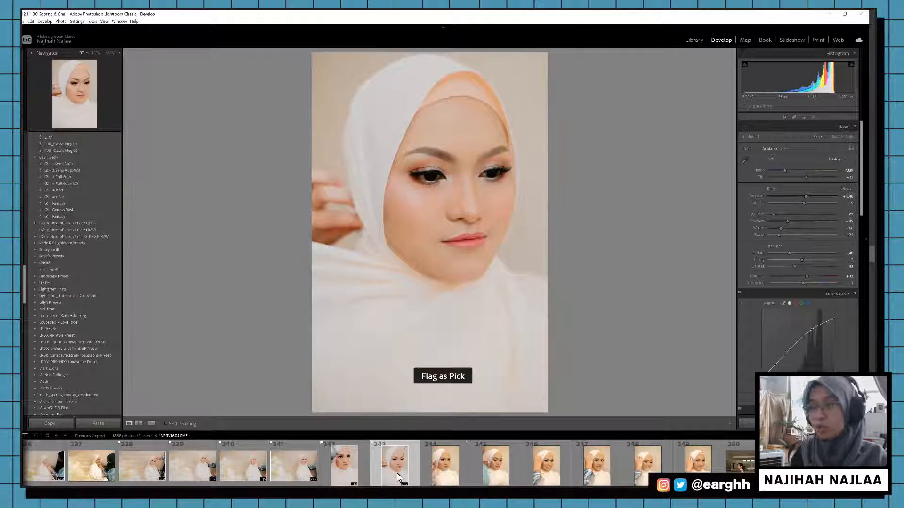
Step: Paste the copied develop settings onto photo 244, lower its exposure slightly, and flag it as a pick
{"action": "left_click", "coordinate": [452, 475]}
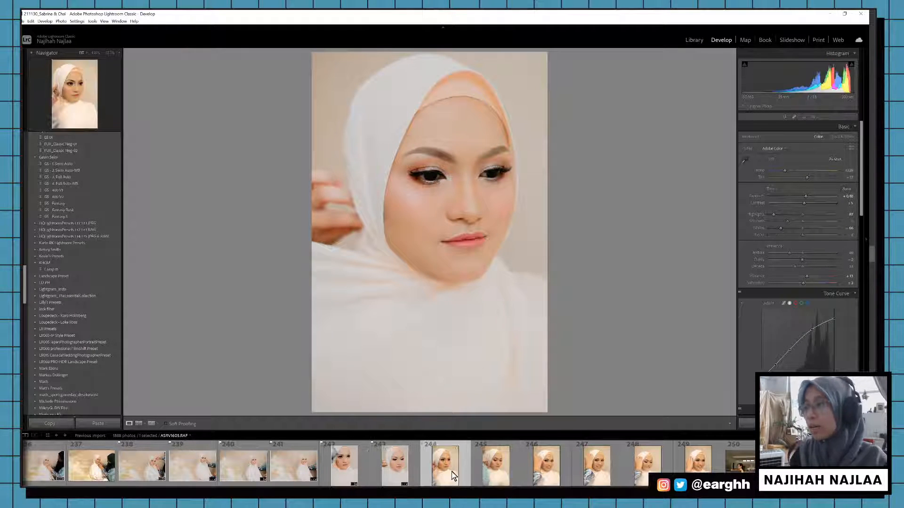
{"action": "key", "text": "ctrl+shift+v"}
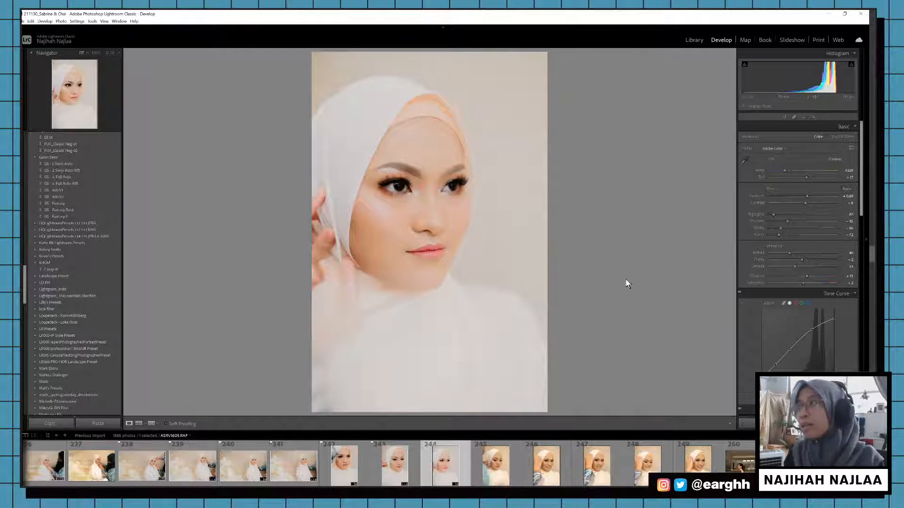
{"action": "left_click_drag", "start_coordinate": [806, 197], "coordinate": [805, 197]}
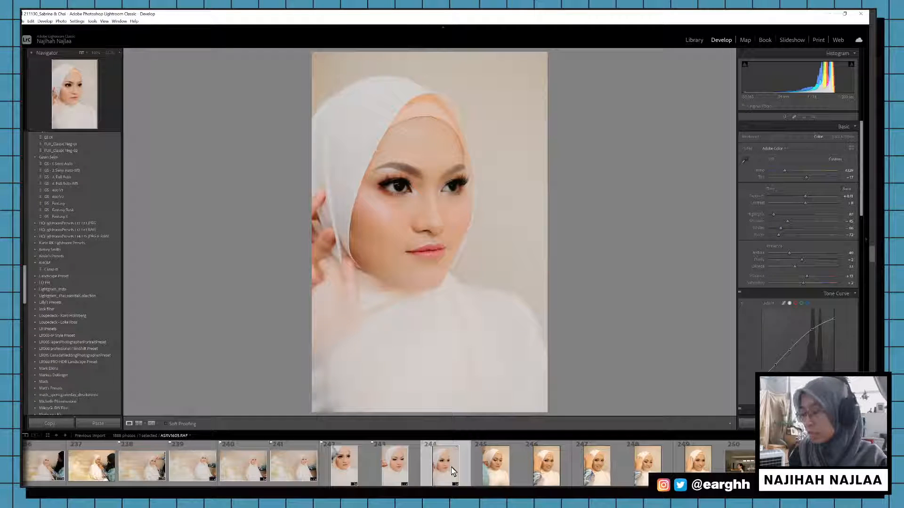
{"action": "key", "text": "p"}
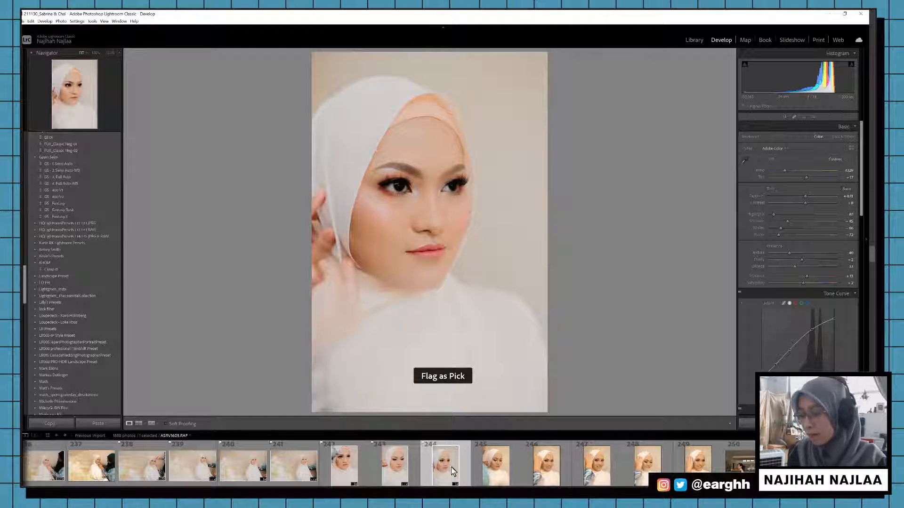
Step: Copy photo 244's develop settings, paste them onto photo 245, and flag photo 245 as a pick
{"action": "key", "text": "ctrl+shift+c"}
{"action": "key", "text": "Return"}
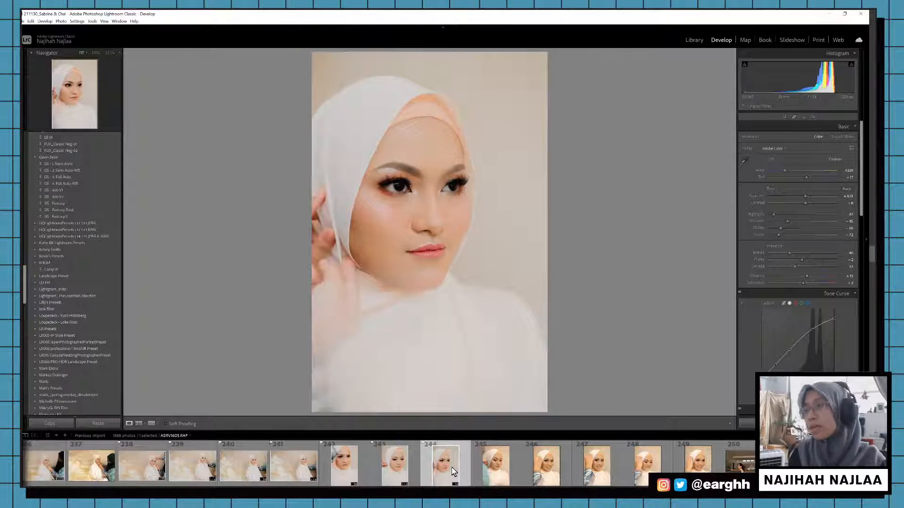
{"action": "left_click", "coordinate": [501, 484]}
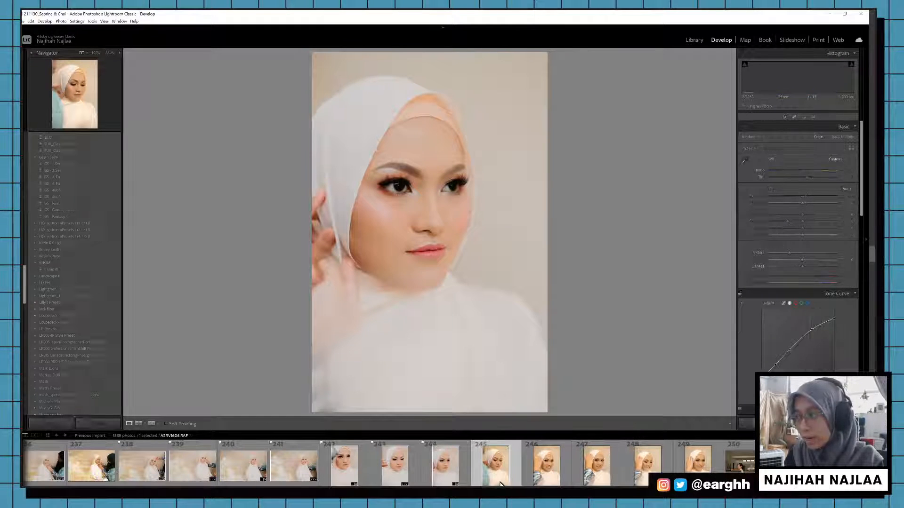
{"action": "key", "text": "ctrl+shift+v"}
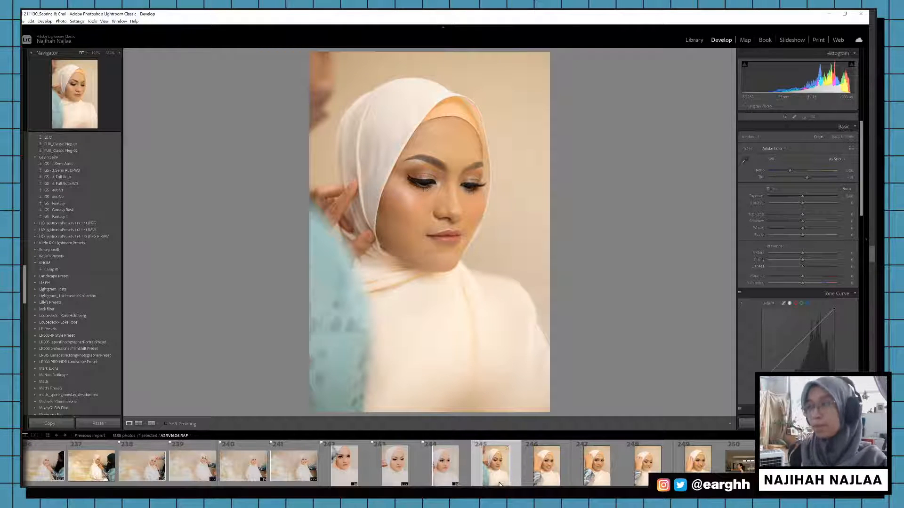
{"action": "key", "text": "p"}
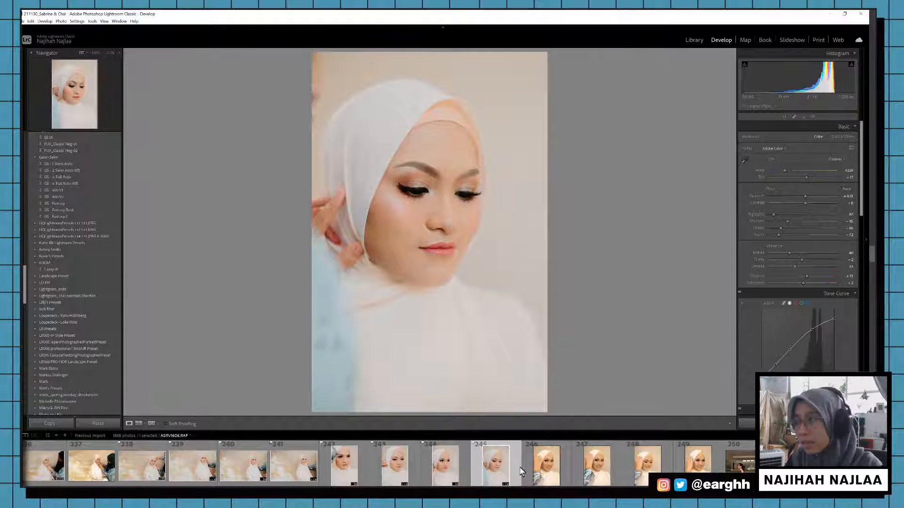
Step: Paste the copied develop settings onto photos 246 and 247 and flag both as picks
{"action": "left_click", "coordinate": [540, 465]}
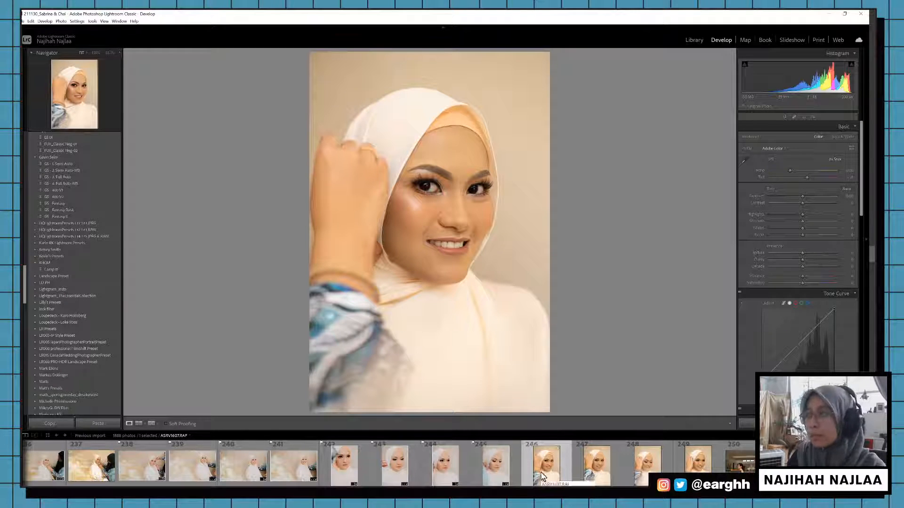
{"action": "key", "text": "ctrl+shift+v"}
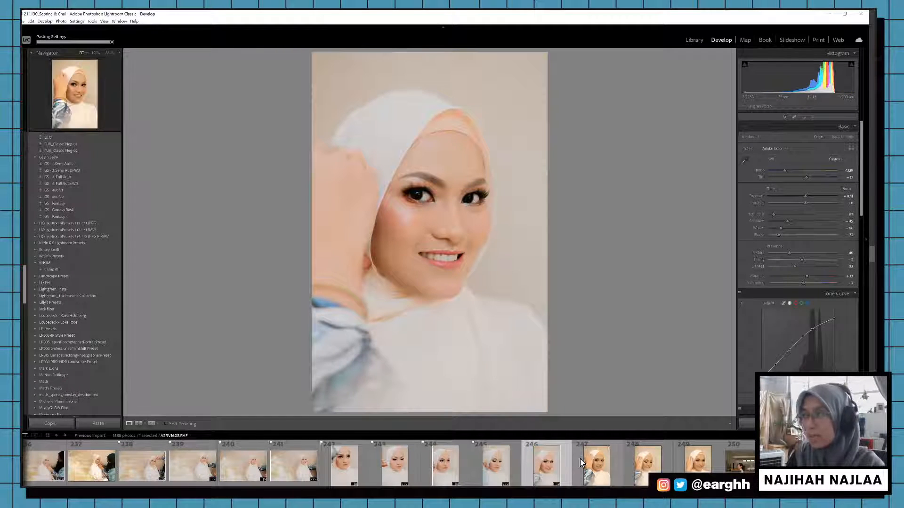
{"action": "key", "text": "p"}
{"action": "left_click", "coordinate": [598, 463]}
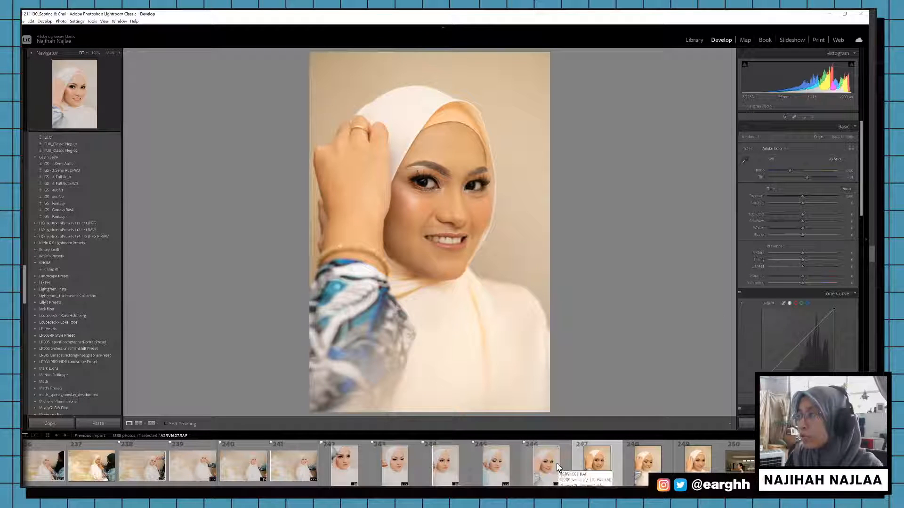
{"action": "scroll", "coordinate": [552, 466], "scroll_direction": "down", "scroll_amount": 5}
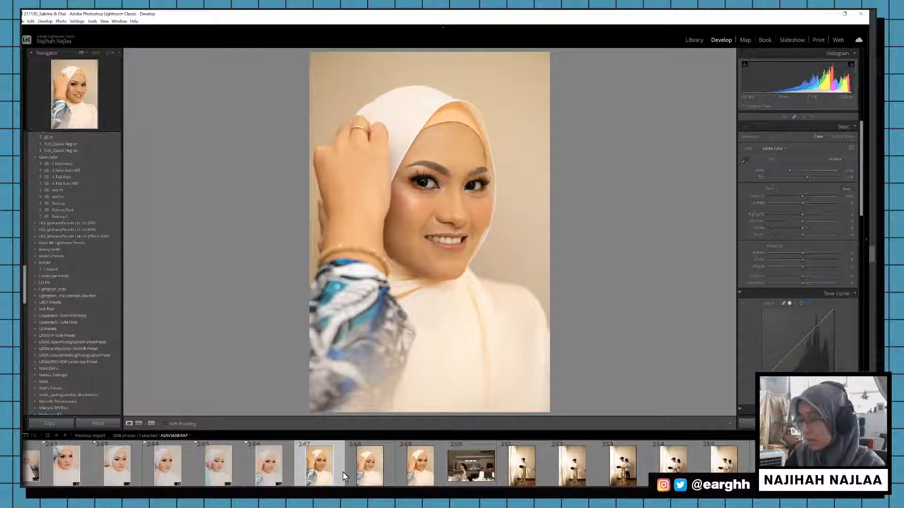
{"action": "key", "text": "ctrl+shift+v"}
{"action": "key", "text": "p"}
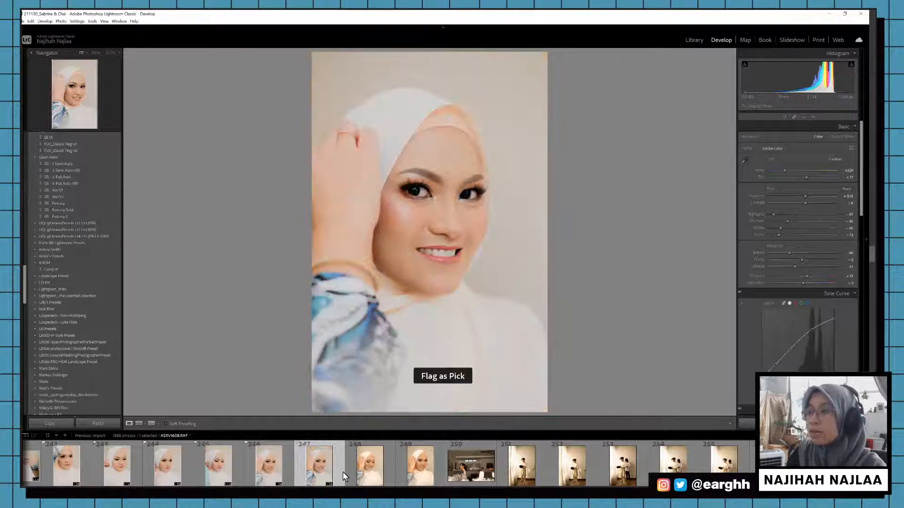
Step: Paste the copied develop settings onto photos 248 and 249 and flag both as picks
{"action": "left_click", "coordinate": [358, 469]}
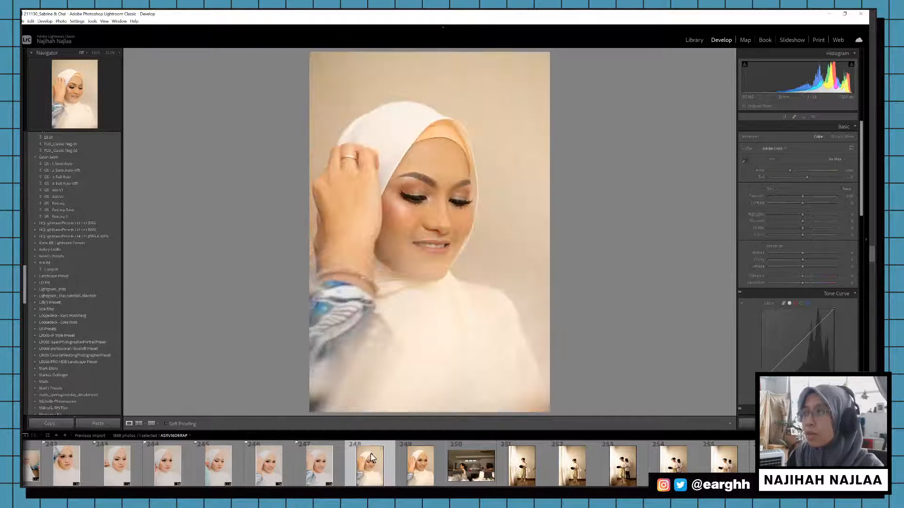
{"action": "left_click", "coordinate": [376, 473]}
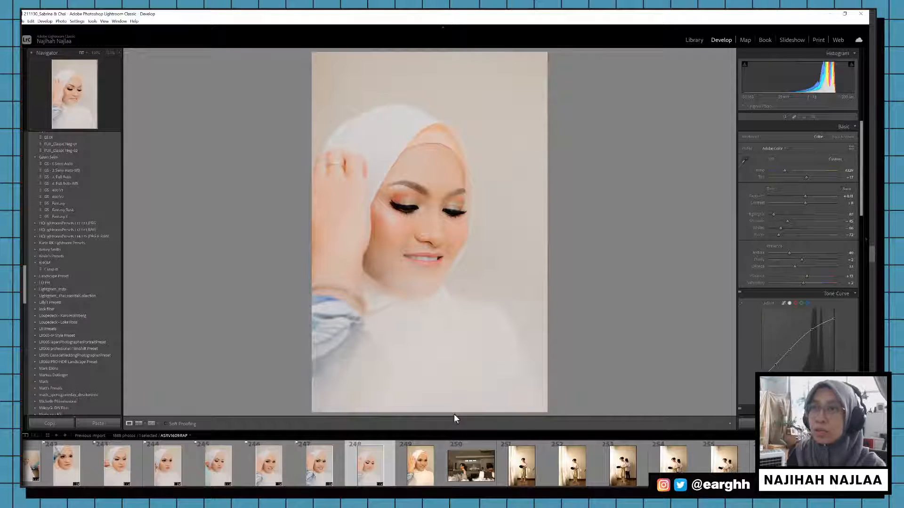
{"action": "left_click", "coordinate": [414, 468]}
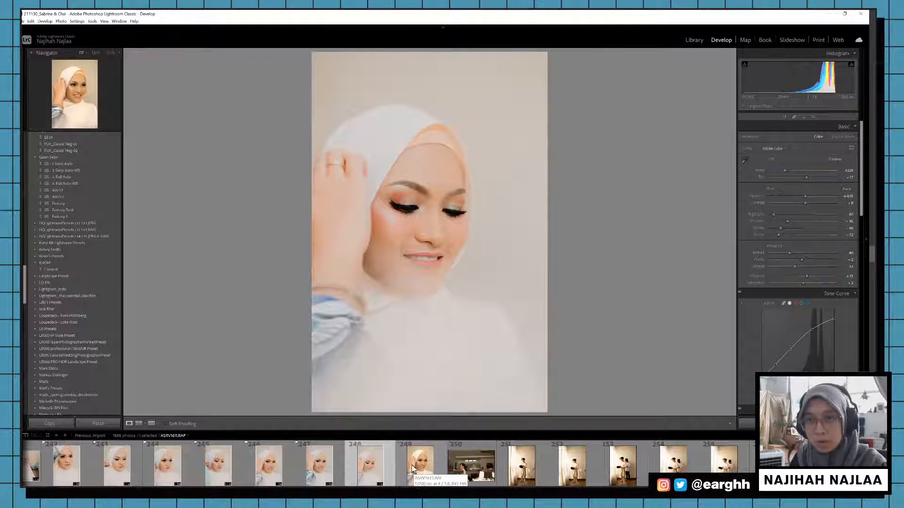
{"action": "left_click", "coordinate": [370, 475]}
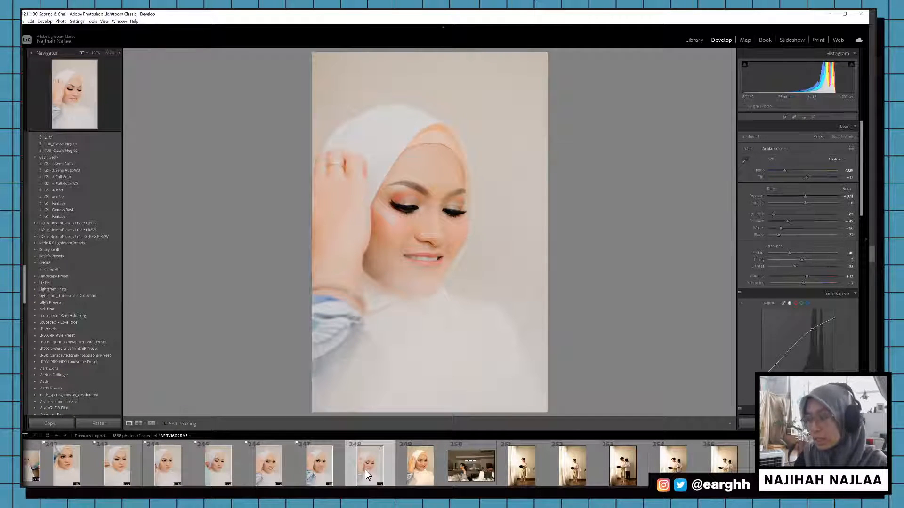
{"action": "key", "text": "p"}
{"action": "left_click", "coordinate": [405, 474]}
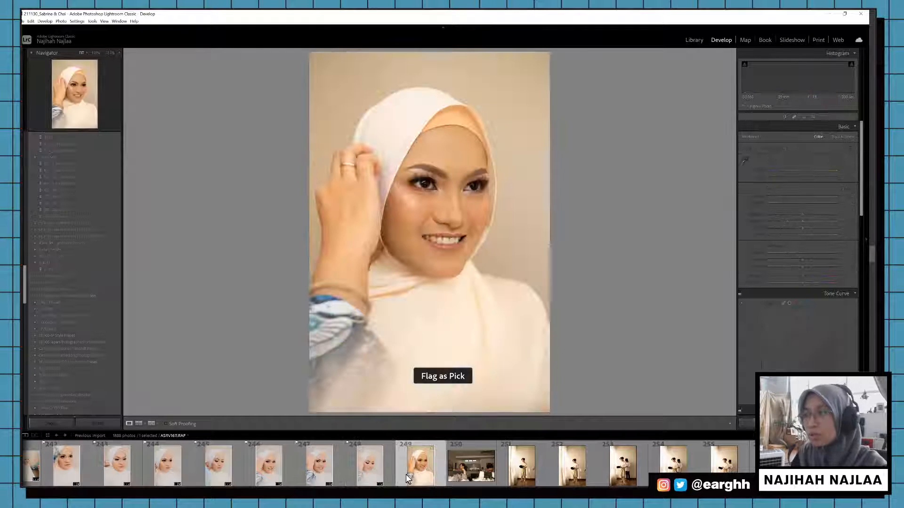
{"action": "key", "text": "ctrl+shift+v"}
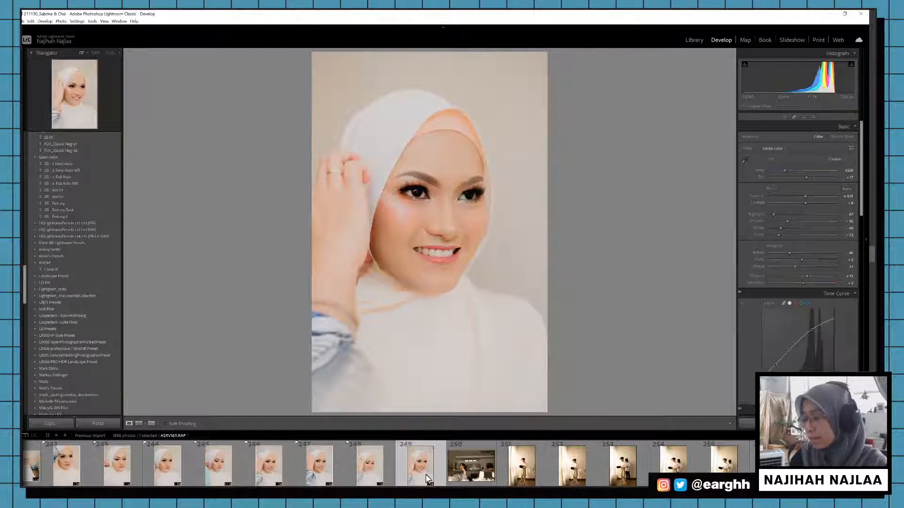
{"action": "key", "text": "p"}
Step: Paste the copied develop settings from the bridal portraits onto photo 251 of the standing groom
{"action": "left_click", "coordinate": [458, 463]}
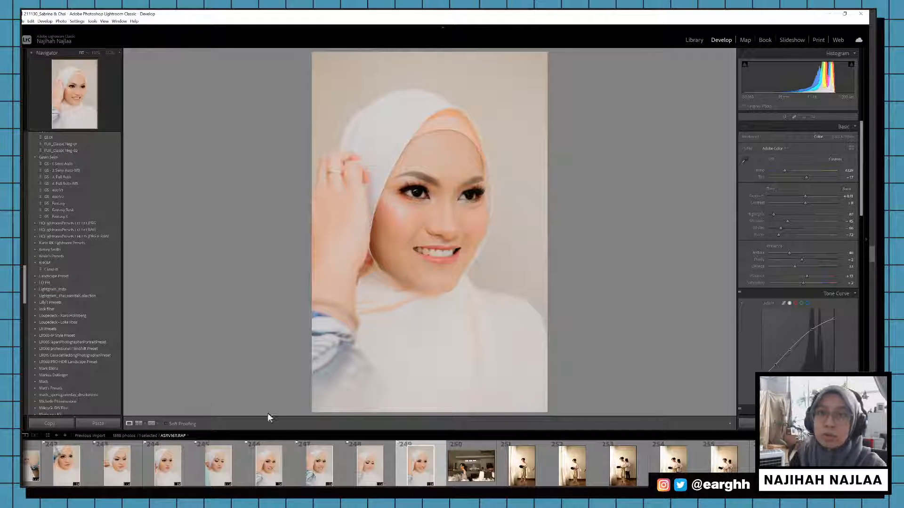
{"action": "left_click", "coordinate": [521, 468]}
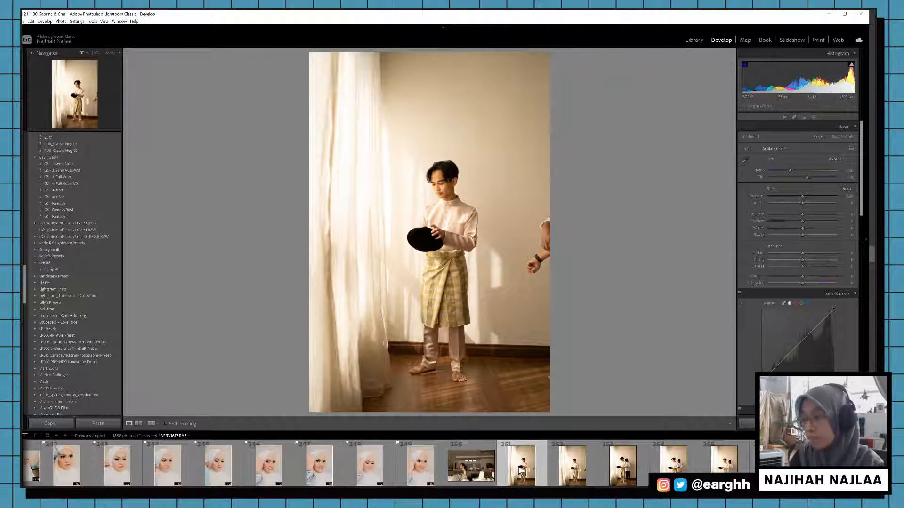
{"action": "key", "text": "ctrl+shift+c"}
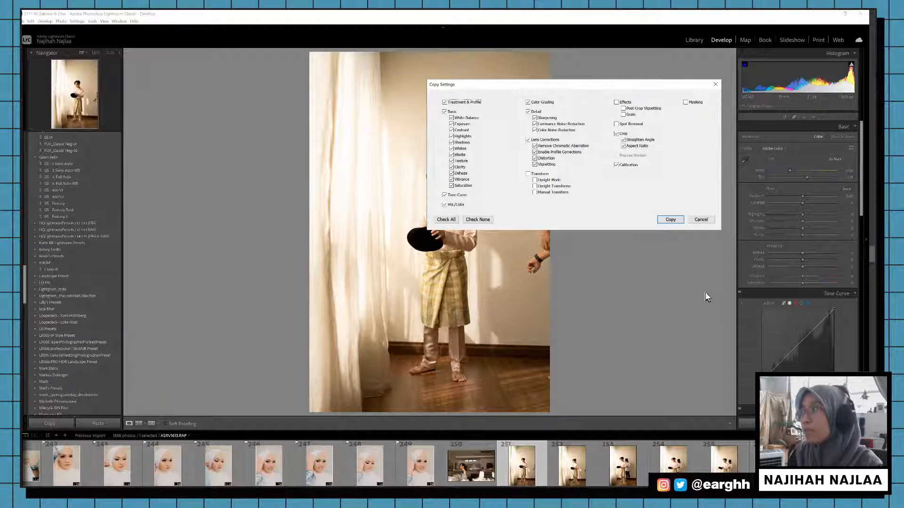
{"action": "left_click", "coordinate": [709, 220]}
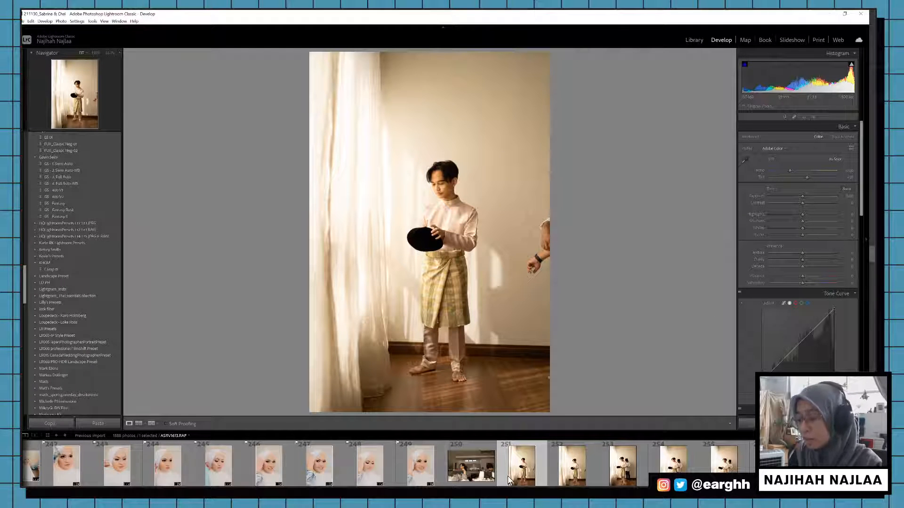
{"action": "key", "text": "ctrl+shift+v"}
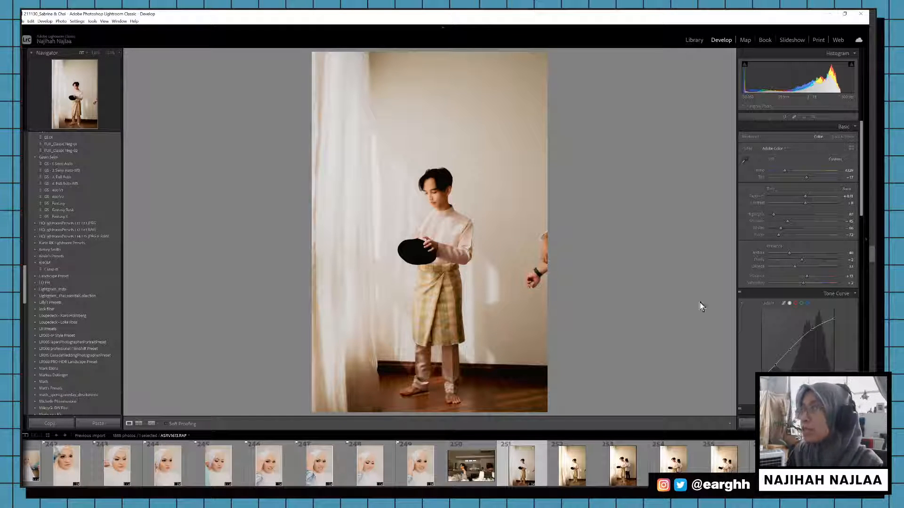
Step: Crop photo 251 tighter around the groom to exclude the other person's arm, and flag it as a pick
{"action": "key", "text": "r"}
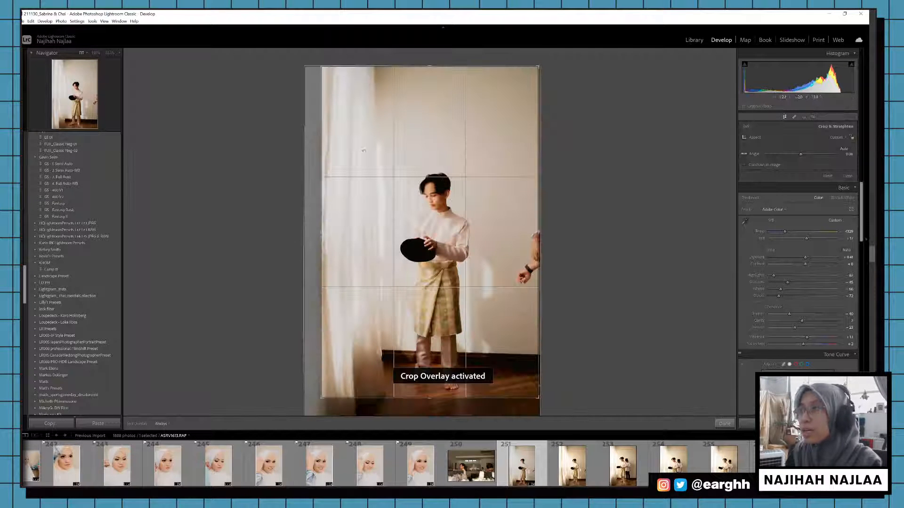
{"action": "left_click_drag", "start_coordinate": [322, 67], "coordinate": [328, 76]}
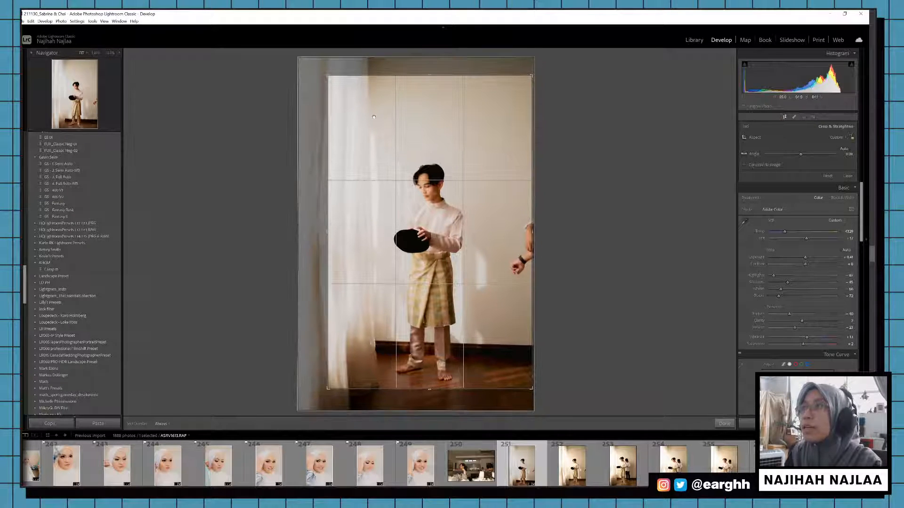
{"action": "left_click_drag", "start_coordinate": [373, 118], "coordinate": [376, 107]}
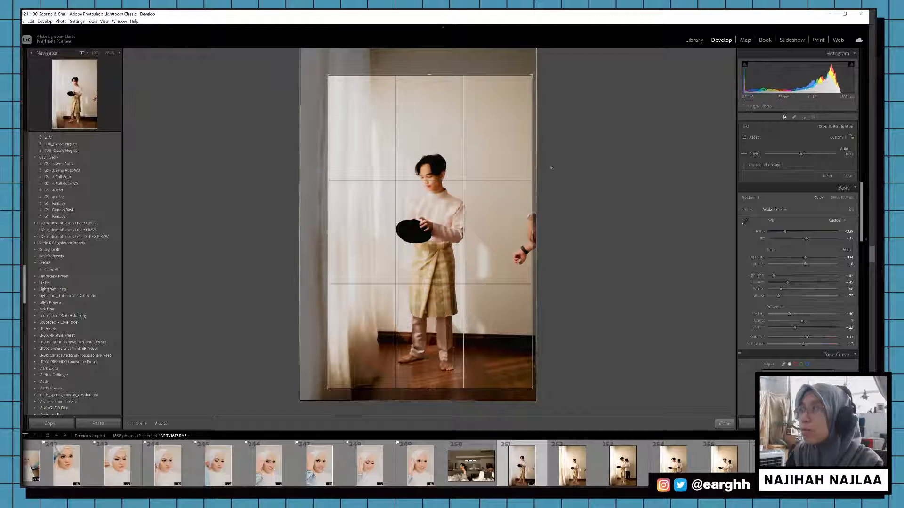
{"action": "left_click_drag", "start_coordinate": [529, 167], "coordinate": [518, 169]}
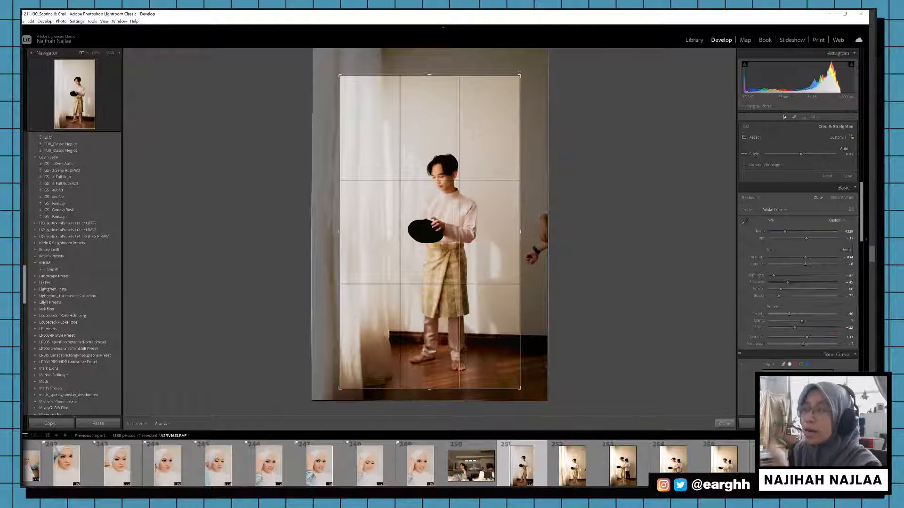
{"action": "left_click_drag", "start_coordinate": [340, 78], "coordinate": [343, 86]}
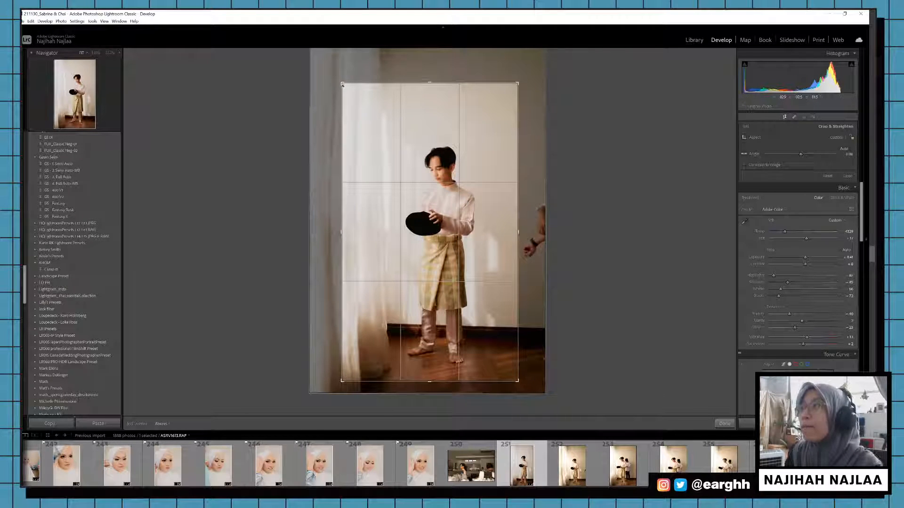
{"action": "key", "text": "Return"}
{"action": "key", "text": "p"}
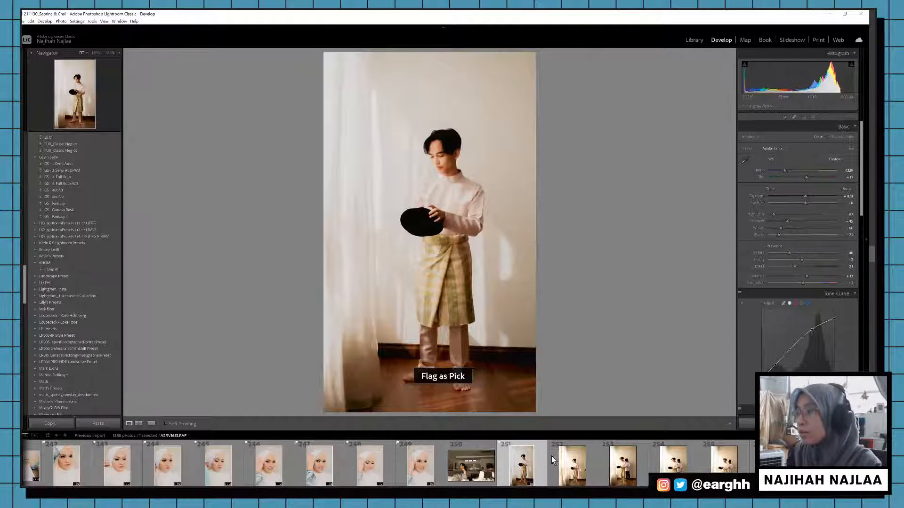
Step: Paste the copied develop settings onto photo 252, crop out the stray hand with a slight straightening, and flag it as a pick
{"action": "key", "text": "Right"}
{"action": "key", "text": "ctrl+shift+v"}
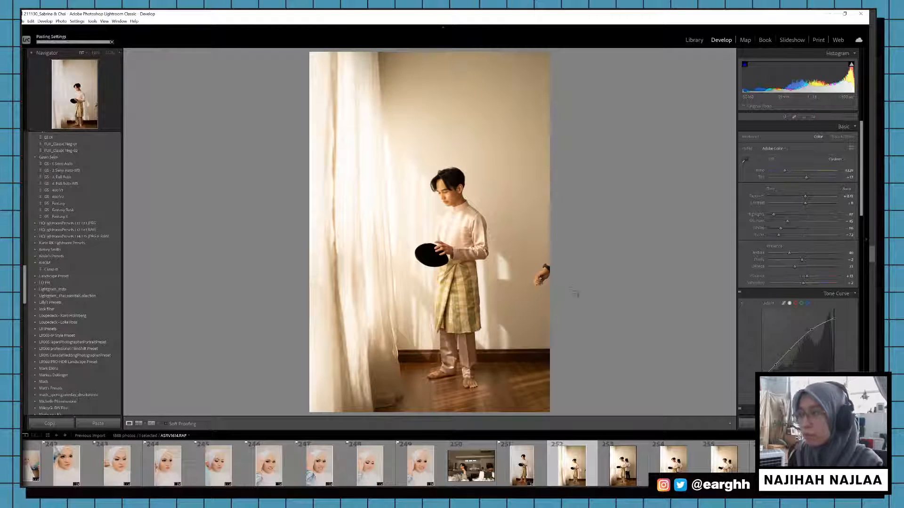
{"action": "key", "text": "r"}
{"action": "left_click_drag", "start_coordinate": [517, 287], "coordinate": [517, 270]}
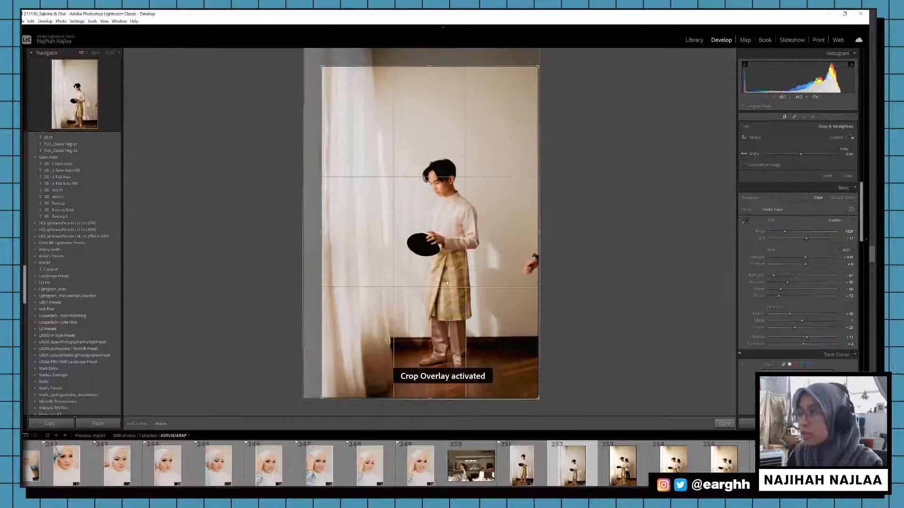
{"action": "left_click_drag", "start_coordinate": [539, 239], "coordinate": [529, 243]}
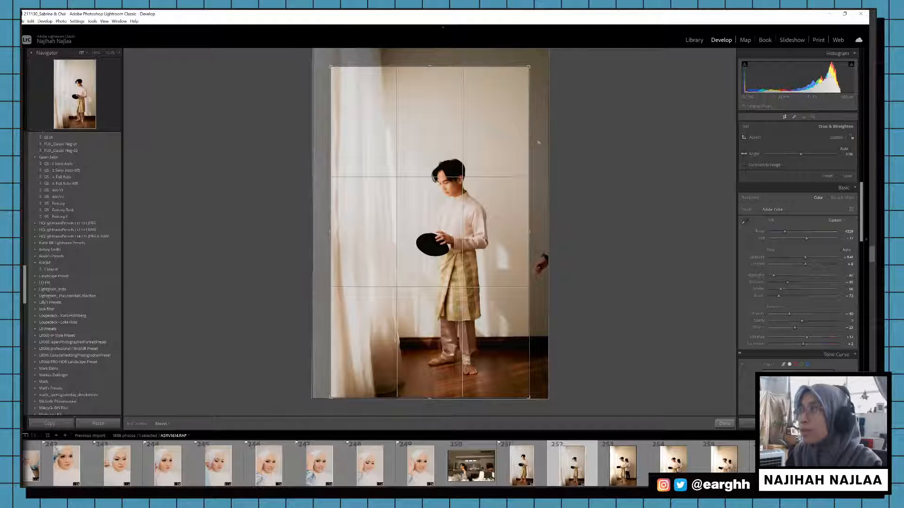
{"action": "left_click_drag", "start_coordinate": [539, 143], "coordinate": [538, 146]}
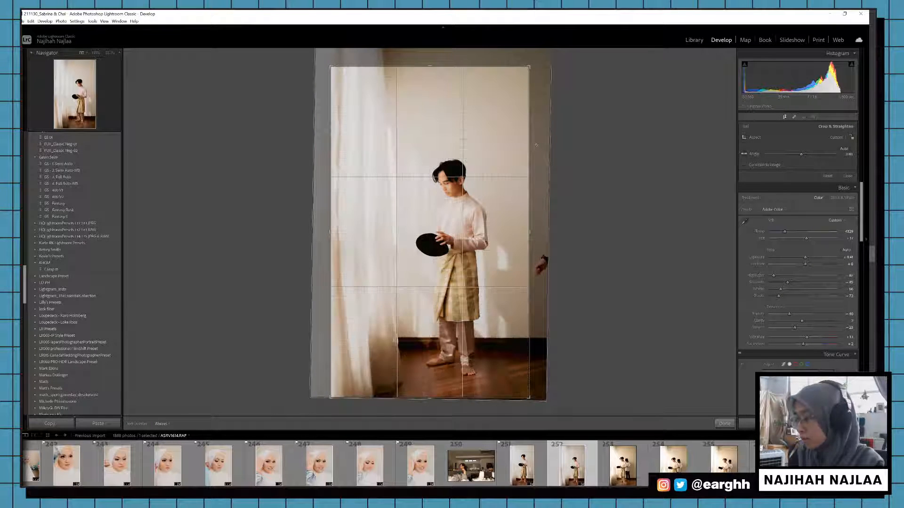
{"action": "key", "text": "Return"}
{"action": "key", "text": "p"}
Step: Paste the copied develop settings onto photo 253, slightly straighten its crop, and flag it as a pick
{"action": "left_click", "coordinate": [610, 467]}
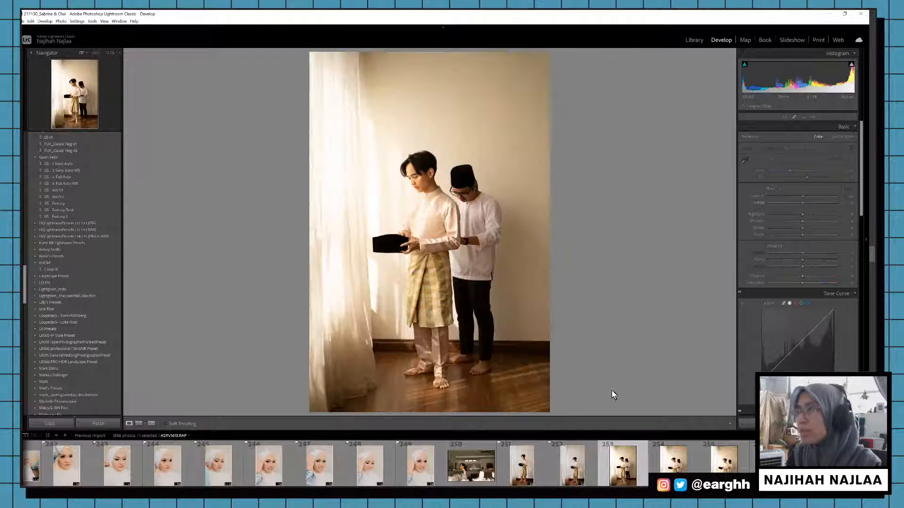
{"action": "key", "text": "ctrl+shift+v"}
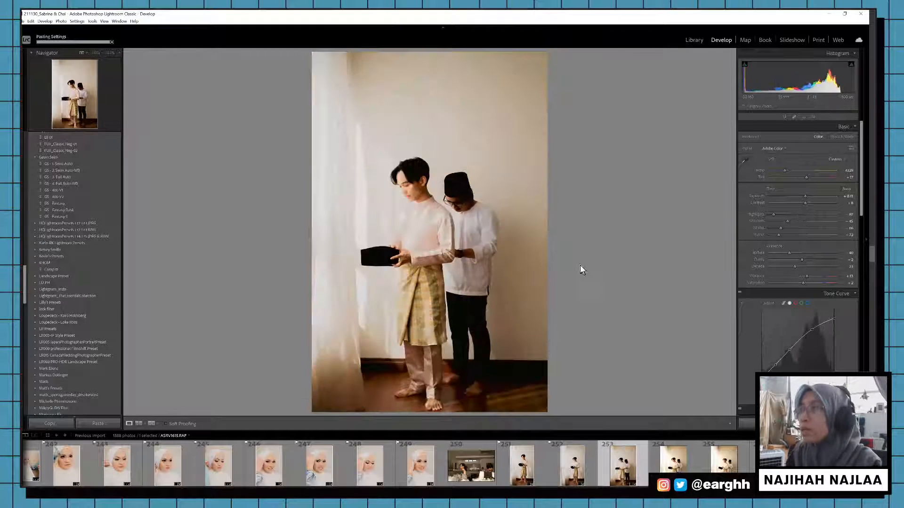
{"action": "key", "text": "r"}
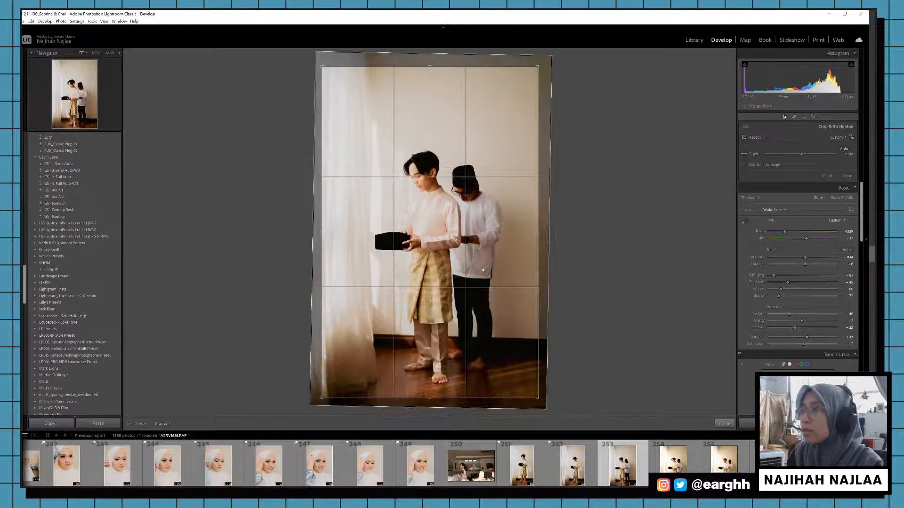
{"action": "key", "text": "Return"}
{"action": "key", "text": "p"}
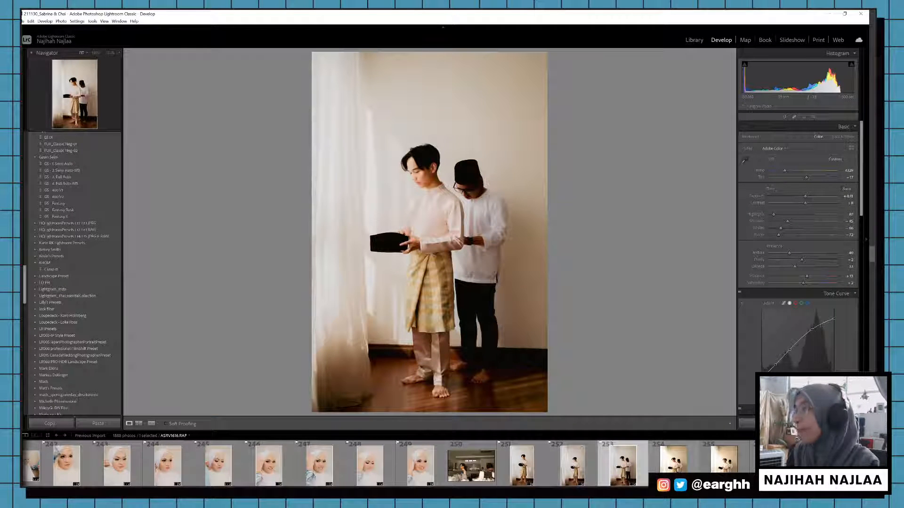
Step: Paste the copied develop settings onto photo 254 and compare it side by side before and after editing
{"action": "left_click", "coordinate": [662, 469]}
{"action": "key", "text": "ctrl+shift+v"}
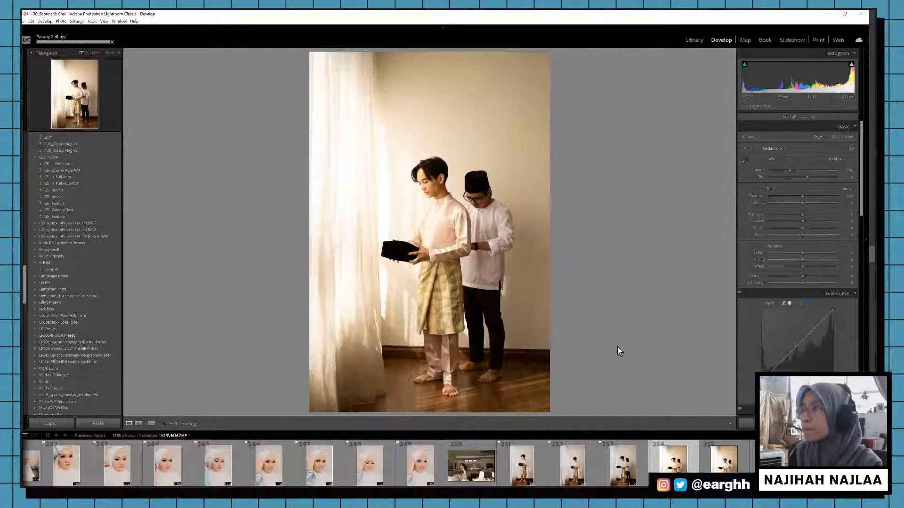
{"action": "key", "text": "y"}
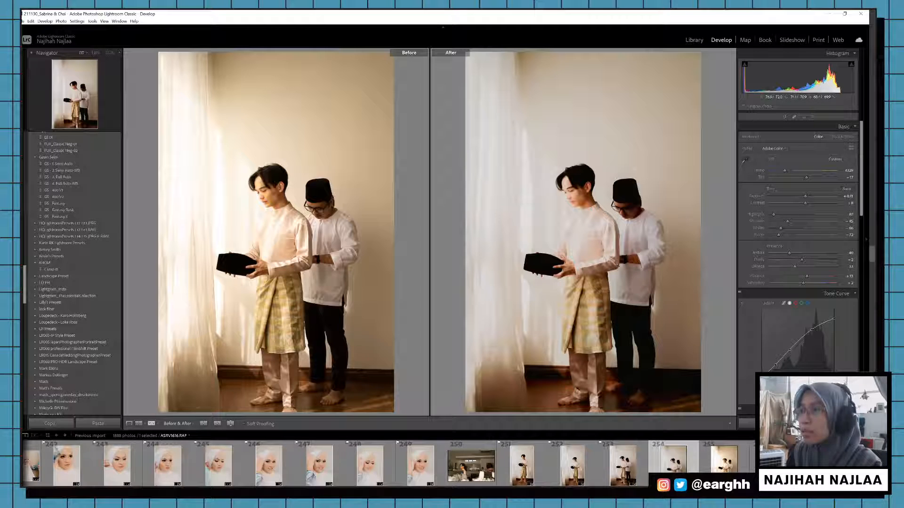
Step: Review photo 254's colour sliders and set texture to -21, shadows to -54 and contrast to +16
{"action": "left_click", "coordinate": [873, 172]}
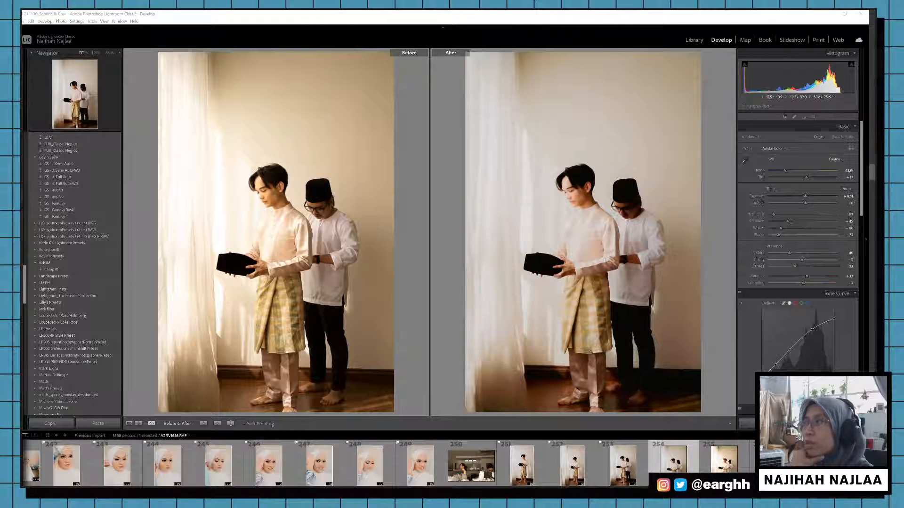
{"action": "scroll", "coordinate": [777, 272], "scroll_direction": "down", "scroll_amount": 5}
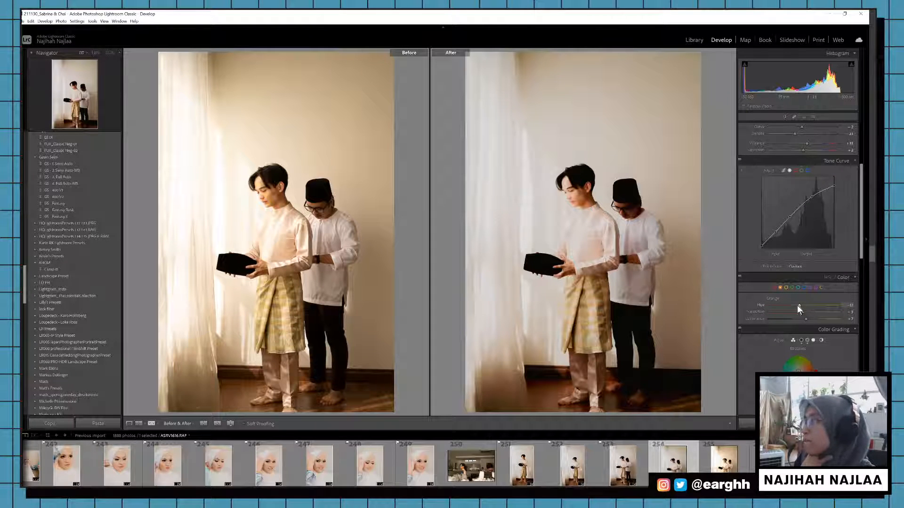
{"action": "left_click", "coordinate": [774, 287]}
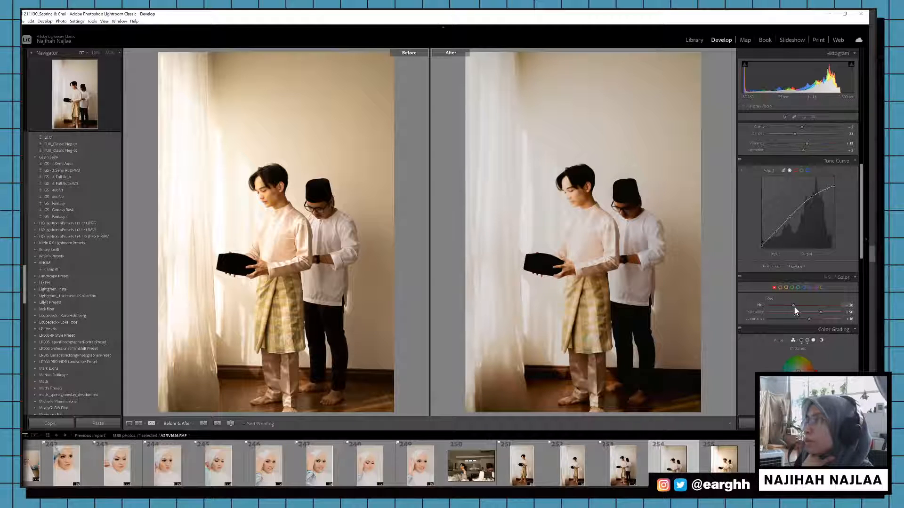
{"action": "scroll", "coordinate": [753, 282], "scroll_direction": "up", "scroll_amount": 5}
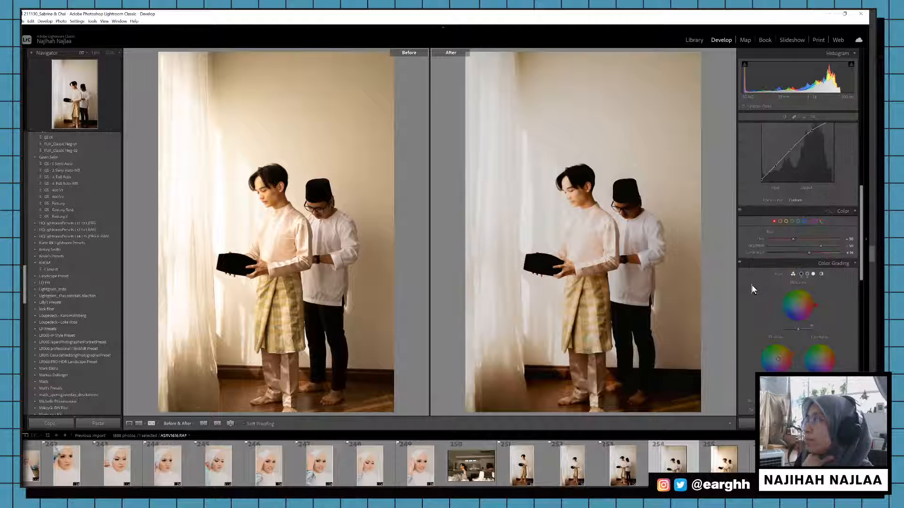
{"action": "left_click_drag", "start_coordinate": [790, 253], "coordinate": [797, 252]}
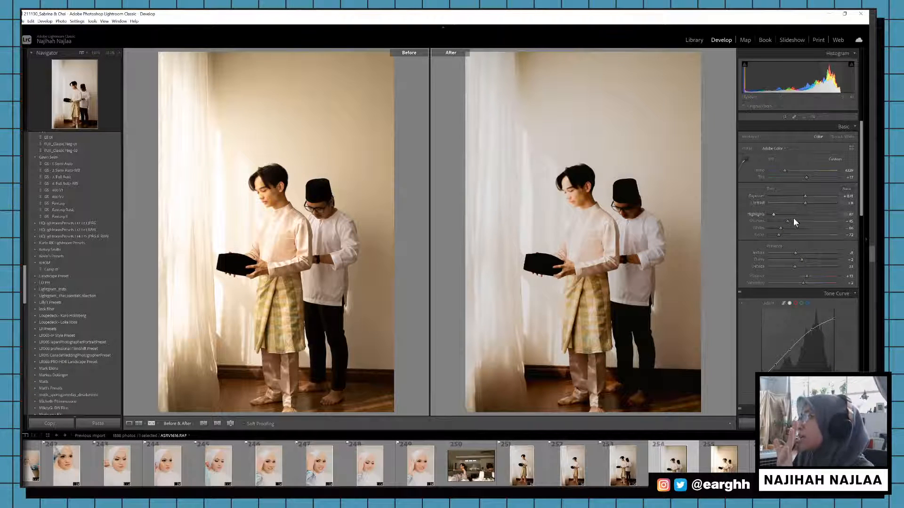
{"action": "left_click_drag", "start_coordinate": [789, 221], "coordinate": [806, 203]}
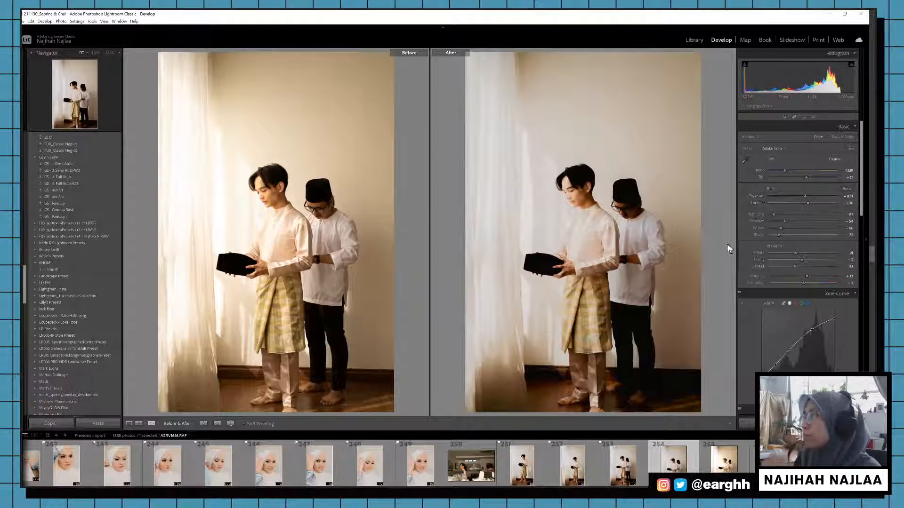
Step: Reposition photo 254's crop slightly lower to include more of the floor below the feet
{"action": "key", "text": "t"}
{"action": "key", "text": "r"}
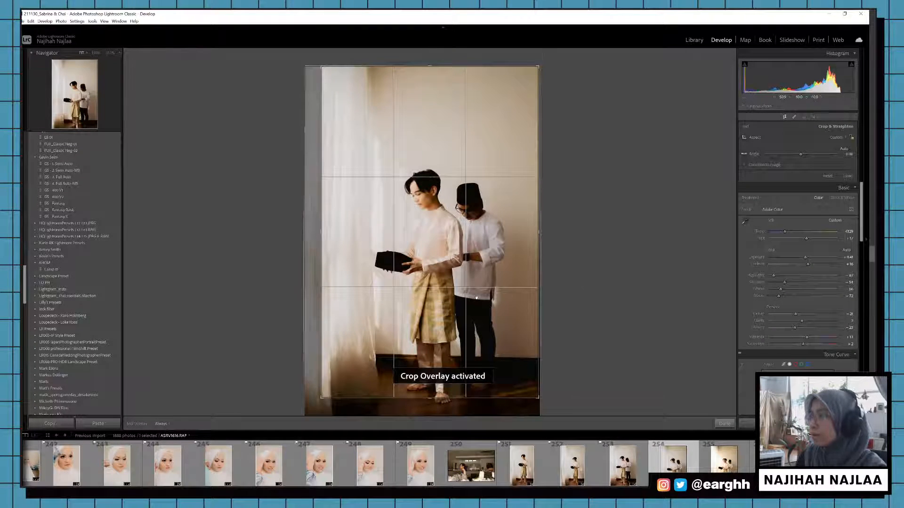
{"action": "left_click_drag", "start_coordinate": [476, 295], "coordinate": [478, 273]}
{"action": "key", "text": "Return"}
Step: Flag photo 254 as a pick, copy its develop settings, and paste them onto photos 251 to 254
{"action": "key", "text": "ctrl+shift+c"}
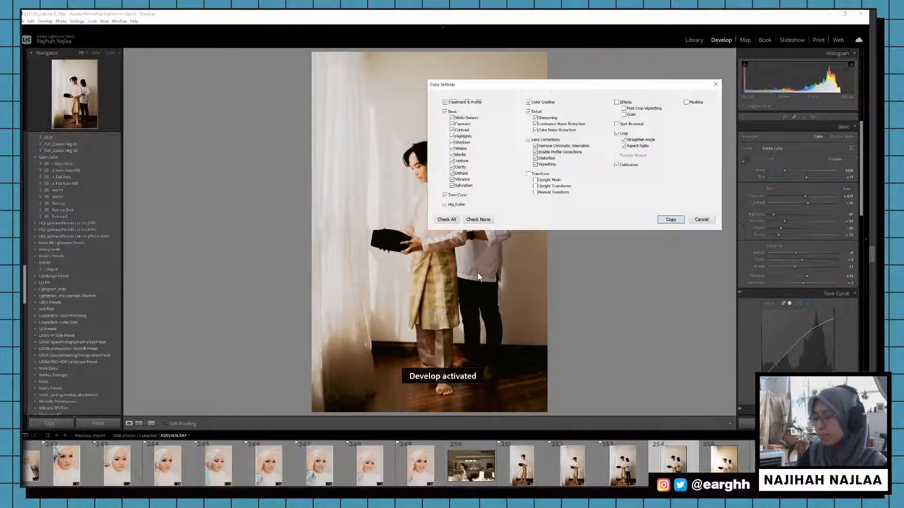
{"action": "key", "text": "Return"}
{"action": "left_click", "coordinate": [519, 473], "text": "shift"}
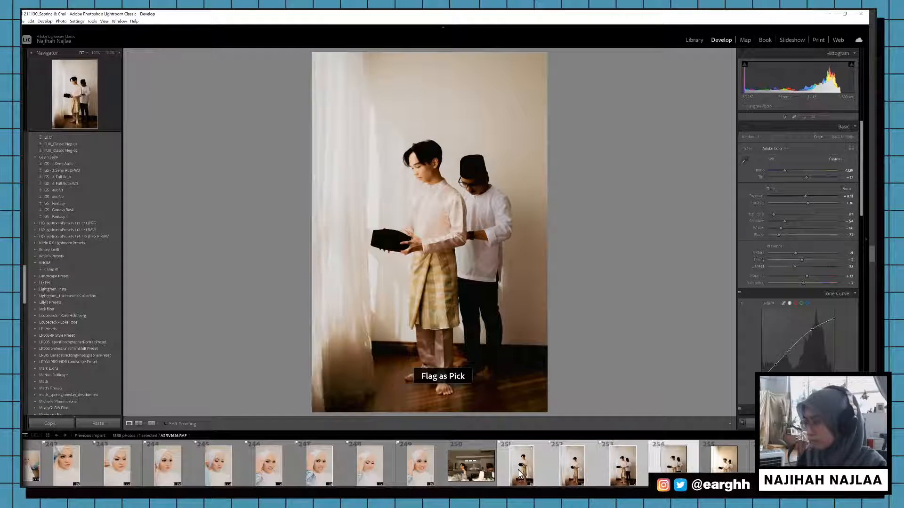
{"action": "key", "text": "ctrl+shift+v"}
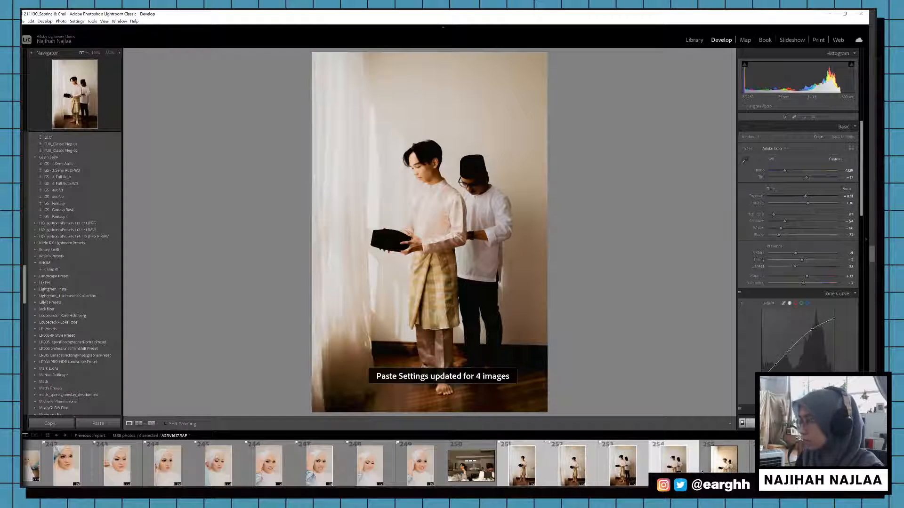
Step: Paste the copied develop settings onto the 14 dressing-scene photos starting at 255, and flag them as picks
{"action": "left_click", "coordinate": [702, 472]}
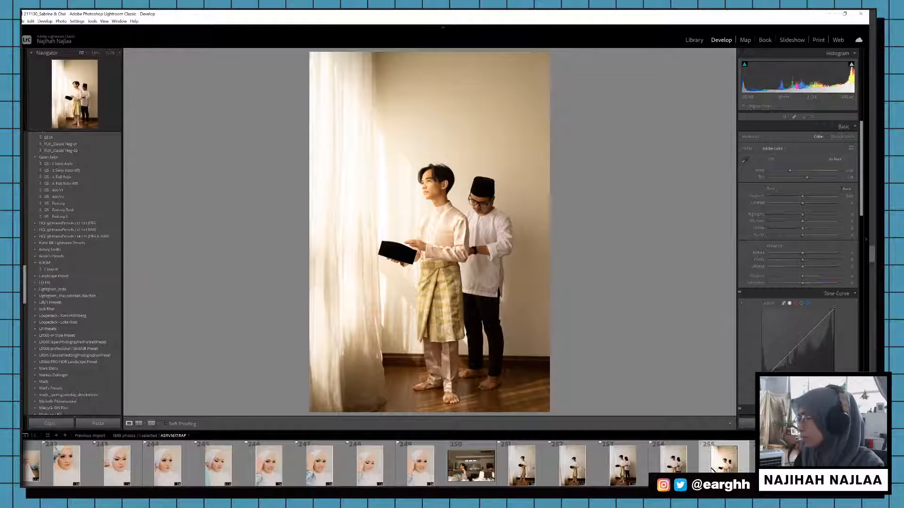
{"action": "scroll", "coordinate": [565, 466], "scroll_direction": "down", "scroll_amount": 5}
{"action": "left_click", "coordinate": [315, 471]}
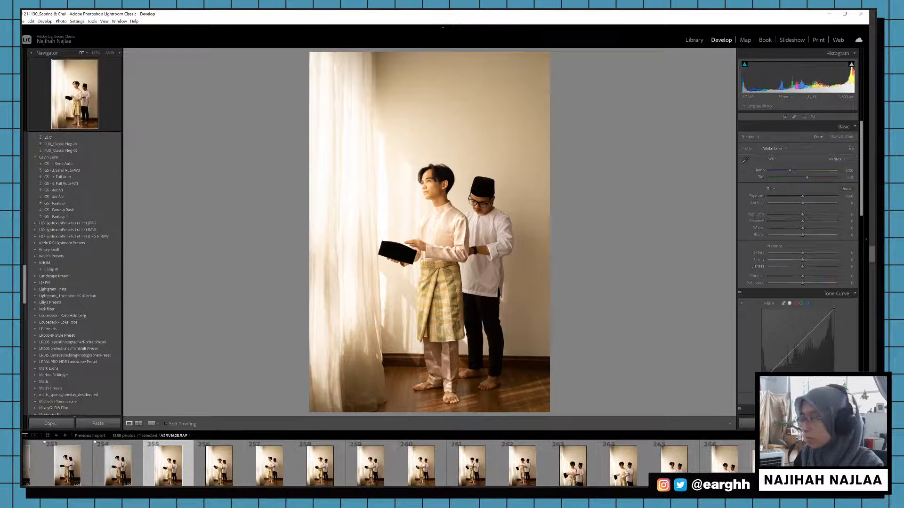
{"action": "left_click", "coordinate": [825, 467], "text": "shift"}
{"action": "key", "text": "ctrl+shift+v"}
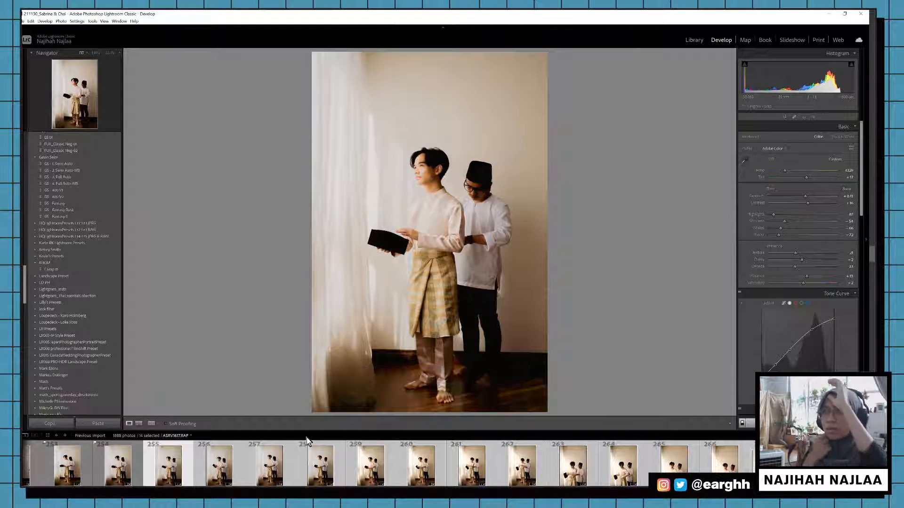
{"action": "key", "text": "p"}
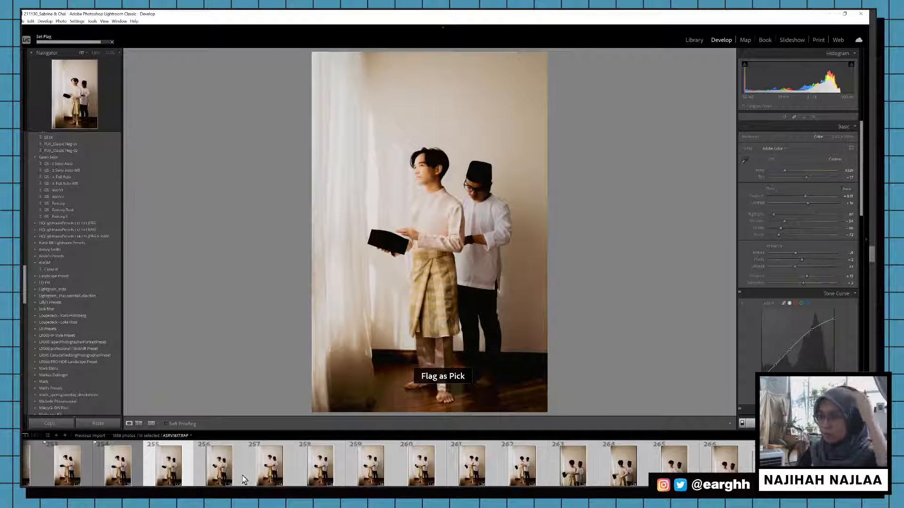
Step: Compare photo 256 before and after, set texture to -8 and clarity to +10, and fine-tune its highlights and exposure
{"action": "left_click", "coordinate": [203, 478]}
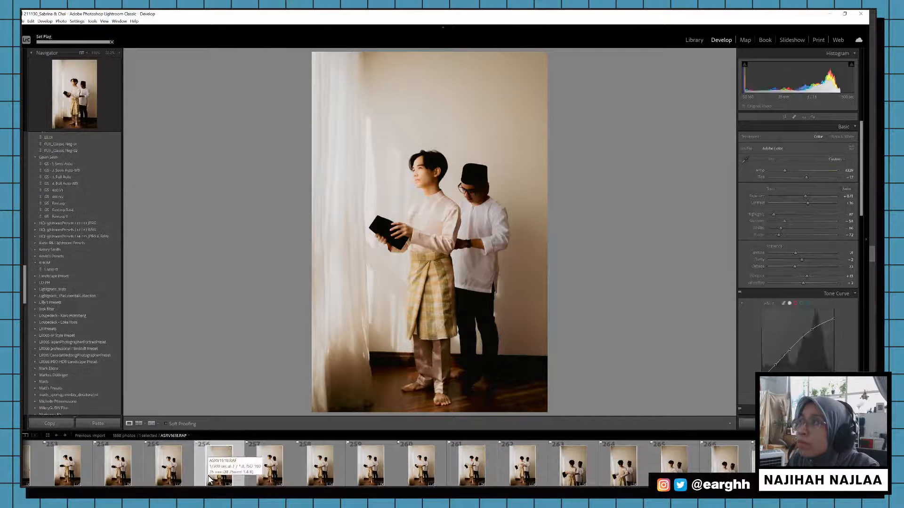
{"action": "key", "text": "y"}
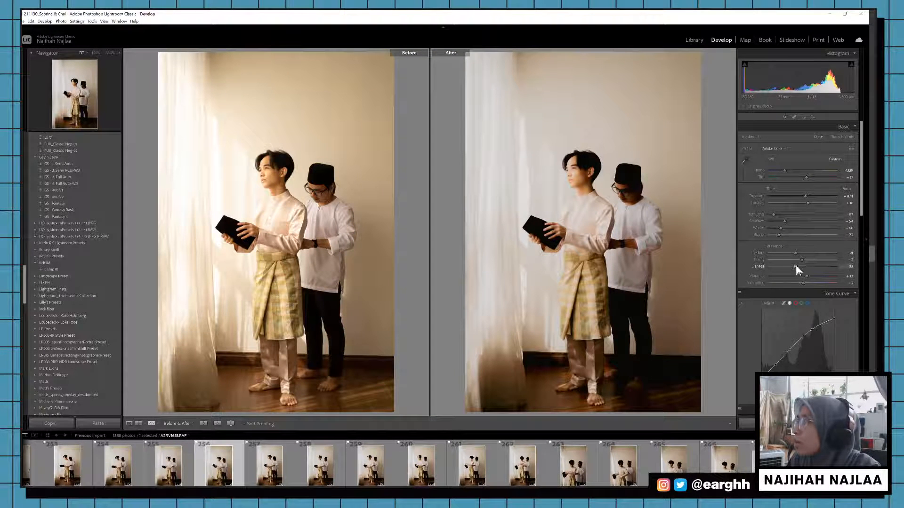
{"action": "left_click_drag", "start_coordinate": [795, 253], "coordinate": [806, 264]}
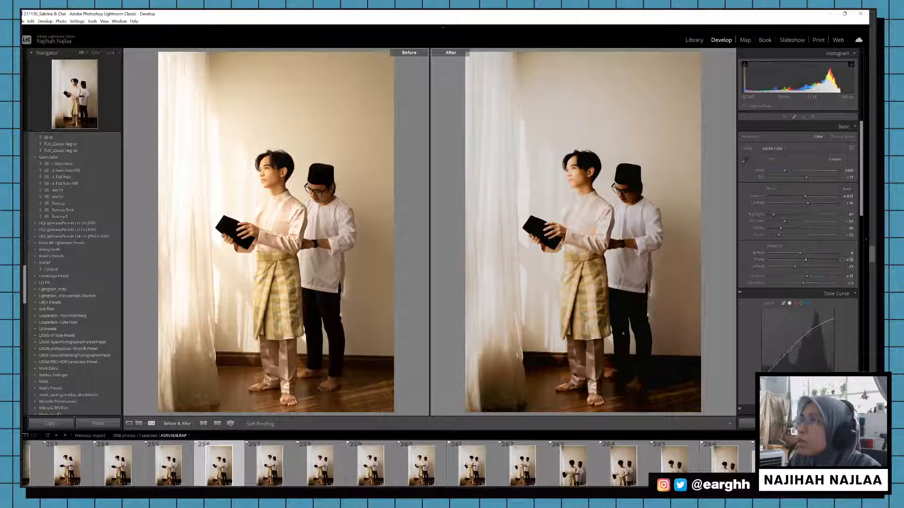
{"action": "key", "text": "y"}
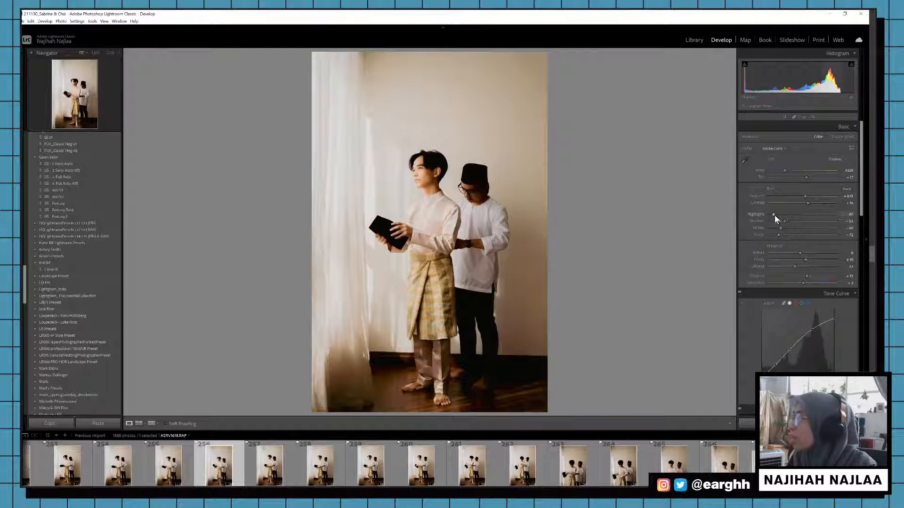
{"action": "left_click_drag", "start_coordinate": [774, 216], "coordinate": [805, 197]}
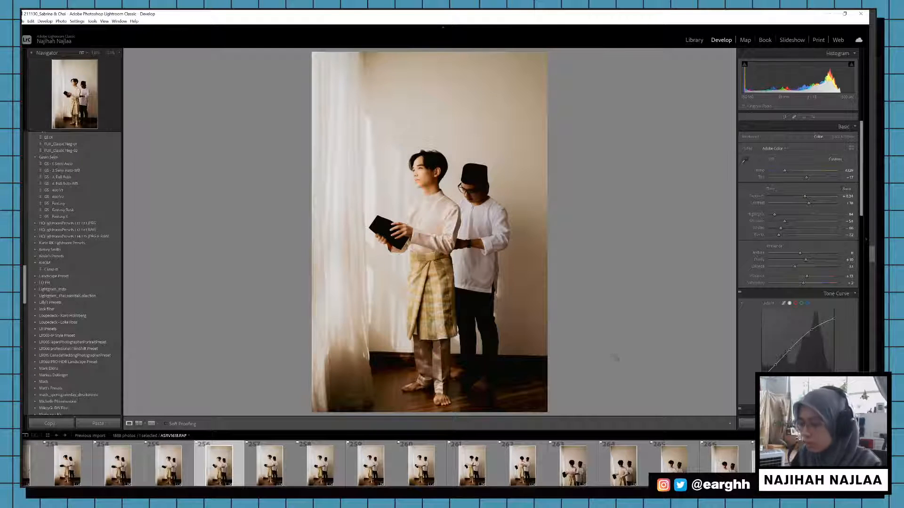
Step: Copy photo 256's develop settings, flag it as a pick, and paste the settings onto photos 251 to 255
{"action": "key", "text": "ctrl+shift+c"}
{"action": "key", "text": "Return"}
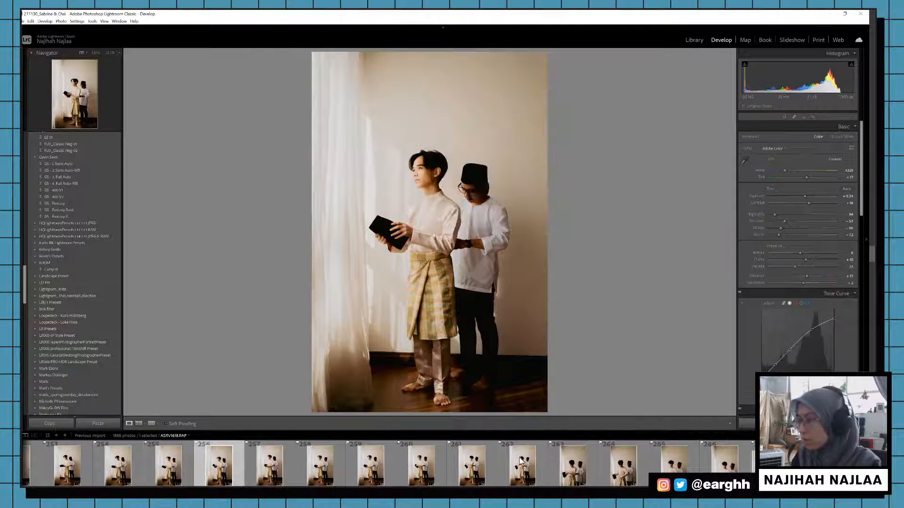
{"action": "key", "text": "p"}
{"action": "key", "text": "Left"}
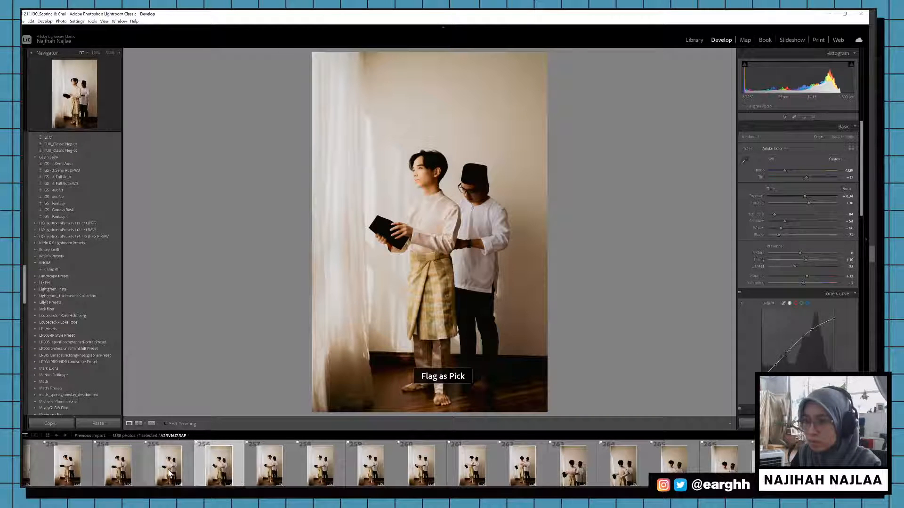
{"action": "scroll", "coordinate": [221, 476], "scroll_direction": "up", "scroll_amount": 3}
{"action": "left_click", "coordinate": [220, 474], "text": "shift"}
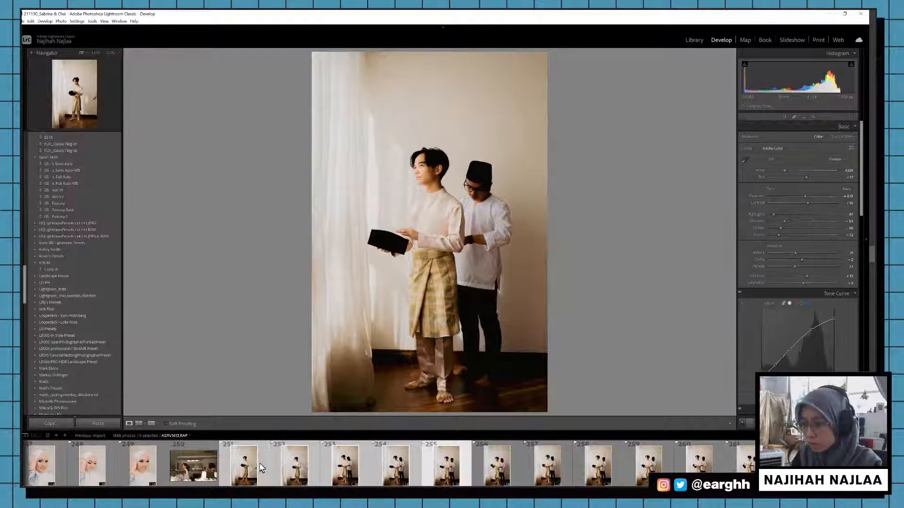
{"action": "key", "text": "ctrl+shift+v"}
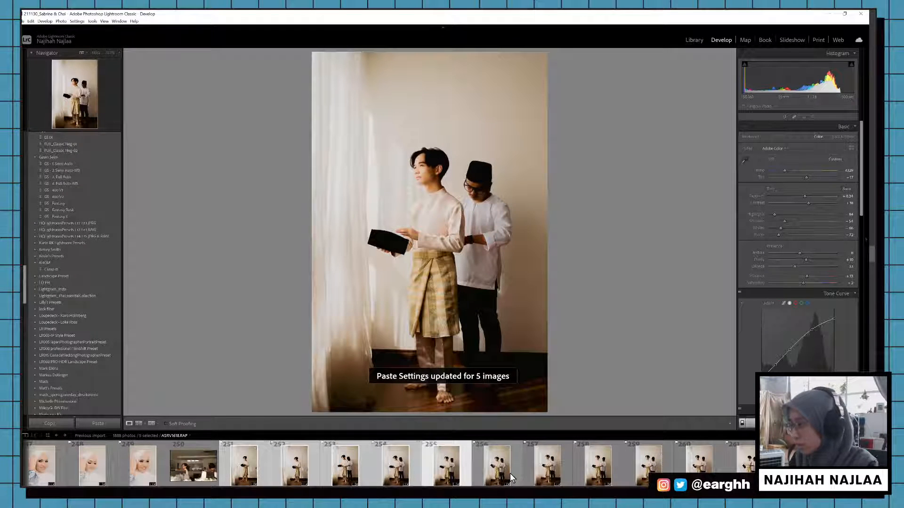
Step: Paste the copied develop settings onto the 13 photos starting at 256, and check photo 256 at full magnification
{"action": "left_click", "coordinate": [510, 473]}
{"action": "scroll", "coordinate": [569, 473], "scroll_direction": "down", "scroll_amount": 3}
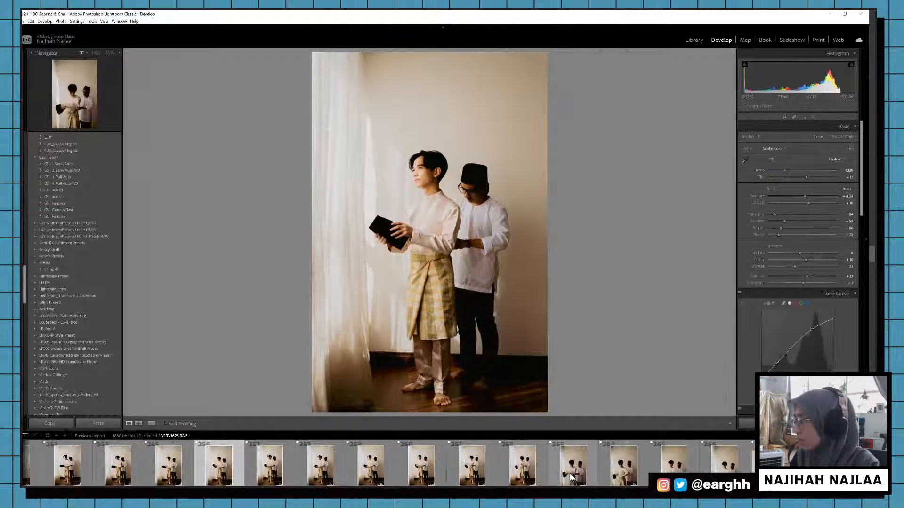
{"action": "left_click", "coordinate": [585, 467], "text": "shift"}
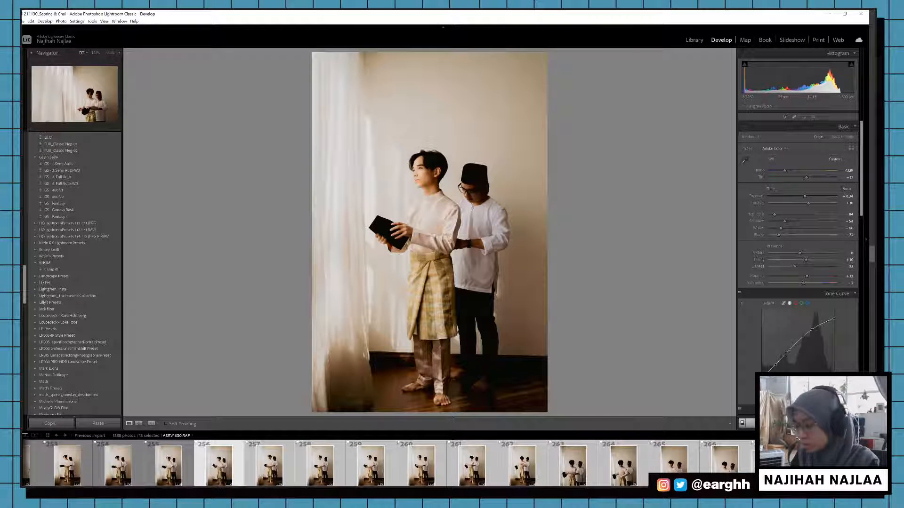
{"action": "key", "text": "ctrl+shift+v"}
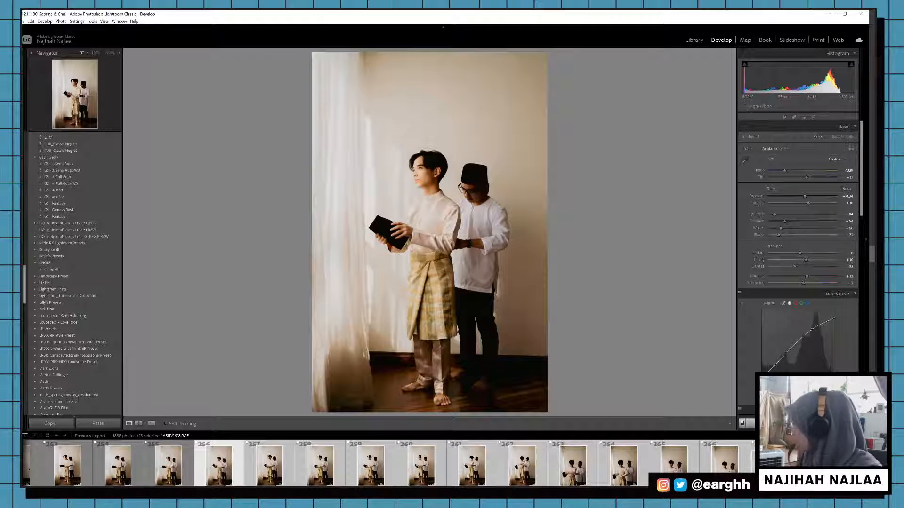
{"action": "key", "text": "z"}
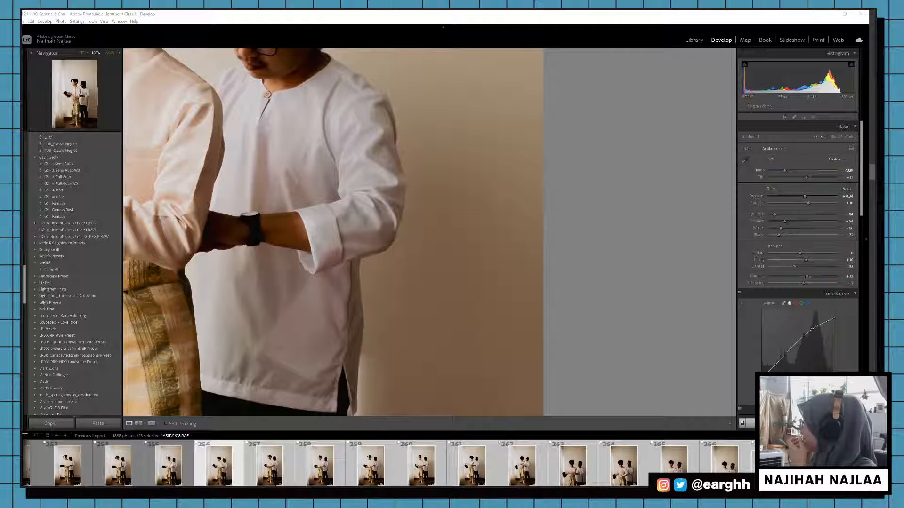
{"action": "left_click", "coordinate": [455, 362]}
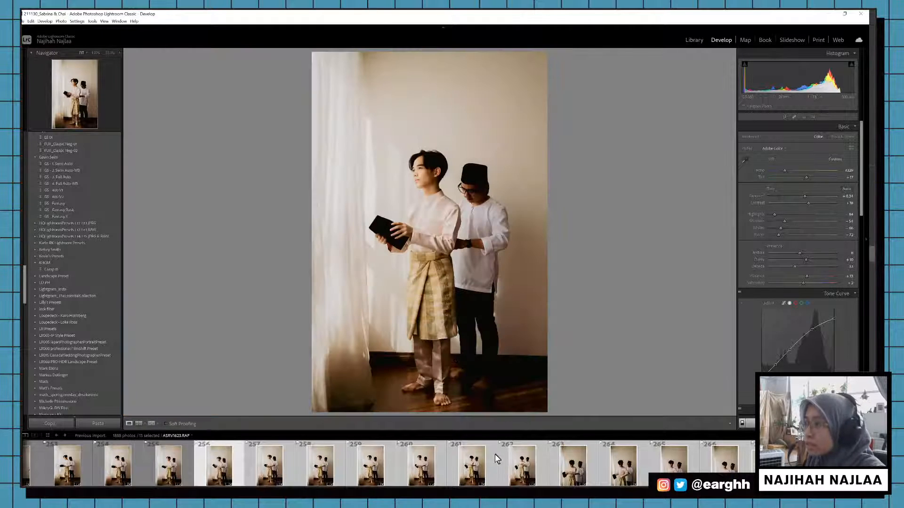
Step: Slightly straighten and reposition the crop on photo 261
{"action": "left_click", "coordinate": [441, 479]}
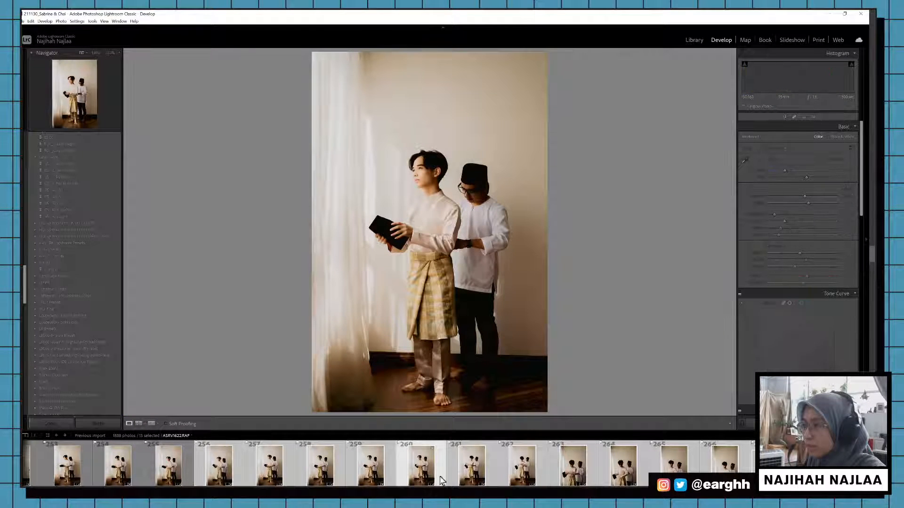
{"action": "key", "text": "Right"}
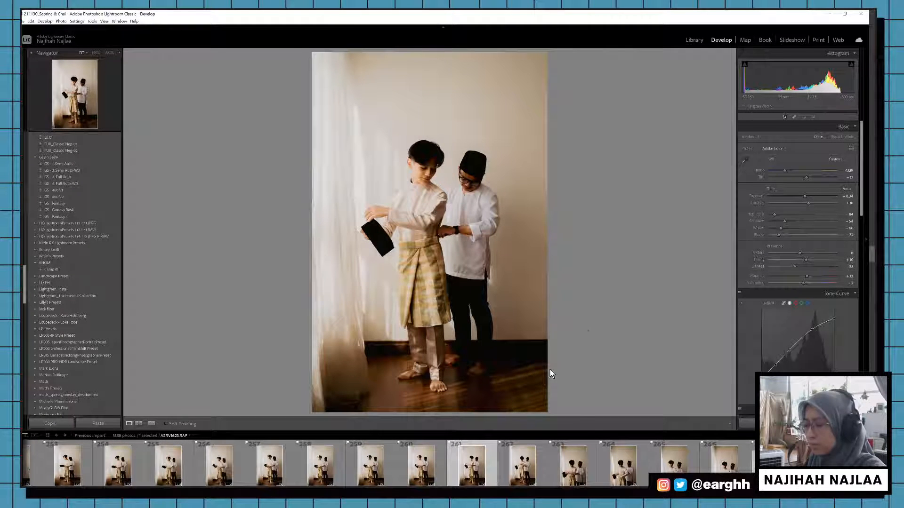
{"action": "key", "text": "r"}
{"action": "key", "text": "r"}
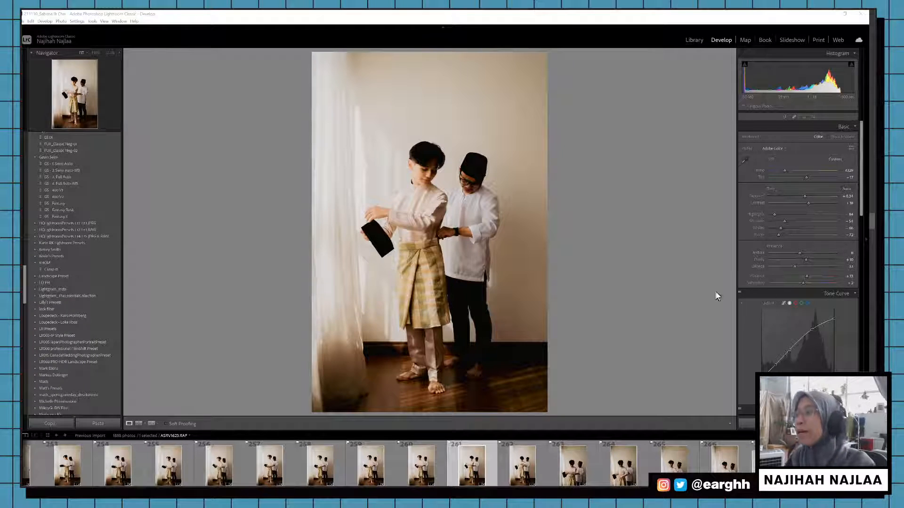
Step: Slightly straighten and reposition the crop on photo 262, flag it as a pick, and open photo 263
{"action": "left_click", "coordinate": [512, 473]}
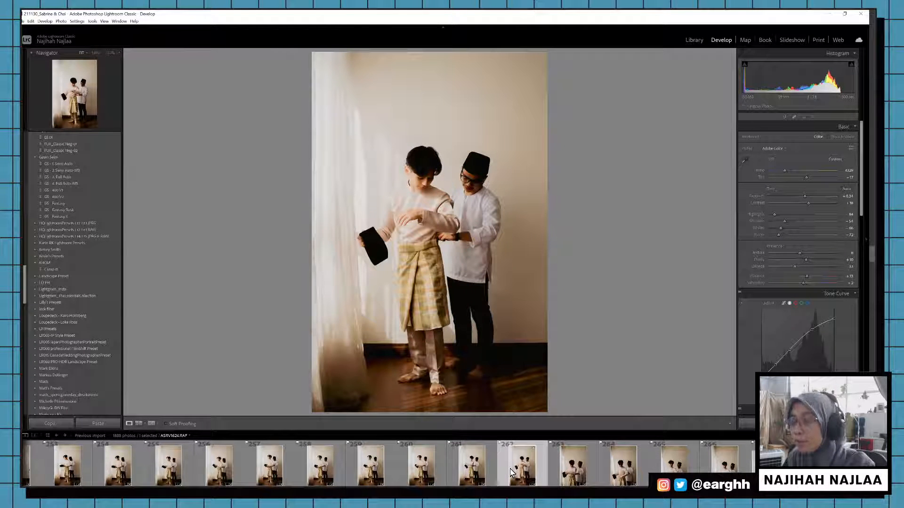
{"action": "key", "text": "r"}
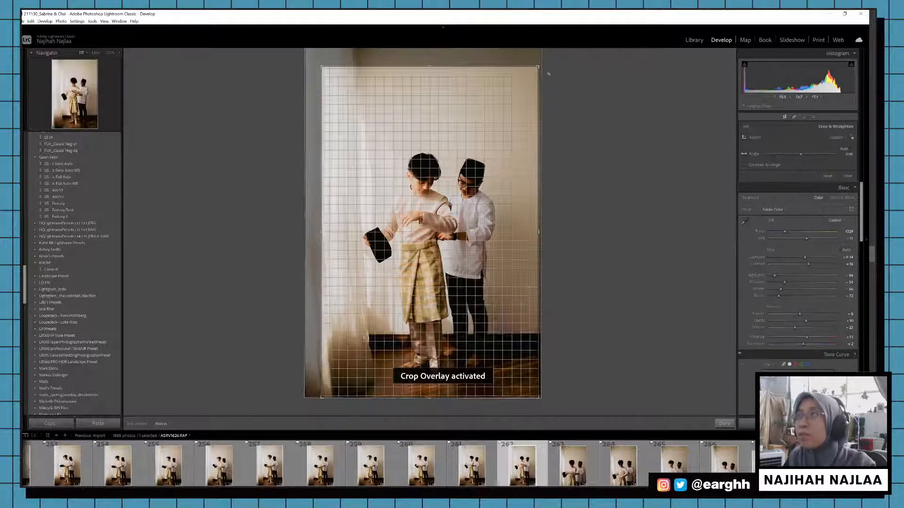
{"action": "left_click_drag", "start_coordinate": [549, 74], "coordinate": [540, 73]}
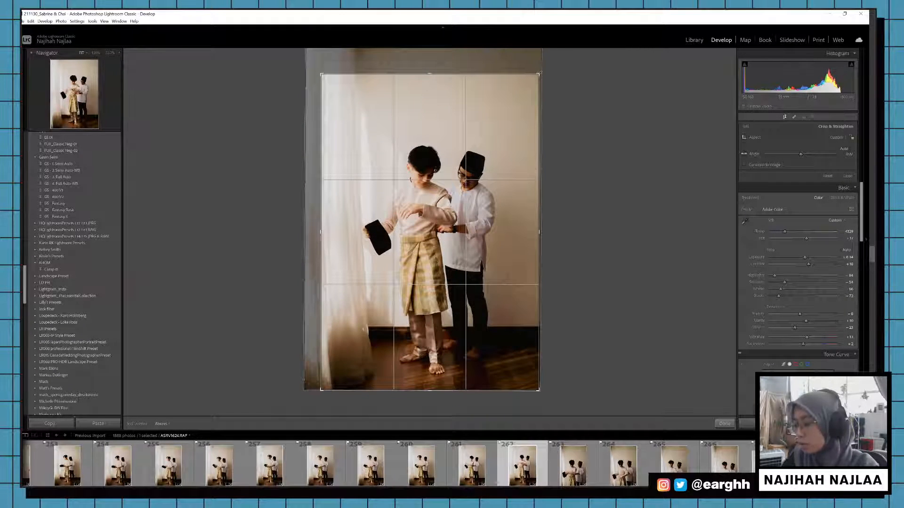
{"action": "key", "text": "r"}
{"action": "key", "text": "p"}
{"action": "left_click", "coordinate": [559, 476]}
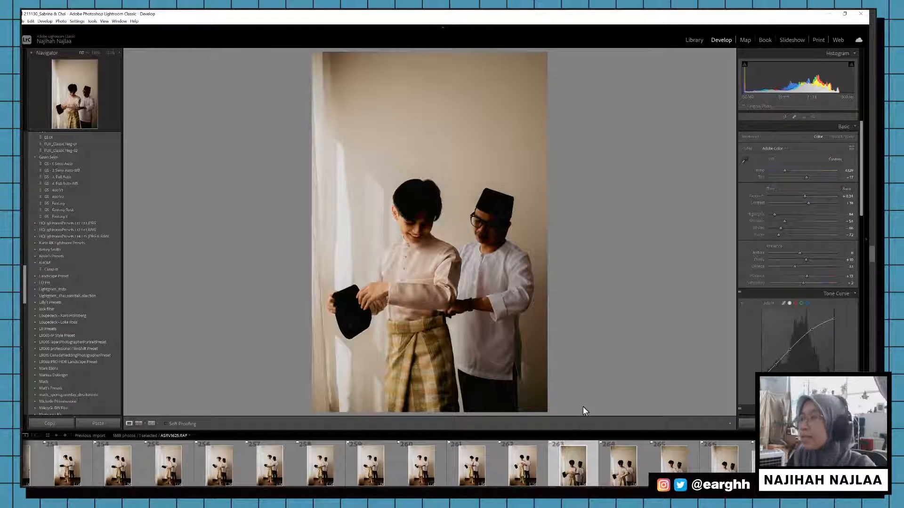
Step: Crop photo 263 tighter by trimming the empty wall above the two men, and flag it as a pick
{"action": "key", "text": "r"}
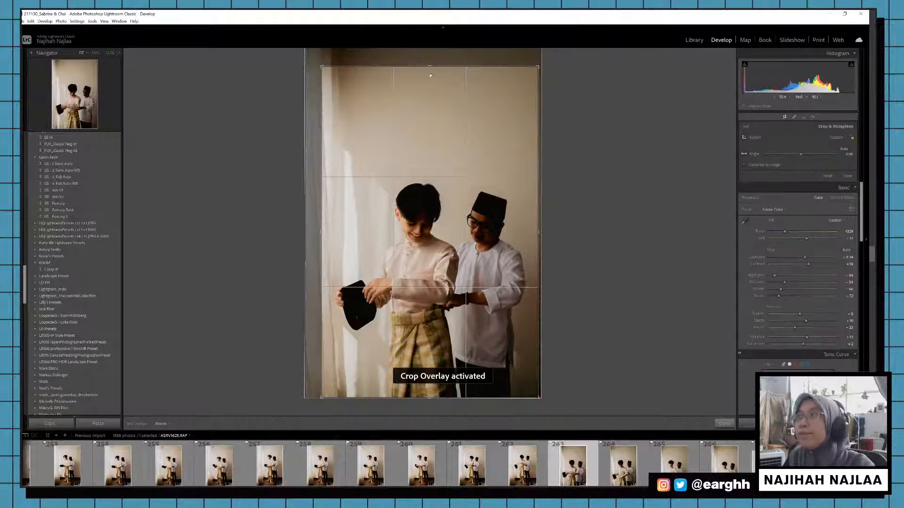
{"action": "left_click_drag", "start_coordinate": [430, 70], "coordinate": [426, 93]}
{"action": "key", "text": "Return"}
{"action": "key", "text": "p"}
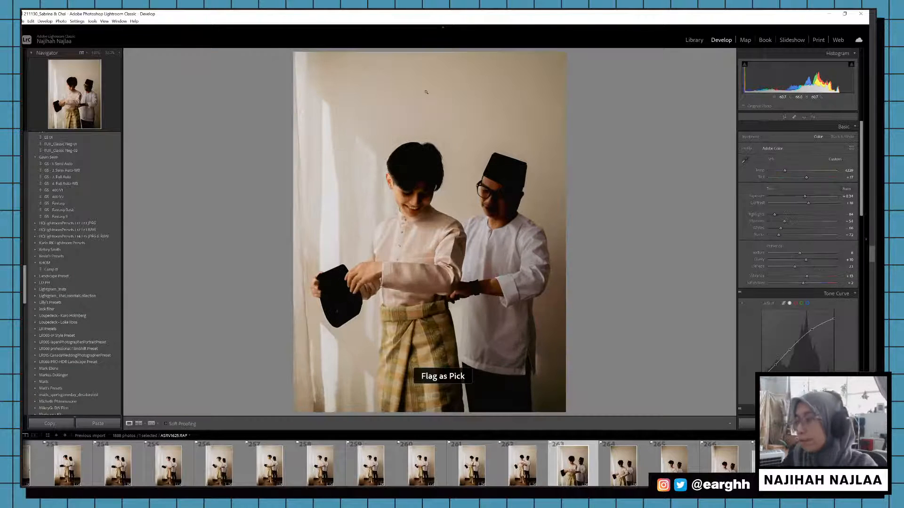
Step: Slightly straighten photo 264, crop away some of the wall above the two men, and flag it as a pick
{"action": "left_click", "coordinate": [609, 468]}
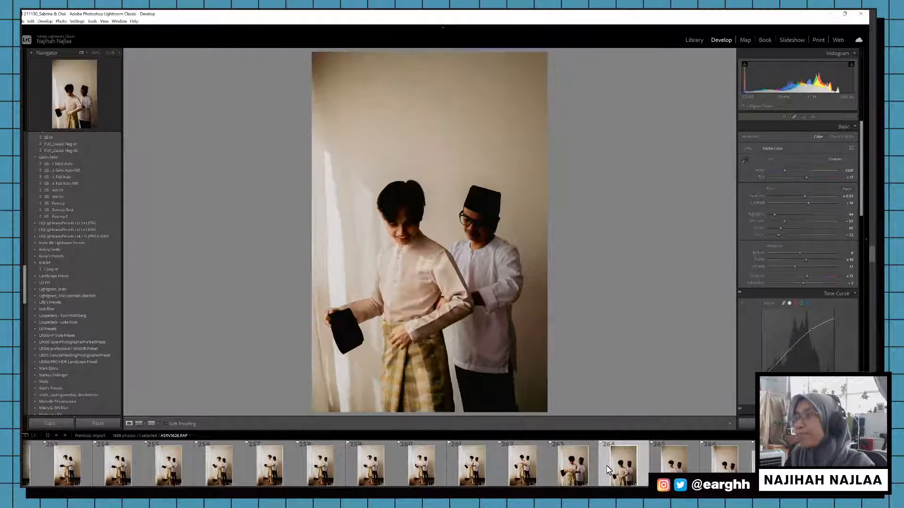
{"action": "key", "text": "r"}
{"action": "left_click_drag", "start_coordinate": [563, 264], "coordinate": [566, 267]}
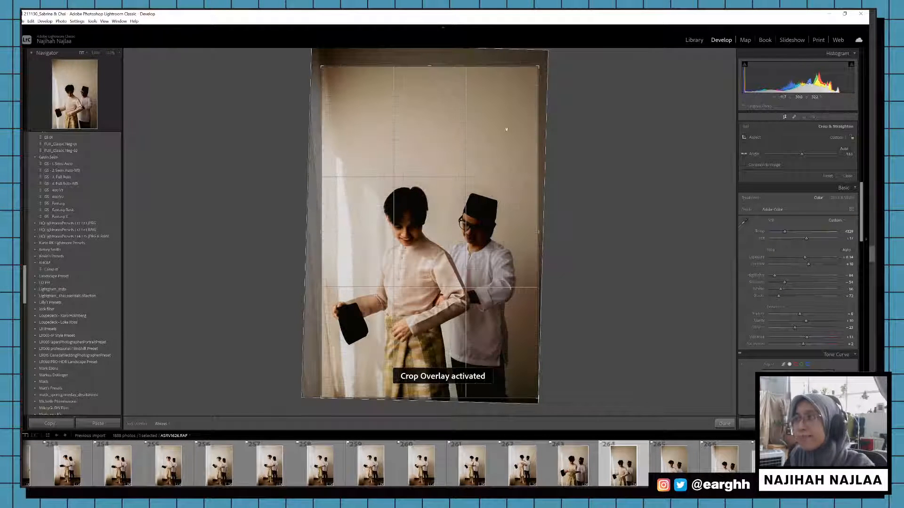
{"action": "left_click_drag", "start_coordinate": [528, 69], "coordinate": [530, 91]}
{"action": "key", "text": "Return"}
{"action": "key", "text": "p"}
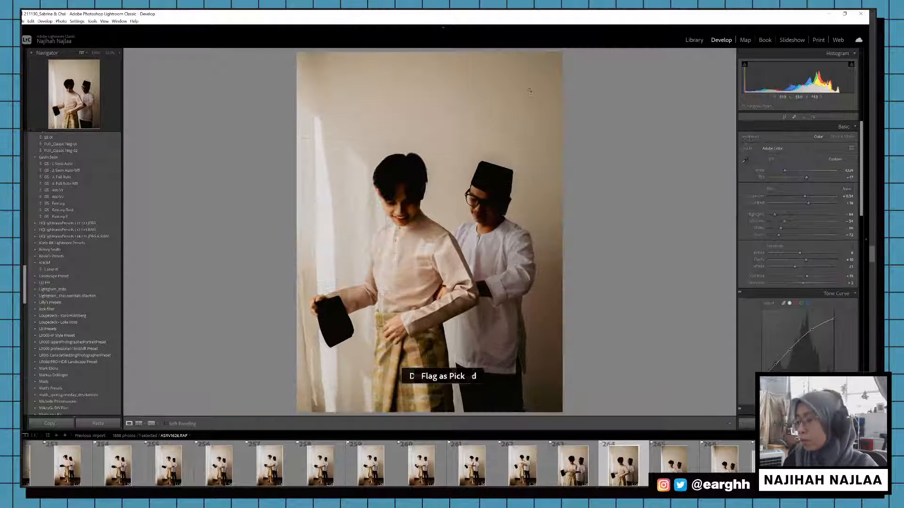
Step: Crop photo 265 tighter around the two men, straighten it slightly, and flag it as a pick
{"action": "scroll", "coordinate": [614, 473], "scroll_direction": "down", "scroll_amount": 3}
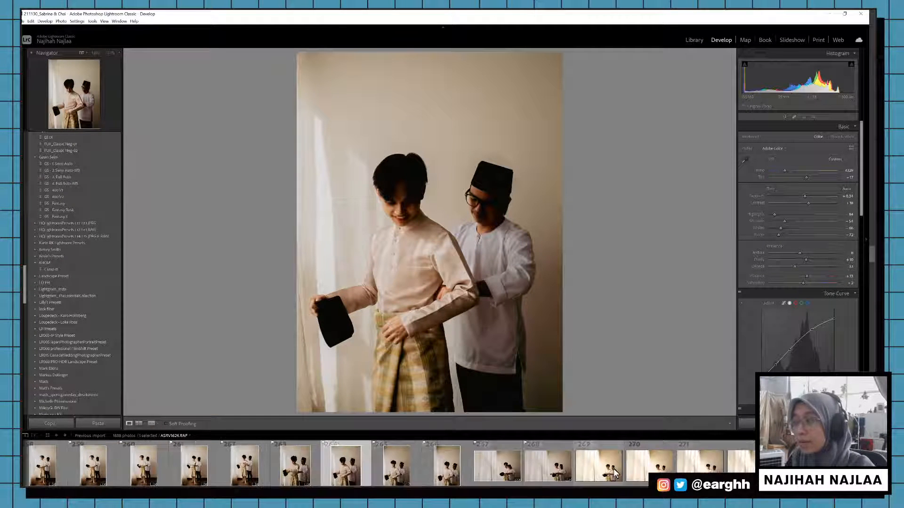
{"action": "left_click", "coordinate": [411, 465]}
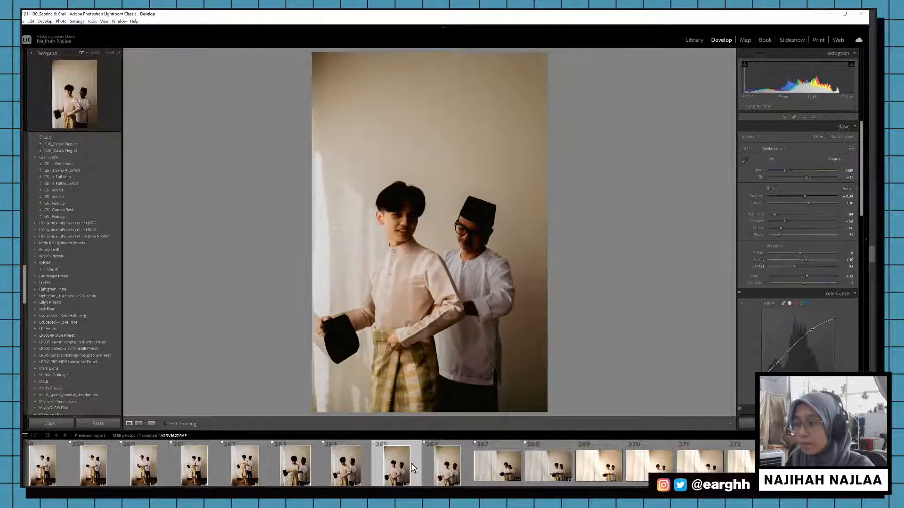
{"action": "key", "text": "r"}
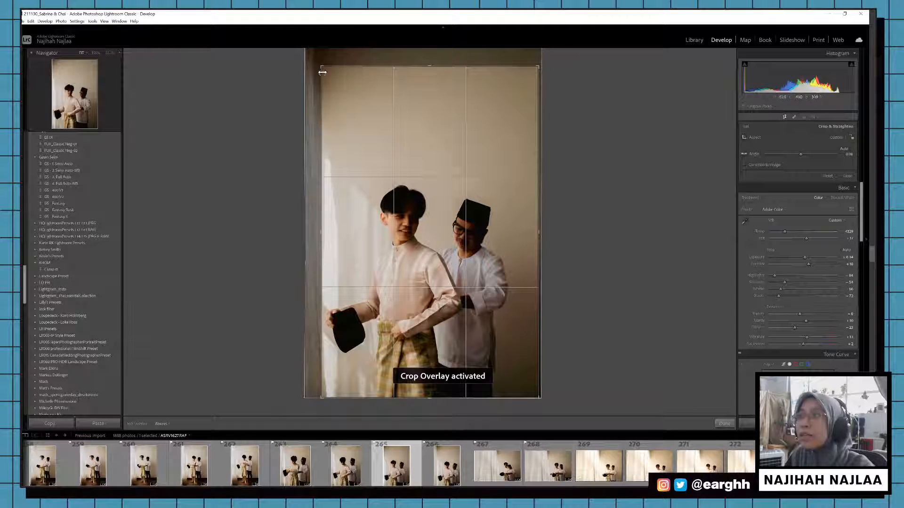
{"action": "left_click_drag", "start_coordinate": [322, 72], "coordinate": [322, 104]}
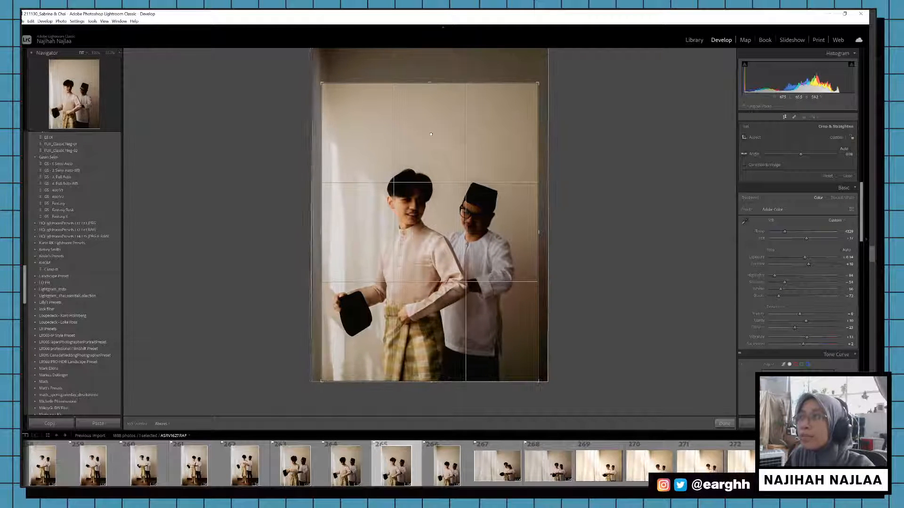
{"action": "left_click_drag", "start_coordinate": [569, 137], "coordinate": [562, 114]}
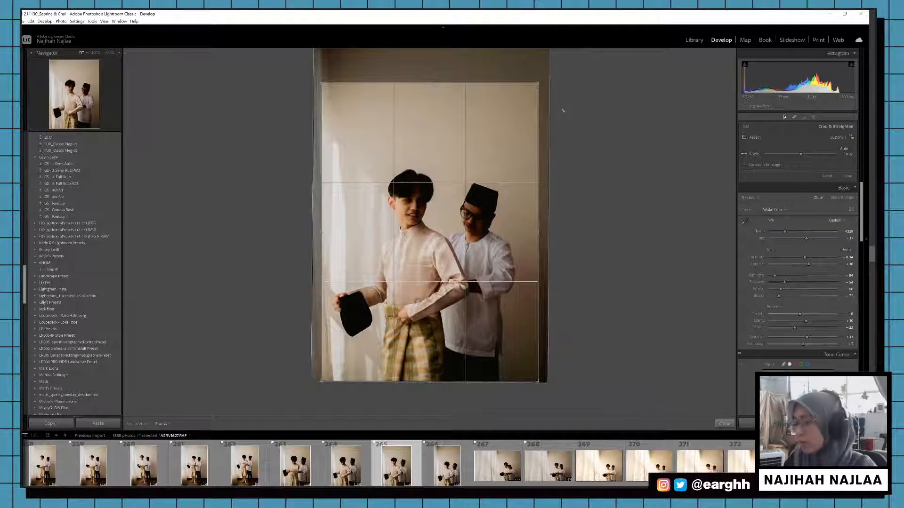
{"action": "key", "text": "r"}
{"action": "key", "text": "r"}
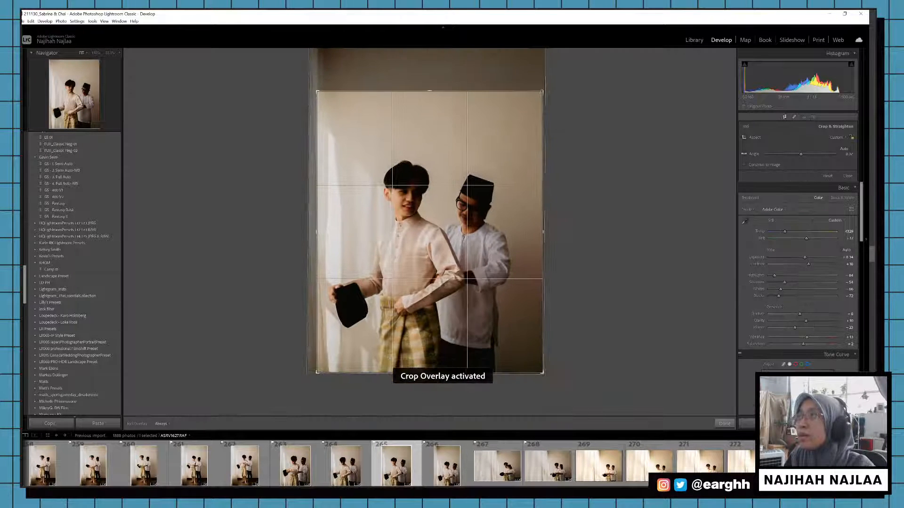
{"action": "key", "text": "r"}
{"action": "key", "text": "p"}
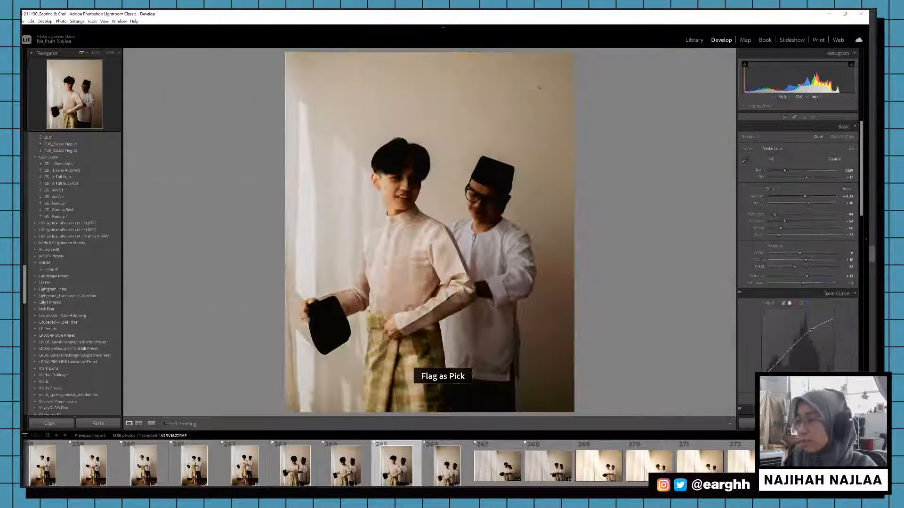
Step: Crop photo 266 tighter by trimming the wall above the two men, and flag it as a pick
{"action": "left_click", "coordinate": [436, 458]}
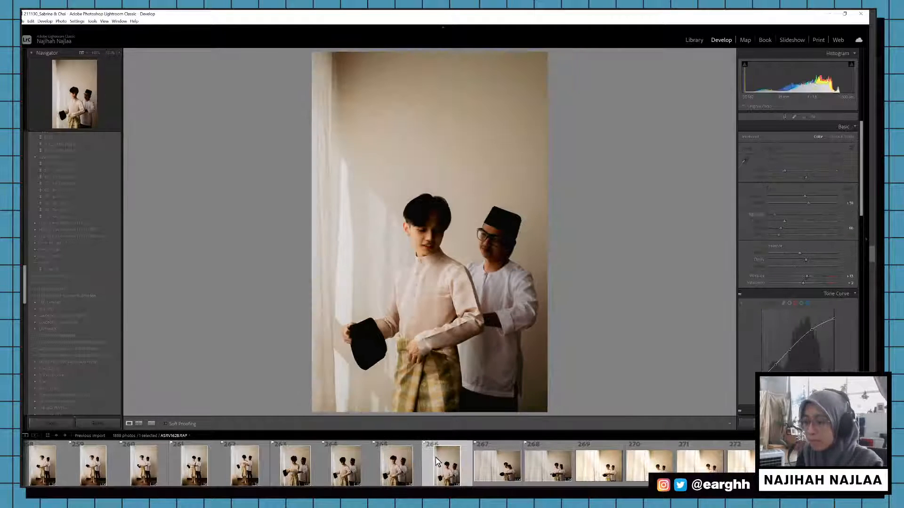
{"action": "key", "text": "r"}
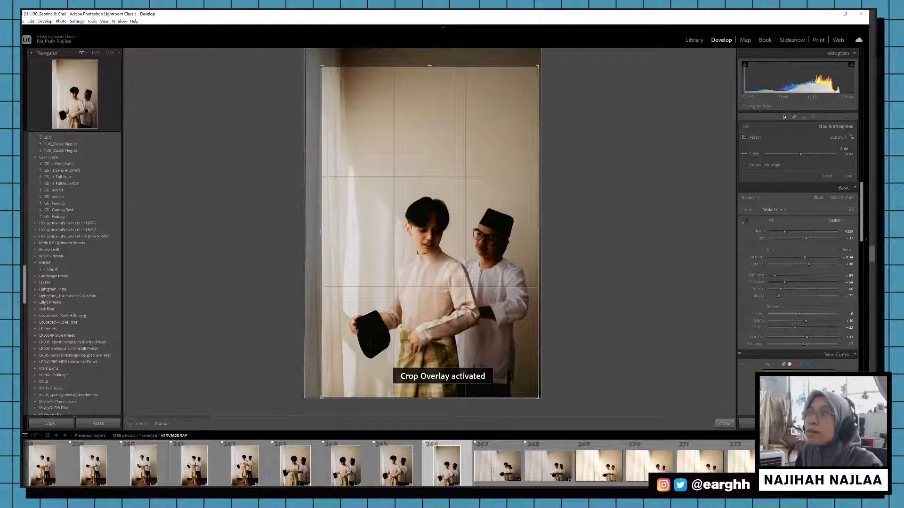
{"action": "left_click_drag", "start_coordinate": [329, 77], "coordinate": [324, 93]}
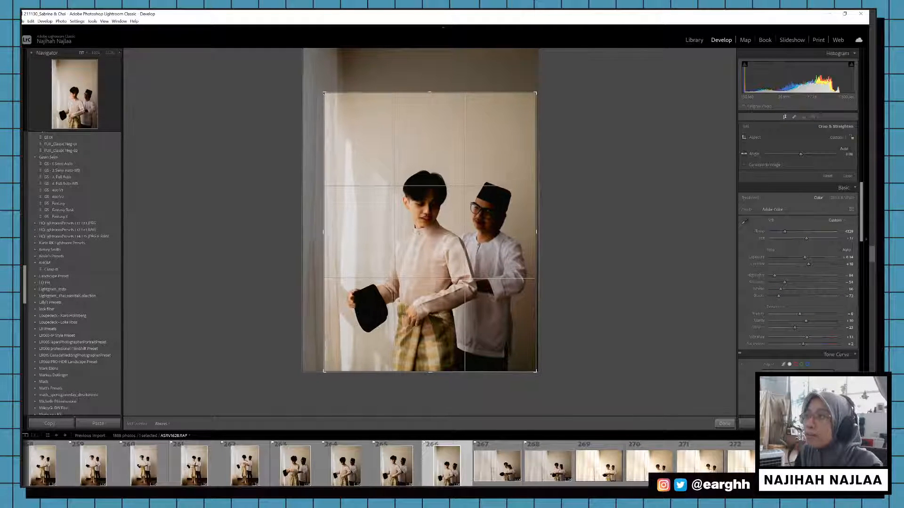
{"action": "key", "text": "d"}
{"action": "key", "text": "p"}
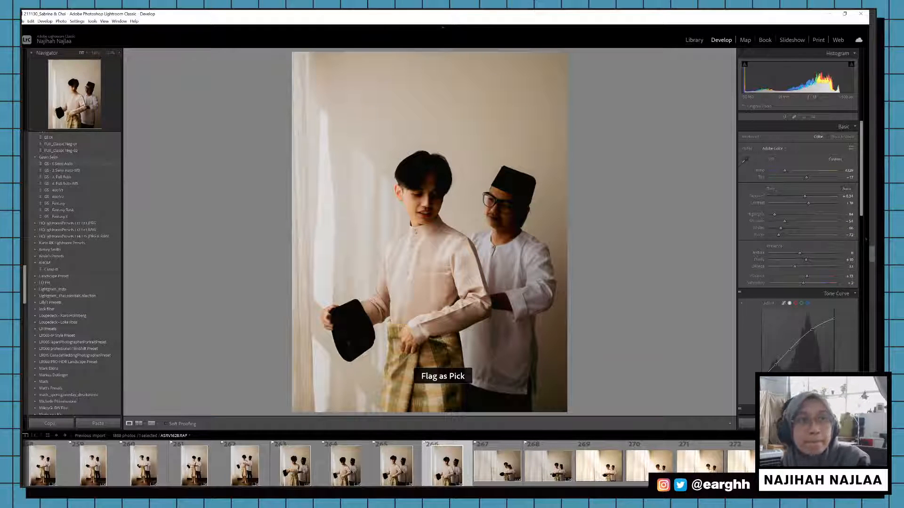
Step: View the landscape photo 267 and return to the cropped photo 264
{"action": "left_click", "coordinate": [499, 473]}
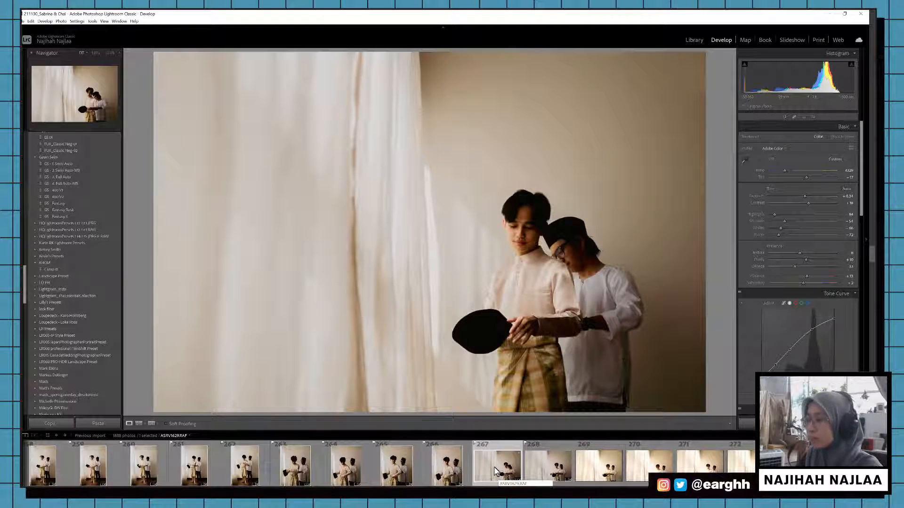
{"action": "left_click", "coordinate": [341, 468]}
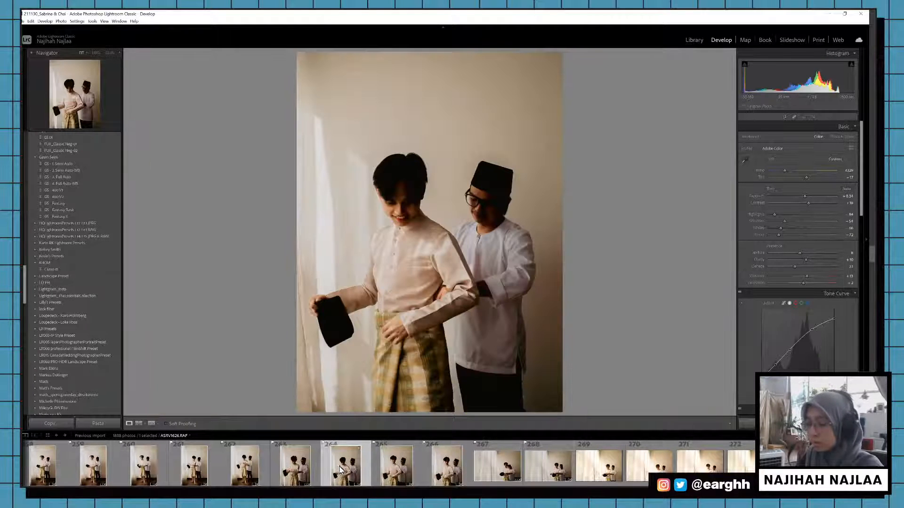
Step: Copy the develop settings from photo 264 and paste them onto photos 267 and 268, flagging photo 267 as a pick
{"action": "key", "text": "ctrl+shift+c"}
{"action": "key", "text": "Return"}
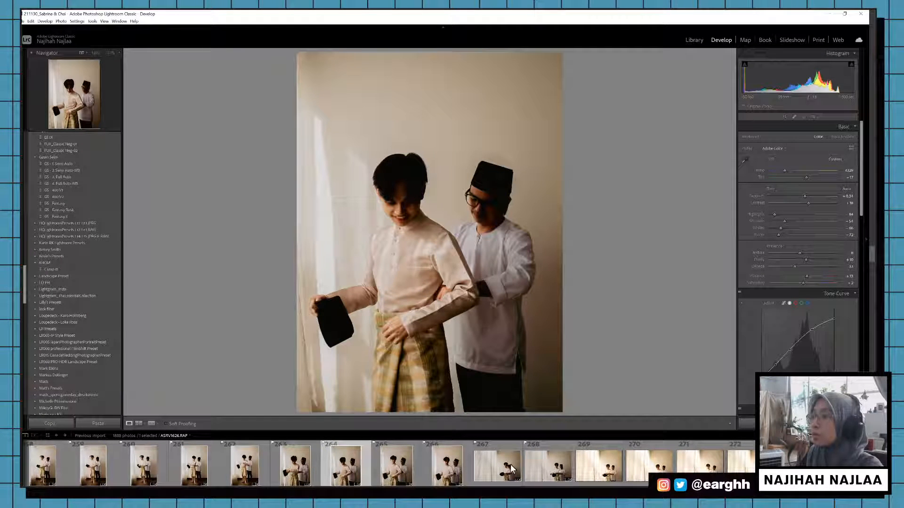
{"action": "left_click", "coordinate": [511, 466]}
{"action": "key", "text": "ctrl+shift+v"}
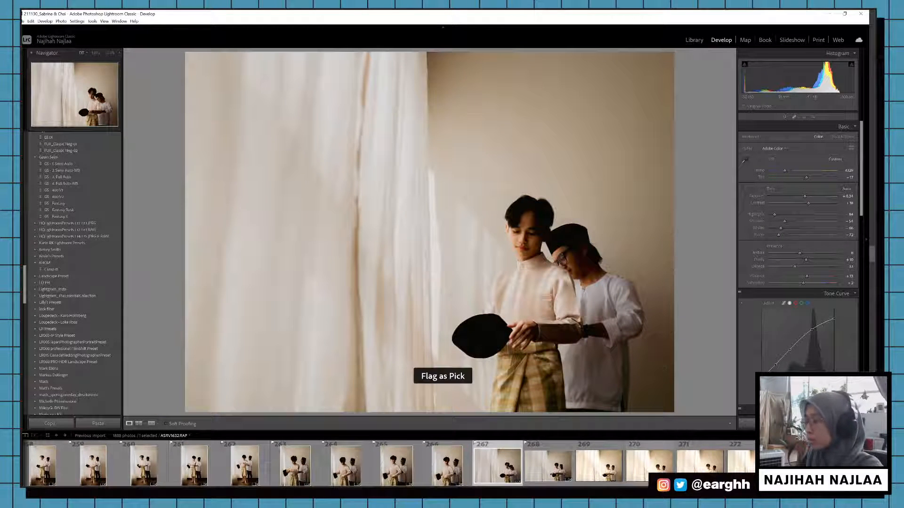
{"action": "left_click", "coordinate": [554, 471]}
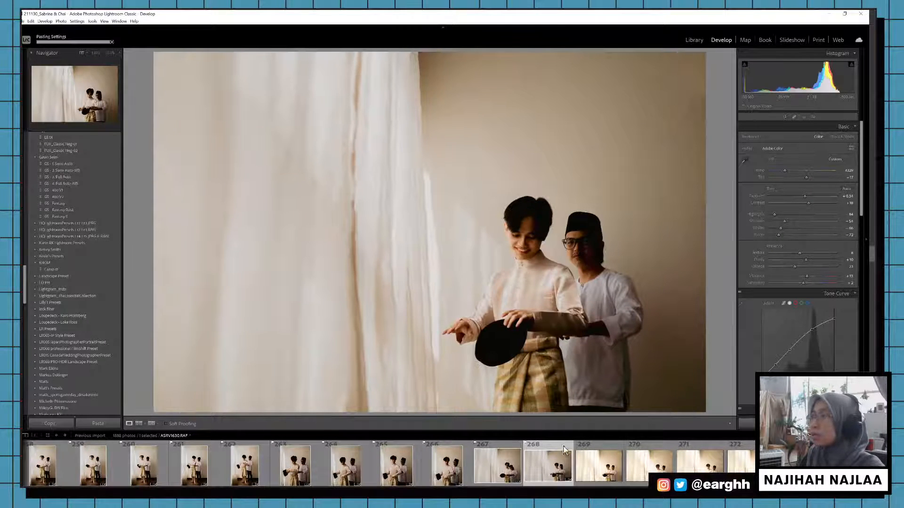
{"action": "key", "text": "ctrl+shift+v"}
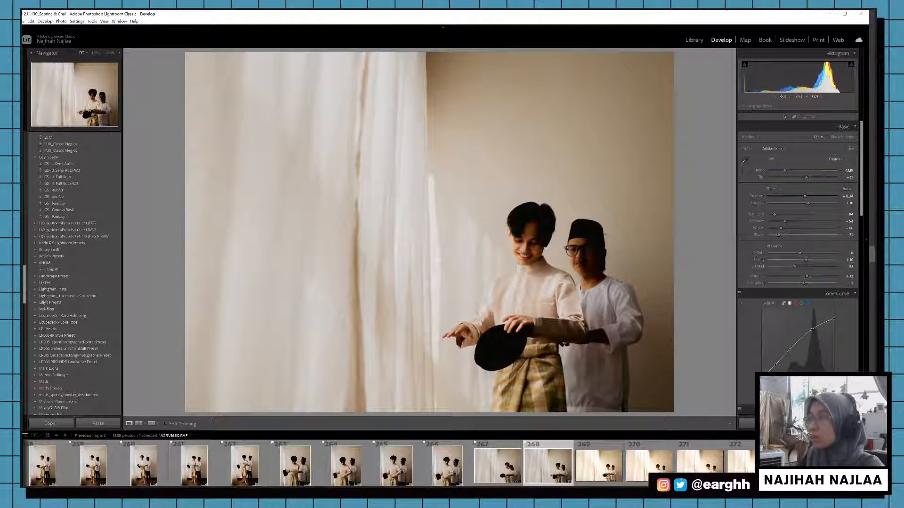
Step: Paste the copied develop settings onto the 17 consecutive photos from 269 through 285
{"action": "left_click", "coordinate": [602, 473]}
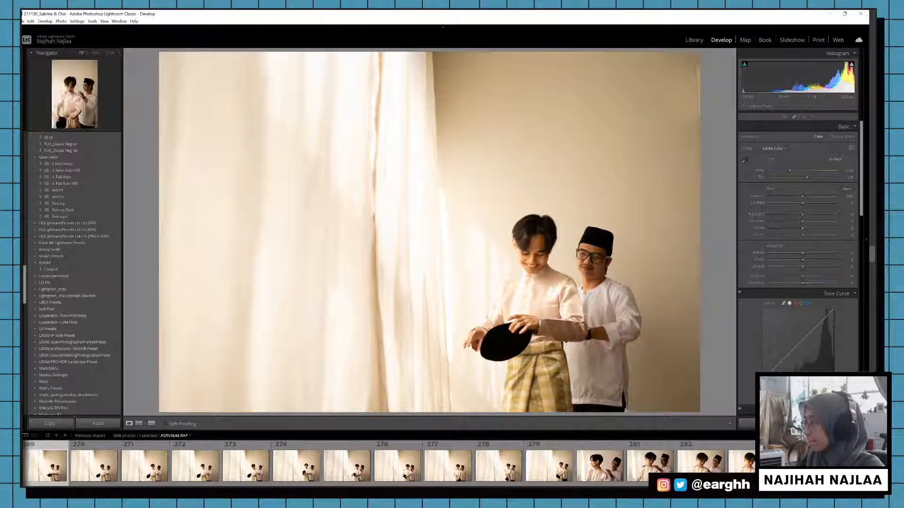
{"action": "left_click", "coordinate": [851, 471], "text": "shift"}
{"action": "key", "text": "ctrl+shift+v"}
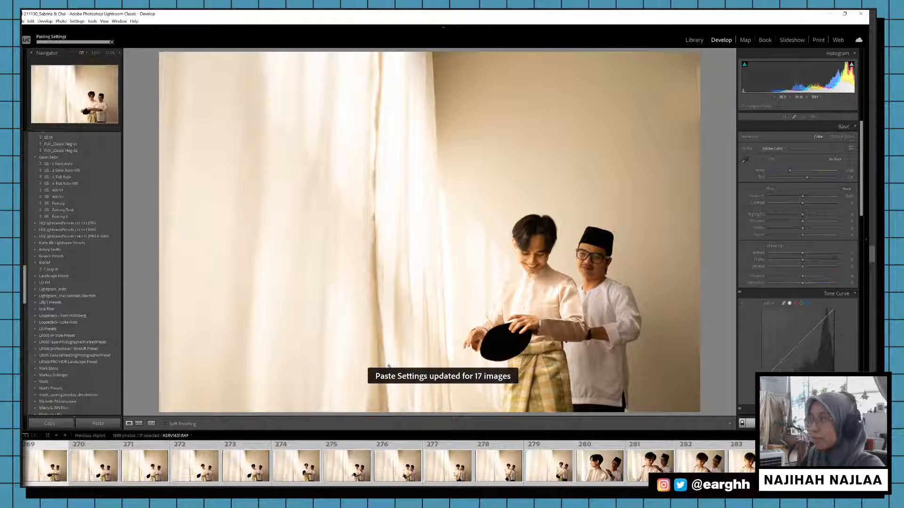
Step: Tighten the crop of the selected photos vertically by lowering its upper edge, and flag the active photo as a pick
{"action": "key", "text": "r"}
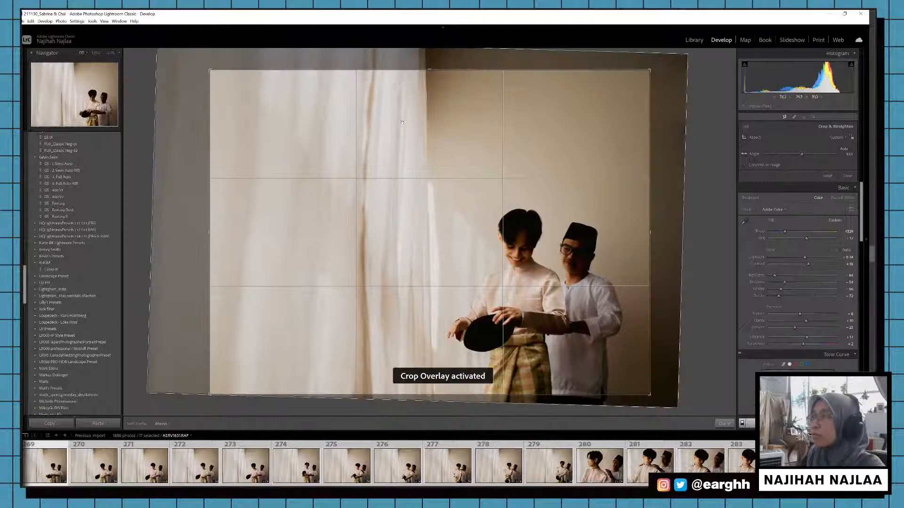
{"action": "left_click_drag", "start_coordinate": [404, 71], "coordinate": [403, 100]}
{"action": "key", "text": "r"}
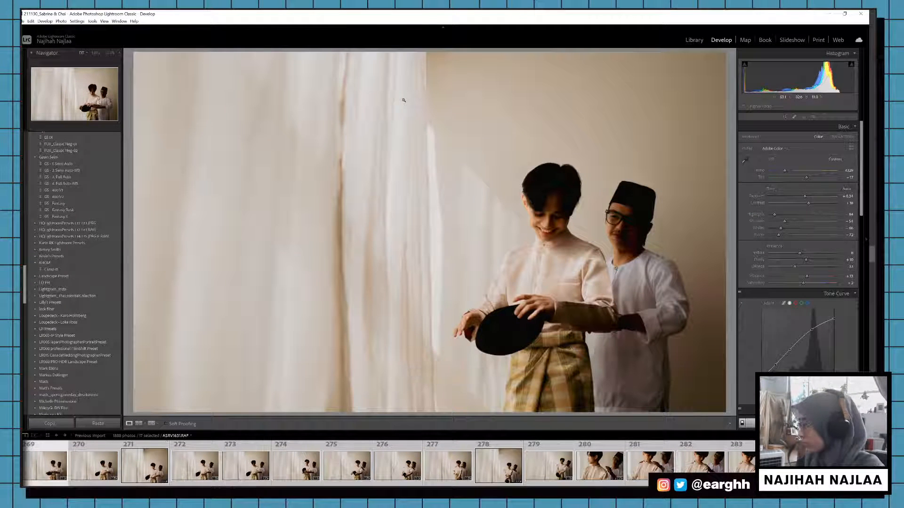
{"action": "left_click", "coordinate": [179, 460]}
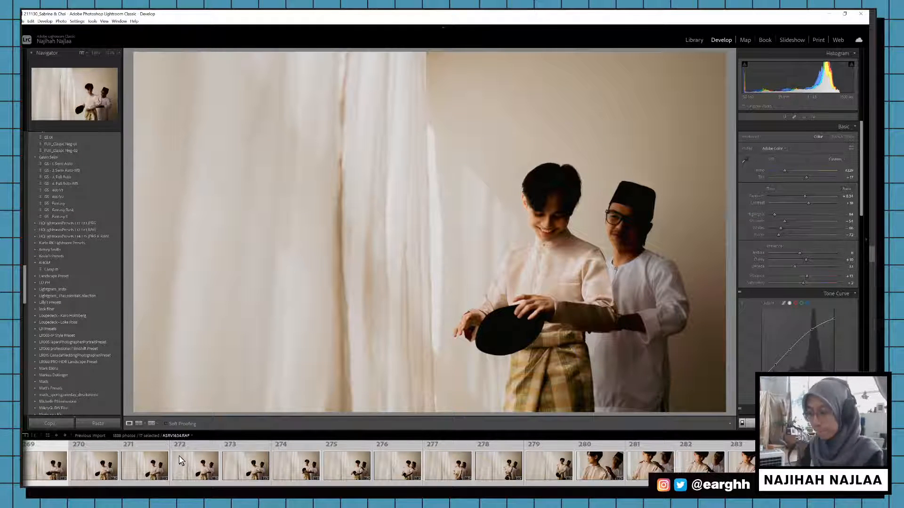
{"action": "key", "text": "p"}
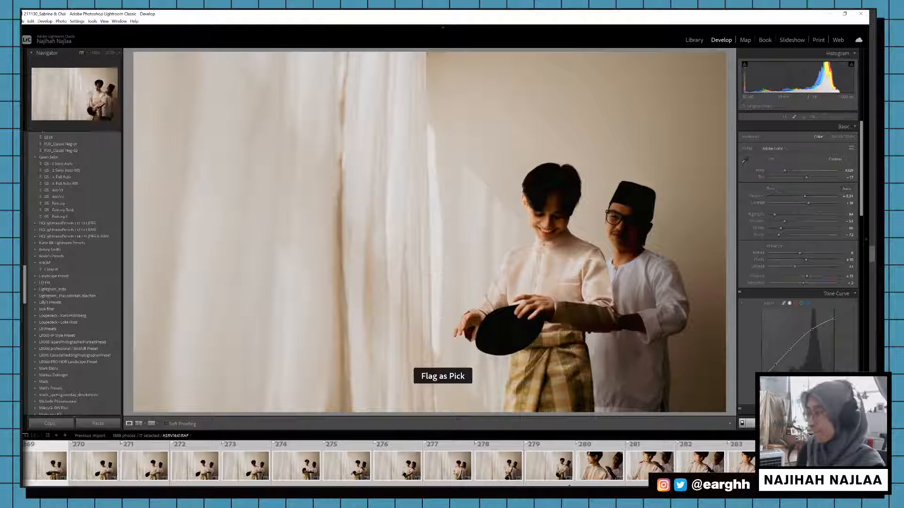
Step: Reframe photo 280 so the groom's whole head fits, widen the crop slightly, and flag the photo as a pick
{"action": "left_click", "coordinate": [584, 484]}
{"action": "key", "text": "r"}
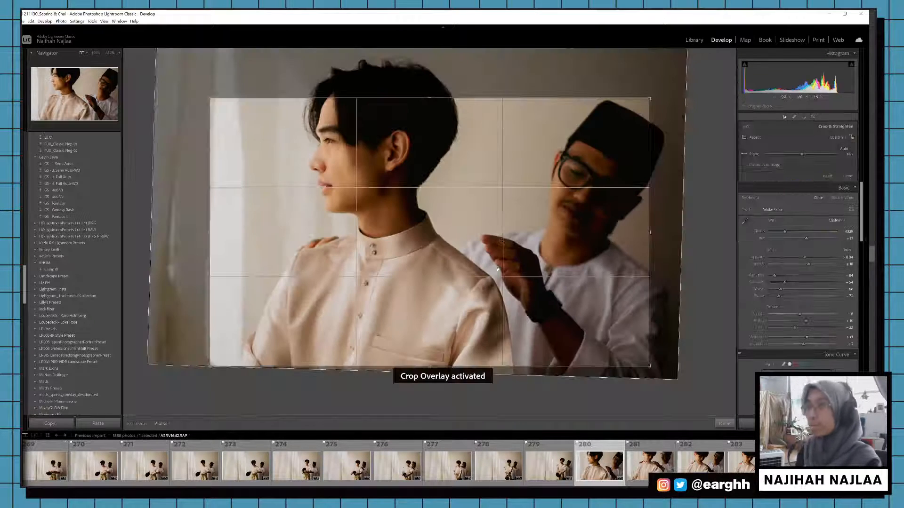
{"action": "left_click_drag", "start_coordinate": [352, 132], "coordinate": [374, 177]}
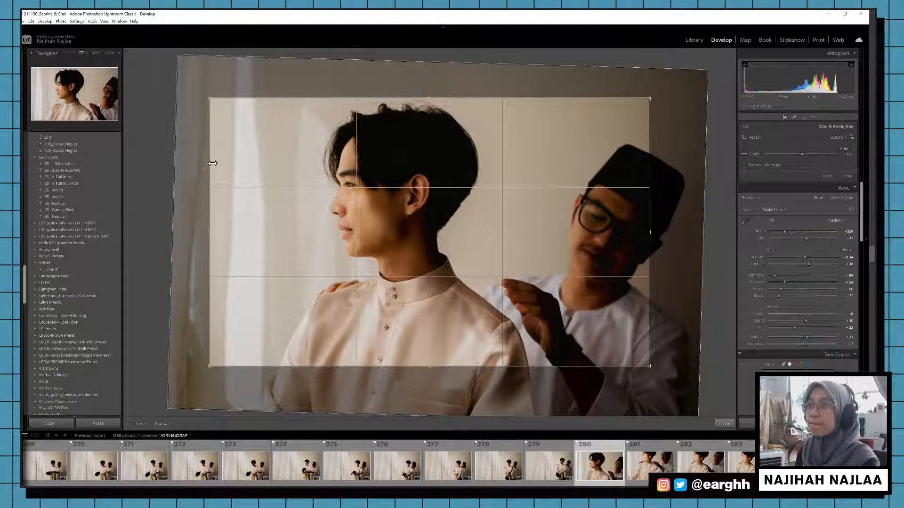
{"action": "left_click_drag", "start_coordinate": [210, 167], "coordinate": [202, 167]}
{"action": "left_click_drag", "start_coordinate": [379, 218], "coordinate": [374, 222]}
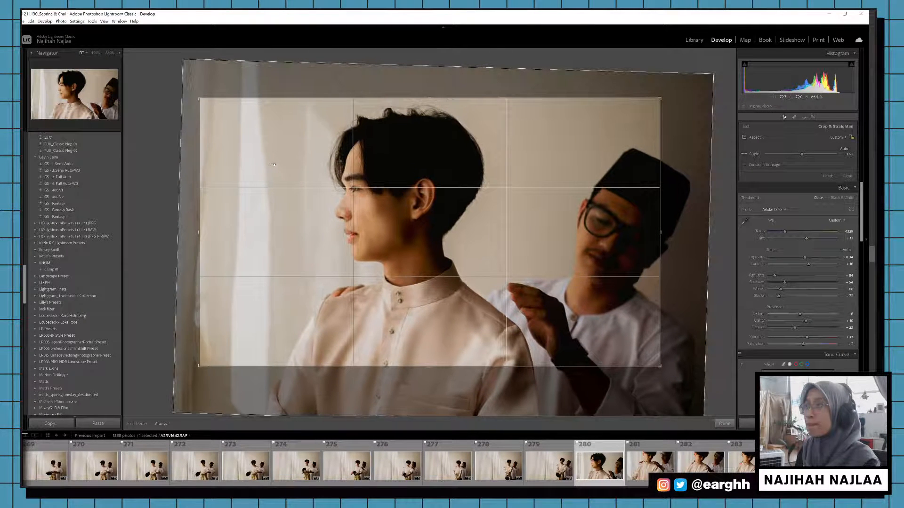
{"action": "key", "text": "Return"}
{"action": "key", "text": "p"}
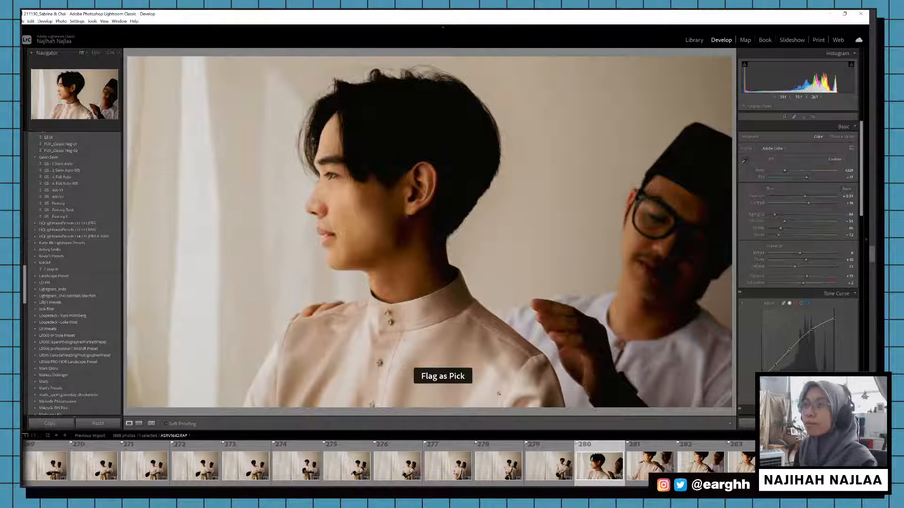
Step: Flag photo 281 as a pick
{"action": "scroll", "coordinate": [566, 461], "scroll_direction": "down", "scroll_amount": 5}
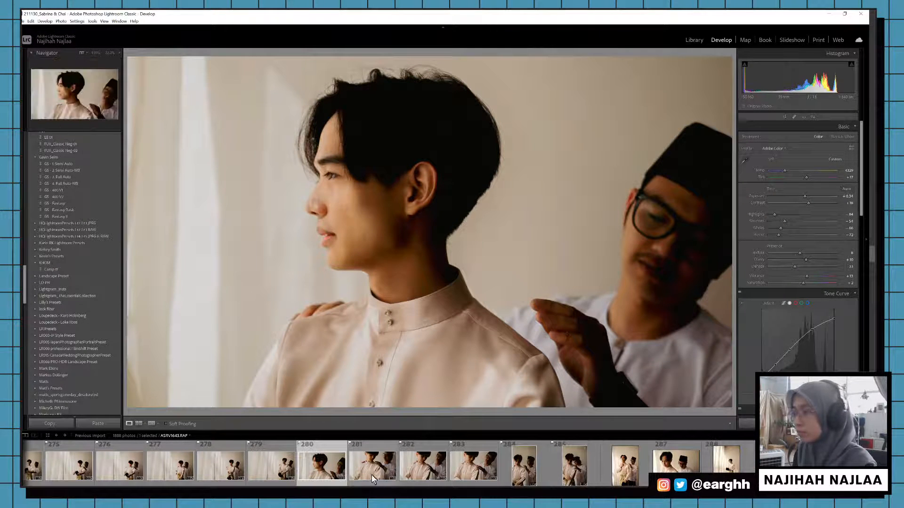
{"action": "left_click", "coordinate": [371, 475]}
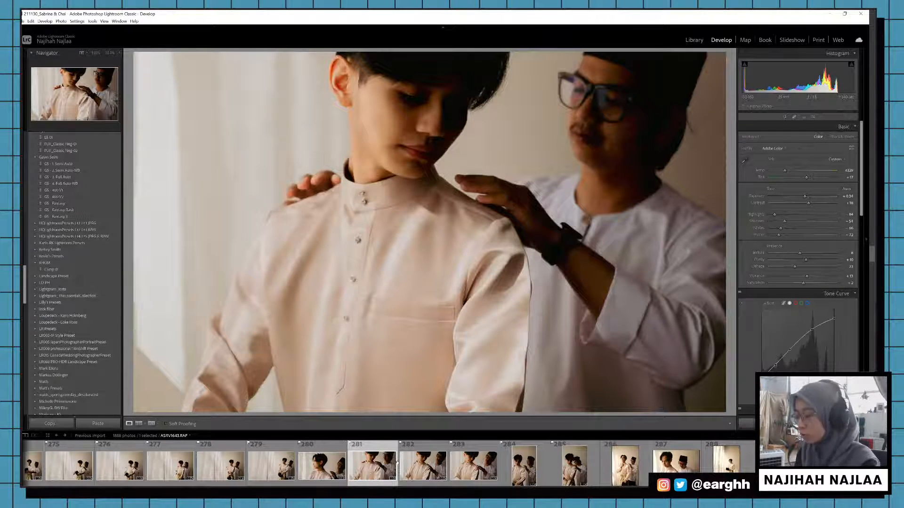
{"action": "key", "text": "p"}
Step: Reframe the crop of photo 282 to include more of both men's heads, and flag photos 282 and 283 as picks
{"action": "left_click", "coordinate": [426, 467]}
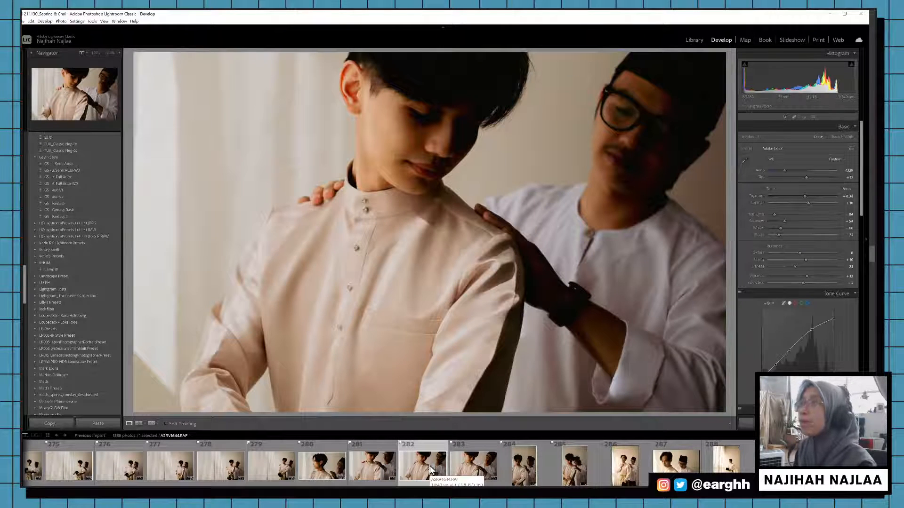
{"action": "key", "text": "r"}
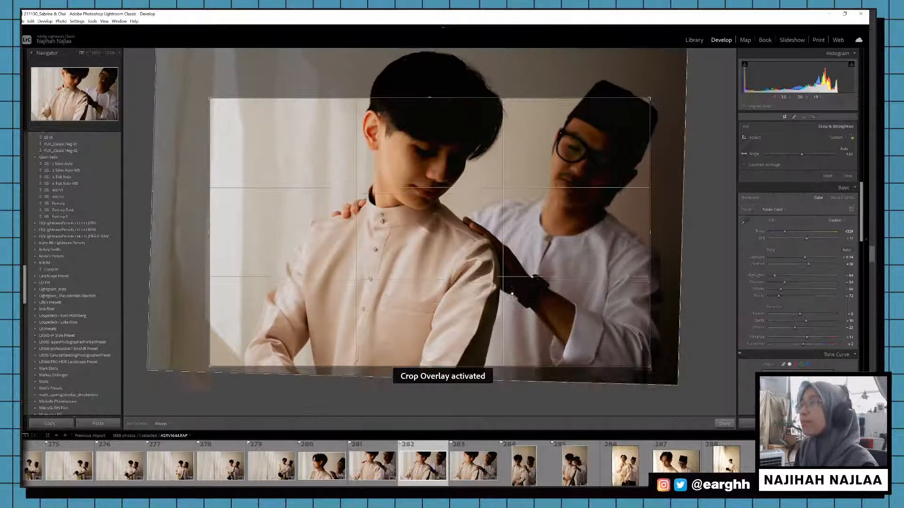
{"action": "key", "text": "d"}
{"action": "key", "text": "p"}
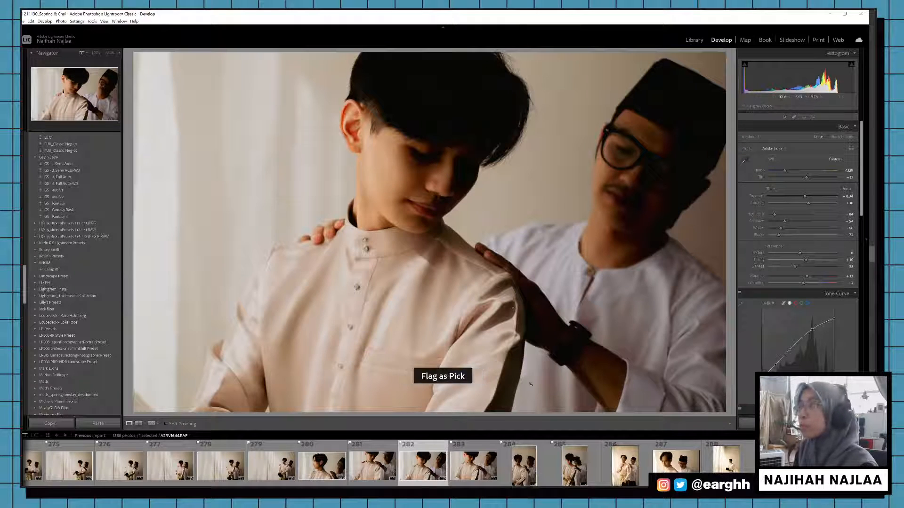
{"action": "left_click", "coordinate": [480, 485]}
{"action": "key", "text": "p"}
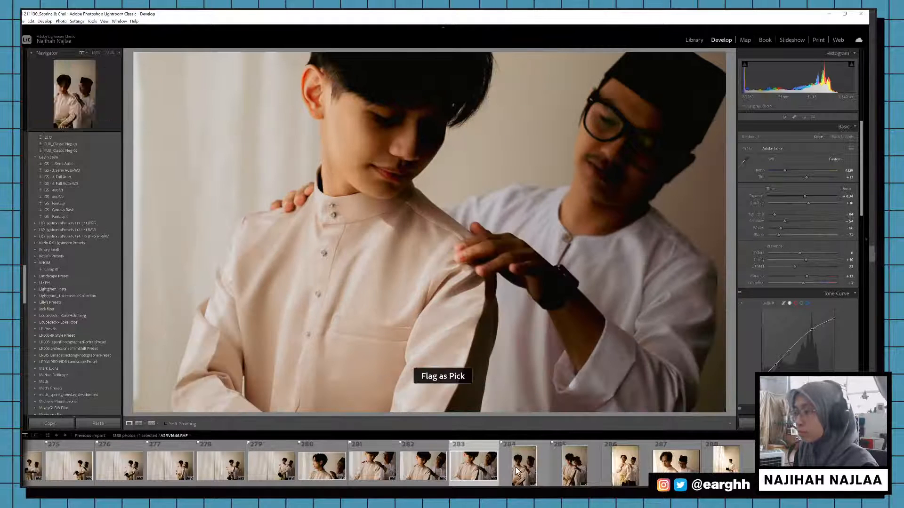
Step: Tighten the crop of photo 281 around the two men from the side and lower edges, keeping it flagged as a pick
{"action": "left_click", "coordinate": [389, 453]}
{"action": "key", "text": "p"}
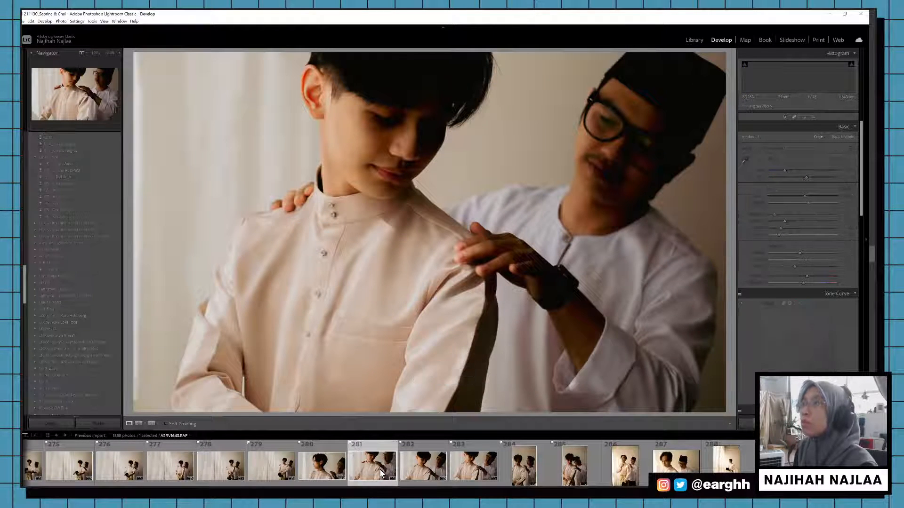
{"action": "key", "text": "r"}
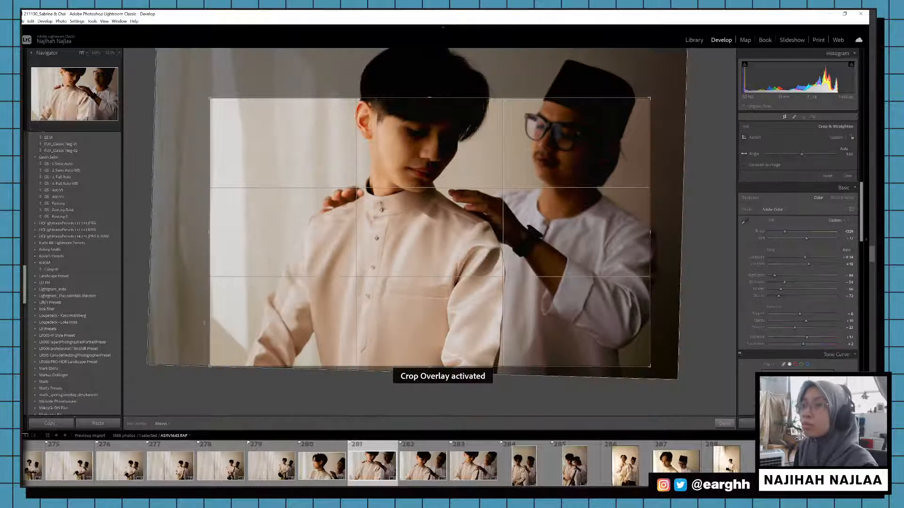
{"action": "left_click_drag", "start_coordinate": [212, 317], "coordinate": [226, 309]}
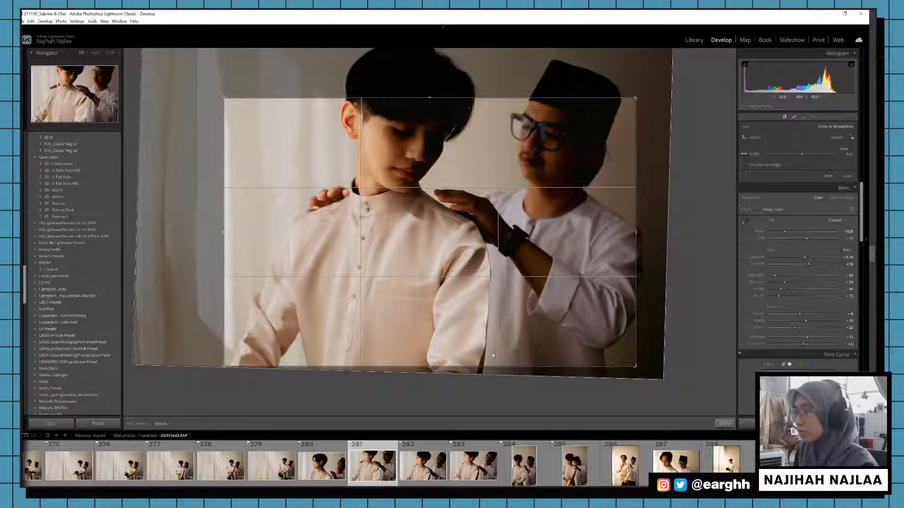
{"action": "left_click_drag", "start_coordinate": [492, 367], "coordinate": [488, 353]}
{"action": "key", "text": "d"}
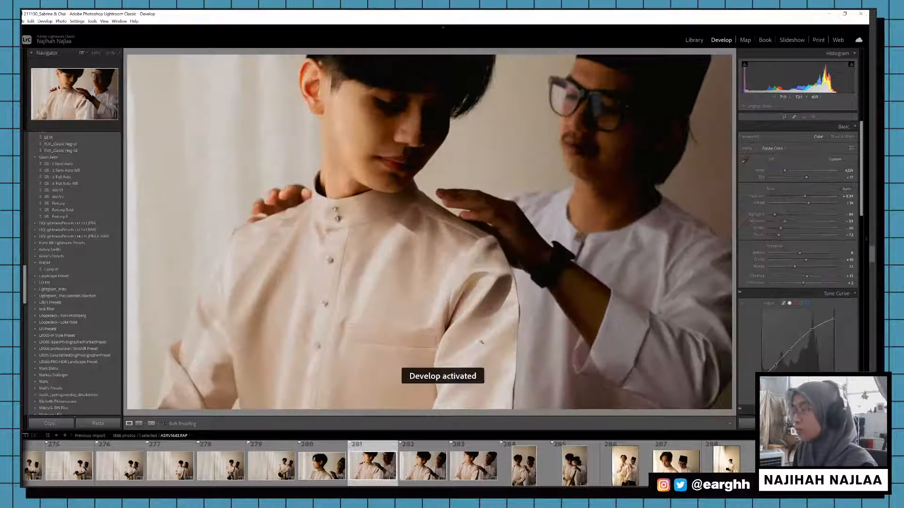
{"action": "key", "text": "p"}
Step: Check photos 283 to 285, and paste the copied develop settings onto the 11 consecutive photos starting at 286
{"action": "left_click", "coordinate": [492, 472]}
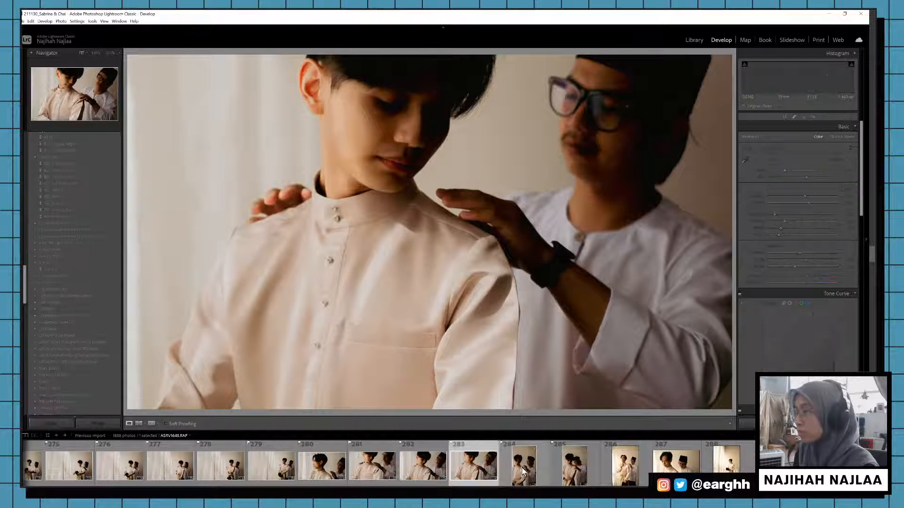
{"action": "left_click", "coordinate": [523, 470]}
{"action": "left_click", "coordinate": [568, 471]}
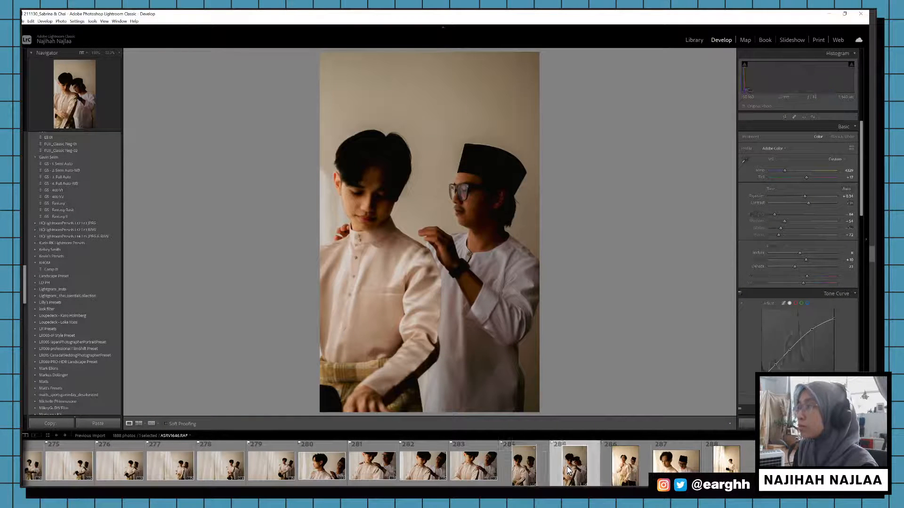
{"action": "left_click", "coordinate": [618, 468]}
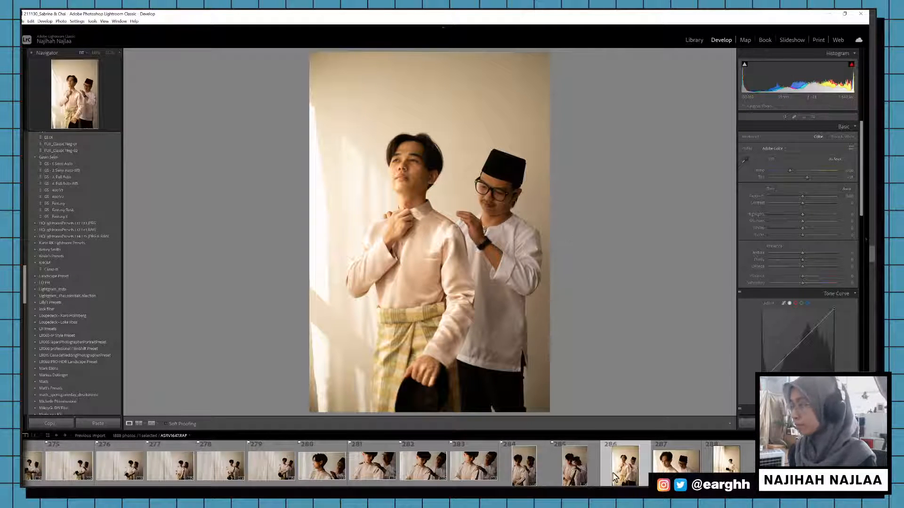
{"action": "scroll", "coordinate": [614, 477], "scroll_direction": "down", "scroll_amount": 3}
{"action": "left_click", "coordinate": [847, 471], "text": "shift"}
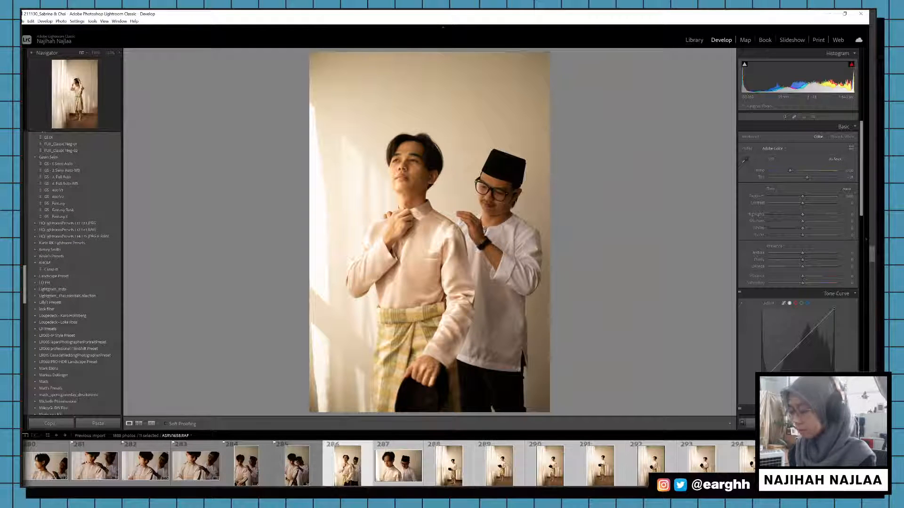
{"action": "key", "text": "ctrl+shift+v"}
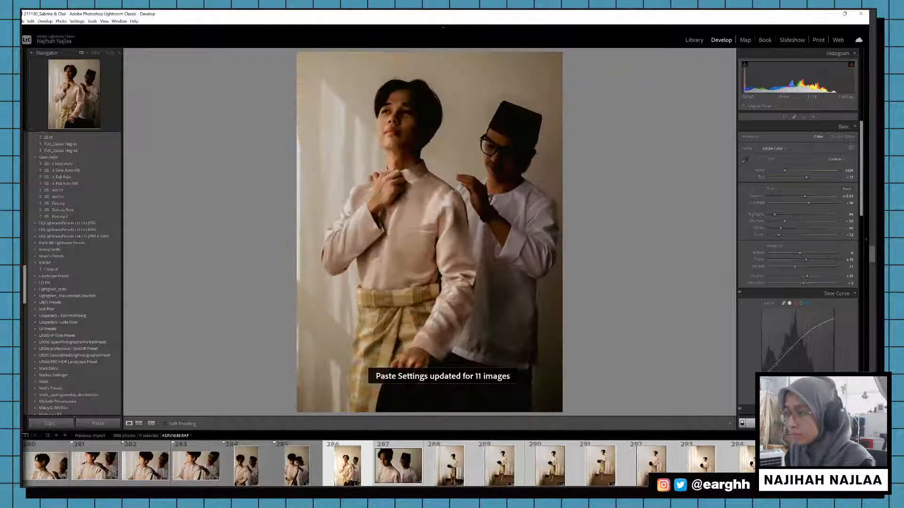
Step: Raise the exposure of photo 286 to about +0.7 and check its crop framing
{"action": "left_click", "coordinate": [365, 485]}
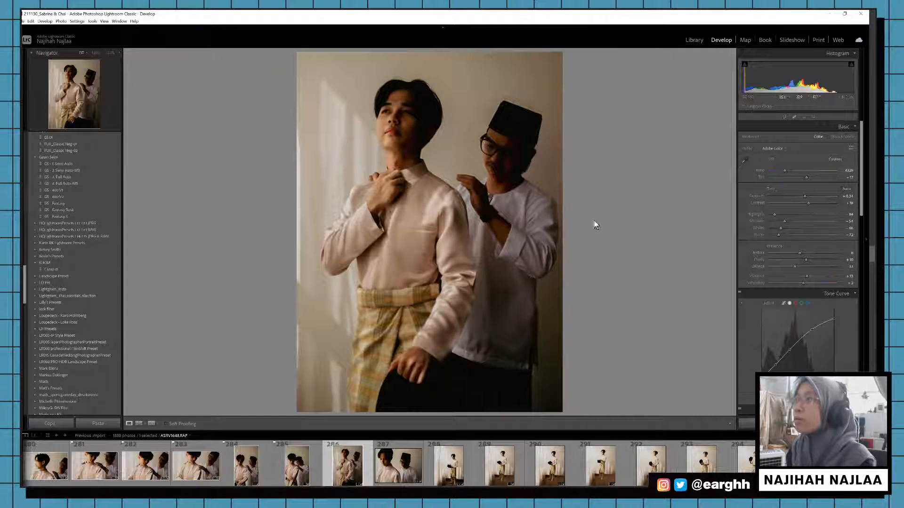
{"action": "left_click_drag", "start_coordinate": [804, 197], "coordinate": [807, 198]}
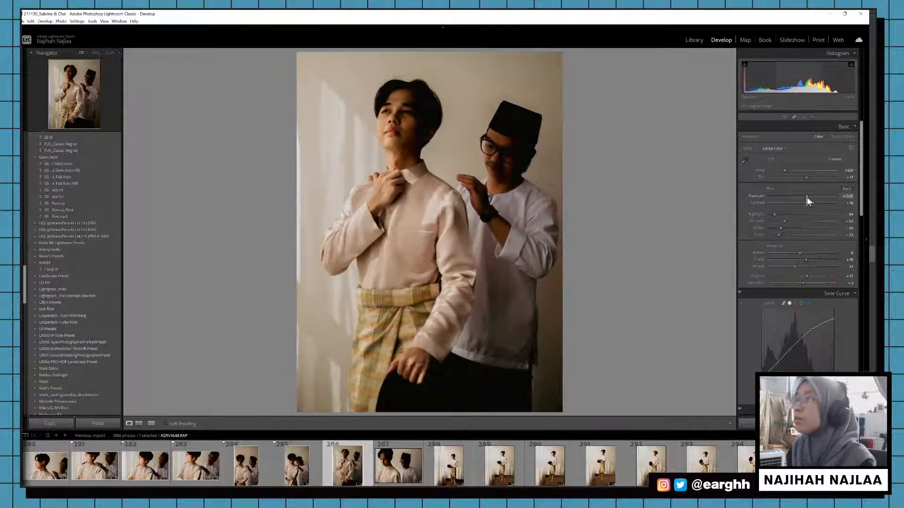
{"action": "key", "text": "r"}
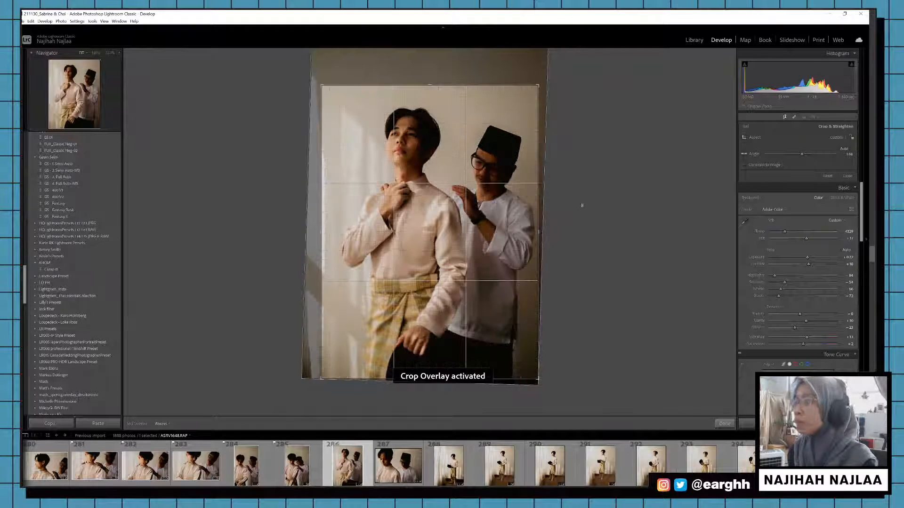
{"action": "key", "text": "d"}
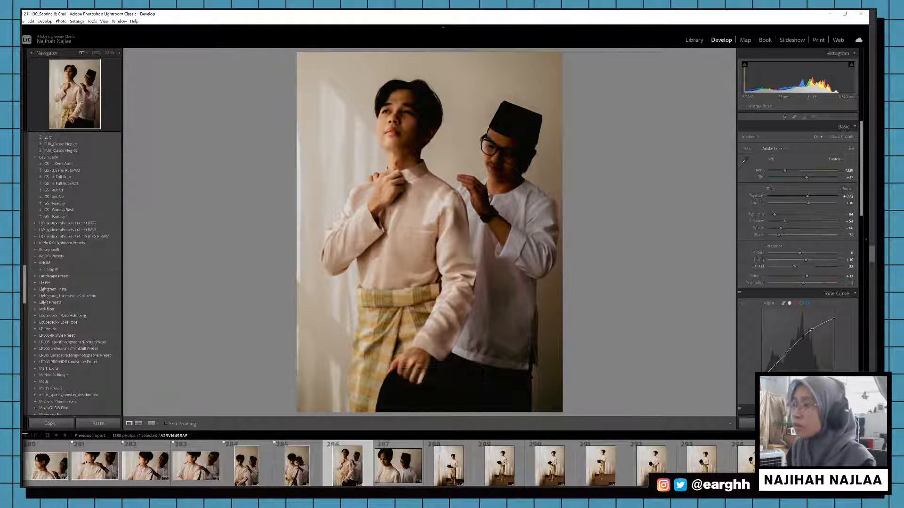
Step: Review the pasted look on photos 287 and 288
{"action": "left_click", "coordinate": [397, 466]}
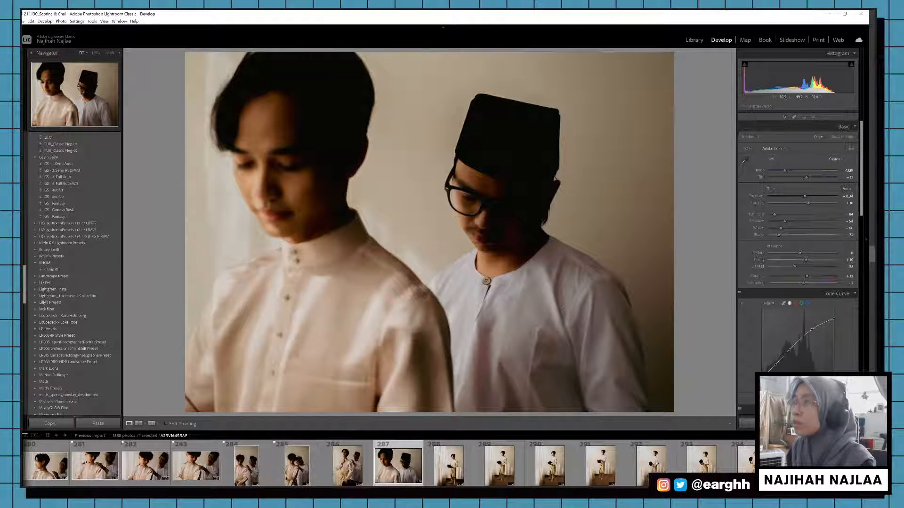
{"action": "left_click", "coordinate": [456, 470]}
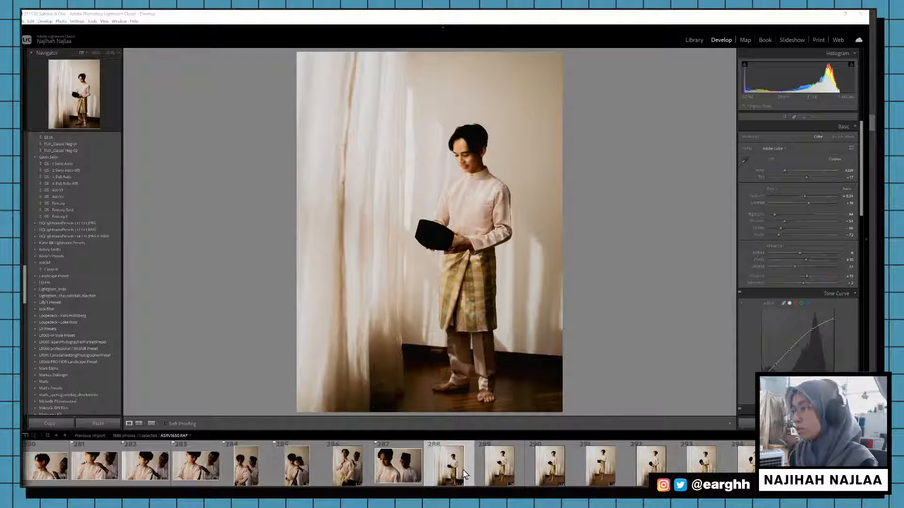
Step: Shift the crop of photo 289 to leave more space above the man's head, straighten it slightly, and flag it as a pick
{"action": "left_click", "coordinate": [497, 469]}
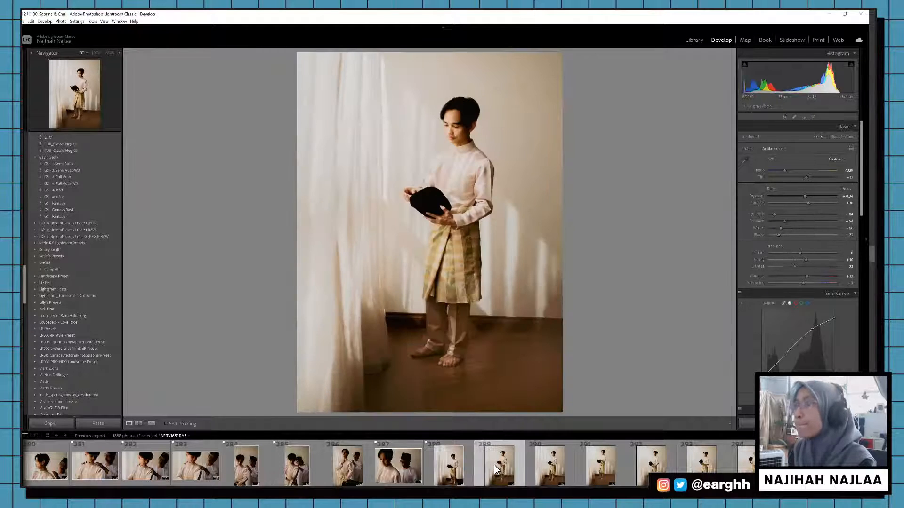
{"action": "key", "text": "r"}
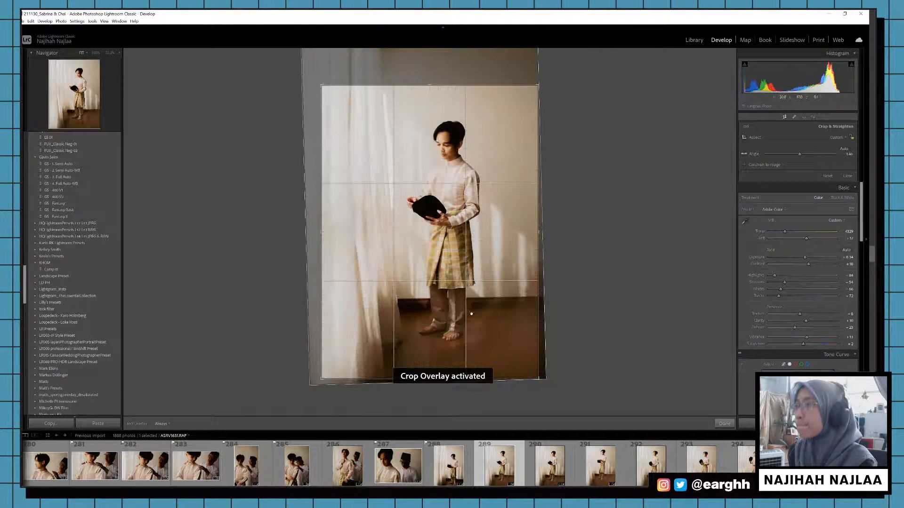
{"action": "left_click_drag", "start_coordinate": [471, 314], "coordinate": [471, 328]}
{"action": "left_click_drag", "start_coordinate": [599, 288], "coordinate": [600, 292]}
{"action": "key", "text": "r"}
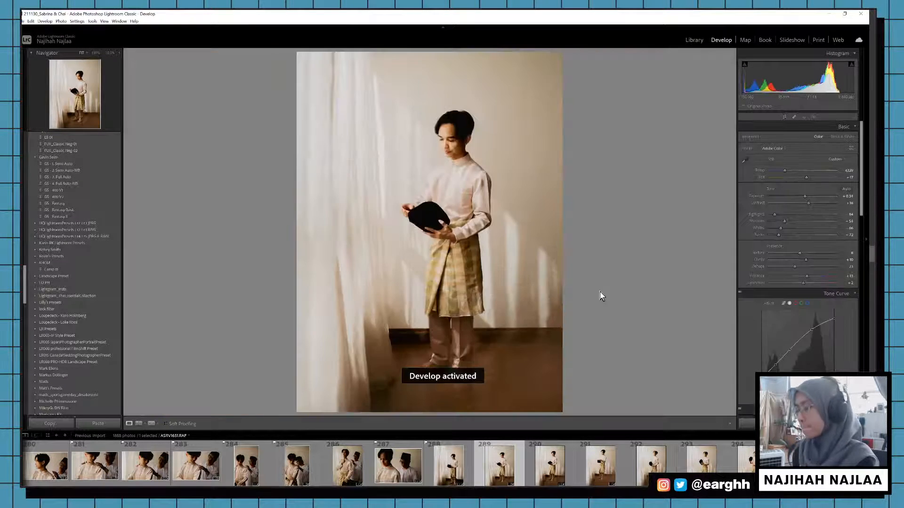
{"action": "key", "text": "p"}
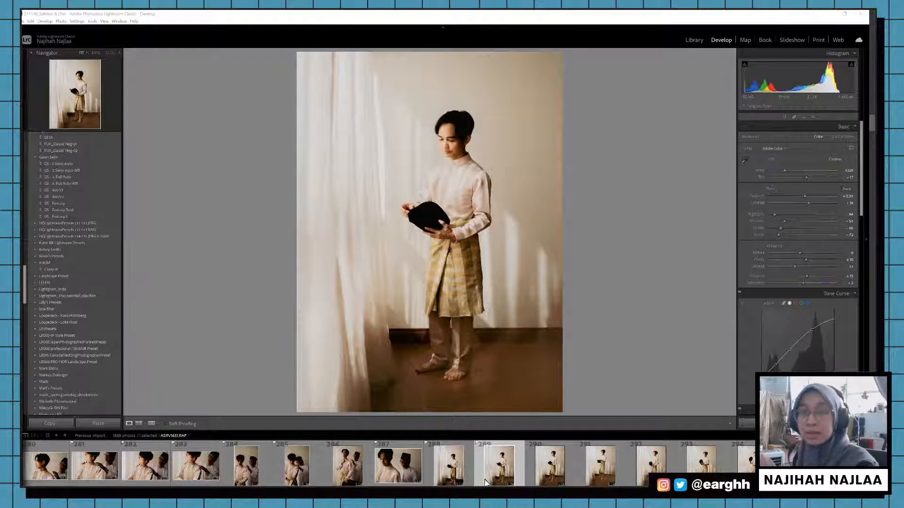
Step: Reposition the crop of photo 290 for more headroom with a level floor line, and flag the photo as a pick
{"action": "scroll", "coordinate": [487, 483], "scroll_direction": "down", "scroll_amount": 5}
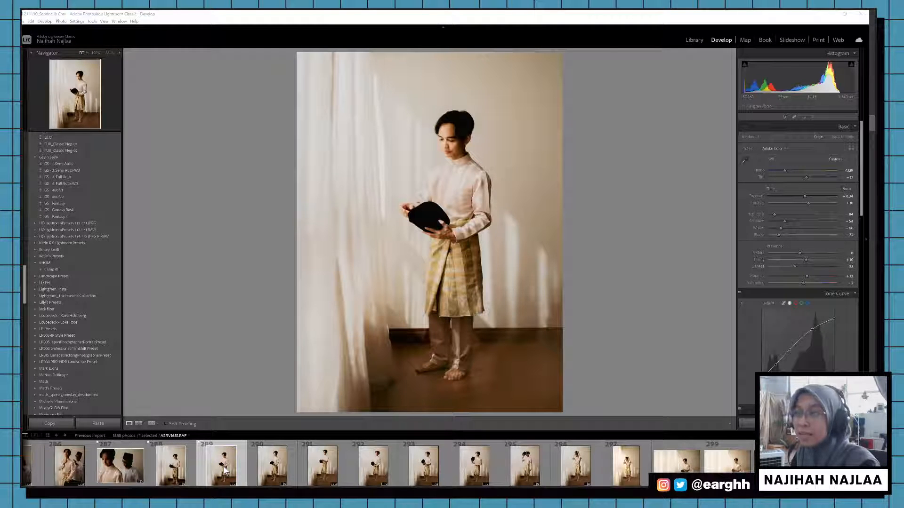
{"action": "left_click", "coordinate": [276, 471]}
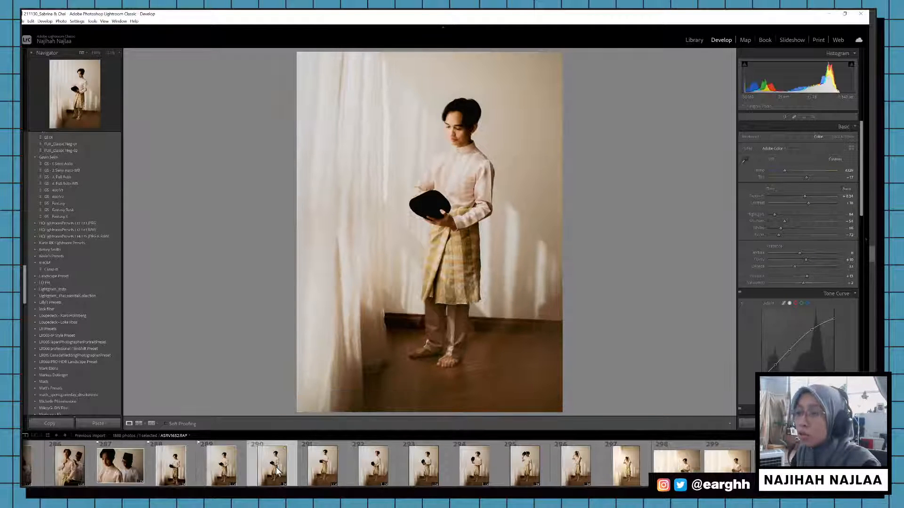
{"action": "key", "text": "r"}
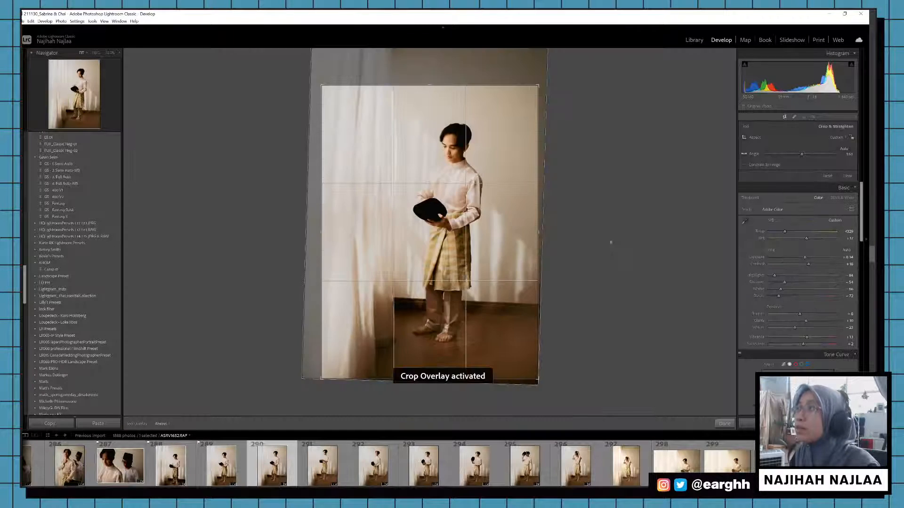
{"action": "left_click_drag", "start_coordinate": [460, 287], "coordinate": [461, 276]}
{"action": "key", "text": "r"}
{"action": "key", "text": "p"}
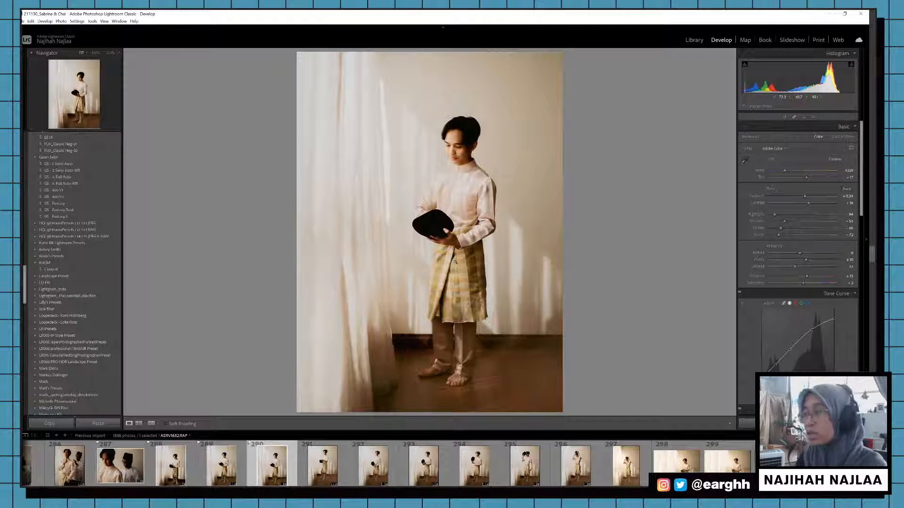
Step: Rotate the crop of photo 291 to level the floor line, add space above the head, and flag it as a pick
{"action": "left_click", "coordinate": [301, 465]}
{"action": "key", "text": "r"}
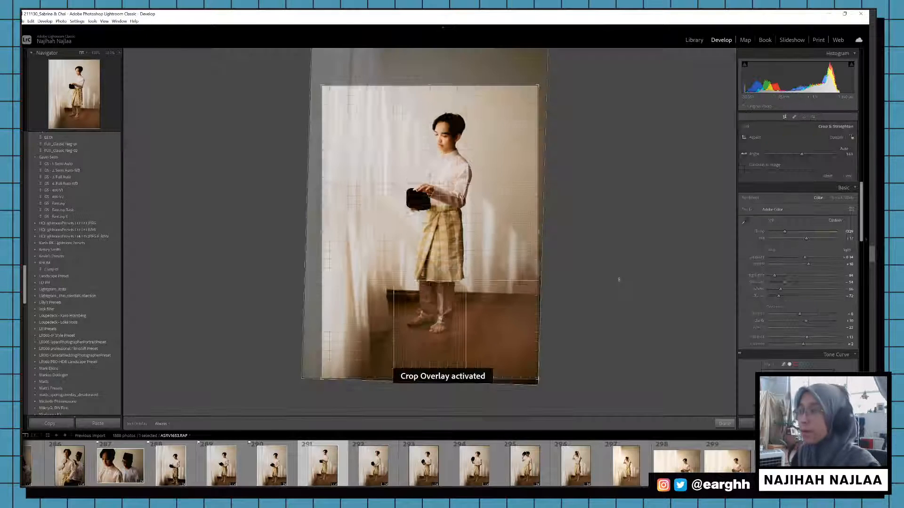
{"action": "left_click_drag", "start_coordinate": [570, 297], "coordinate": [591, 276]}
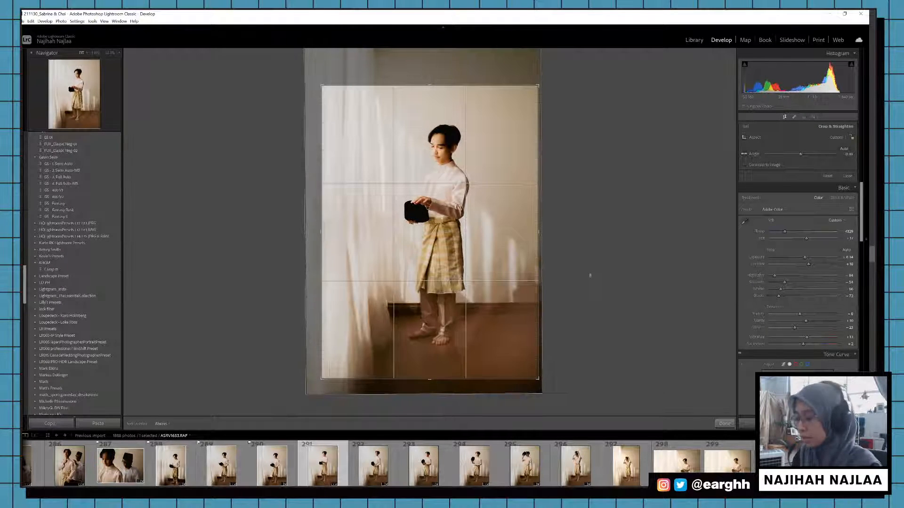
{"action": "key", "text": "r"}
{"action": "key", "text": "p"}
Step: Check the framing of photos 292 and 293 and flag both as picks
{"action": "left_click", "coordinate": [396, 468]}
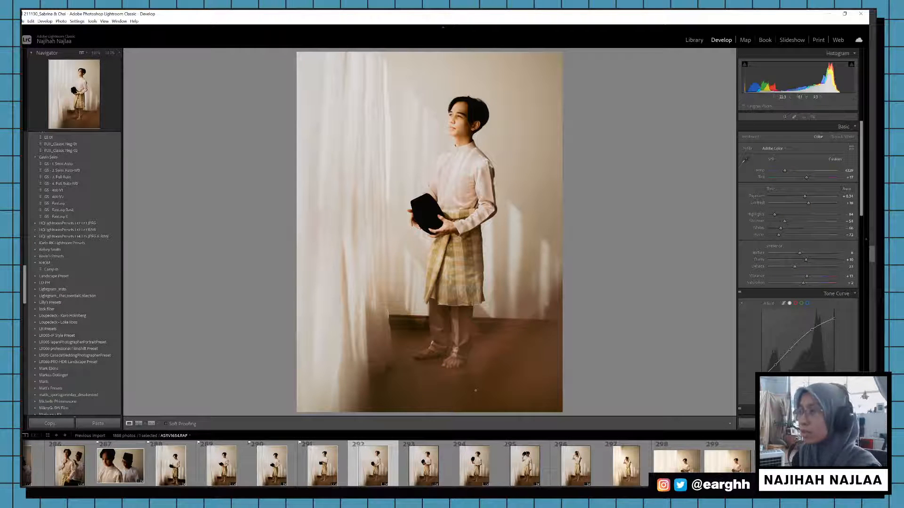
{"action": "key", "text": "p"}
{"action": "left_click", "coordinate": [422, 476]}
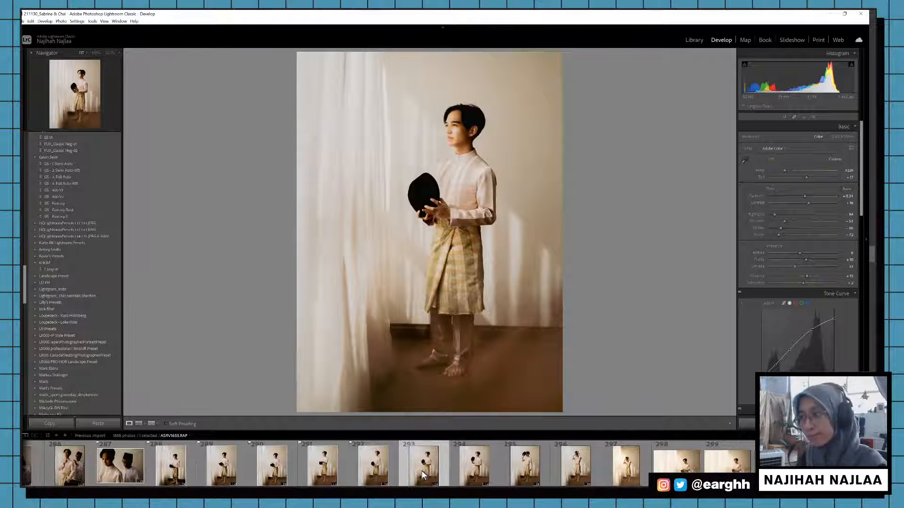
{"action": "key", "text": "p"}
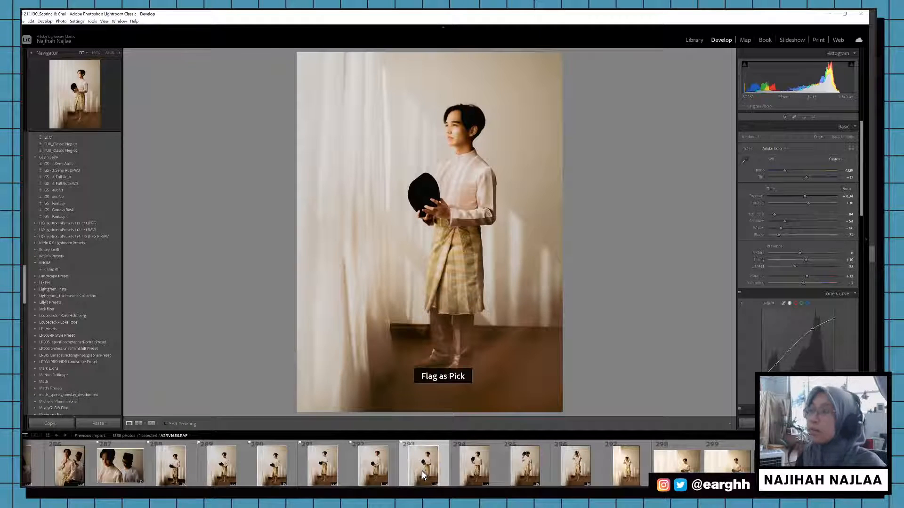
Step: Adjust the crop of photo 294 to leave slightly more space above the man's head, and flag it as a pick
{"action": "left_click", "coordinate": [475, 466]}
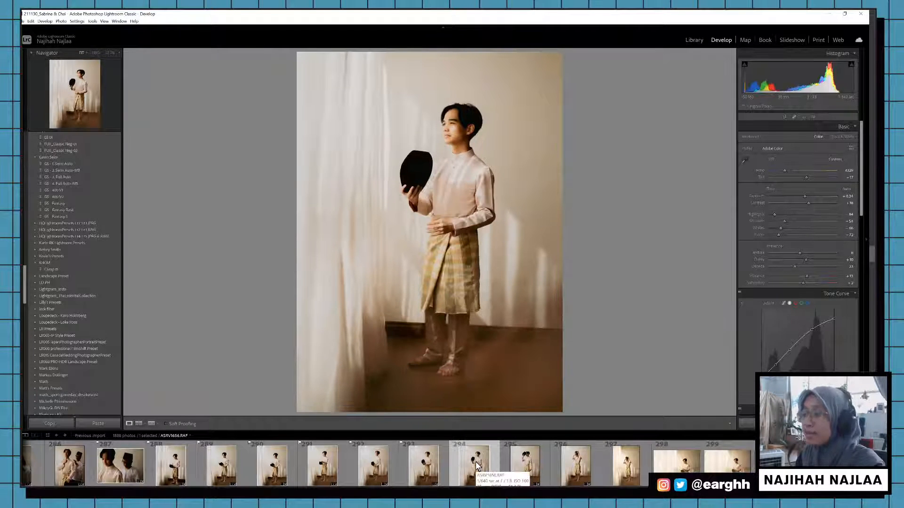
{"action": "key", "text": "r"}
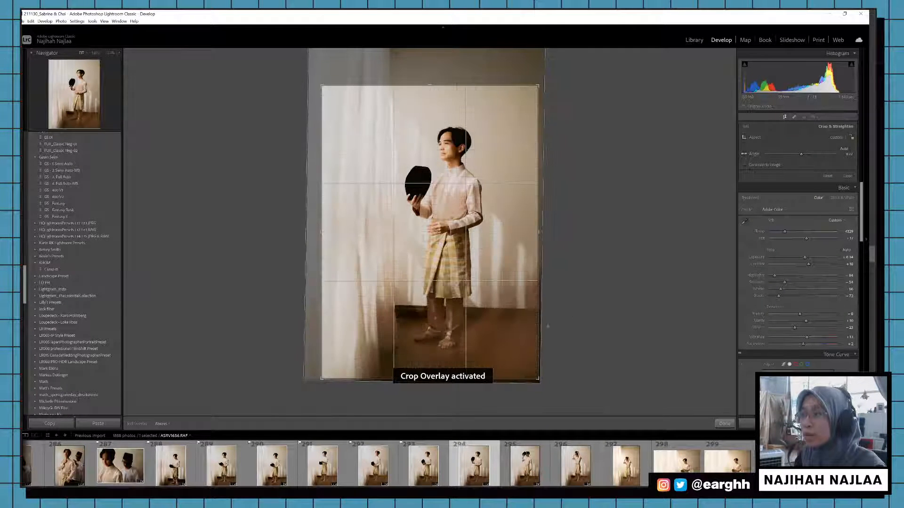
{"action": "key", "text": "r"}
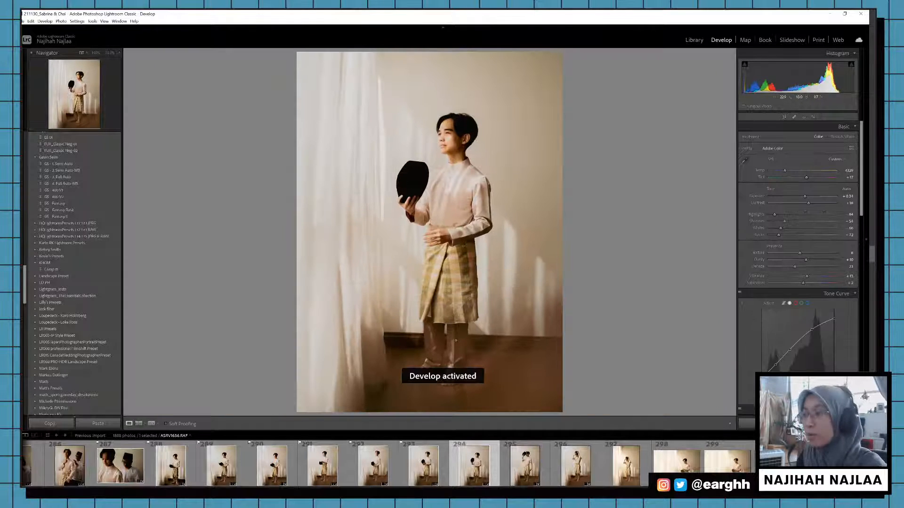
{"action": "key", "text": "p"}
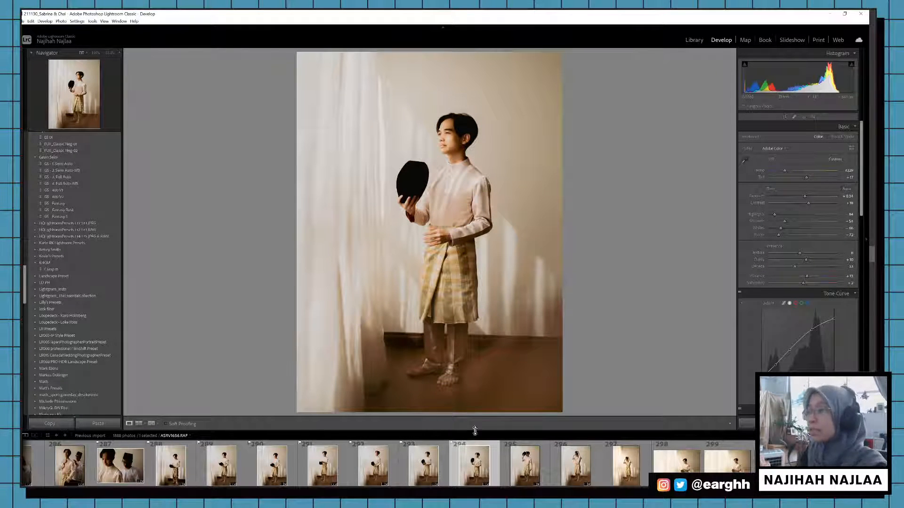
Step: Flag photos 295 and 296 as picks, keeping their pasted crop and look
{"action": "scroll", "coordinate": [469, 462], "scroll_direction": "down", "scroll_amount": 3}
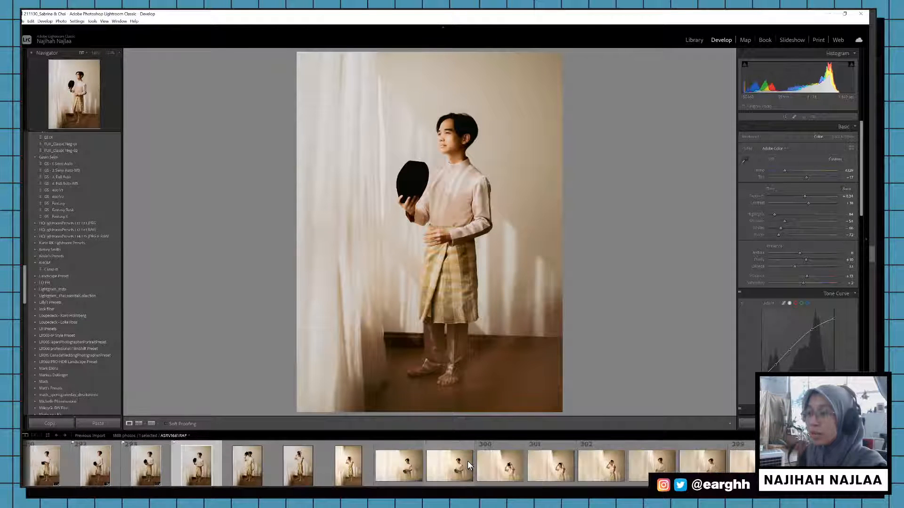
{"action": "left_click", "coordinate": [250, 466]}
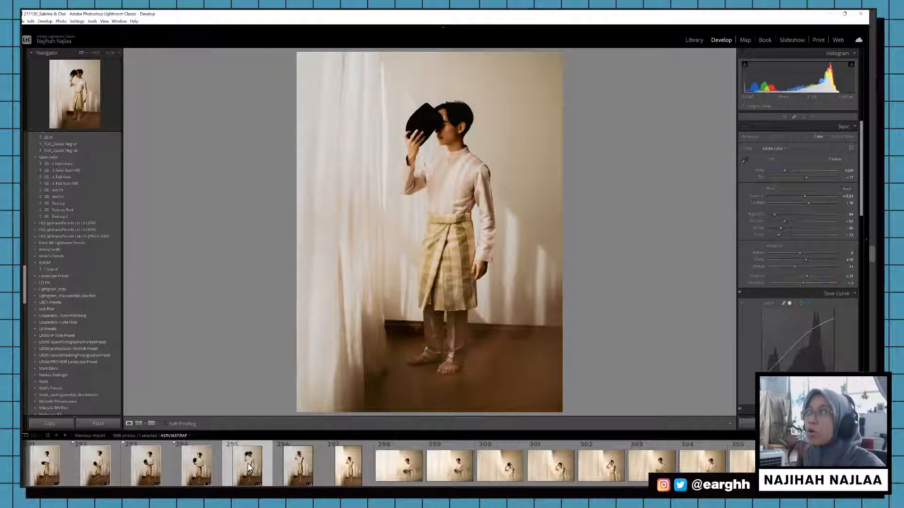
{"action": "key", "text": "p"}
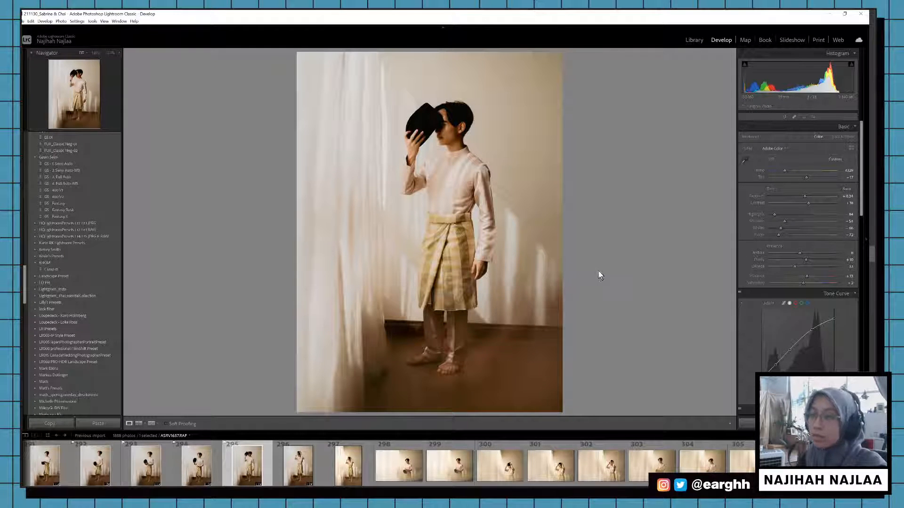
{"action": "left_click", "coordinate": [278, 465]}
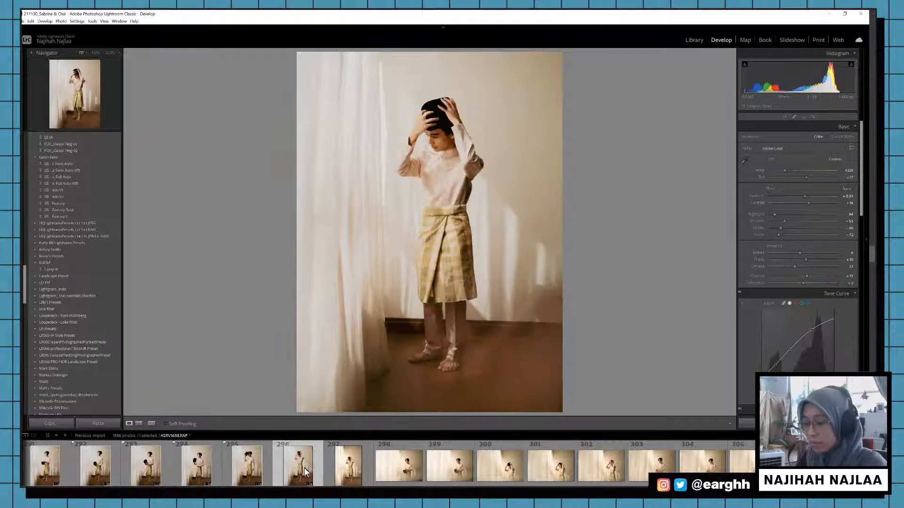
{"action": "key", "text": "ctrl+shift+v"}
Step: Paste the copied develop settings onto photo 297 and flag it as a pick
{"action": "left_click", "coordinate": [349, 466]}
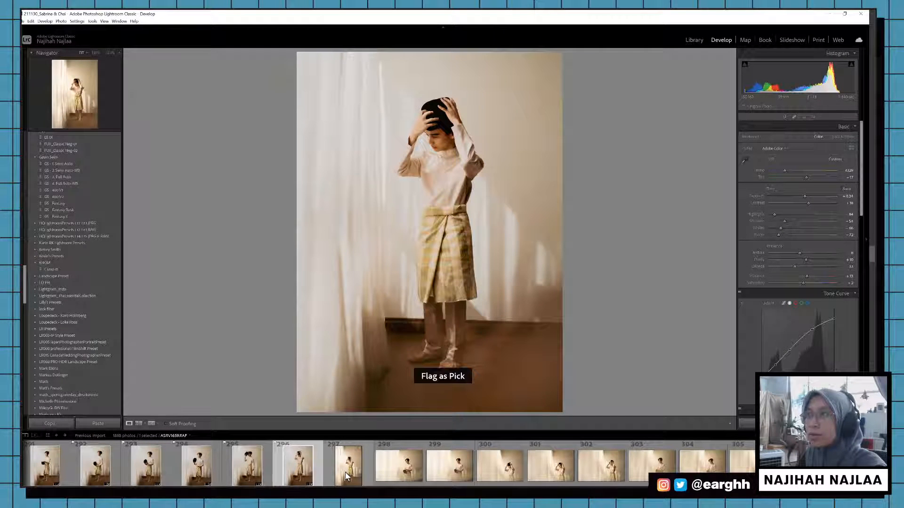
{"action": "left_click", "coordinate": [347, 466]}
{"action": "key", "text": "ctrl+shift+v"}
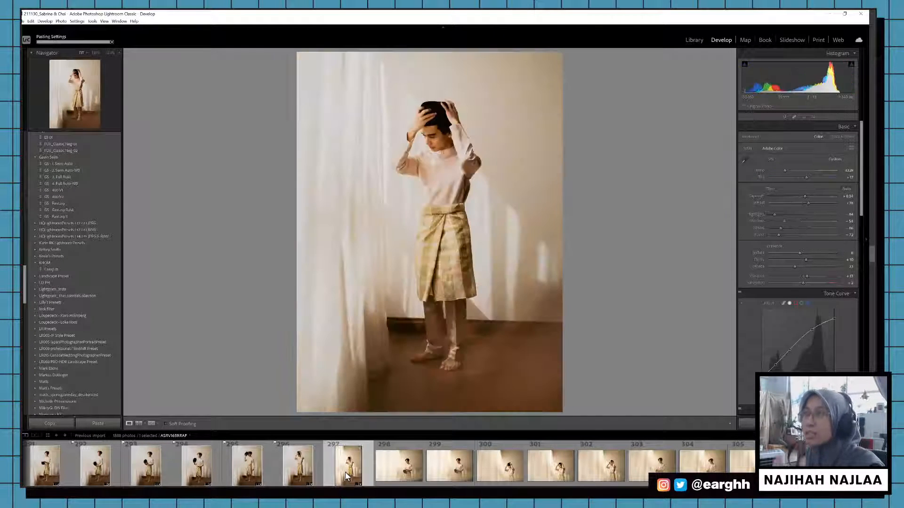
{"action": "key", "text": "p"}
Step: Paste the copied develop settings onto the horizontal photos 298 and 299, flagging each as a pick
{"action": "left_click", "coordinate": [419, 471]}
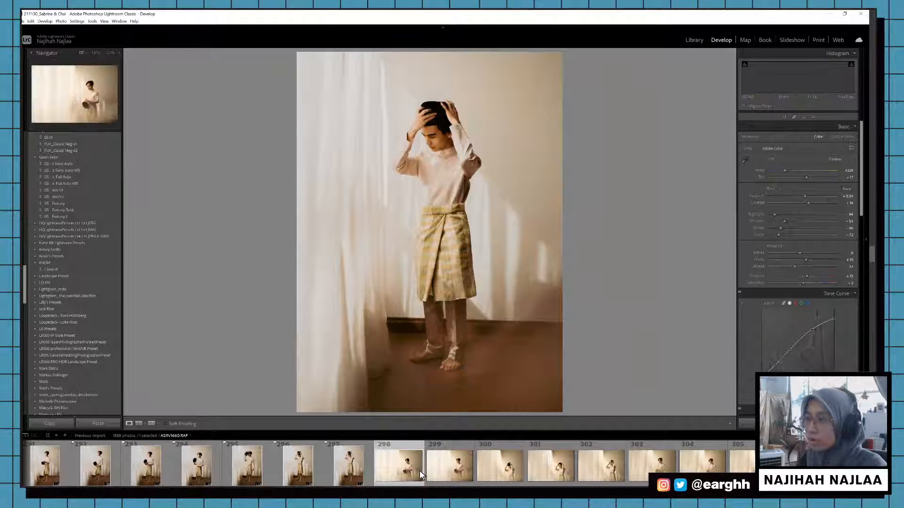
{"action": "key", "text": "ctrl+shift+v"}
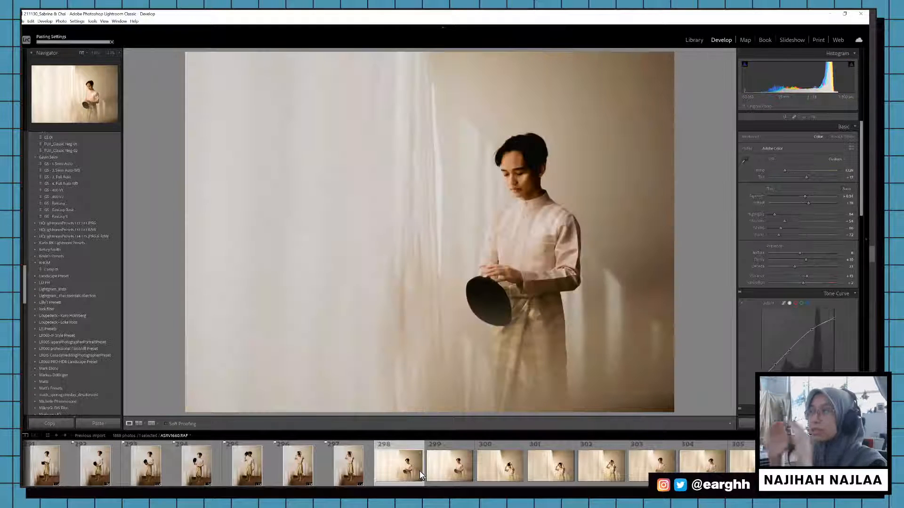
{"action": "key", "text": "p"}
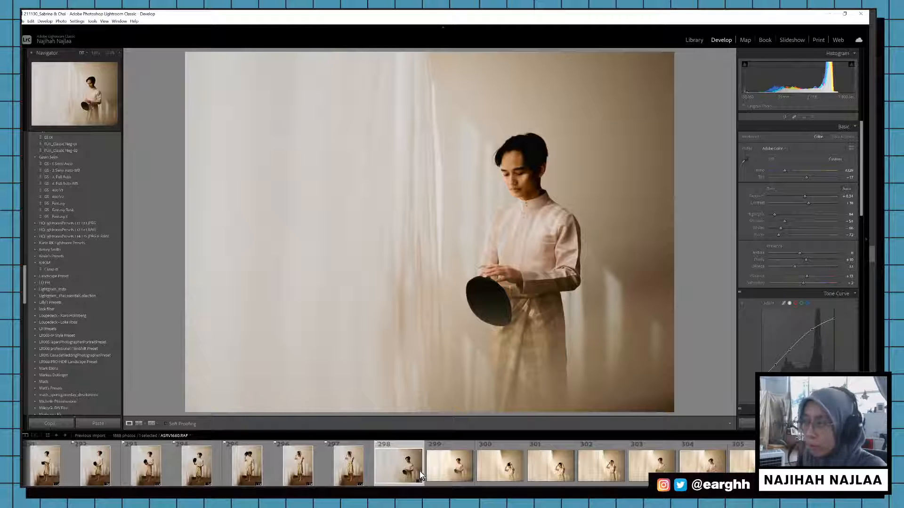
{"action": "left_click", "coordinate": [454, 470]}
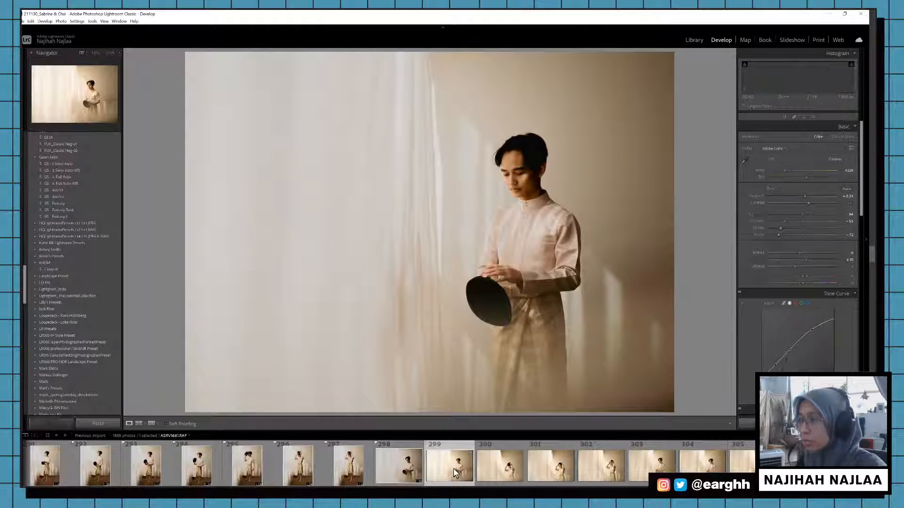
{"action": "key", "text": "ctrl+v"}
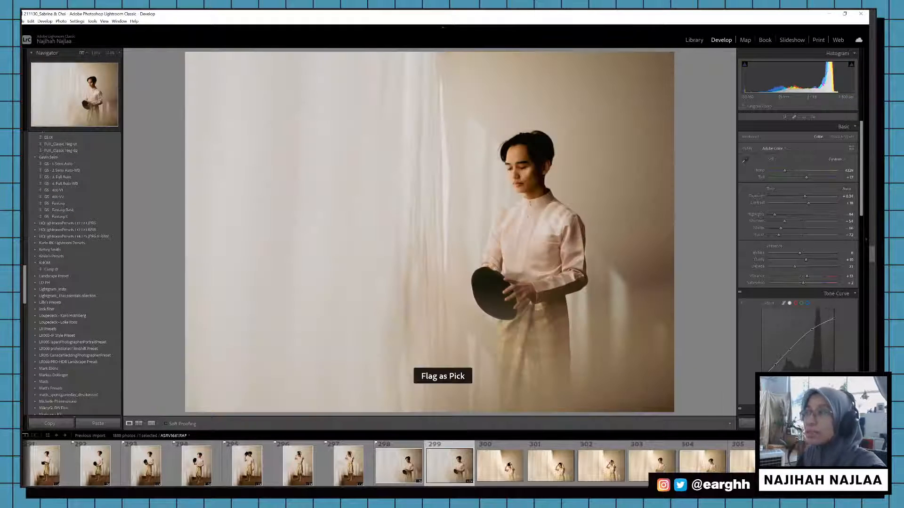
Step: Paste the copied develop settings onto photo 300, check its crop framing, and flag it as a pick
{"action": "left_click", "coordinate": [498, 468]}
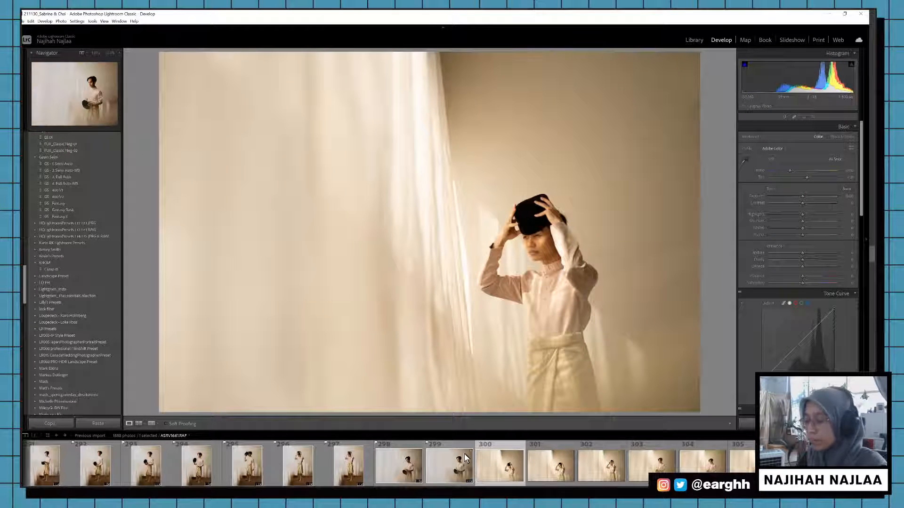
{"action": "key", "text": "ctrl+v"}
{"action": "key", "text": "r"}
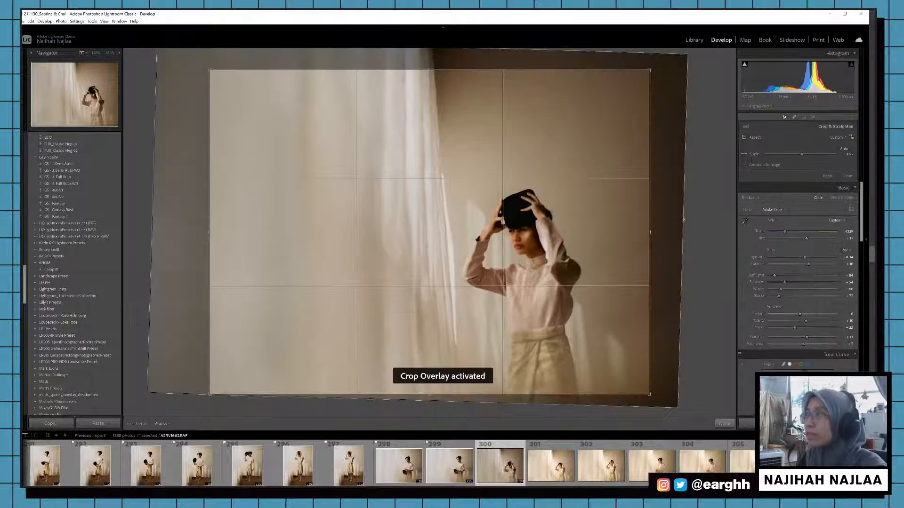
{"action": "key", "text": "Return"}
{"action": "key", "text": "p"}
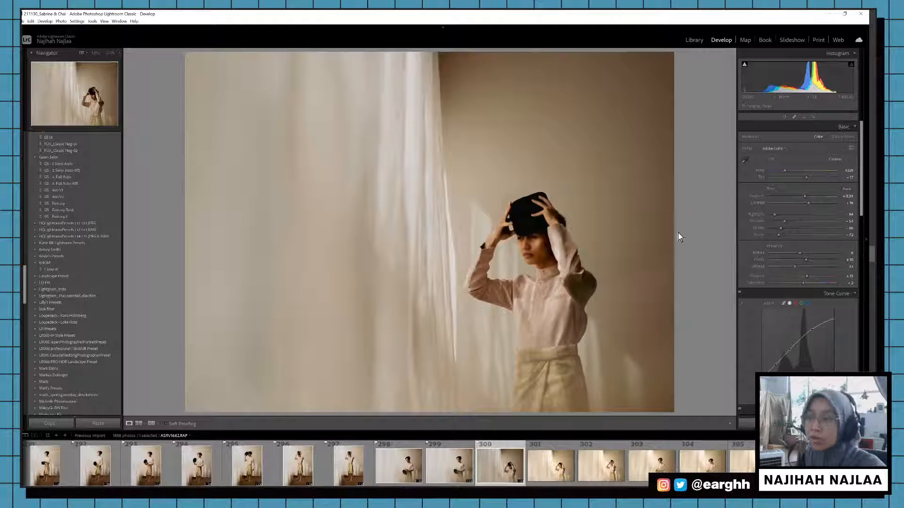
Step: Skip photo 301, paste the copied develop settings onto photo 302, and fine-tune the rotation of its crop
{"action": "key", "text": "Right"}
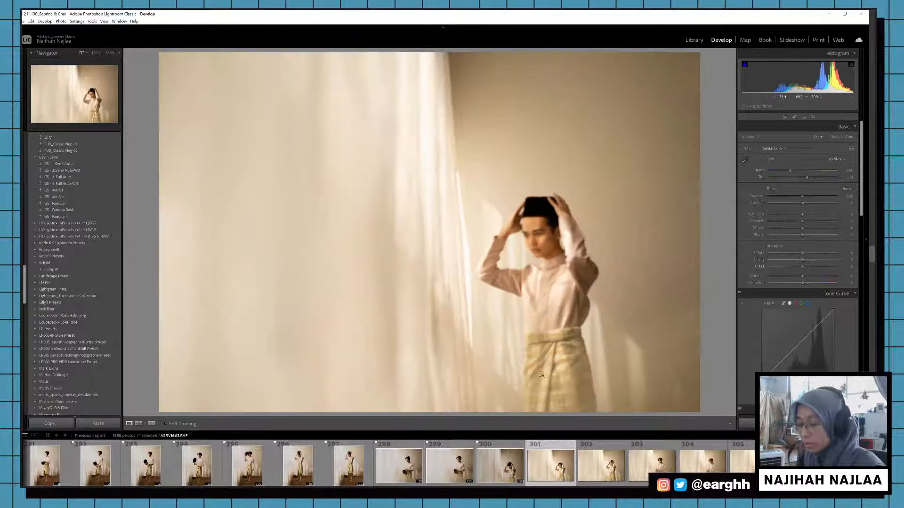
{"action": "left_click", "coordinate": [586, 467]}
{"action": "key", "text": "ctrl+v"}
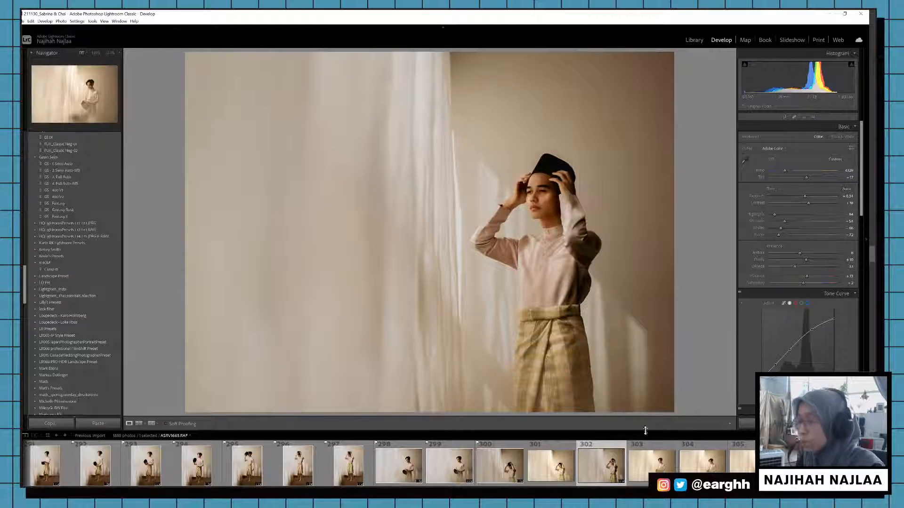
{"action": "key", "text": "r"}
{"action": "left_click_drag", "start_coordinate": [687, 302], "coordinate": [690, 311]}
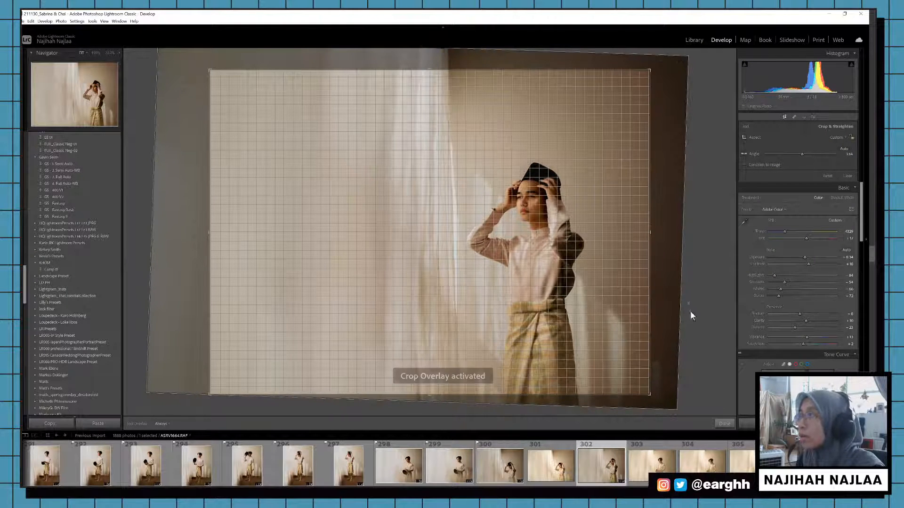
{"action": "key", "text": "r"}
{"action": "key", "text": "d"}
Step: Paste the copied develop settings onto photo 303, slightly rotate its crop, and flag it as a pick
{"action": "left_click", "coordinate": [652, 465]}
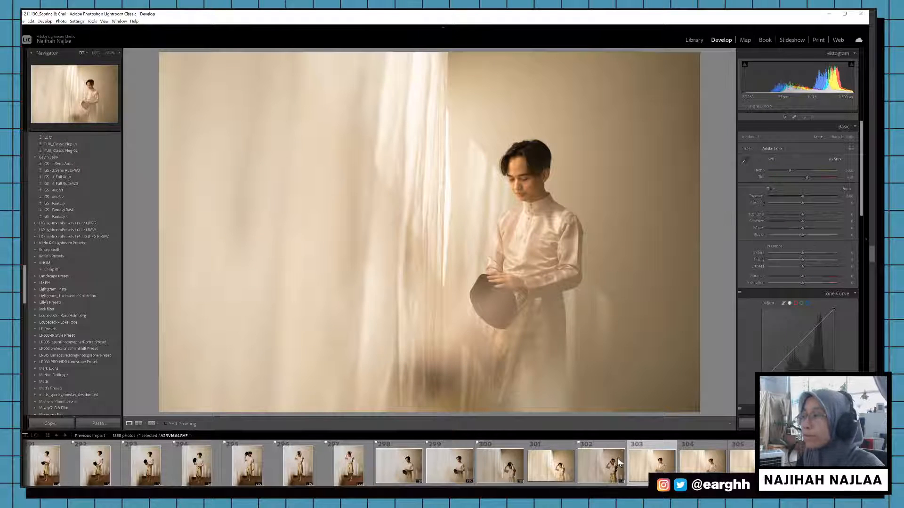
{"action": "key", "text": "ctrl+shift+v"}
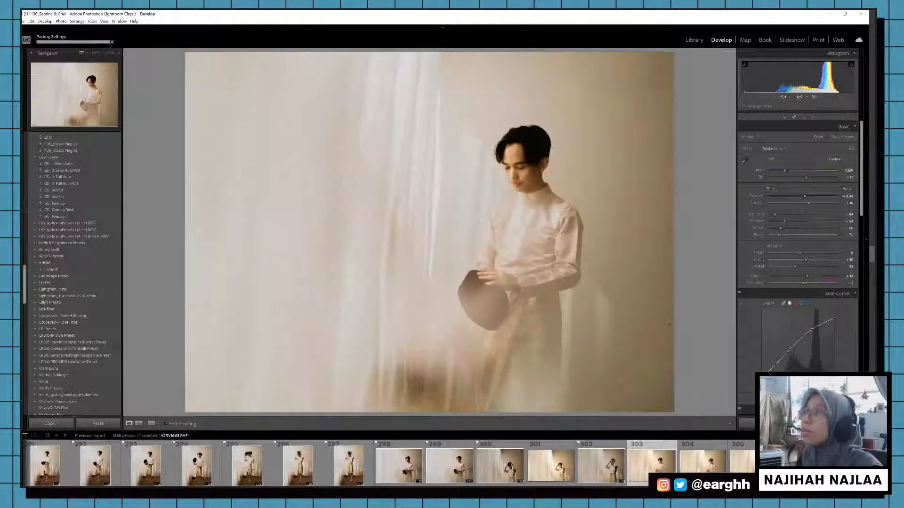
{"action": "key", "text": "r"}
{"action": "left_click_drag", "start_coordinate": [695, 307], "coordinate": [696, 293]}
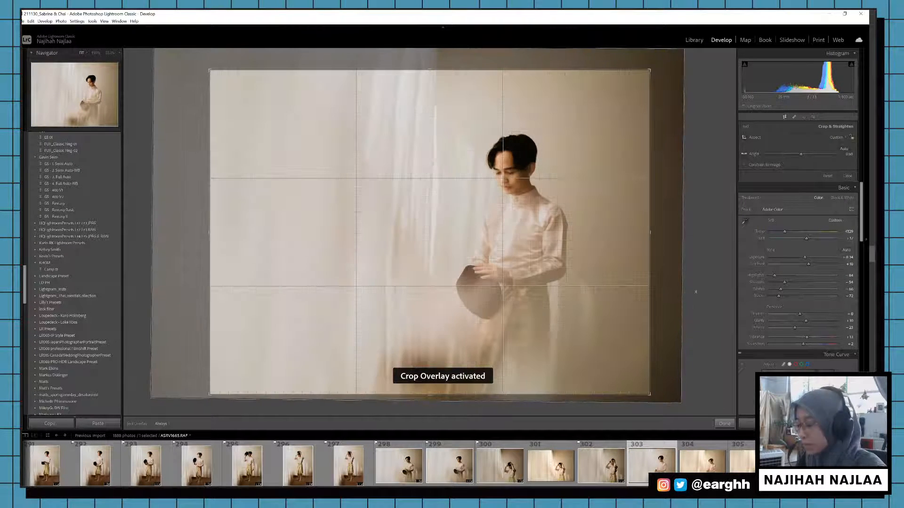
{"action": "key", "text": "Return"}
{"action": "key", "text": "p"}
Step: Paste the copied develop settings onto photos 304 and 305, flagging each as a pick
{"action": "left_click", "coordinate": [684, 460]}
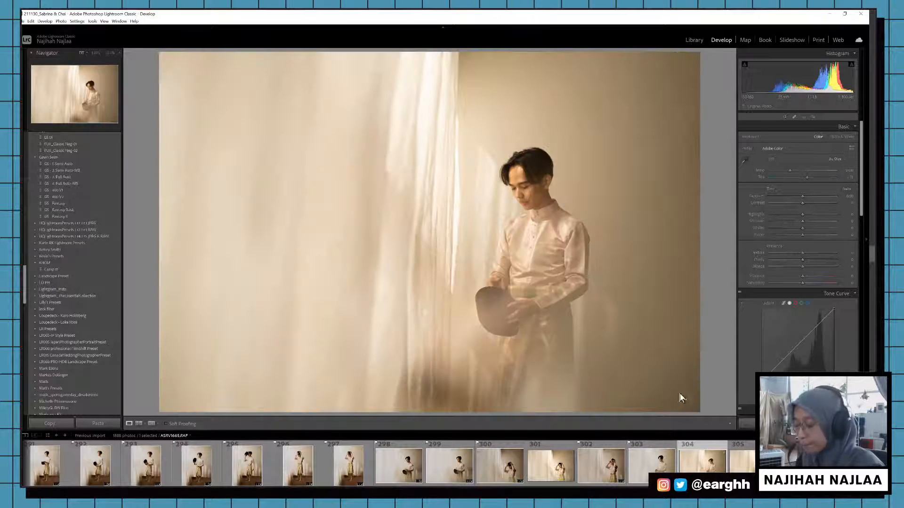
{"action": "key", "text": "ctrl+shift+v"}
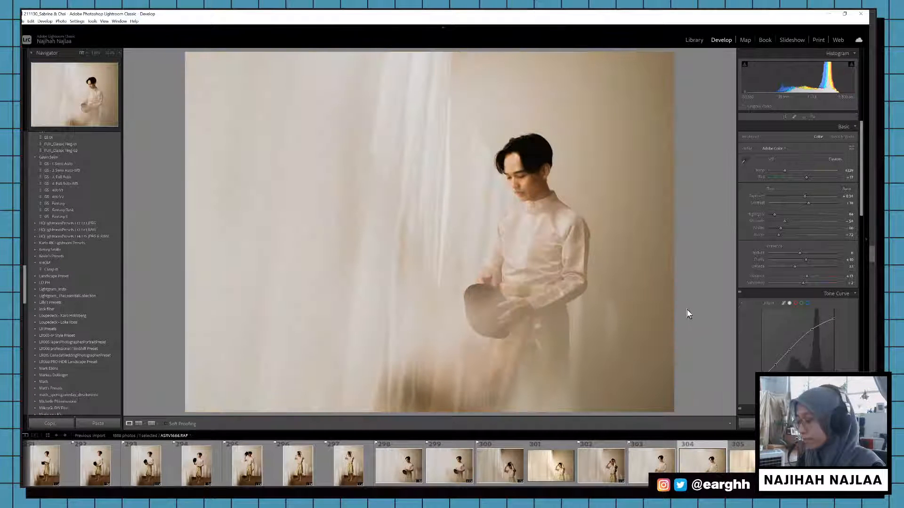
{"action": "key", "text": "p"}
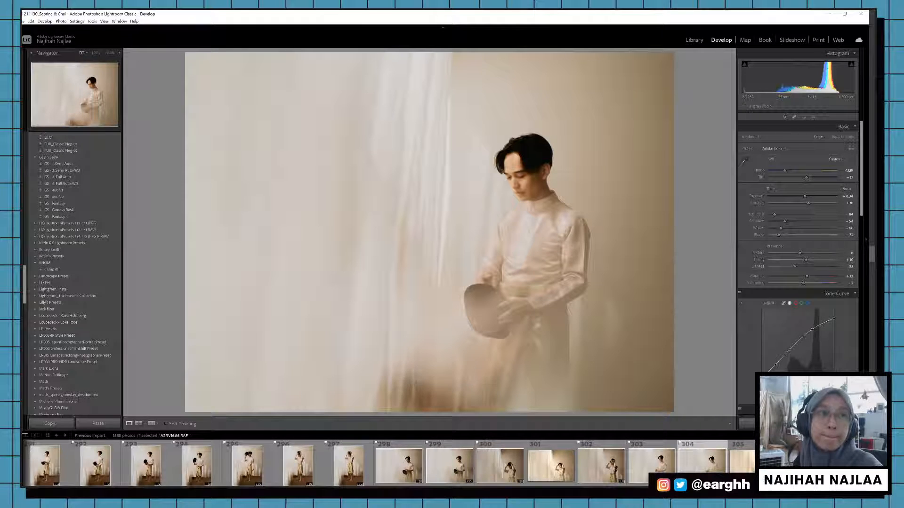
{"action": "key", "text": "Right"}
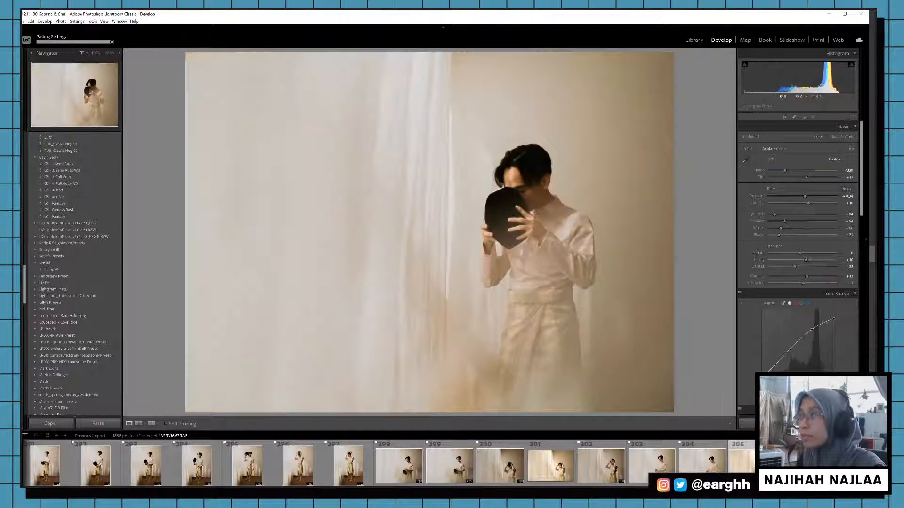
{"action": "key", "text": "p"}
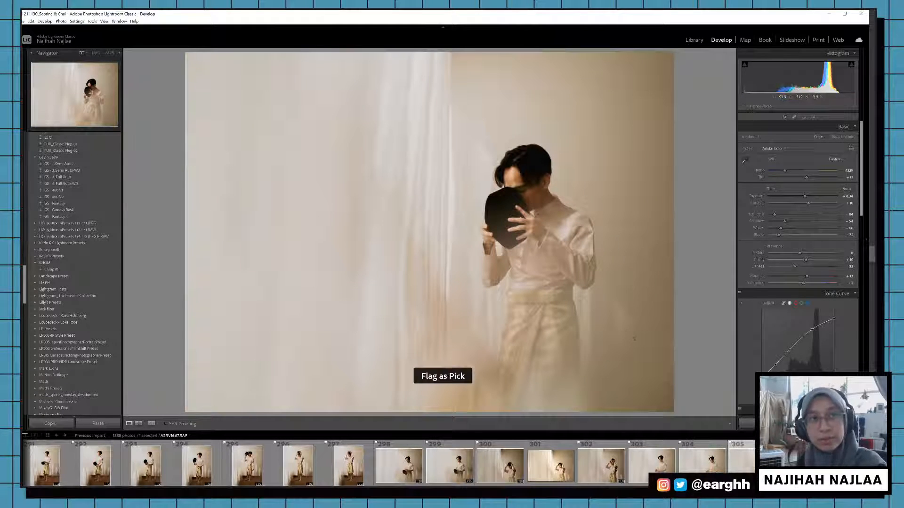
Step: Paste the copied develop settings onto photo 306 and flag it as a pick
{"action": "key", "text": "Right"}
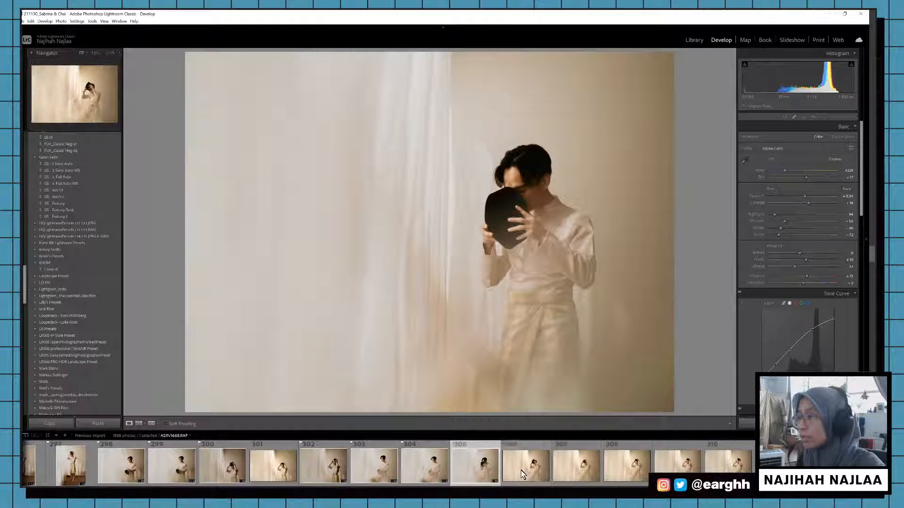
{"action": "left_click", "coordinate": [522, 473]}
{"action": "key", "text": "ctrl+v"}
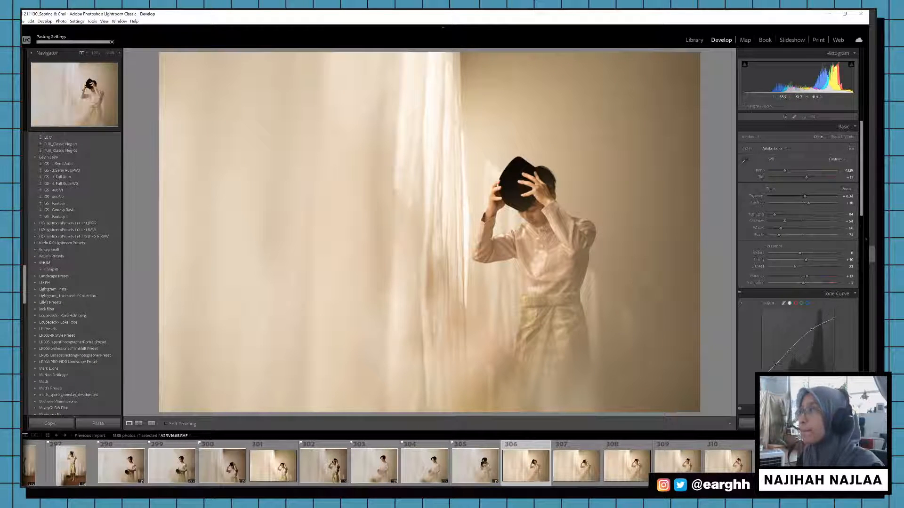
{"action": "key", "text": "p"}
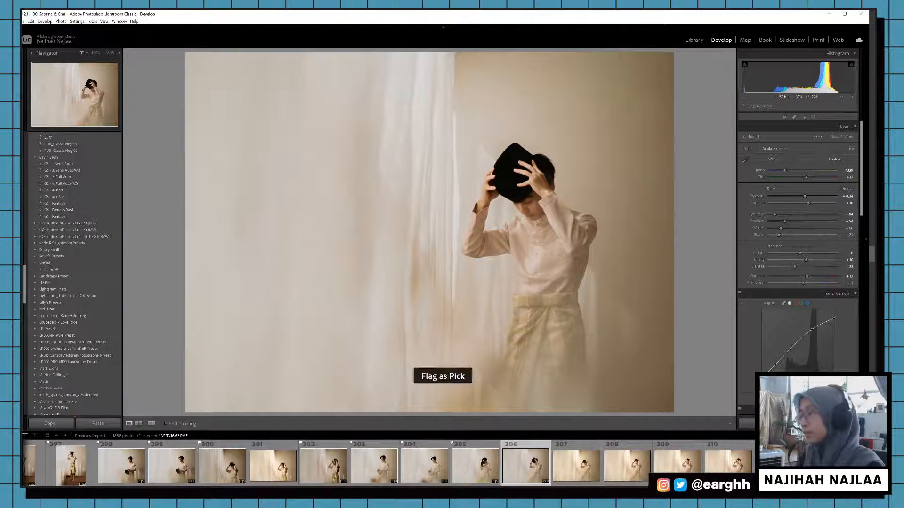
Step: Paste the copied develop settings onto photo 307
{"action": "left_click", "coordinate": [582, 475]}
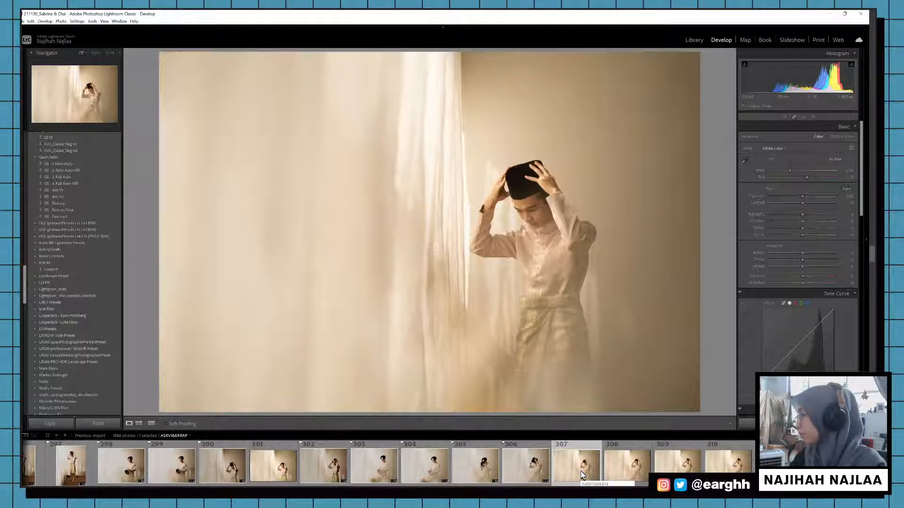
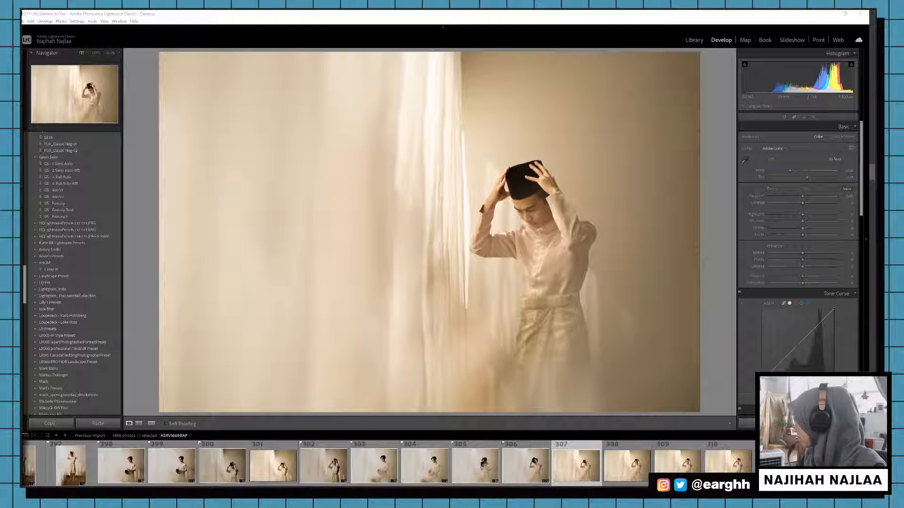
{"action": "key", "text": "alt+Tab"}
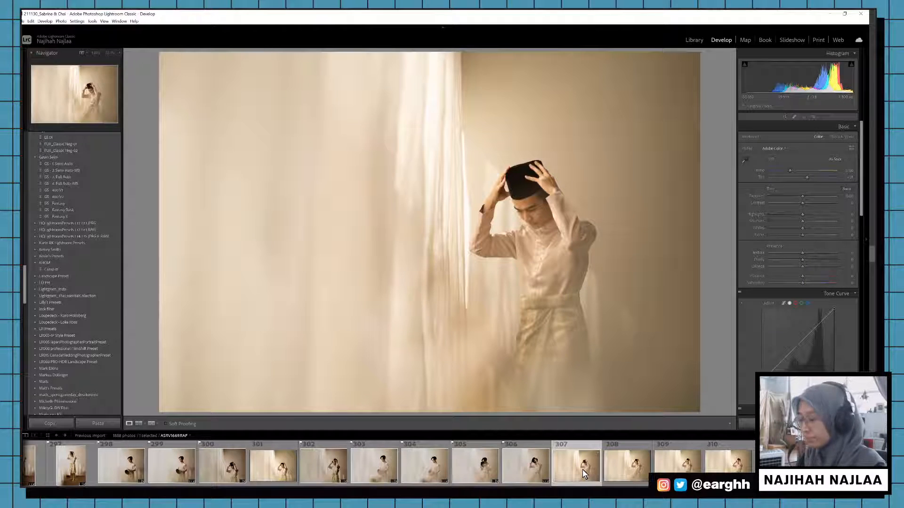
{"action": "key", "text": "ctrl+shift+v"}
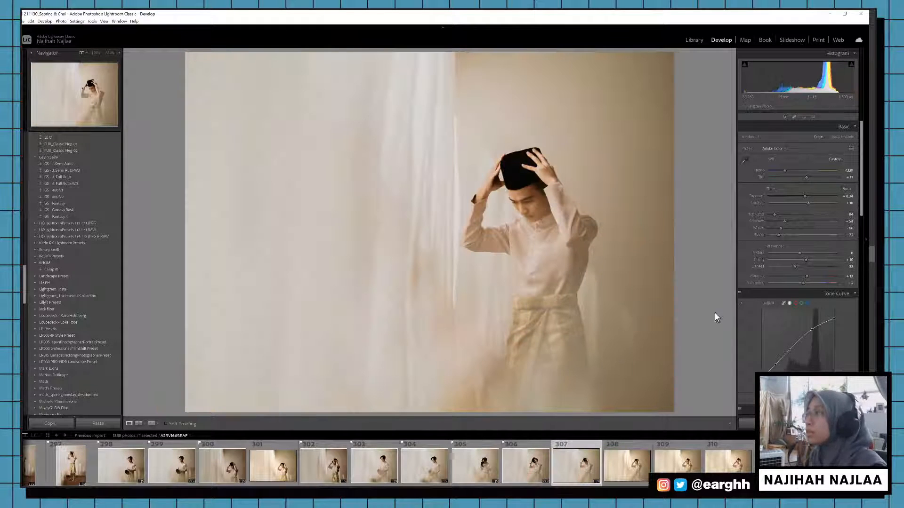
Step: Trim photo 307's crop along its upper edge, then flag it as a pick and rate it 5
{"action": "key", "text": "r"}
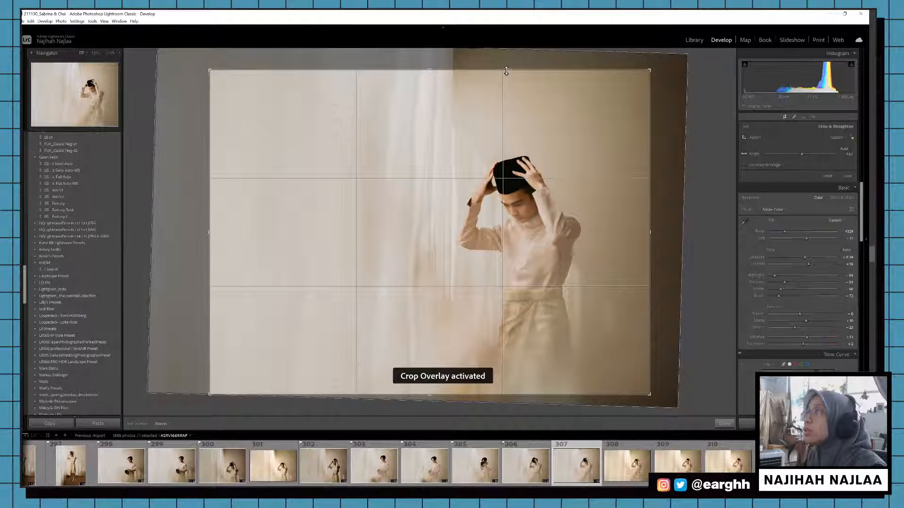
{"action": "left_click_drag", "start_coordinate": [506, 70], "coordinate": [508, 94]}
{"action": "key", "text": "Return"}
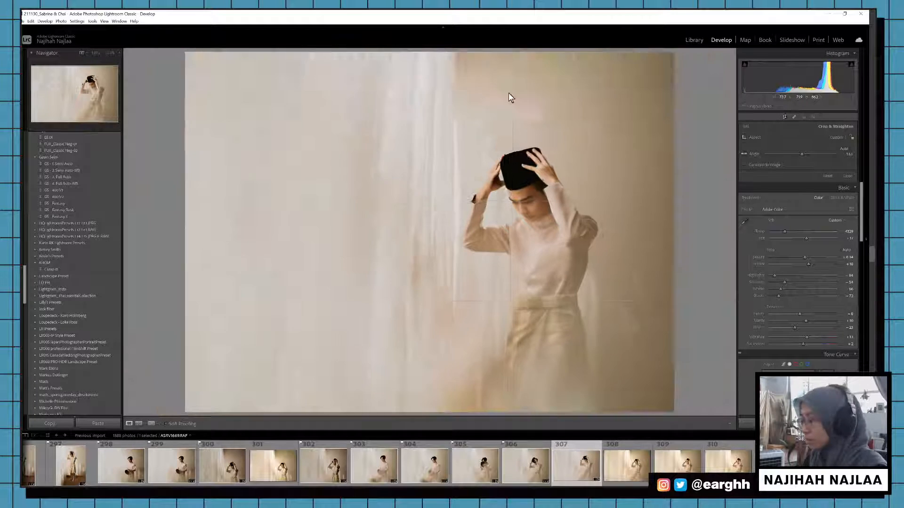
{"action": "key", "text": "p"}
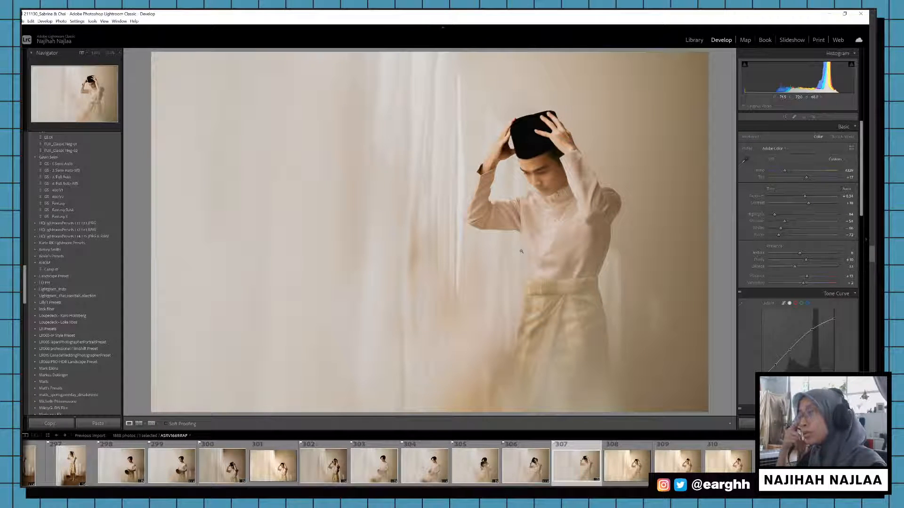
{"action": "key", "text": "5"}
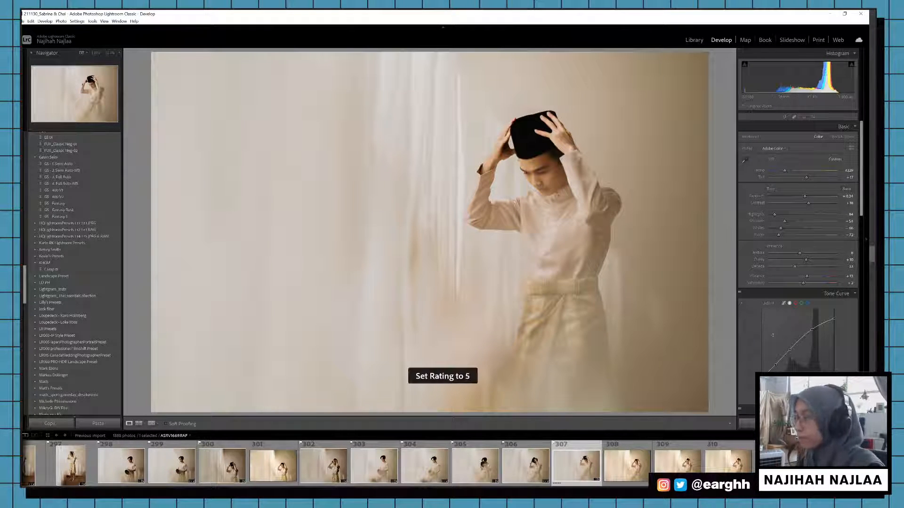
Step: Select the 16 photos 308 through 323 and paste the copied develop settings onto all of them
{"action": "left_click", "coordinate": [624, 478]}
{"action": "scroll", "coordinate": [624, 478], "scroll_direction": "down", "scroll_amount": 5}
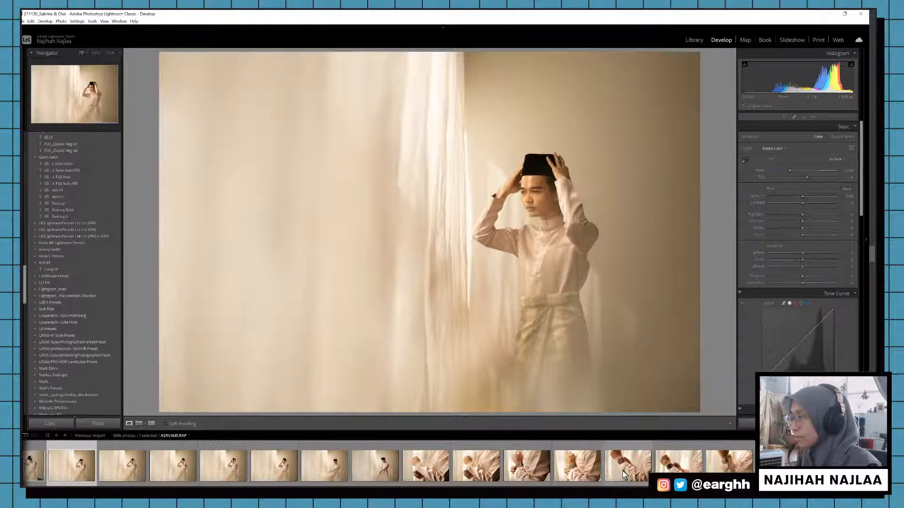
{"action": "left_click", "coordinate": [826, 466], "text": "shift"}
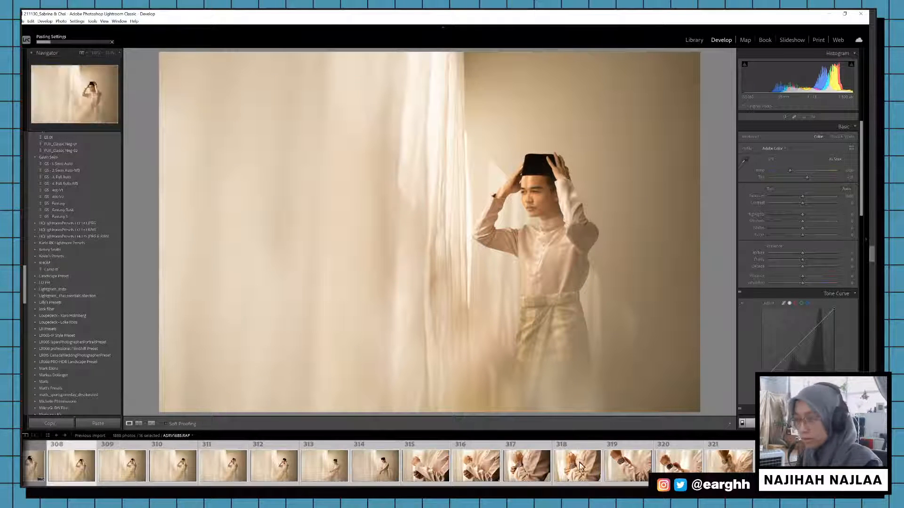
{"action": "key", "text": "ctrl+shift+v"}
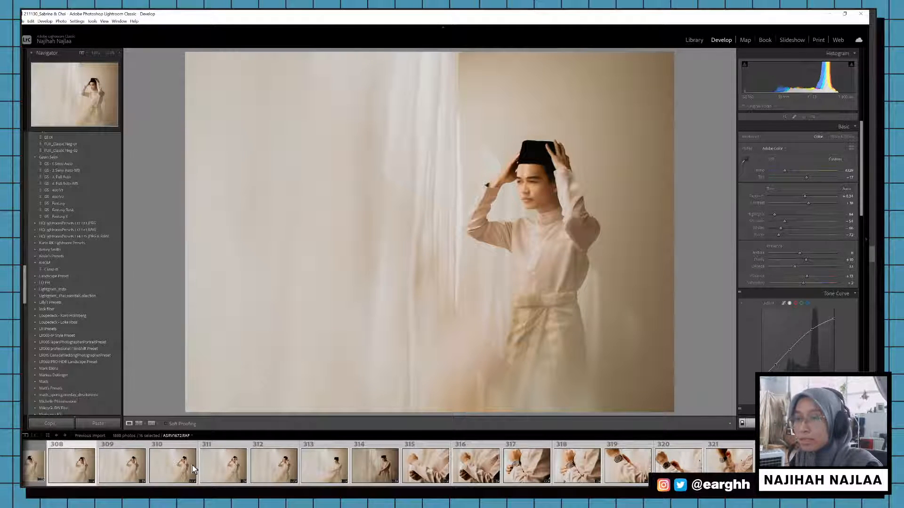
Step: Flag photos 308 through 313 as picks, reviewing them one at a time
{"action": "scroll", "coordinate": [192, 465], "scroll_direction": "up", "scroll_amount": 3}
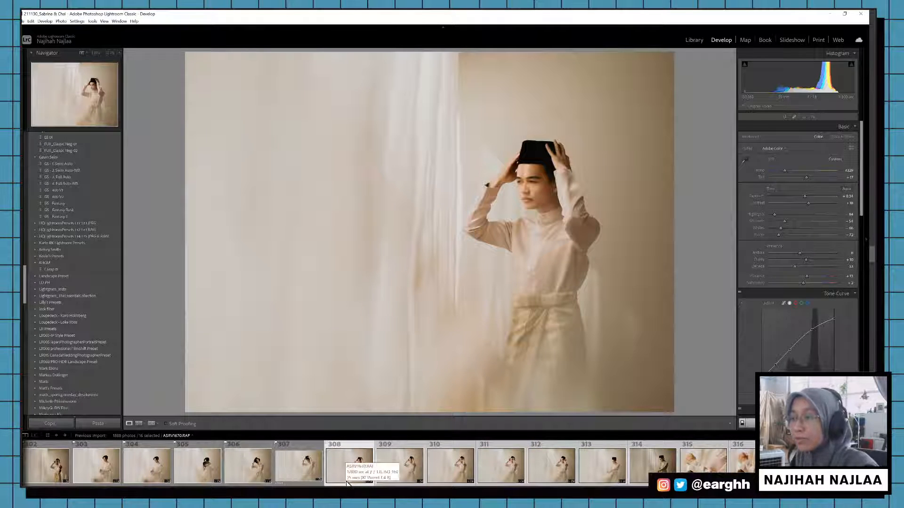
{"action": "left_click", "coordinate": [346, 484]}
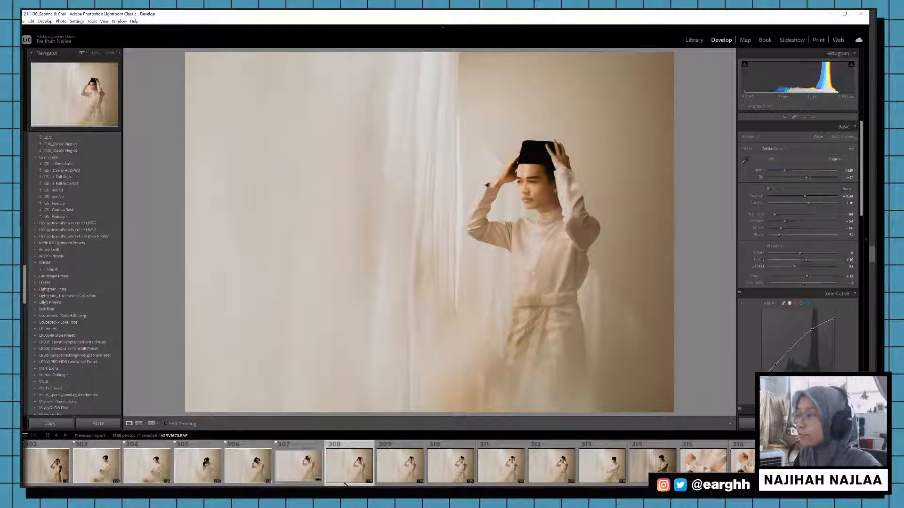
{"action": "key", "text": "p"}
{"action": "left_click", "coordinate": [411, 466]}
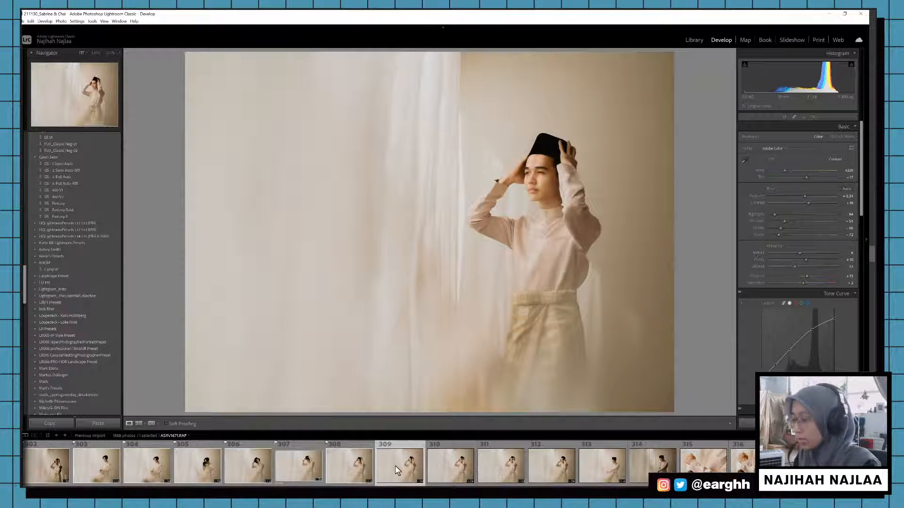
{"action": "key", "text": "p"}
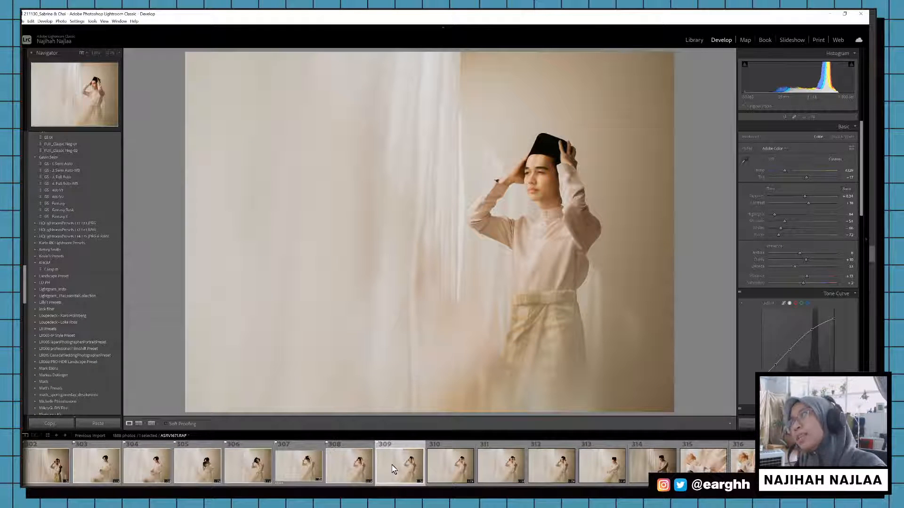
{"action": "left_click", "coordinate": [442, 477]}
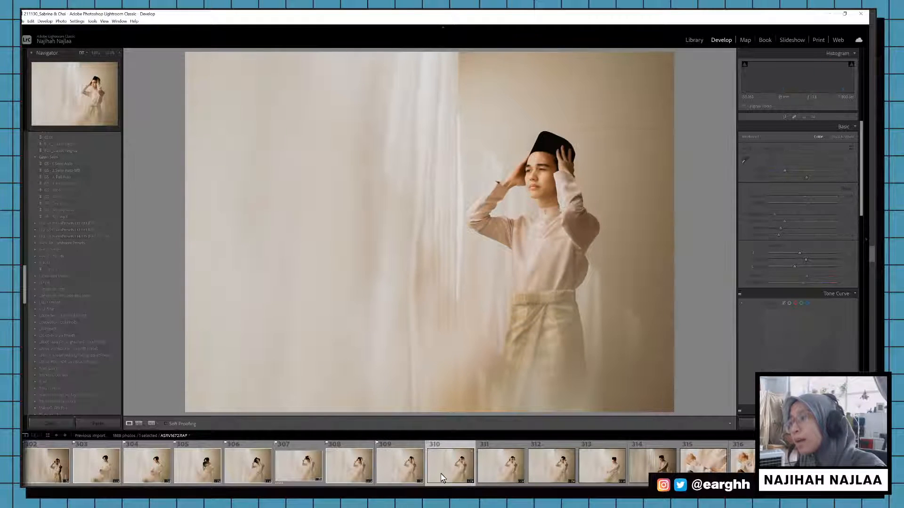
{"action": "key", "text": "p"}
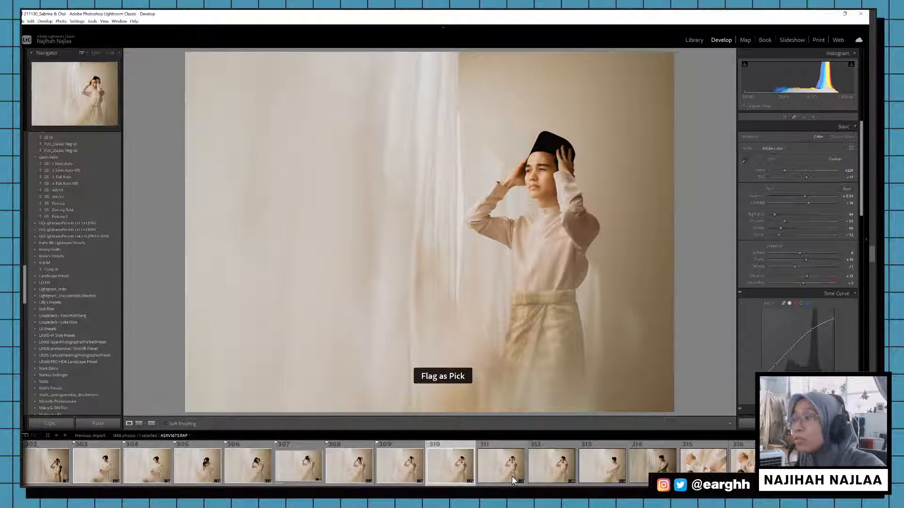
{"action": "left_click", "coordinate": [511, 477]}
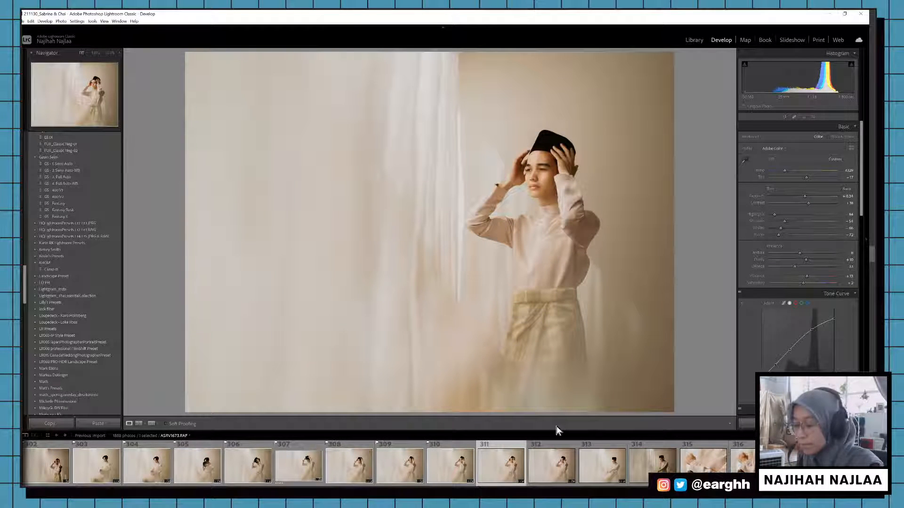
{"action": "key", "text": "p"}
{"action": "left_click", "coordinate": [545, 479]}
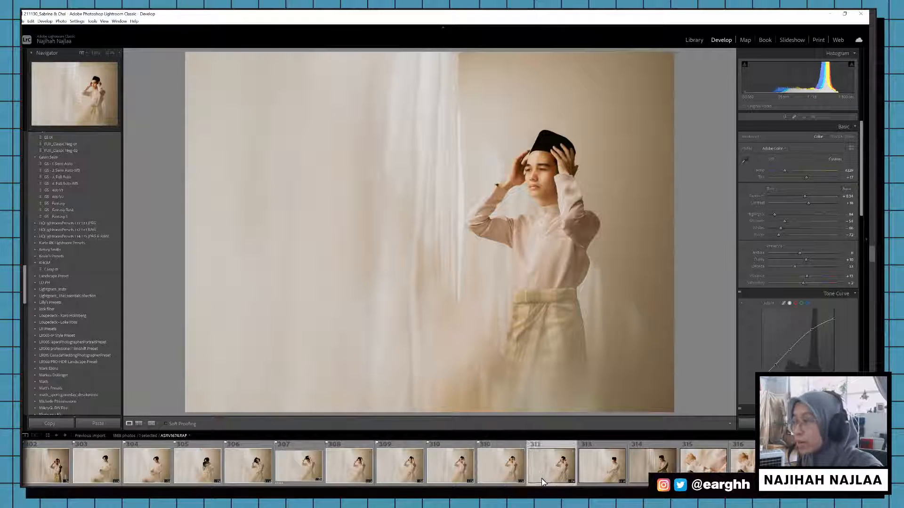
{"action": "key", "text": "p"}
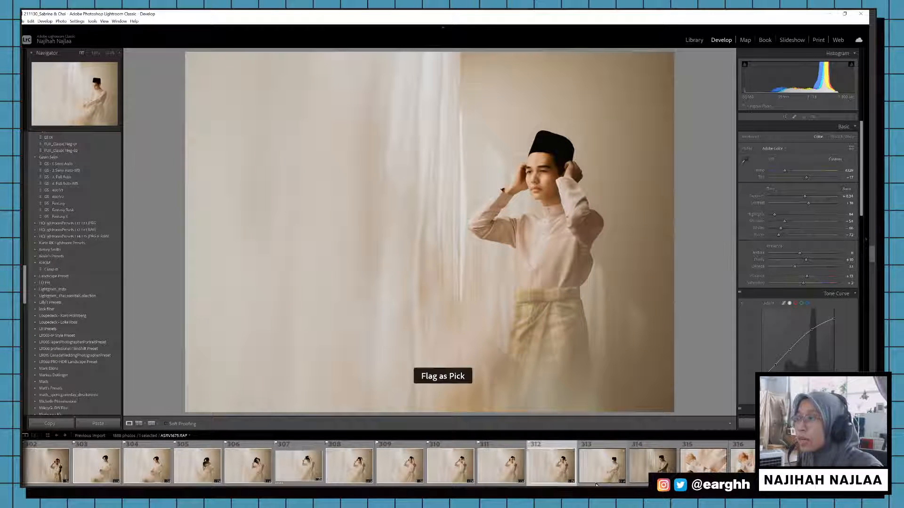
{"action": "left_click", "coordinate": [596, 484]}
{"action": "key", "text": "p"}
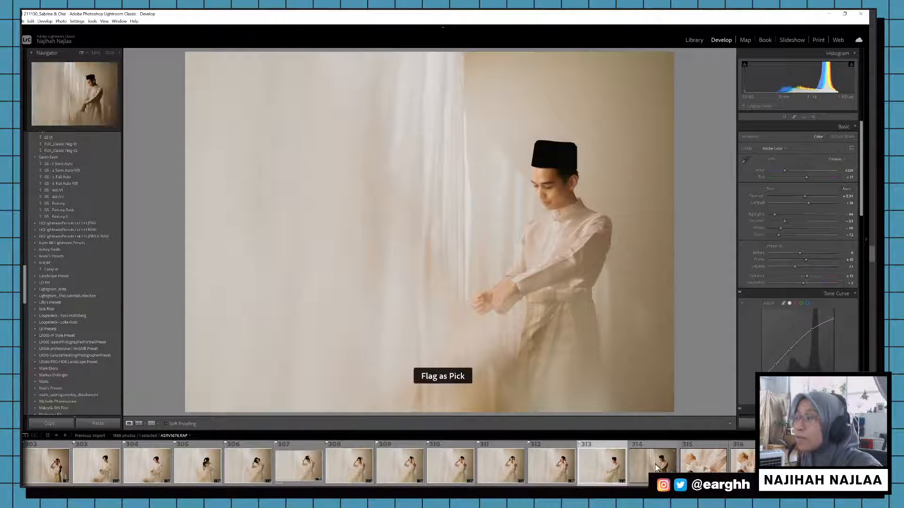
Step: Raise the exposure of the darker photo 314 to brighten it like its neighbours
{"action": "left_click", "coordinate": [644, 452]}
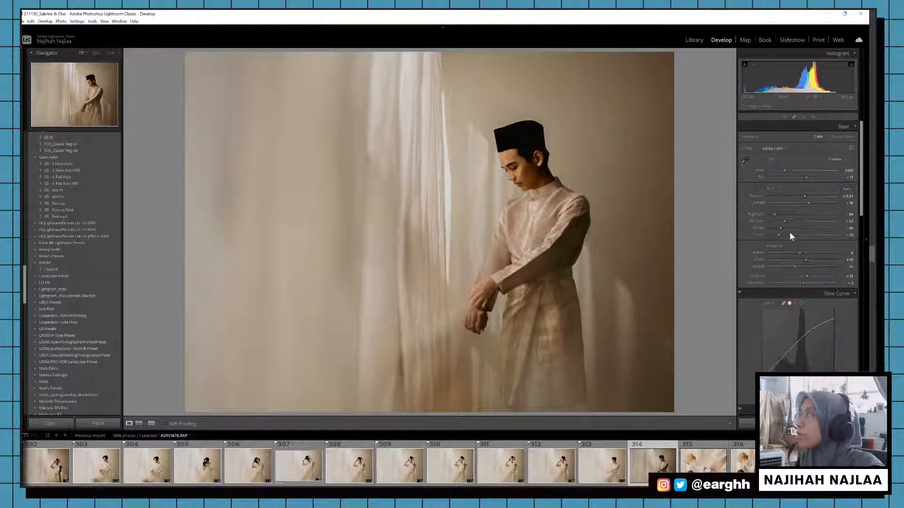
{"action": "left_click_drag", "start_coordinate": [805, 197], "coordinate": [806, 196]}
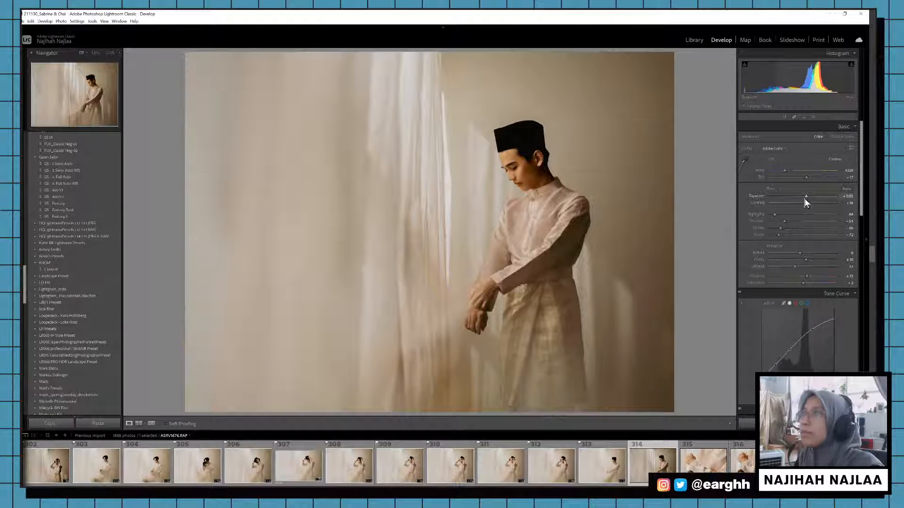
{"action": "left_click_drag", "start_coordinate": [806, 199], "coordinate": [807, 196]}
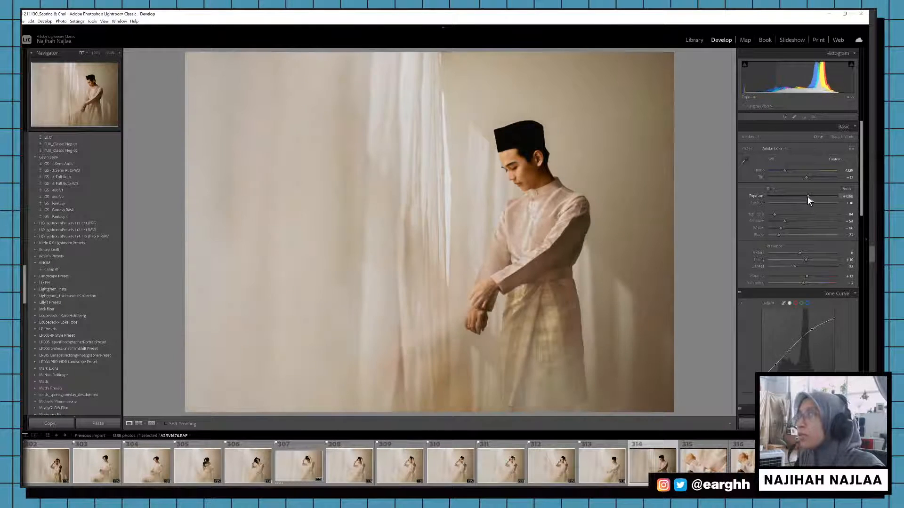
Step: Flag photos 314, 315 and 317 as picks, reviewing the shots one at a time
{"action": "key", "text": "p"}
{"action": "left_click", "coordinate": [702, 456]}
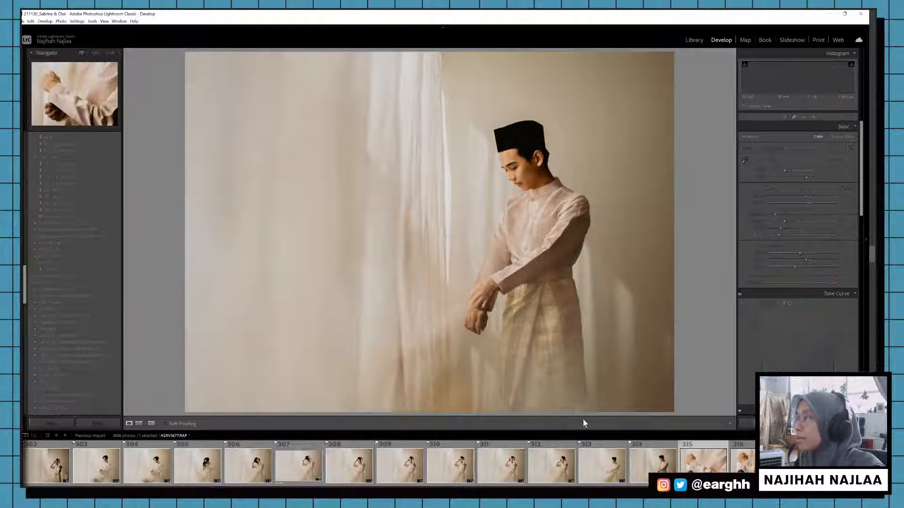
{"action": "key", "text": "p"}
{"action": "key", "text": "Right"}
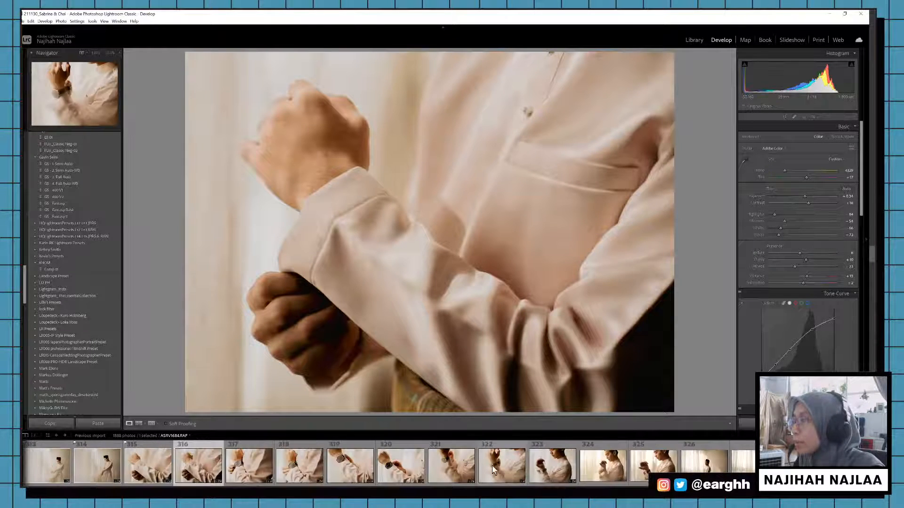
{"action": "left_click", "coordinate": [237, 473]}
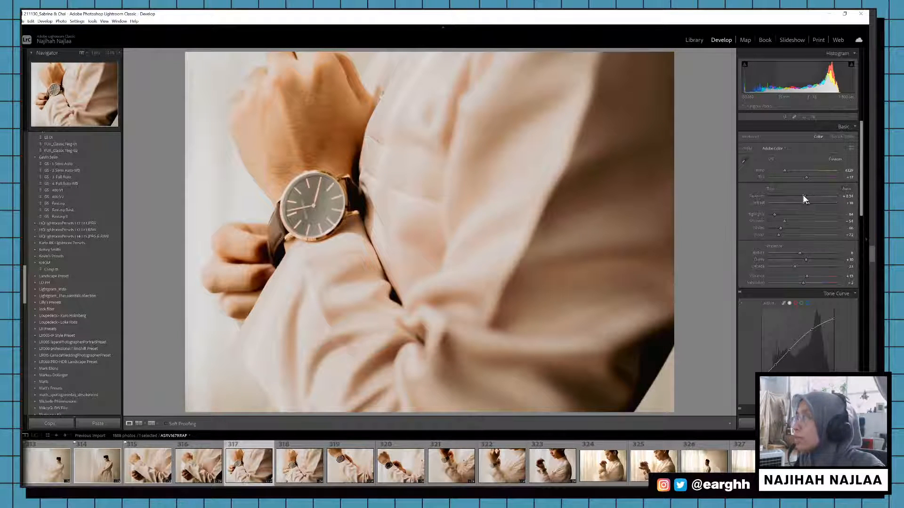
{"action": "key", "text": "p"}
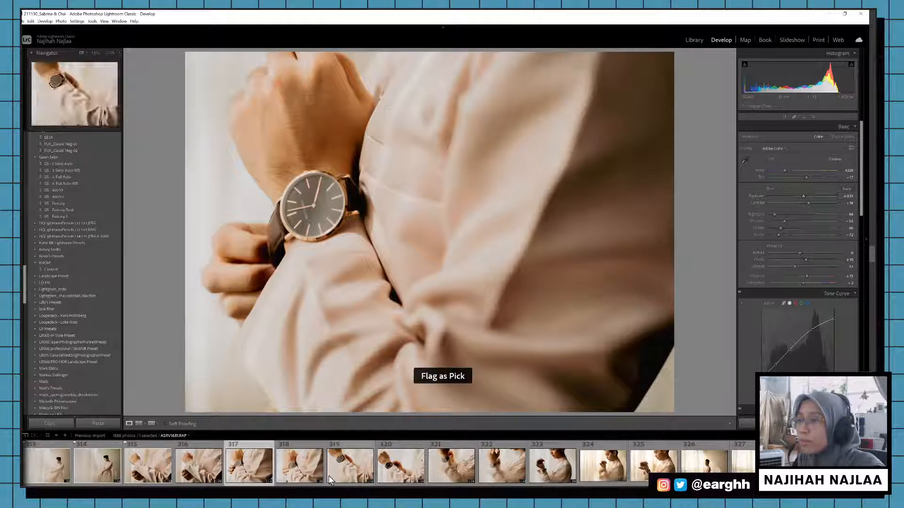
Step: Shift photo 319's crop slightly to show more of the area above the watch, and flag it as a pick
{"action": "left_click", "coordinate": [354, 463]}
{"action": "key", "text": "r"}
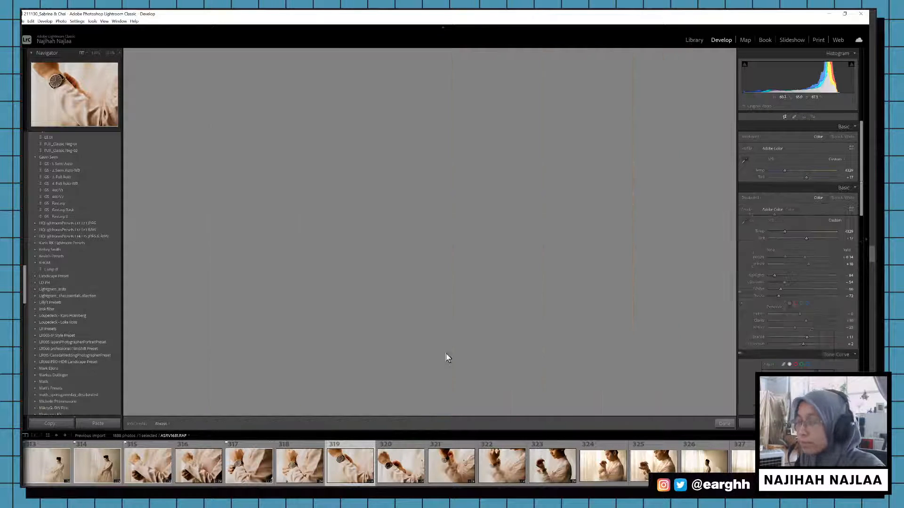
{"action": "key", "text": "Return"}
{"action": "key", "text": "p"}
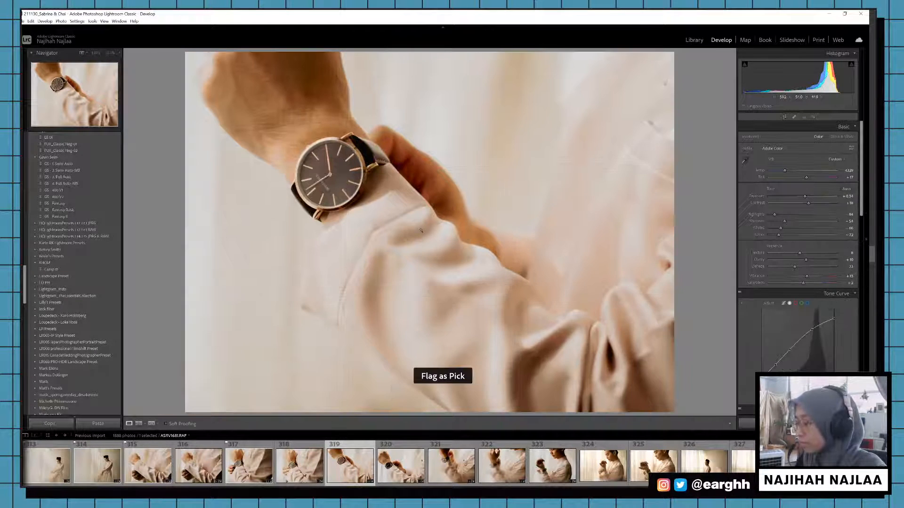
Step: Reposition photo 320's crop to leave more space around the raised hand, and flag the photo as a pick
{"action": "left_click", "coordinate": [395, 478]}
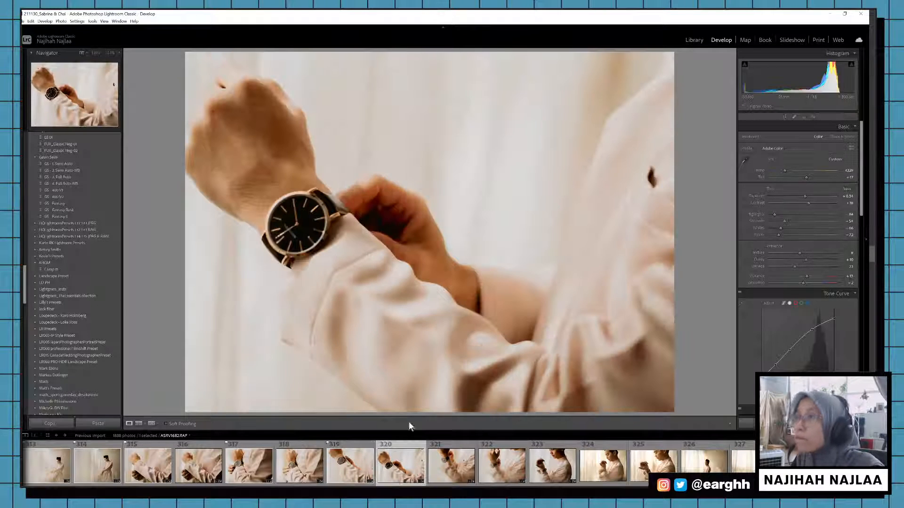
{"action": "key", "text": "p"}
{"action": "key", "text": "r"}
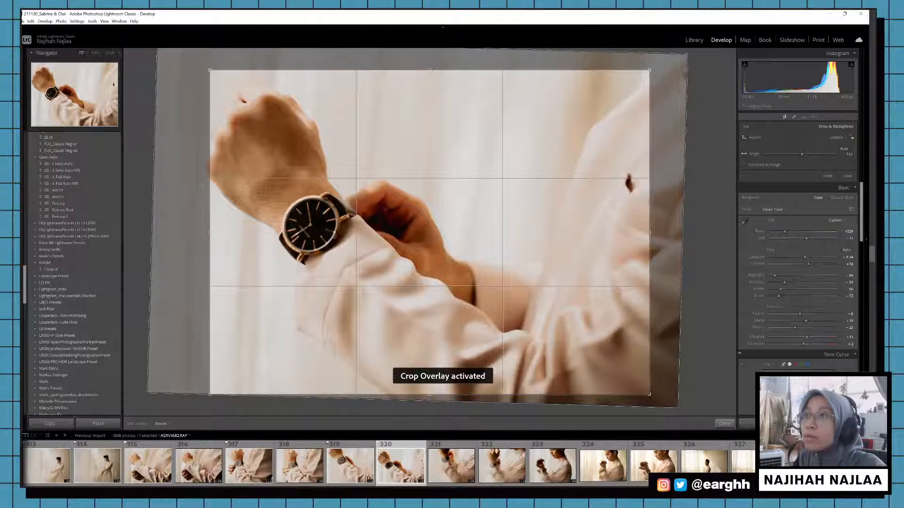
{"action": "left_click_drag", "start_coordinate": [286, 203], "coordinate": [308, 219]}
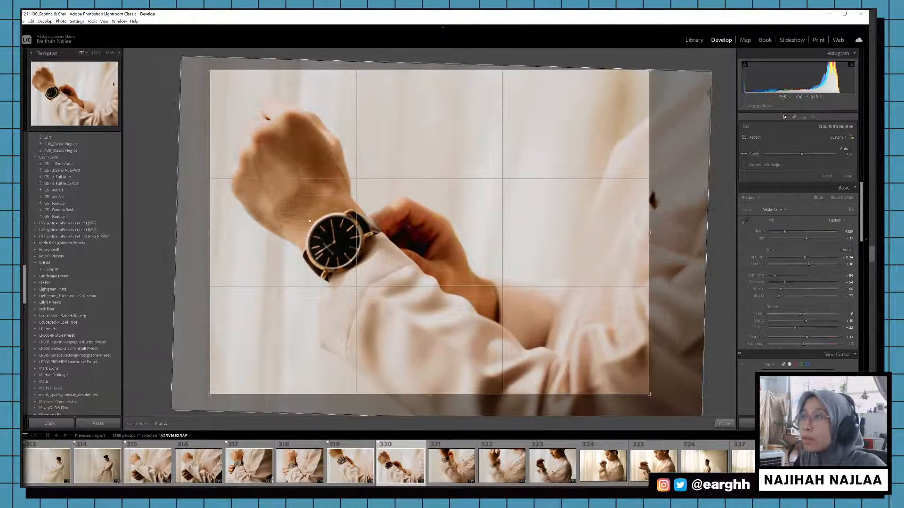
{"action": "key", "text": "Return"}
{"action": "key", "text": "p"}
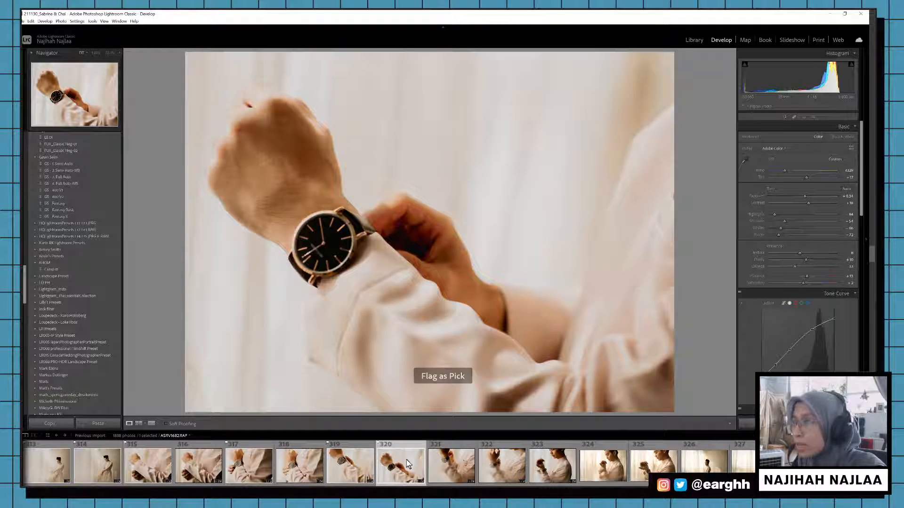
Step: Examine photo 320's watch up close and revisit photos 318 and 317 to recheck the pick on 317
{"action": "left_click", "coordinate": [401, 348]}
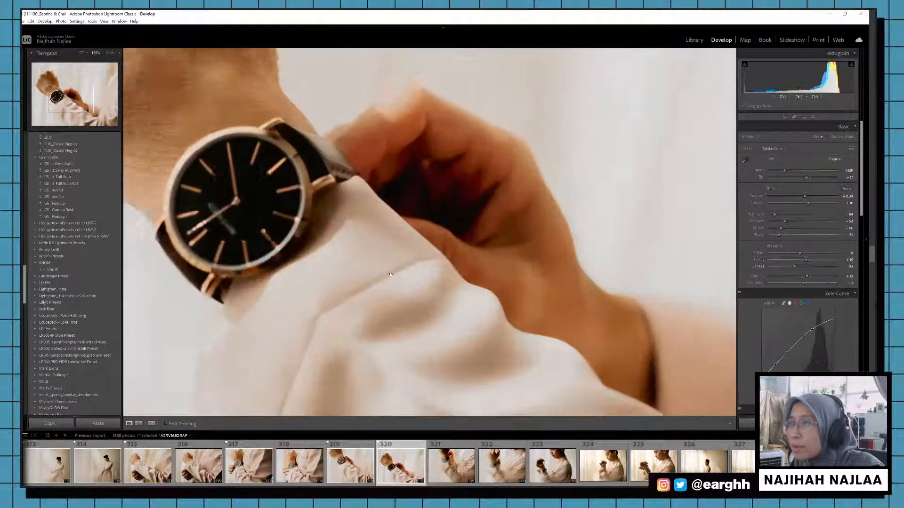
{"action": "left_click", "coordinate": [455, 467]}
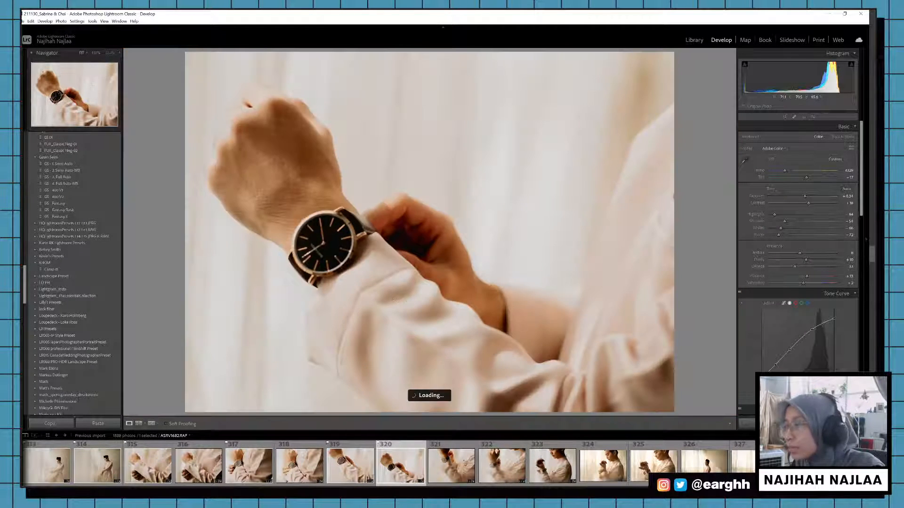
{"action": "left_click", "coordinate": [303, 466]}
{"action": "left_click", "coordinate": [256, 464]}
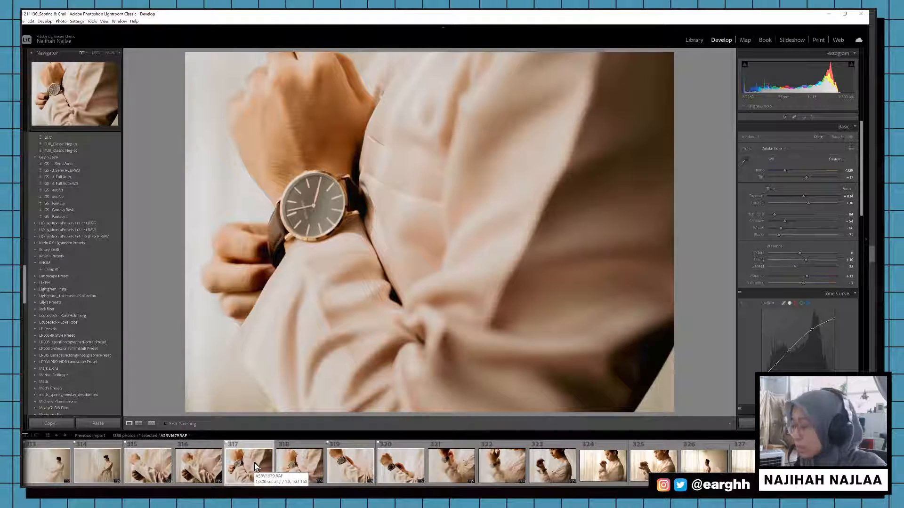
{"action": "key", "text": "p"}
Step: Flag photos 322 and 323 as picks, shifting 322's crop to show more space above the raised hand
{"action": "left_click", "coordinate": [497, 464]}
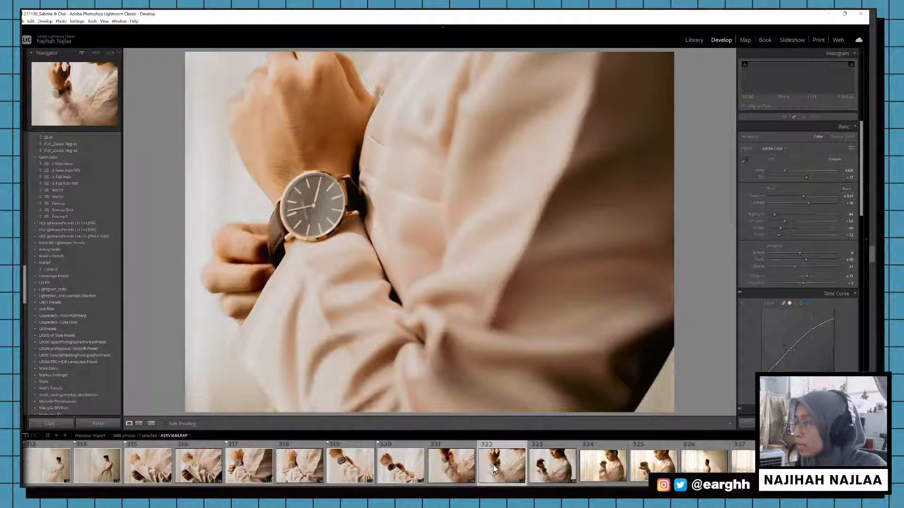
{"action": "key", "text": "p"}
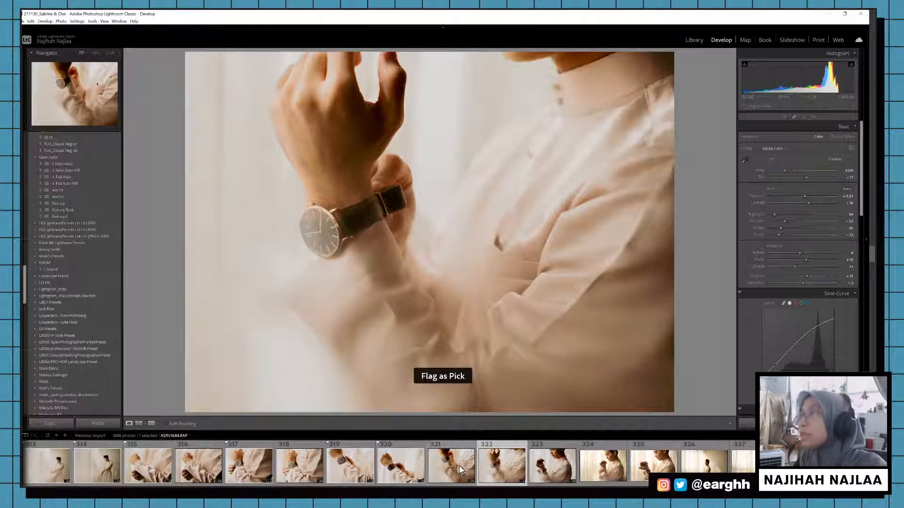
{"action": "key", "text": "r"}
{"action": "key", "text": "r"}
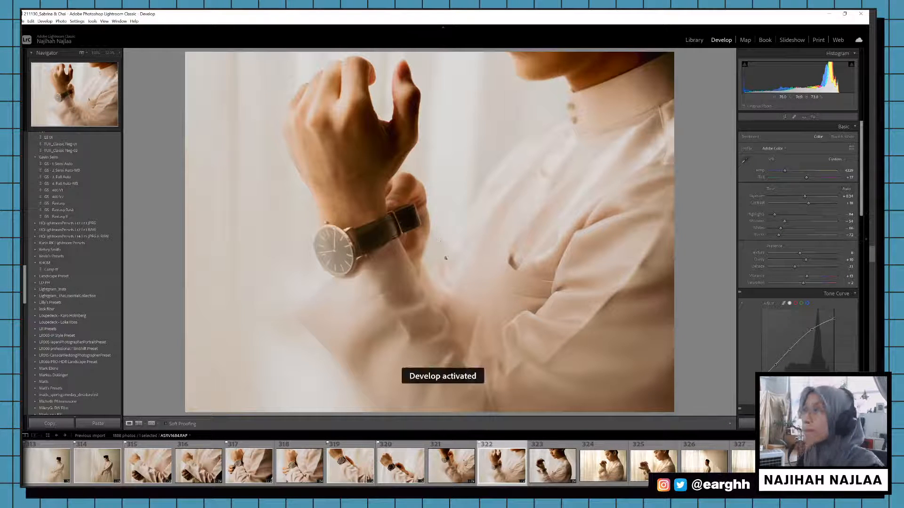
{"action": "left_click", "coordinate": [552, 465]}
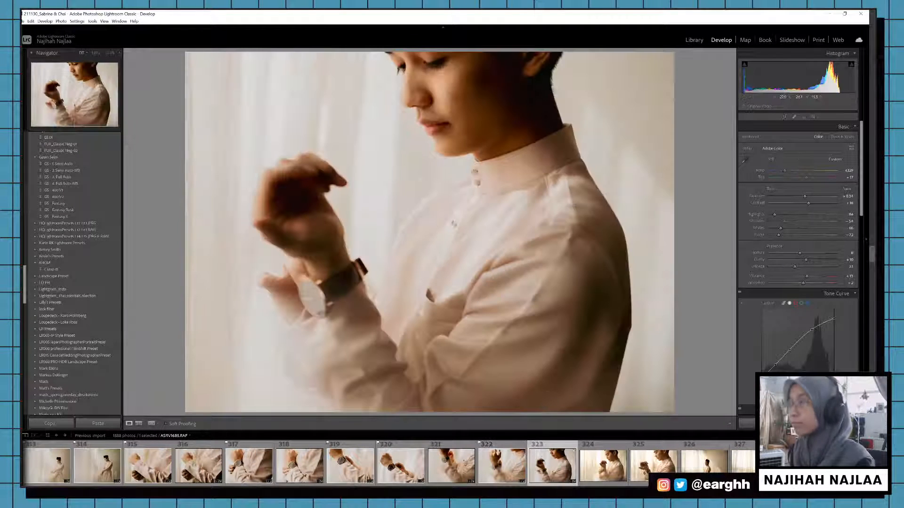
{"action": "key", "text": "p"}
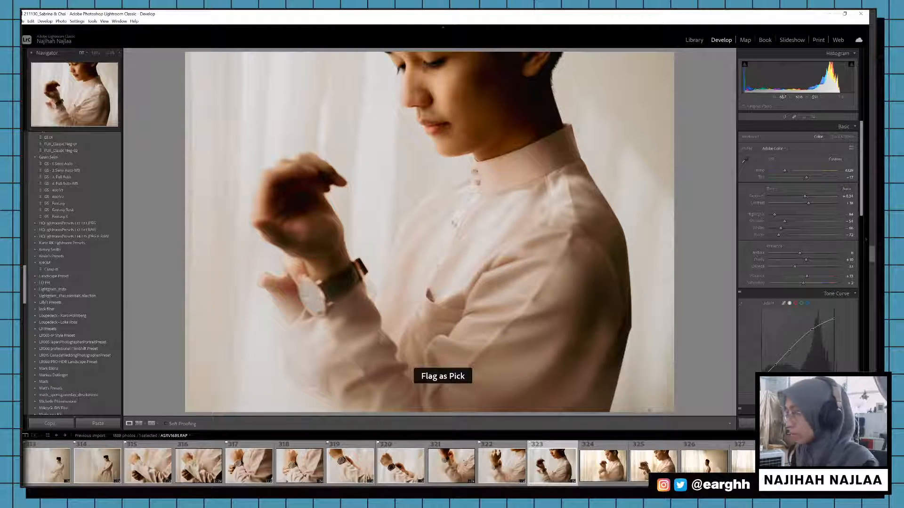
Step: Select the 11 photos 324 through 334 and paste the copied develop settings onto all of them
{"action": "left_click", "coordinate": [610, 475]}
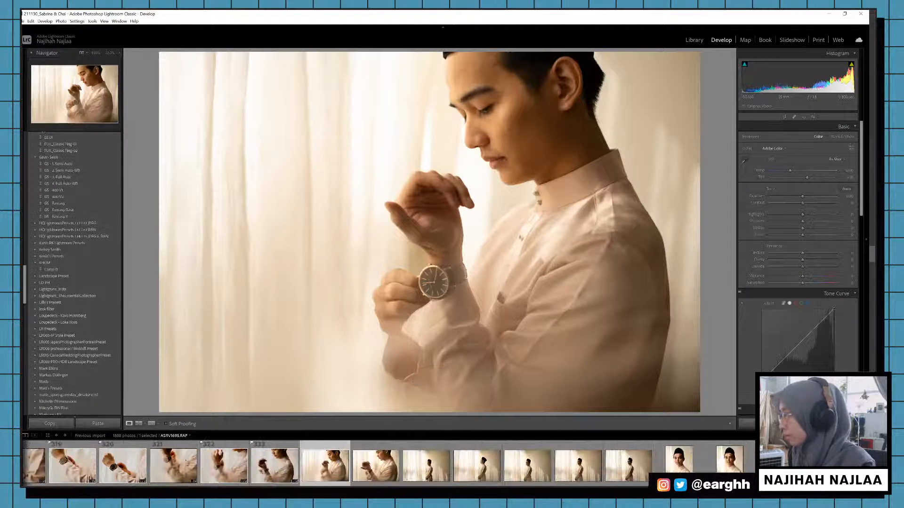
{"action": "left_click", "coordinate": [831, 466], "text": "shift"}
{"action": "key", "text": "ctrl+shift+v"}
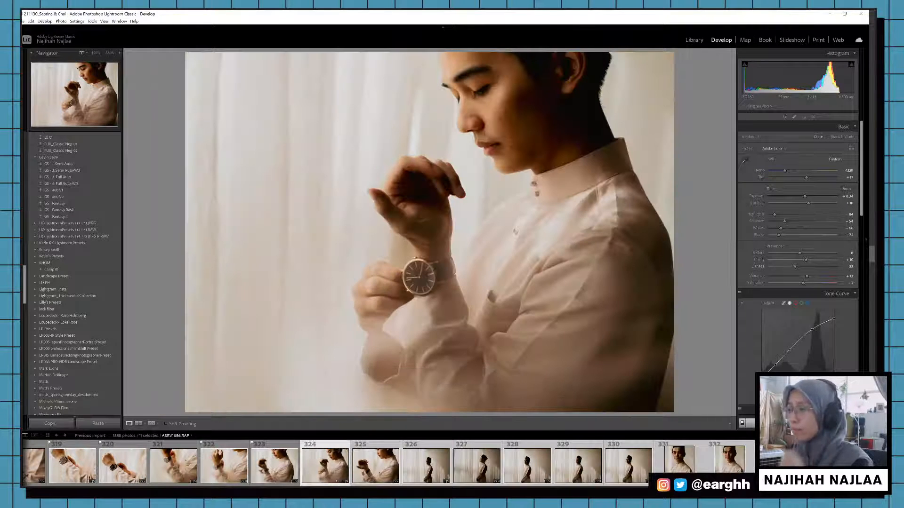
Step: Shift photo 324's crop to show more of the man's head, and flag photos 324 and 325 as picks
{"action": "key", "text": "ctrl+d"}
{"action": "key", "text": "r"}
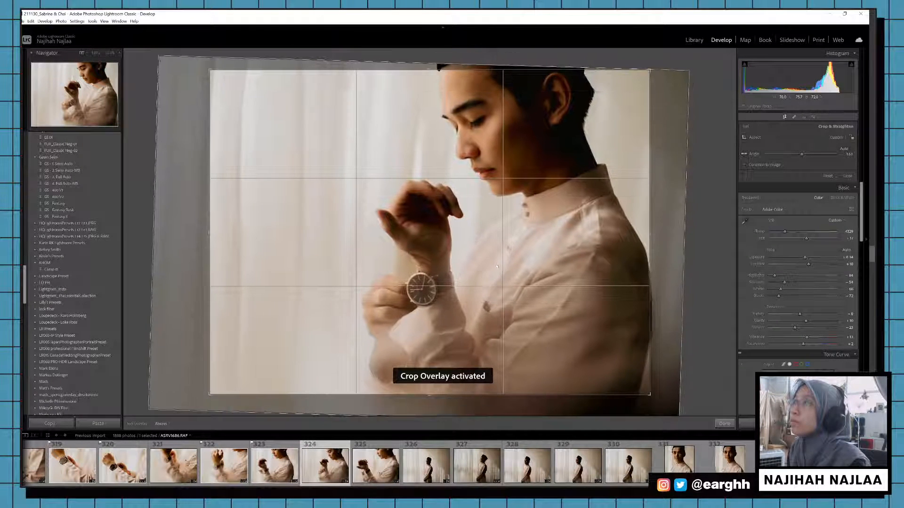
{"action": "key", "text": "r"}
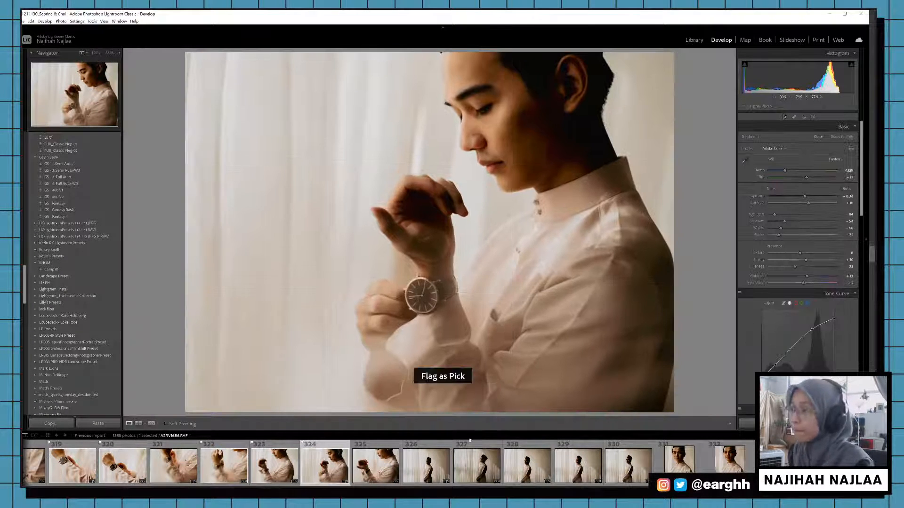
{"action": "left_click", "coordinate": [400, 468]}
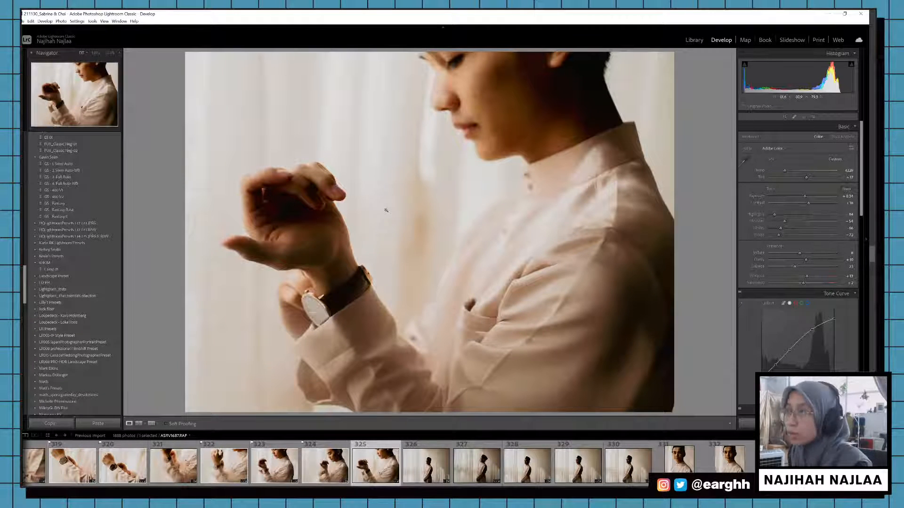
Step: Raise the Shadows of photo 326 while comparing before and after, and flag it as a pick
{"action": "left_click", "coordinate": [427, 465]}
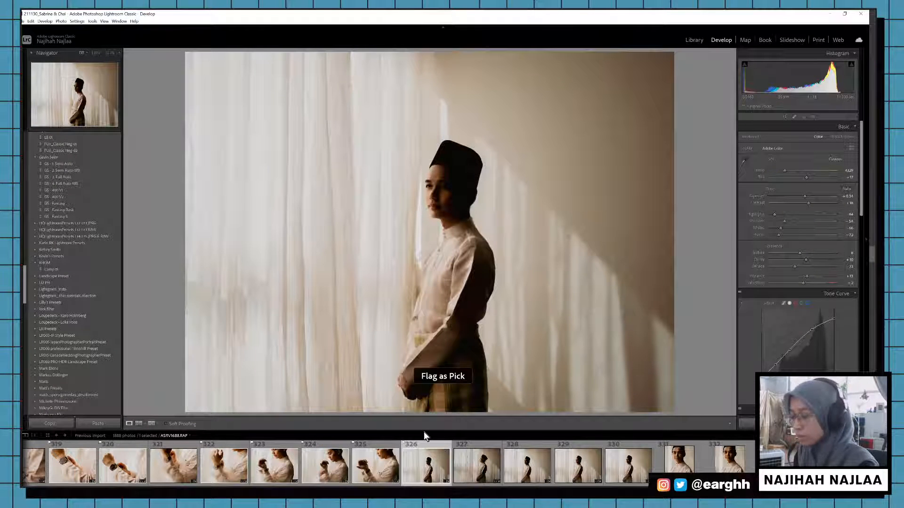
{"action": "key", "text": "y"}
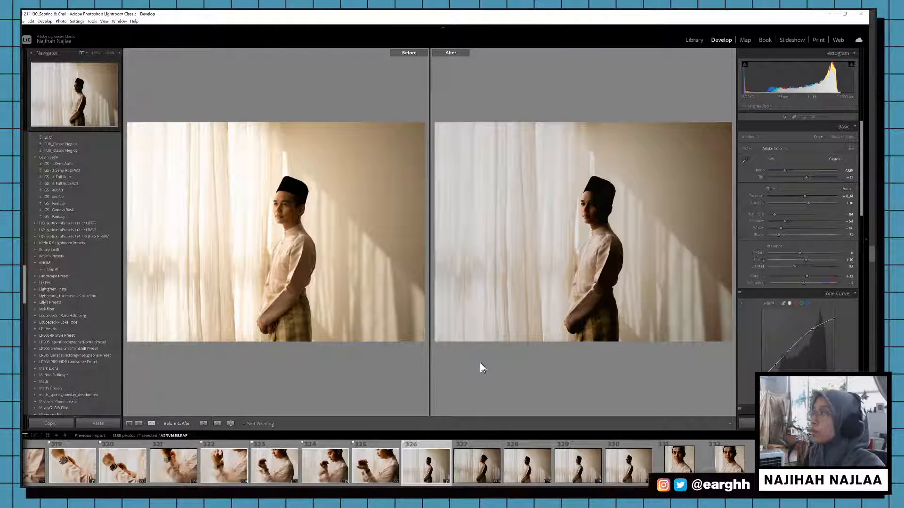
{"action": "left_click", "coordinate": [799, 222]}
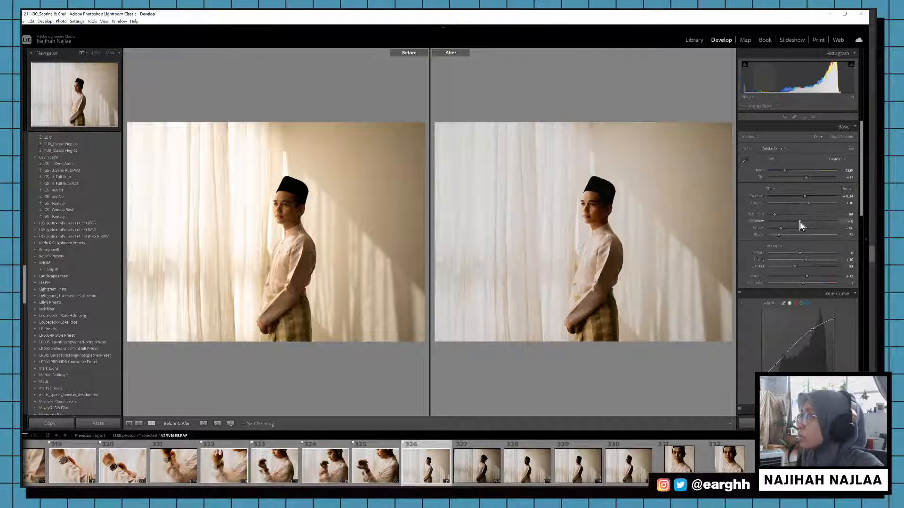
{"action": "left_click_drag", "start_coordinate": [802, 222], "coordinate": [806, 221]}
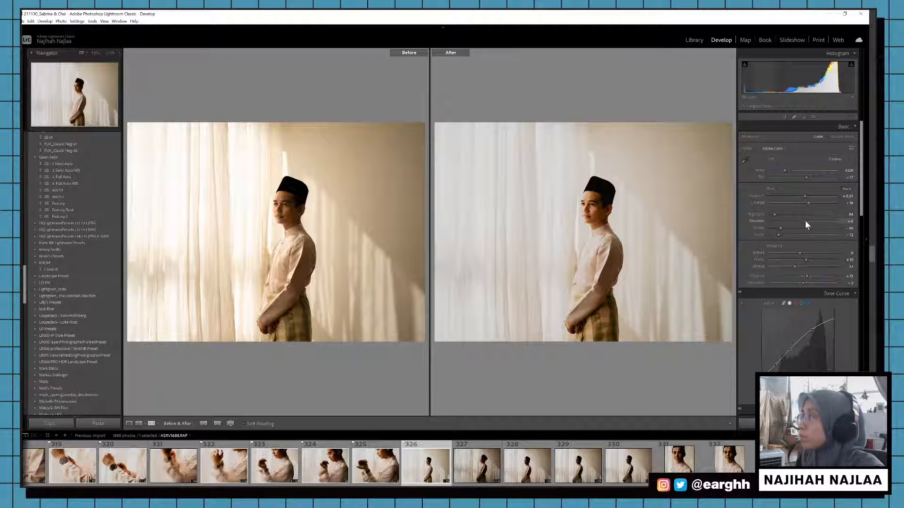
{"action": "key", "text": "y"}
{"action": "key", "text": "p"}
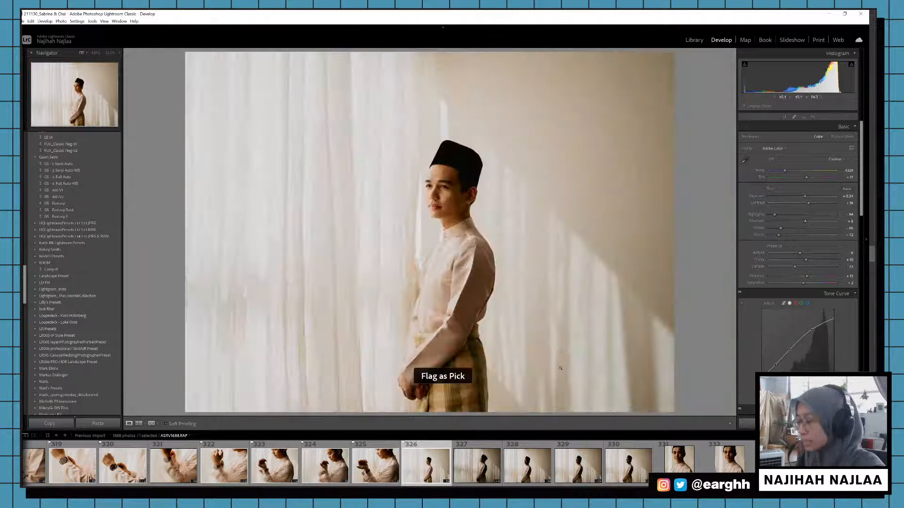
Step: Copy photo 326's develop settings and paste them onto the 14 photos starting at 327
{"action": "key", "text": "ctrl+shift+c"}
{"action": "key", "text": "Return"}
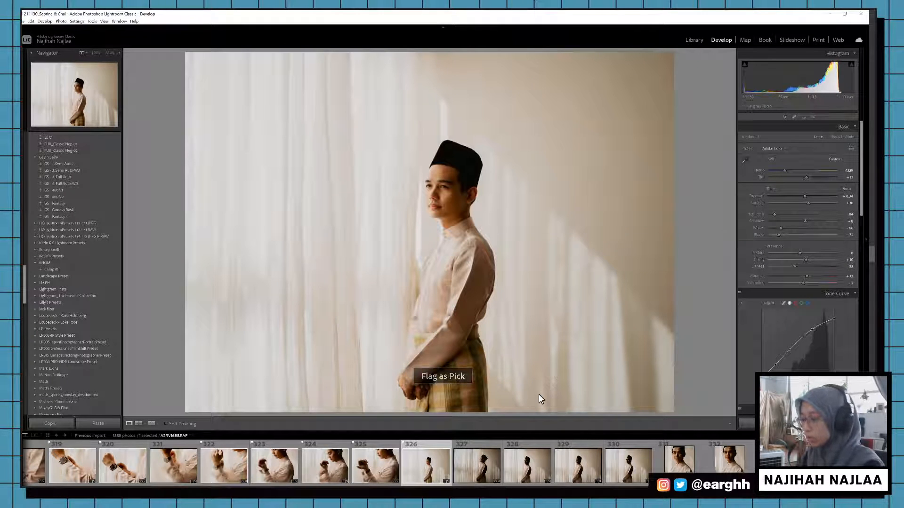
{"action": "left_click", "coordinate": [481, 471]}
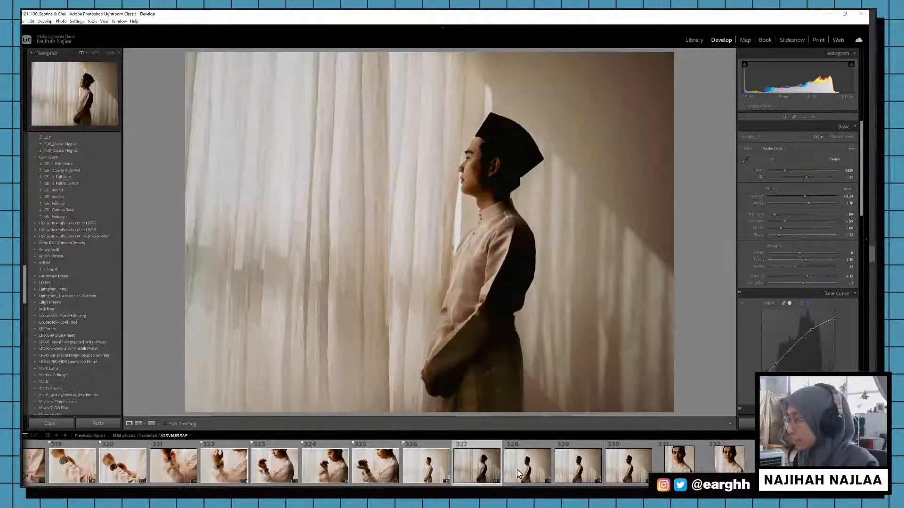
{"action": "scroll", "coordinate": [518, 469], "scroll_direction": "down", "scroll_amount": 3}
{"action": "left_click", "coordinate": [853, 466], "text": "shift"}
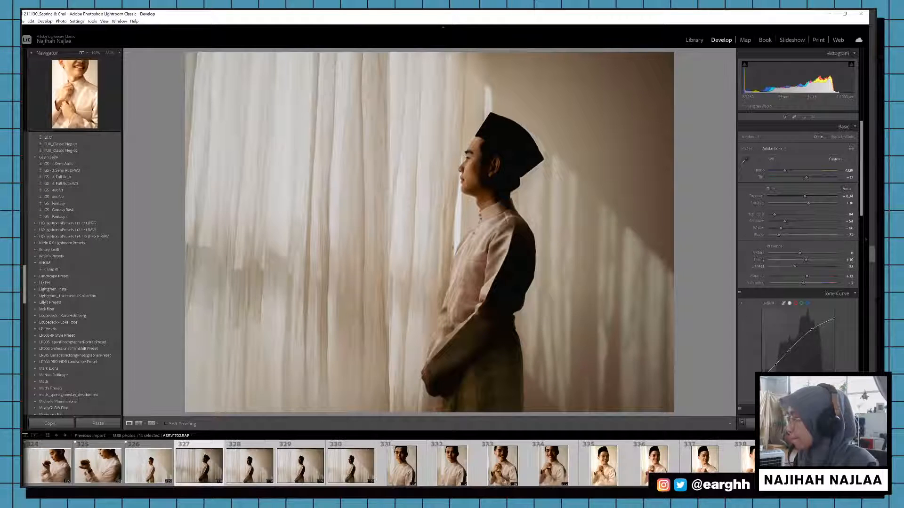
{"action": "key", "text": "ctrl+shift+v"}
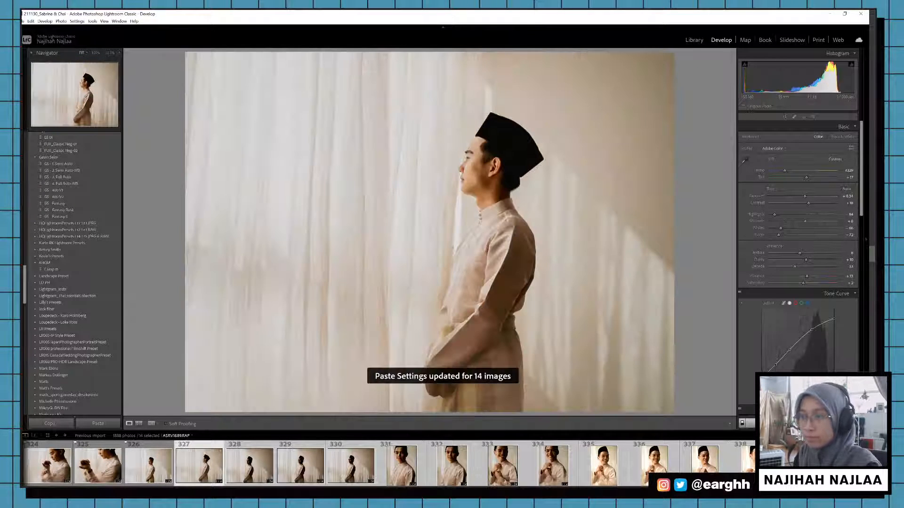
Step: Flag photos 327 and 328 as picks, and shift photo 328's crop to place the man nearer the centre
{"action": "left_click", "coordinate": [204, 463]}
{"action": "key", "text": "p"}
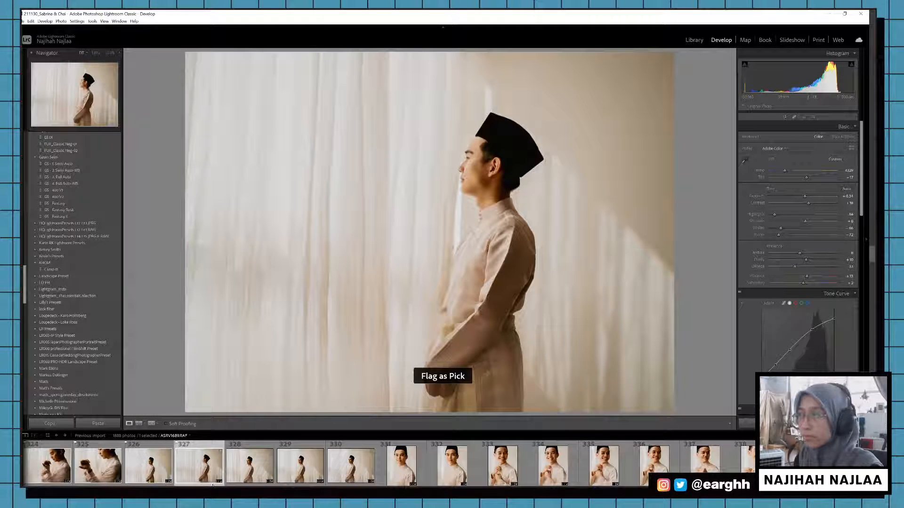
{"action": "key", "text": "Right"}
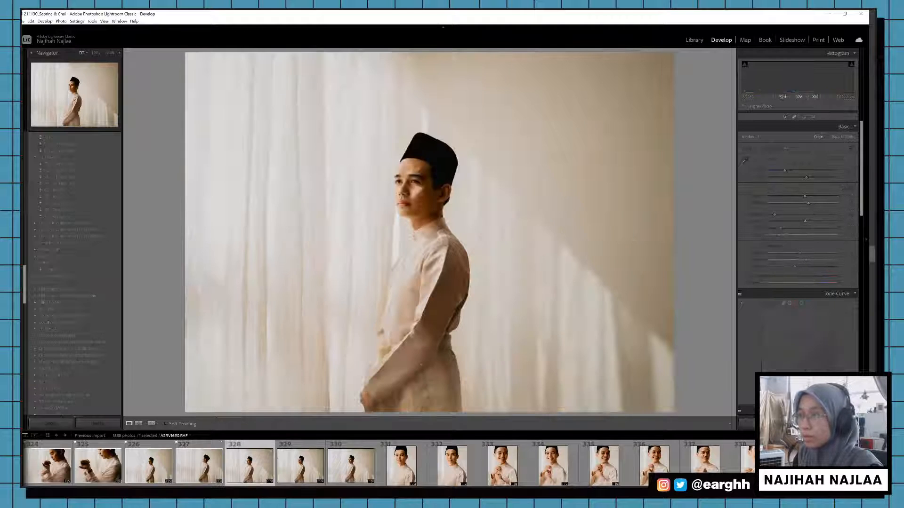
{"action": "key", "text": "p"}
{"action": "key", "text": "r"}
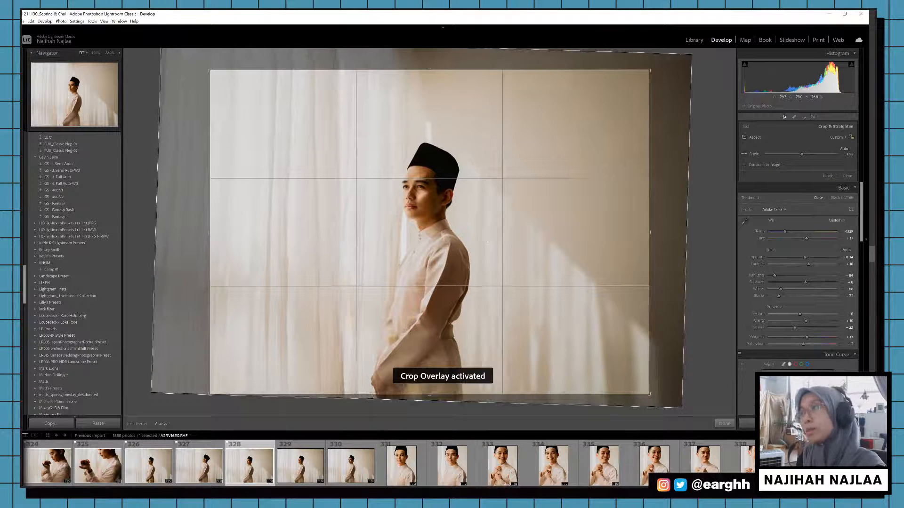
{"action": "key", "text": "r"}
{"action": "key", "text": "p"}
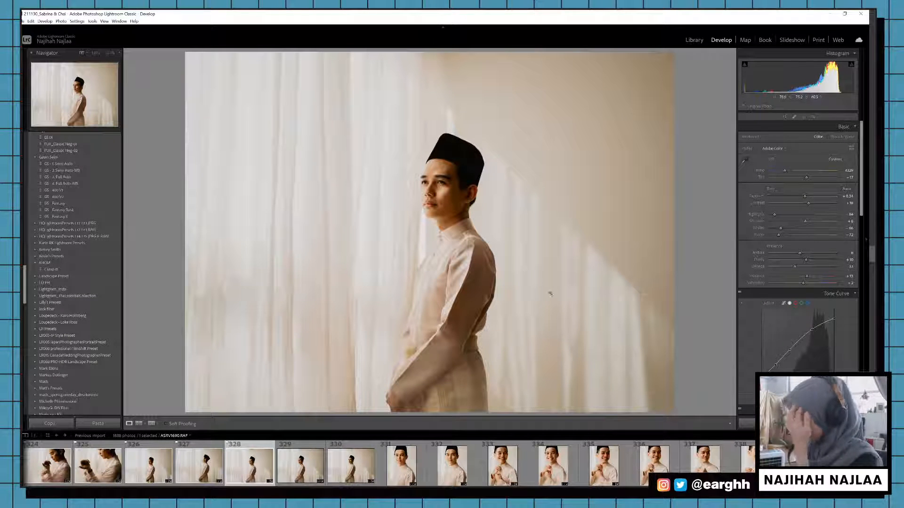
Step: Flag photo 329 as a pick and open photo 330
{"action": "key", "text": "Right"}
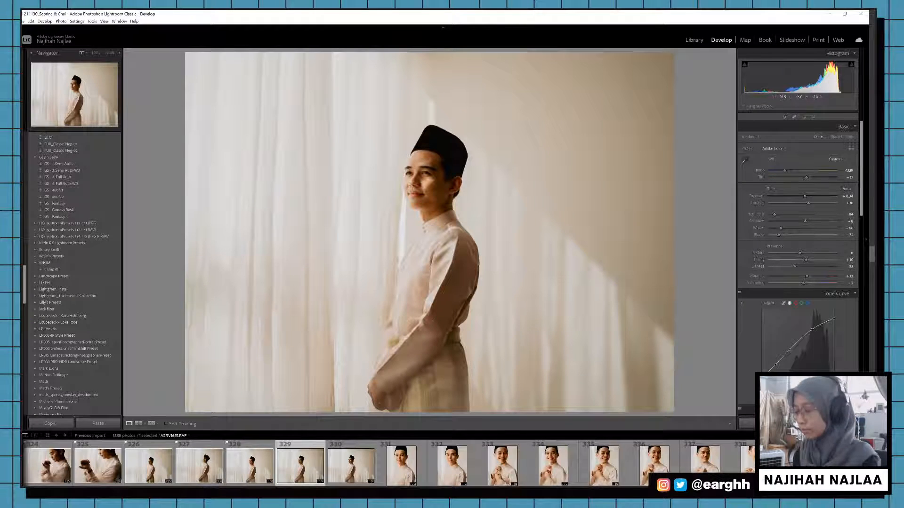
{"action": "key", "text": "p"}
{"action": "left_click", "coordinate": [354, 480]}
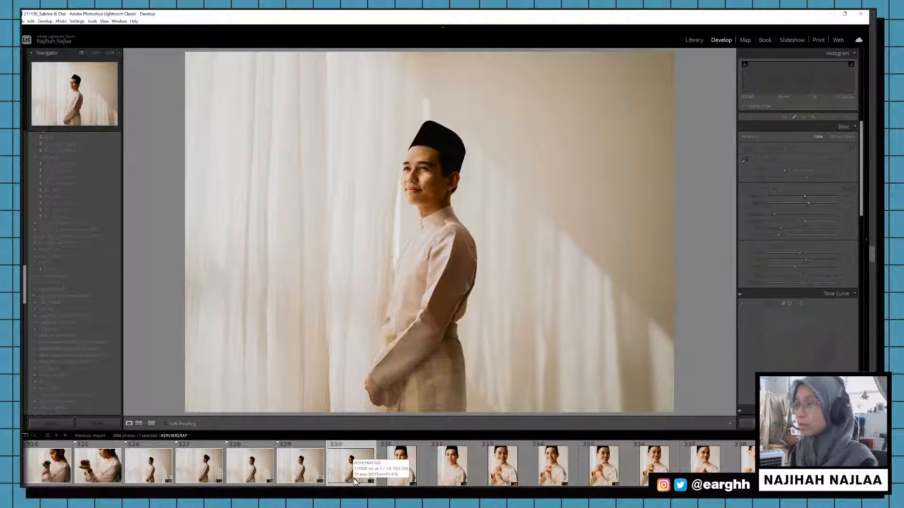
Step: Enlarge photo 331's crop to include the man's whole cap, and flag it as a pick
{"action": "left_click", "coordinate": [384, 476]}
{"action": "key", "text": "p"}
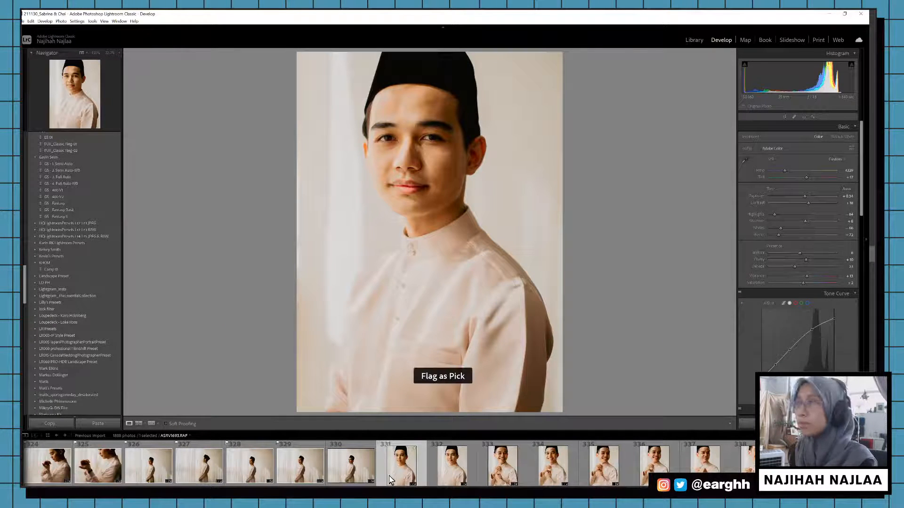
{"action": "key", "text": "r"}
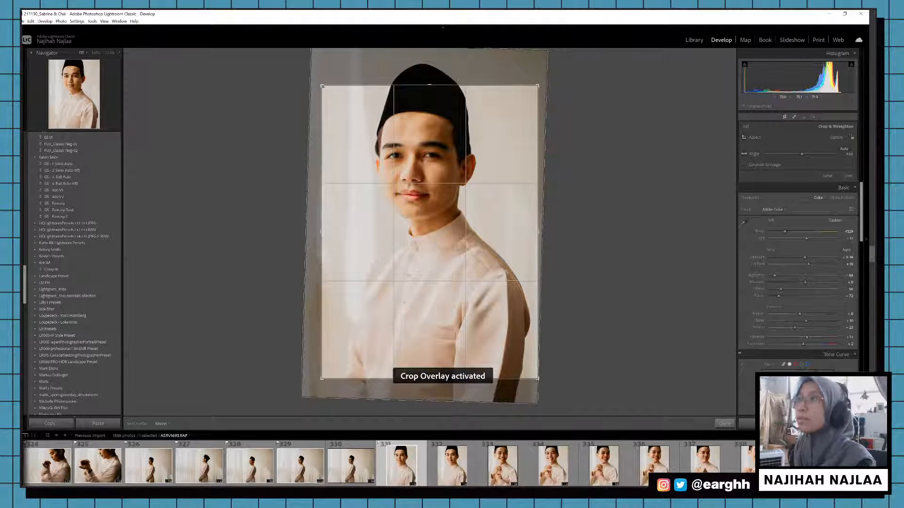
{"action": "left_click_drag", "start_coordinate": [322, 86], "coordinate": [319, 67]}
{"action": "key", "text": "r"}
{"action": "key", "text": "p"}
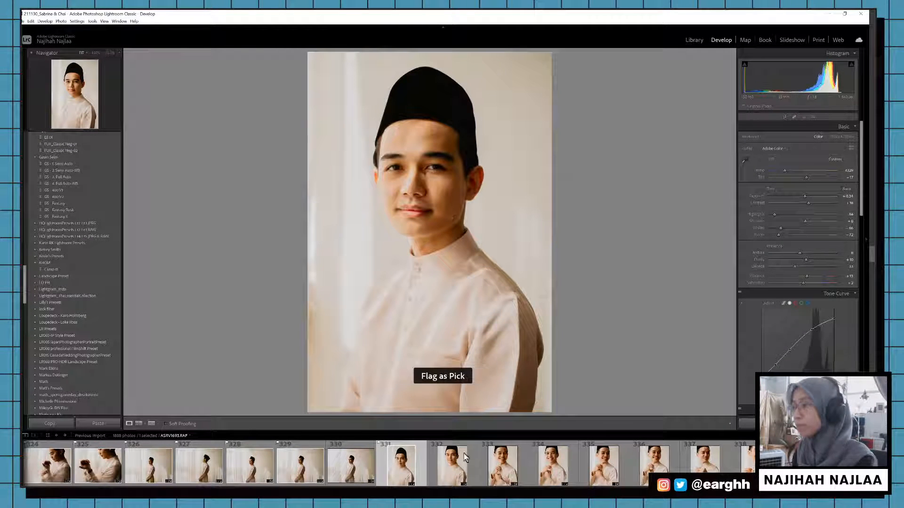
Step: Adjust photo 332's crop so the man's whole cap fits in the frame
{"action": "left_click", "coordinate": [455, 467]}
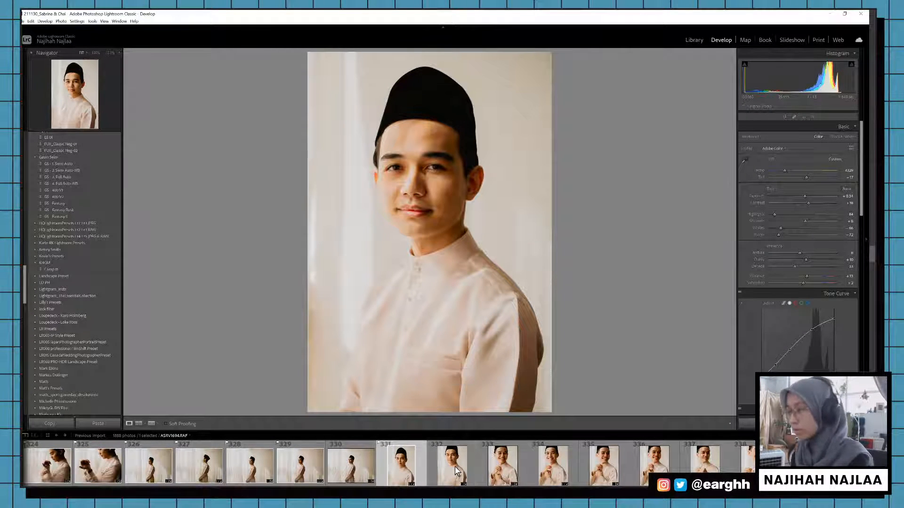
{"action": "left_click", "coordinate": [452, 471]}
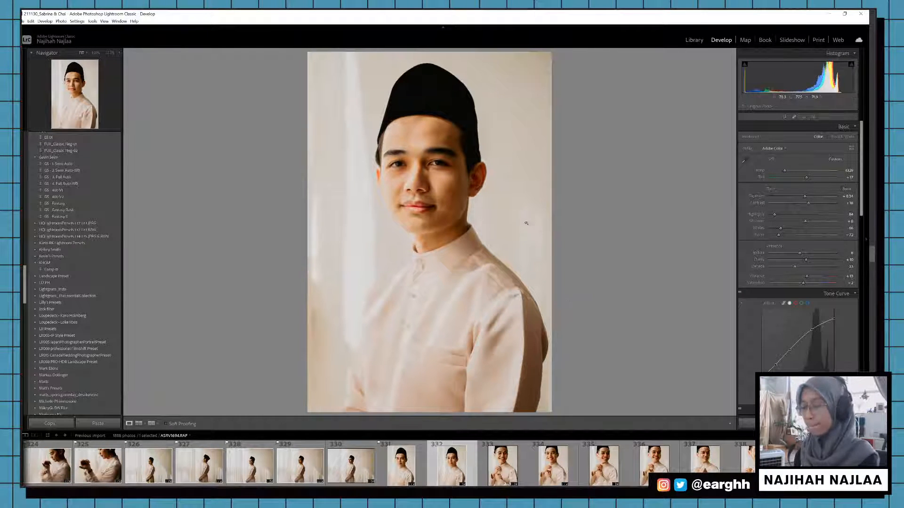
{"action": "key", "text": "r"}
{"action": "key", "text": "r"}
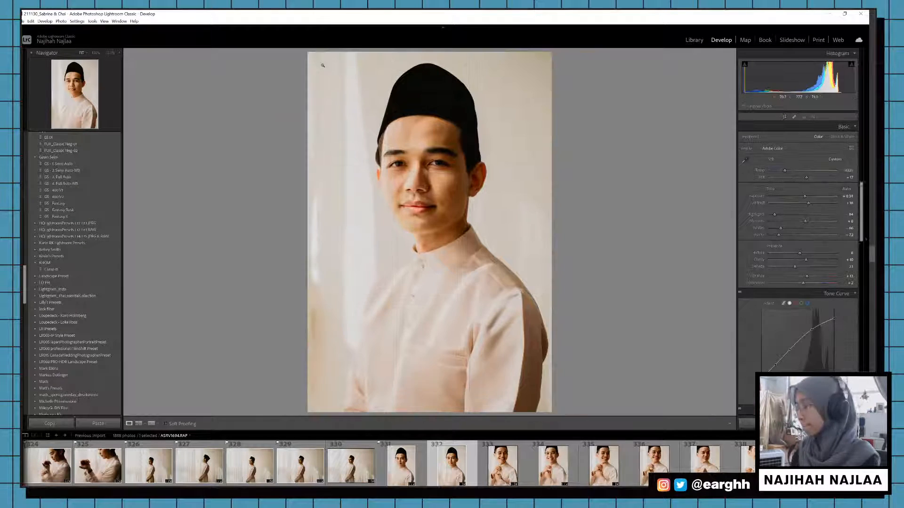
{"action": "key", "text": "d"}
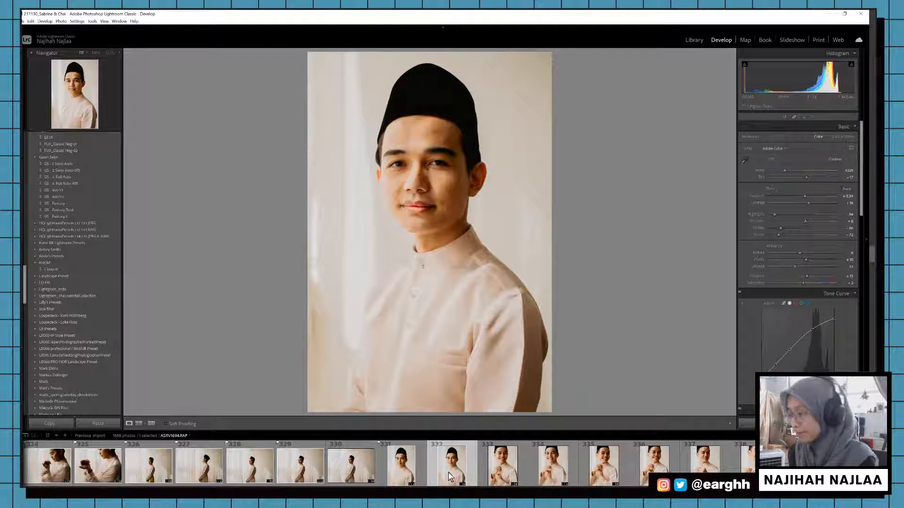
Step: Reposition photo 333's crop to show more of the man's cap, flag it as a pick, and compare before and after
{"action": "left_click", "coordinate": [487, 472]}
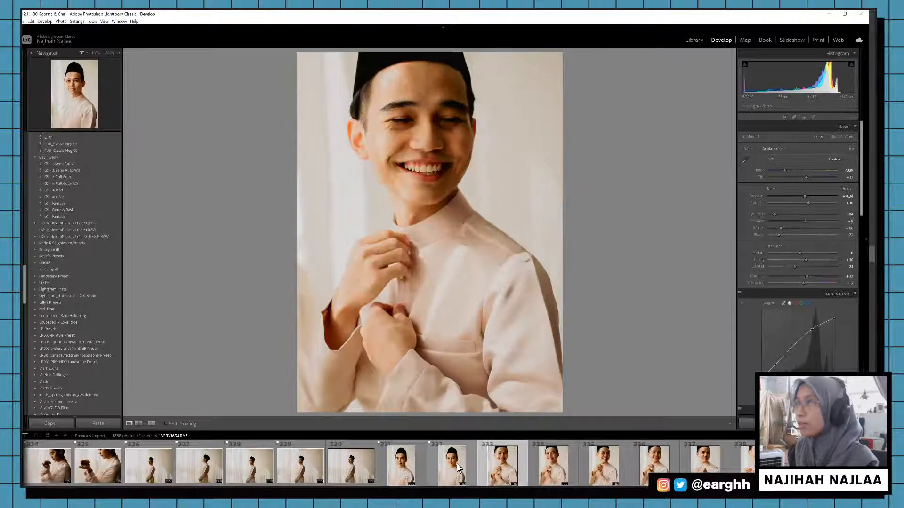
{"action": "key", "text": "r"}
{"action": "left_click_drag", "start_coordinate": [347, 102], "coordinate": [360, 127]}
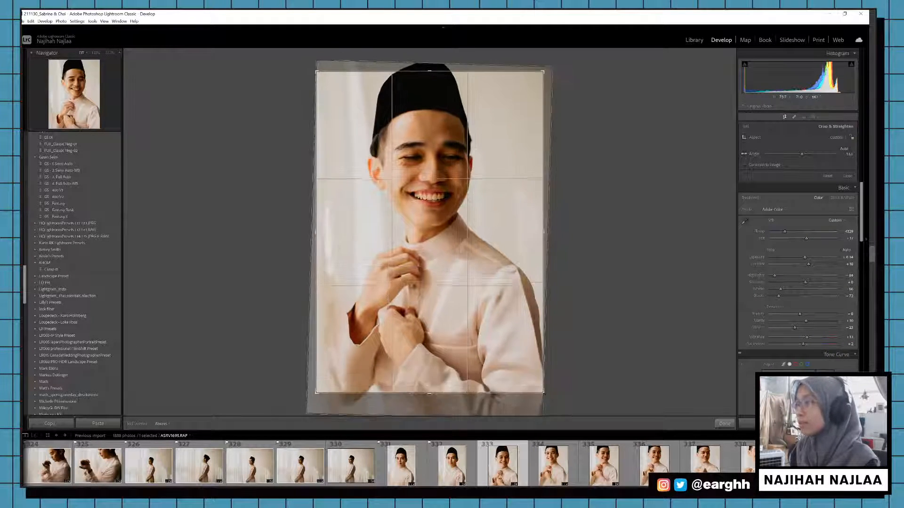
{"action": "key", "text": "d"}
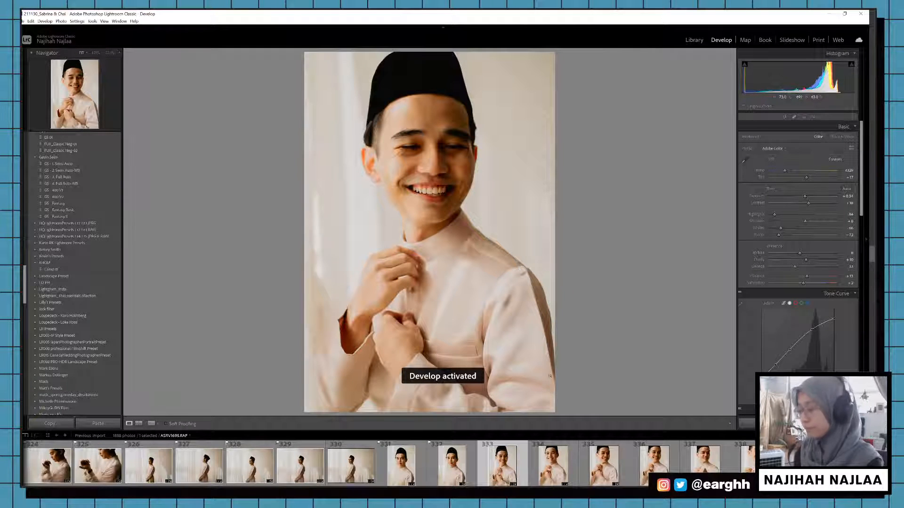
{"action": "key", "text": "p"}
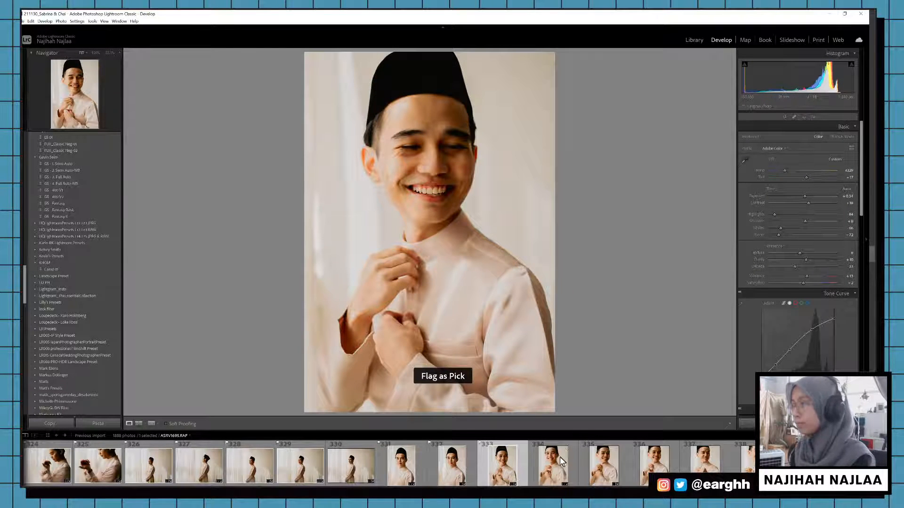
{"action": "key", "text": "y"}
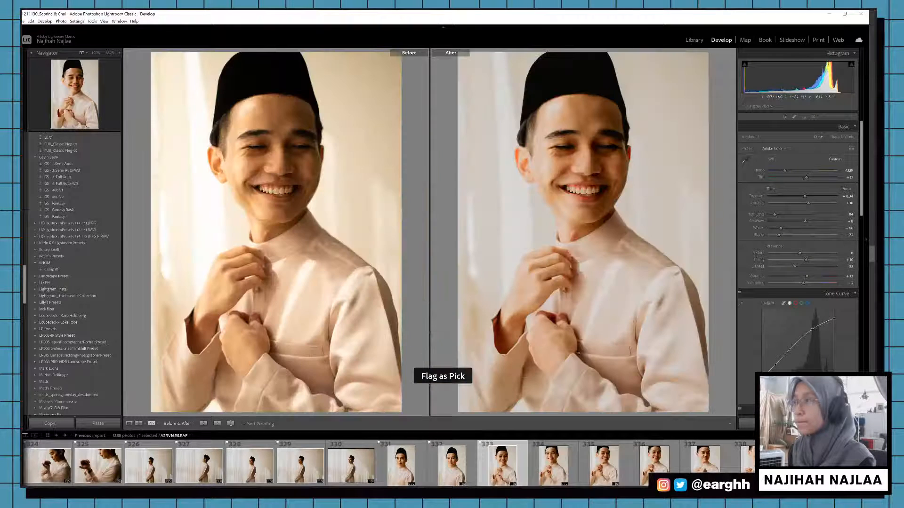
{"action": "key", "text": "y"}
Step: Paste photo 333's develop settings and crop onto photo 334 and the seven photos 335 through 341
{"action": "left_click", "coordinate": [563, 462]}
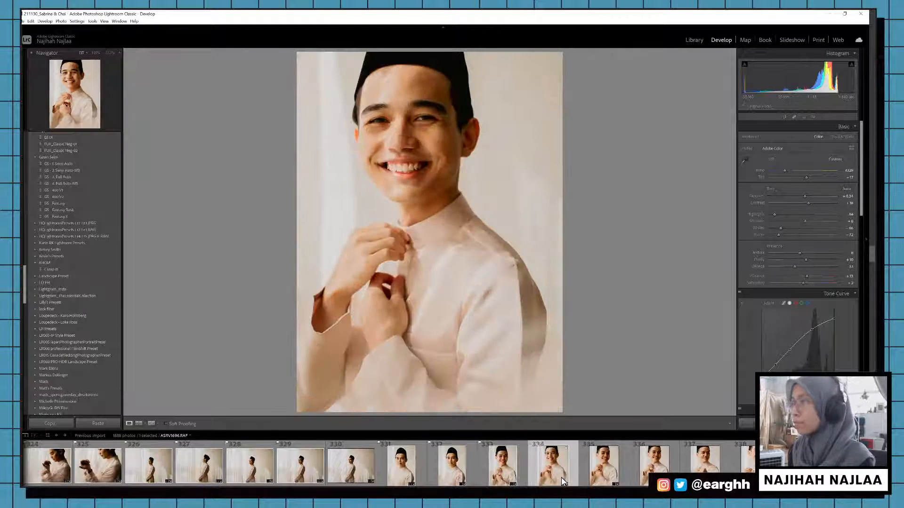
{"action": "key", "text": "ctrl+shift+v"}
{"action": "left_click", "coordinate": [588, 473]}
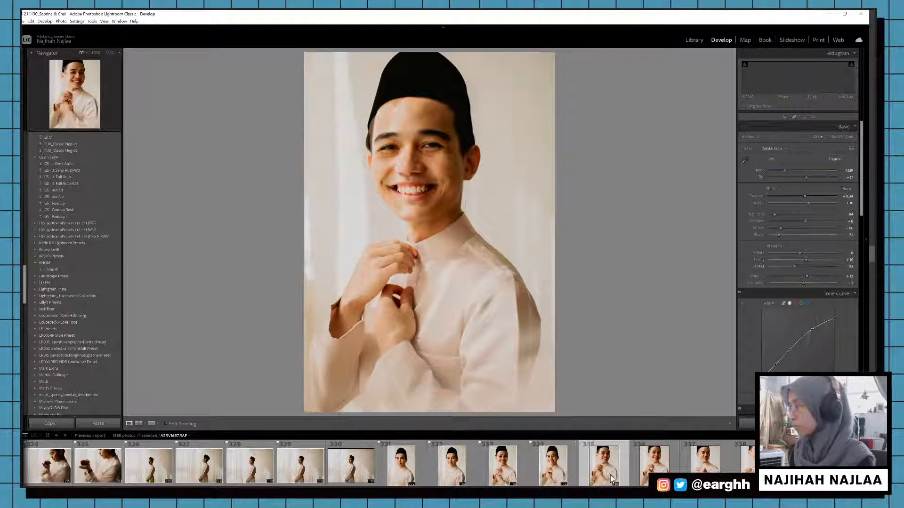
{"action": "scroll", "coordinate": [636, 466], "scroll_direction": "down", "scroll_amount": 3}
{"action": "left_click", "coordinate": [635, 468], "text": "shift"}
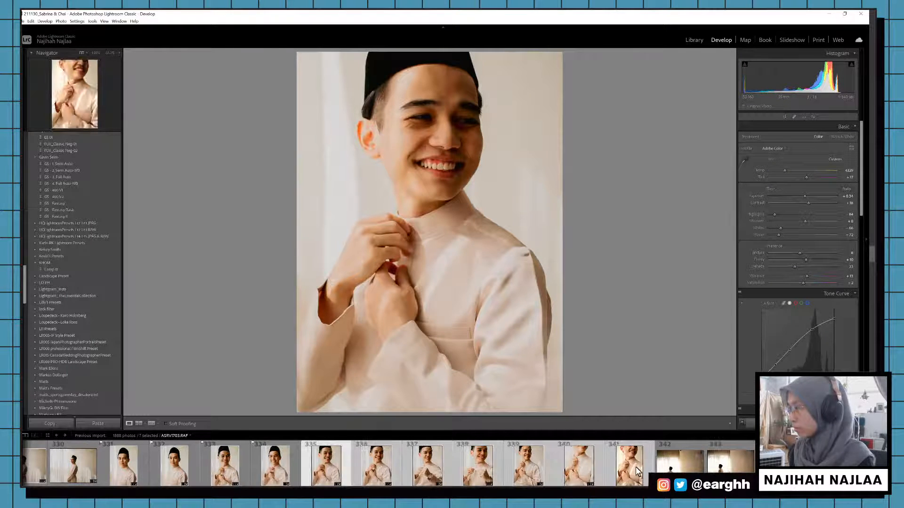
{"action": "key", "text": "ctrl+shift+v"}
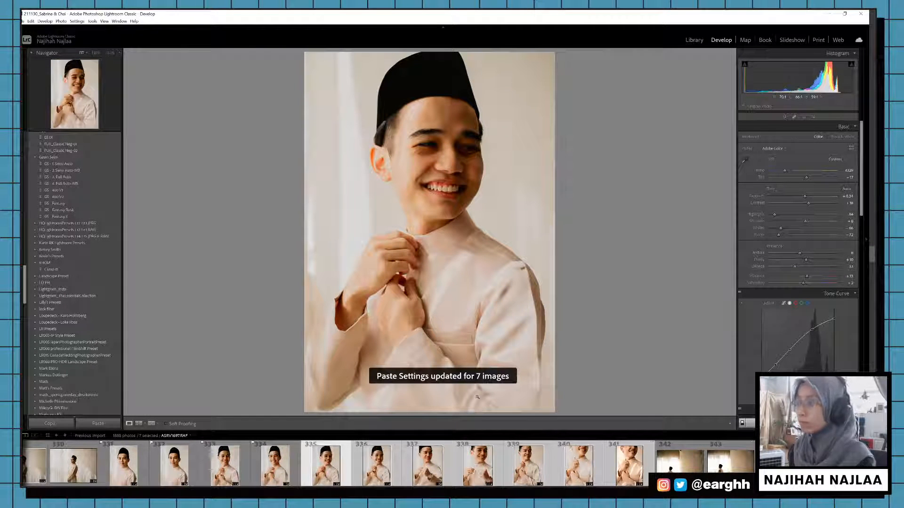
Step: Flag photos 335 through 341 as picks, and remove the flag from photo 341, where the head is cut off
{"action": "key", "text": "p"}
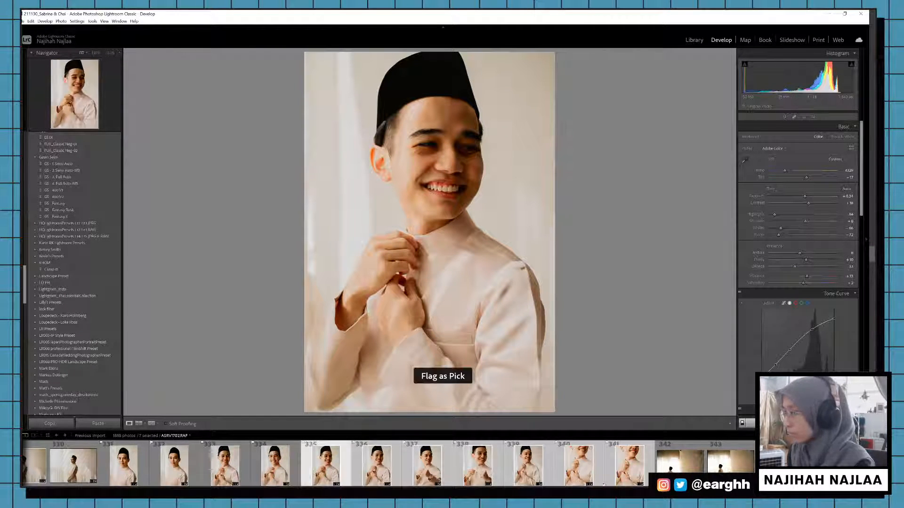
{"action": "left_click", "coordinate": [676, 477]}
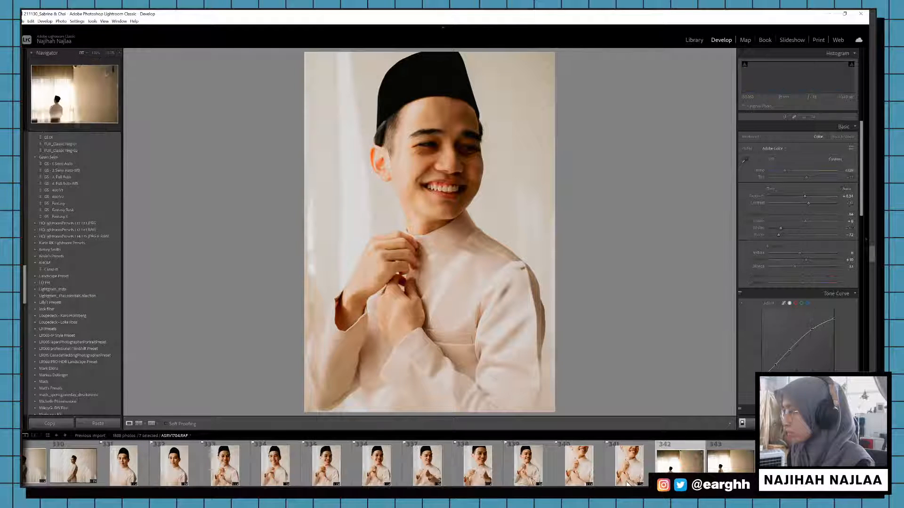
{"action": "left_click", "coordinate": [627, 471]}
{"action": "key", "text": "u"}
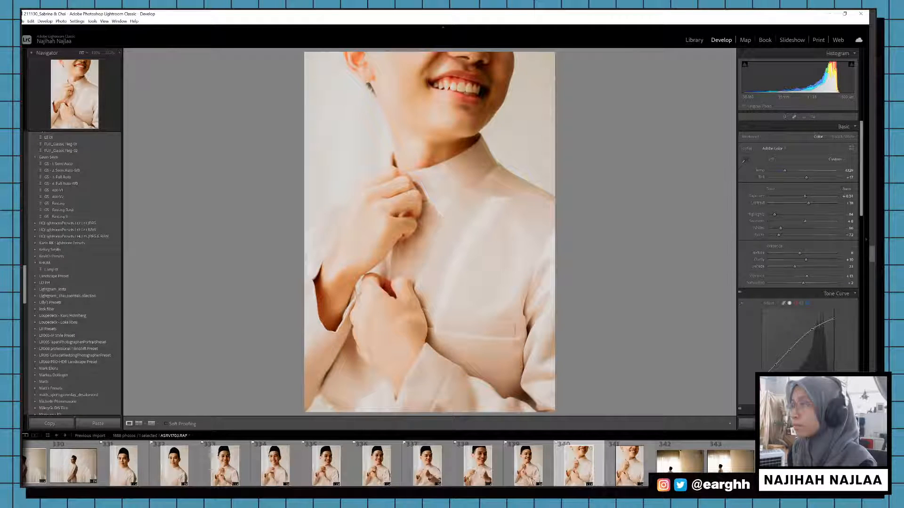
Step: Paste the develop settings onto photo 342, tighten its crop to exclude the wall unit and curtain top, and flag it as a pick
{"action": "key", "text": "Right"}
{"action": "key", "text": "ctrl+shift+v"}
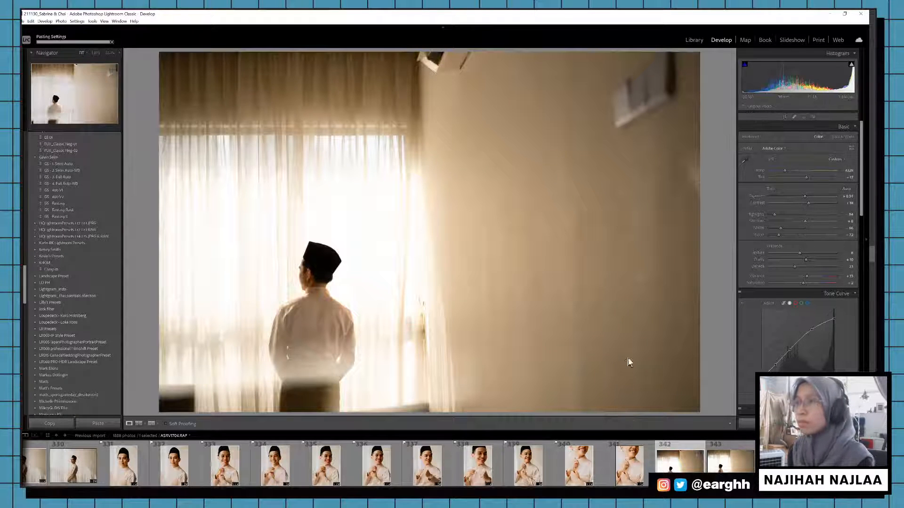
{"action": "key", "text": "p"}
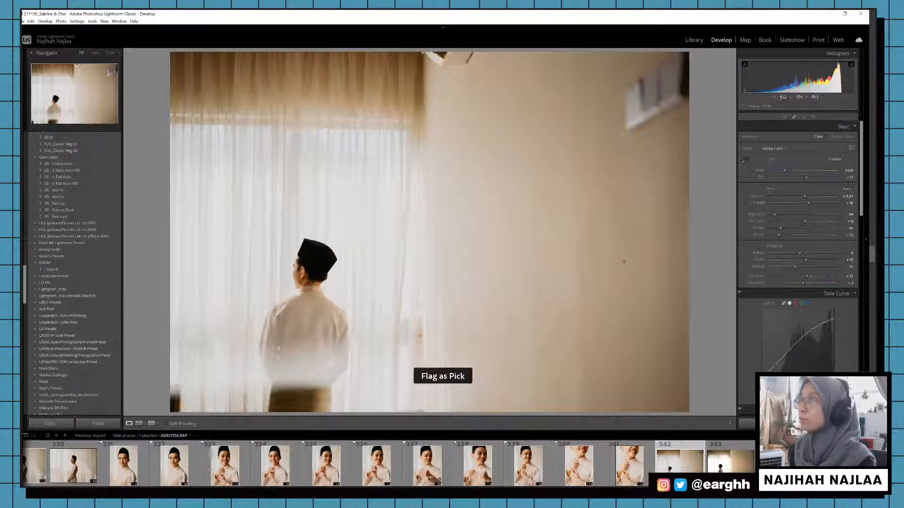
{"action": "key", "text": "r"}
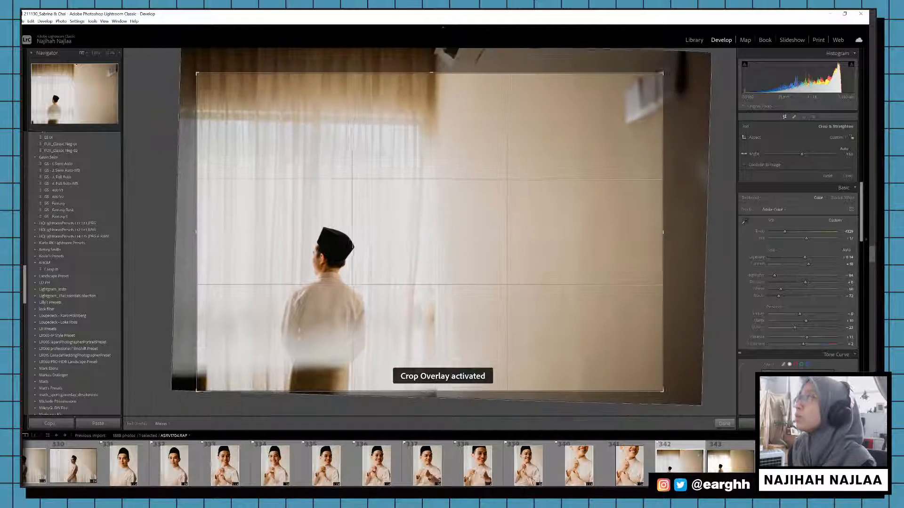
{"action": "left_click_drag", "start_coordinate": [643, 88], "coordinate": [627, 102]}
{"action": "key", "text": "Return"}
{"action": "key", "text": "p"}
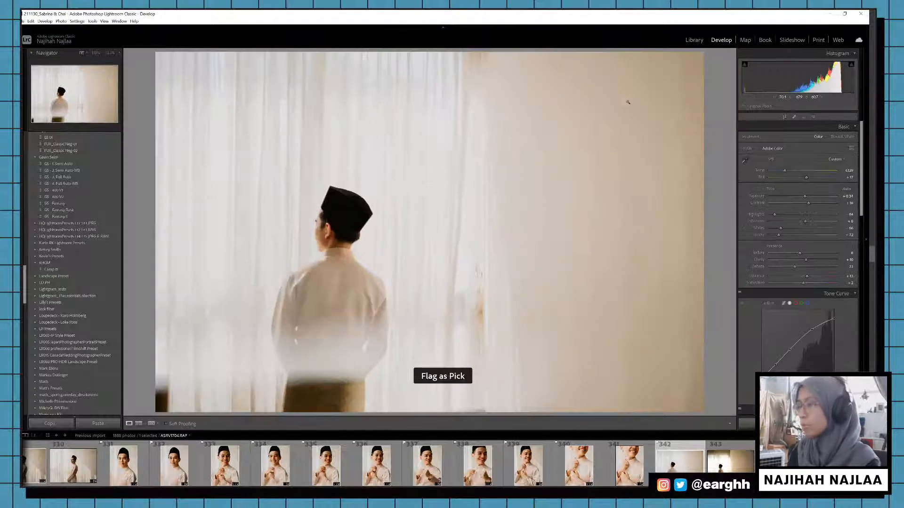
Step: Select the 14 photos starting at 343 and paste the copied develop settings onto all of them
{"action": "scroll", "coordinate": [702, 458], "scroll_direction": "down", "scroll_amount": 5}
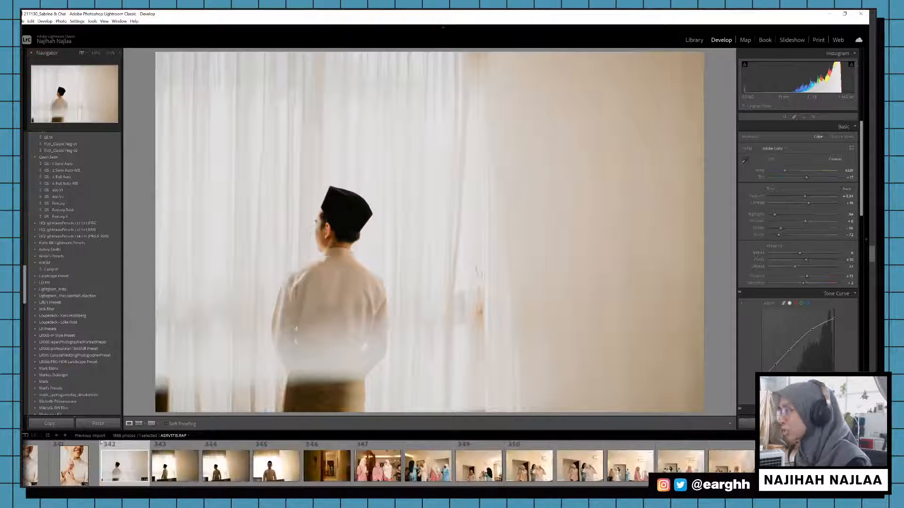
{"action": "left_click", "coordinate": [179, 472]}
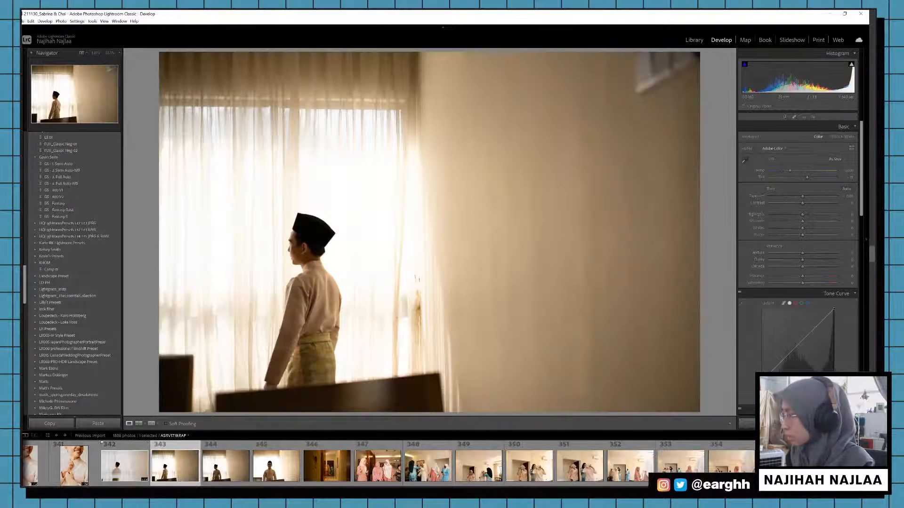
{"action": "left_click", "coordinate": [738, 463], "text": "shift"}
{"action": "key", "text": "ctrl+shift+v"}
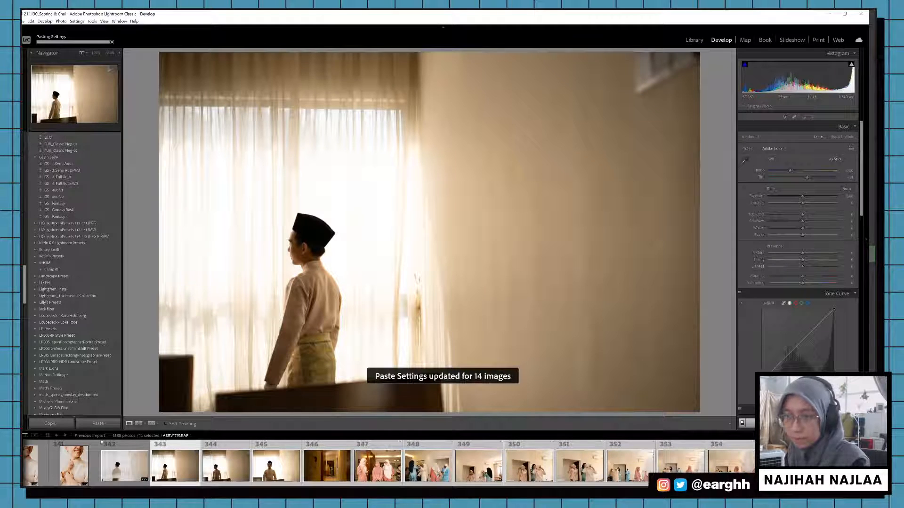
{"action": "left_click", "coordinate": [183, 485]}
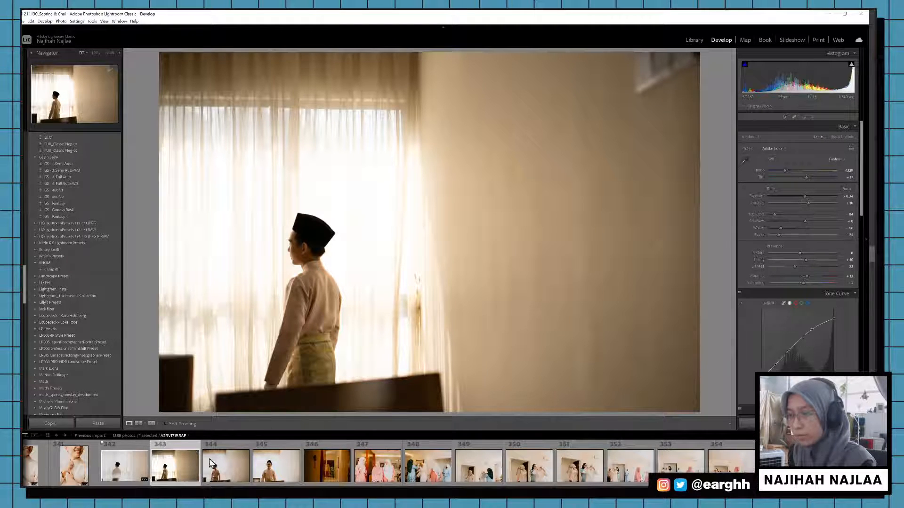
{"action": "left_click", "coordinate": [129, 474]}
{"action": "key", "text": "ctrl+shift+v"}
Step: Tighten photo 343's crop to exclude the curtain top and wall unit, and flag it as a pick
{"action": "left_click", "coordinate": [169, 479]}
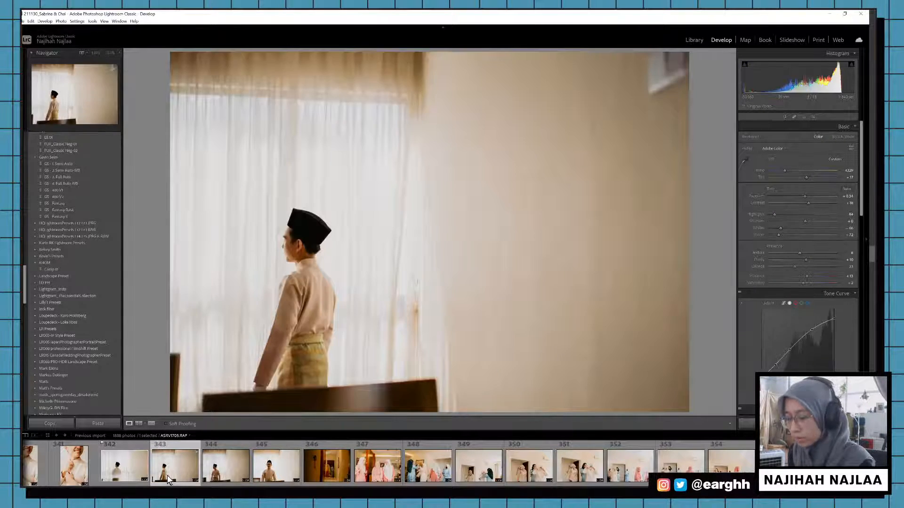
{"action": "key", "text": "r"}
{"action": "left_click_drag", "start_coordinate": [684, 236], "coordinate": [683, 240]}
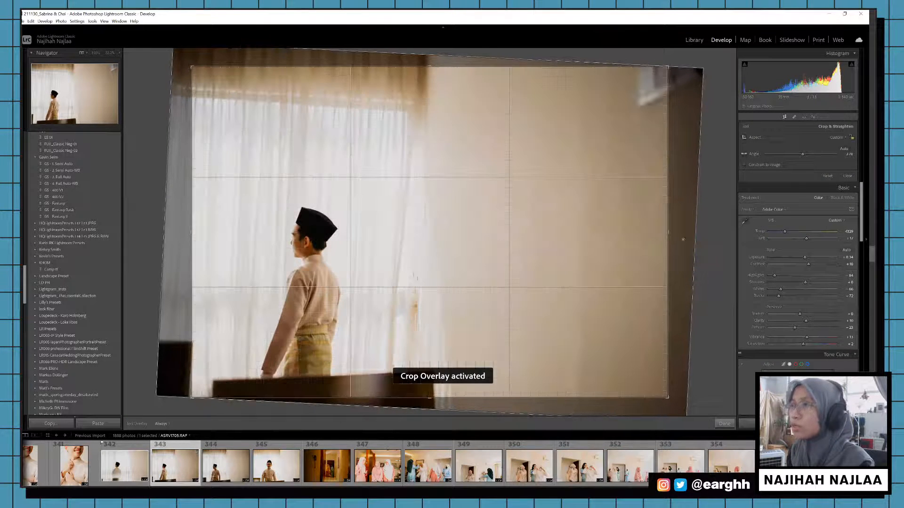
{"action": "left_click_drag", "start_coordinate": [668, 67], "coordinate": [658, 86]}
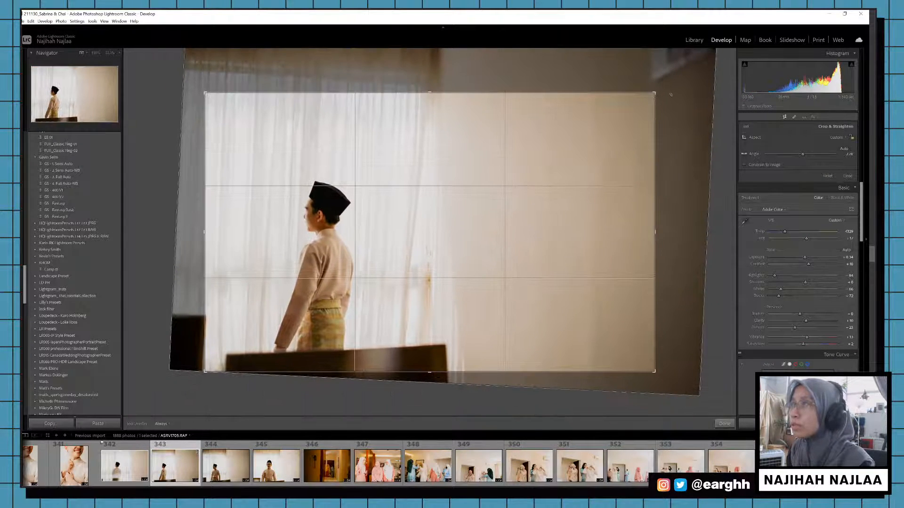
{"action": "key", "text": "r"}
{"action": "key", "text": "p"}
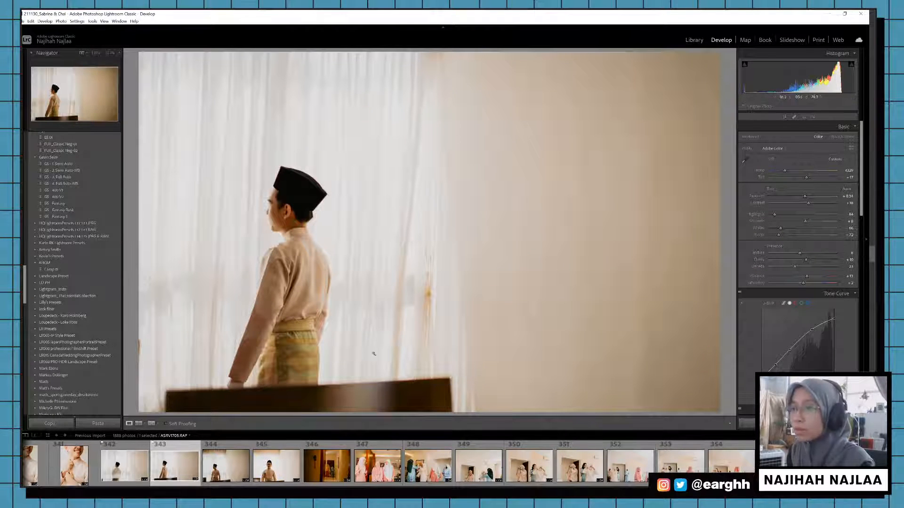
Step: Review the photos from 344 onward, and flag photos 349, 350 and 351 as picks
{"action": "left_click", "coordinate": [226, 472]}
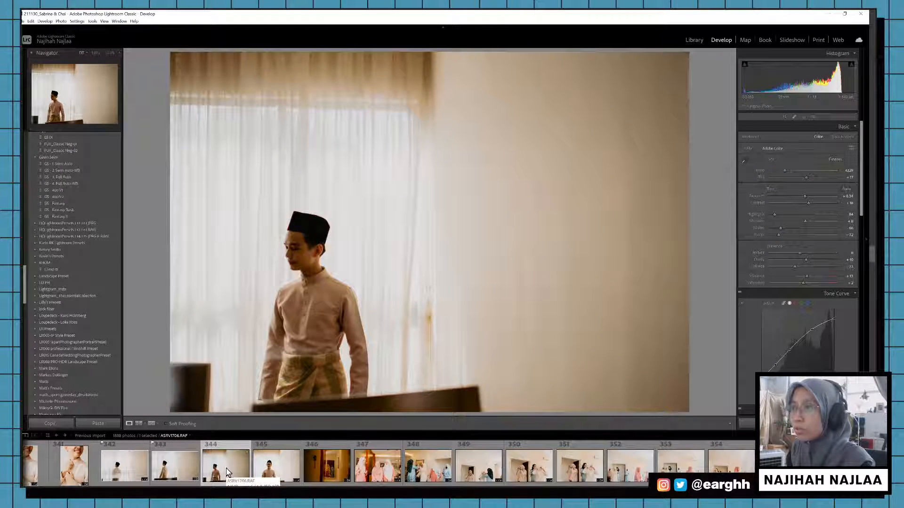
{"action": "left_click", "coordinate": [276, 473]}
{"action": "left_click", "coordinate": [325, 473]}
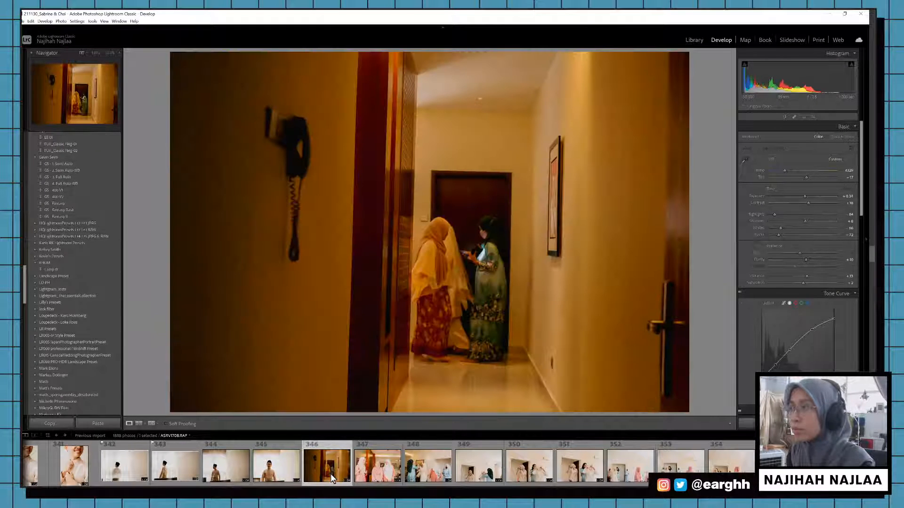
{"action": "left_click", "coordinate": [377, 481]}
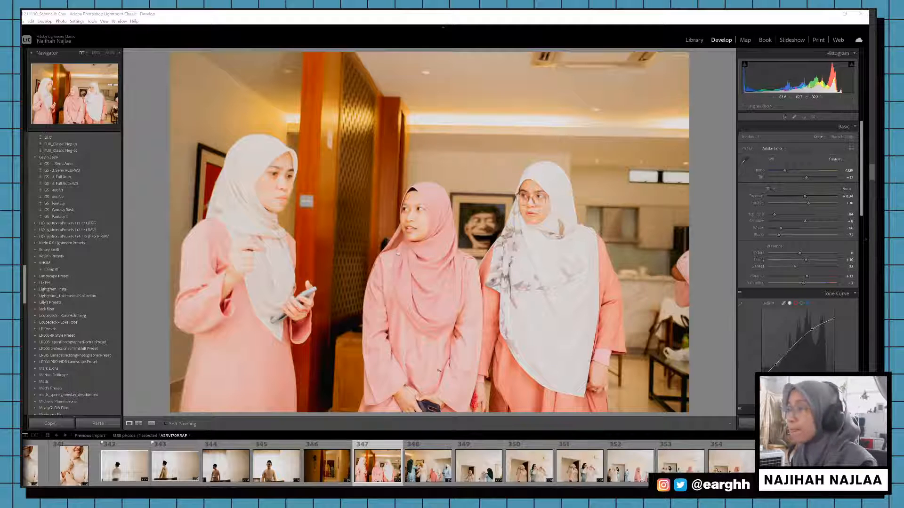
{"action": "left_click", "coordinate": [488, 478]}
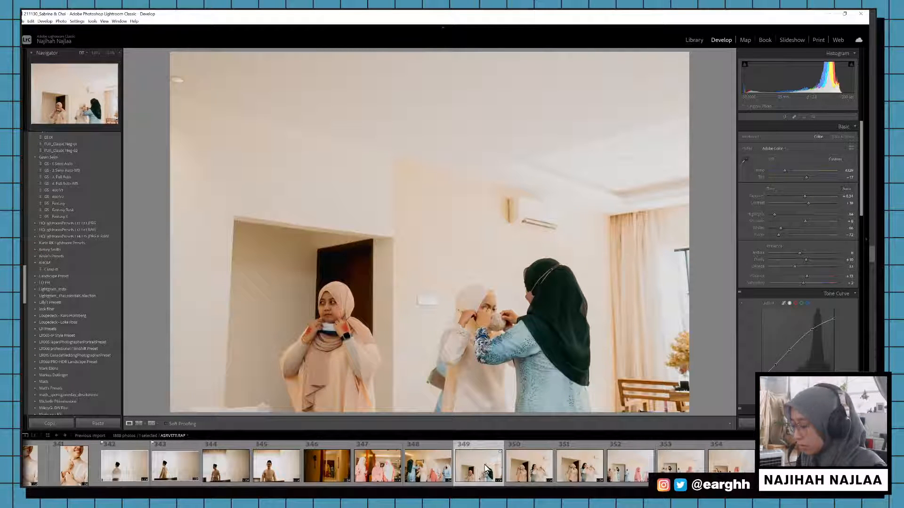
{"action": "key", "text": "p"}
{"action": "left_click", "coordinate": [535, 472]}
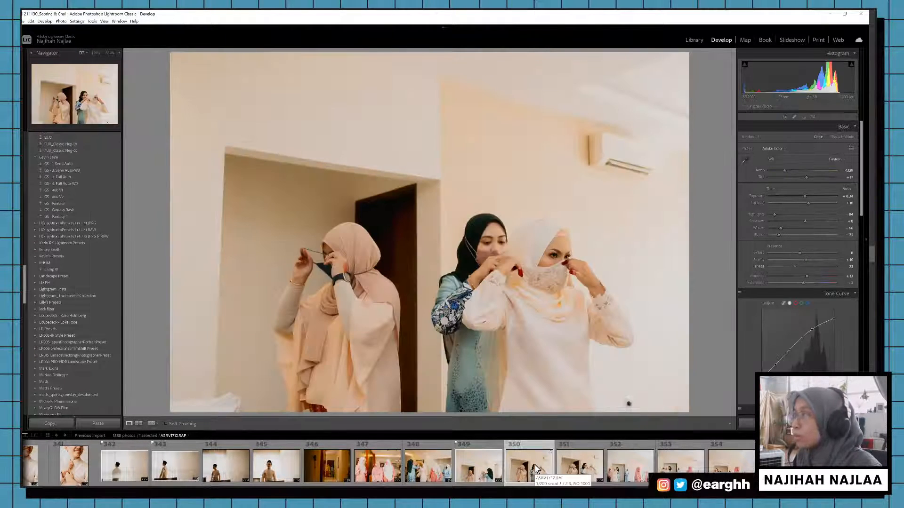
{"action": "key", "text": "p"}
{"action": "left_click", "coordinate": [588, 477]}
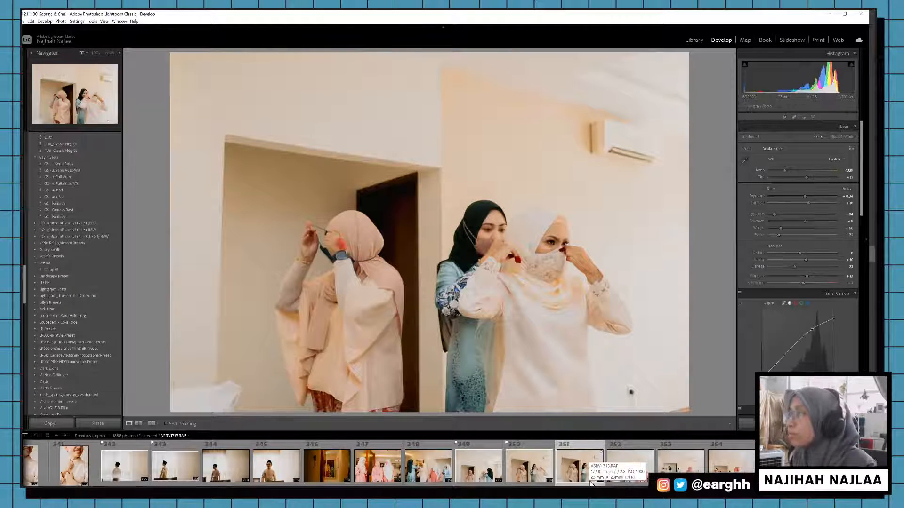
{"action": "key", "text": "p"}
Step: Straighten photo 353 and crop it slightly tighter, and flag it as a pick
{"action": "left_click", "coordinate": [628, 480]}
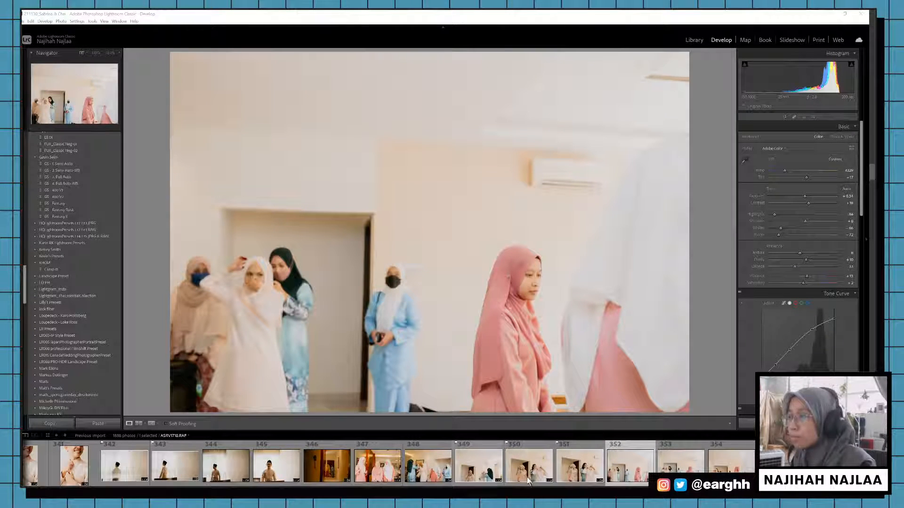
{"action": "key", "text": "Right"}
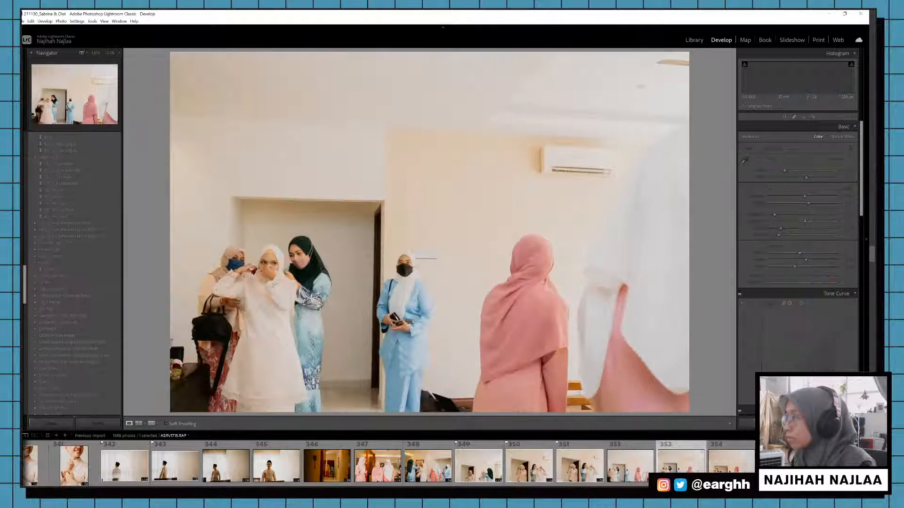
{"action": "key", "text": "r"}
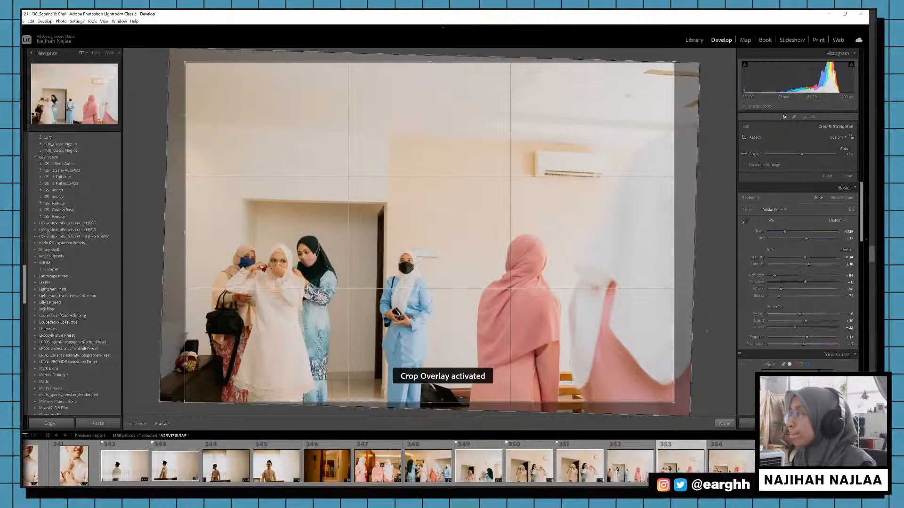
{"action": "left_click_drag", "start_coordinate": [709, 324], "coordinate": [709, 323]}
{"action": "left_click_drag", "start_coordinate": [674, 62], "coordinate": [670, 69]}
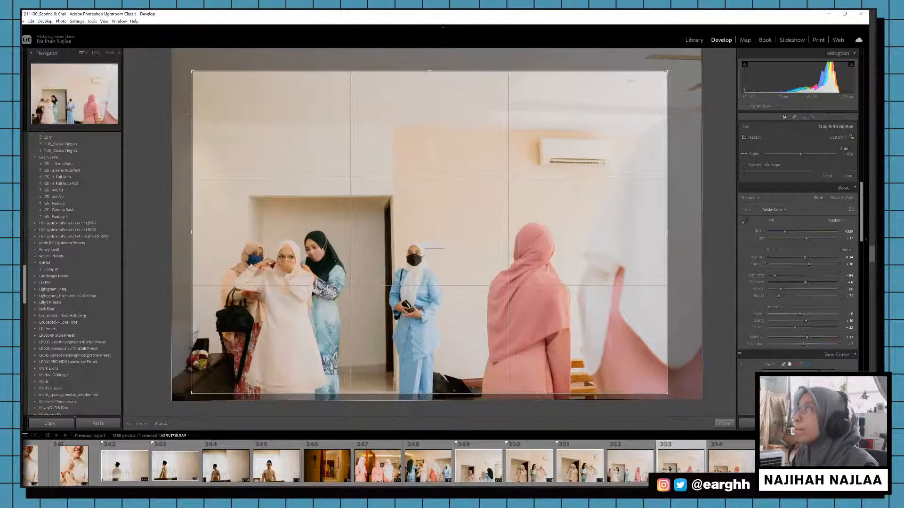
{"action": "key", "text": "Return"}
{"action": "key", "text": "p"}
Step: Pass over photos 354 through 357 and paste the copied develop settings onto mosque photo 358
{"action": "left_click", "coordinate": [714, 472]}
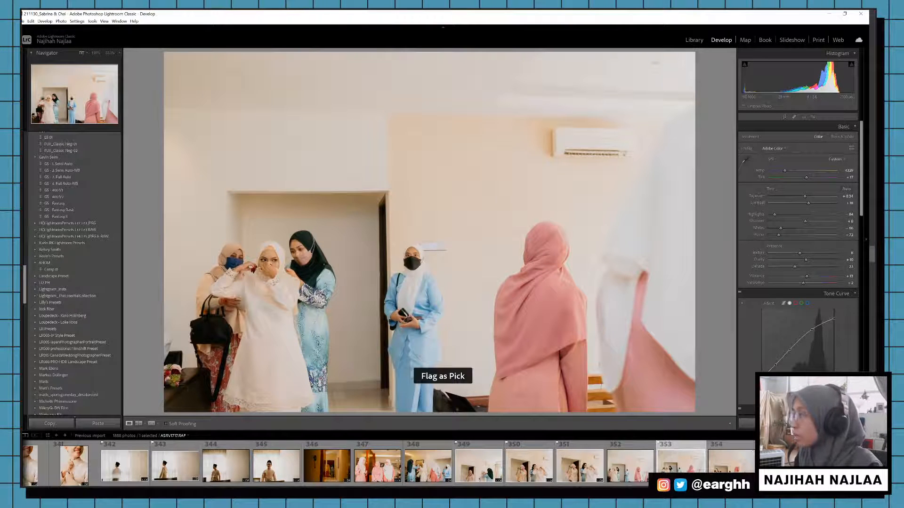
{"action": "key", "text": "Right"}
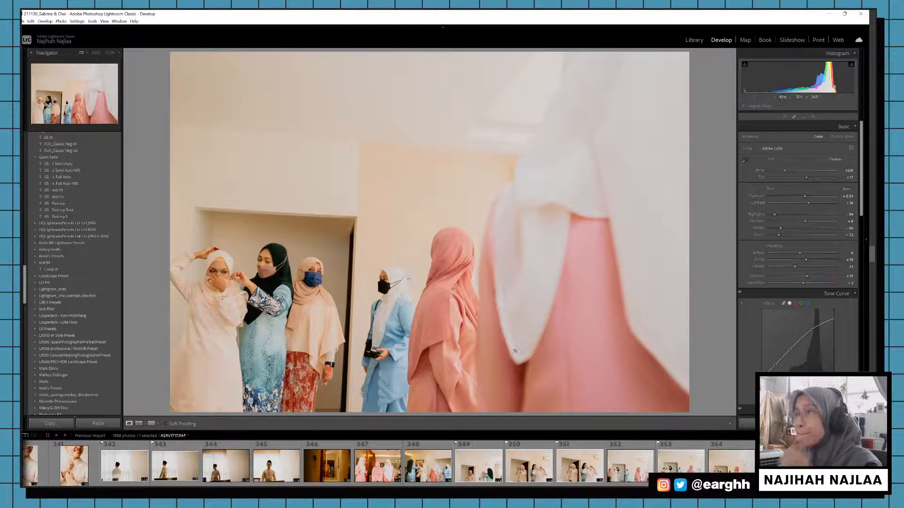
{"action": "scroll", "coordinate": [728, 464], "scroll_direction": "down", "scroll_amount": 5}
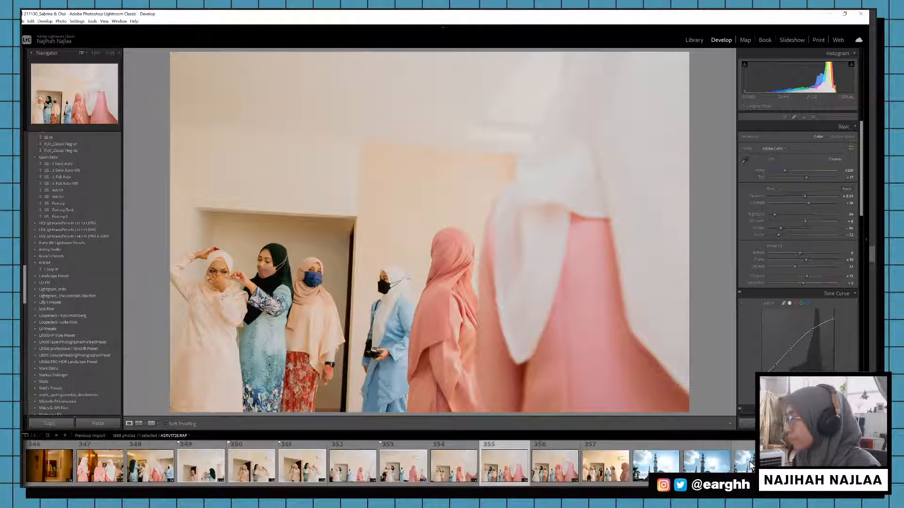
{"action": "left_click", "coordinate": [555, 466]}
{"action": "left_click", "coordinate": [605, 466]}
{"action": "scroll", "coordinate": [617, 467], "scroll_direction": "down", "scroll_amount": 3}
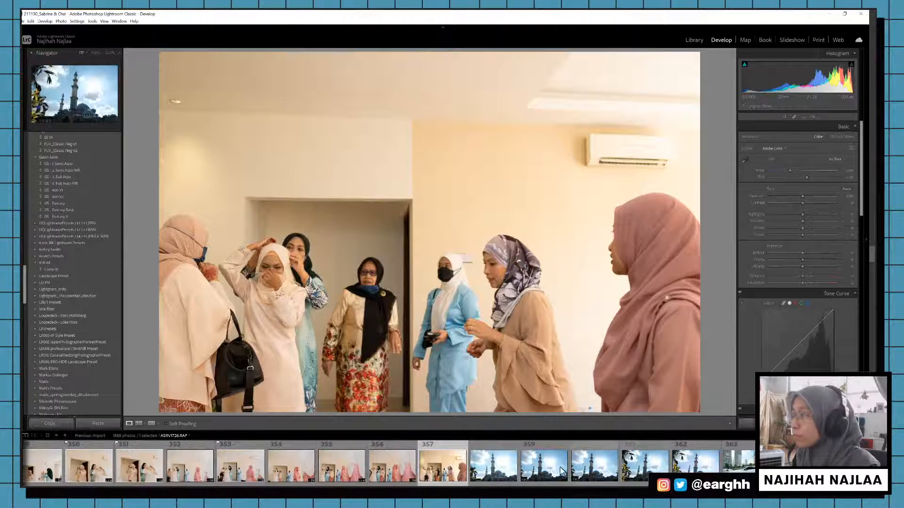
{"action": "left_click", "coordinate": [512, 468]}
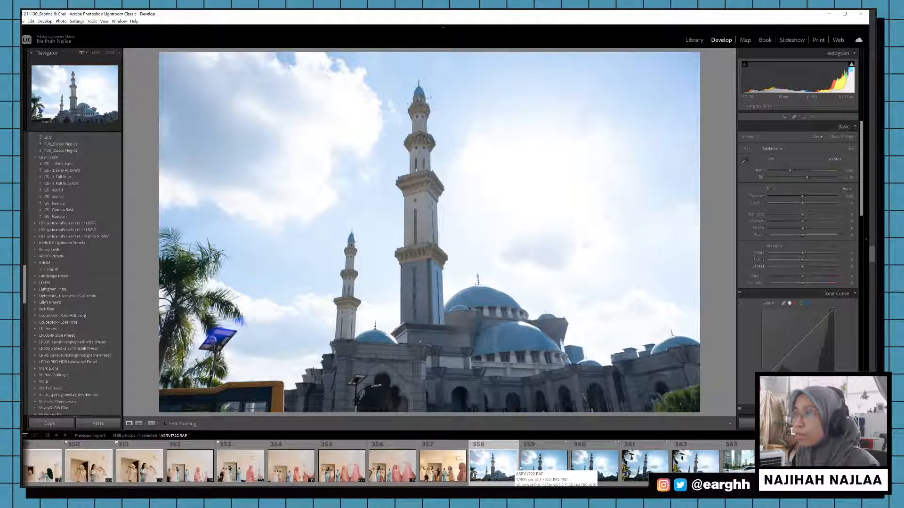
{"action": "key", "text": "ctrl+shift+v"}
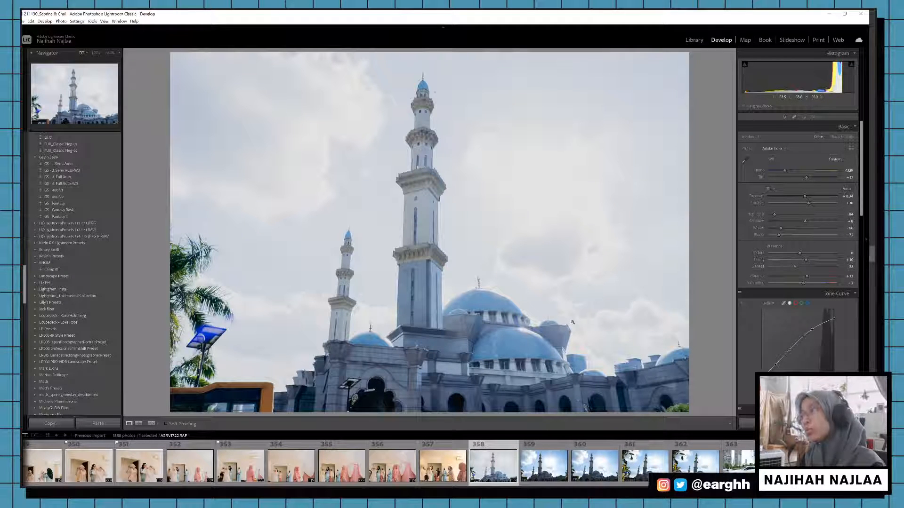
Step: Warm mosque photo 358's white balance by raising Temp while comparing it with the original, and flag it as a pick
{"action": "key", "text": "y"}
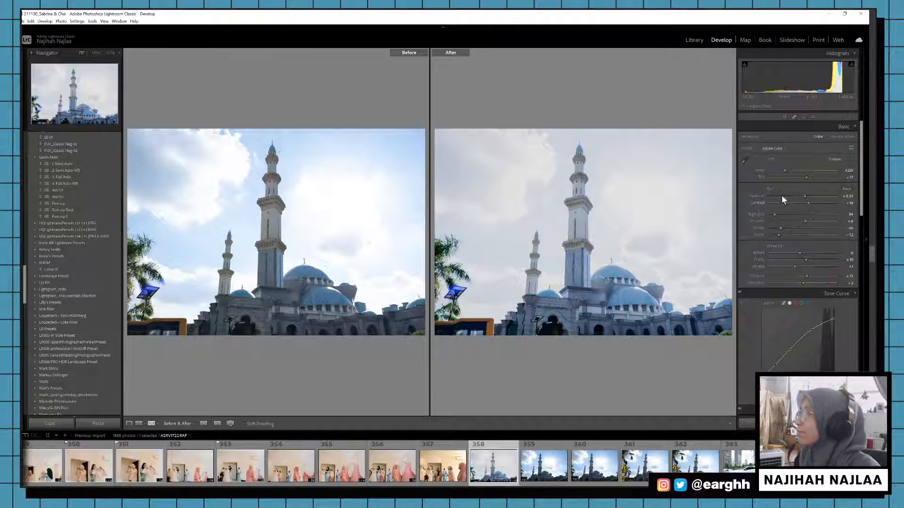
{"action": "left_click_drag", "start_coordinate": [784, 171], "coordinate": [785, 171]}
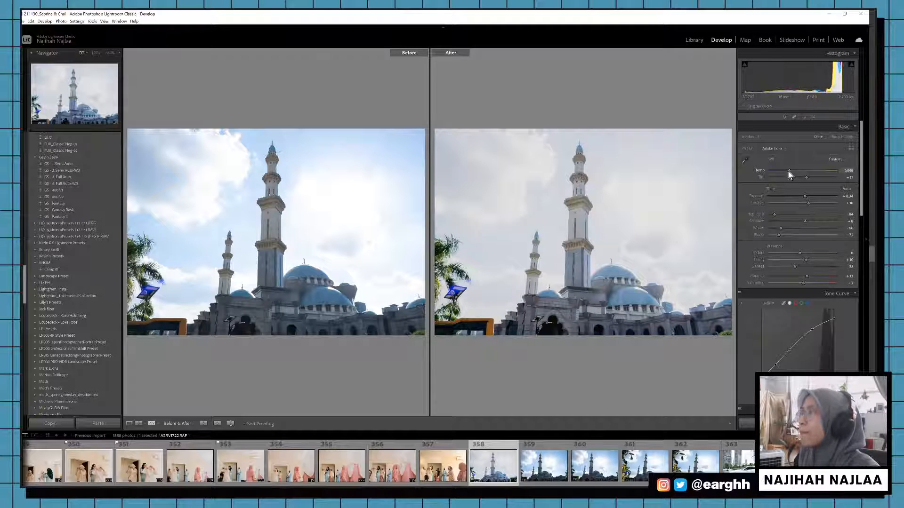
{"action": "left_click_drag", "start_coordinate": [787, 171], "coordinate": [793, 172]}
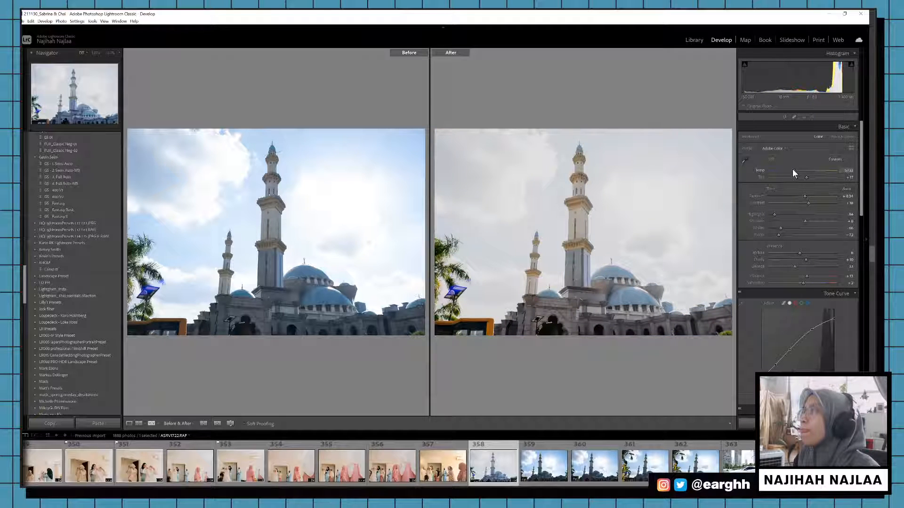
{"action": "key", "text": "y"}
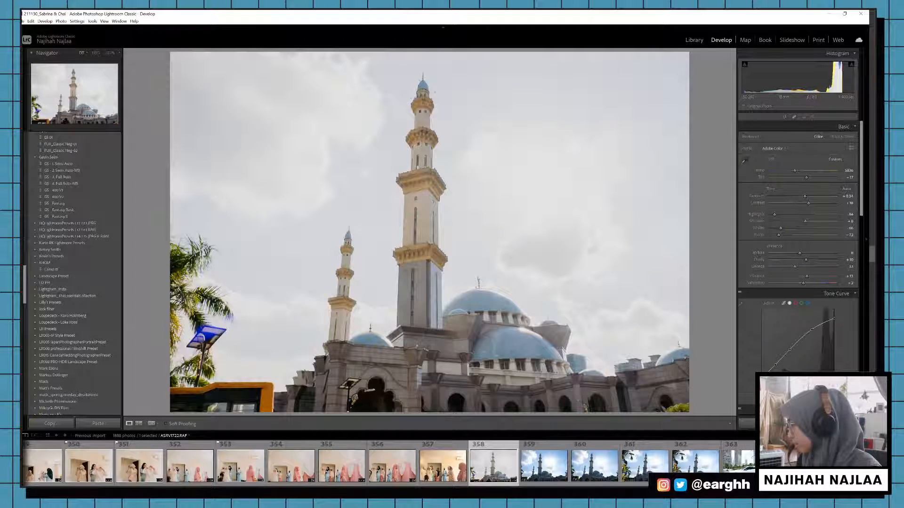
{"action": "left_click", "coordinate": [872, 172]}
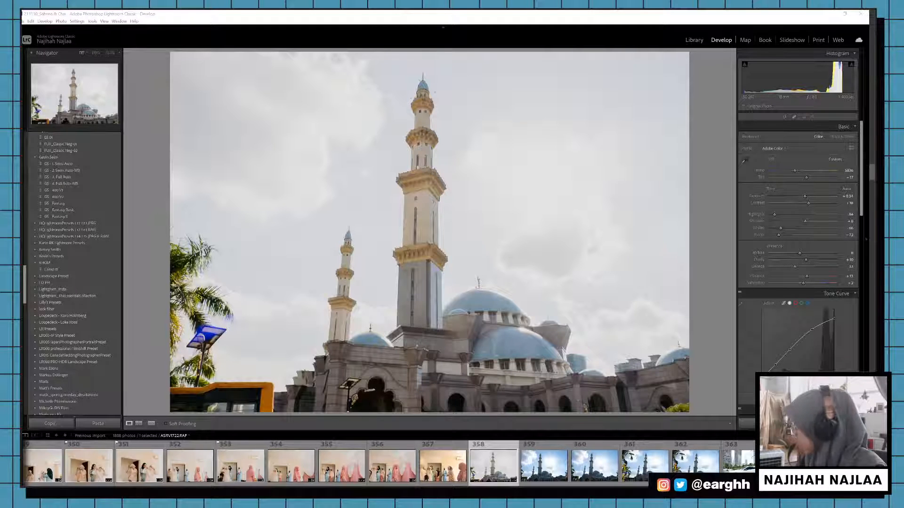
{"action": "left_click", "coordinate": [490, 474]}
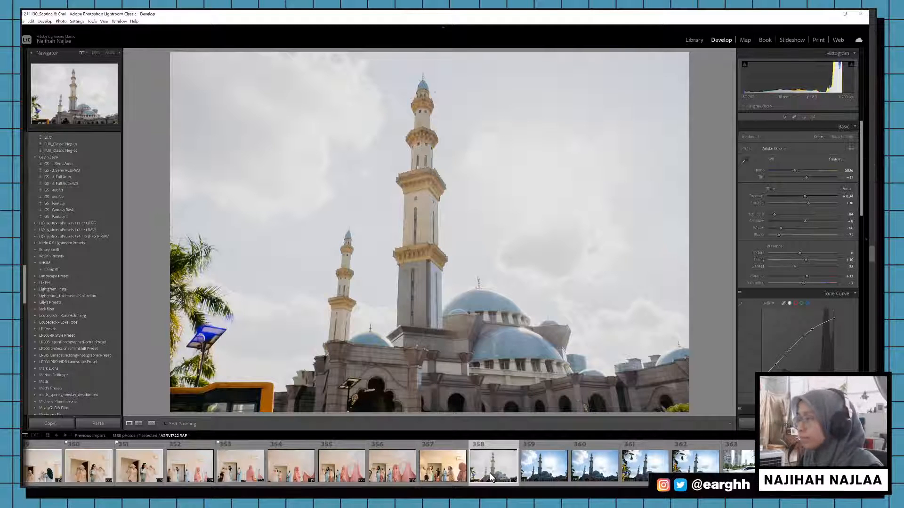
{"action": "key", "text": "p"}
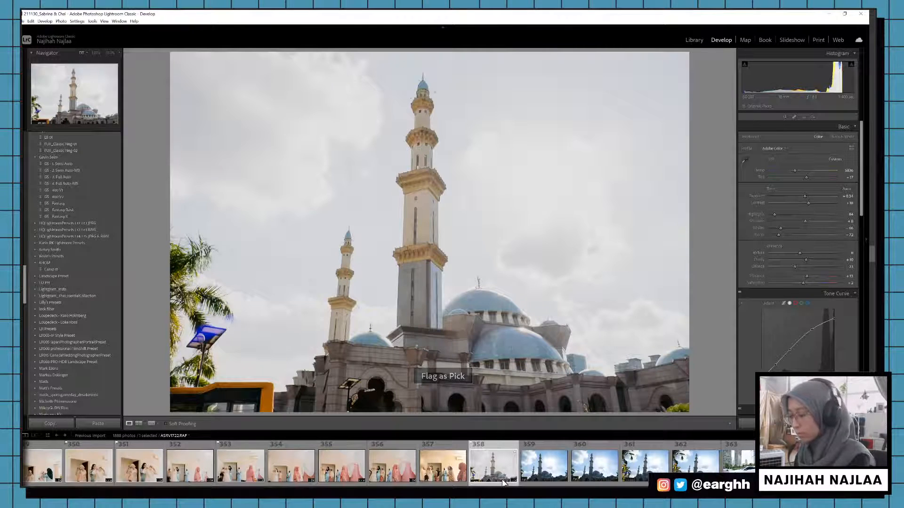
Step: Apply photo 358's warmed develop settings to mosque photo 362, and straighten its crop before flagging it as a pick
{"action": "left_click", "coordinate": [554, 482]}
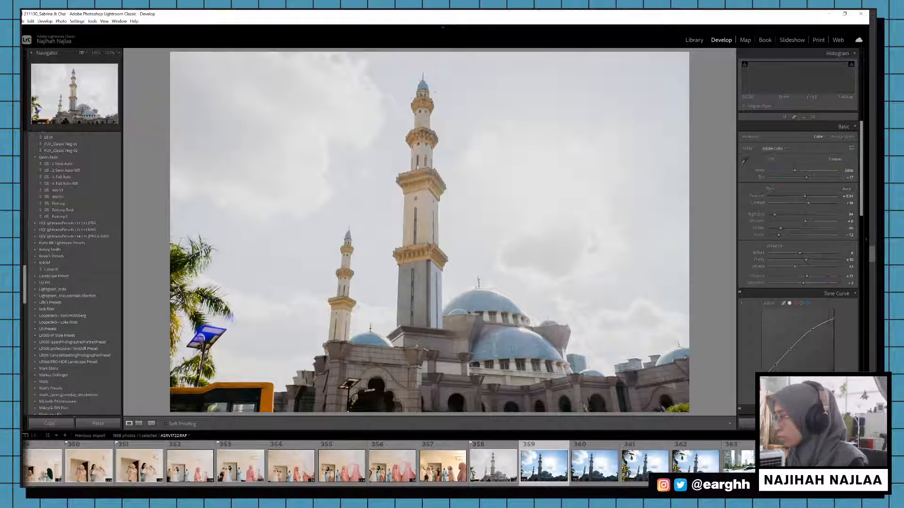
{"action": "left_click", "coordinate": [681, 459]}
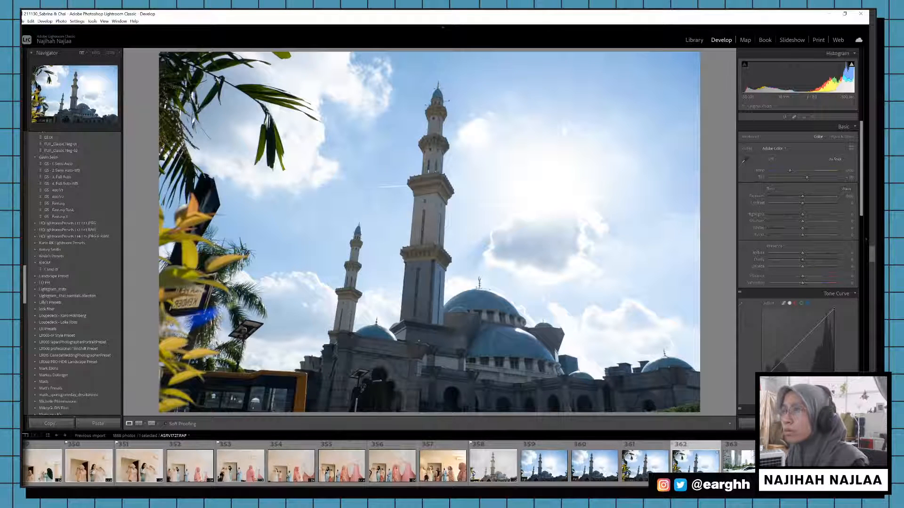
{"action": "key", "text": "r"}
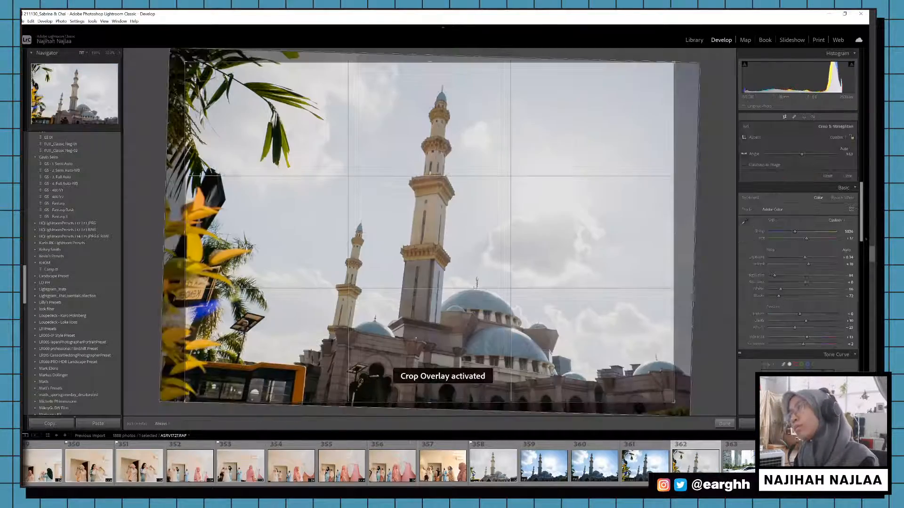
{"action": "left_click_drag", "start_coordinate": [696, 324], "coordinate": [703, 299]}
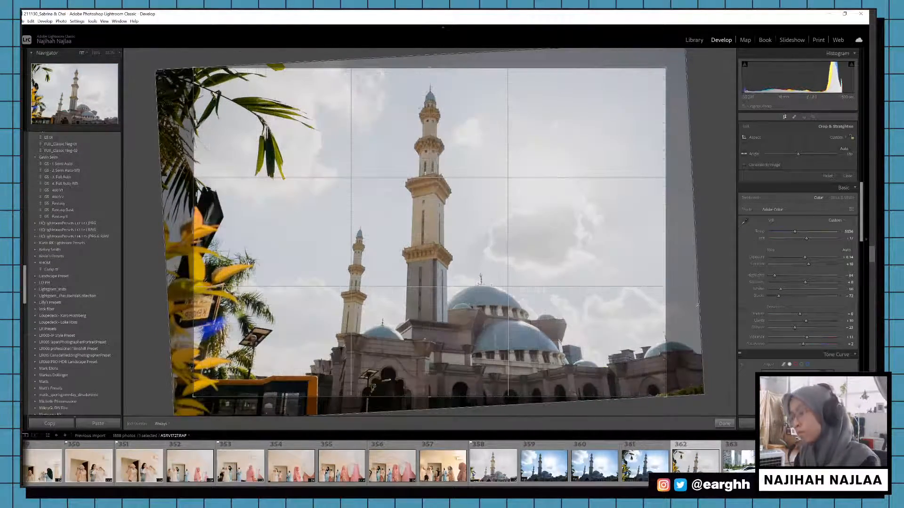
{"action": "key", "text": "r"}
{"action": "key", "text": "p"}
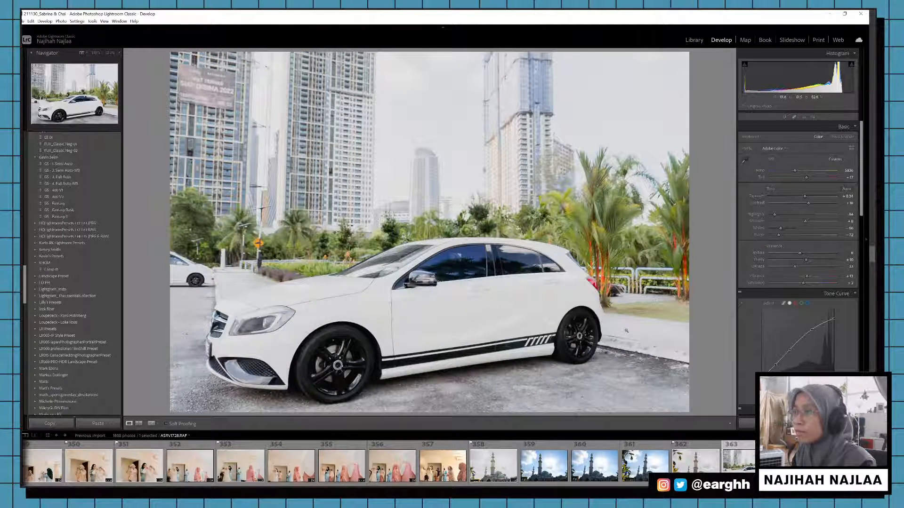
Step: Look through the parking-lot photos from 363 to 376 to compare the car, bride and groom shots and choose which to edit
{"action": "scroll", "coordinate": [545, 477], "scroll_direction": "down", "scroll_amount": 5}
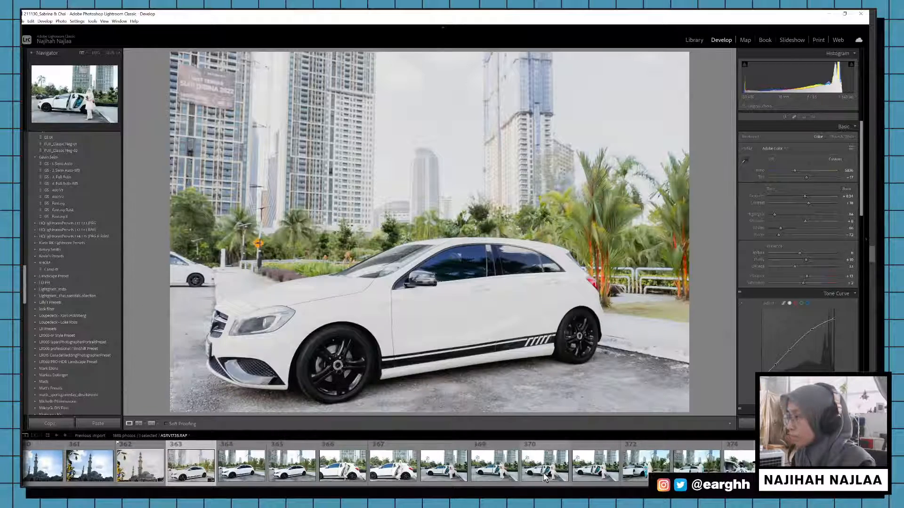
{"action": "left_click", "coordinate": [495, 478]}
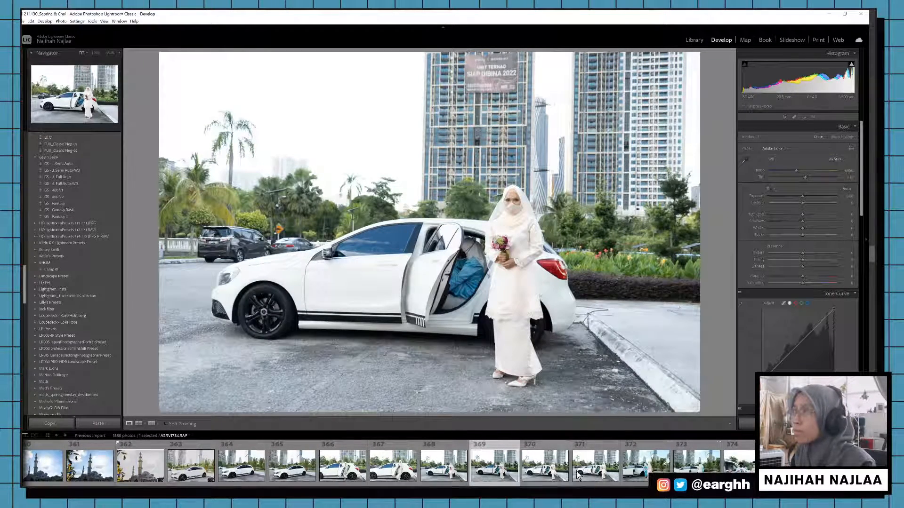
{"action": "left_click", "coordinate": [646, 479]}
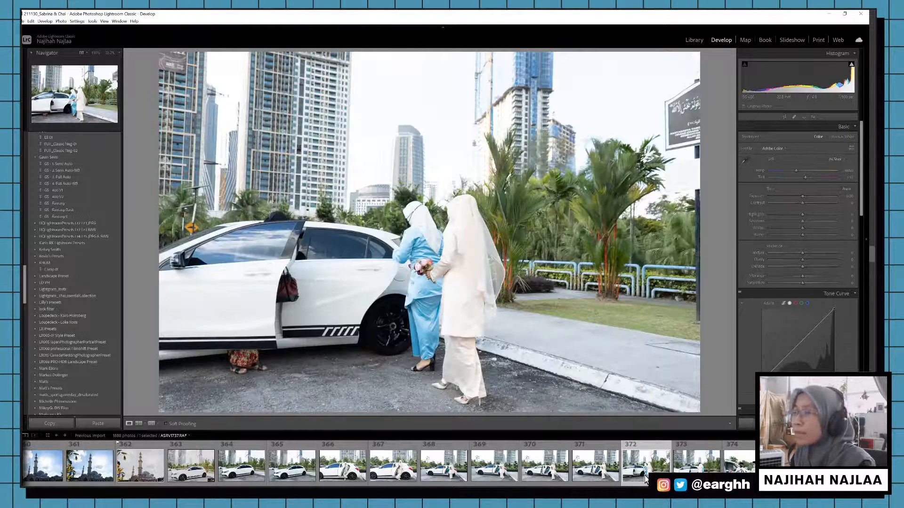
{"action": "left_click", "coordinate": [485, 463]}
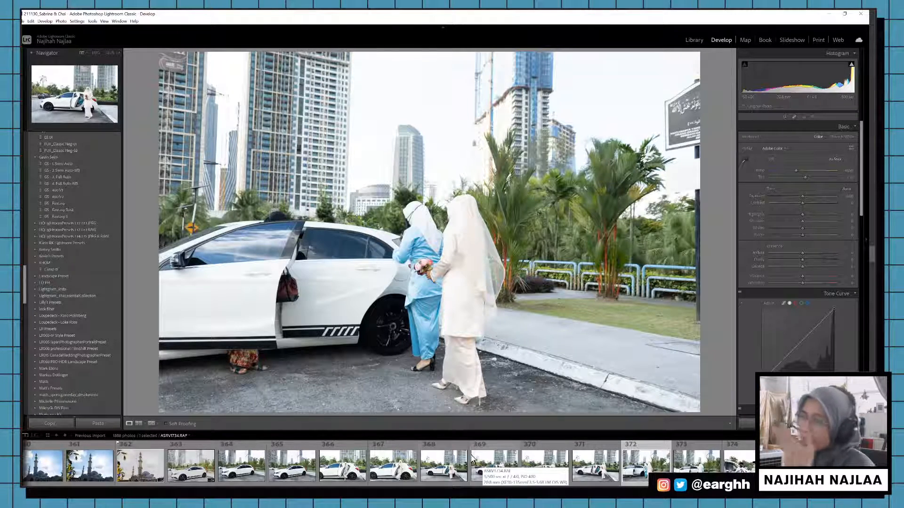
{"action": "left_click", "coordinate": [445, 465]}
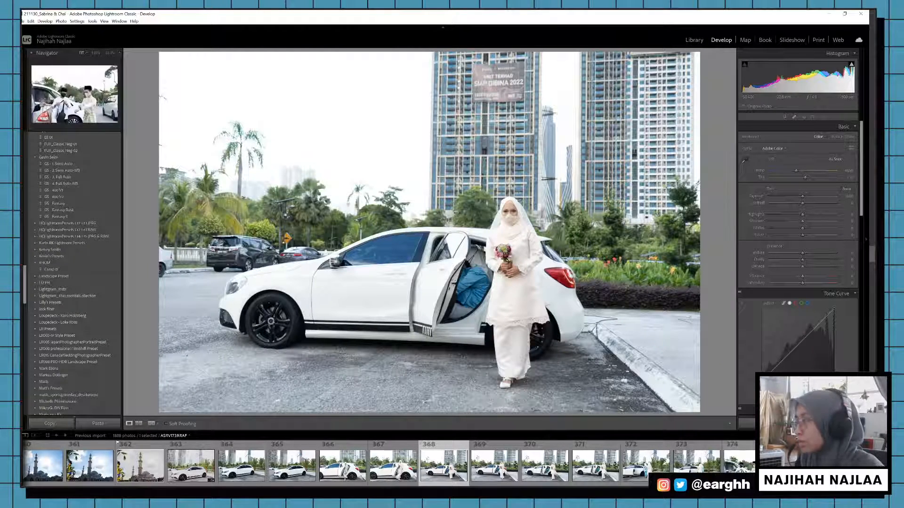
{"action": "left_click", "coordinate": [740, 466]}
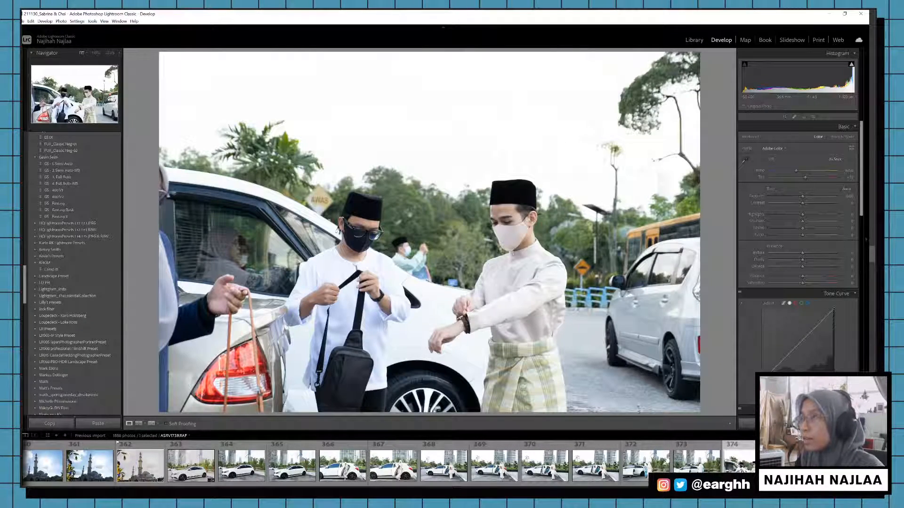
{"action": "left_click", "coordinate": [696, 459]}
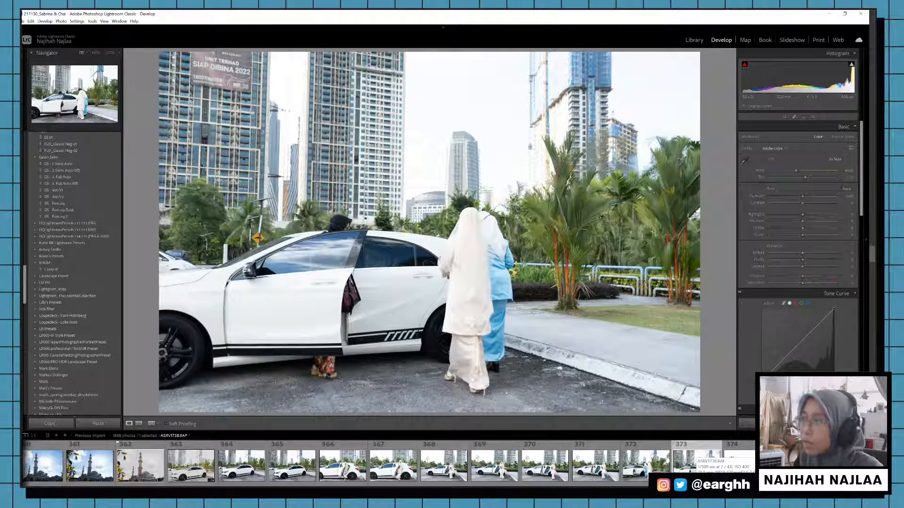
{"action": "scroll", "coordinate": [583, 466], "scroll_direction": "down", "scroll_amount": 3}
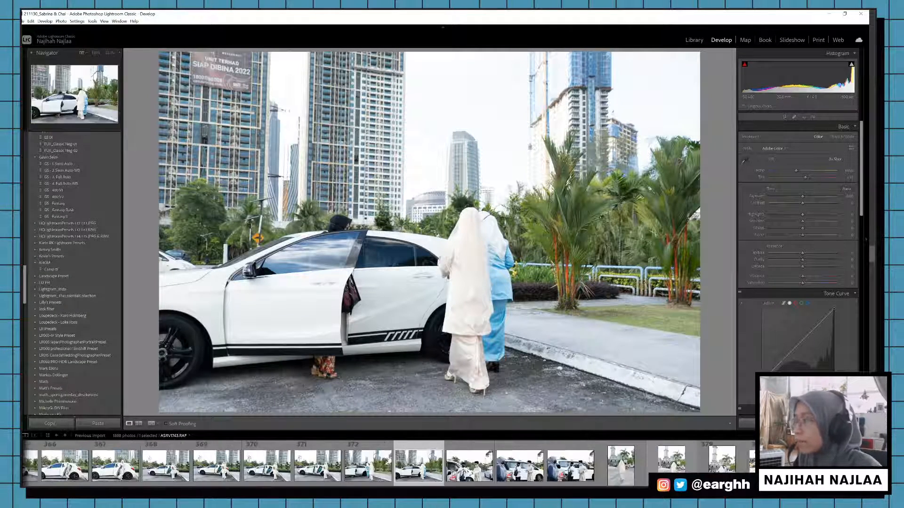
{"action": "left_click", "coordinate": [583, 479]}
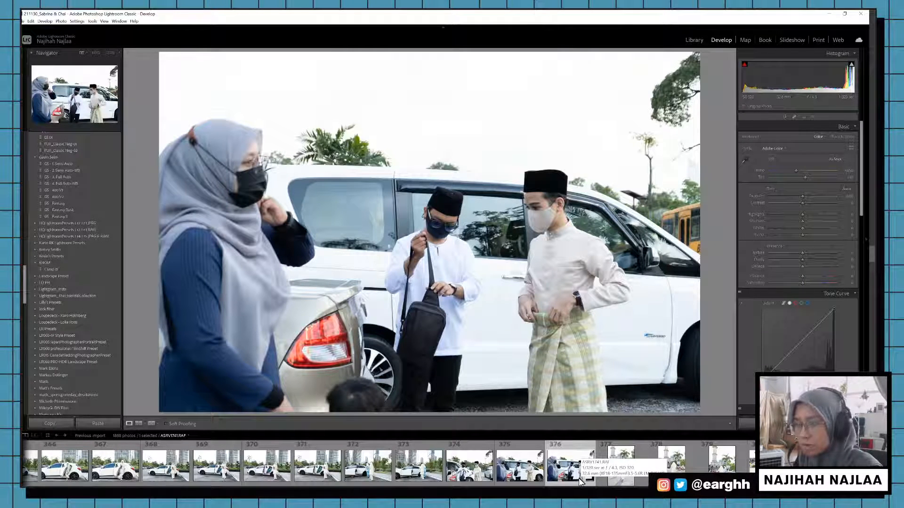
{"action": "key", "text": "Left"}
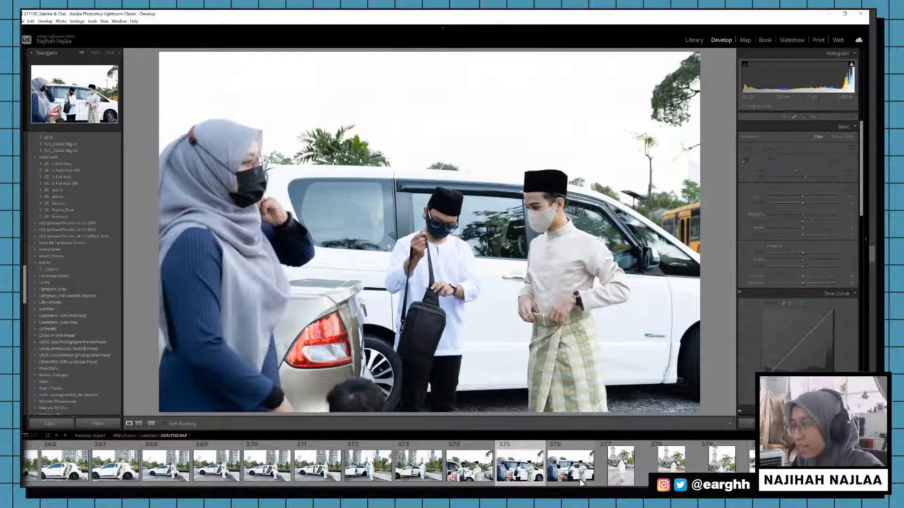
{"action": "key", "text": "Left"}
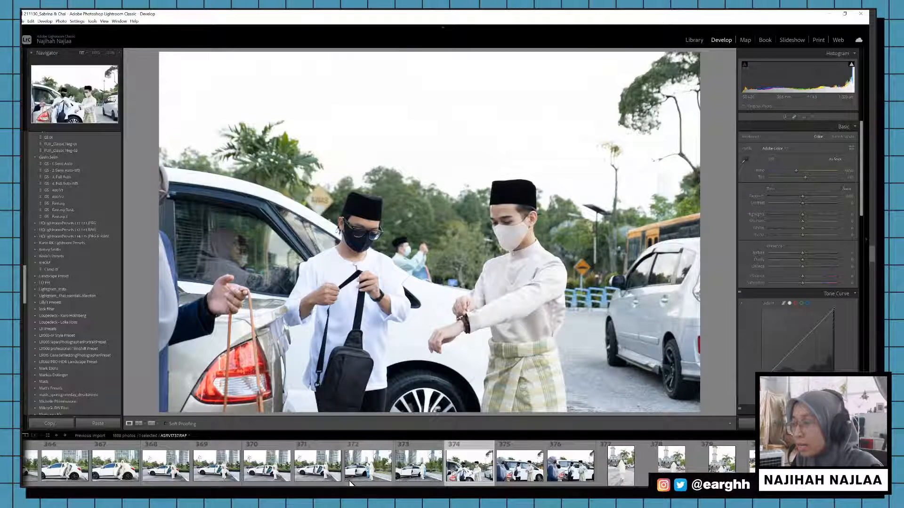
Step: Paste the copied develop settings onto groom photo 374, and darken it by lowering Exposure, Contrast and Shadows with a slightly cooler Temp
{"action": "key", "text": "ctrl+shift+v"}
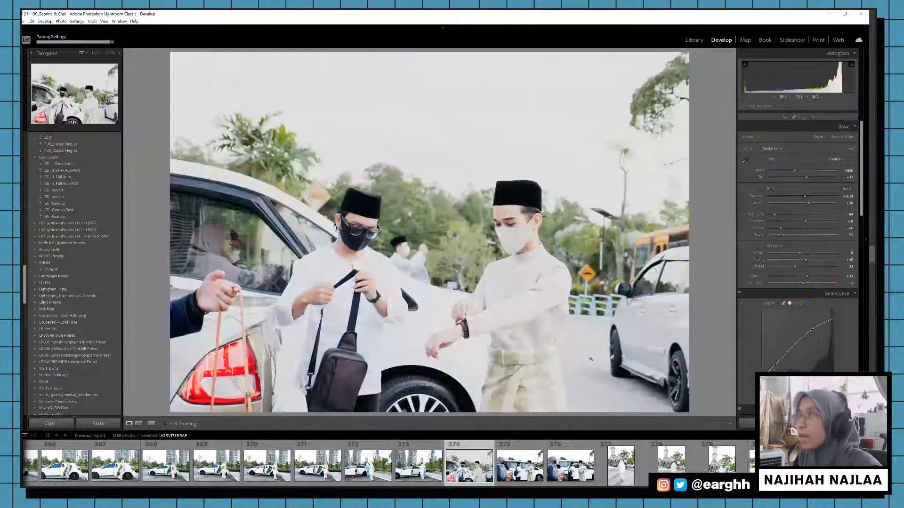
{"action": "left_click_drag", "start_coordinate": [804, 196], "coordinate": [777, 235]}
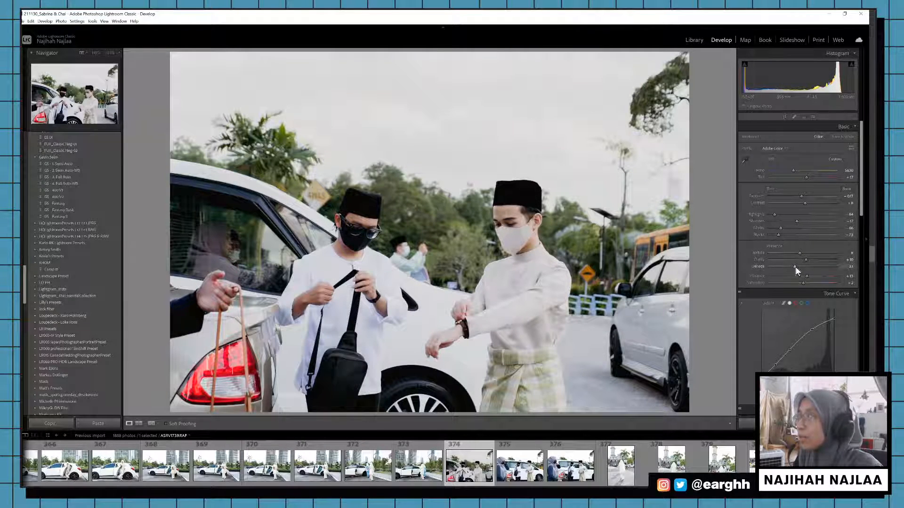
{"action": "left_click_drag", "start_coordinate": [794, 267], "coordinate": [795, 267]}
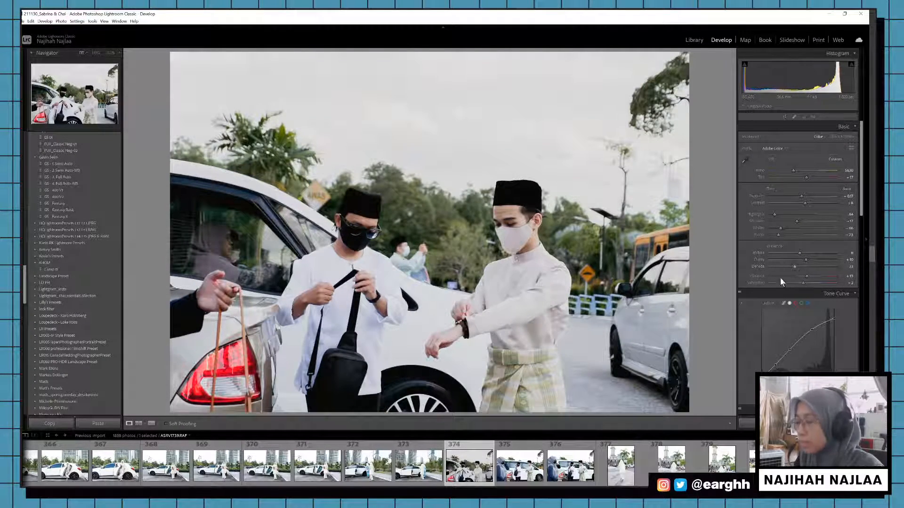
Step: Straighten groom photo 374 within its crop, and copy its develop settings for the following photos
{"action": "key", "text": "r"}
{"action": "left_click_drag", "start_coordinate": [707, 264], "coordinate": [712, 262]}
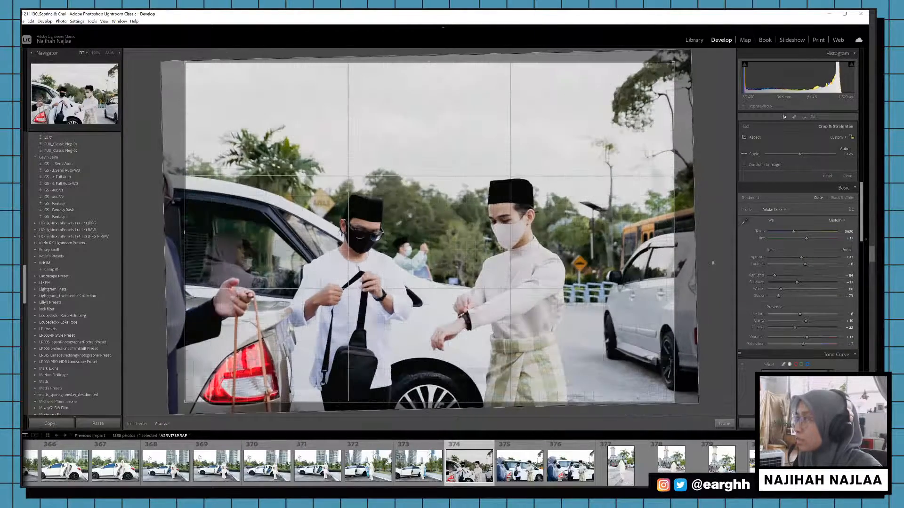
{"action": "key", "text": "d"}
{"action": "key", "text": "ctrl+shift+c"}
{"action": "key", "text": "Return"}
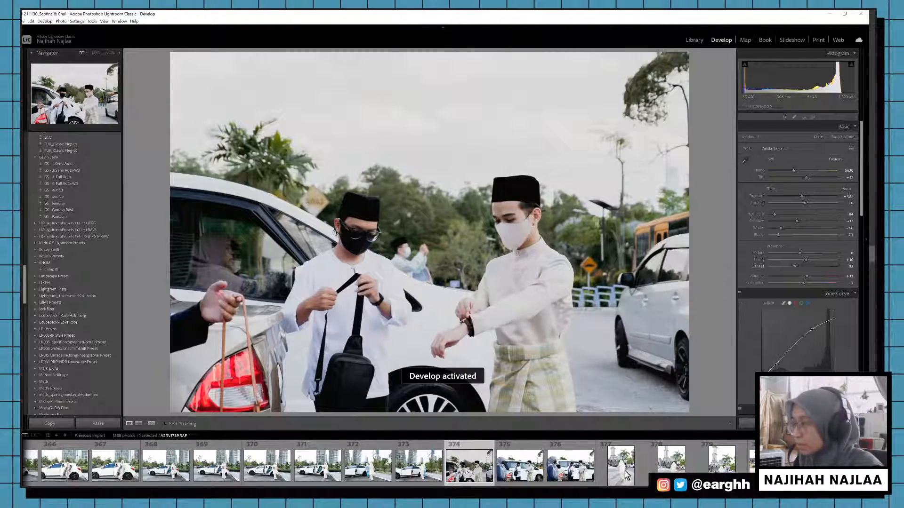
Step: Paste photo 374's develop settings onto photos 376 and 377, flagging them as picks
{"action": "left_click", "coordinate": [550, 476]}
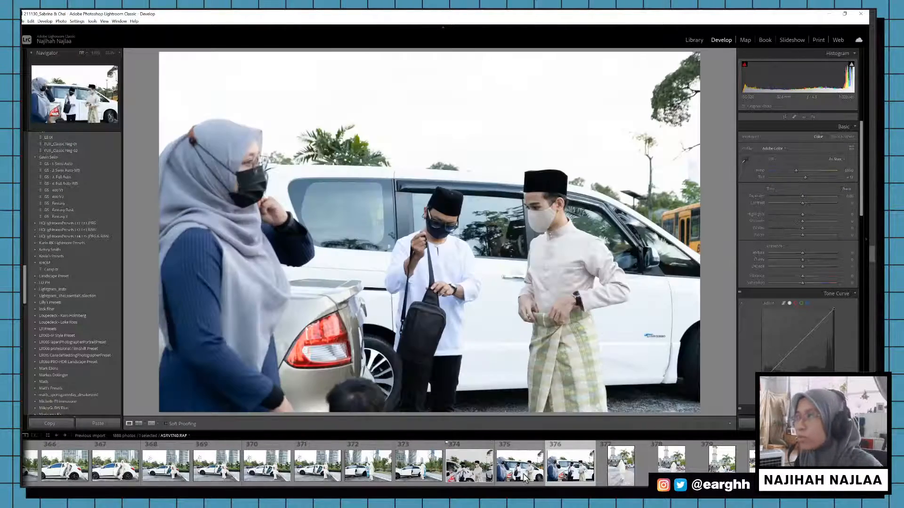
{"action": "key", "text": "ctrl+shift+v"}
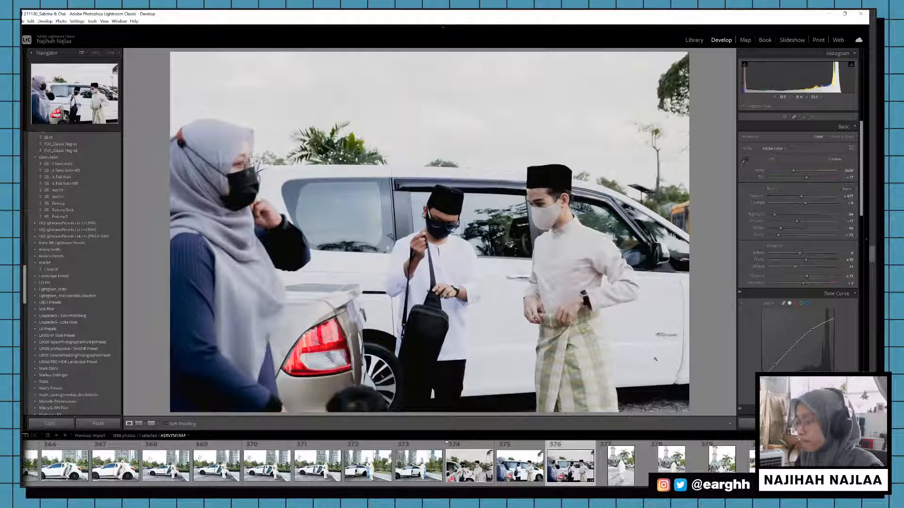
{"action": "left_click", "coordinate": [632, 484]}
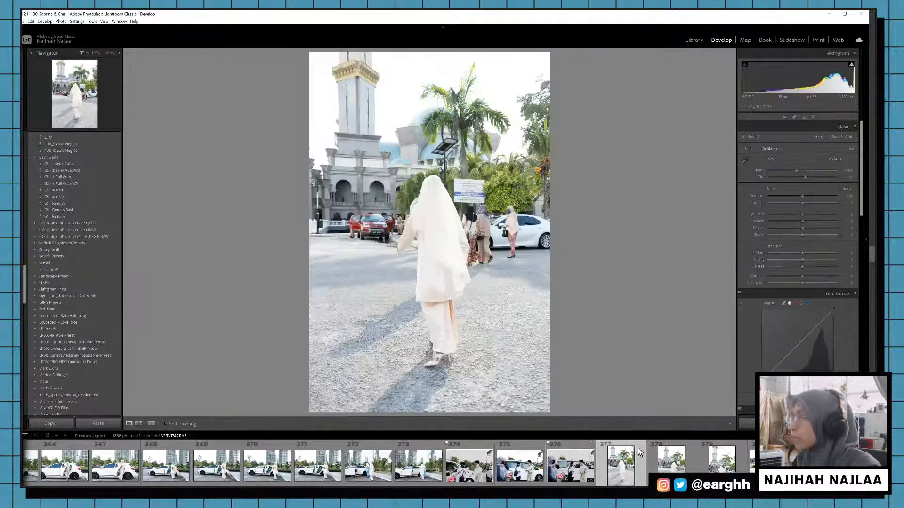
{"action": "key", "text": "ctrl+shift+v"}
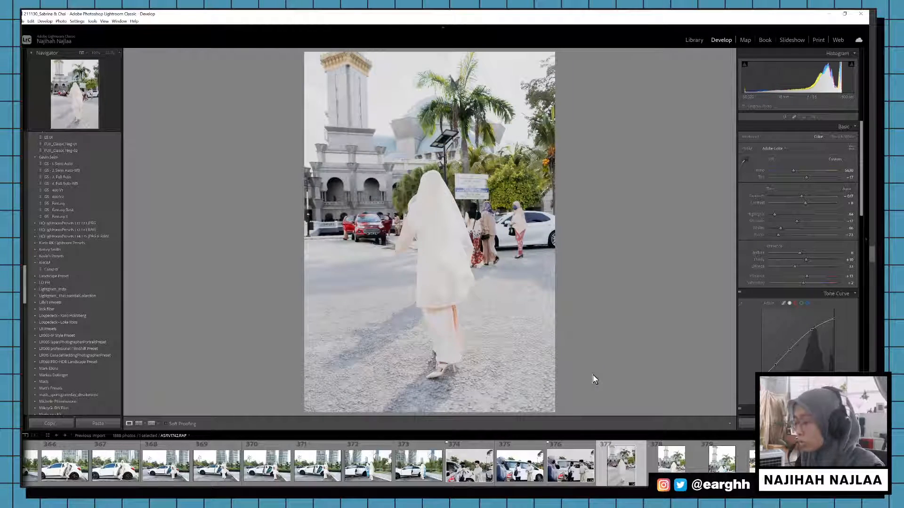
{"action": "key", "text": "p"}
Step: Apply the copied develop settings to photo 379, flag it as a pick, and reposition its crop to include the bride's feet
{"action": "left_click", "coordinate": [721, 459]}
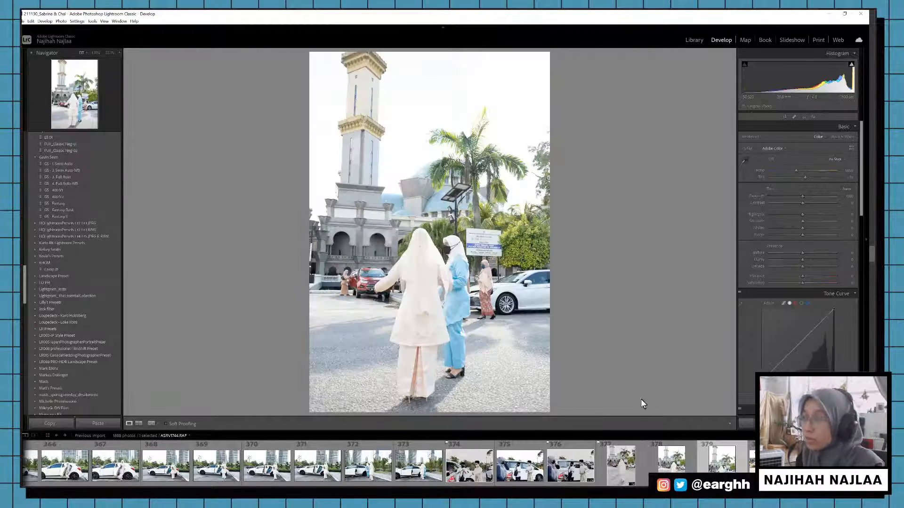
{"action": "key", "text": "p"}
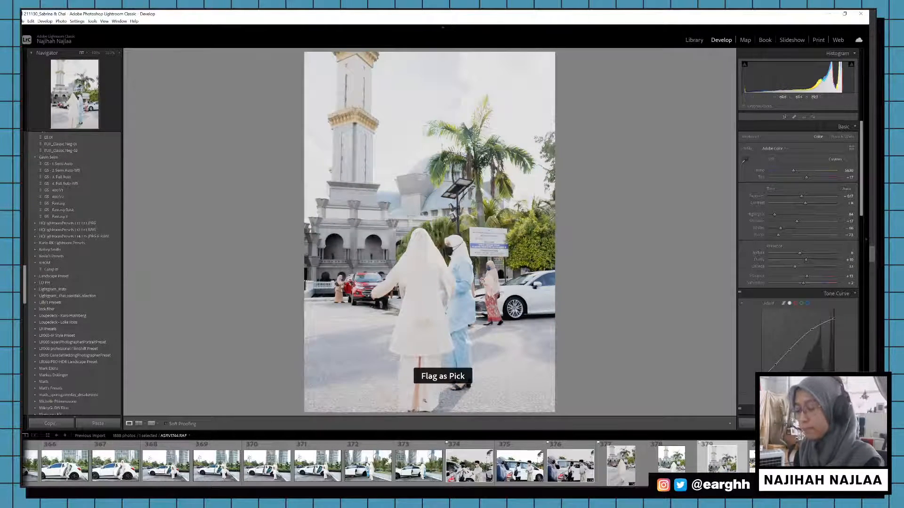
{"action": "key", "text": "r"}
{"action": "left_click", "coordinate": [666, 463]}
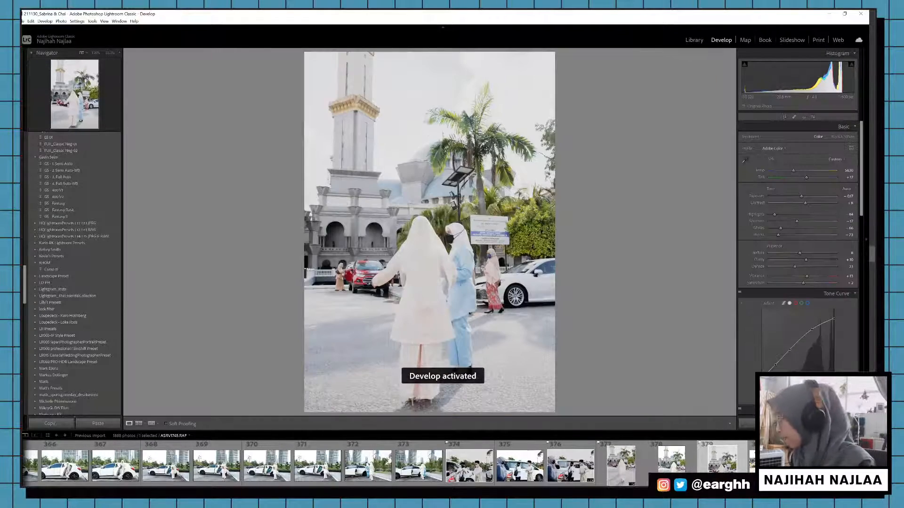
Step: Apply the copied develop settings to mosque courtyard photo 381, and straighten its crop before flagging it as a pick
{"action": "left_click", "coordinate": [821, 461]}
{"action": "scroll", "coordinate": [528, 458], "scroll_direction": "down", "scroll_amount": 5}
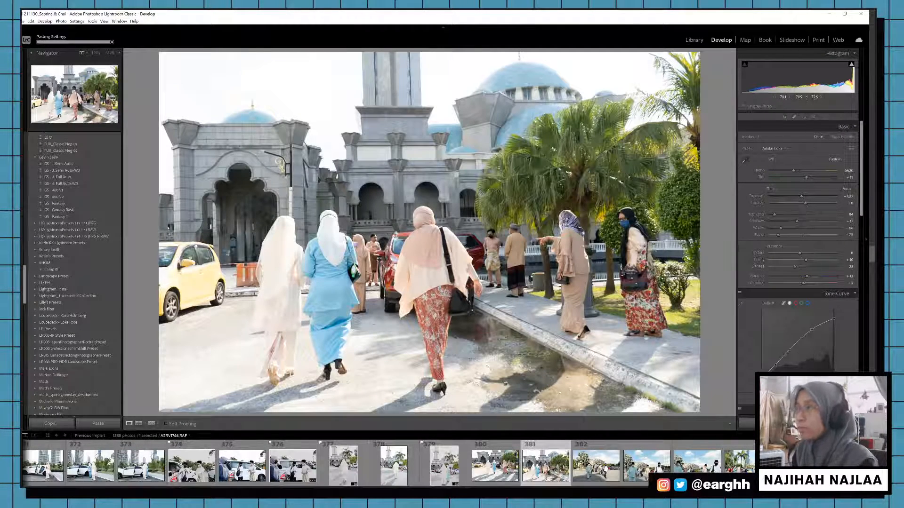
{"action": "key", "text": "r"}
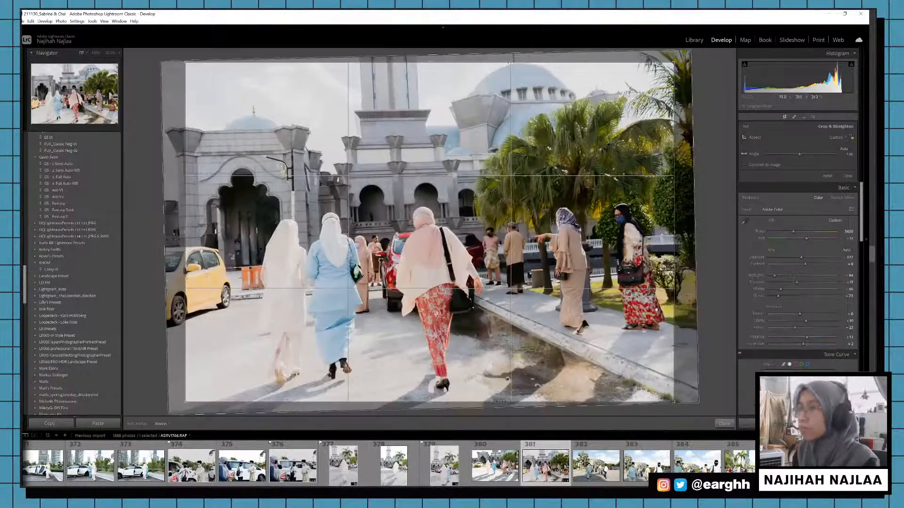
{"action": "key", "text": "r"}
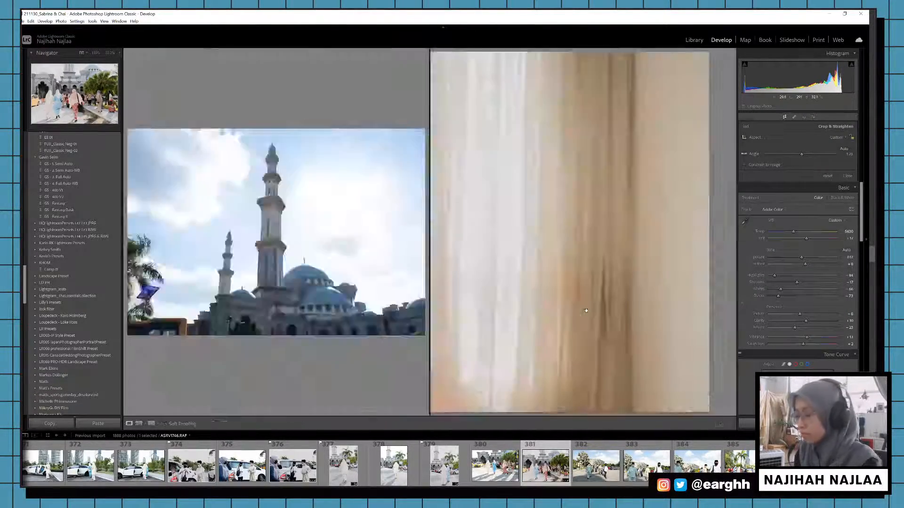
{"action": "key", "text": "p"}
Step: Paste the copied develop settings onto photos 382 through 387 together, and check photo 382's crop before flagging it as a pick
{"action": "left_click", "coordinate": [602, 473]}
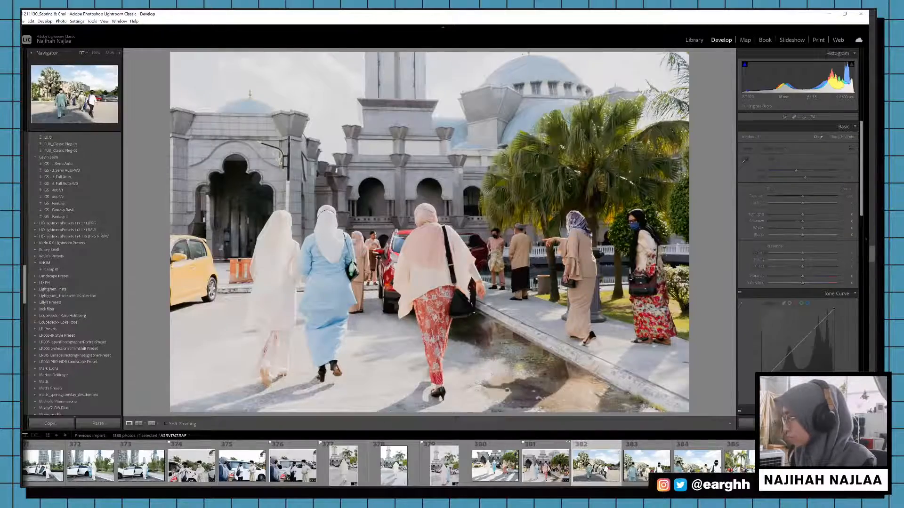
{"action": "left_click", "coordinate": [845, 467], "text": "shift"}
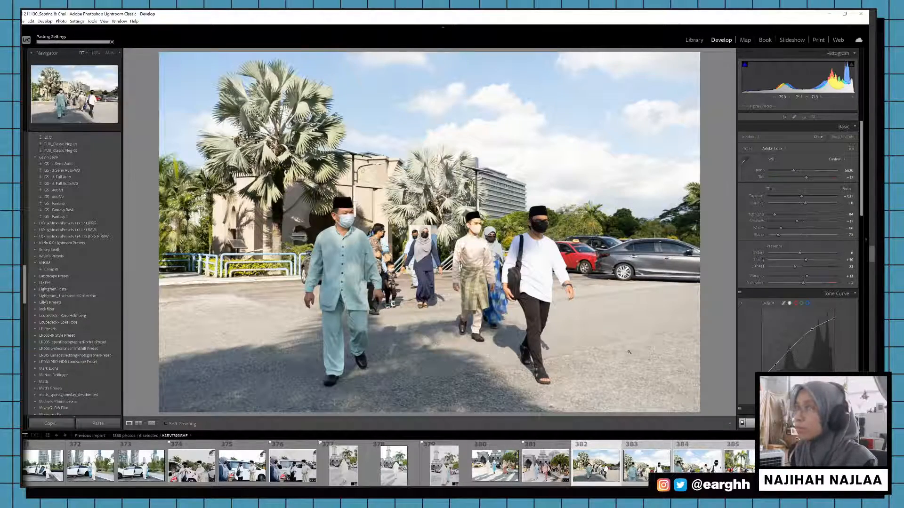
{"action": "key", "text": "r"}
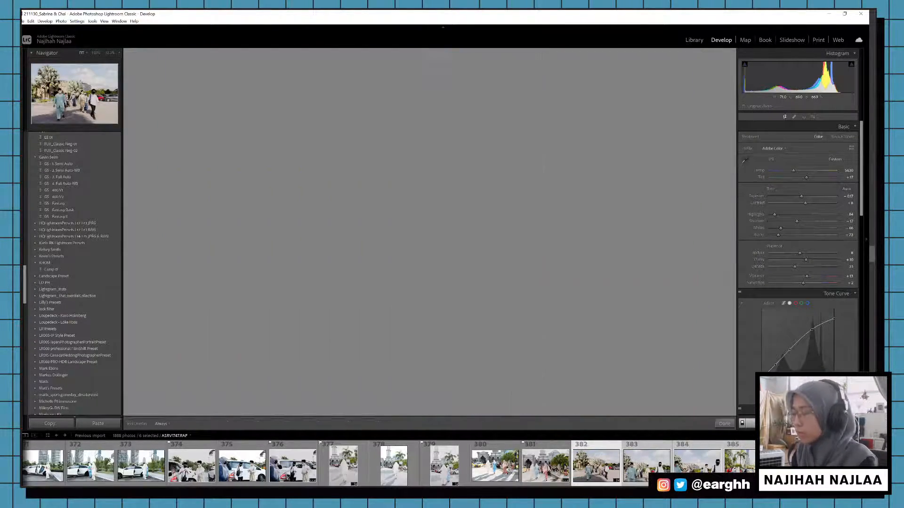
{"action": "key", "text": "d"}
{"action": "key", "text": "p"}
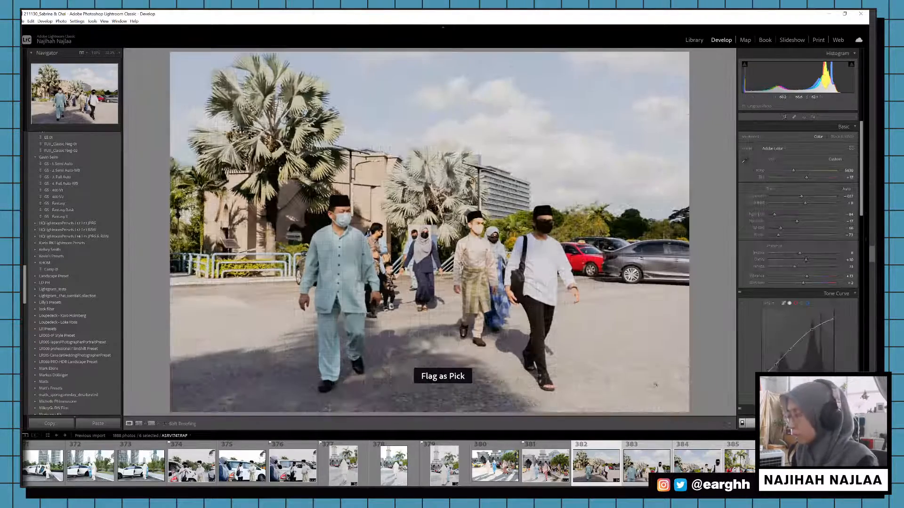
Step: Paste the copied develop settings onto the eleven photos starting at 388, and reposition groom photo 388 slightly within its crop
{"action": "scroll", "coordinate": [592, 483], "scroll_direction": "down", "scroll_amount": 5}
{"action": "left_click", "coordinate": [608, 473]}
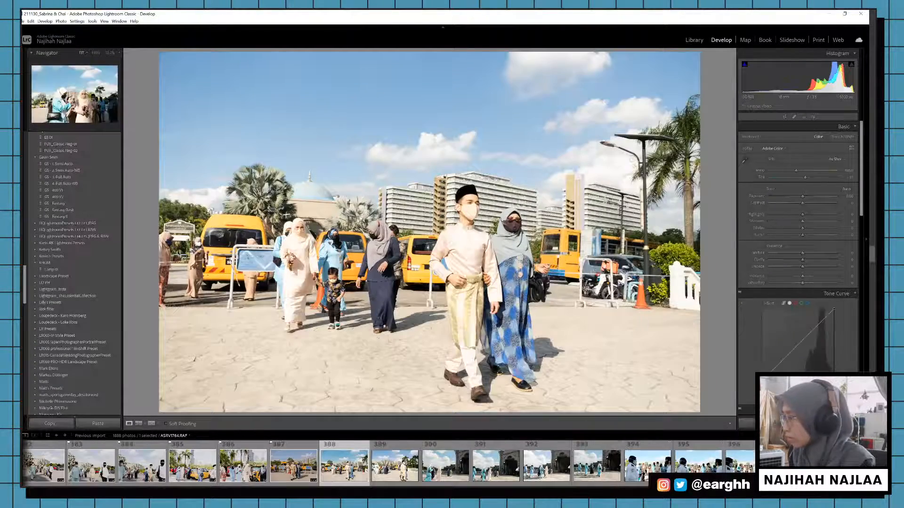
{"action": "left_click", "coordinate": [847, 466], "text": "shift"}
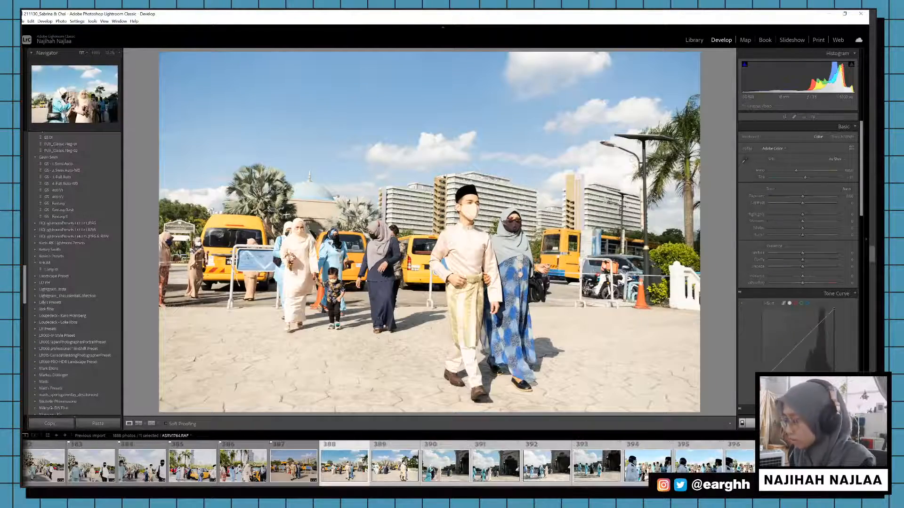
{"action": "key", "text": "ctrl+shift+v"}
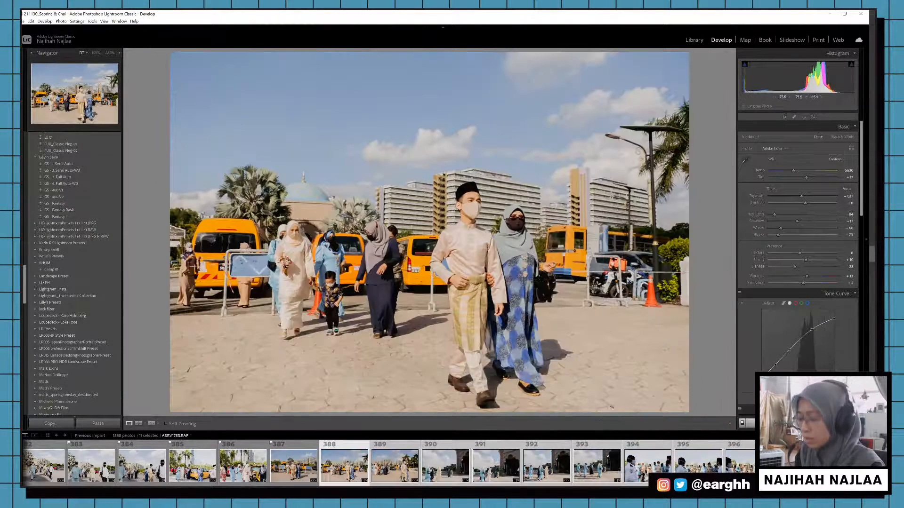
{"action": "key", "text": "r"}
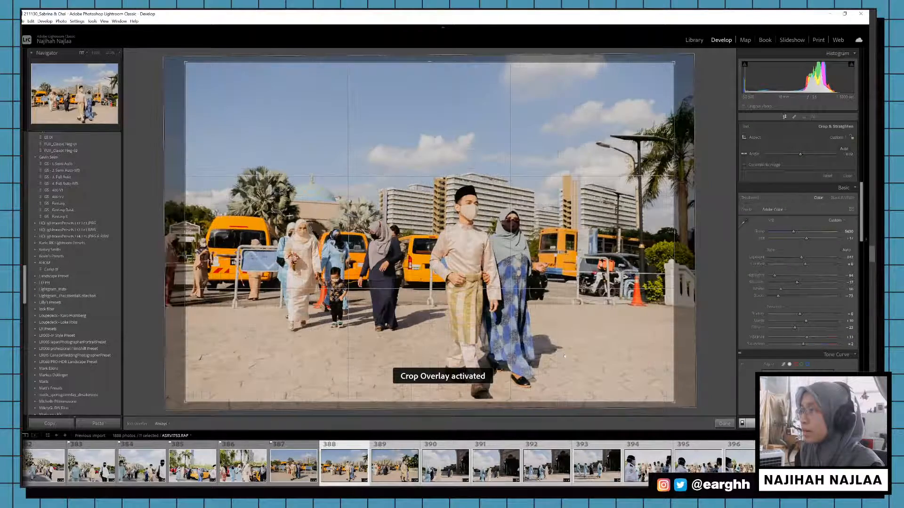
{"action": "left_click_drag", "start_coordinate": [564, 356], "coordinate": [562, 352]}
{"action": "key", "text": "r"}
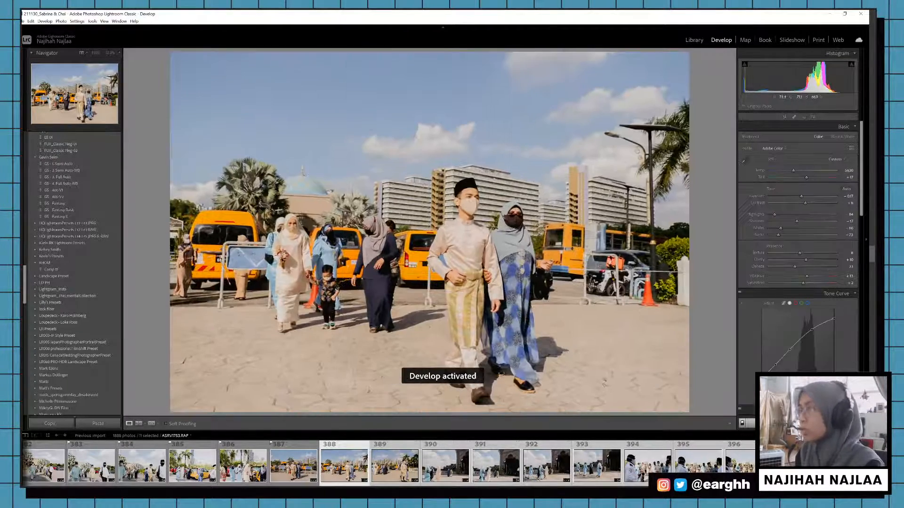
Step: Flag groom photo 388 as a pick, and open photo 398 to check the end of the pasted range
{"action": "key", "text": "p"}
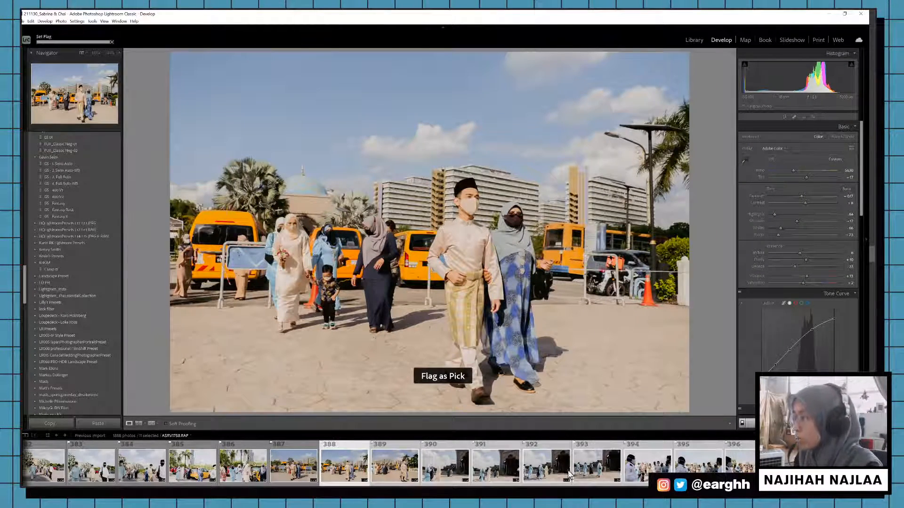
{"action": "scroll", "coordinate": [550, 484], "scroll_direction": "down", "scroll_amount": 3}
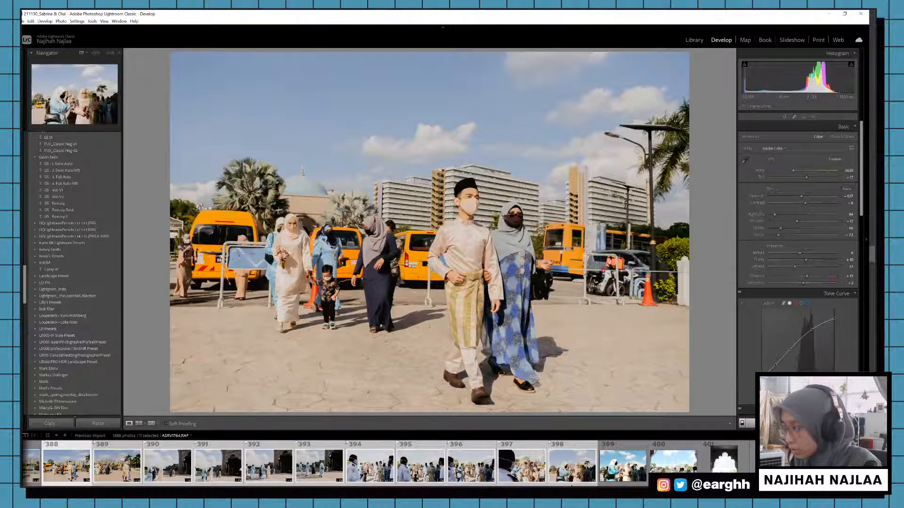
{"action": "left_click", "coordinate": [571, 485]}
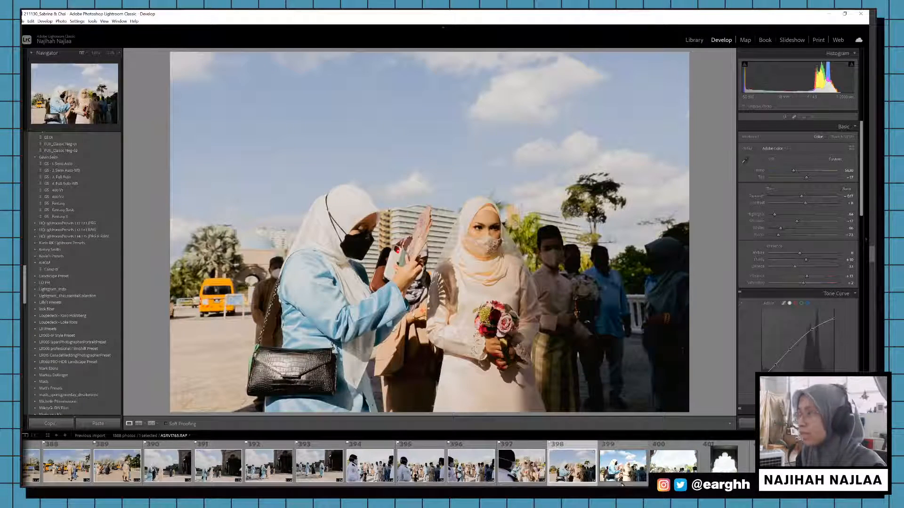
Step: Paste the copied develop settings onto the 22 photos starting at 399
{"action": "left_click", "coordinate": [621, 485]}
{"action": "scroll", "coordinate": [621, 484], "scroll_direction": "down", "scroll_amount": 5}
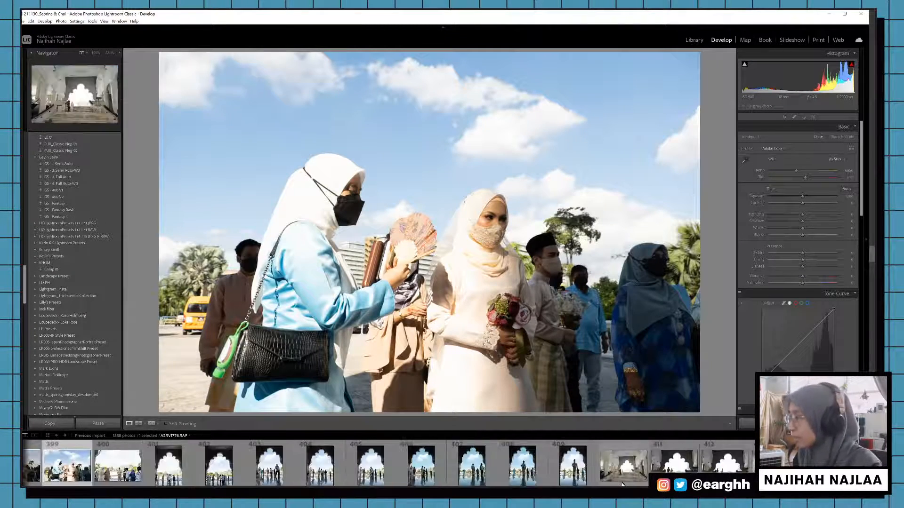
{"action": "left_click", "coordinate": [848, 476], "text": "shift"}
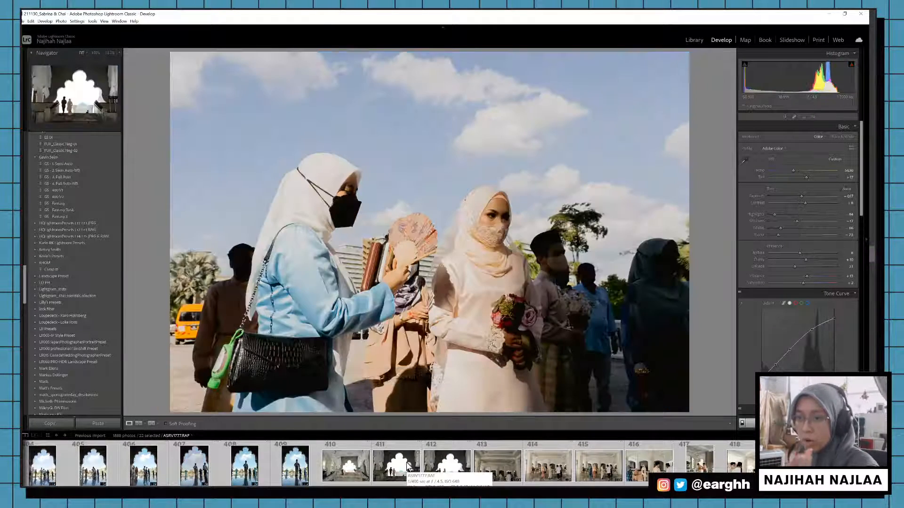
{"action": "scroll", "coordinate": [258, 471], "scroll_direction": "up", "scroll_amount": 5}
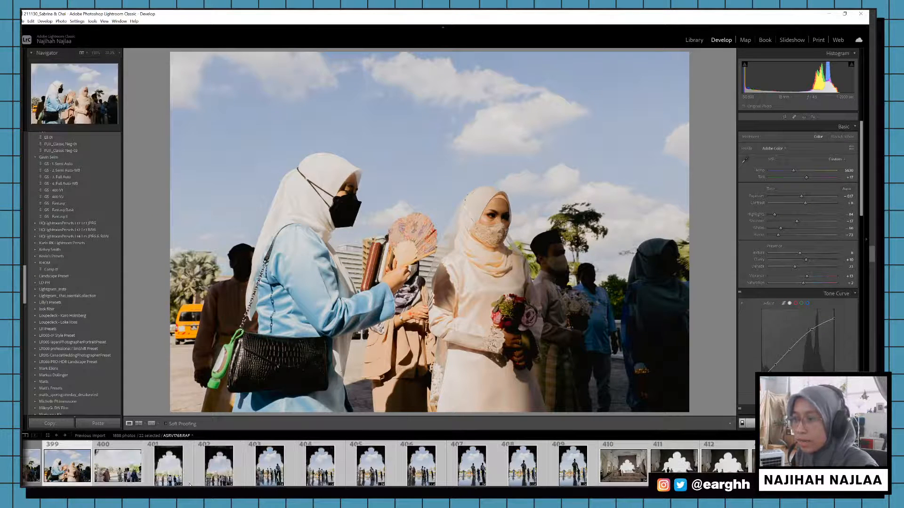
{"action": "scroll", "coordinate": [311, 464], "scroll_direction": "up", "scroll_amount": 5}
Step: Review photos 400 to 402, and flag the archway group photo 402 as a pick
{"action": "left_click", "coordinate": [378, 459]}
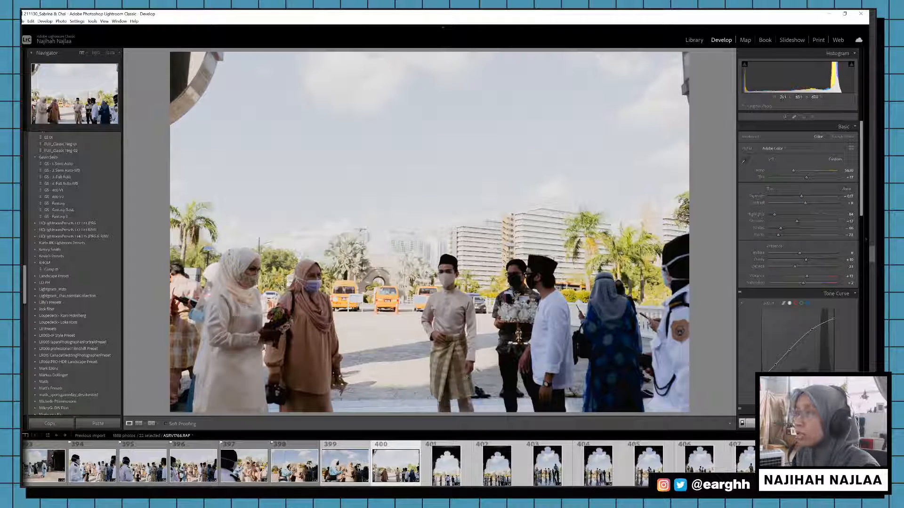
{"action": "key", "text": "Right"}
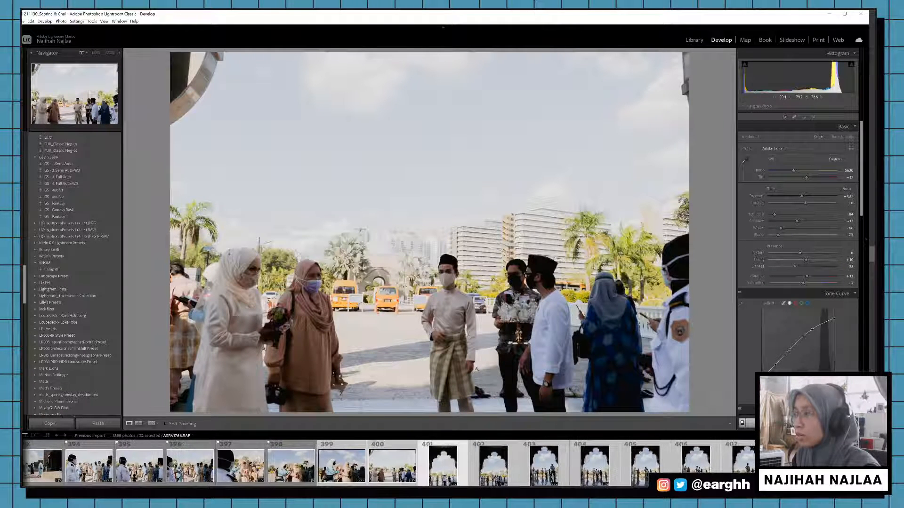
{"action": "key", "text": "Right"}
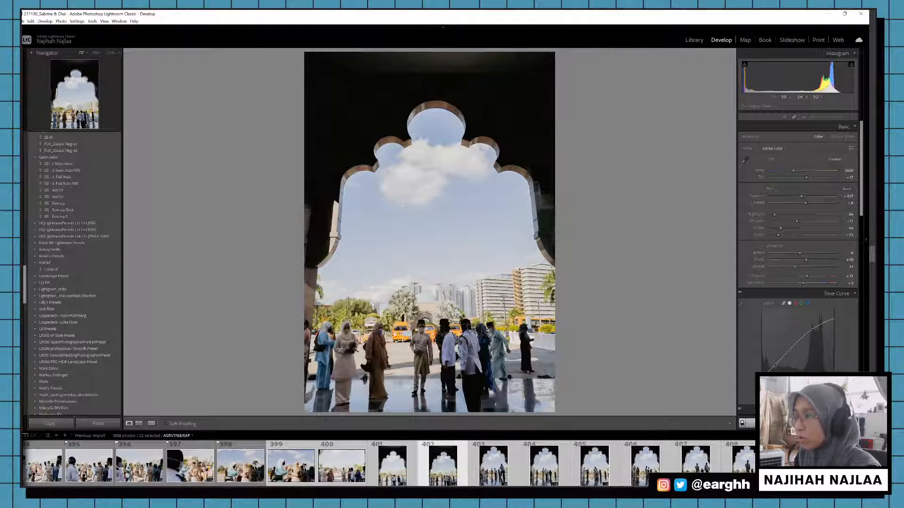
{"action": "key", "text": "p"}
{"action": "scroll", "coordinate": [568, 482], "scroll_direction": "down", "scroll_amount": 5}
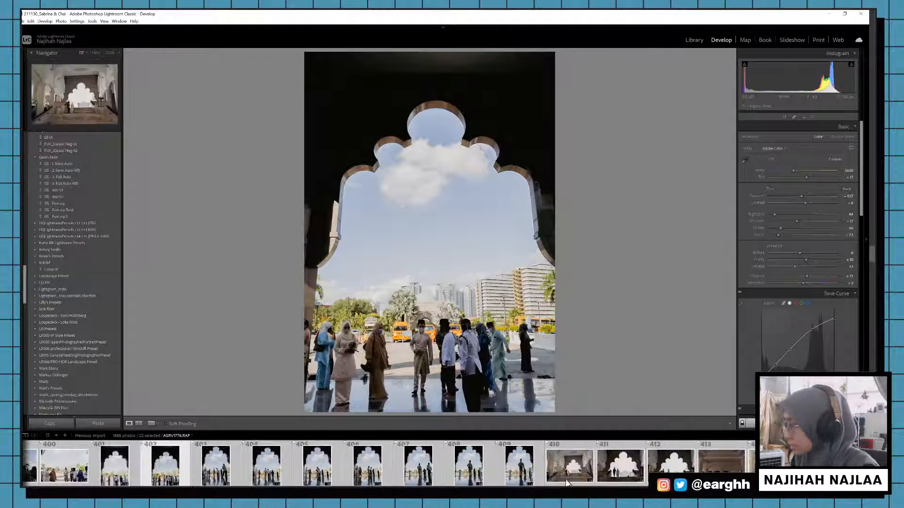
Step: Check staircase photo 411, and remove the flag from the dark hall photo 413
{"action": "left_click", "coordinate": [607, 485]}
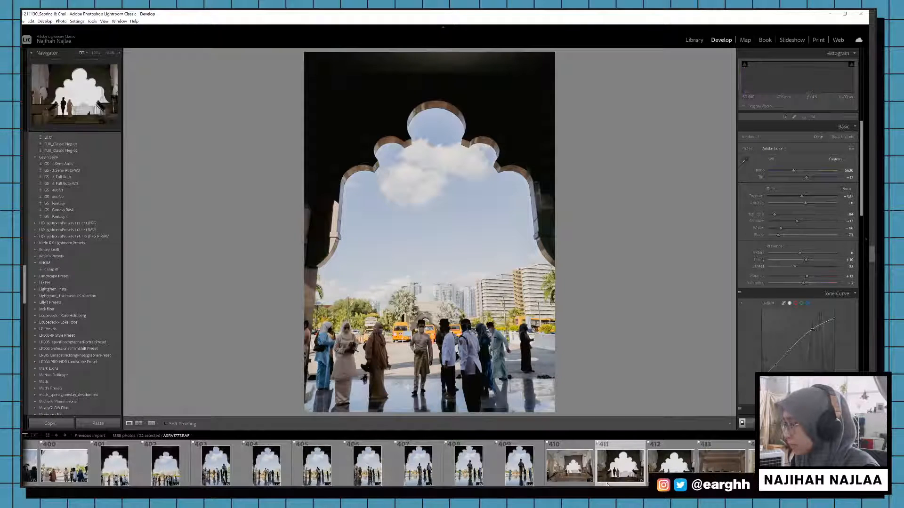
{"action": "scroll", "coordinate": [659, 466], "scroll_direction": "down", "scroll_amount": 3}
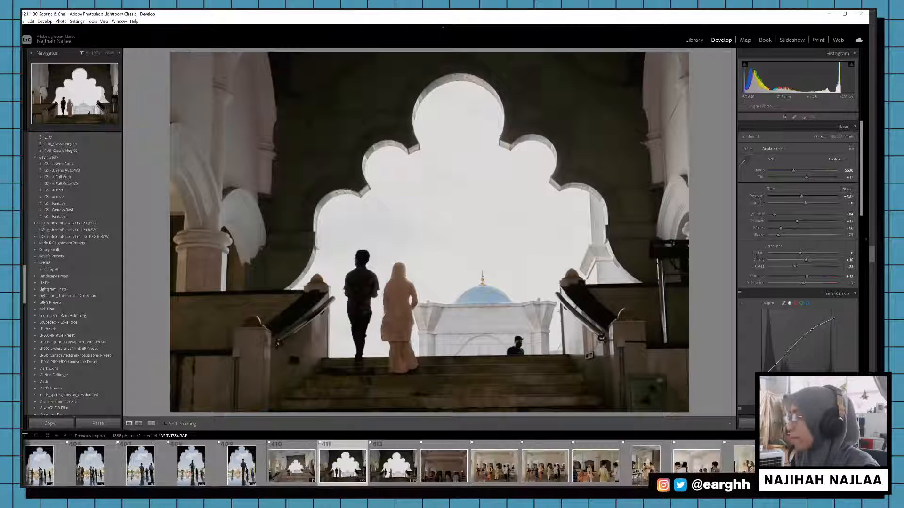
{"action": "left_click", "coordinate": [435, 471]}
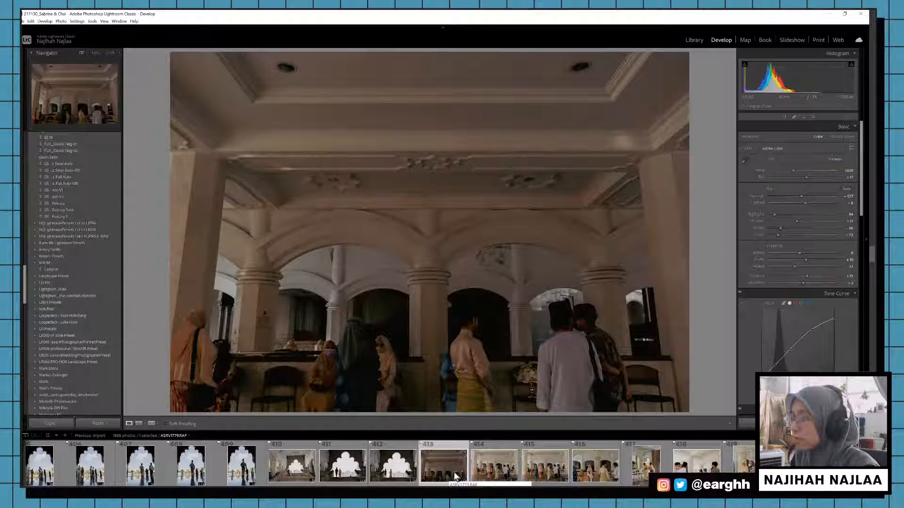
{"action": "key", "text": "u"}
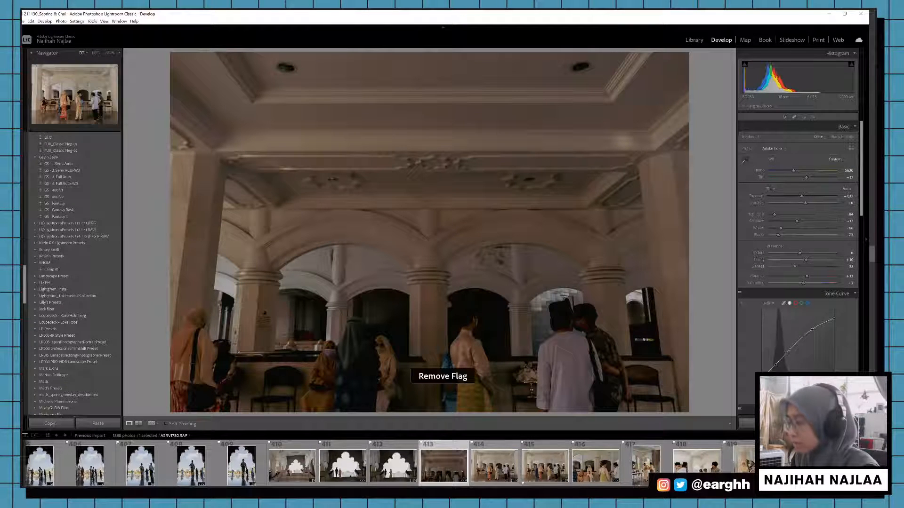
Step: Set photo 416's exposure to about +1.06, lower its contrast slightly, and cool its temperature to about 5200
{"action": "left_click", "coordinate": [591, 473]}
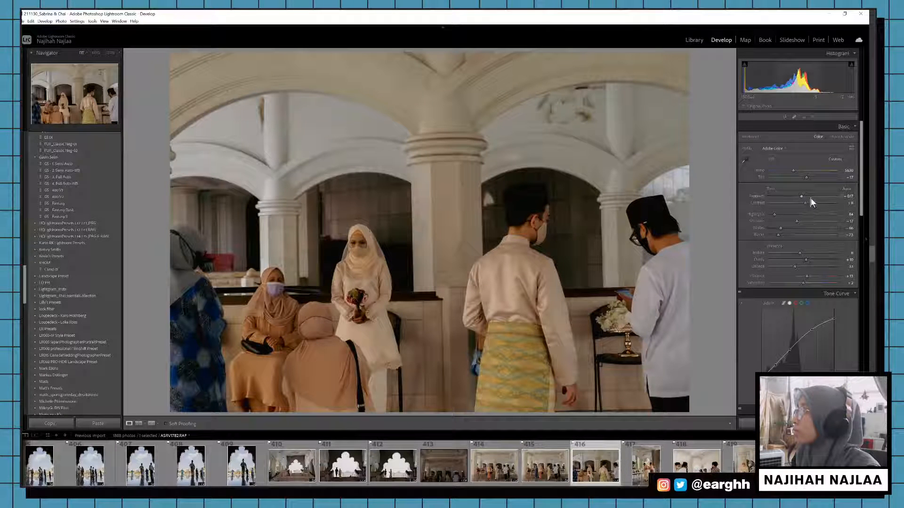
{"action": "left_click_drag", "start_coordinate": [811, 199], "coordinate": [803, 204]}
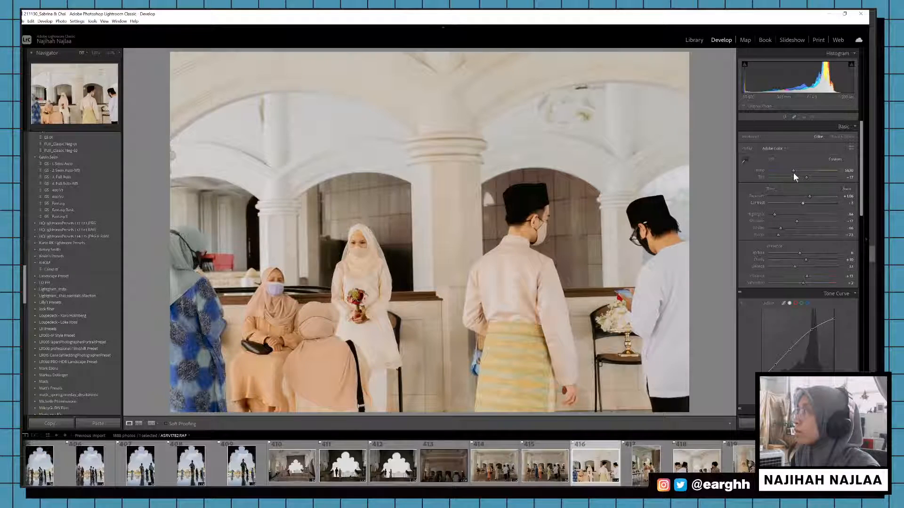
{"action": "left_click_drag", "start_coordinate": [793, 172], "coordinate": [791, 172]}
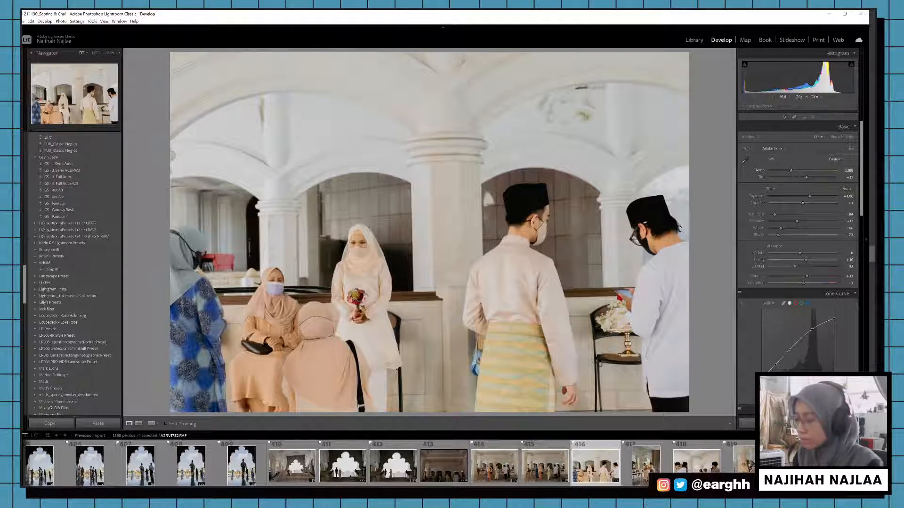
Step: Straighten photo 416 by rotating its crop slightly clockwise
{"action": "key", "text": "r"}
{"action": "left_click_drag", "start_coordinate": [693, 245], "coordinate": [677, 254]}
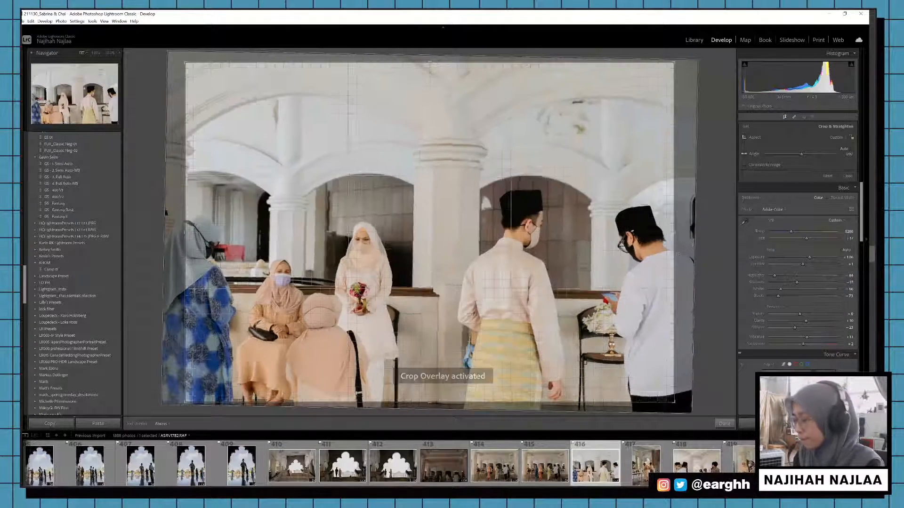
{"action": "key", "text": "d"}
Step: Copy photo 416's develop settings and flag the photo as a pick
{"action": "key", "text": "ctrl+shift+c"}
{"action": "key", "text": "Return"}
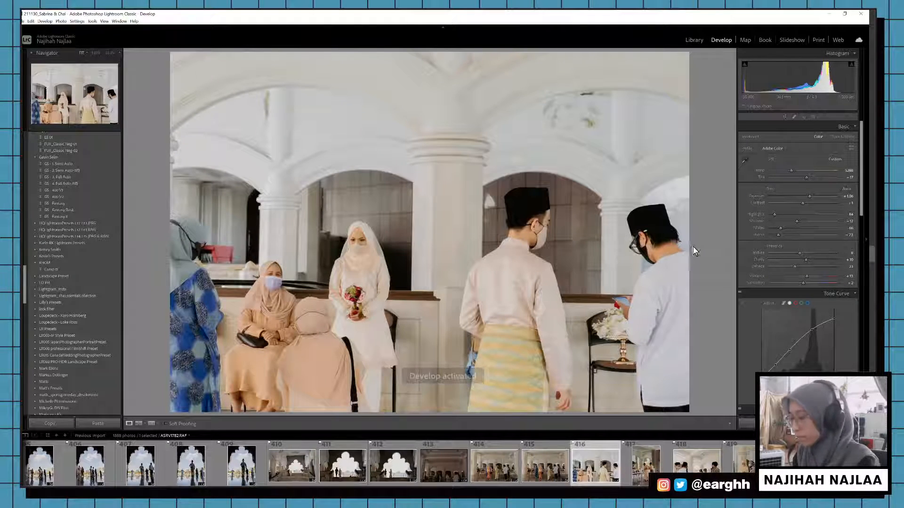
{"action": "key", "text": "p"}
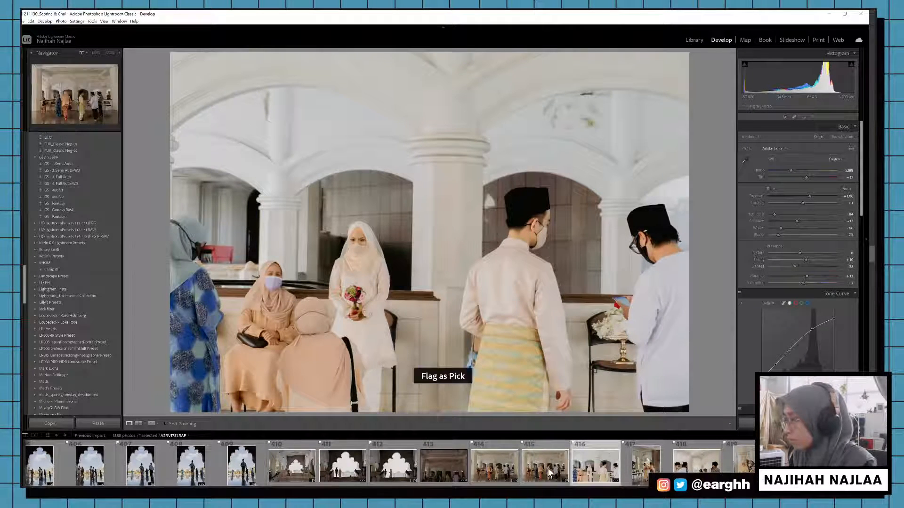
Step: Paste the copied develop settings onto photos 414 and 415, and straighten photo 414's crop
{"action": "left_click", "coordinate": [541, 469]}
{"action": "left_click", "coordinate": [504, 470], "text": "shift"}
{"action": "key", "text": "ctrl+shift+v"}
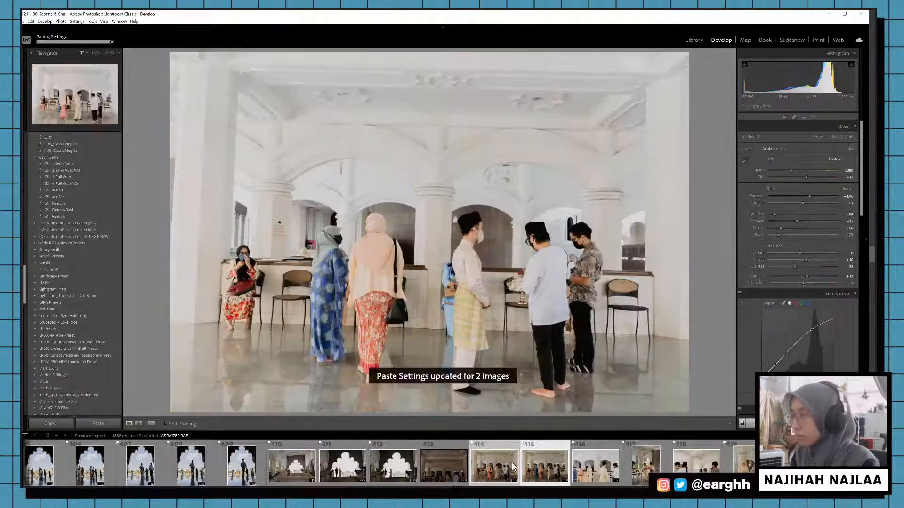
{"action": "key", "text": "r"}
{"action": "left_click_drag", "start_coordinate": [702, 371], "coordinate": [706, 363]}
{"action": "key", "text": "d"}
Step: Paste the copied develop settings onto photos 417 and 418, and level photo 418 by rotating its crop slightly
{"action": "left_click", "coordinate": [657, 471]}
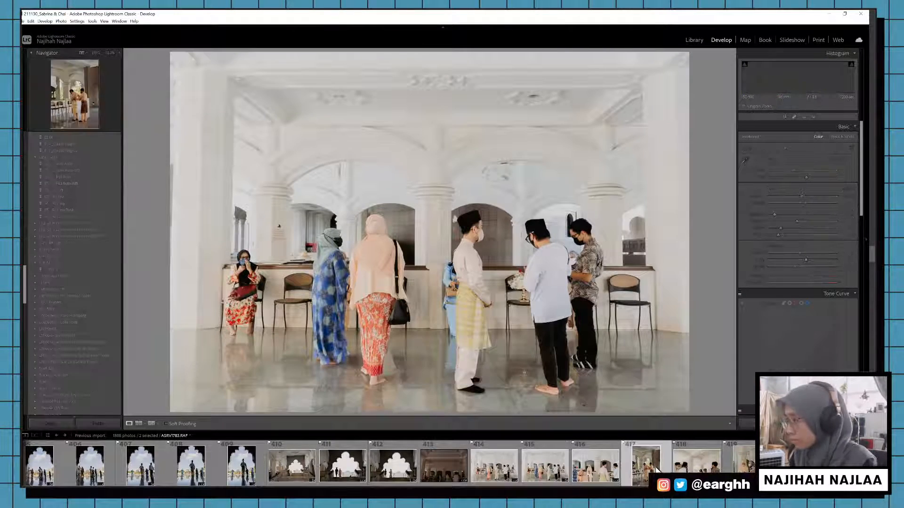
{"action": "key", "text": "ctrl+shift+v"}
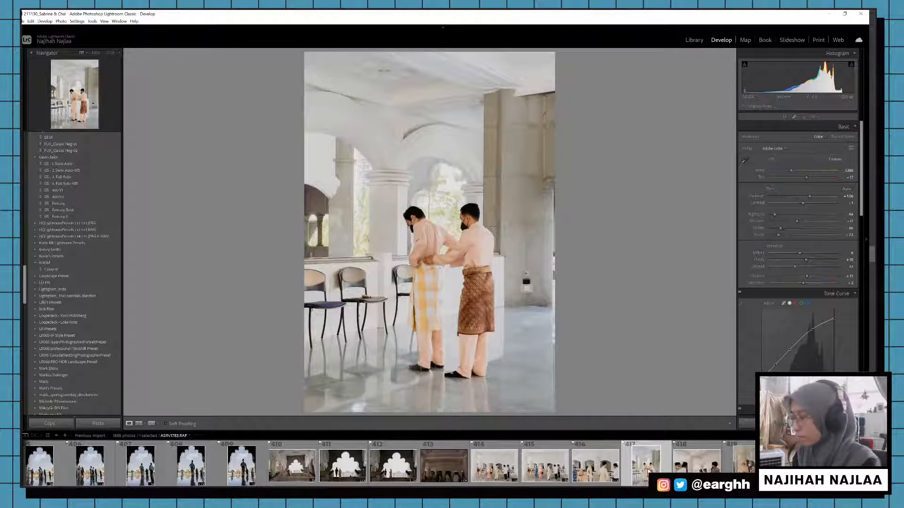
{"action": "left_click", "coordinate": [695, 466]}
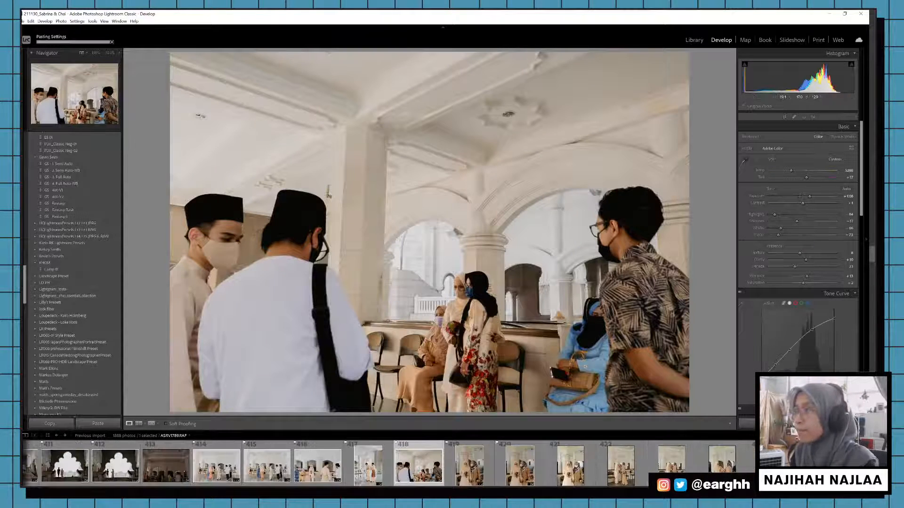
{"action": "key", "text": "r"}
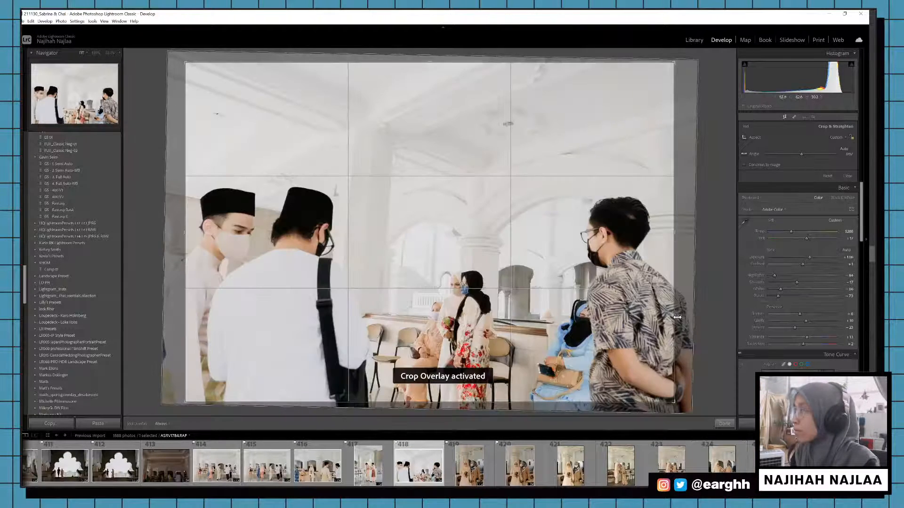
{"action": "left_click_drag", "start_coordinate": [700, 312], "coordinate": [689, 304]}
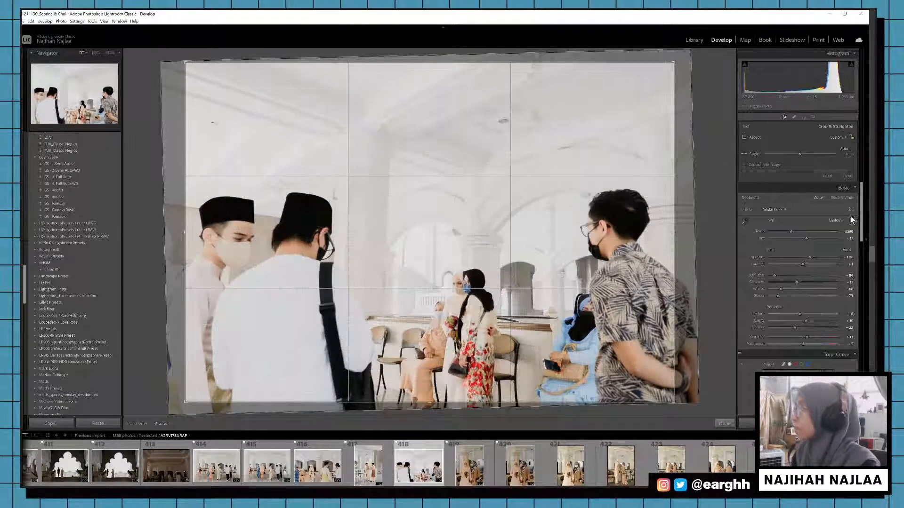
{"action": "key", "text": "r"}
Step: Lower photo 418's exposure to about +0.62, and copy its develop settings
{"action": "left_click_drag", "start_coordinate": [809, 199], "coordinate": [807, 199]}
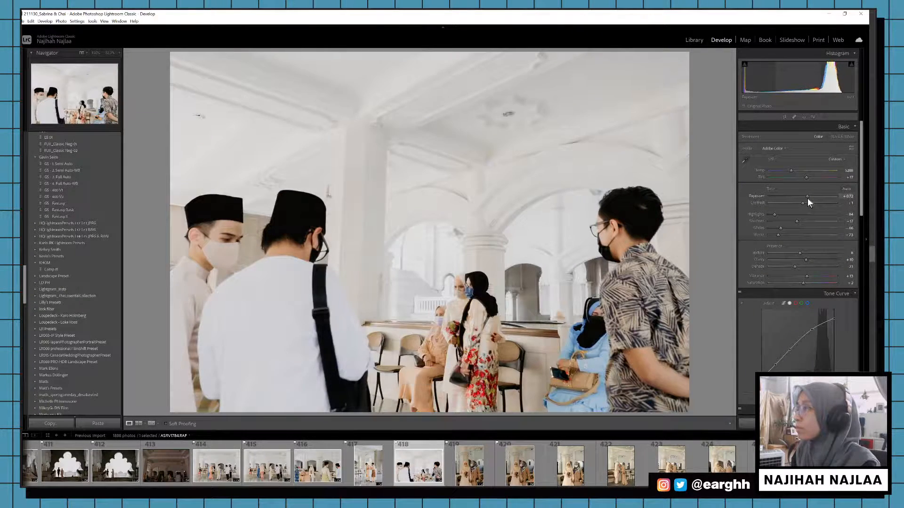
{"action": "key", "text": "ctrl+shift+c"}
{"action": "key", "text": "Return"}
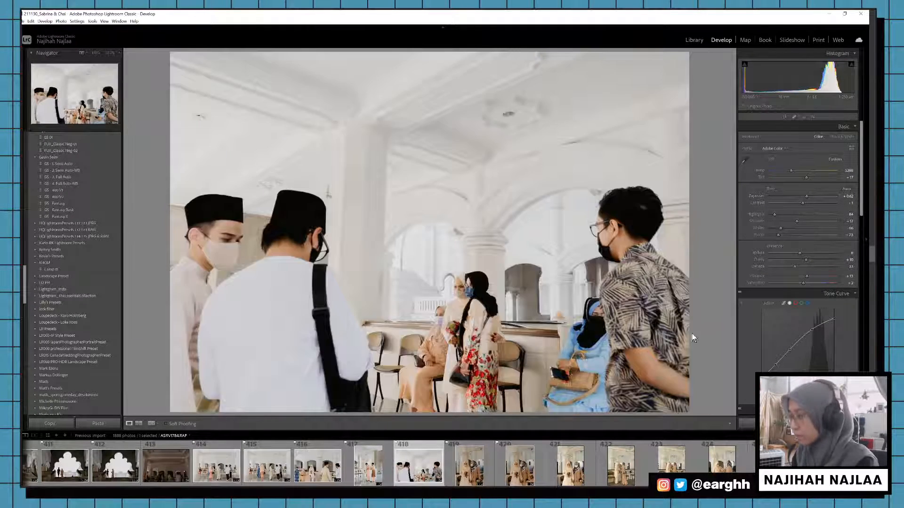
Step: Paste the copied develop settings onto the 14 photos starting at 419
{"action": "left_click", "coordinate": [770, 464]}
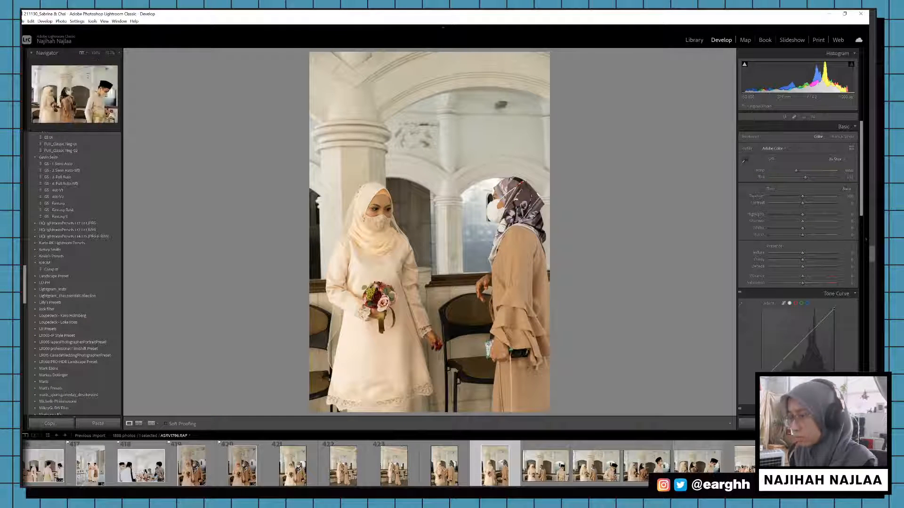
{"action": "left_click", "coordinate": [201, 462]}
{"action": "left_click", "coordinate": [847, 465], "text": "shift"}
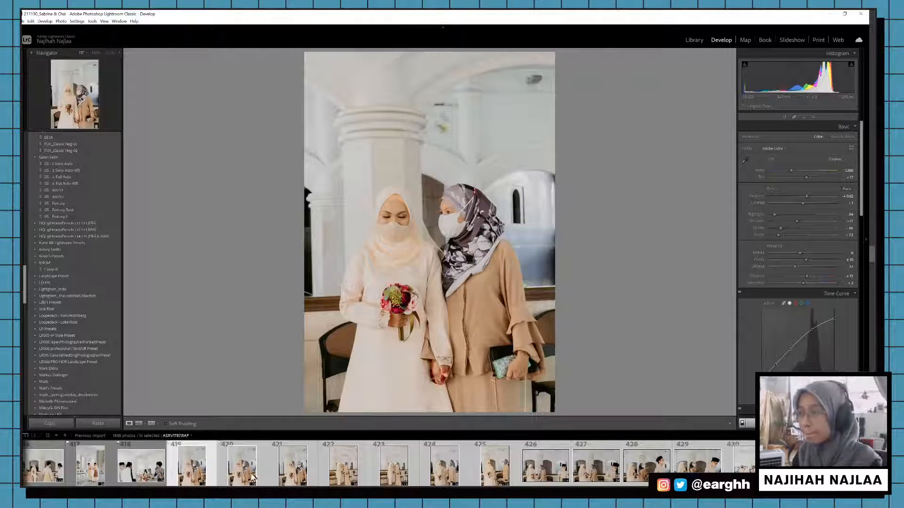
Step: Remove the flag from bridal portrait 419, and compare the similar portraits 420 and 421
{"action": "key", "text": "u"}
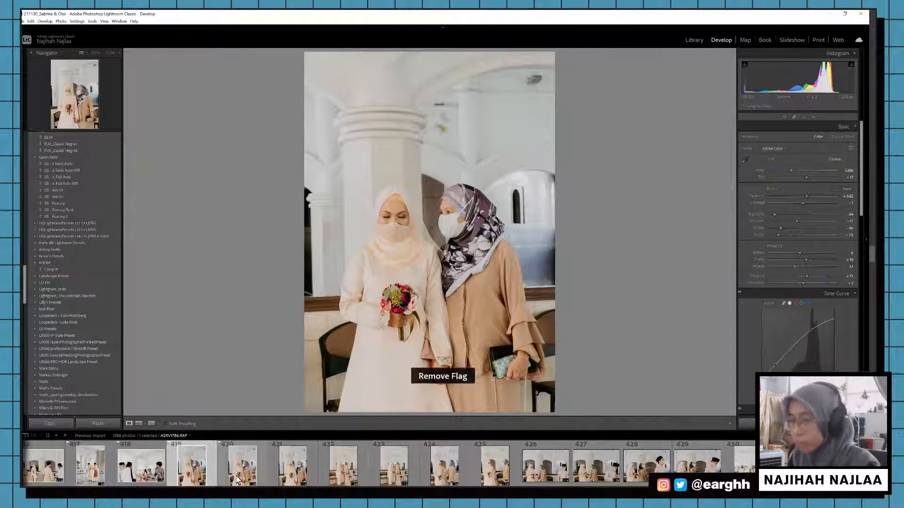
{"action": "left_click", "coordinate": [239, 479]}
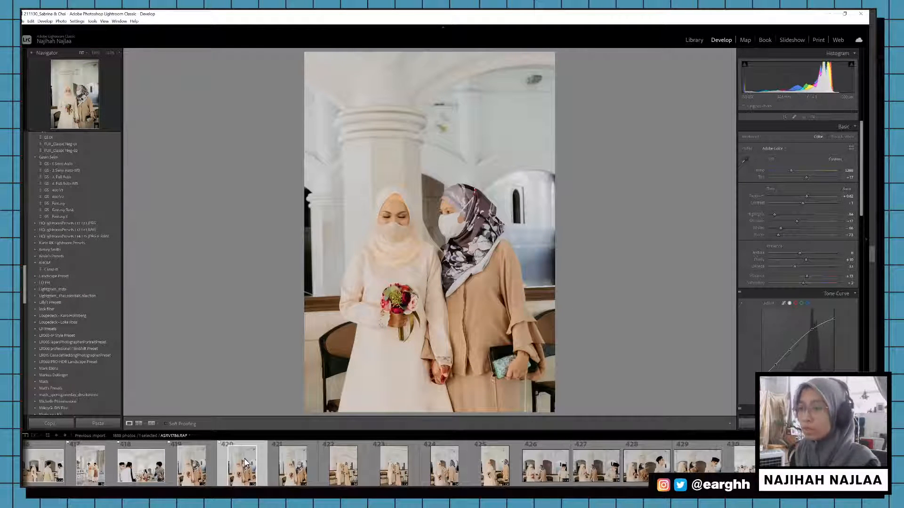
{"action": "left_click", "coordinate": [270, 459]}
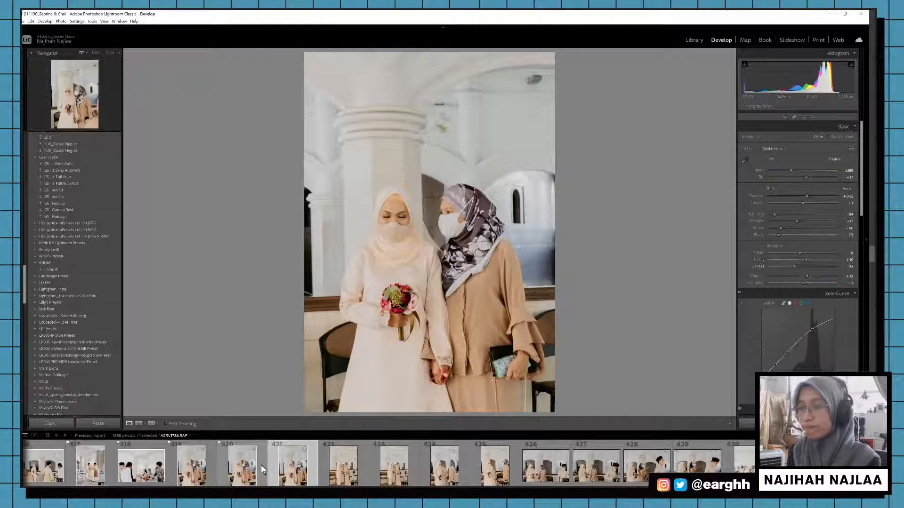
{"action": "left_click", "coordinate": [262, 465]}
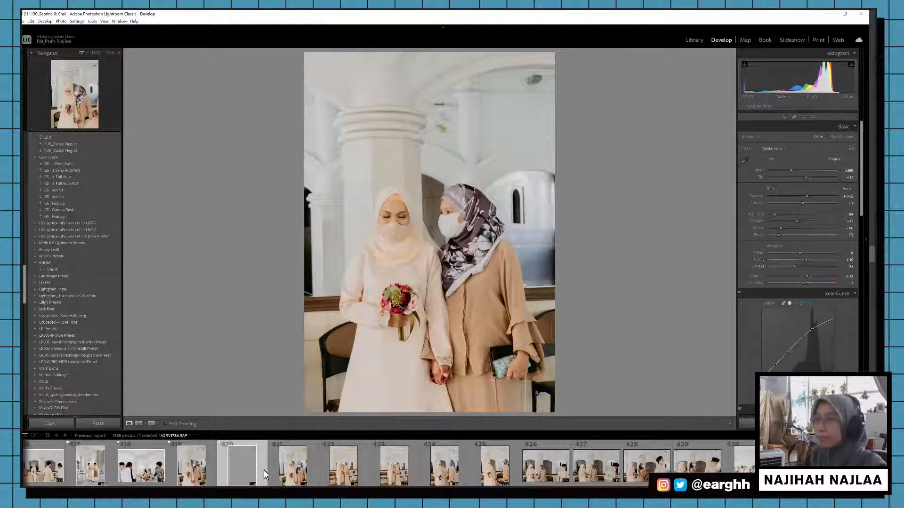
{"action": "left_click", "coordinate": [288, 467]}
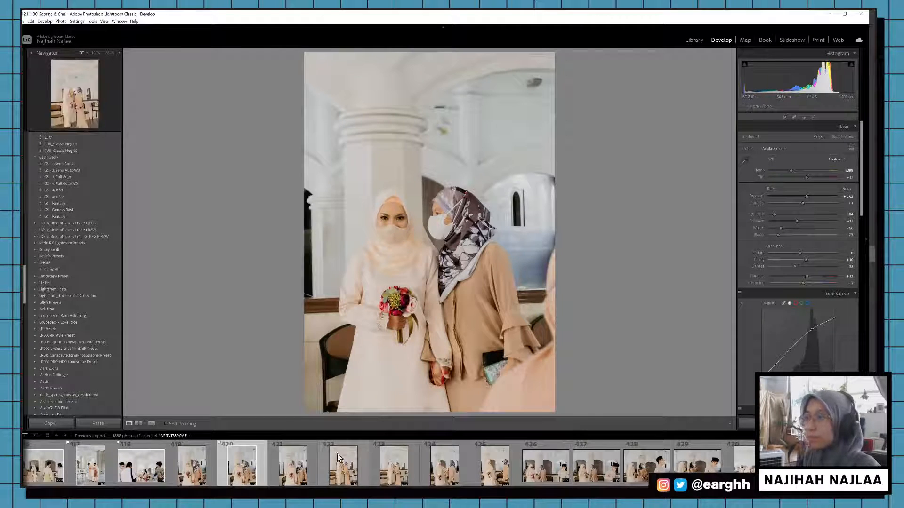
Step: Level photo 422 by rotating its crop slightly, and shift the image upward inside the crop frame
{"action": "left_click", "coordinate": [304, 467]}
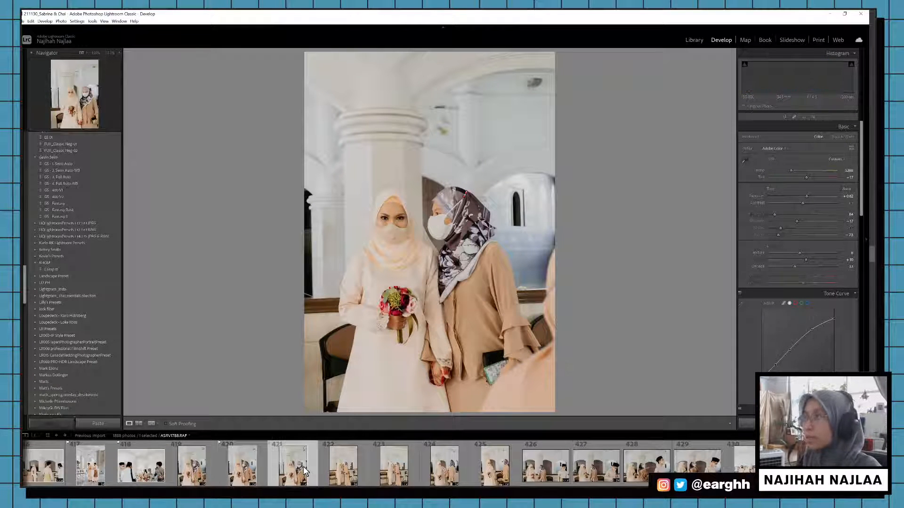
{"action": "left_click", "coordinate": [349, 475]}
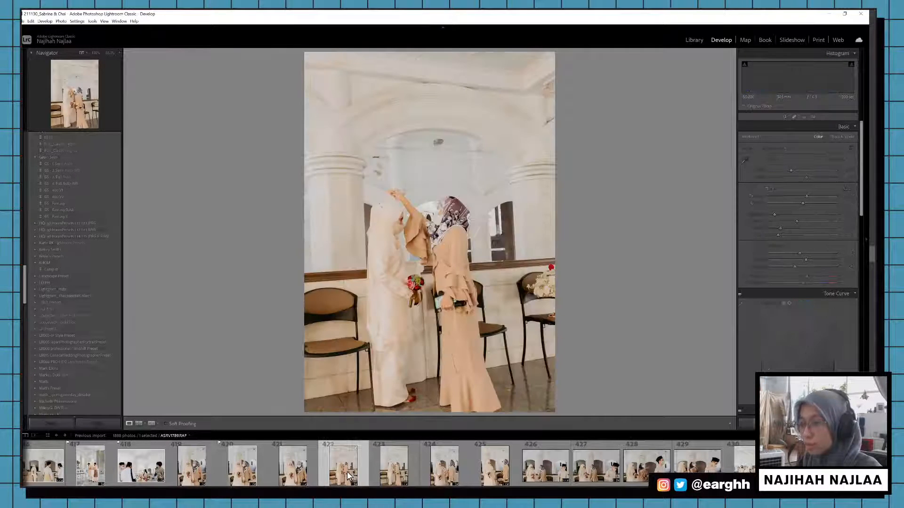
{"action": "key", "text": "r"}
{"action": "left_click_drag", "start_coordinate": [614, 250], "coordinate": [614, 260]}
{"action": "left_click_drag", "start_coordinate": [465, 277], "coordinate": [465, 264]}
{"action": "key", "text": "Return"}
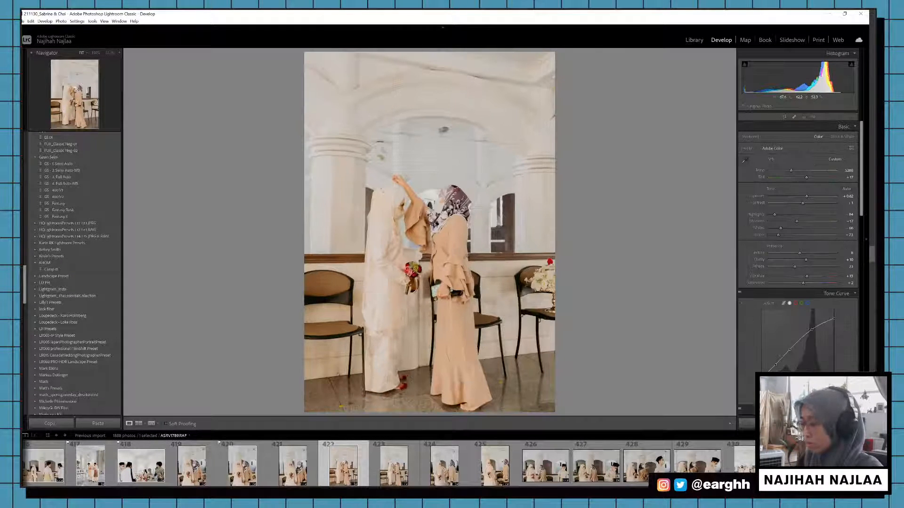
Step: Straighten photo 424 of the bride and guest with a slight crop rotation, and move the image up within the frame
{"action": "left_click", "coordinate": [444, 466]}
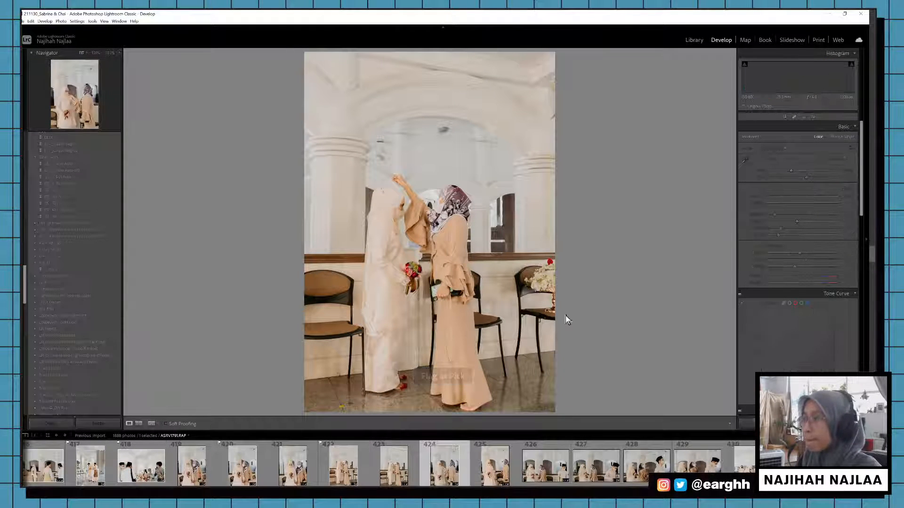
{"action": "key", "text": "r"}
{"action": "left_click_drag", "start_coordinate": [596, 284], "coordinate": [595, 291]}
{"action": "left_click_drag", "start_coordinate": [459, 287], "coordinate": [459, 275]}
{"action": "key", "text": "d"}
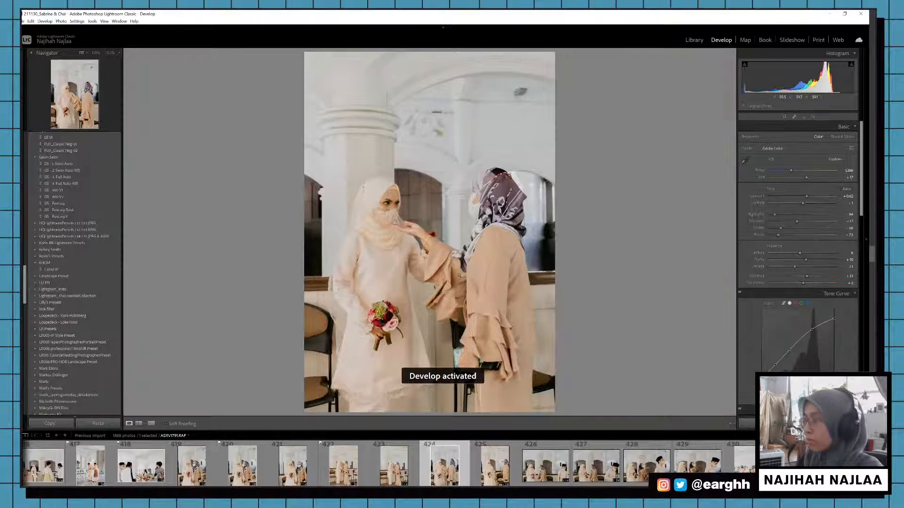
Step: Adjust photo 425's crop with a slight rotation and an upward shift of the image, and flag it as a pick
{"action": "left_click", "coordinate": [500, 459]}
{"action": "key", "text": "r"}
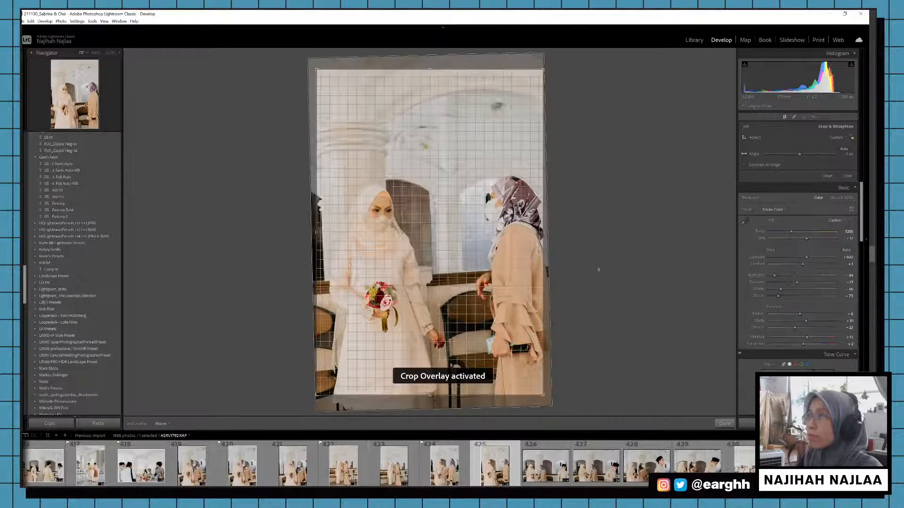
{"action": "left_click_drag", "start_coordinate": [600, 280], "coordinate": [600, 279]}
{"action": "left_click_drag", "start_coordinate": [450, 290], "coordinate": [452, 279]}
{"action": "key", "text": "d"}
{"action": "key", "text": "p"}
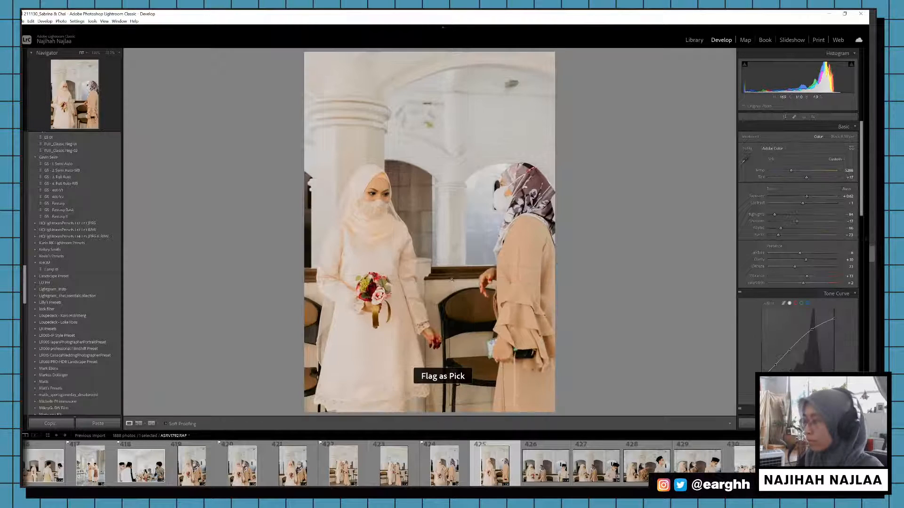
Step: Review the landscape shots from 426 onward, and flag photos 427, 428 and 429 as picks
{"action": "left_click", "coordinate": [536, 464]}
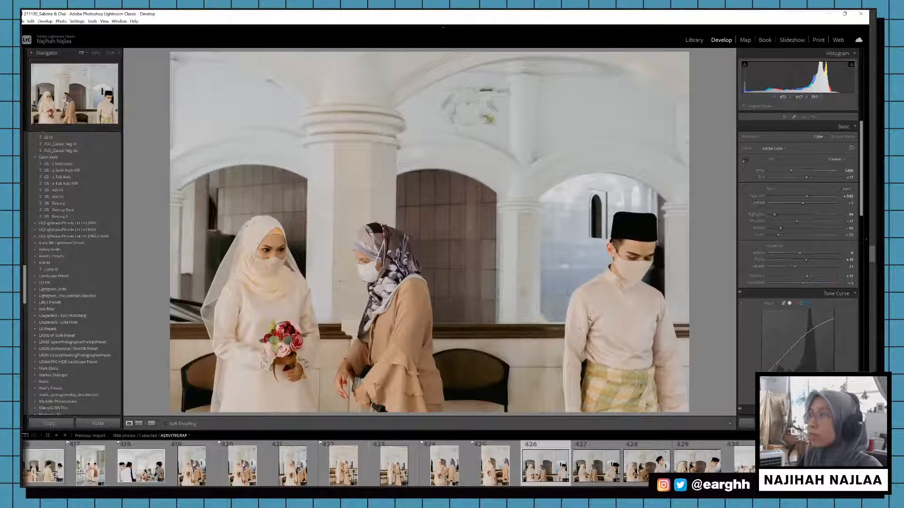
{"action": "left_click", "coordinate": [645, 464]}
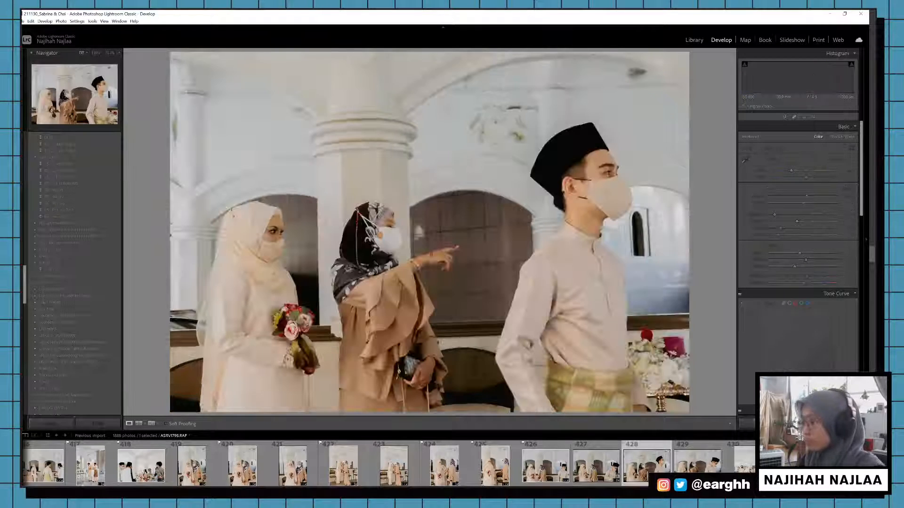
{"action": "key", "text": "p"}
{"action": "left_click", "coordinate": [597, 471]}
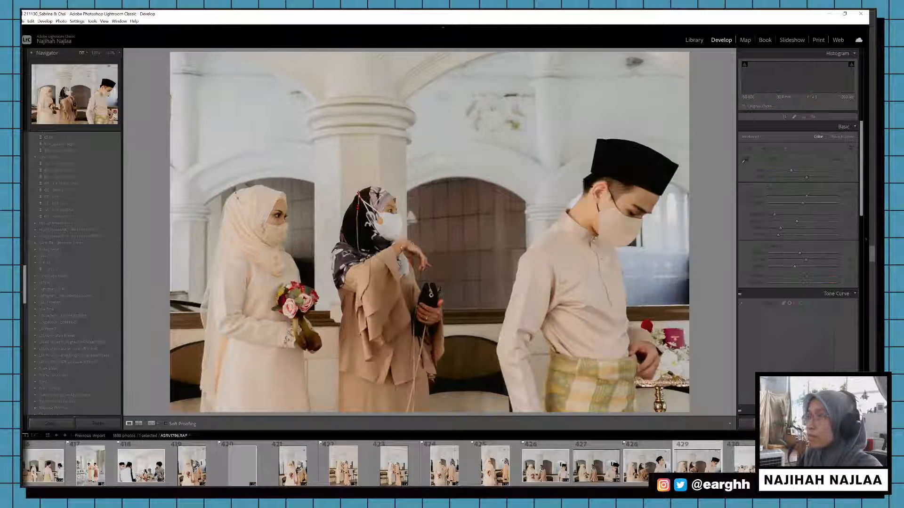
{"action": "key", "text": "p"}
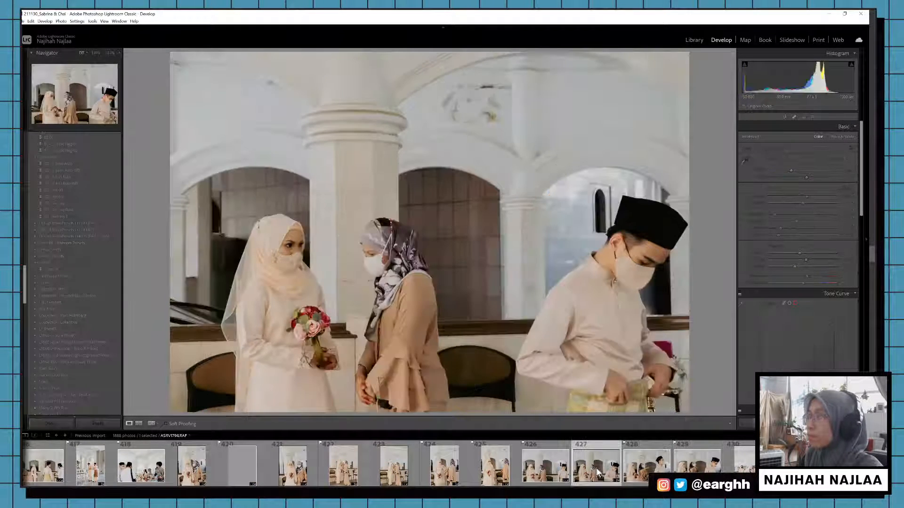
{"action": "key", "text": "p"}
Step: Refine the crop of four-person group portrait 430 so the people sit higher in the frame, and flag it as a pick
{"action": "left_click", "coordinate": [739, 466]}
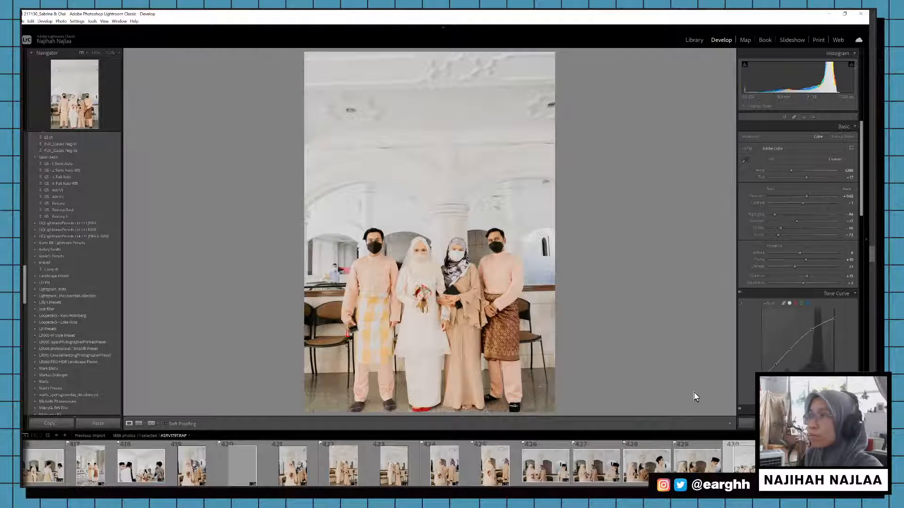
{"action": "key", "text": "r"}
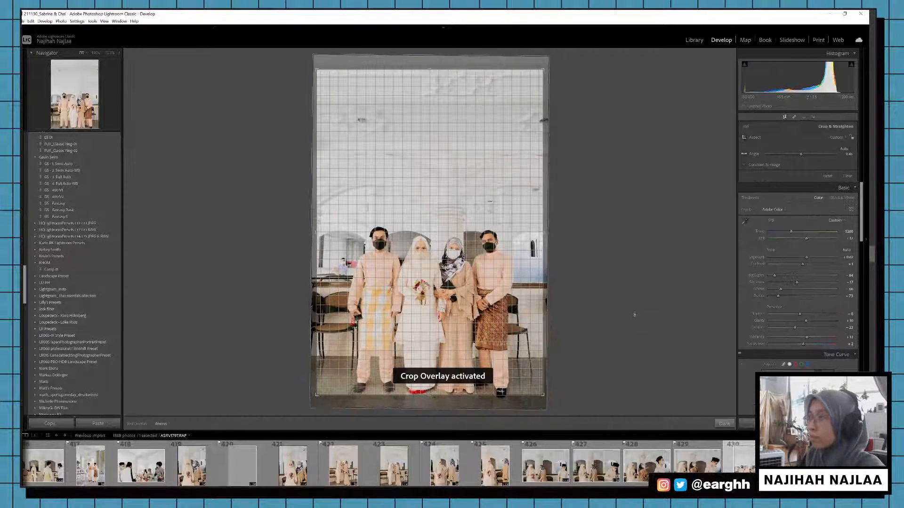
{"action": "key", "text": "d"}
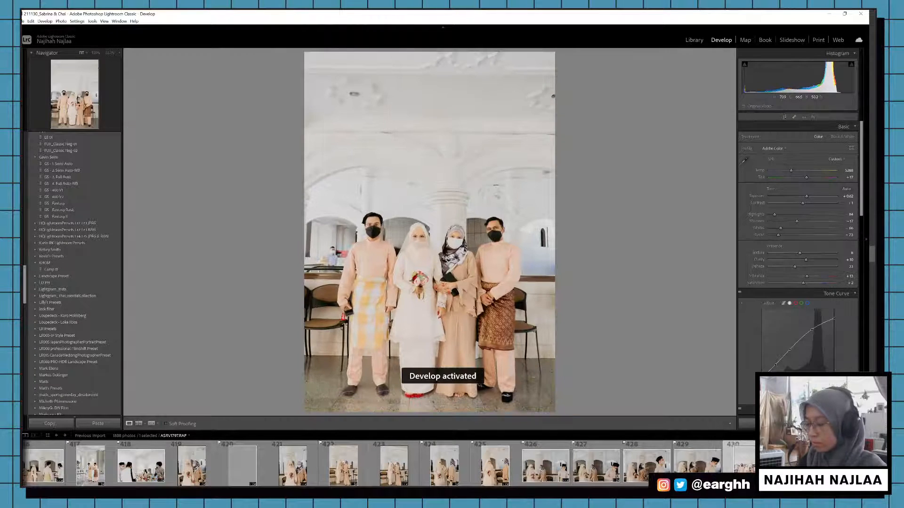
{"action": "key", "text": "p"}
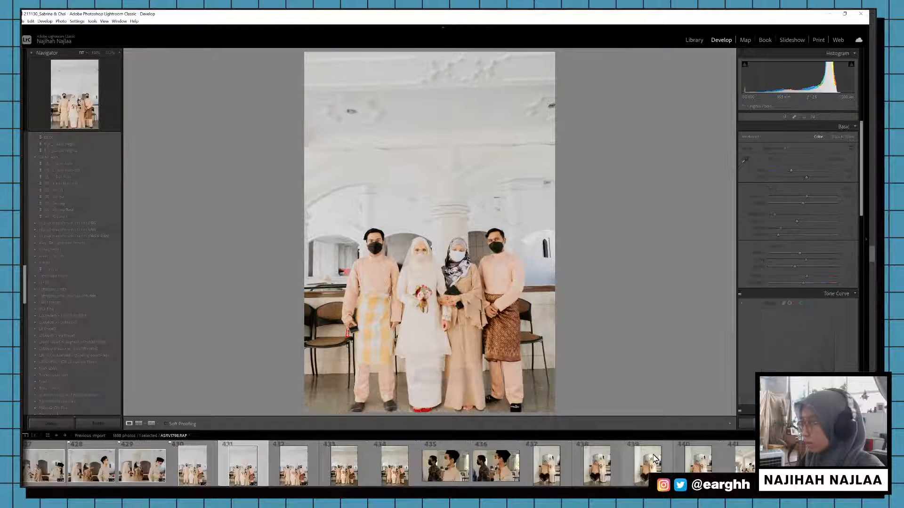
Step: Paste the copied develop settings onto the 13 photos starting at 431, and flag them all as picks
{"action": "left_click", "coordinate": [847, 466], "text": "shift"}
{"action": "key", "text": "ctrl+shift+v"}
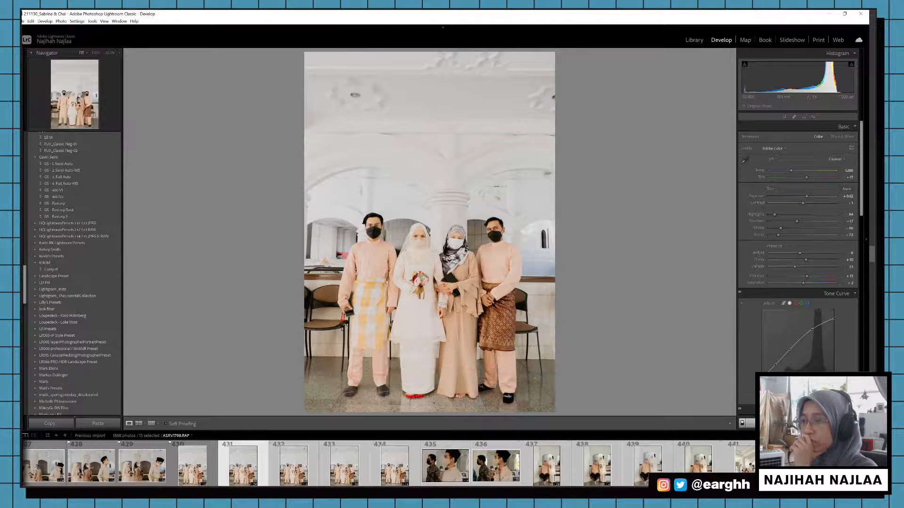
{"action": "key", "text": "p"}
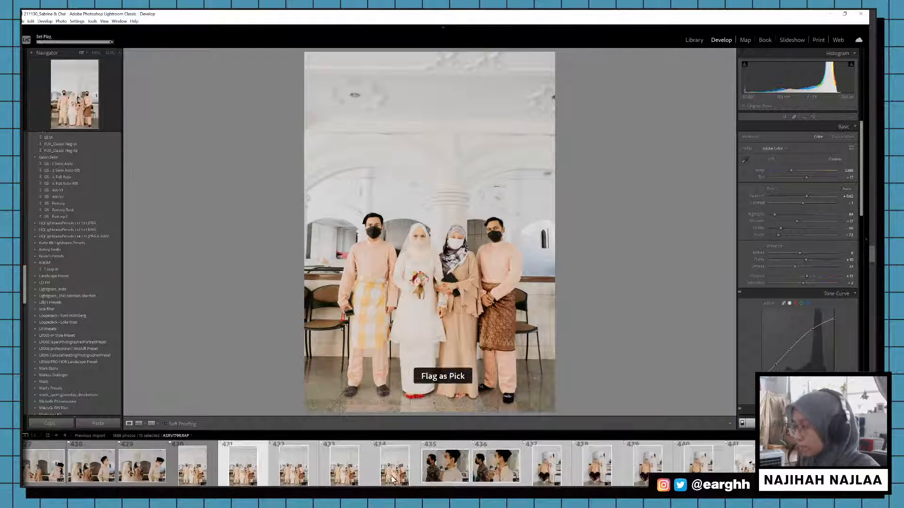
Step: Lower the exposure of photos 442 and 441, which show the groom walking across the hall
{"action": "left_click", "coordinate": [496, 466]}
{"action": "scroll", "coordinate": [377, 471], "scroll_direction": "down", "scroll_amount": 4}
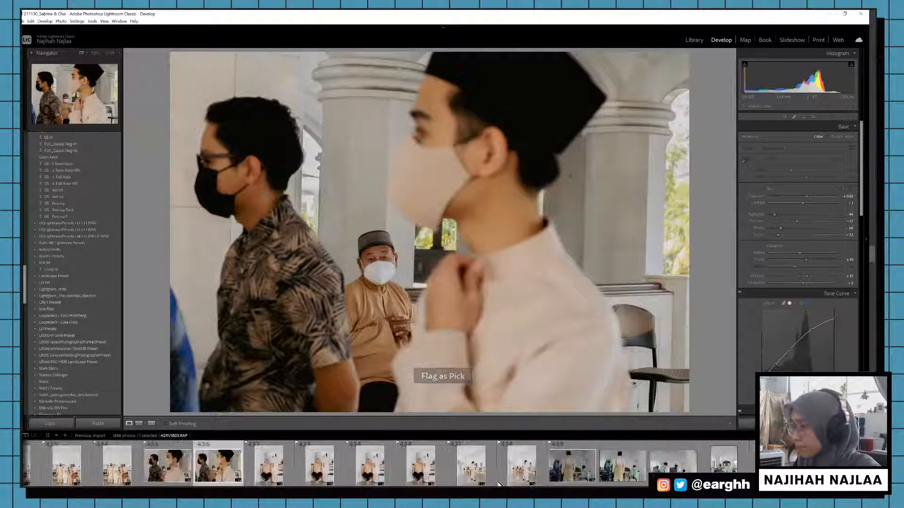
{"action": "left_click", "coordinate": [245, 469]}
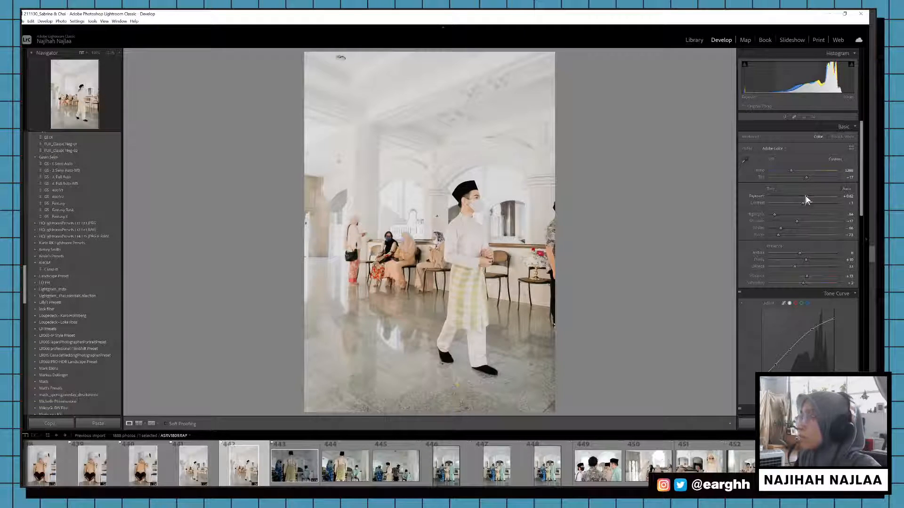
{"action": "left_click_drag", "start_coordinate": [806, 197], "coordinate": [804, 196]}
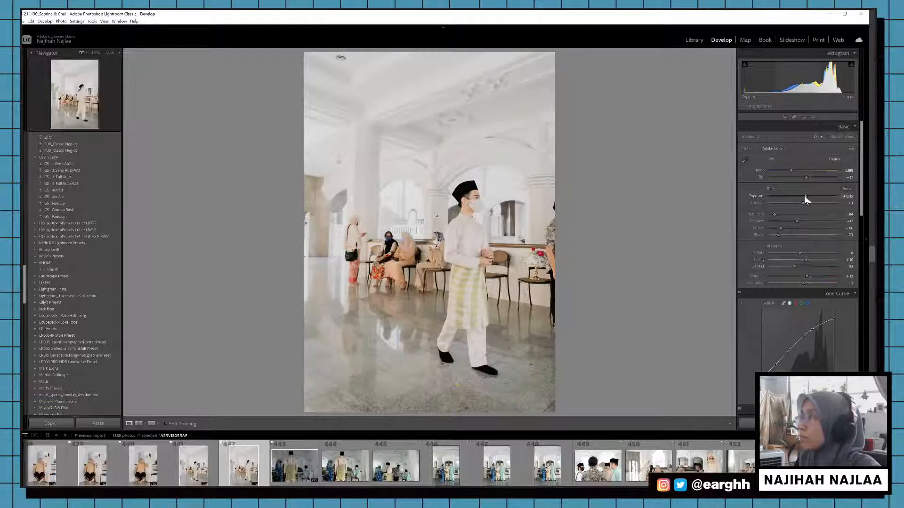
{"action": "left_click", "coordinate": [192, 465]}
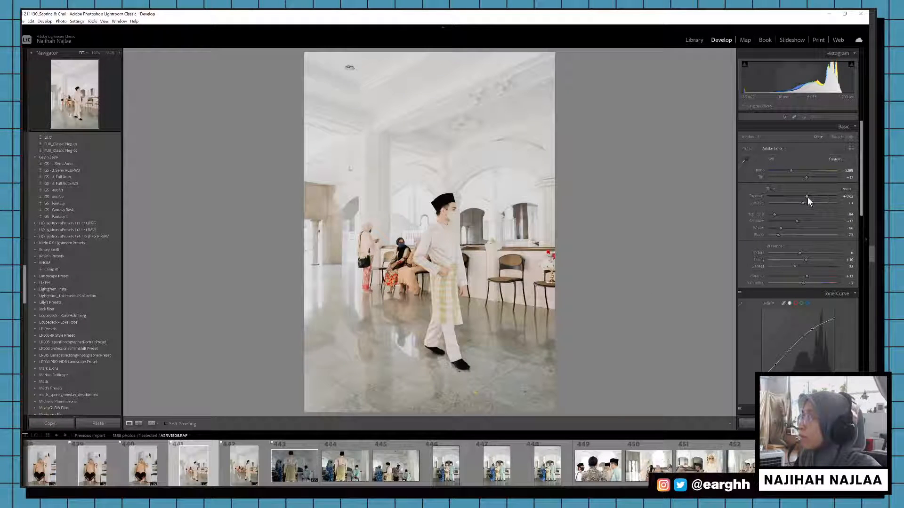
{"action": "left_click_drag", "start_coordinate": [806, 196], "coordinate": [804, 196]}
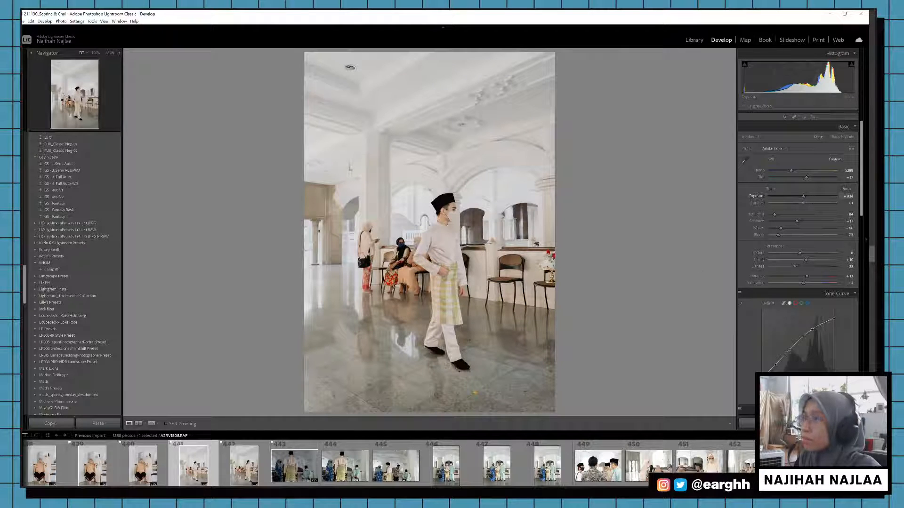
Step: Remove the flag from dark back-view photo 443, and check it against the similar photo 444
{"action": "left_click", "coordinate": [134, 473]}
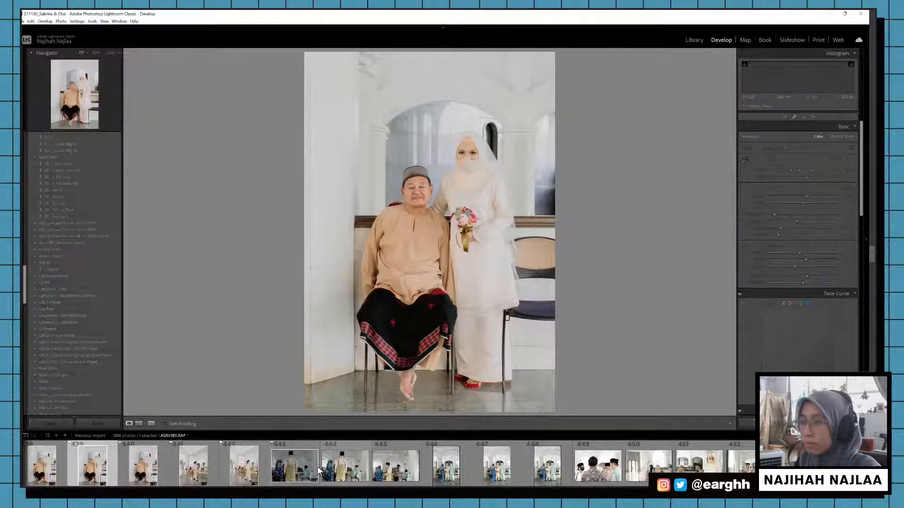
{"action": "left_click", "coordinate": [295, 466]}
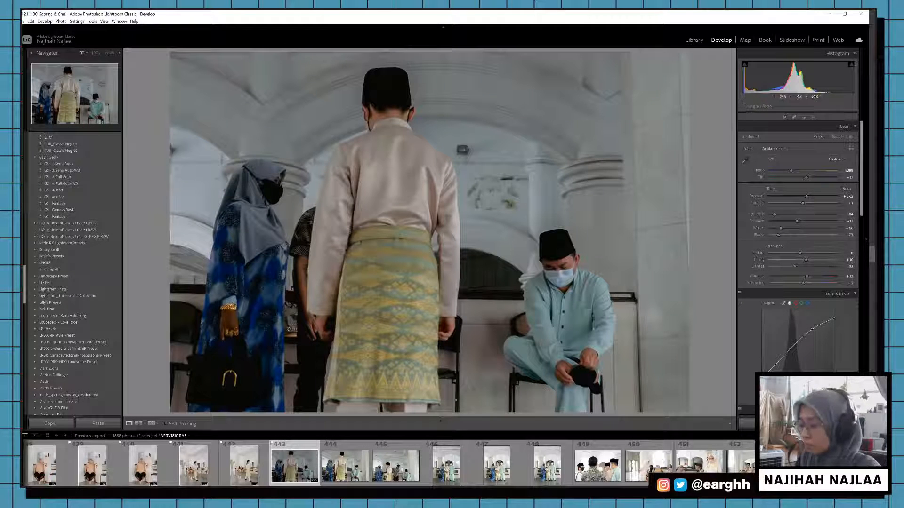
{"action": "key", "text": "u"}
{"action": "left_click", "coordinate": [349, 467]}
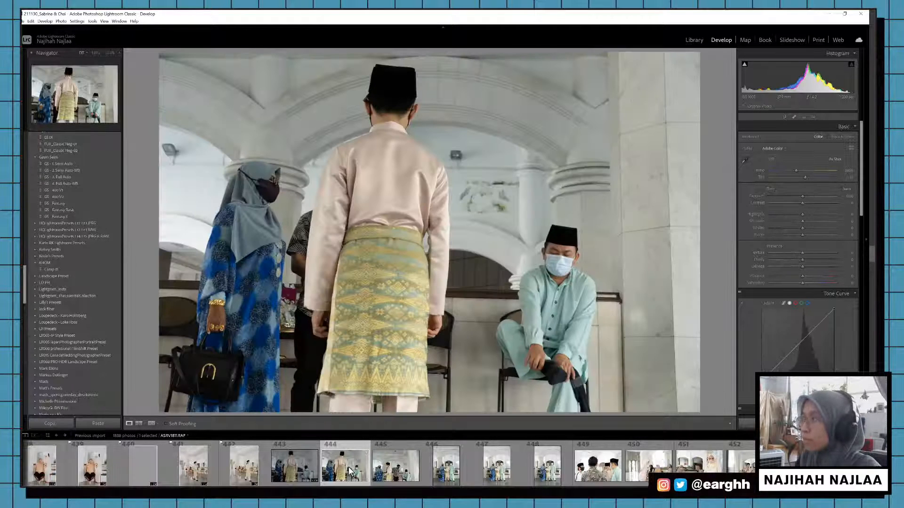
Step: Paste the copied develop settings onto photo 445, level it by rotating its crop slightly, and flag it as a pick
{"action": "left_click", "coordinate": [408, 476]}
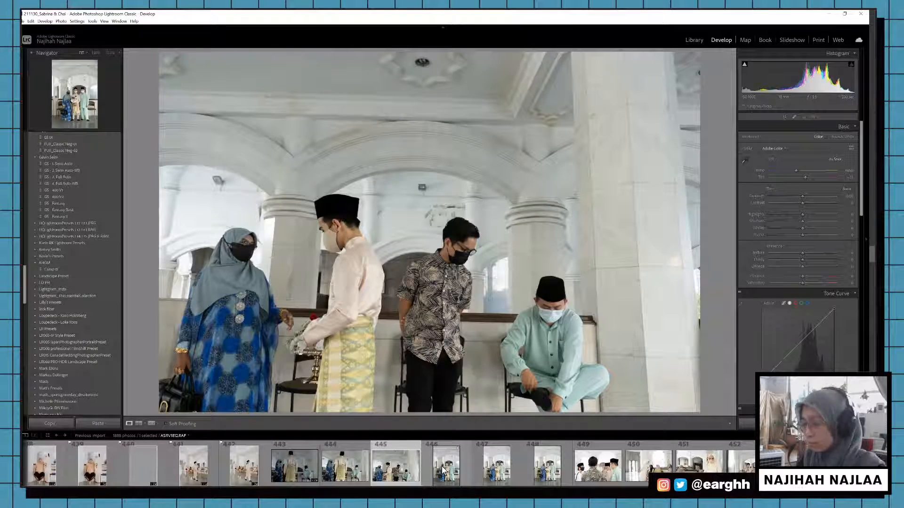
{"action": "key", "text": "ctrl+shift+v"}
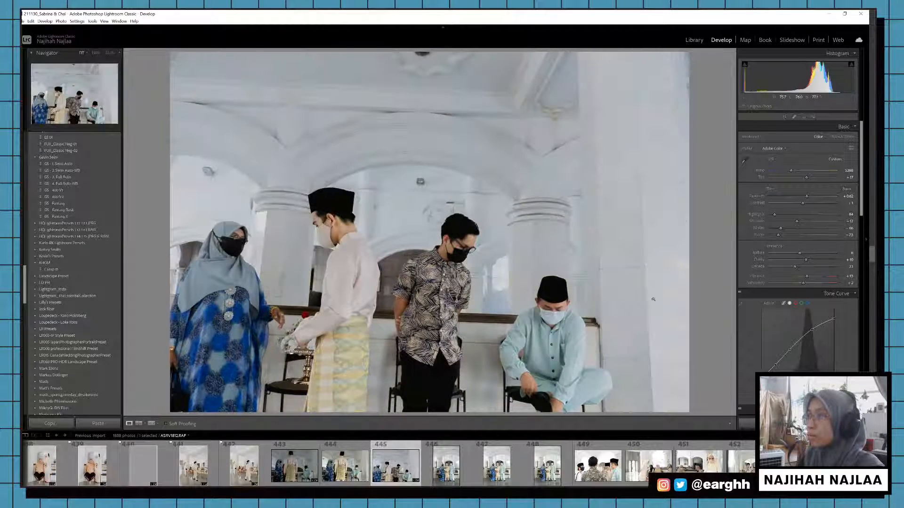
{"action": "key", "text": "r"}
{"action": "left_click_drag", "start_coordinate": [719, 289], "coordinate": [721, 283]}
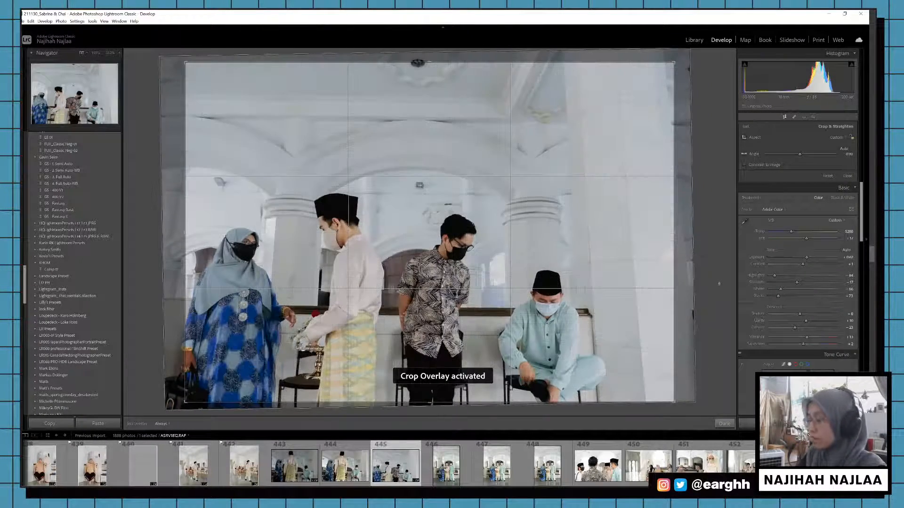
{"action": "key", "text": "r"}
{"action": "key", "text": "p"}
Step: Warm photo 446's white balance temperature slightly, flag it as a pick, and copy its develop settings
{"action": "left_click", "coordinate": [453, 466]}
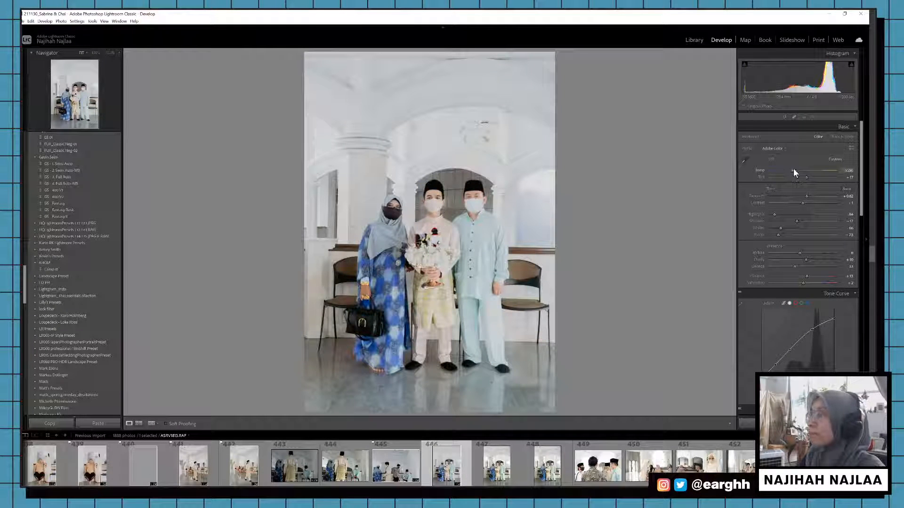
{"action": "key", "text": "p"}
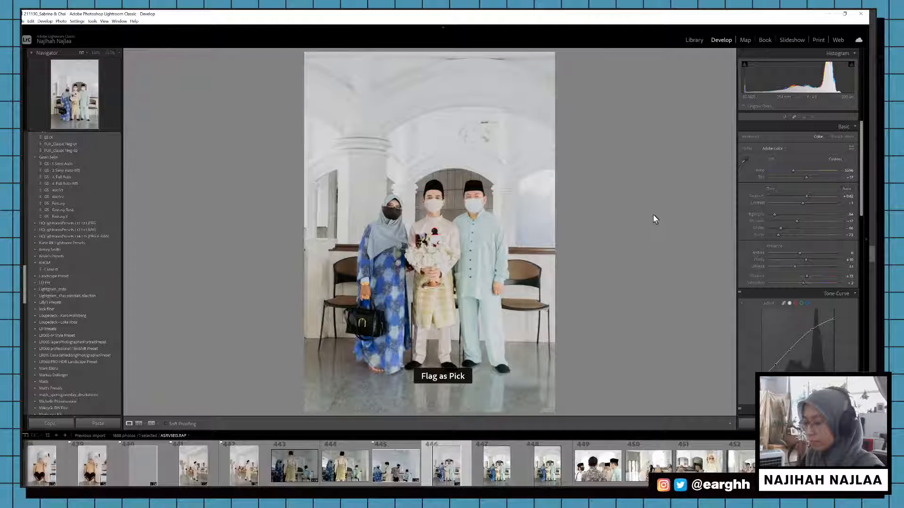
{"action": "key", "text": "ctrl+shift+c"}
{"action": "key", "text": "Return"}
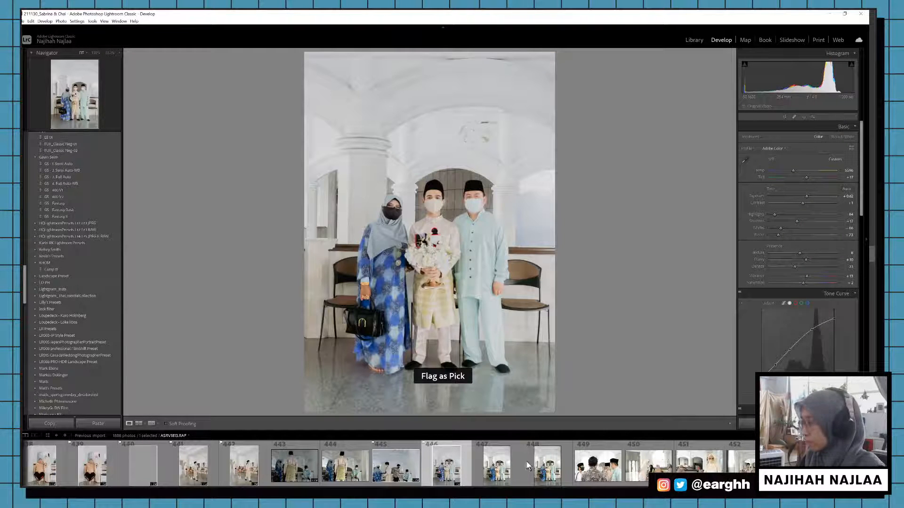
Step: Paste photo 446's develop settings onto the 13 photos starting at 447, and flag them as picks
{"action": "left_click", "coordinate": [541, 471]}
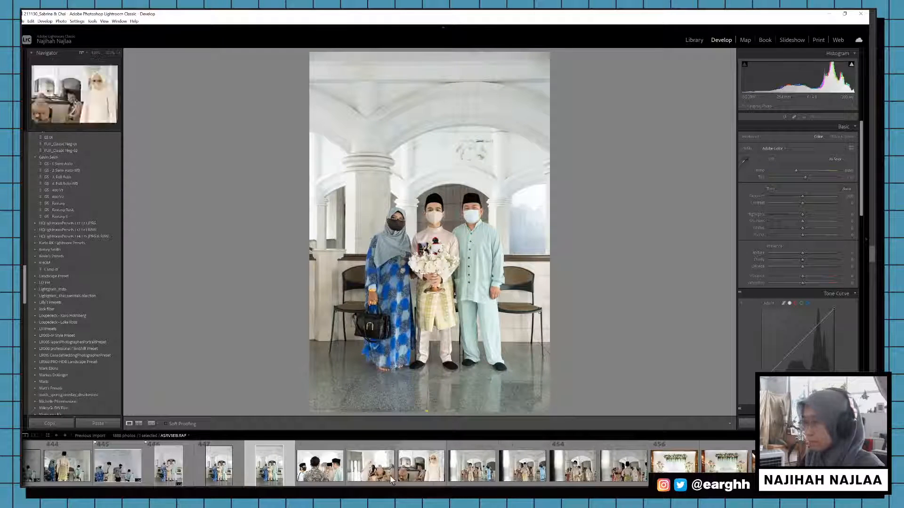
{"action": "key", "text": "Left"}
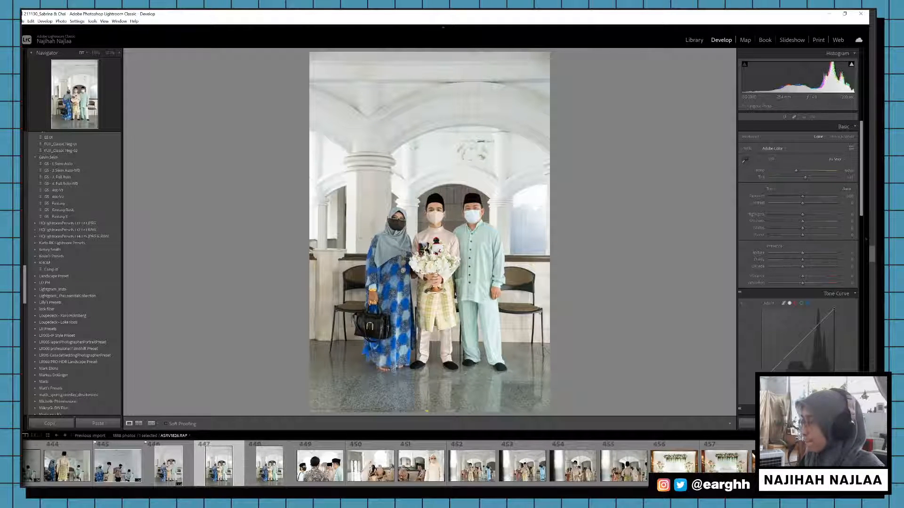
{"action": "left_click", "coordinate": [823, 467], "text": "shift"}
{"action": "key", "text": "ctrl+shift+v"}
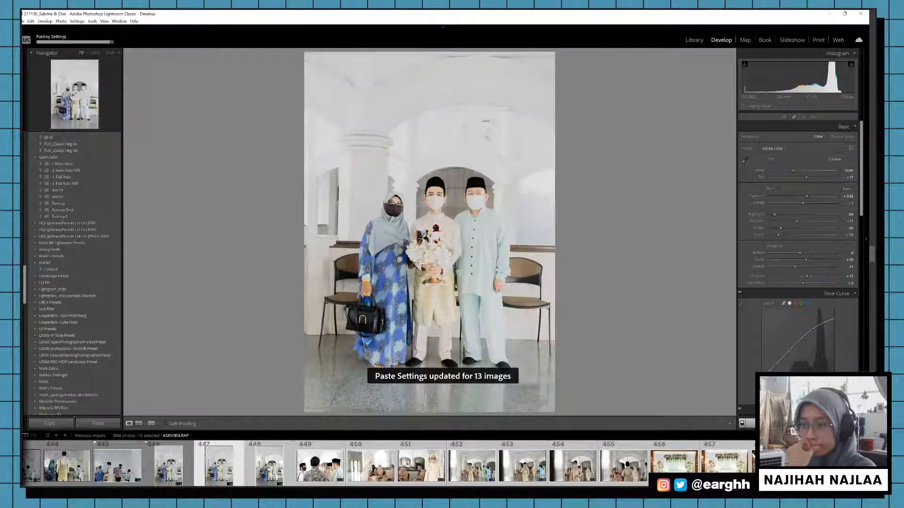
{"action": "key", "text": "p"}
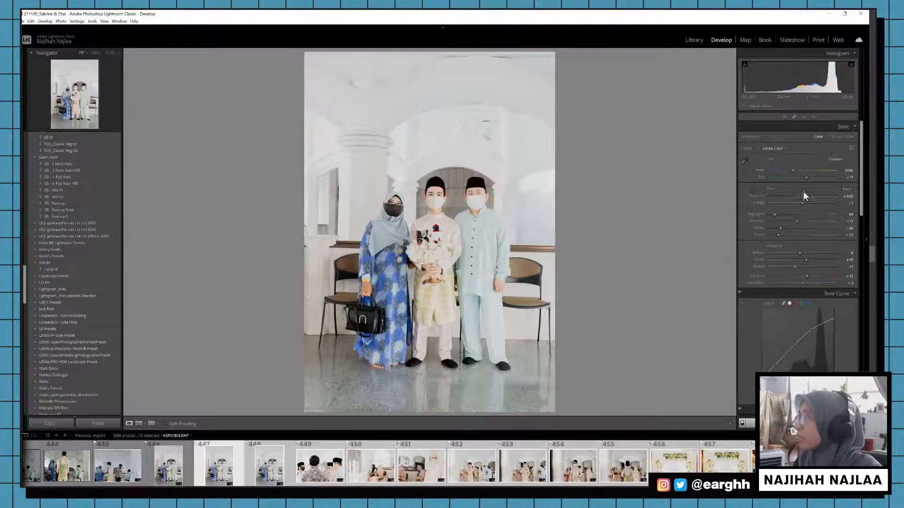
Step: Lower the exposure of the 13 selected photos slightly, and reduce it further on photos 450 and 449 individually
{"action": "mouse_move", "coordinate": [806, 196]}
{"action": "left_mouse_down"}
{"action": "mouse_move", "coordinate": [795, 171]}
{"action": "mouse_move", "coordinate": [803, 197]}
{"action": "left_mouse_up"}
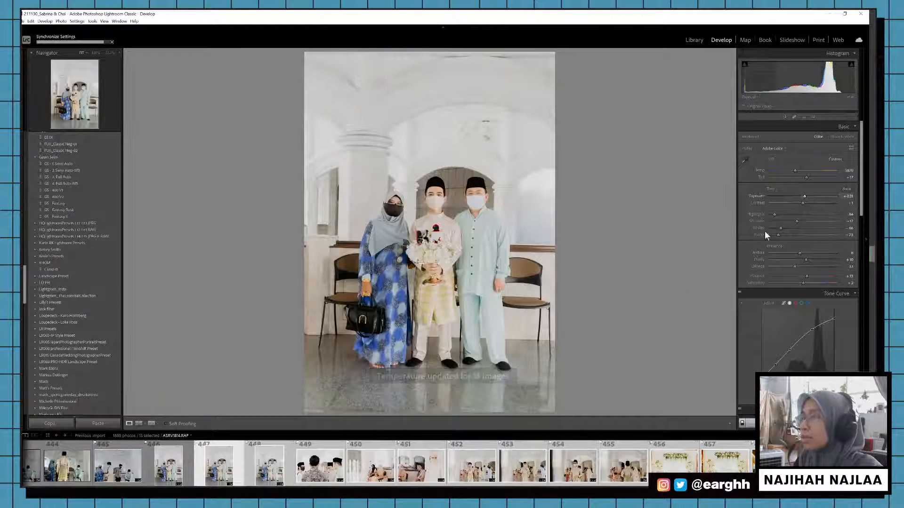
{"action": "left_click", "coordinate": [371, 466]}
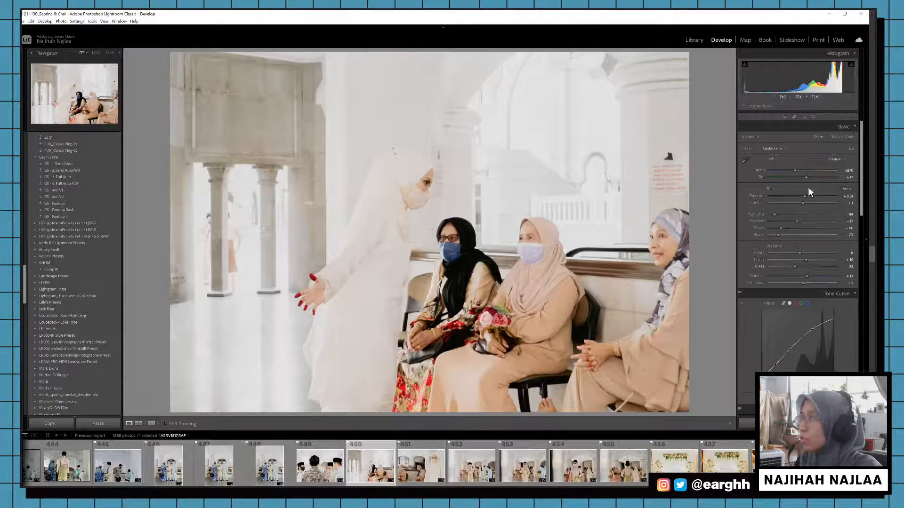
{"action": "mouse_move", "coordinate": [807, 192]}
{"action": "left_mouse_down"}
{"action": "mouse_move", "coordinate": [793, 204]}
{"action": "mouse_move", "coordinate": [801, 202]}
{"action": "left_mouse_up"}
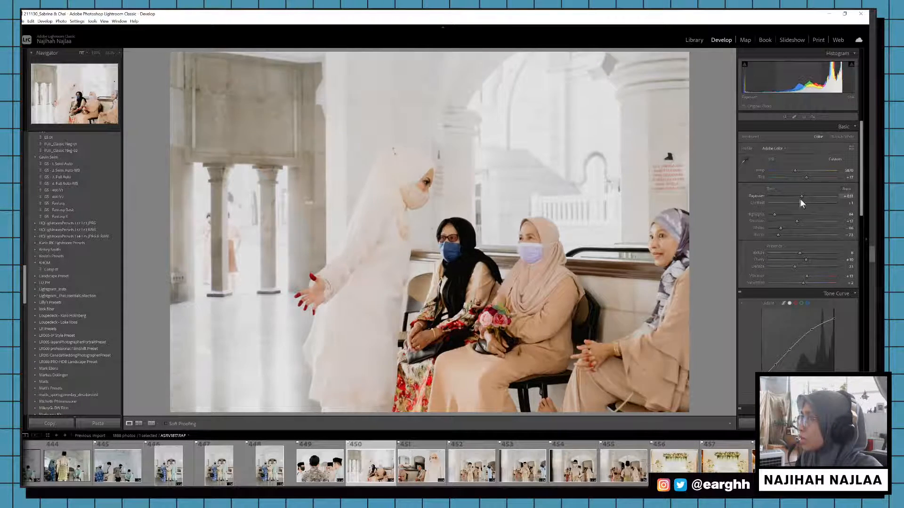
{"action": "left_click", "coordinate": [332, 477]}
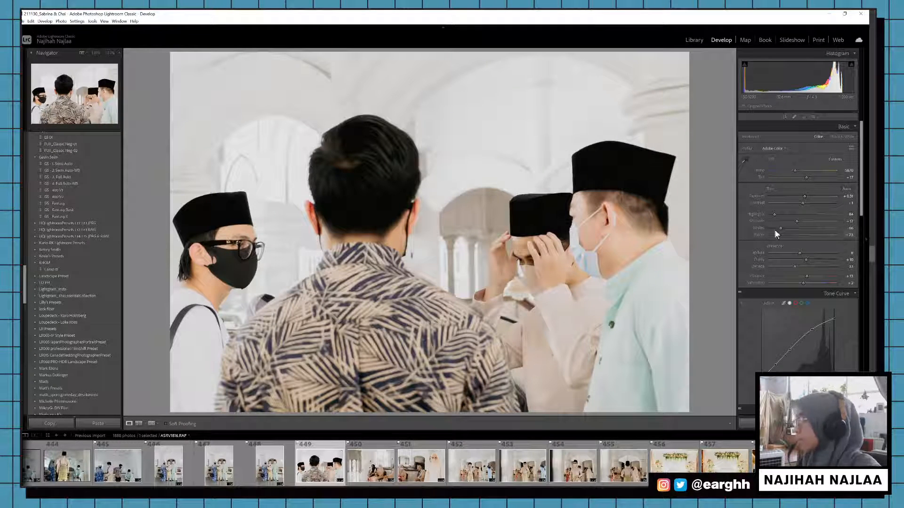
{"action": "double_click", "coordinate": [804, 197]}
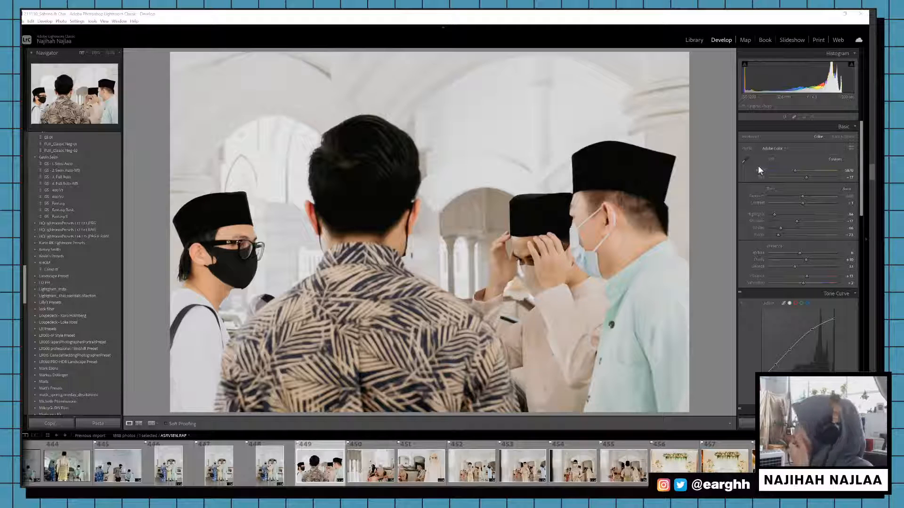
Step: Check photos 450 to 457 one after another, and lower the exposure of the overbright floral stage photos 457 and 456
{"action": "left_click", "coordinate": [369, 480]}
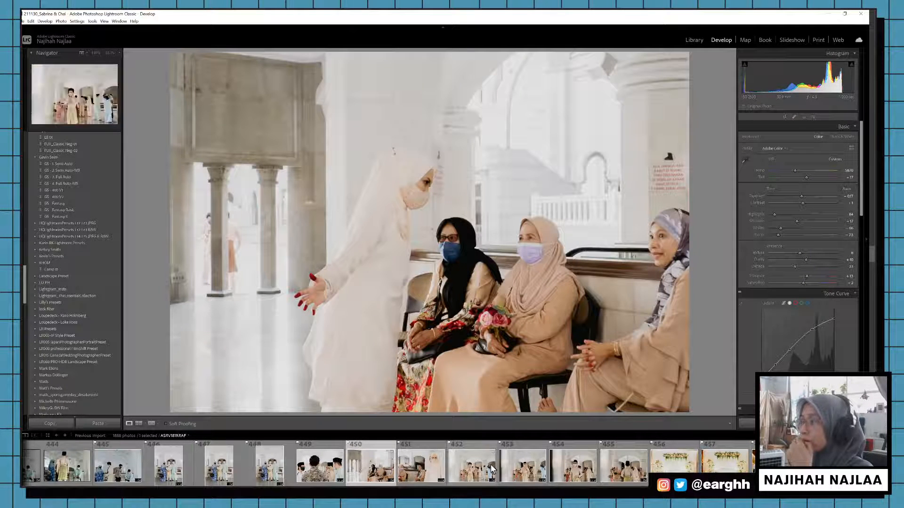
{"action": "left_click", "coordinate": [491, 469]}
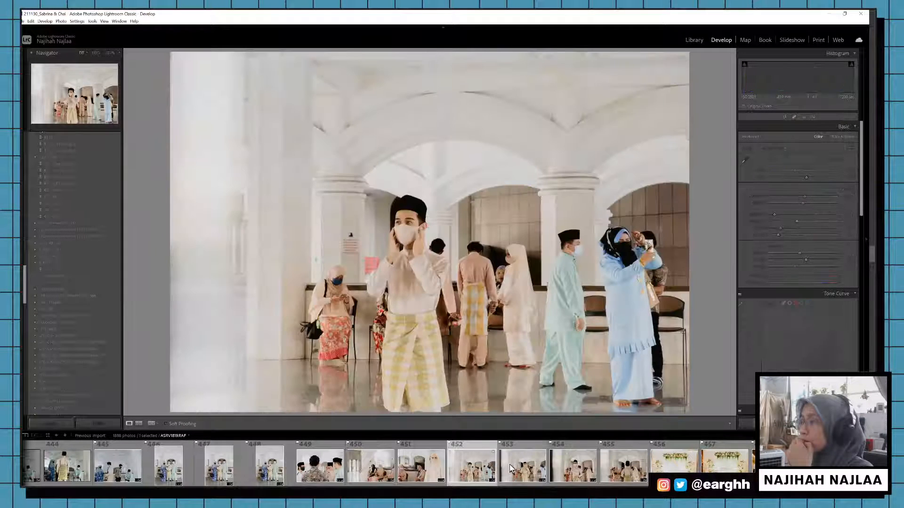
{"action": "left_click", "coordinate": [522, 468]}
{"action": "left_click", "coordinate": [586, 466]}
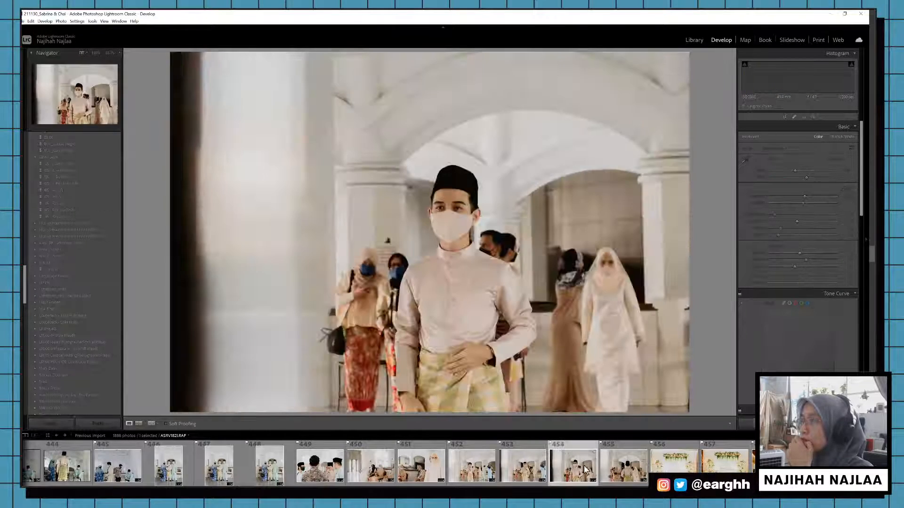
{"action": "left_click", "coordinate": [621, 468]}
{"action": "left_click", "coordinate": [685, 471]}
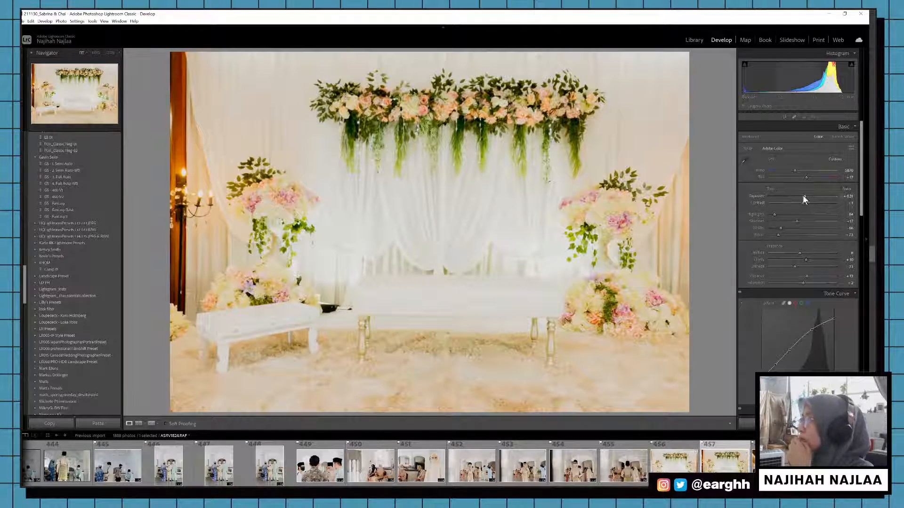
{"action": "left_click", "coordinate": [802, 195]}
{"action": "key", "text": "Left"}
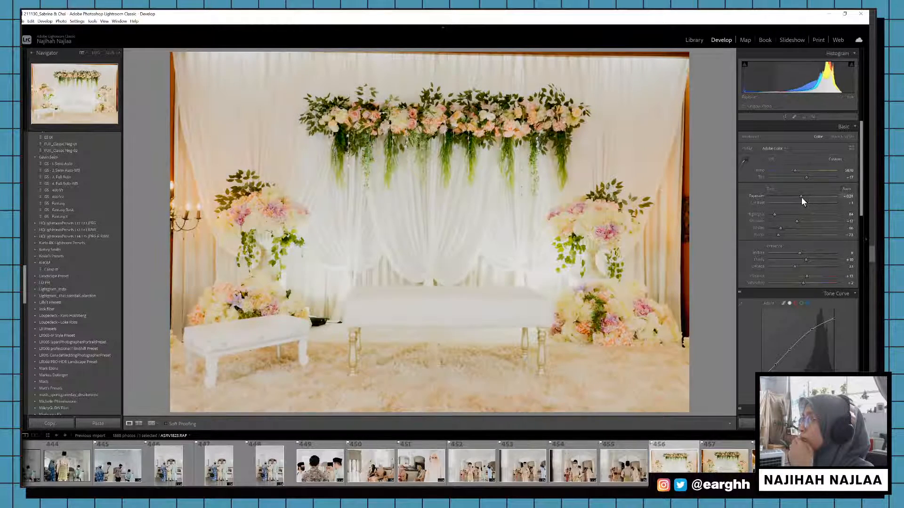
Step: Cool the white balance temperature of indoor photos 458 and 459, and raise photo 459's exposure to +0.48
{"action": "key", "text": "Right"}
{"action": "key", "text": "Right"}
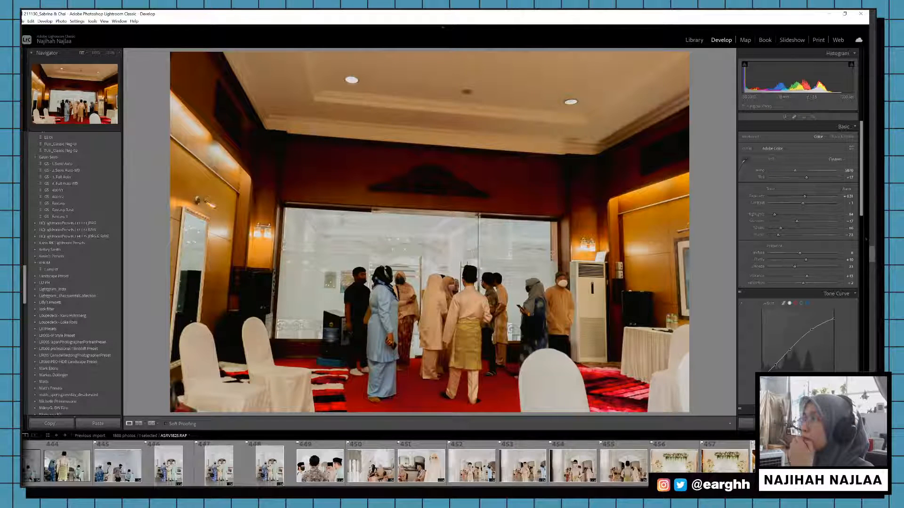
{"action": "scroll", "coordinate": [640, 458], "scroll_direction": "down", "scroll_amount": 3}
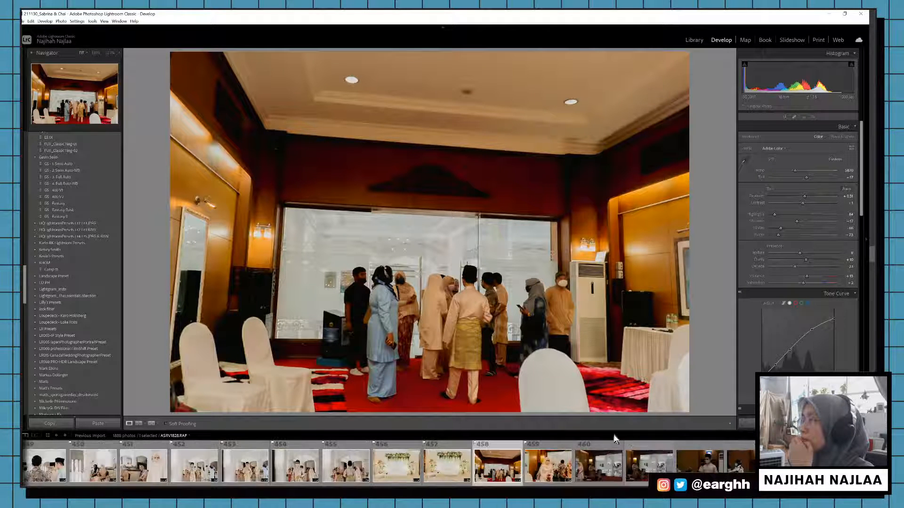
{"action": "left_click_drag", "start_coordinate": [794, 172], "coordinate": [791, 172]}
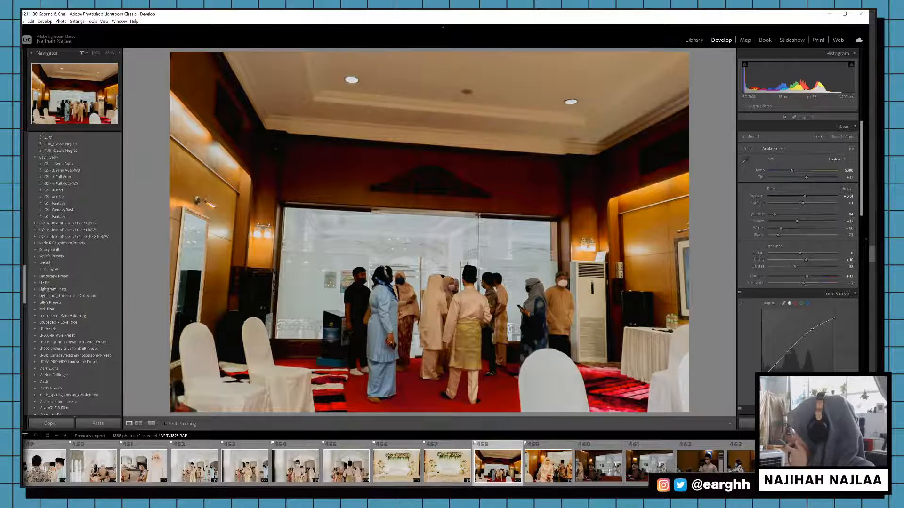
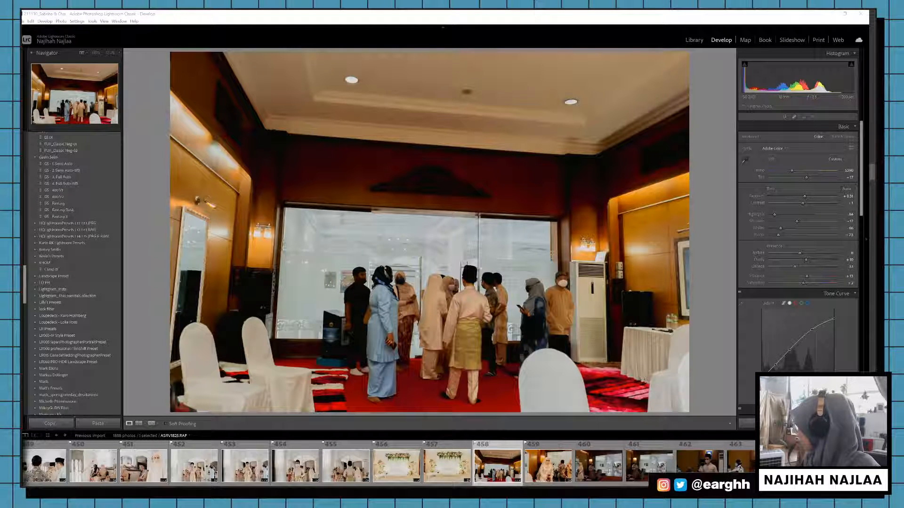
{"action": "left_click", "coordinate": [548, 464]}
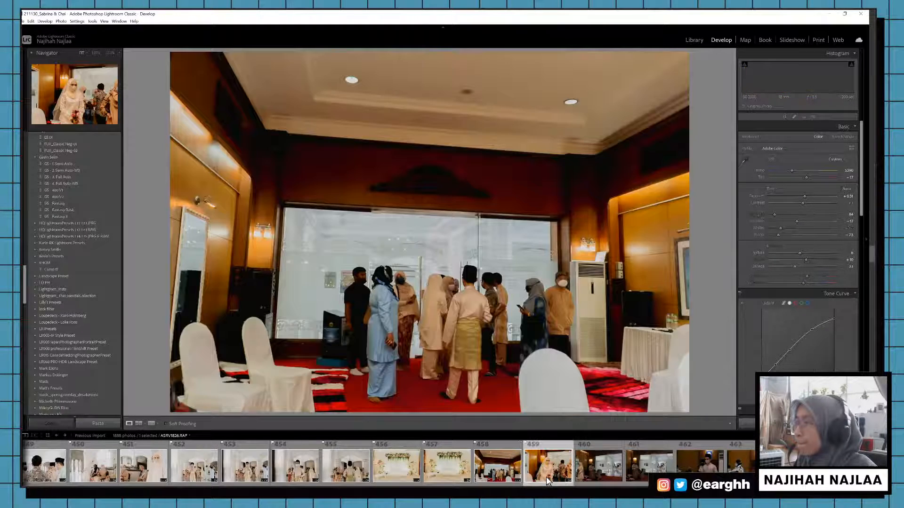
{"action": "left_click_drag", "start_coordinate": [797, 170], "coordinate": [807, 197]}
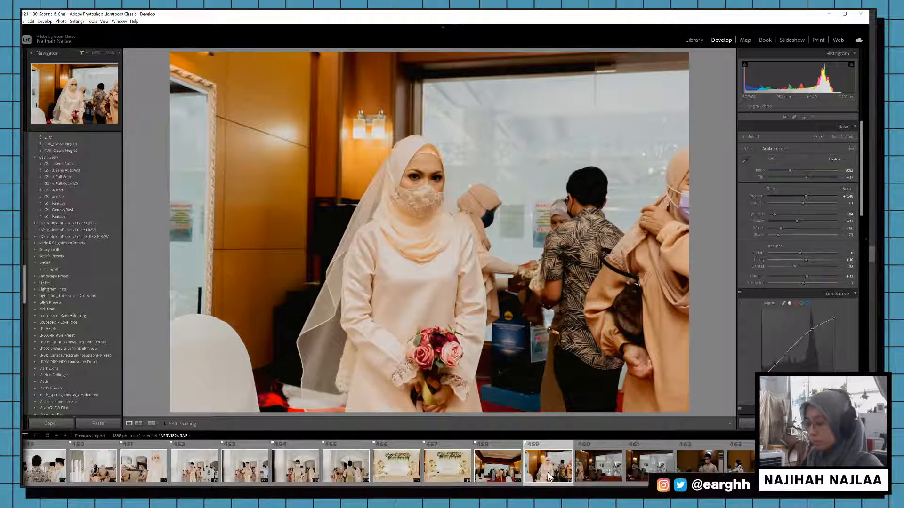
Step: Paste photo 459's develop settings onto the six photos starting at 460, and check the result on photos 461 and 462
{"action": "left_click", "coordinate": [600, 483]}
{"action": "left_click", "coordinate": [847, 468], "text": "shift"}
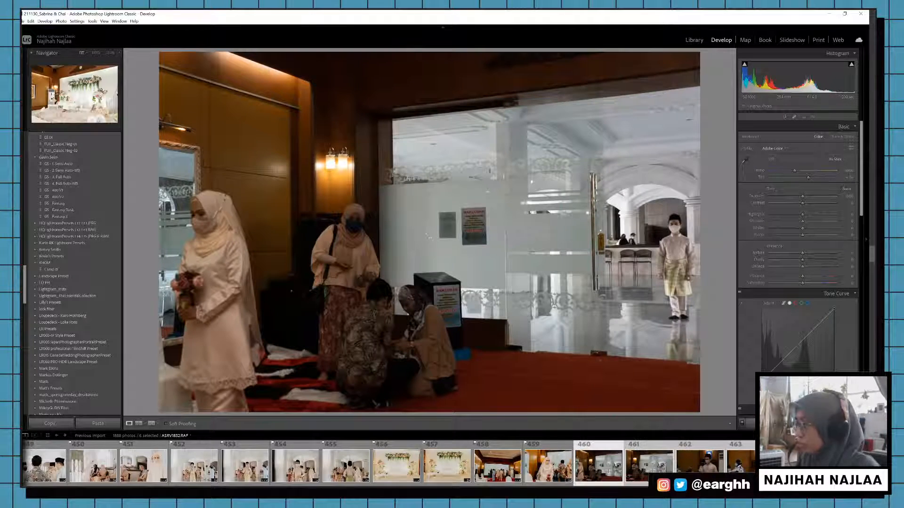
{"action": "key", "text": "ctrl+shift+v"}
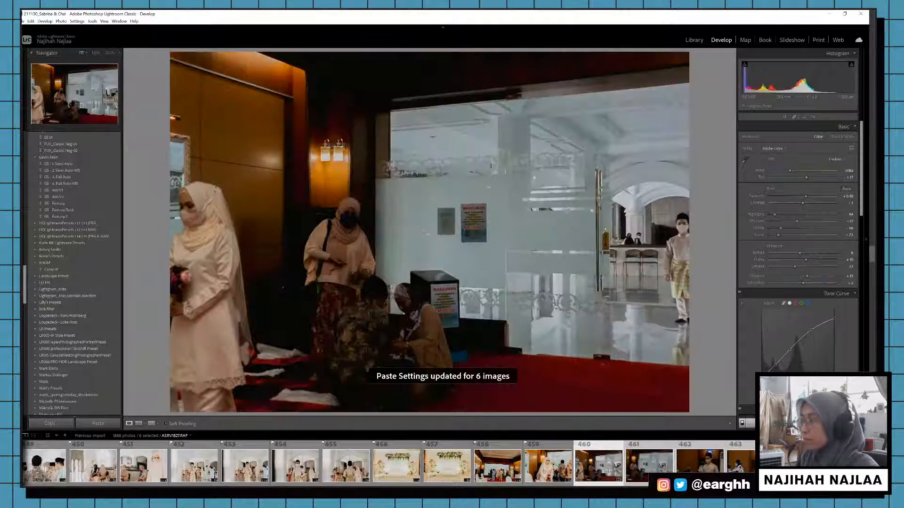
{"action": "key", "text": "ctrl+d"}
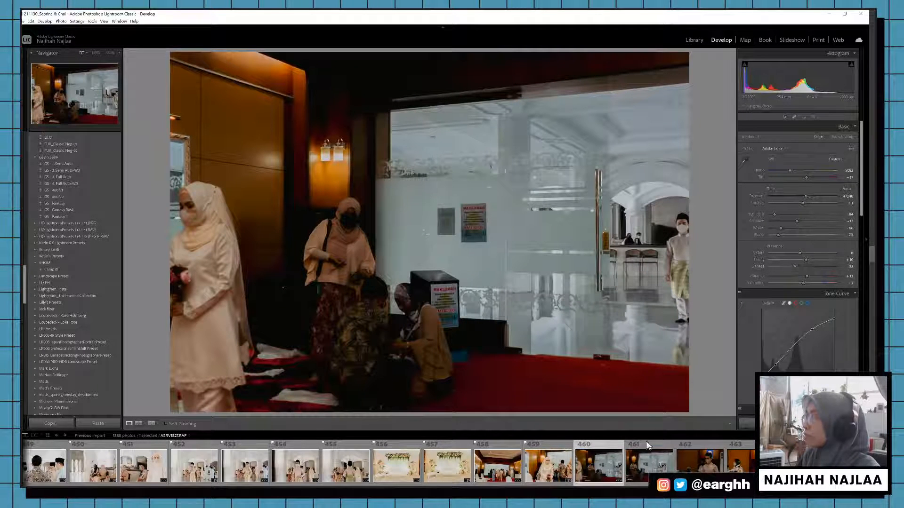
{"action": "left_click", "coordinate": [647, 463]}
{"action": "left_click", "coordinate": [687, 471]}
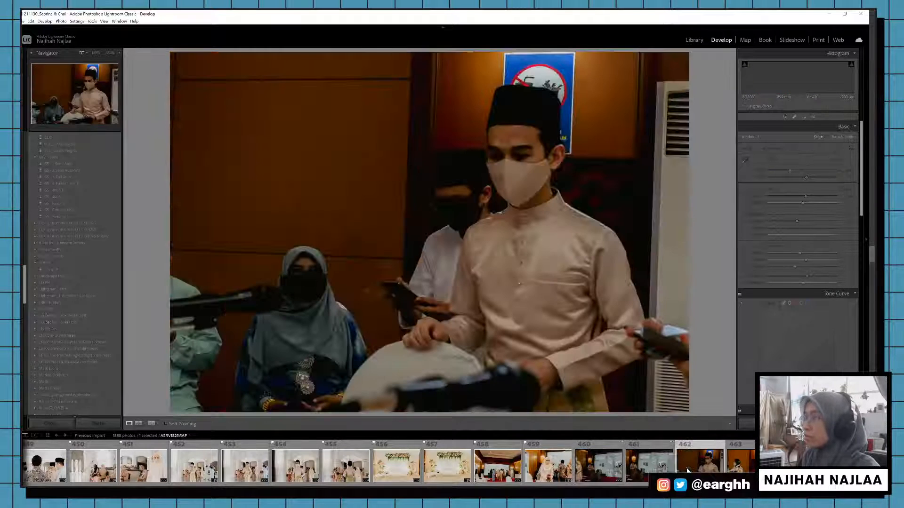
Step: Level photo 461, the groom seen through the glass doors, by rotating its crop slightly
{"action": "left_click", "coordinate": [642, 467]}
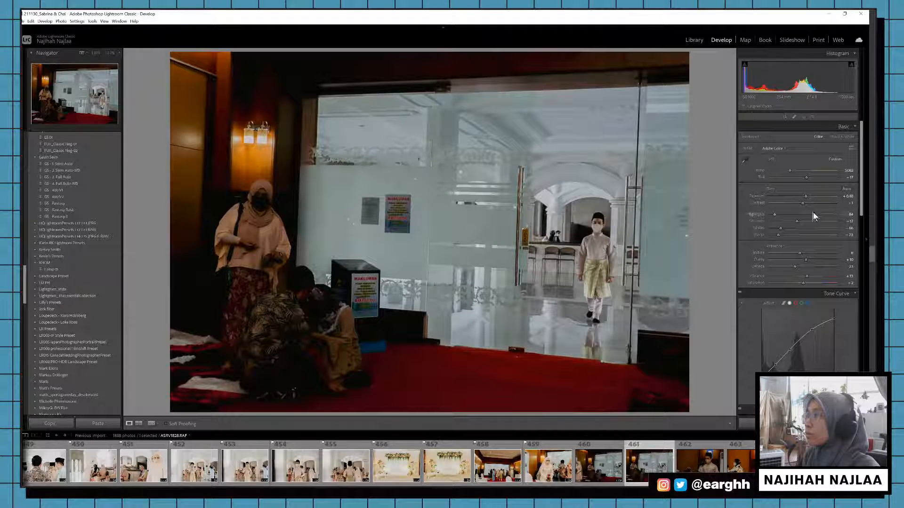
{"action": "key", "text": "r"}
{"action": "left_click_drag", "start_coordinate": [716, 292], "coordinate": [715, 276]}
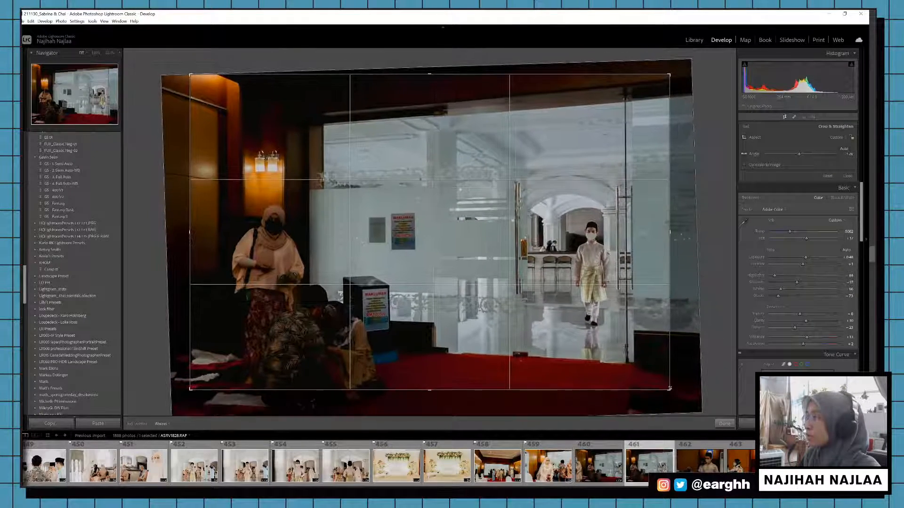
{"action": "key", "text": "r"}
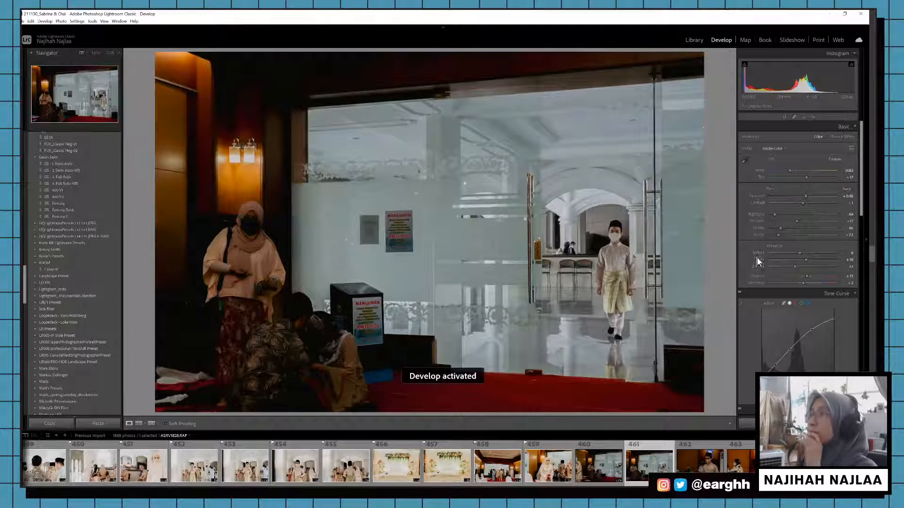
Step: Cool photo 463's white balance temperature, flag it as a pick, and raise its exposure to +0.75
{"action": "left_click", "coordinate": [689, 471]}
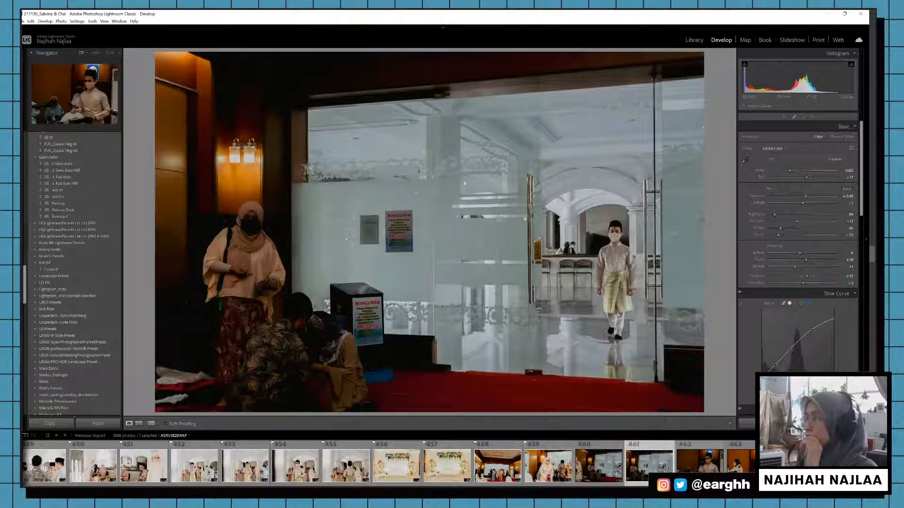
{"action": "key", "text": "Right"}
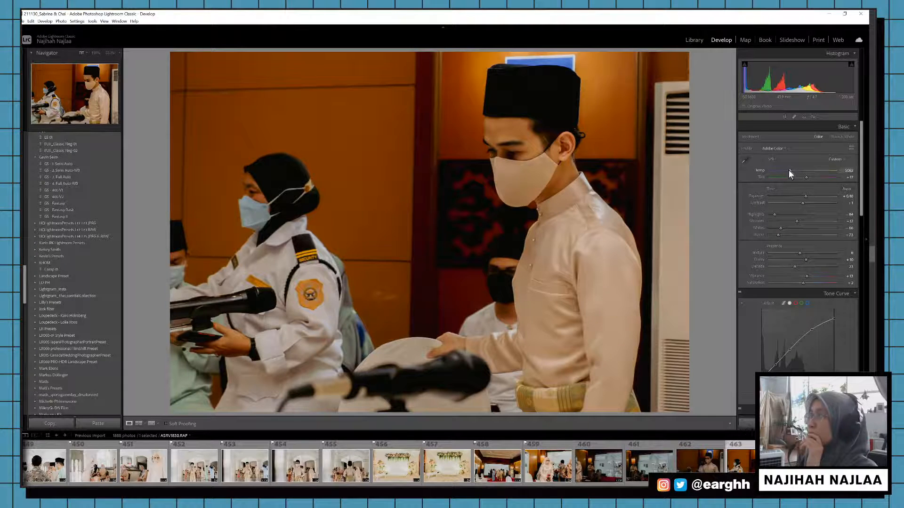
{"action": "left_click_drag", "start_coordinate": [788, 170], "coordinate": [785, 171]}
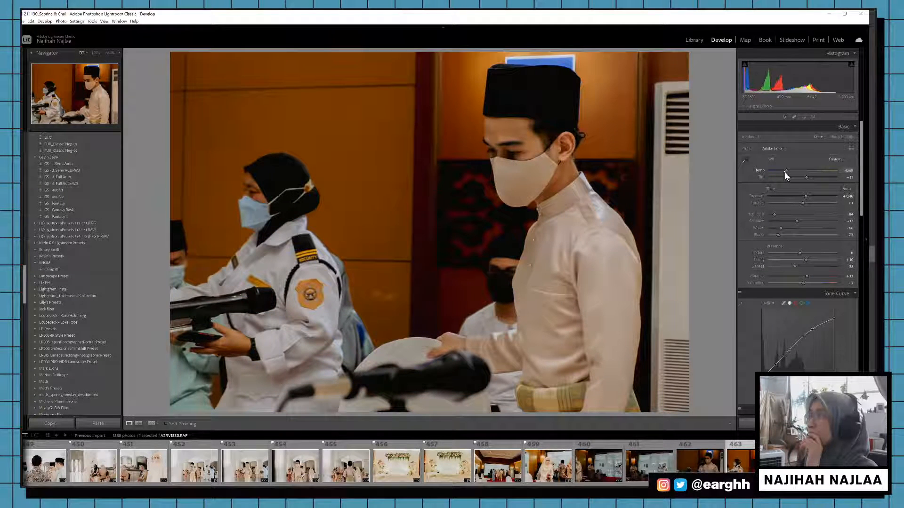
{"action": "key", "text": "p"}
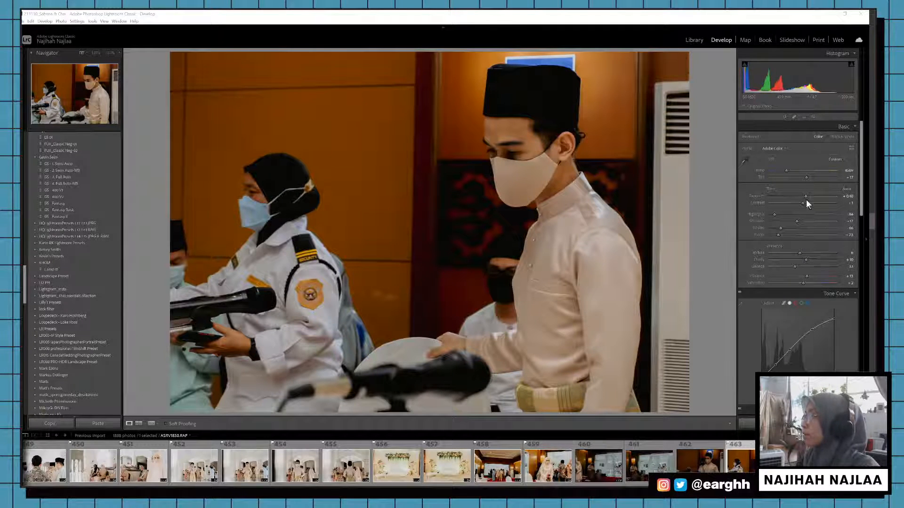
{"action": "left_click_drag", "start_coordinate": [806, 196], "coordinate": [808, 196]}
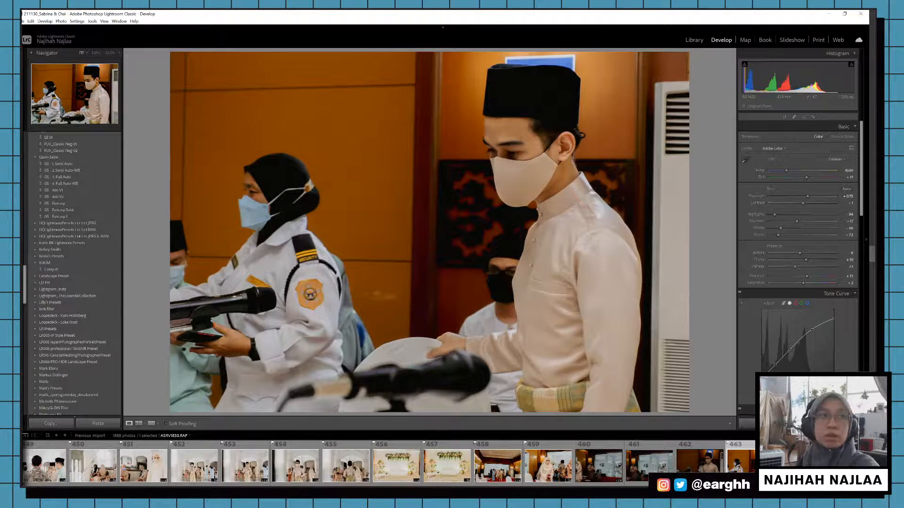
Step: Lower the exposure of the seated bride photos 464 and 465, and flag photo 465 as a pick
{"action": "key", "text": "Right"}
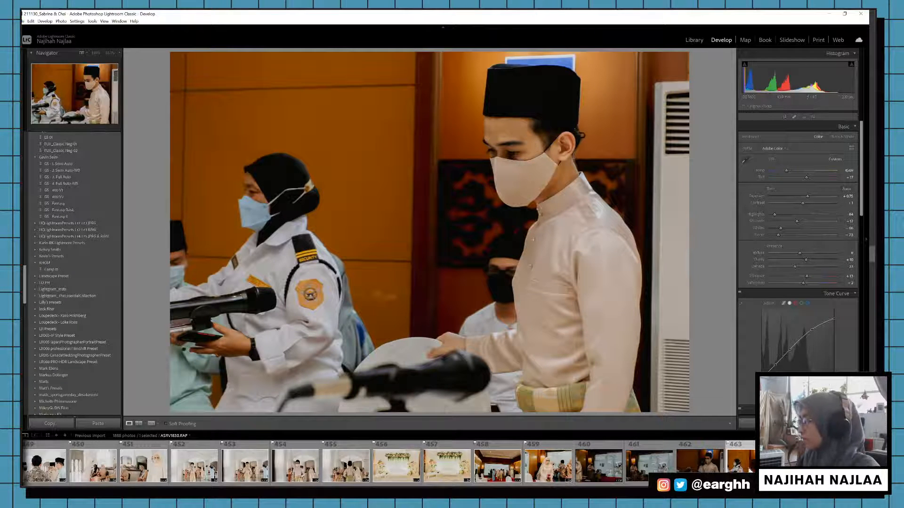
{"action": "key", "text": "Right"}
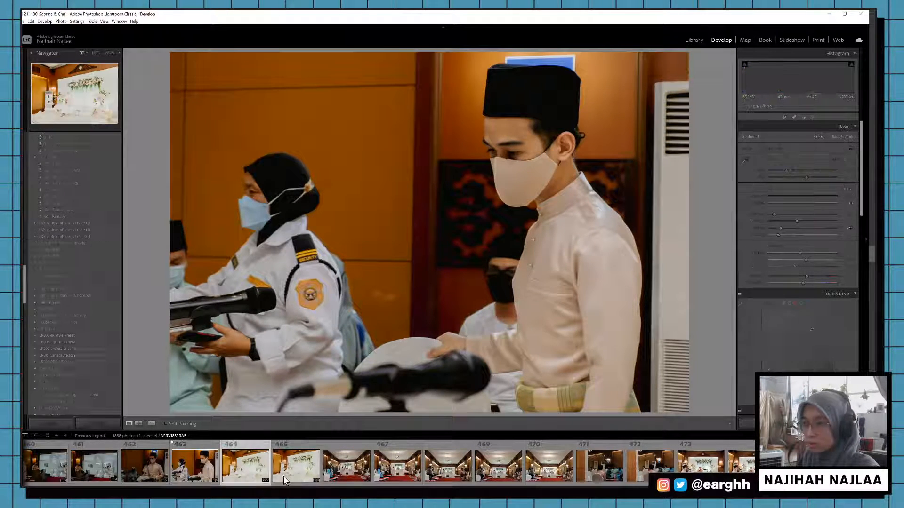
{"action": "left_click", "coordinate": [283, 476]}
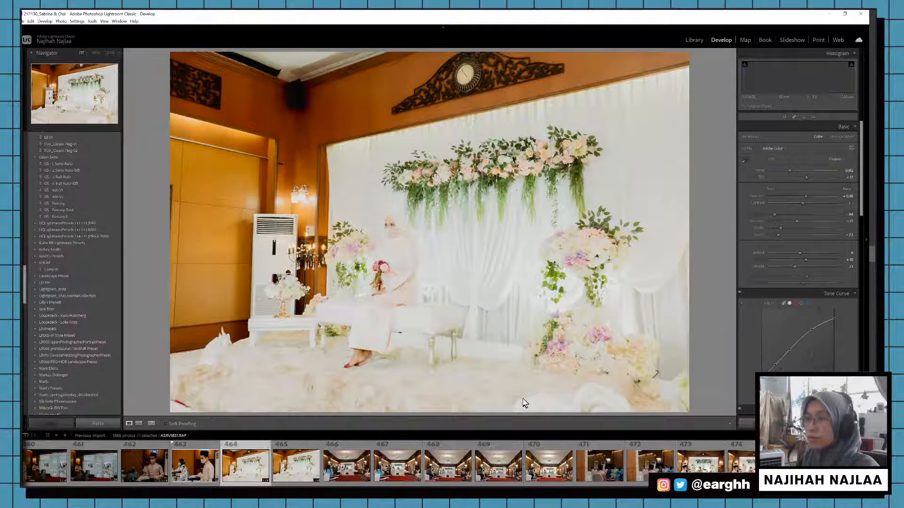
{"action": "left_click_drag", "start_coordinate": [804, 197], "coordinate": [801, 199]}
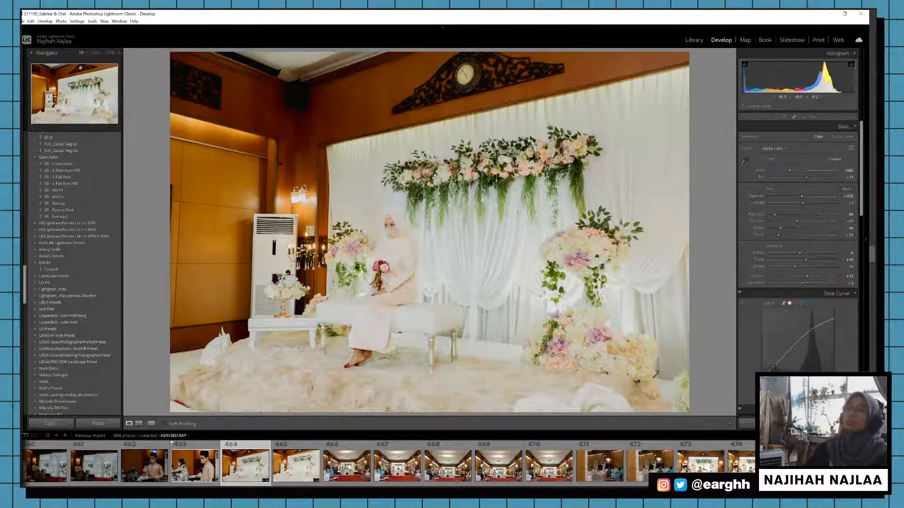
{"action": "left_click", "coordinate": [296, 466]}
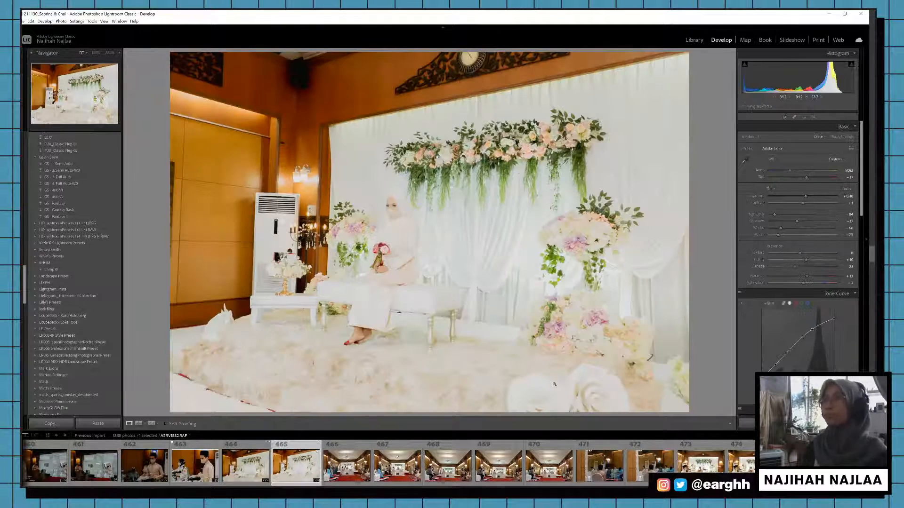
{"action": "left_click_drag", "start_coordinate": [805, 197], "coordinate": [801, 197]}
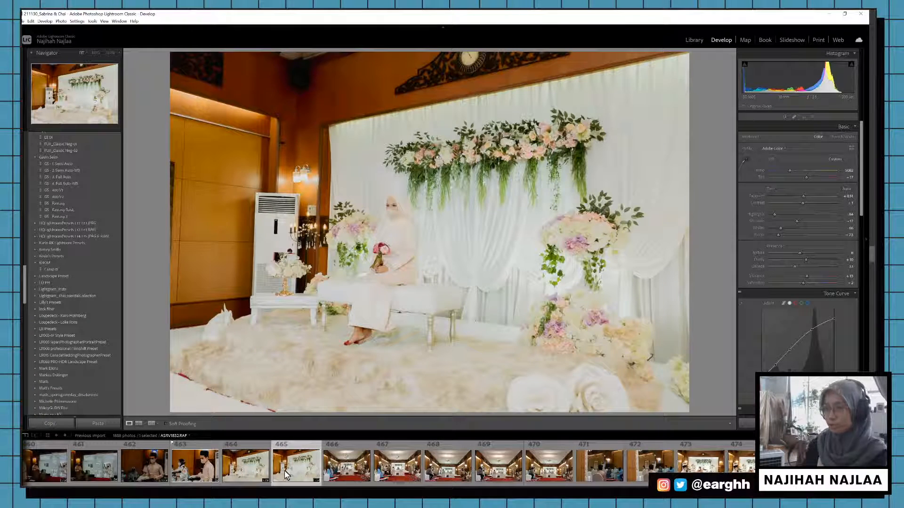
{"action": "key", "text": "p"}
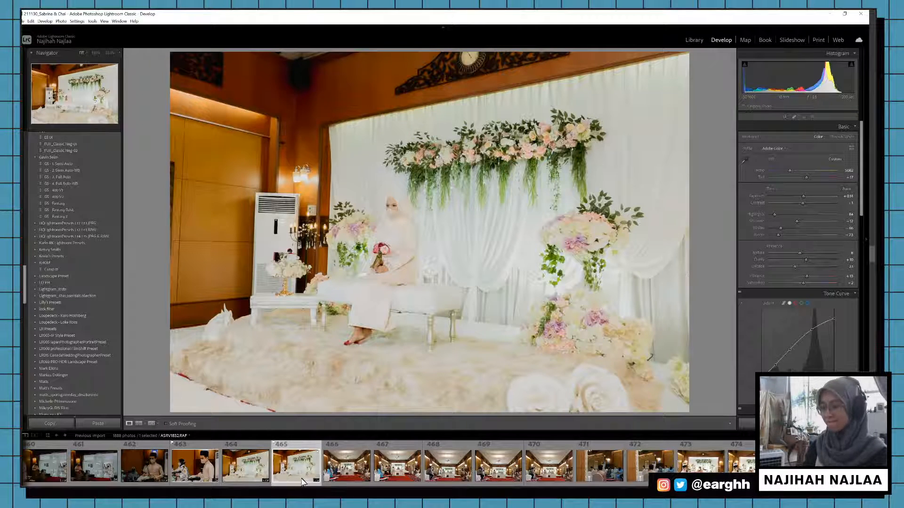
Step: Paste photo 465's develop settings onto photo 466, the wide hall shot, and adjust its white balance temperature, exposure and shadows to brighten it
{"action": "key", "text": "ctrl+shift+c"}
{"action": "key", "text": "Return"}
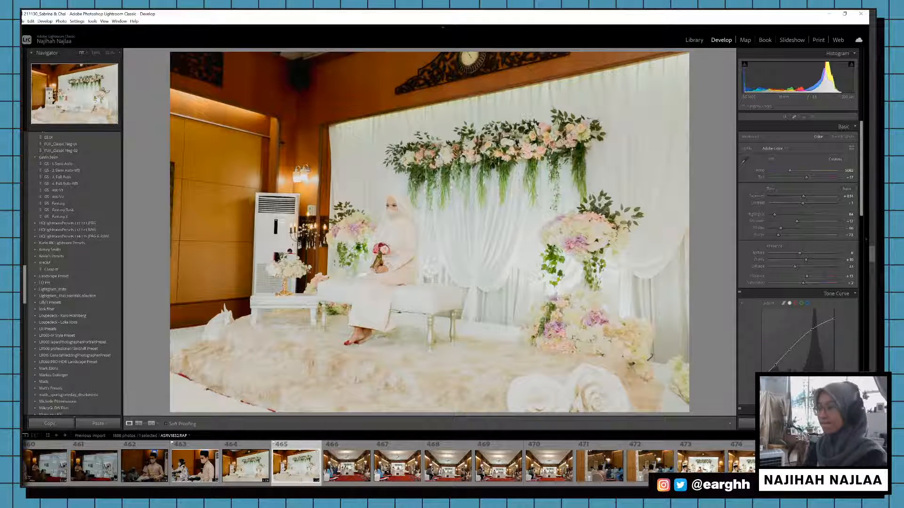
{"action": "left_click", "coordinate": [363, 475]}
{"action": "key", "text": "ctrl+shift+v"}
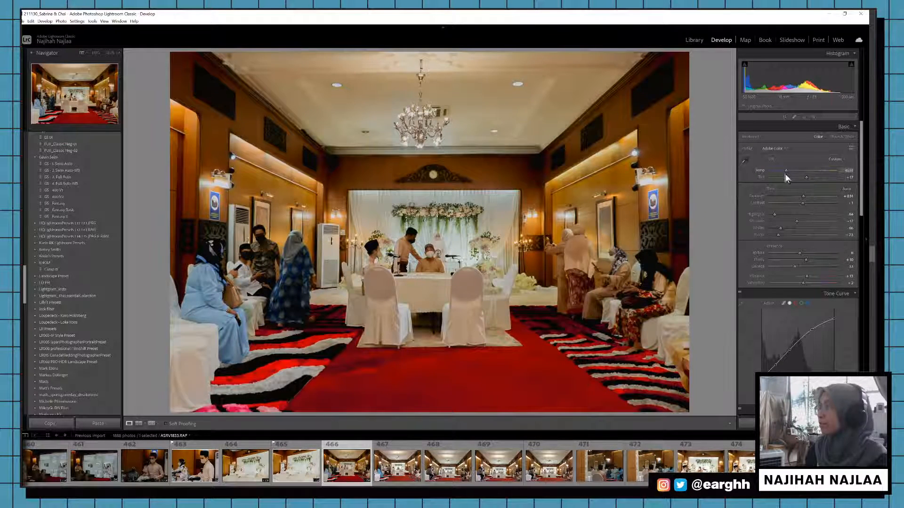
{"action": "left_click_drag", "start_coordinate": [785, 176], "coordinate": [807, 195]}
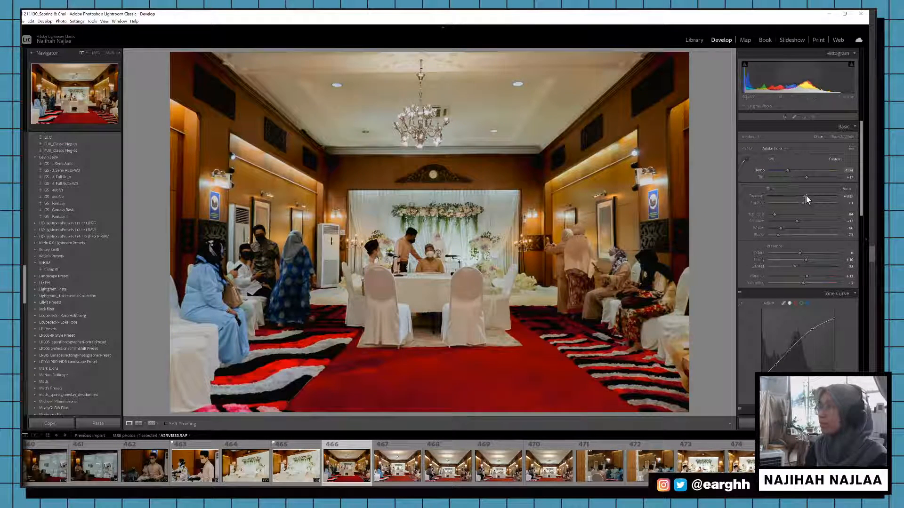
{"action": "left_click", "coordinate": [804, 221]}
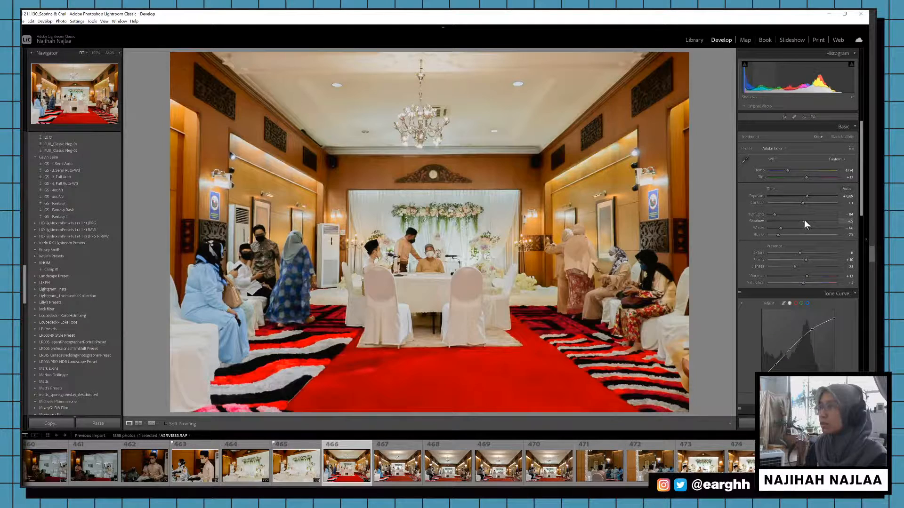
Step: Paste photo 466's develop settings onto photo 470, level its crop slightly, and flag it as a pick
{"action": "key", "text": "ctrl+shift+c"}
{"action": "key", "text": "Return"}
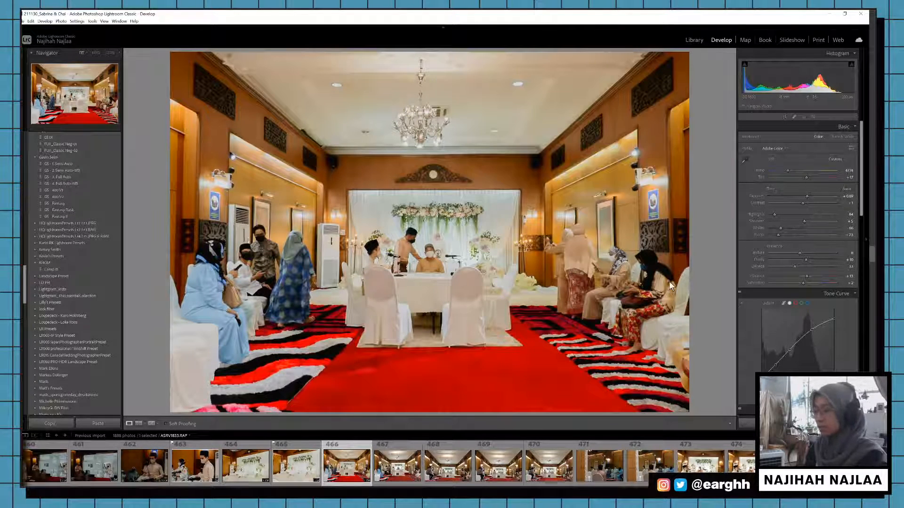
{"action": "left_click", "coordinate": [563, 478]}
{"action": "key", "text": "ctrl+shift+v"}
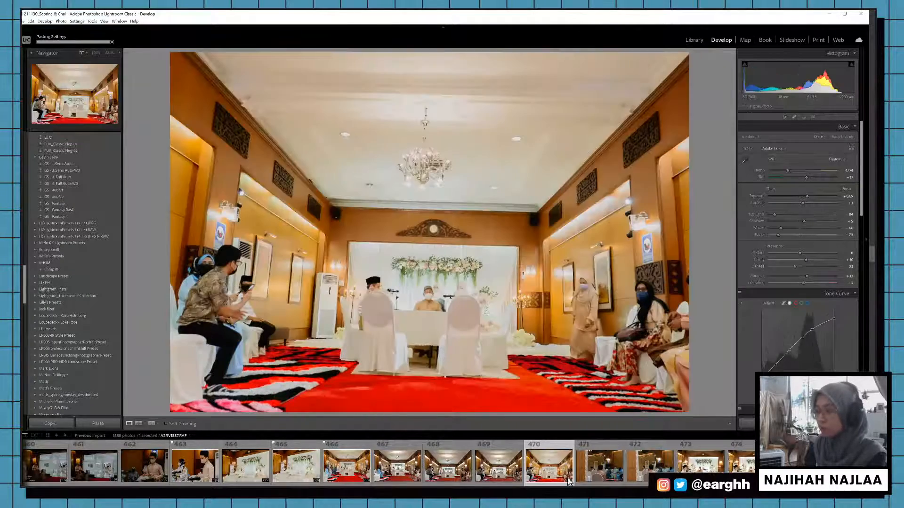
{"action": "key", "text": "r"}
{"action": "key", "text": "r"}
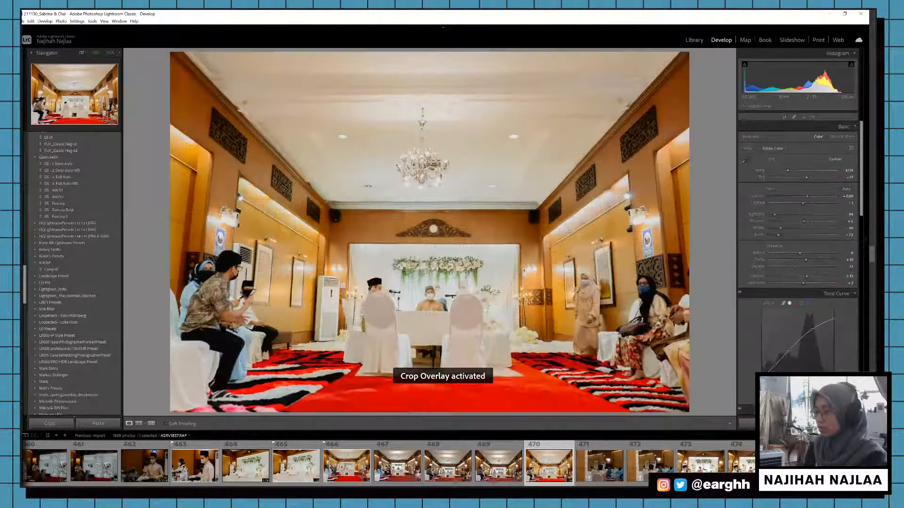
{"action": "key", "text": "p"}
Step: Paste photo 466's settings onto photo 471, crop it tighter around the man in the chair and the seated guests, and flag it as a pick
{"action": "left_click", "coordinate": [618, 476]}
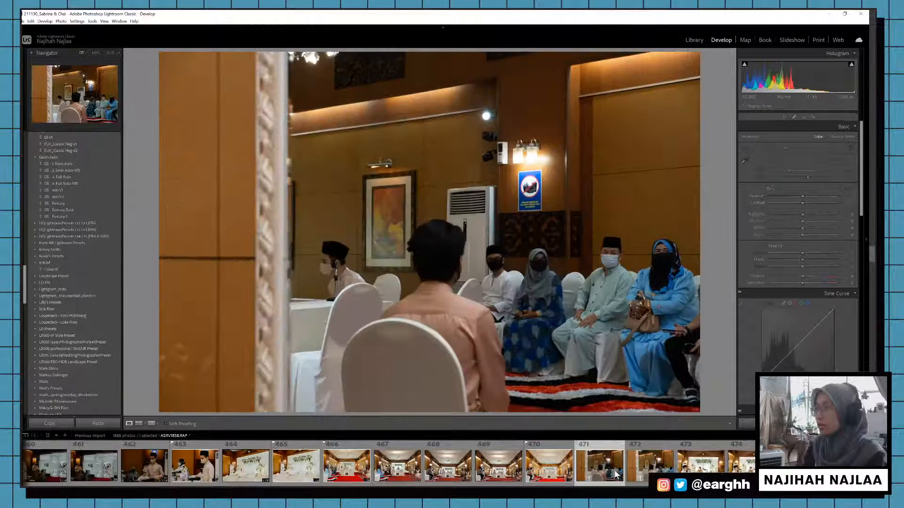
{"action": "key", "text": "ctrl+shift+v"}
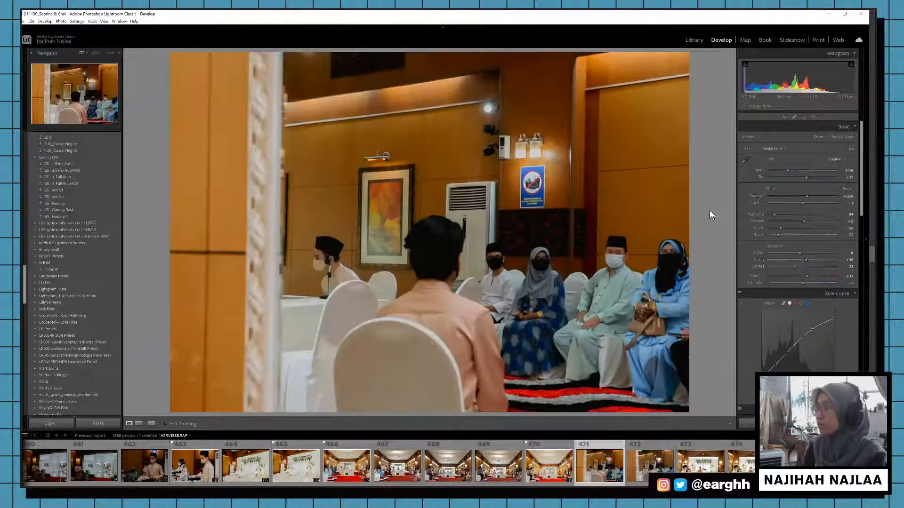
{"action": "key", "text": "r"}
{"action": "left_click_drag", "start_coordinate": [675, 63], "coordinate": [683, 96]}
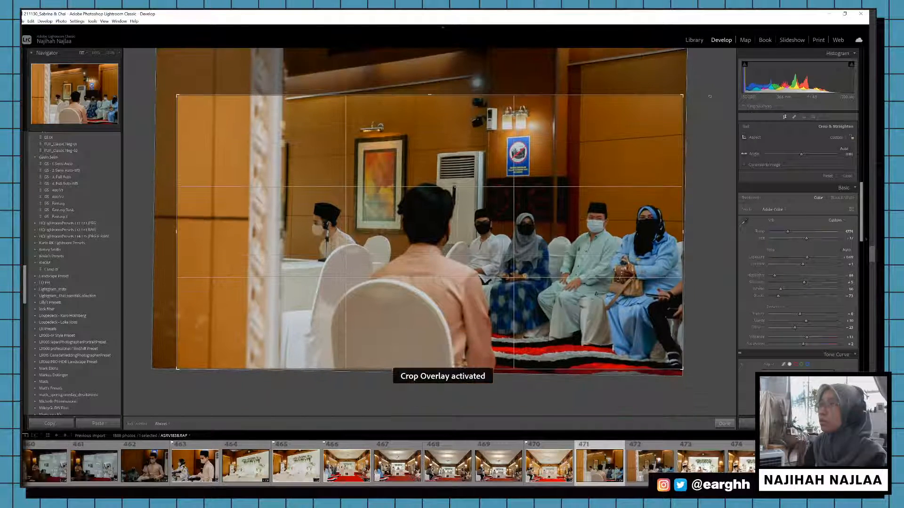
{"action": "left_click_drag", "start_coordinate": [177, 95], "coordinate": [216, 109]}
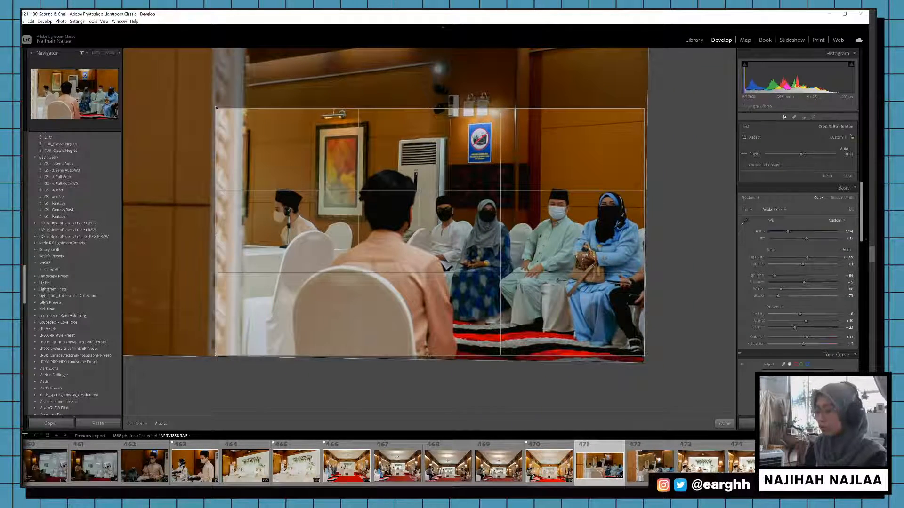
{"action": "key", "text": "d"}
{"action": "key", "text": "p"}
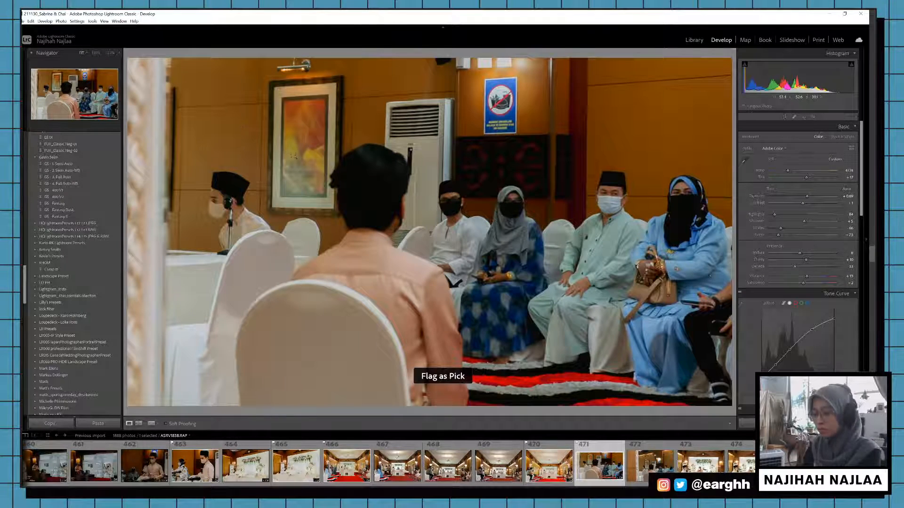
Step: Paste the copied develop settings onto photo 473, the groom at the ceremony table, and lower its exposure
{"action": "key", "text": "Right"}
{"action": "key", "text": "Right"}
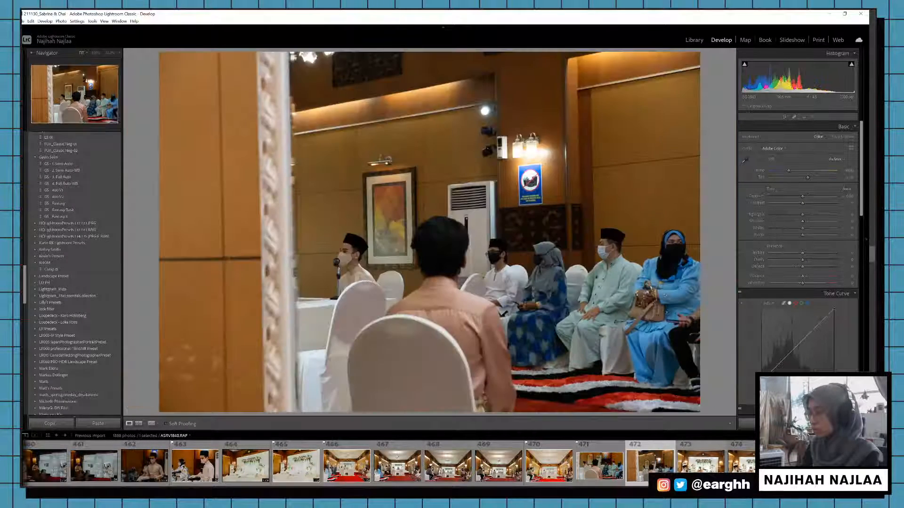
{"action": "key", "text": "ctrl+shift+v"}
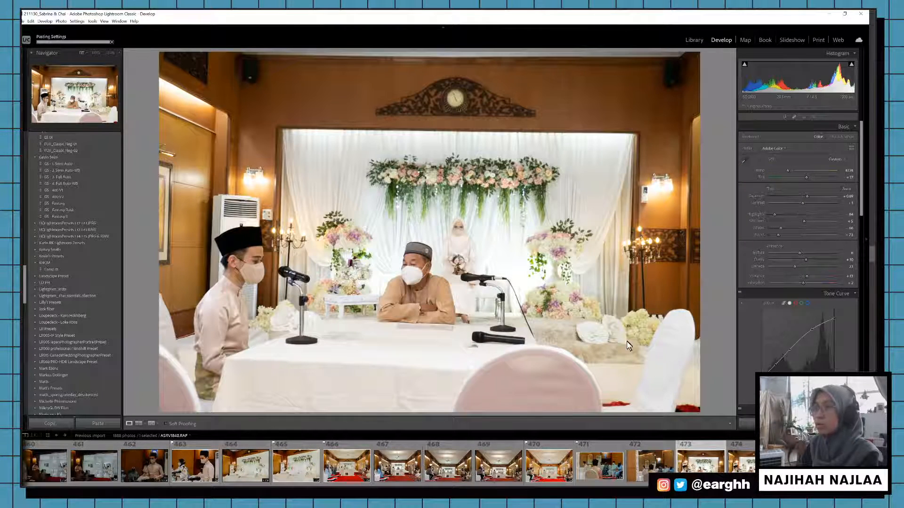
{"action": "left_click_drag", "start_coordinate": [807, 196], "coordinate": [804, 199]}
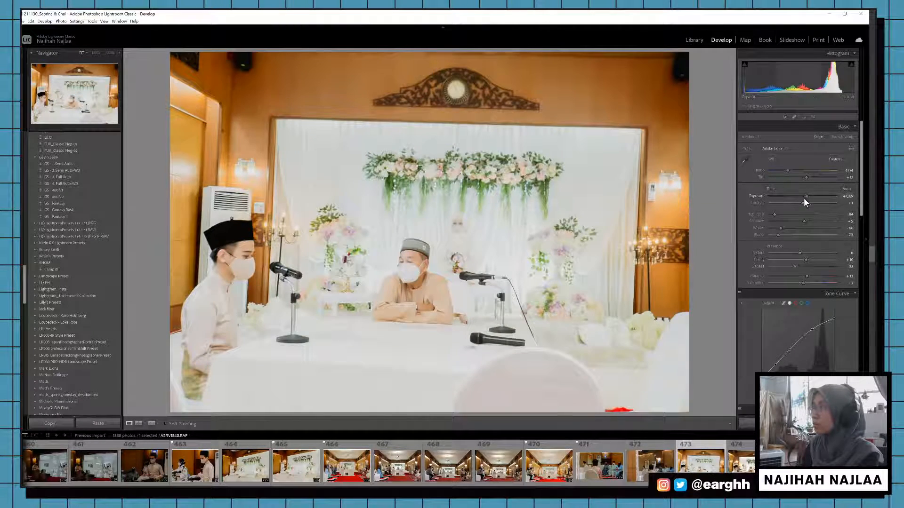
Step: Reframe photo 473 with a tighter, slightly rotated crop centred on the table and floral backdrop, and flag it as a pick
{"action": "key", "text": "r"}
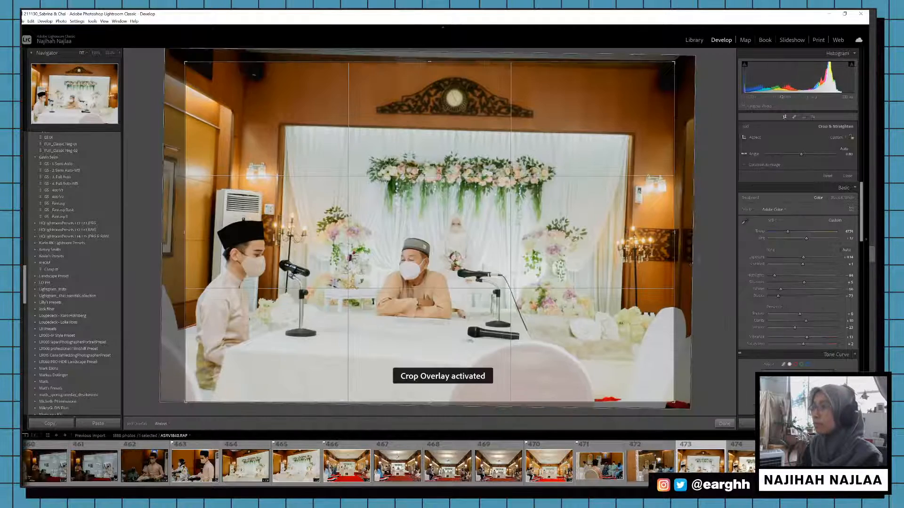
{"action": "left_click_drag", "start_coordinate": [185, 63], "coordinate": [164, 77]}
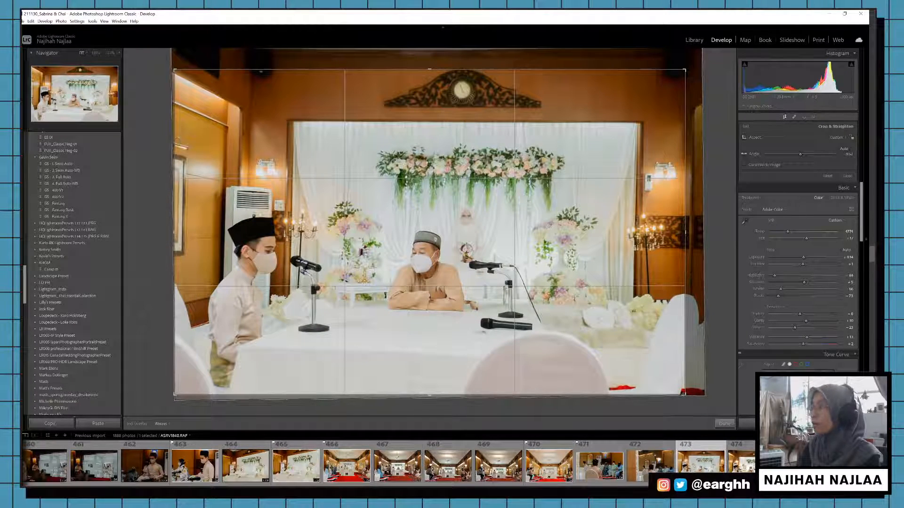
{"action": "left_click_drag", "start_coordinate": [683, 393], "coordinate": [679, 387]}
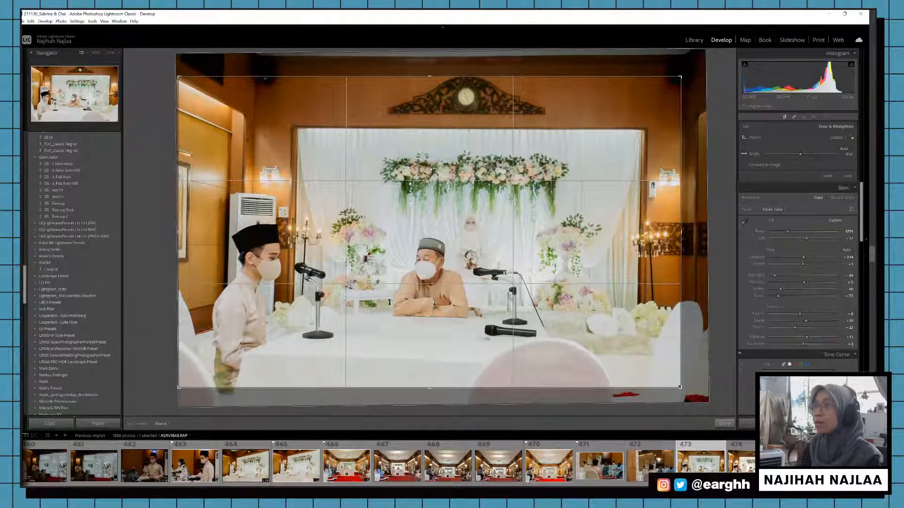
{"action": "left_click_drag", "start_coordinate": [241, 65], "coordinate": [239, 66]}
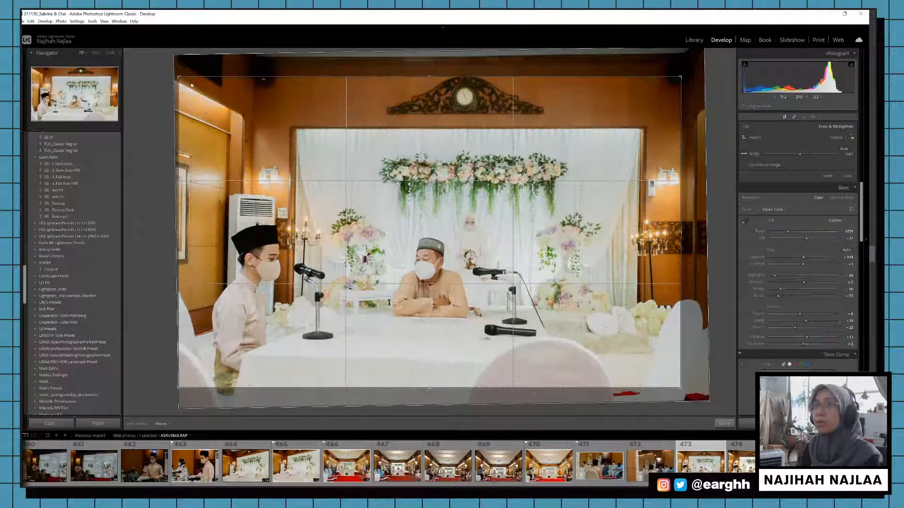
{"action": "left_click_drag", "start_coordinate": [192, 86], "coordinate": [194, 84]}
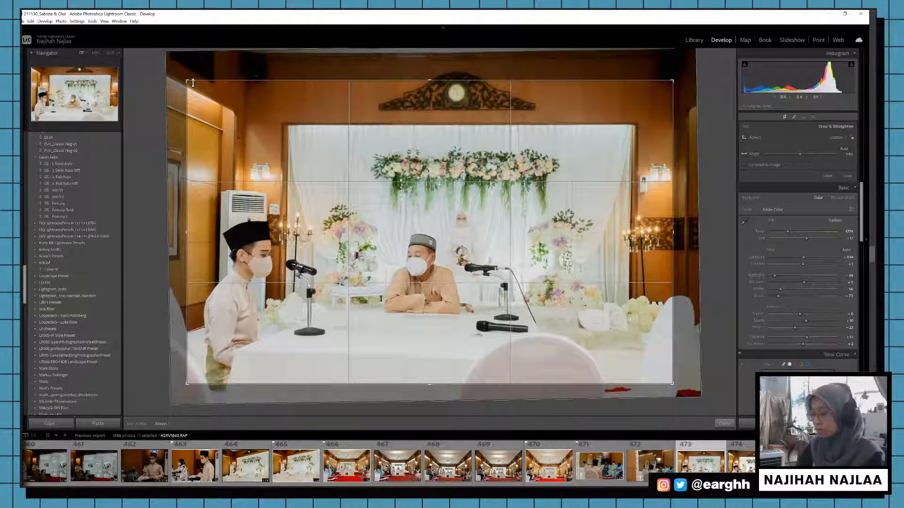
{"action": "key", "text": "Return"}
{"action": "key", "text": "p"}
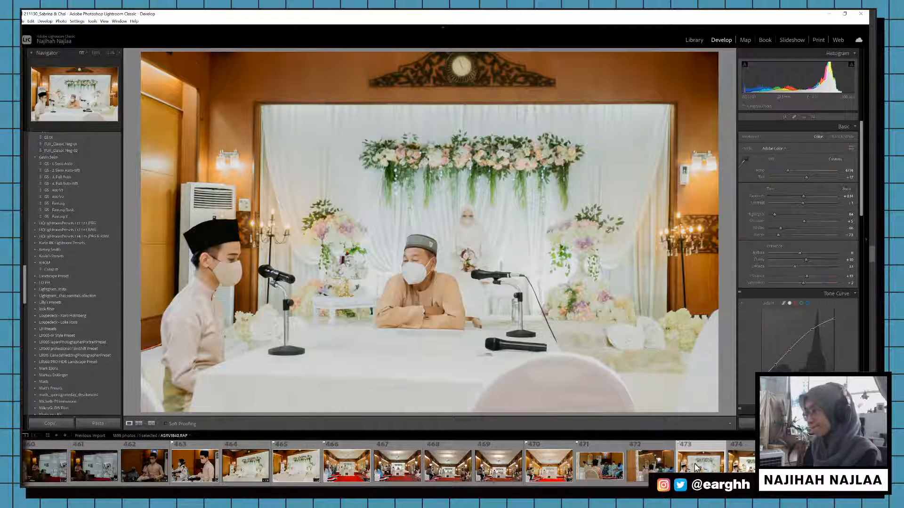
Step: Paste photo 473's develop settings and crop onto photo 474, lower its exposure, and increase its contrast
{"action": "key", "text": "ctrl+shift+c"}
{"action": "key", "text": "Return"}
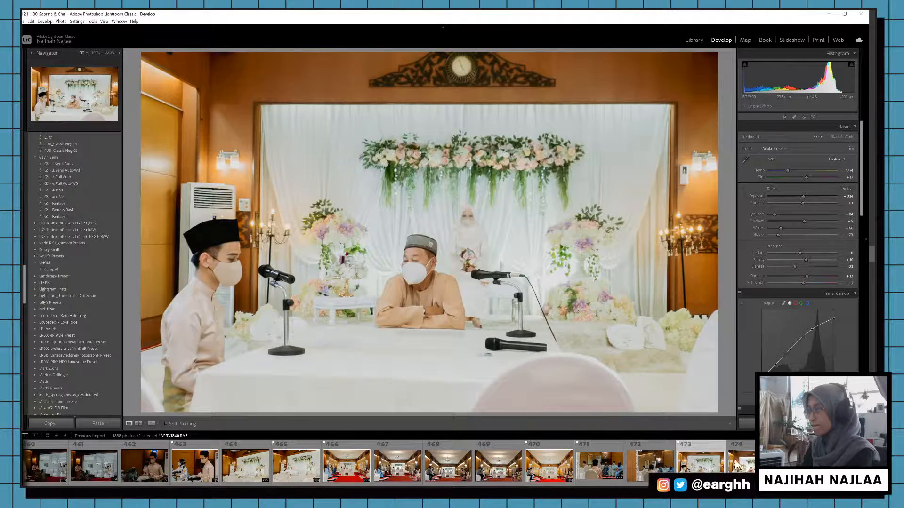
{"action": "left_click", "coordinate": [748, 466]}
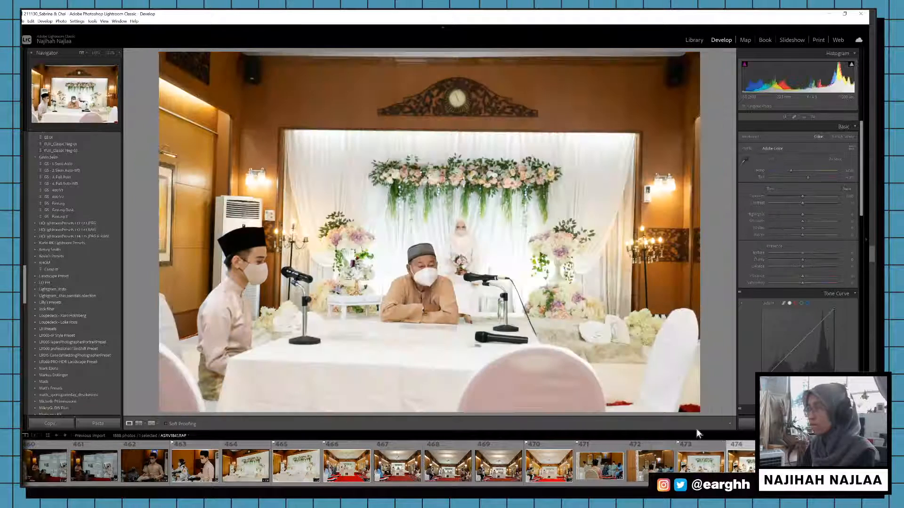
{"action": "key", "text": "ctrl+shift+v"}
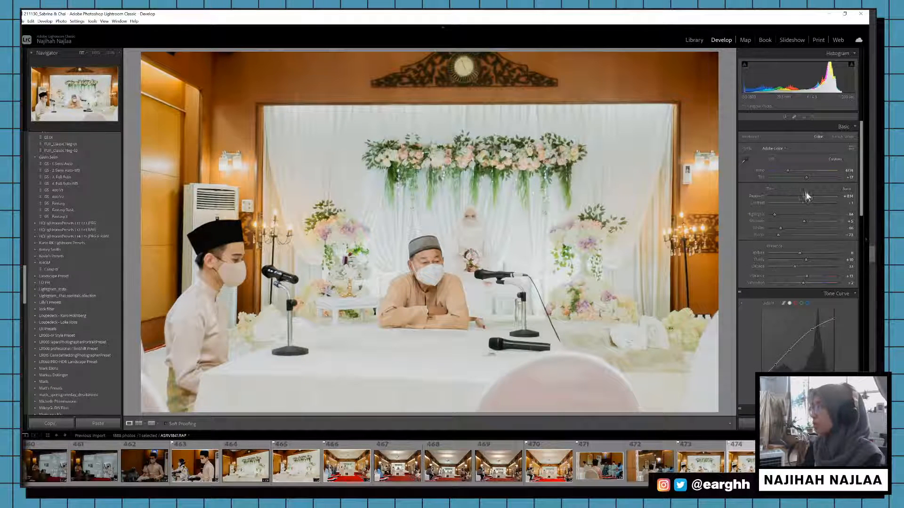
{"action": "left_click_drag", "start_coordinate": [802, 197], "coordinate": [806, 204]}
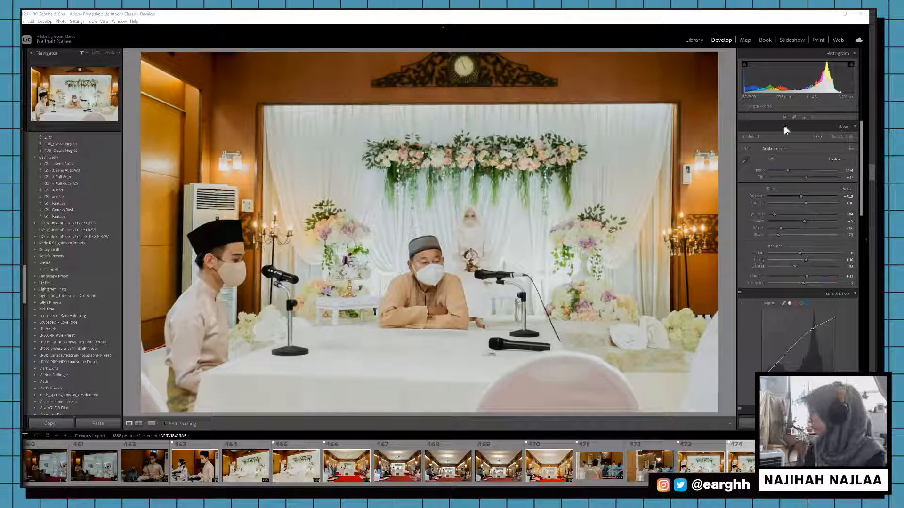
Step: Paste photo 473's develop settings onto photo 475, the vertical shot of the groom speaking into the microphone
{"action": "key", "text": "Right"}
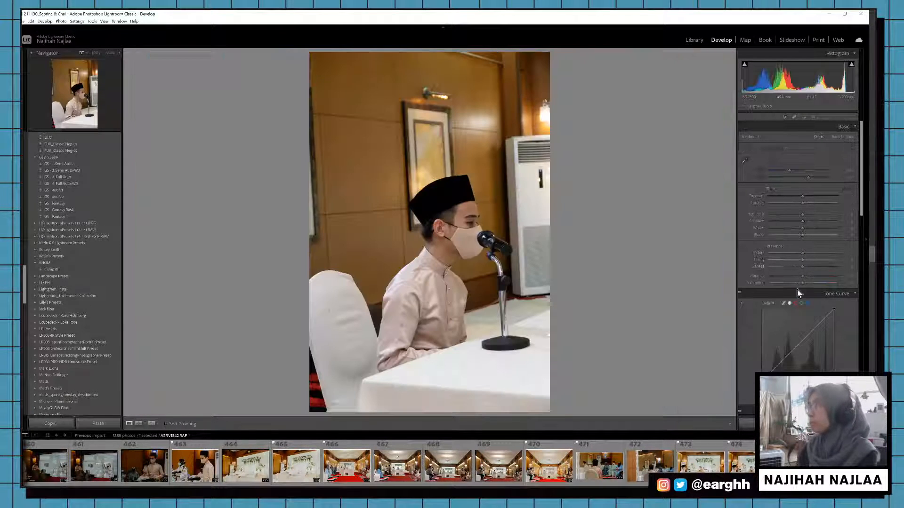
{"action": "left_click", "coordinate": [872, 74]}
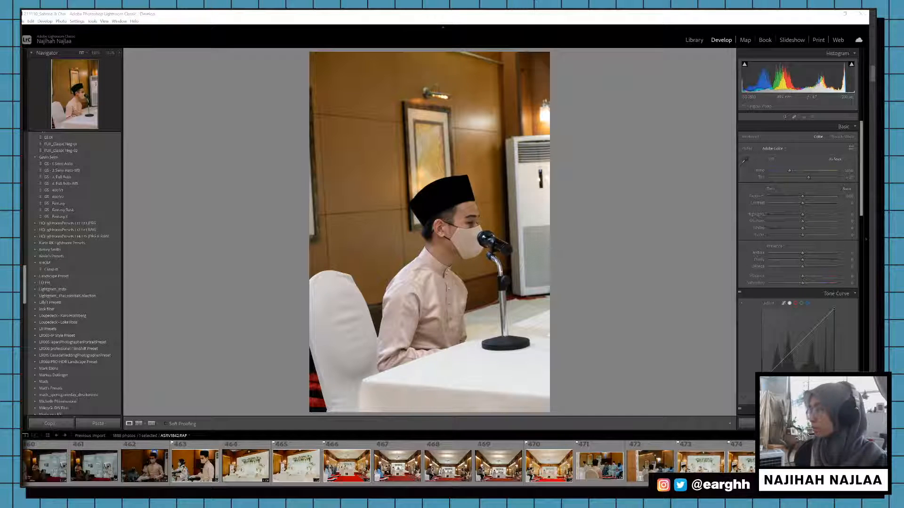
{"action": "key", "text": "ctrl+shift+v"}
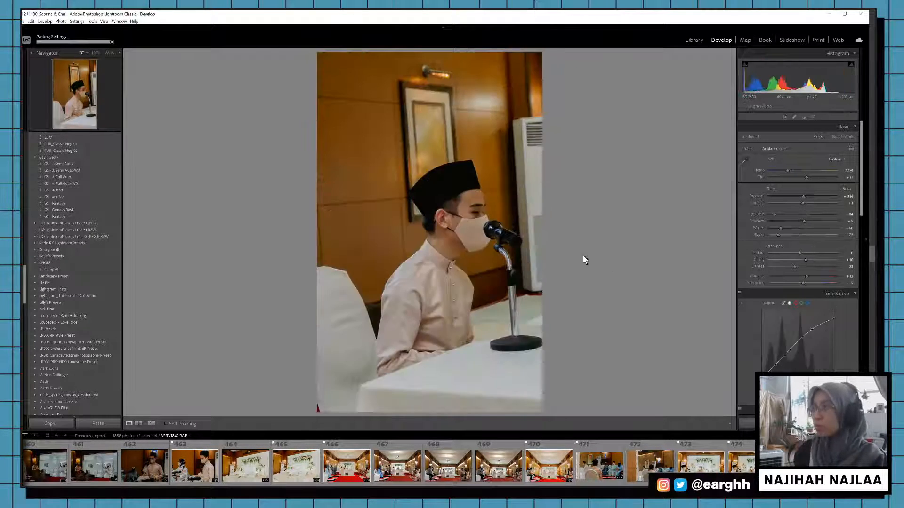
Step: Paste photo 473's develop settings onto photo 476, cool its white balance temperature slightly, and raise its exposure
{"action": "key", "text": "Right"}
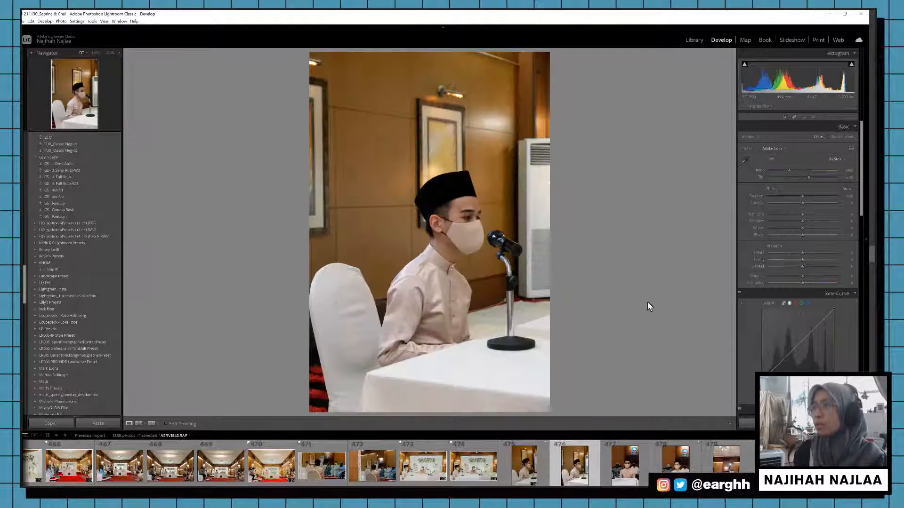
{"action": "key", "text": "ctrl+shift+v"}
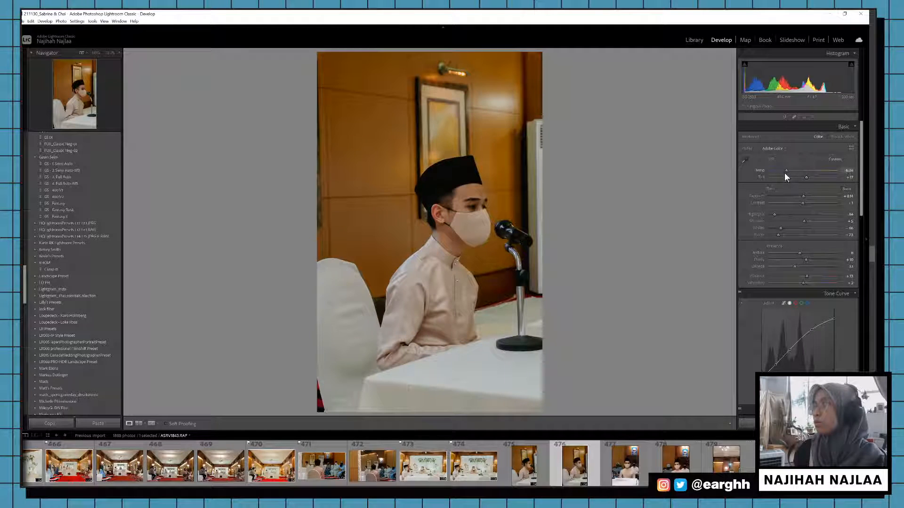
{"action": "left_click_drag", "start_coordinate": [788, 171], "coordinate": [806, 196]}
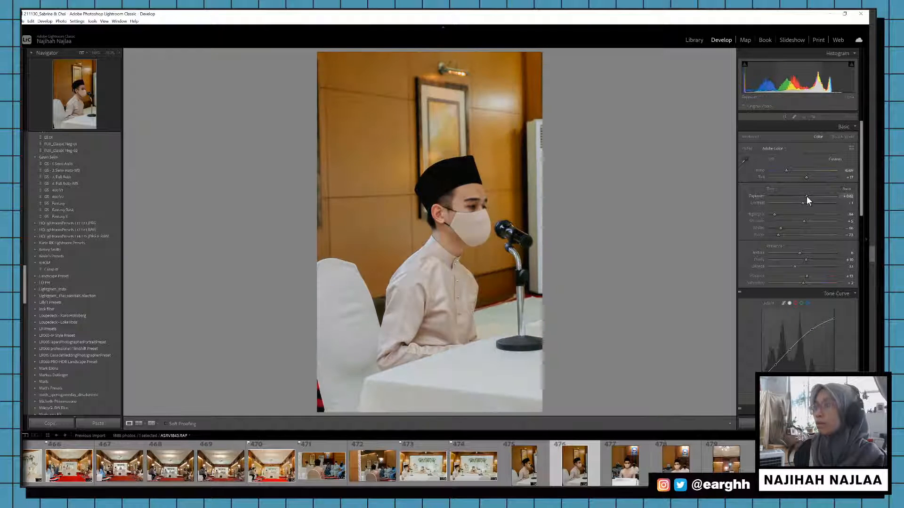
Step: Crop photo 476 tighter around the groom and microphone, trimming the space above his head, and flag it as a pick
{"action": "key", "text": "r"}
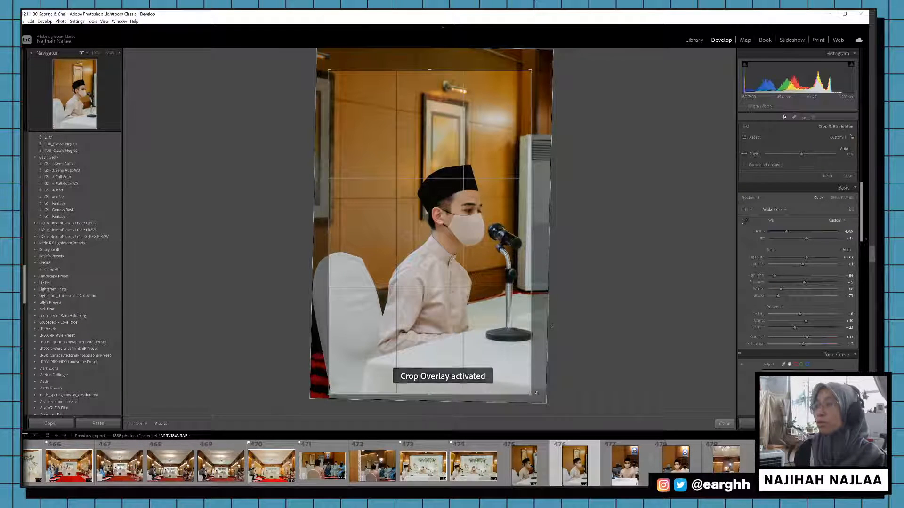
{"action": "left_click_drag", "start_coordinate": [531, 394], "coordinate": [539, 391]}
{"action": "left_click_drag", "start_coordinate": [417, 72], "coordinate": [417, 102]}
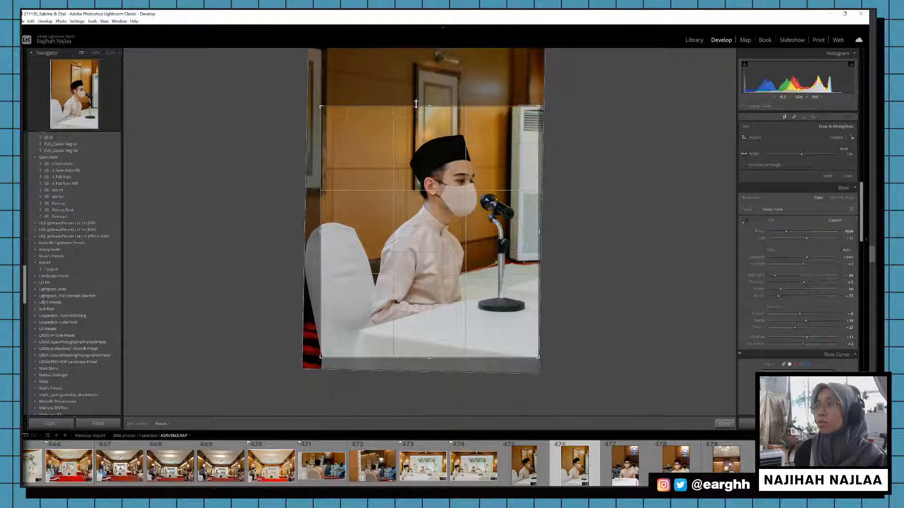
{"action": "key", "text": "Return"}
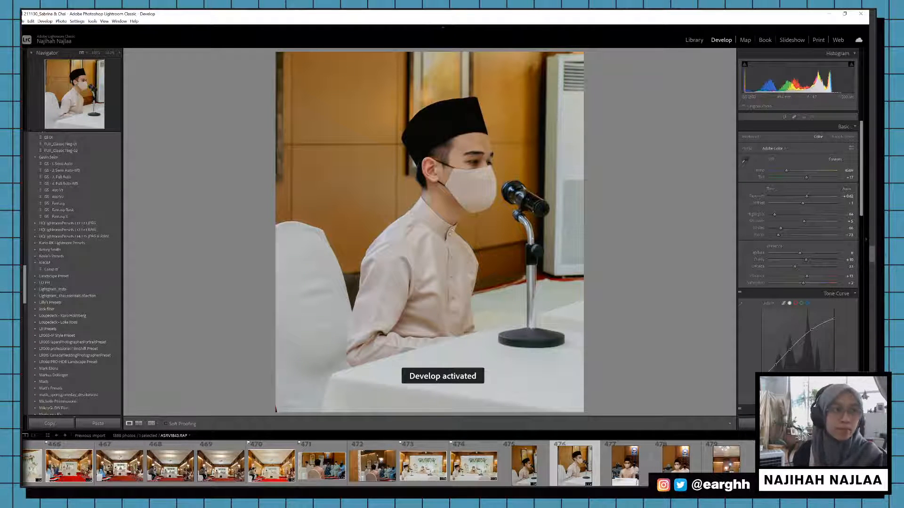
{"action": "key", "text": "p"}
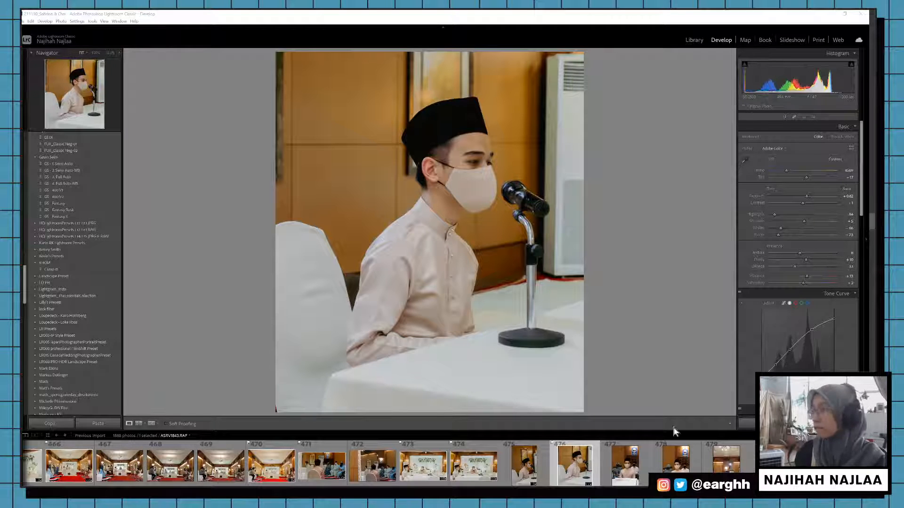
Step: Copy photo 476's develop settings and crop, and paste them onto photo 477, the frontal portrait of the groom
{"action": "left_click", "coordinate": [626, 465]}
{"action": "left_click", "coordinate": [582, 464]}
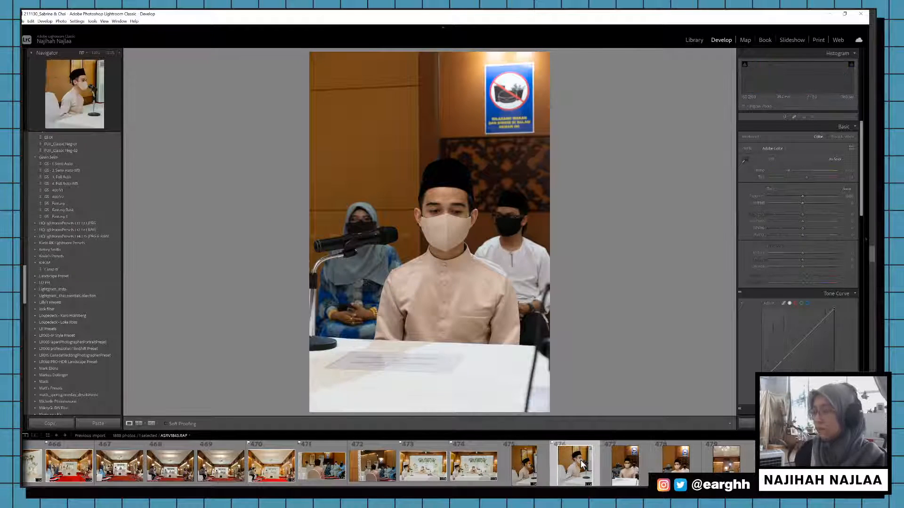
{"action": "key", "text": "ctrl+shift+c"}
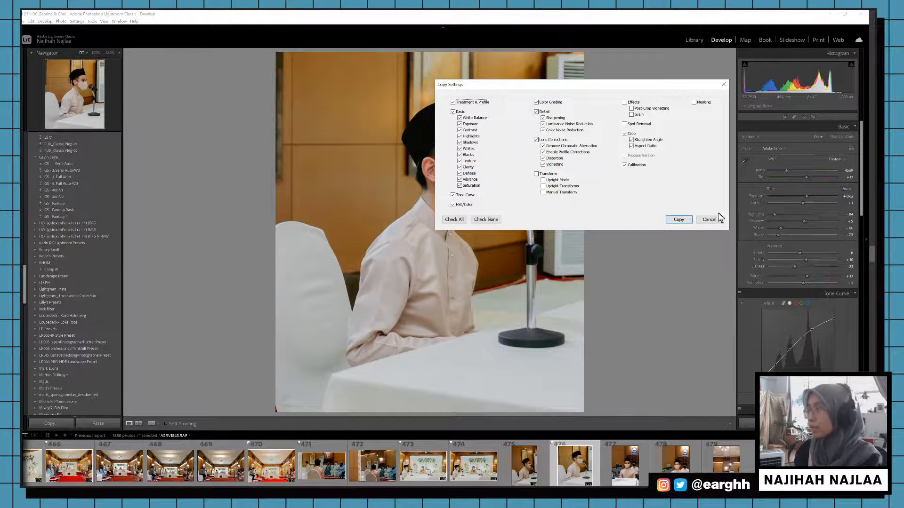
{"action": "left_click", "coordinate": [678, 220]}
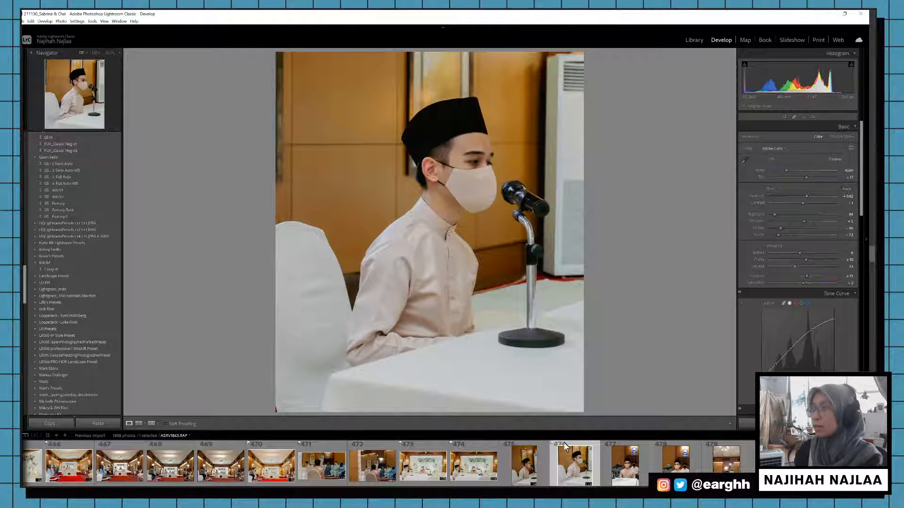
{"action": "left_click", "coordinate": [621, 477]}
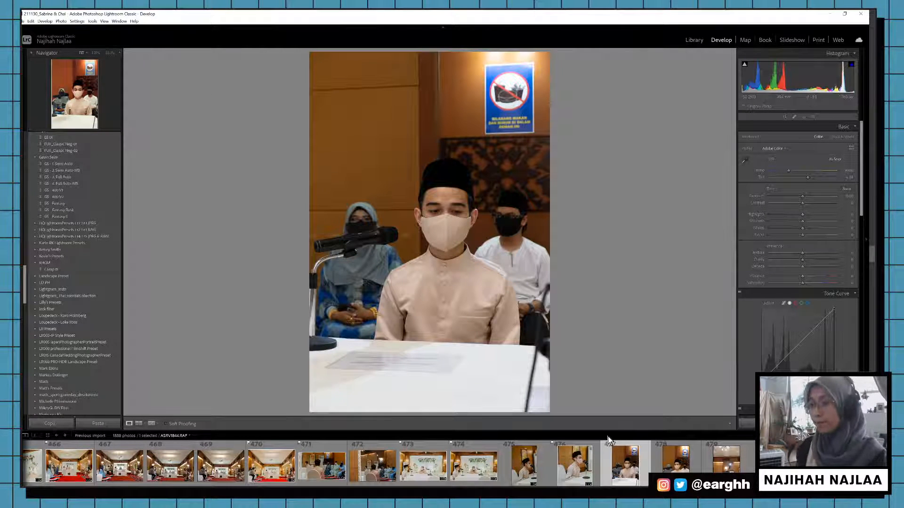
{"action": "key", "text": "ctrl+shift+v"}
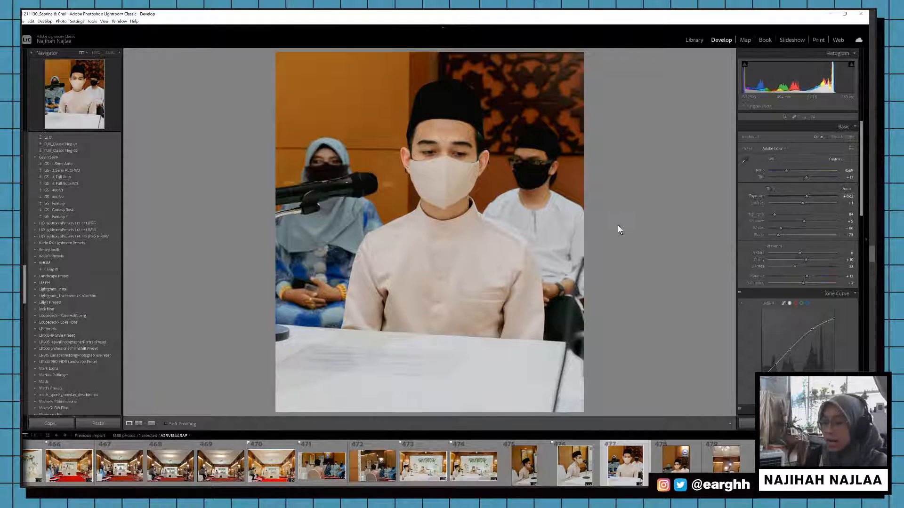
Step: Extend photo 477's crop slightly above the groom's hat and flag the photo as a pick
{"action": "key", "text": "r"}
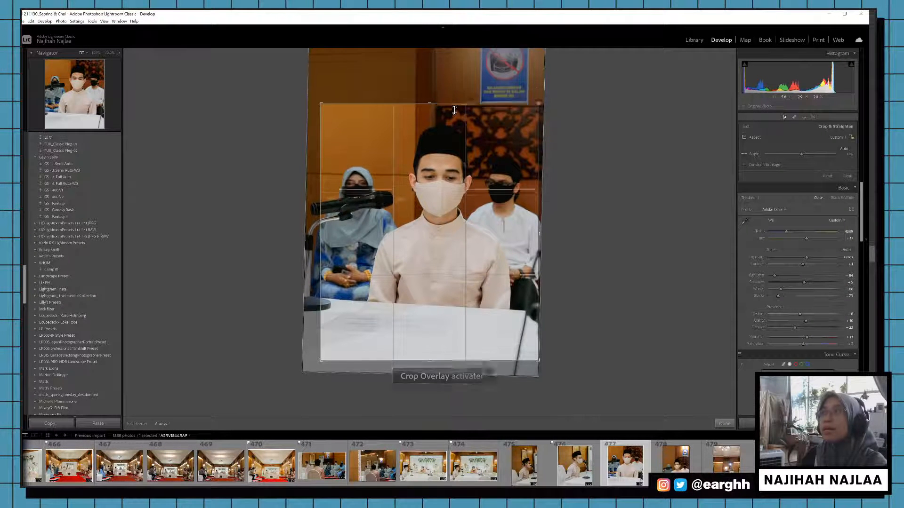
{"action": "key", "text": "r"}
{"action": "key", "text": "p"}
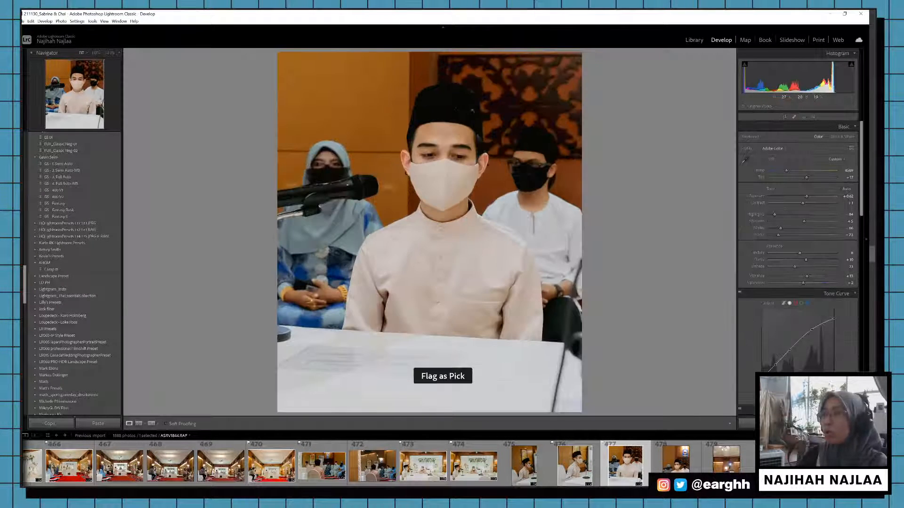
Step: Copy photo 477's develop settings and crop onto photo 478, and slightly readjust the crop frame around the groom
{"action": "key", "text": "ctrl+shift+c"}
{"action": "key", "text": "Return"}
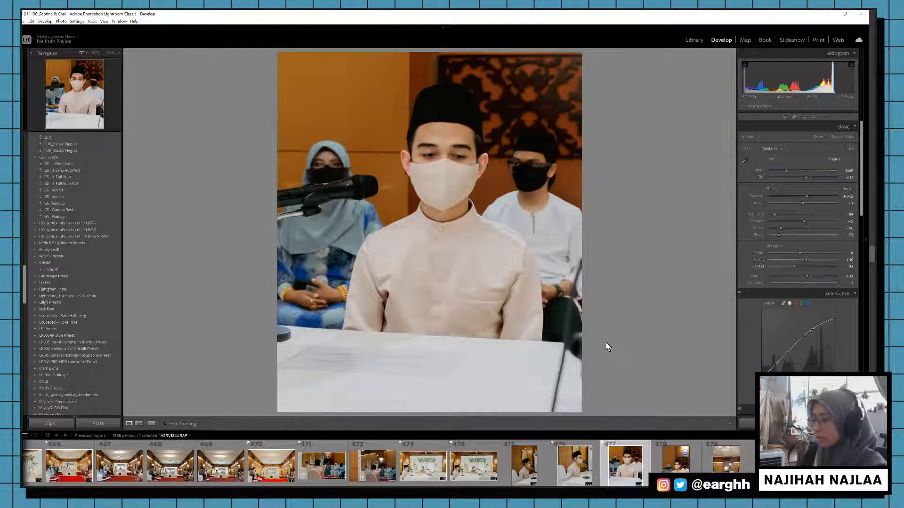
{"action": "left_click", "coordinate": [683, 457]}
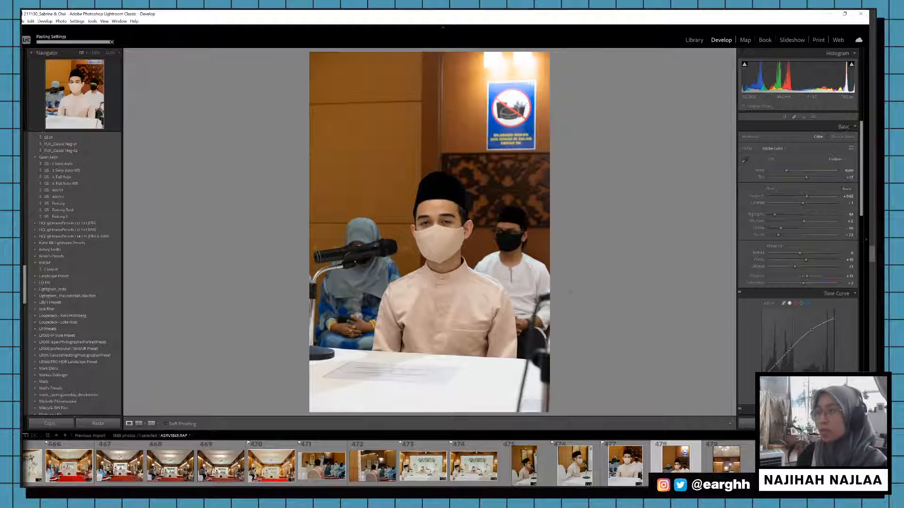
{"action": "key", "text": "ctrl+shift+v"}
{"action": "key", "text": "r"}
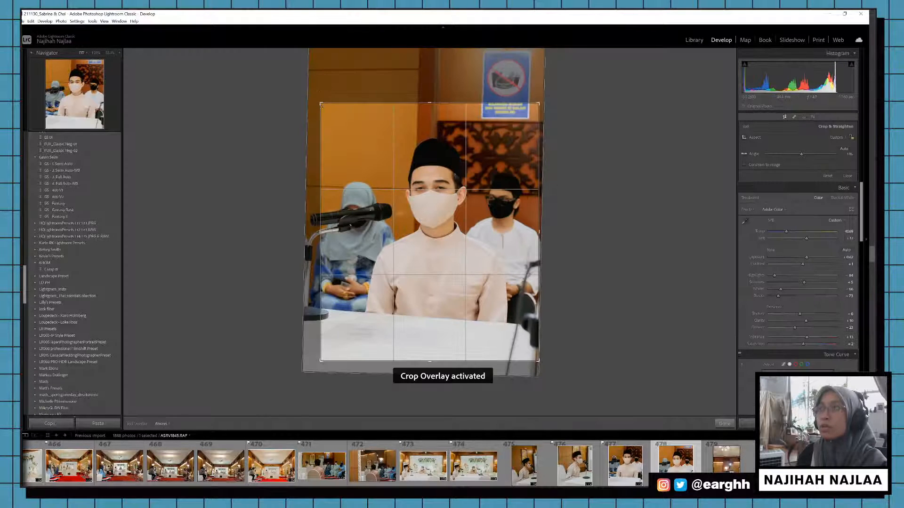
{"action": "mouse_move", "coordinate": [321, 103]}
{"action": "left_mouse_down"}
{"action": "mouse_move", "coordinate": [322, 91]}
{"action": "mouse_move", "coordinate": [322, 106]}
{"action": "left_mouse_up"}
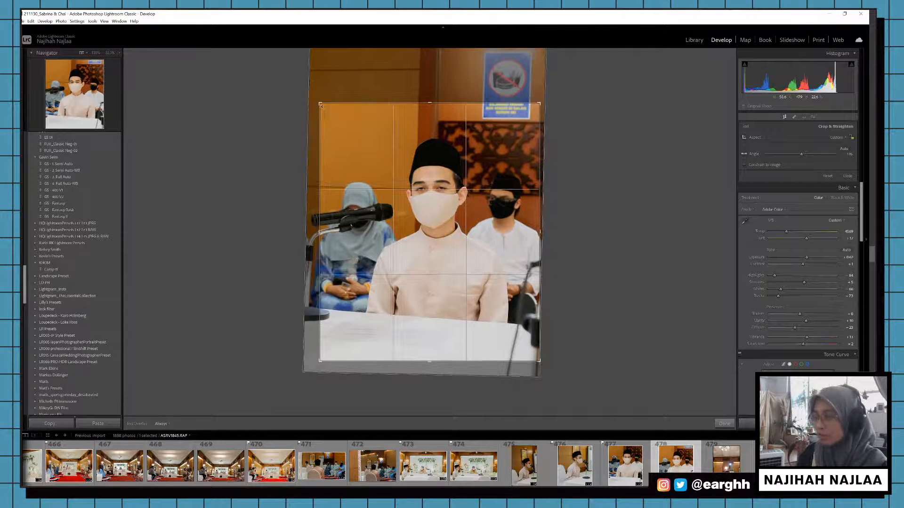
{"action": "key", "text": "d"}
Step: Paste photo 477's develop settings and crop onto photo 479, the wide vertical shot of the groom, and open its crop for adjustment
{"action": "key", "text": "Right"}
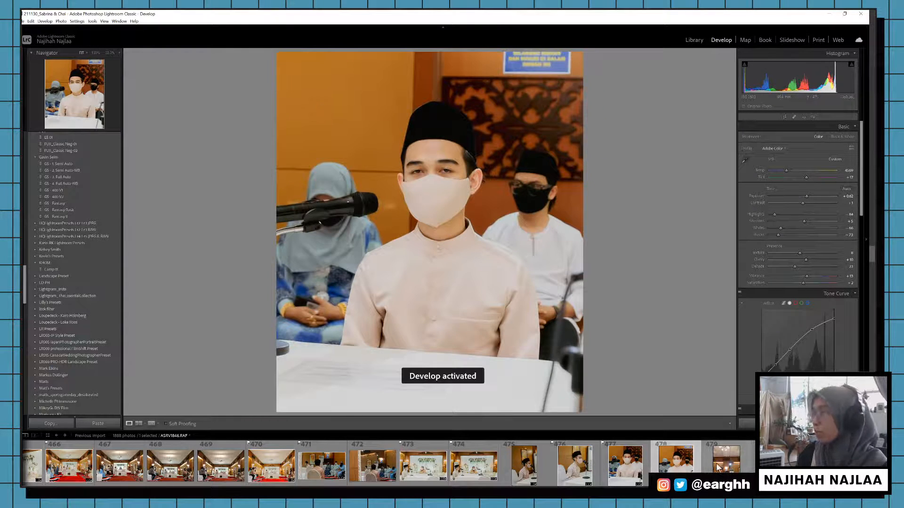
{"action": "key", "text": "Right"}
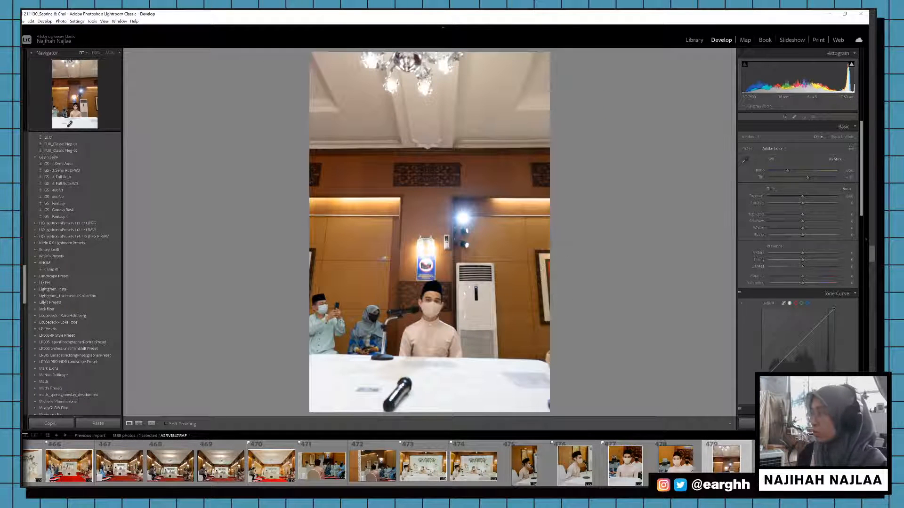
{"action": "key", "text": "ctrl+shift+v"}
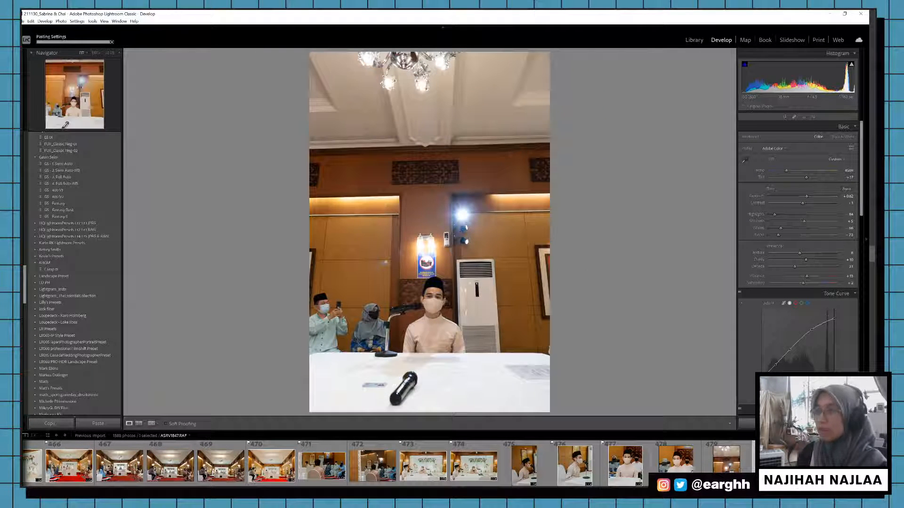
{"action": "key", "text": "r"}
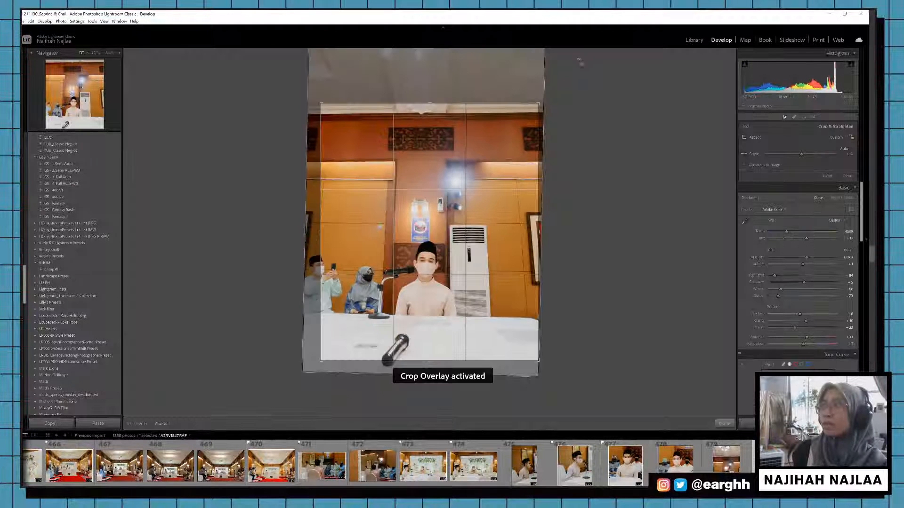